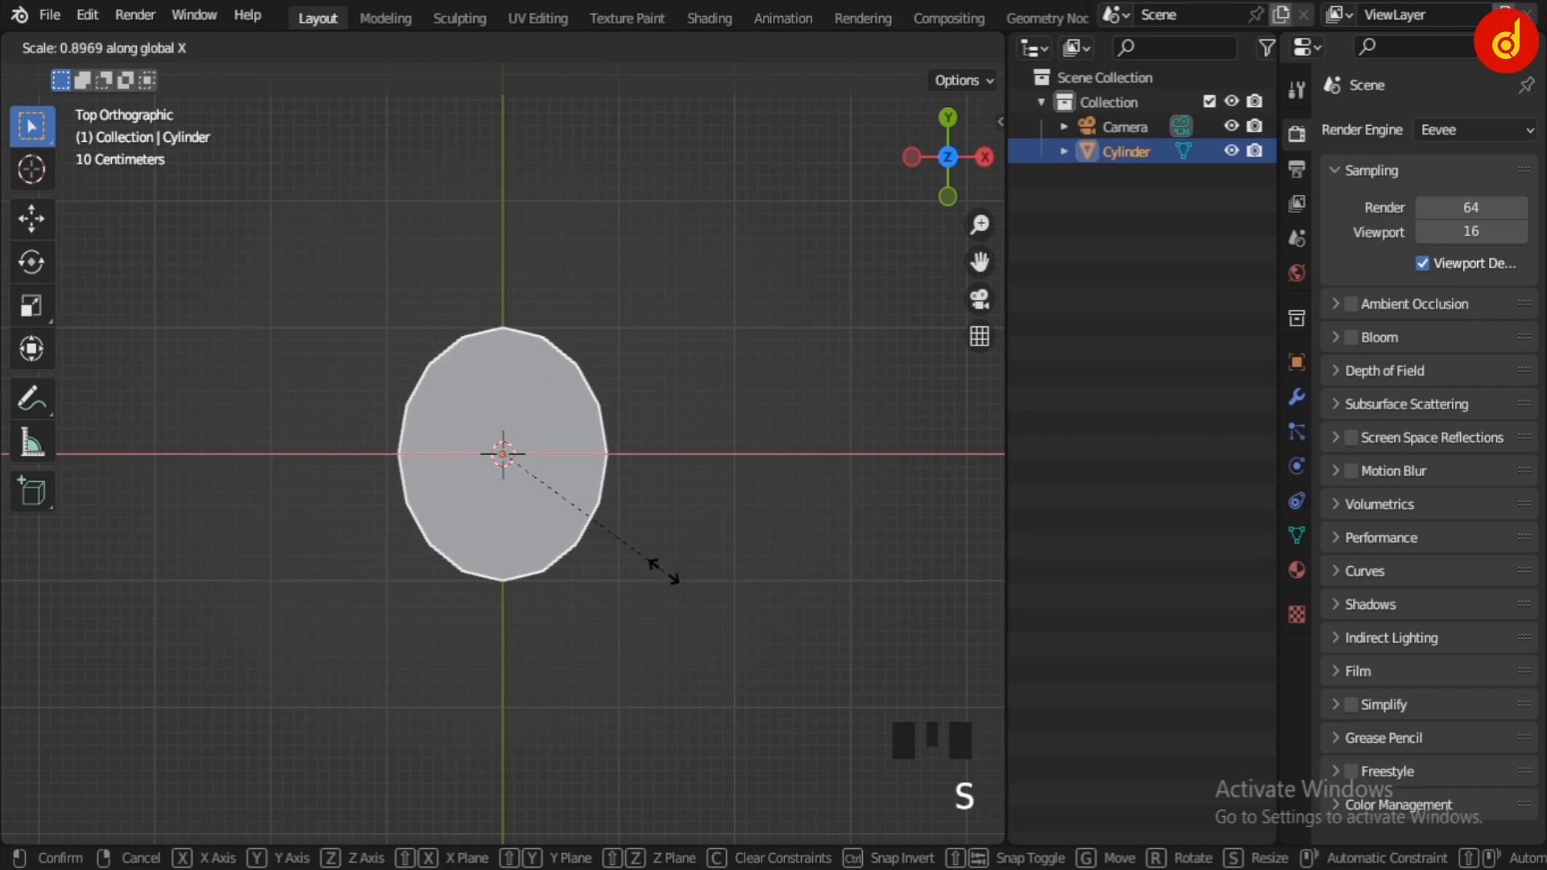
- Narrow the cylinder along the global X axis so its top becomes oval
left_click(681, 564)
left_click(694, 554)
scroll(669, 654, "up", 2)
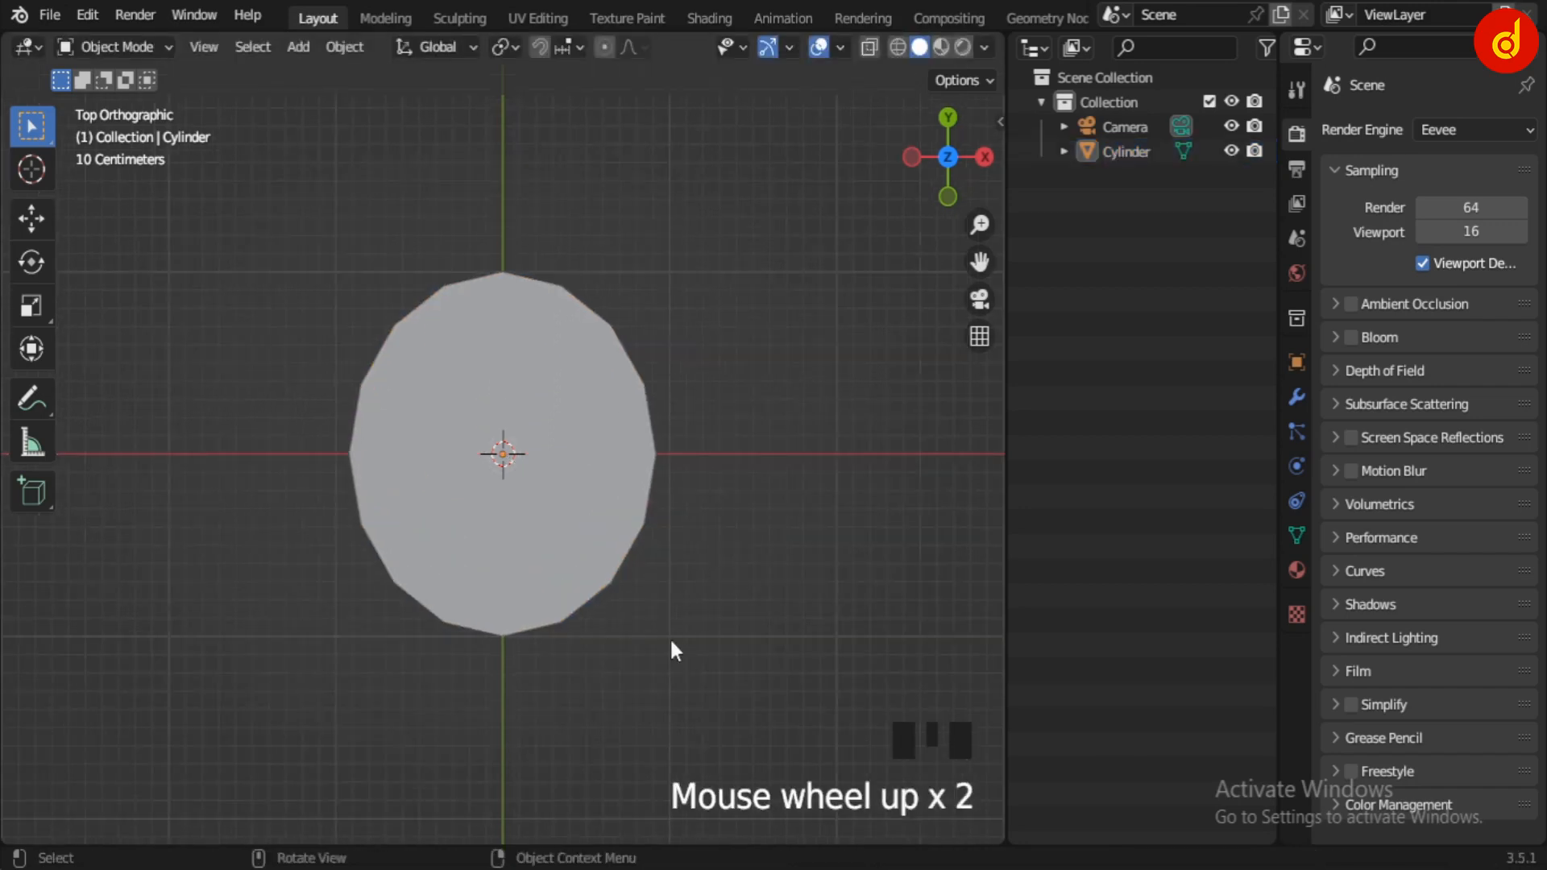
middle_click_drag(625, 685, 711, 534)
left_click(648, 573)
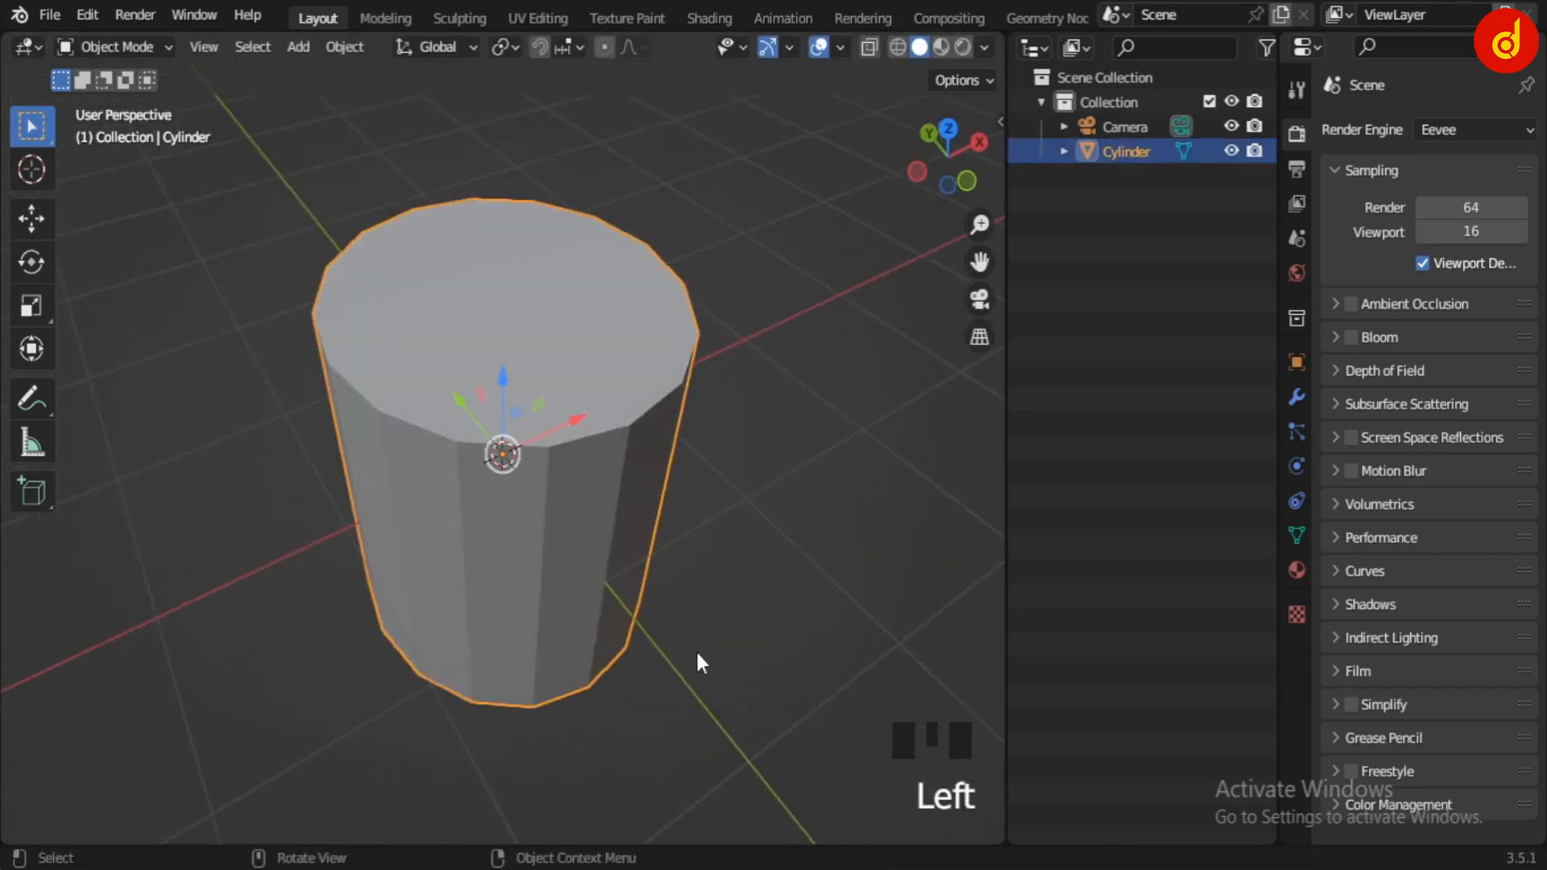
middle_click_drag(709, 673, 680, 630)
- Move the cylinder up along Z in front view until its base rests on the ground line
key("KP_1")
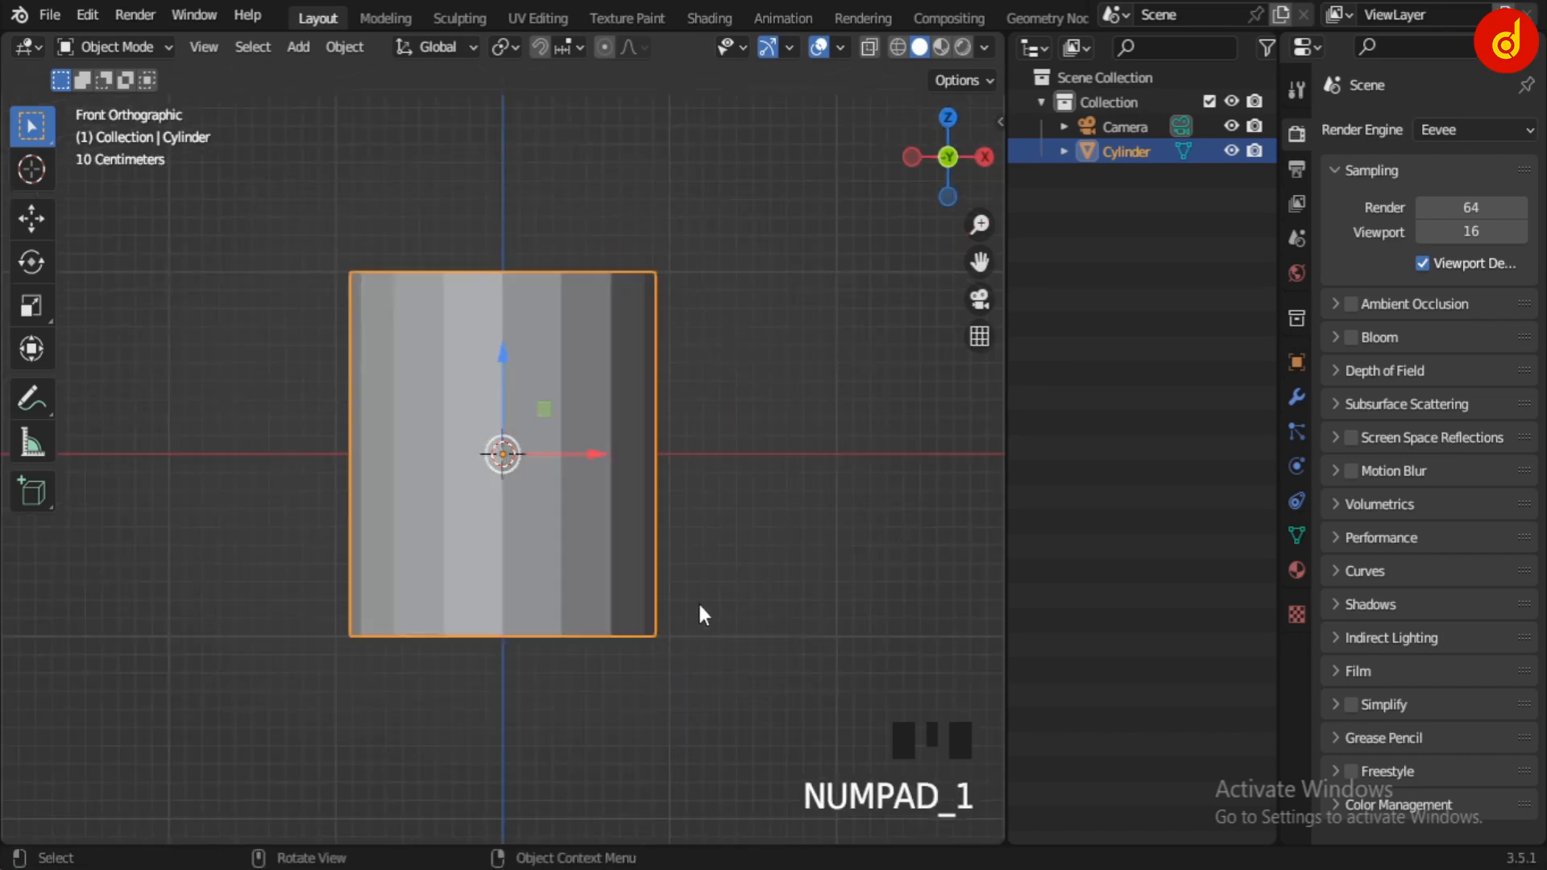
left_click_drag(501, 355, 532, 159)
middle_click_drag(741, 377, 760, 528, "shift")
- Shorten the cylinder by lowering all its top vertices along Z, using see-through display only for the selection
key("Tab")
left_click(766, 476)
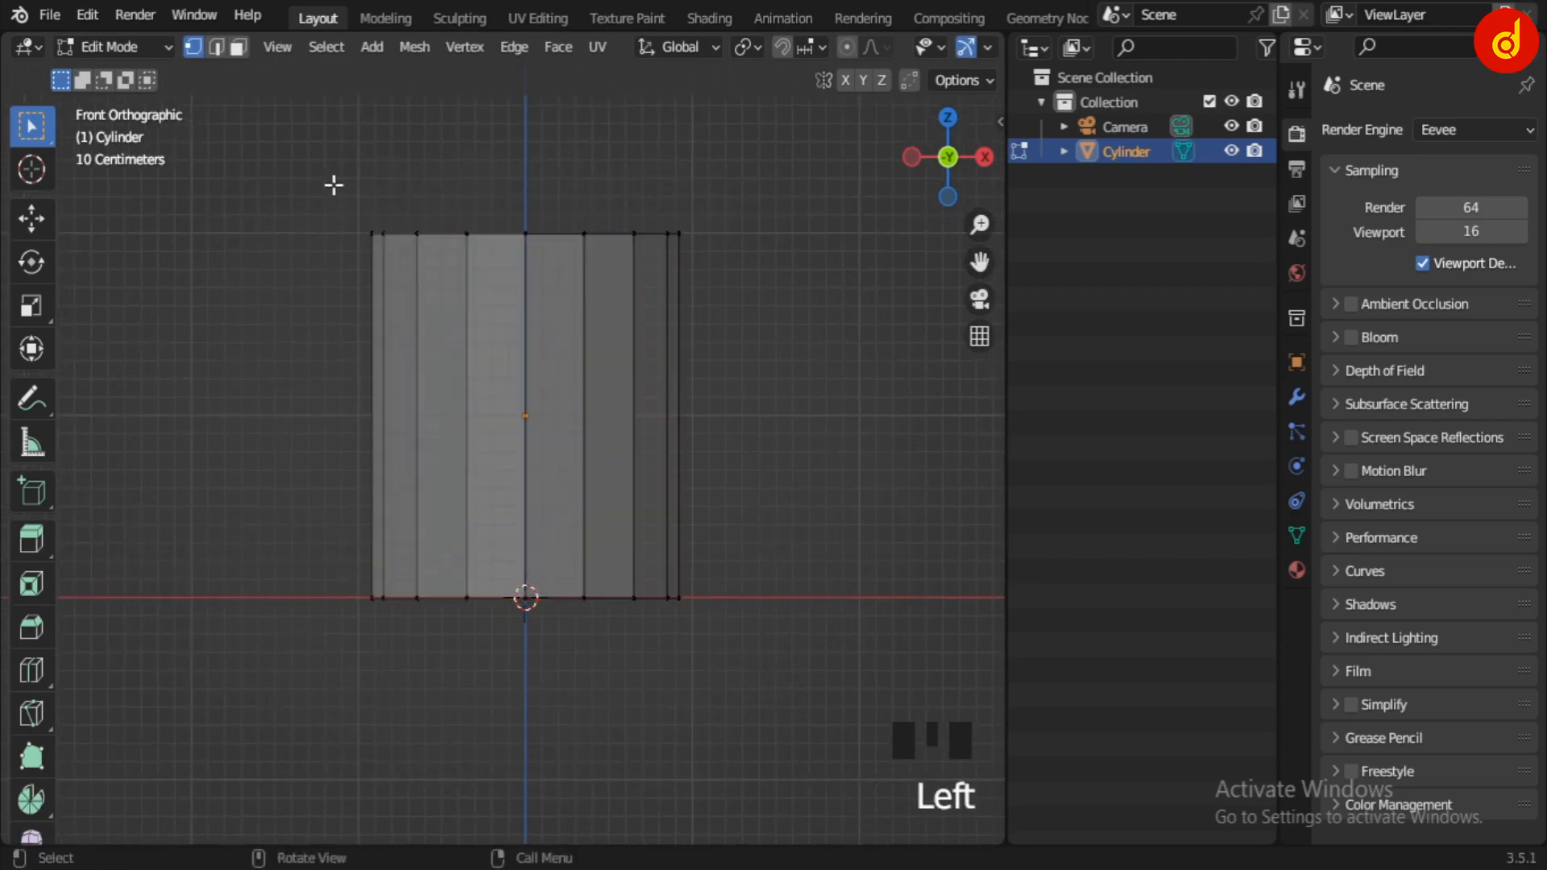
left_click_drag(335, 182, 833, 355)
left_click_drag(528, 136, 526, 218)
left_click(526, 216)
key("Tab")
left_click(745, 493)
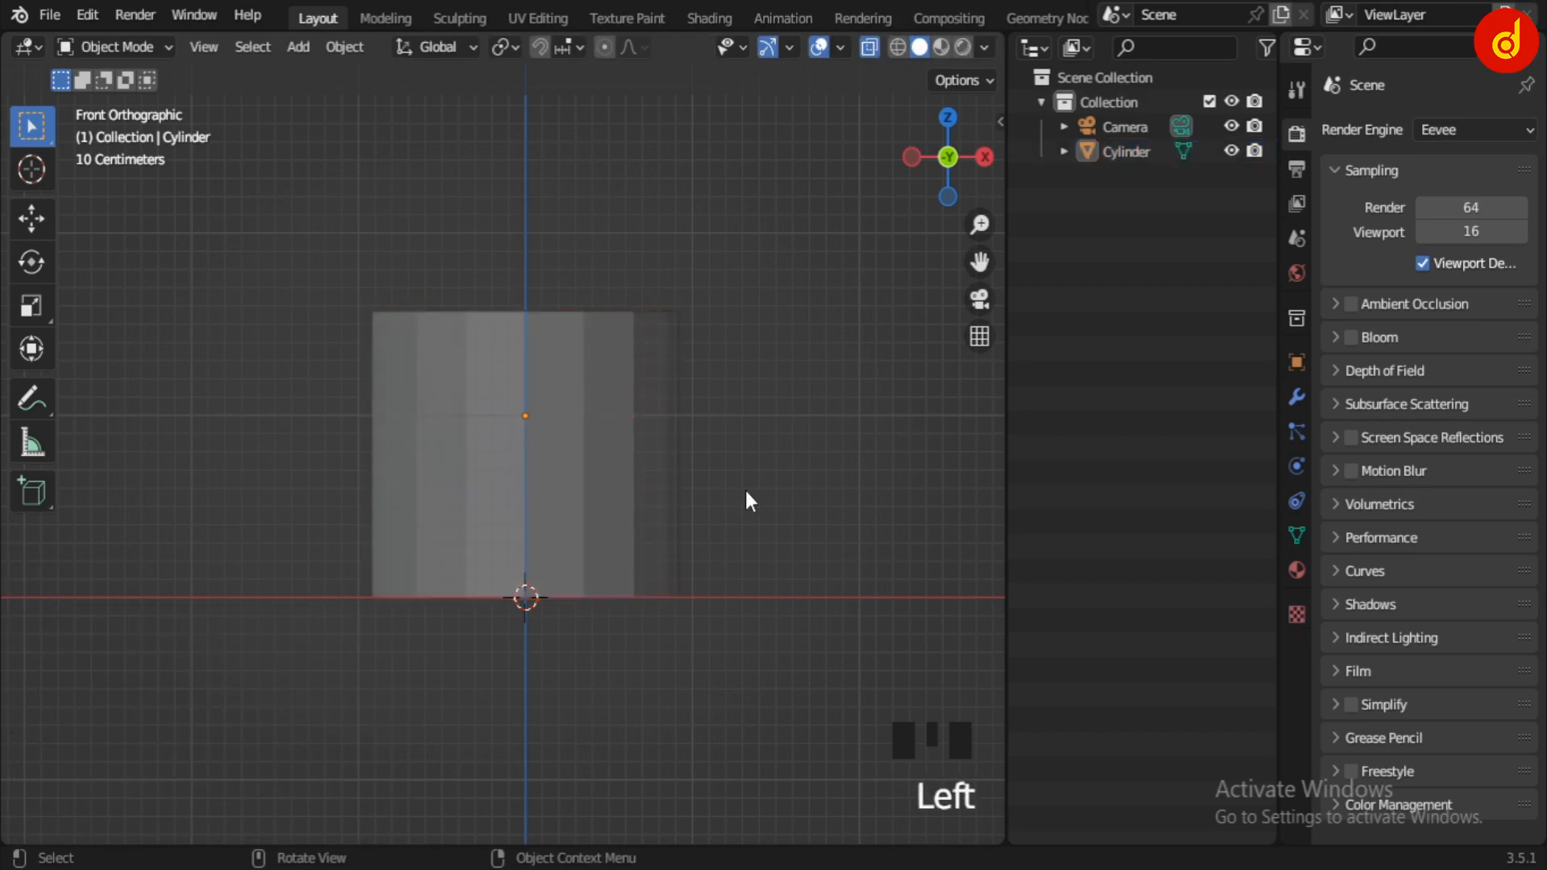
left_click(619, 466)
key("alt+z")
left_click(741, 504)
- Delete the cylinder's bottom face to leave its underside open
middle_click_drag(790, 515, 625, 504)
left_click(625, 503)
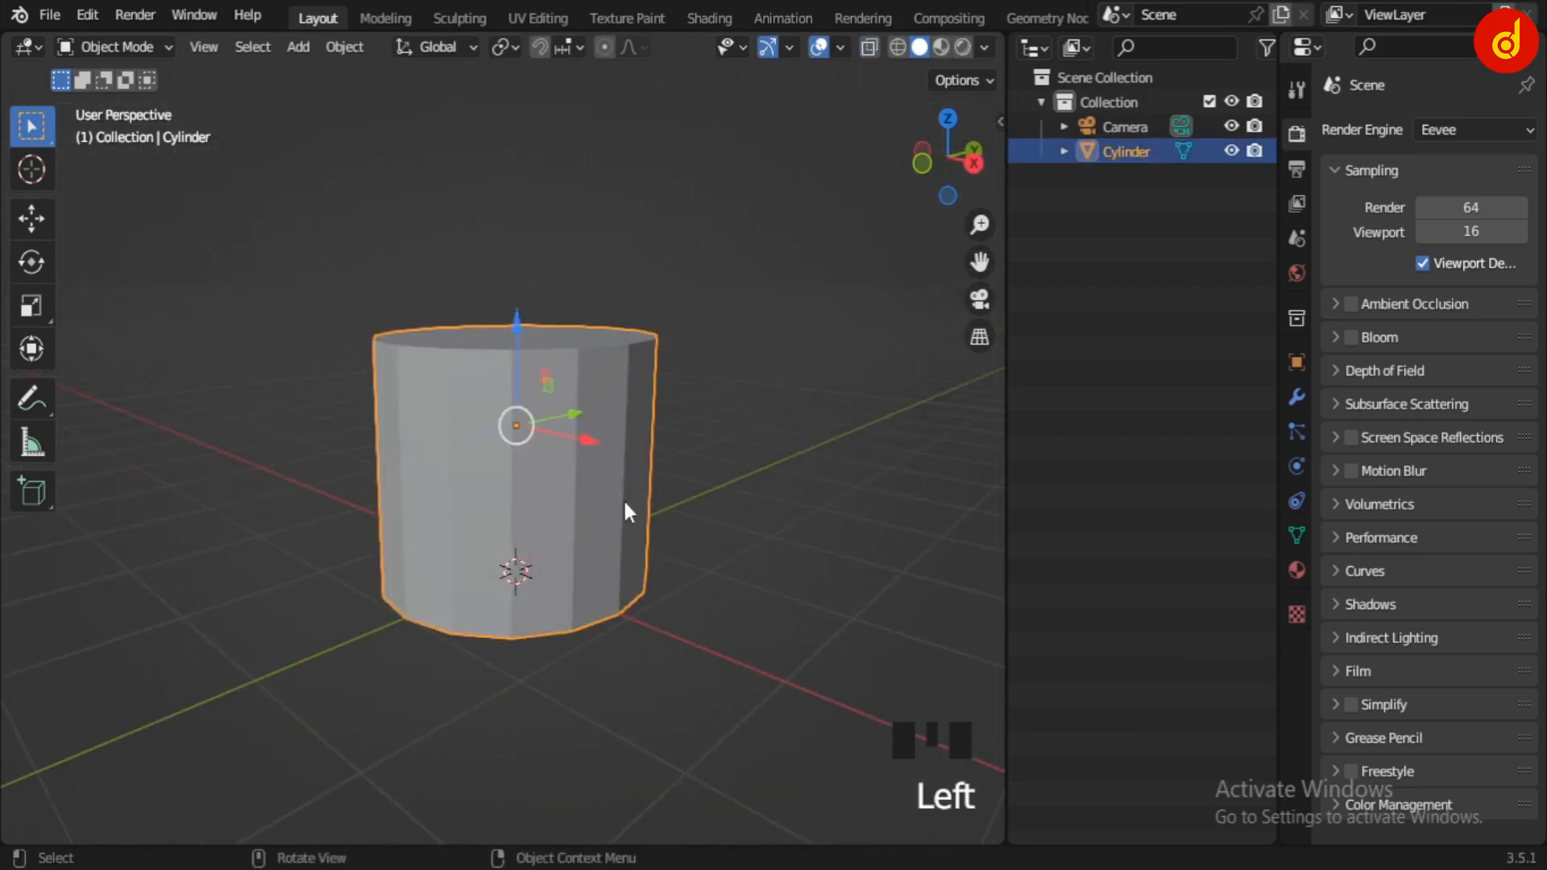
middle_click_drag(653, 605, 615, 566)
key("Tab")
key("3")
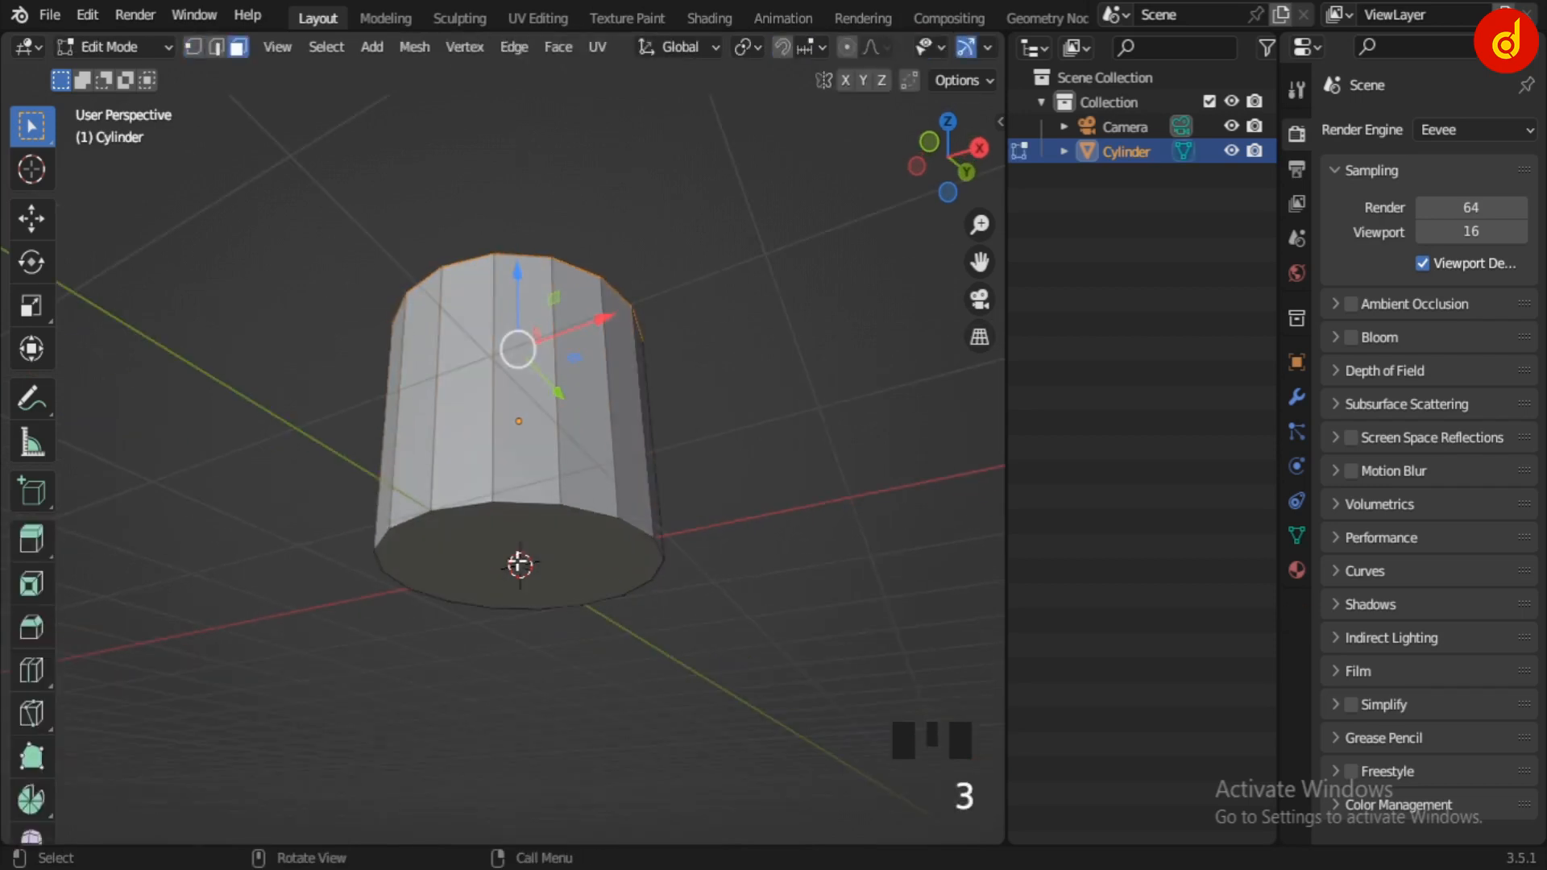
left_click(486, 602)
key("x")
left_click(485, 601)
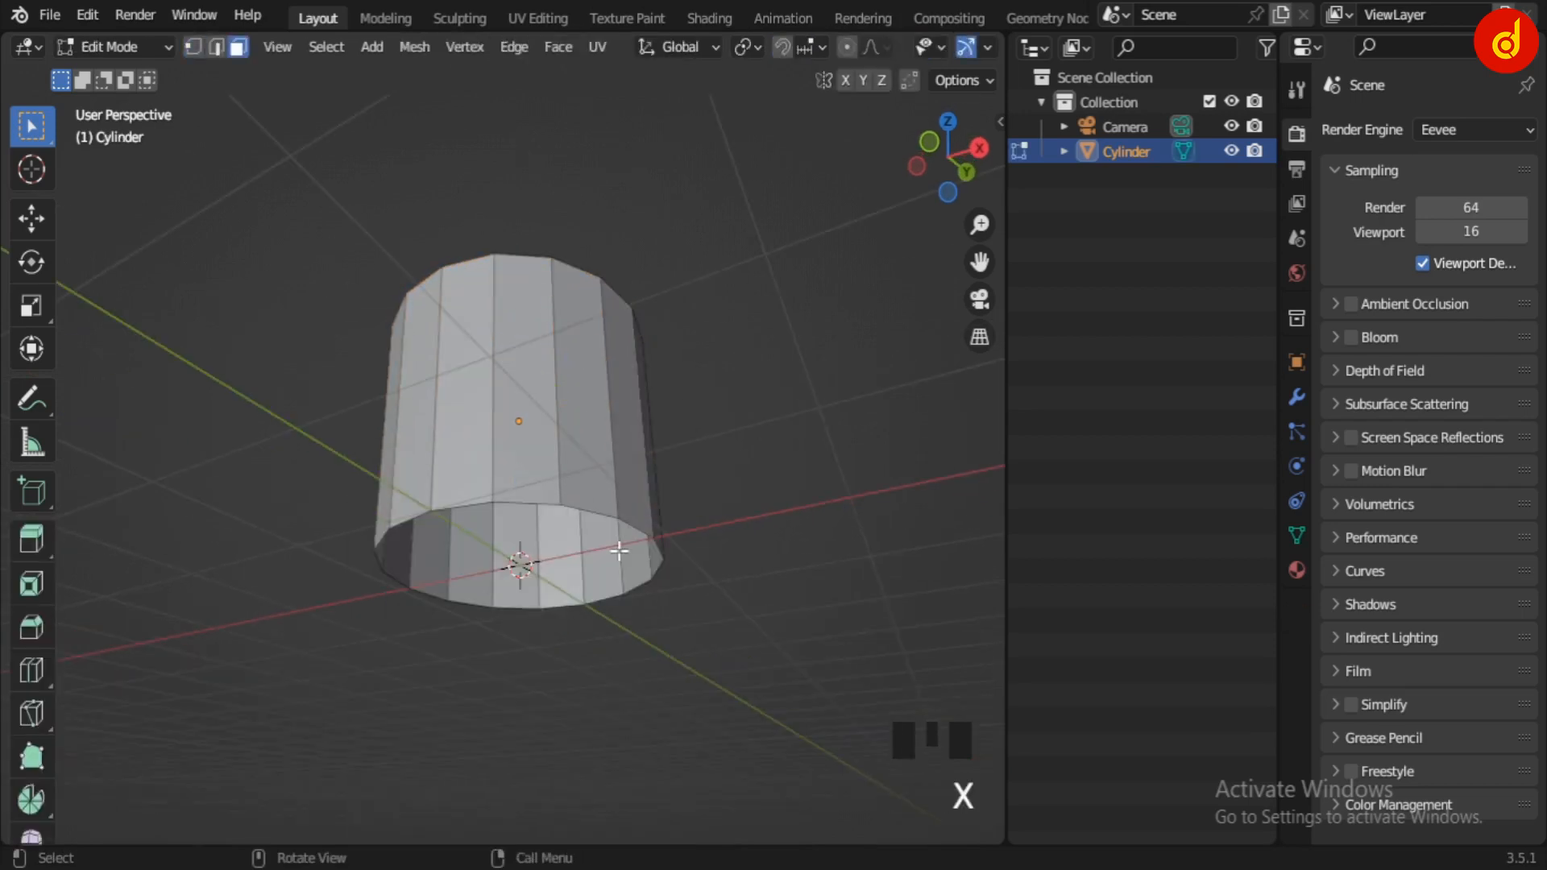
- Extrude the open bottom edge loop outward into a flat brim, scaled to about 1.58
key("1")
key("2")
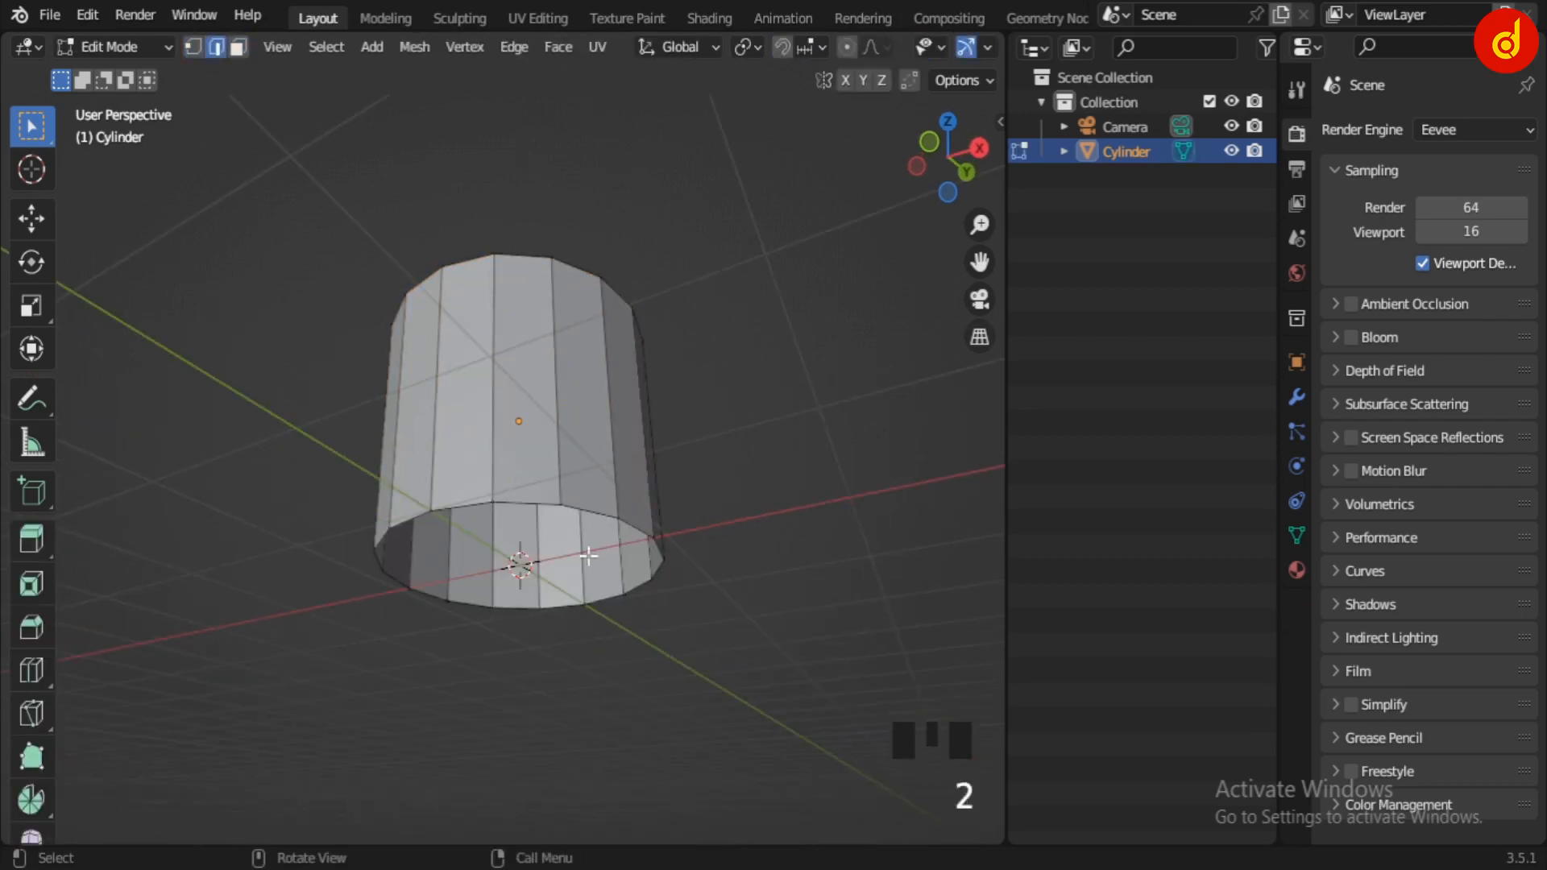
left_click(530, 606, "alt")
key("KP_7")
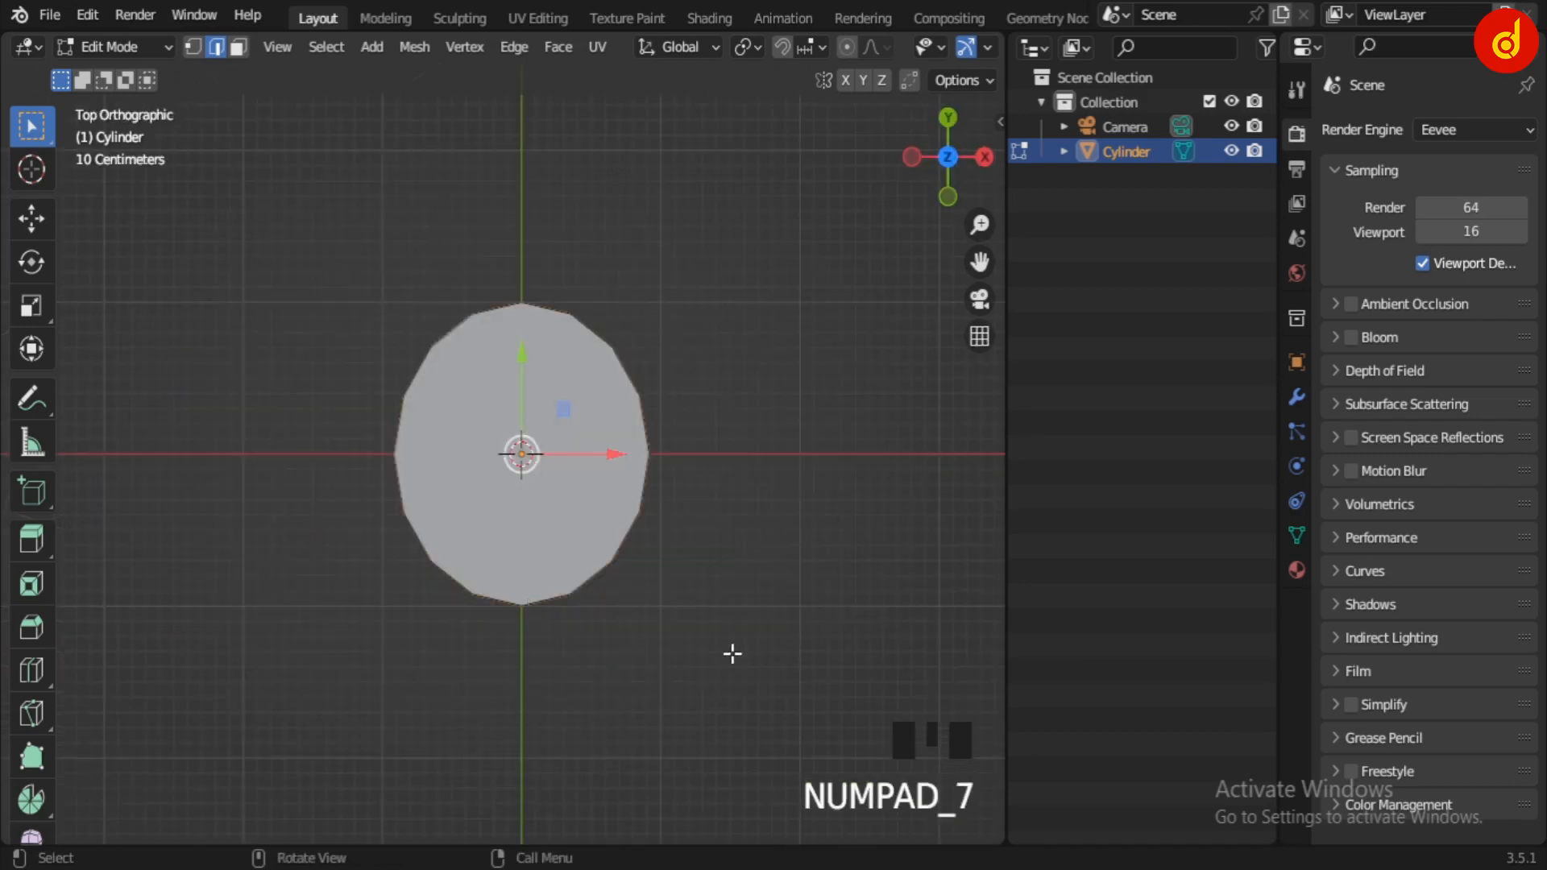
key("e")
key("s")
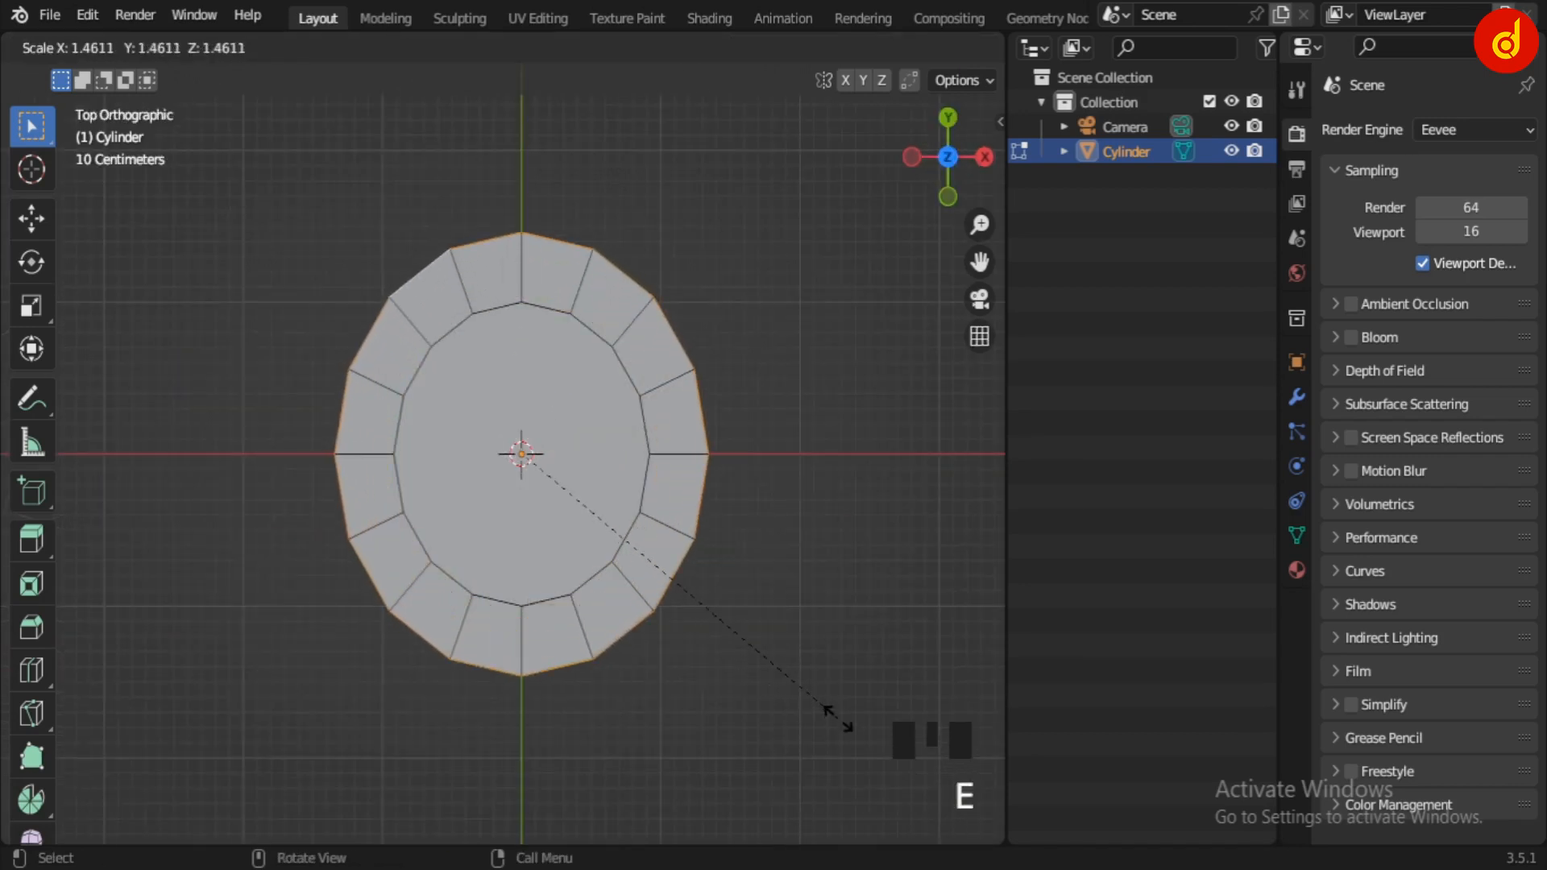
left_click(866, 729)
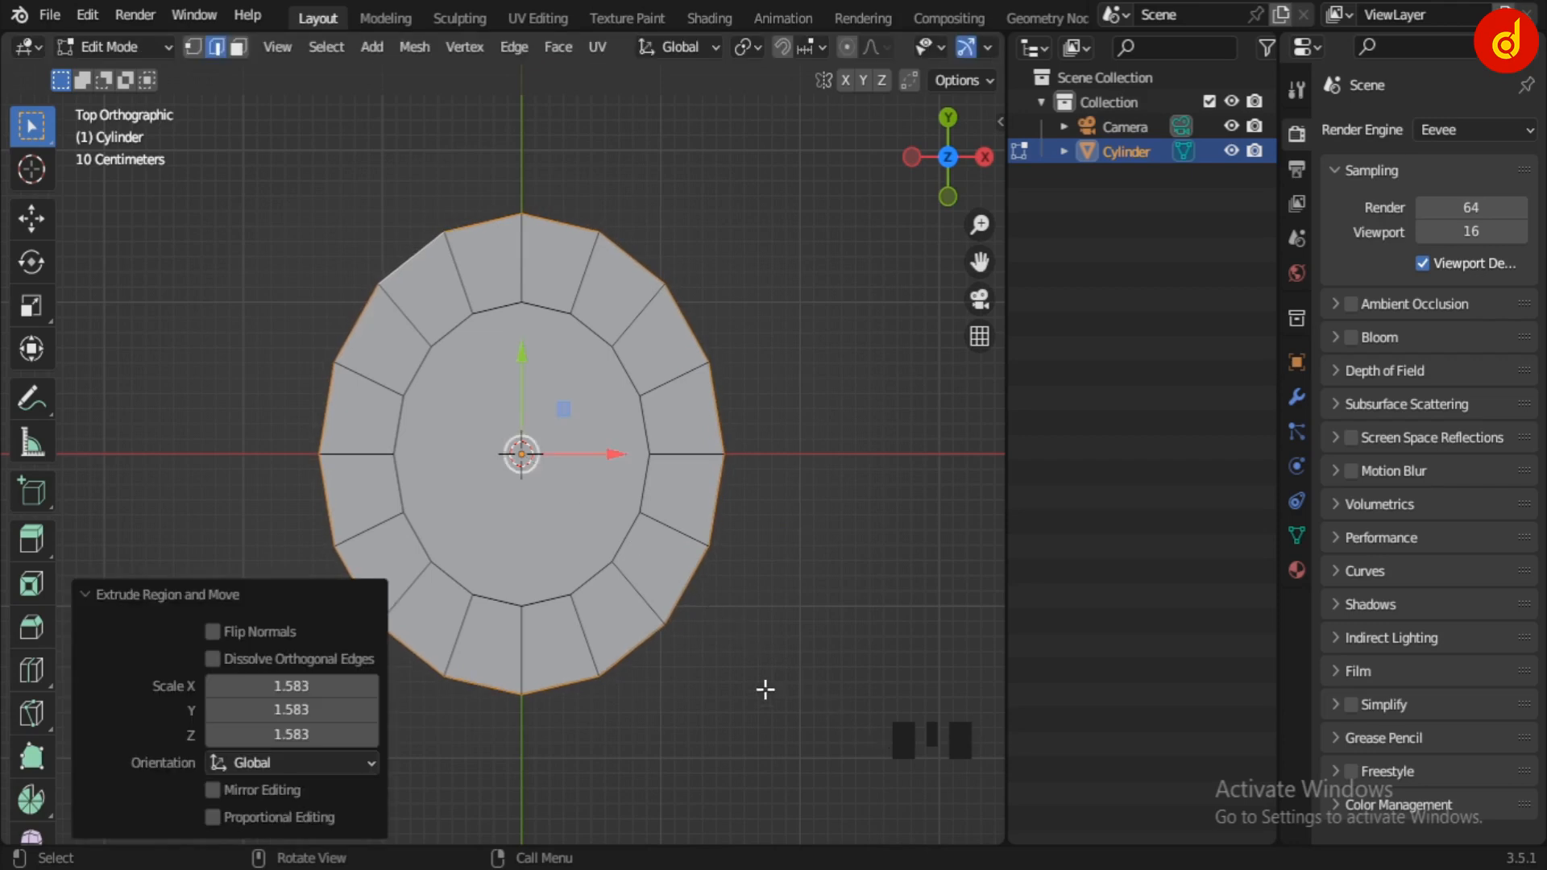
- Widen the brim by scaling its outer edge loop to about 1.1
middle_click_drag(766, 690, 622, 623)
key("s")
left_click(707, 622)
scroll(708, 621, "down", 3)
scroll(693, 632, "up", 2)
- Raise the two outermost brim edges on each X side by about 0.385 m along Z
key("KP_7")
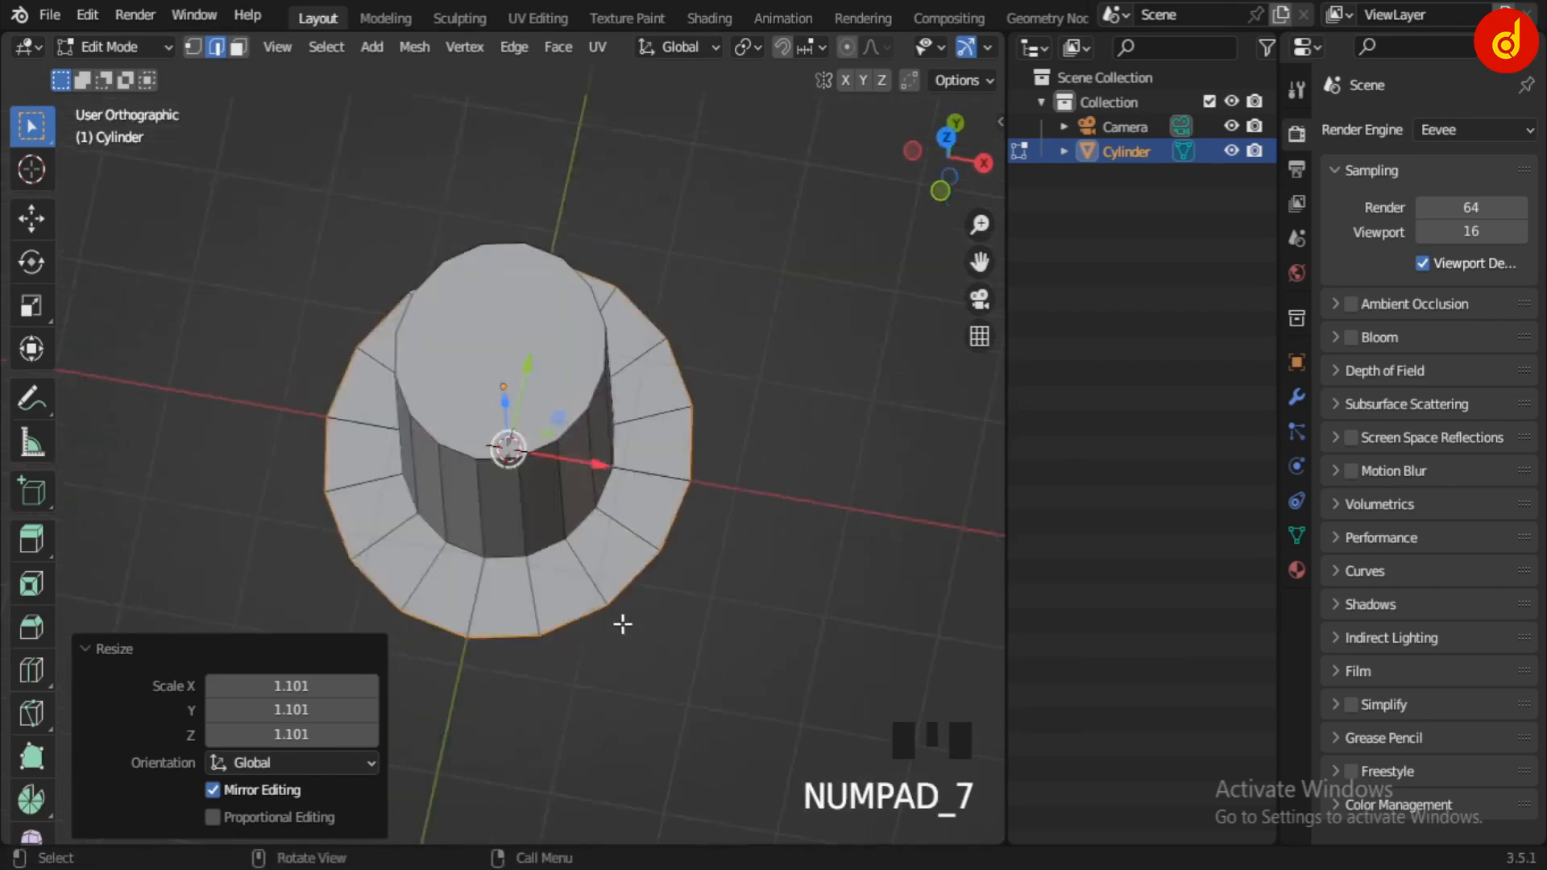
key("1")
scroll(768, 468, "up", 2)
key("2")
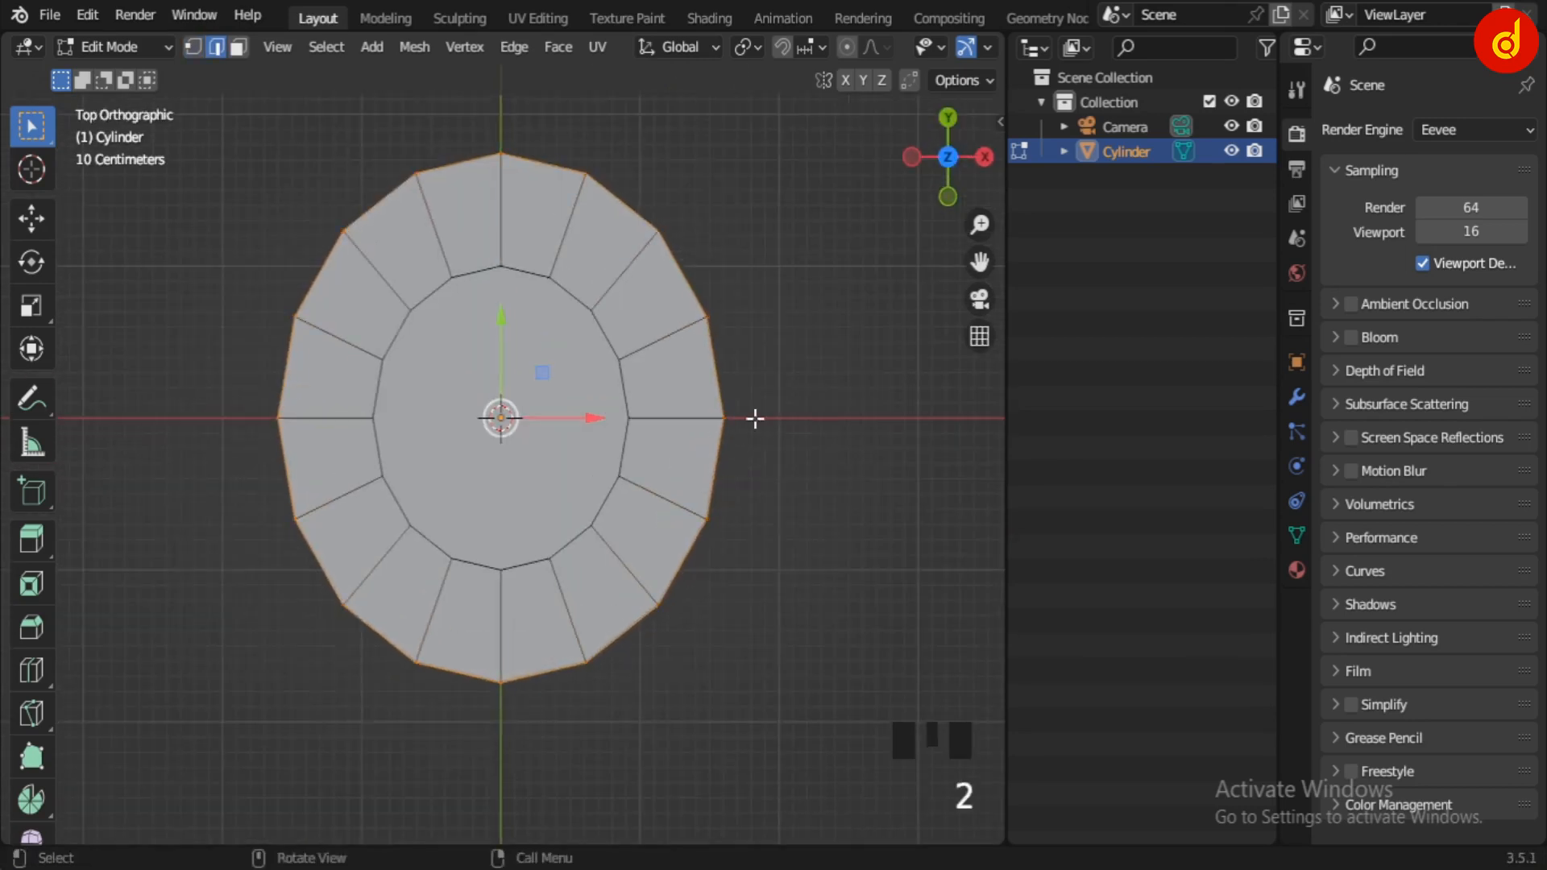
left_click(732, 366)
left_click(715, 464, "shift")
left_click(288, 422, "shift")
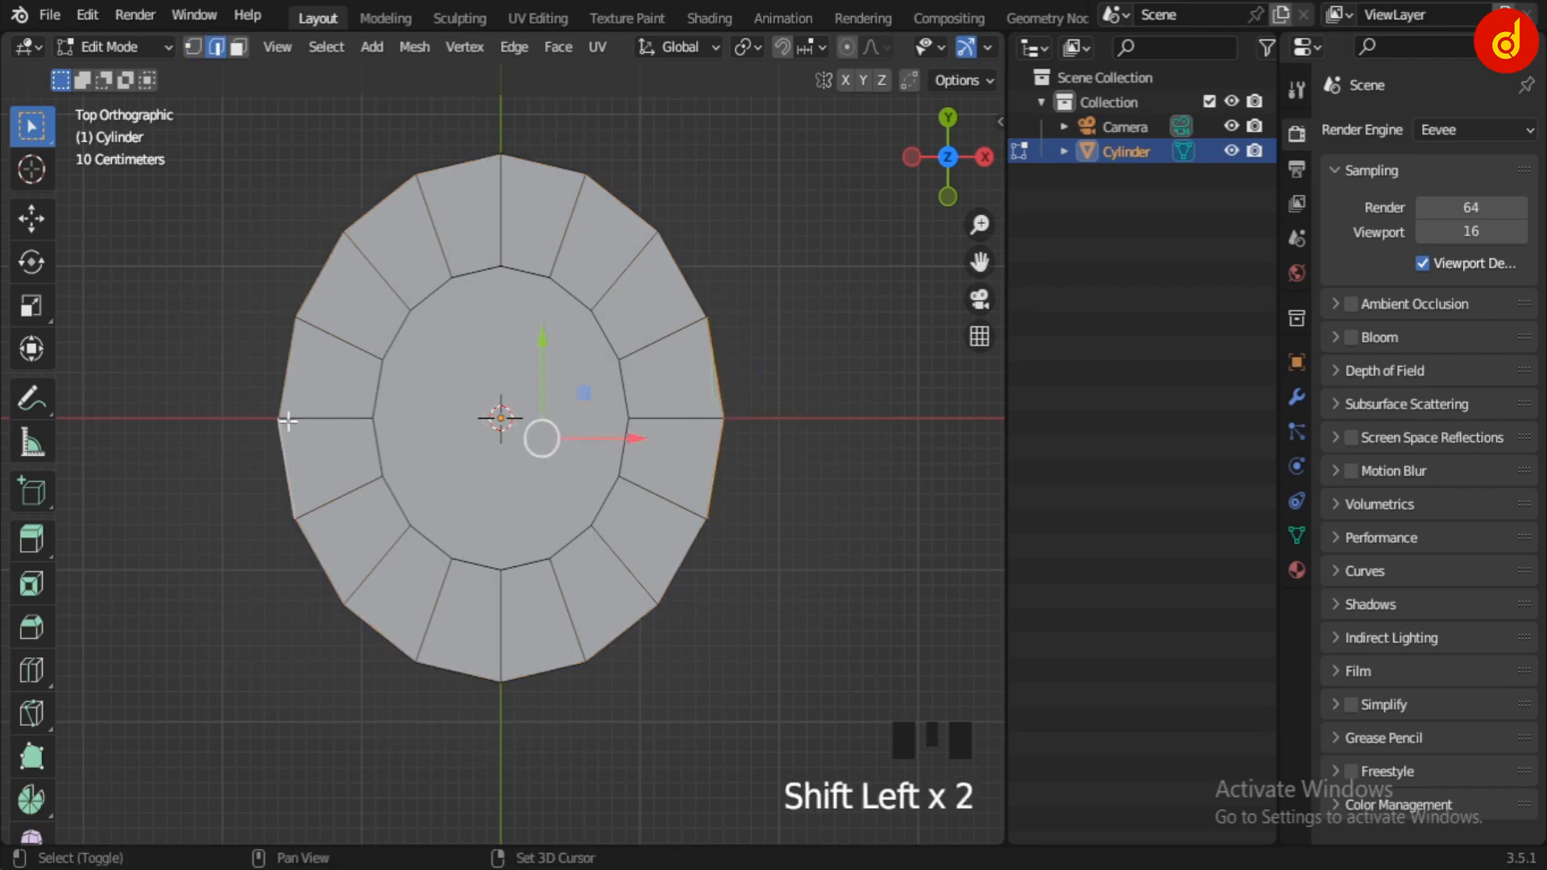
left_click(287, 382, "shift")
middle_click_drag(660, 642, 534, 419)
mouse_move(534, 418)
left_mouse_down()
mouse_move(540, 339)
mouse_move(539, 446)
left_mouse_up()
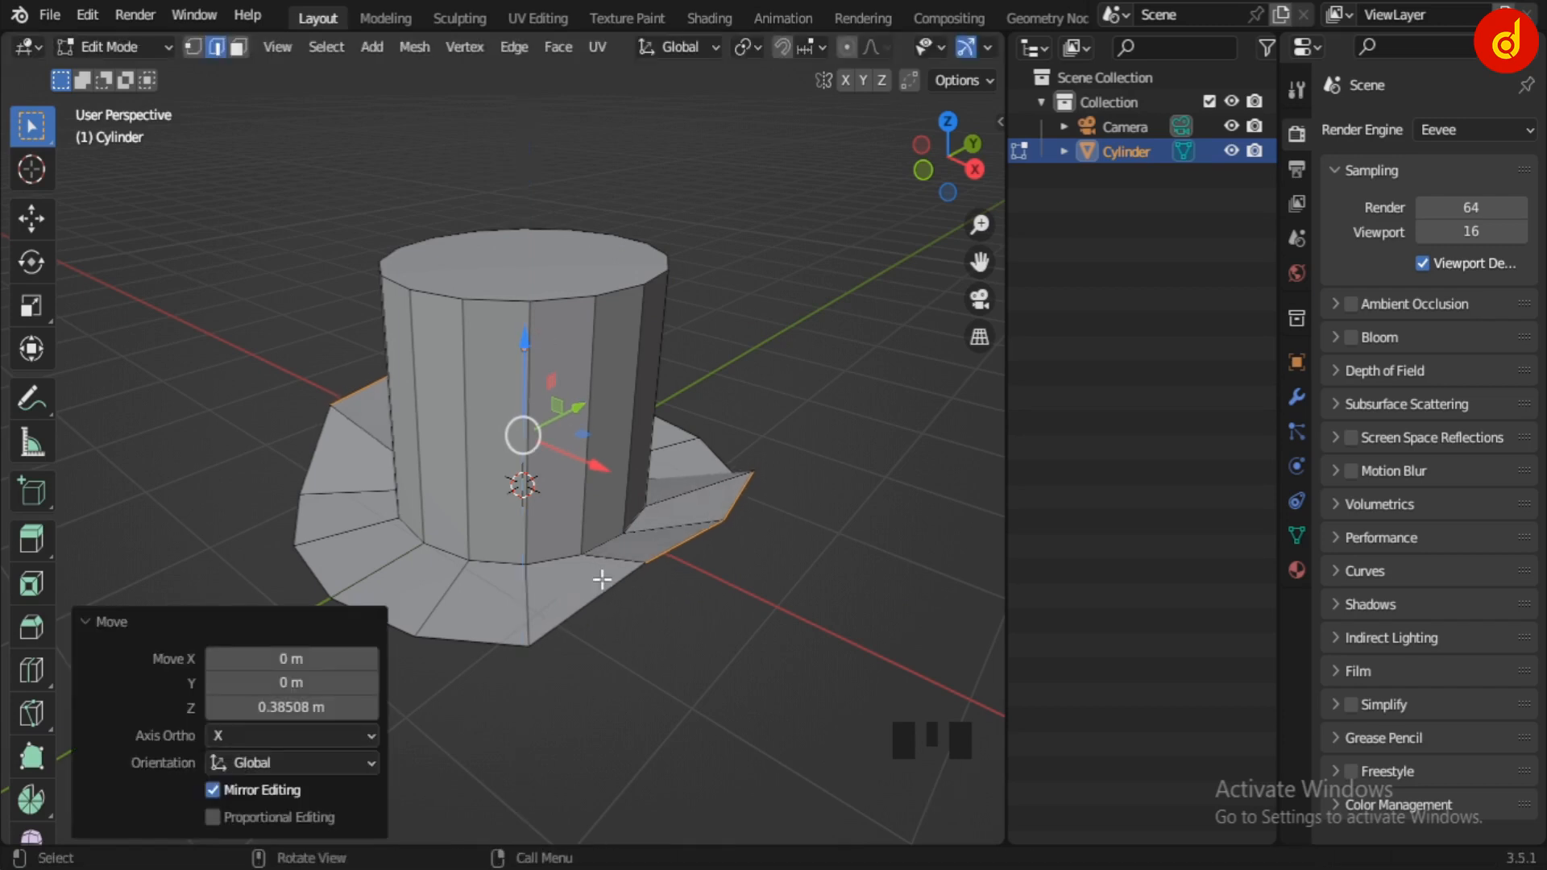
- Raise the two front brim vertices next to the lifted sides by about 0.165 m along Z
key("1")
middle_click_drag(614, 659, 594, 621)
left_click(574, 624)
left_click(290, 513, "shift")
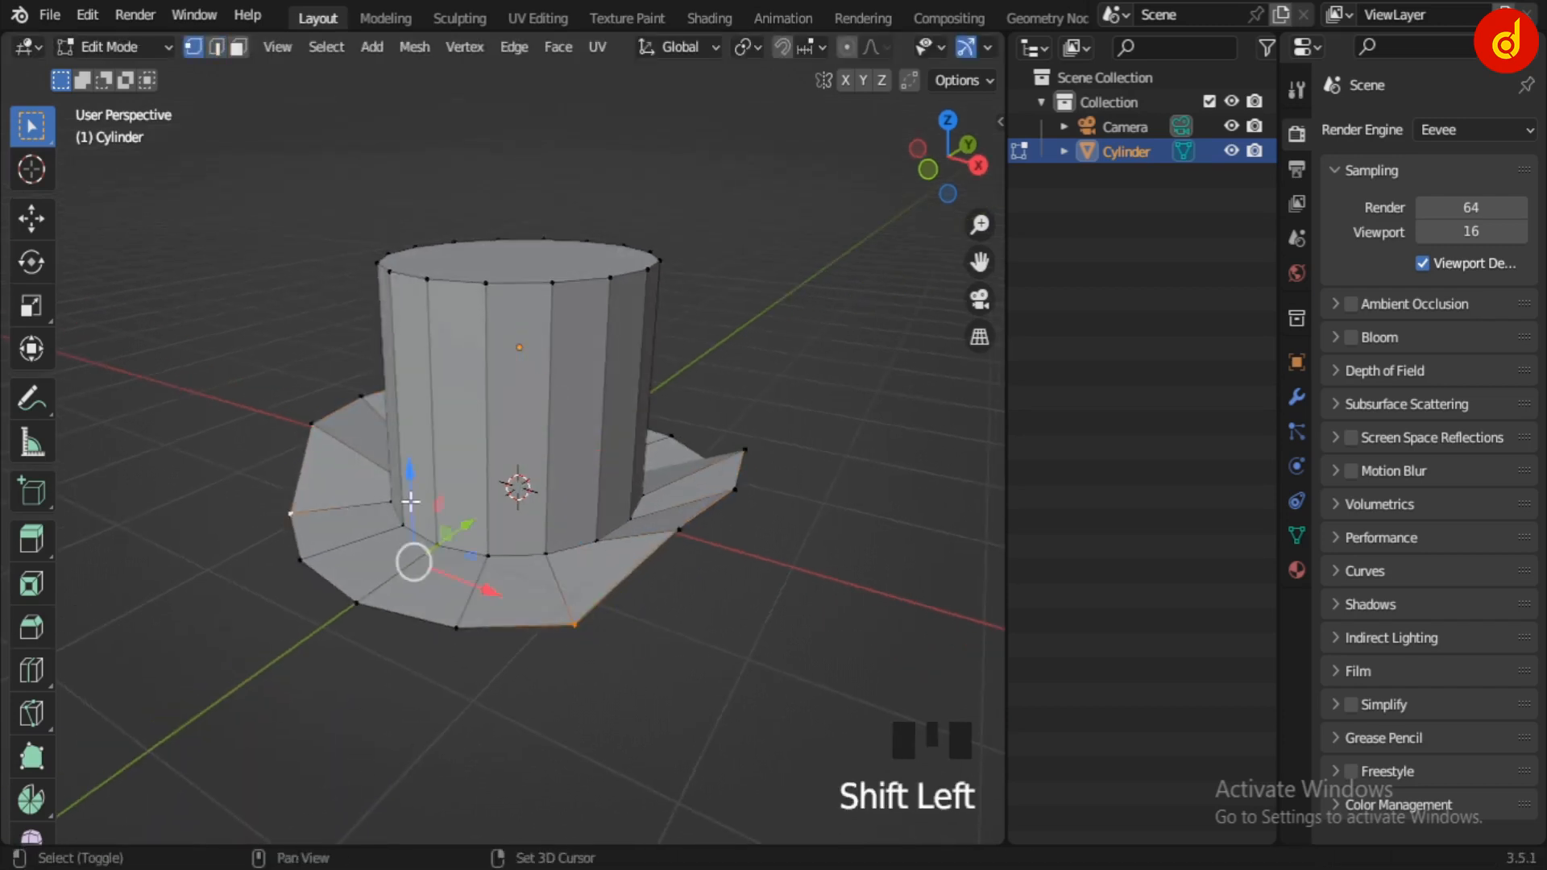
left_click_drag(411, 473, 414, 443)
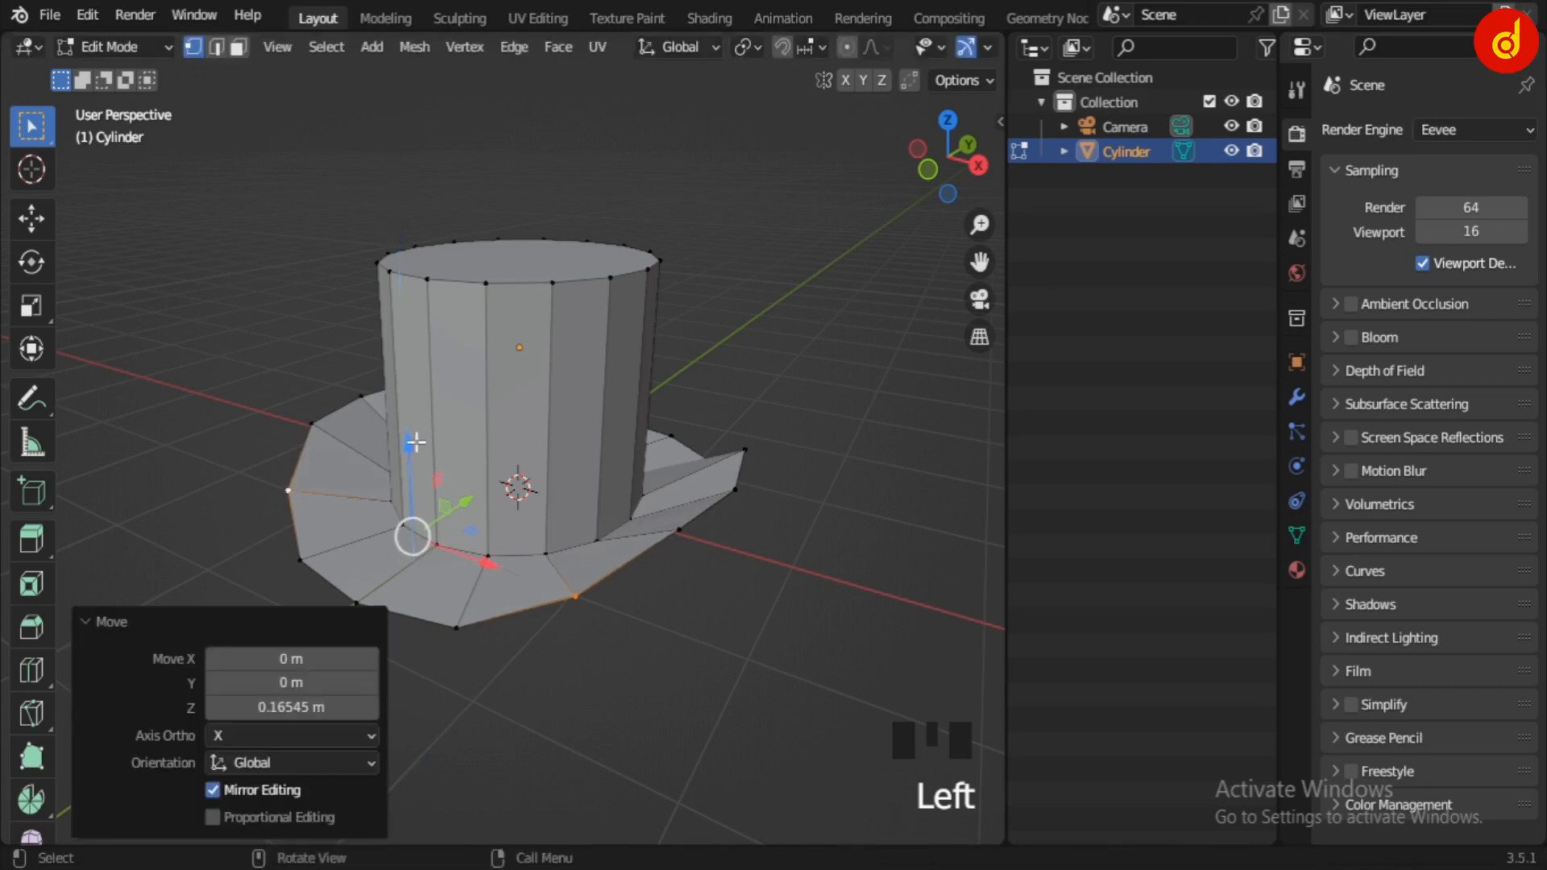
- Raise the matching pair of brim vertices at the back, next to the lifted sides, along Z
middle_click_drag(699, 595, 441, 622)
left_click(664, 659)
left_click(757, 620, "shift")
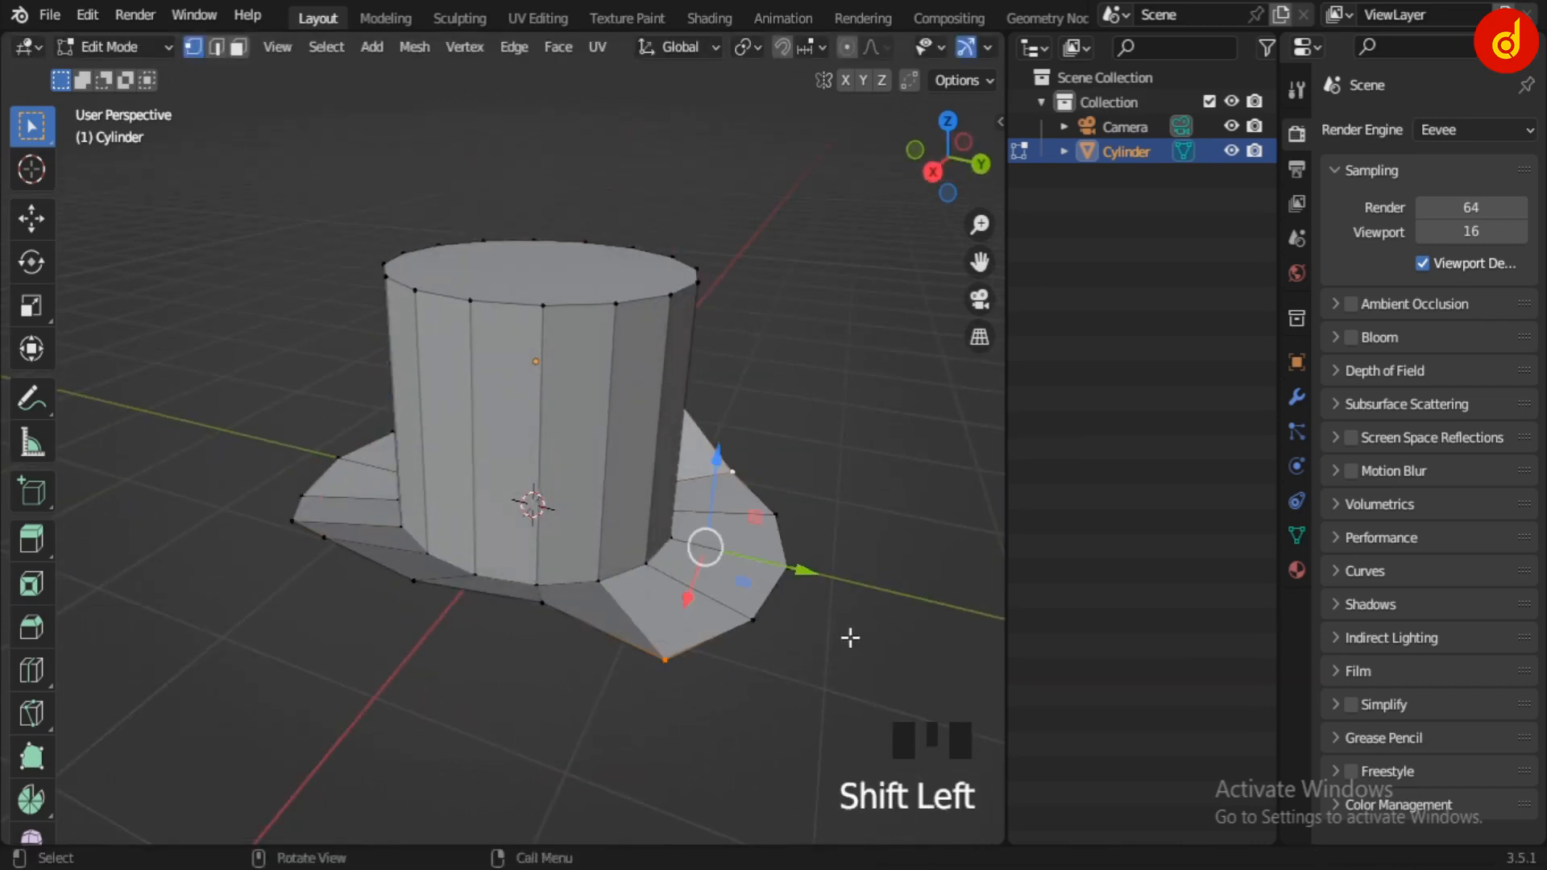
middle_click_drag(849, 635, 773, 564)
left_click_drag(708, 463, 710, 424)
- Nudge the middle vertex of each lifted brim side slightly upward along Z and return to Object Mode
middle_click_drag(443, 612, 726, 540)
left_click(717, 532)
middle_click_drag(612, 606, 652, 628)
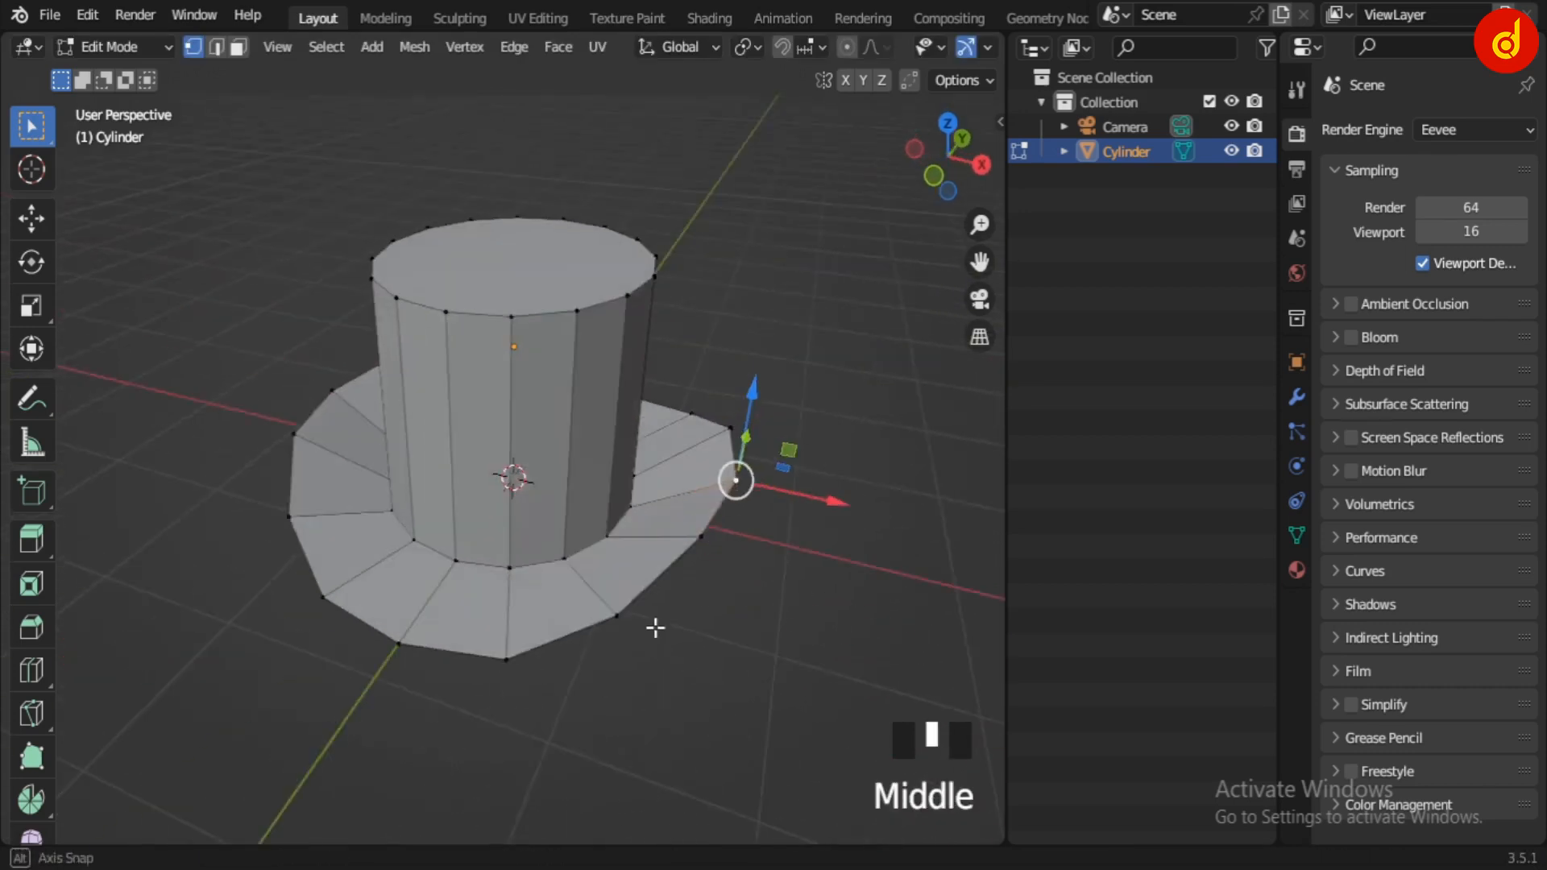
left_click(342, 403, "shift")
middle_click_drag(550, 506, 547, 475)
left_click_drag(511, 334, 511, 320)
double_click(764, 572)
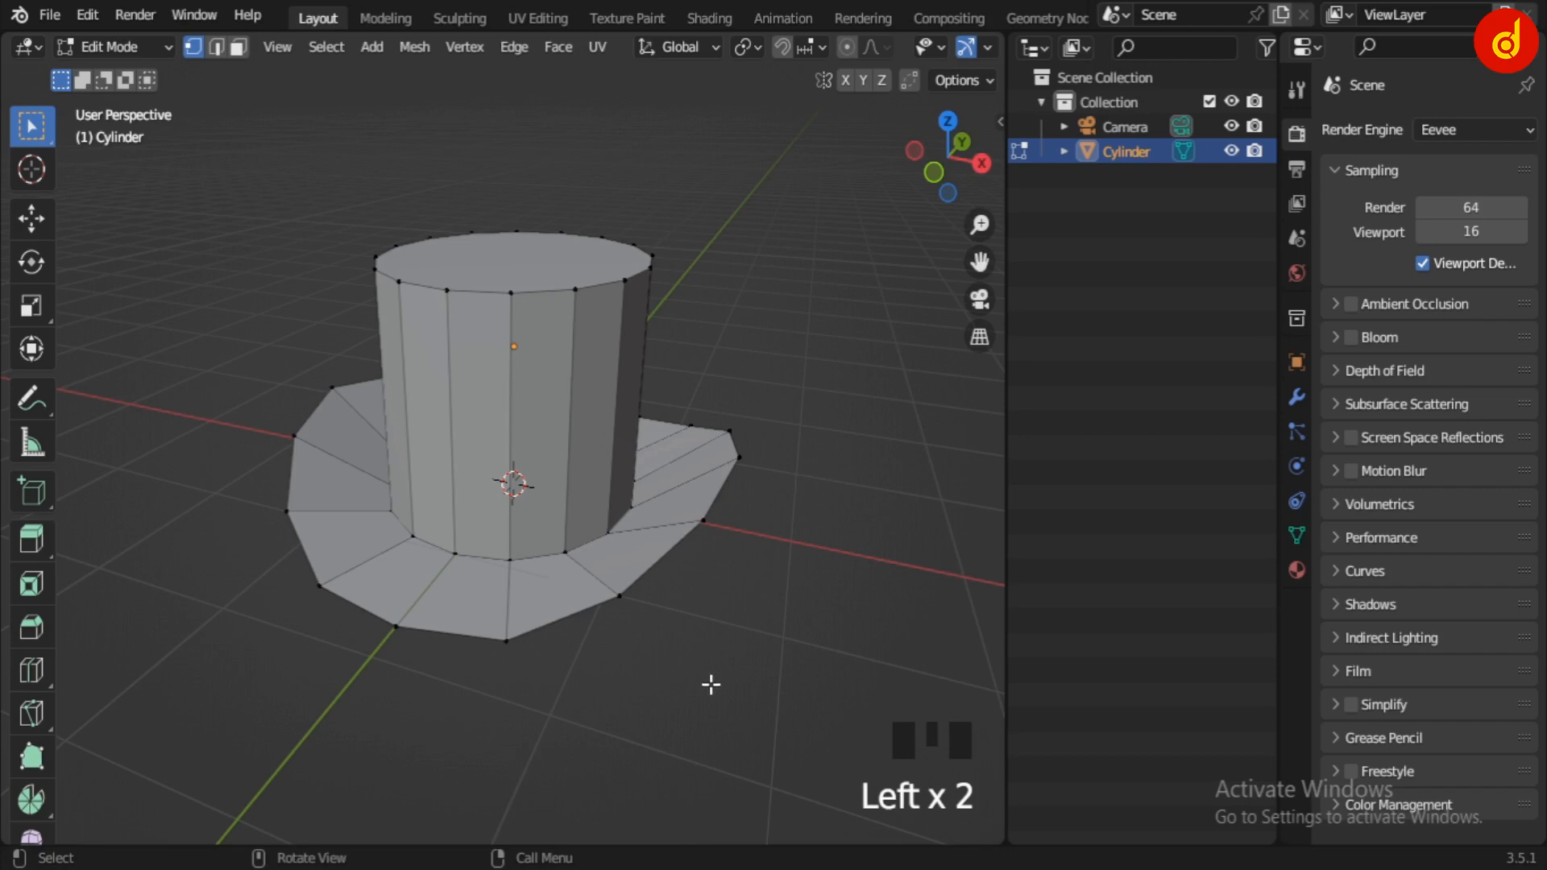
key("Tab")
mouse_move(524, 649)
middle_mouse_down()
mouse_move(666, 588)
mouse_move(687, 546)
mouse_move(519, 634)
middle_mouse_up()
left_click(734, 557)
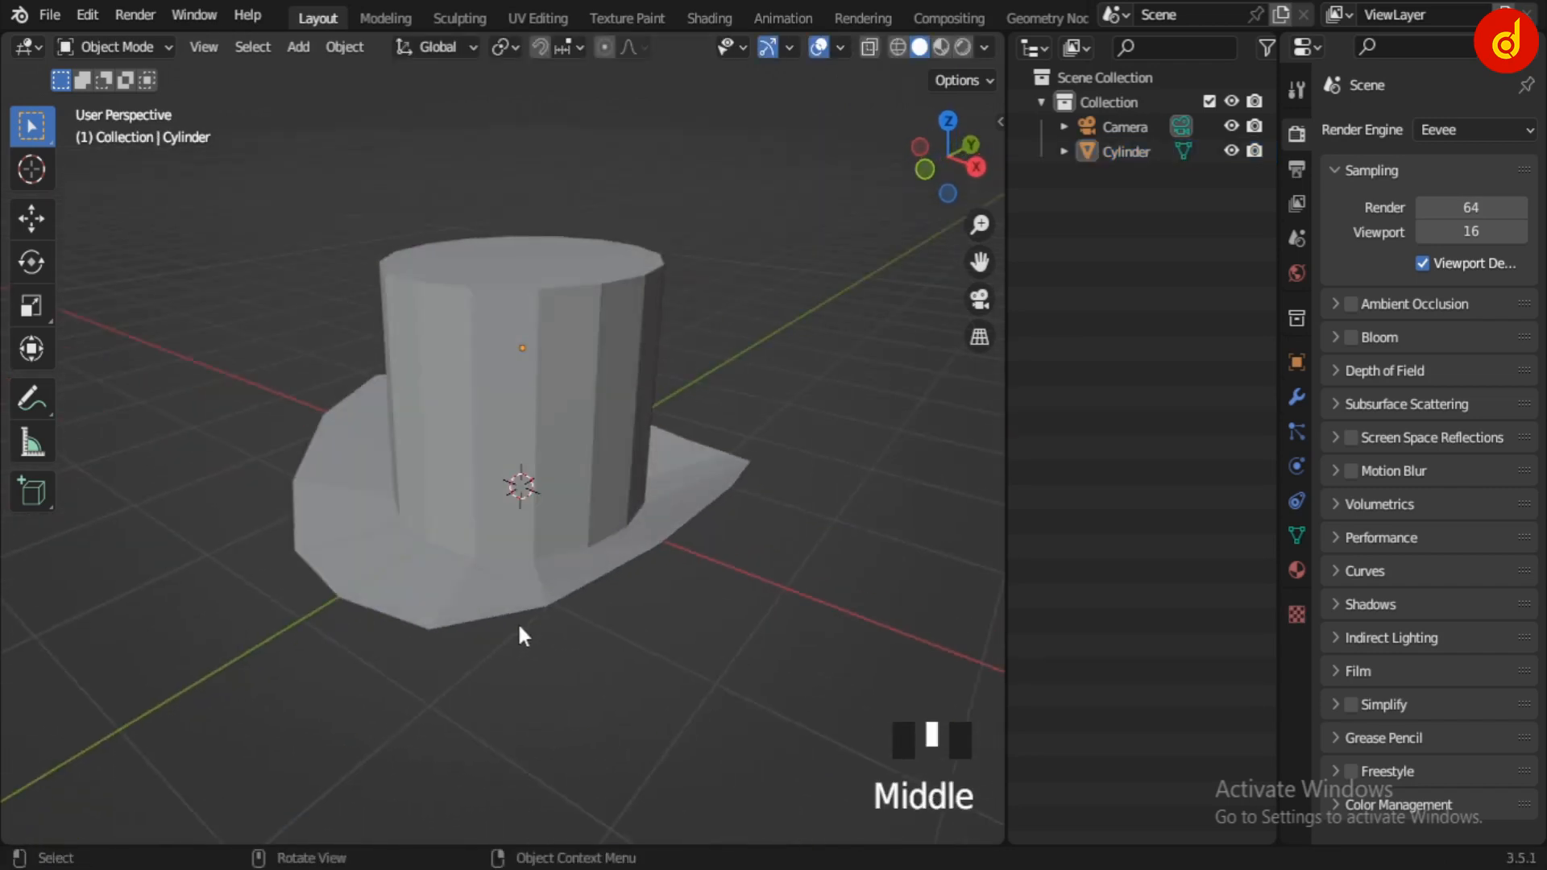
- Add one centred horizontal loop cut around the hat's crown
left_click(607, 464)
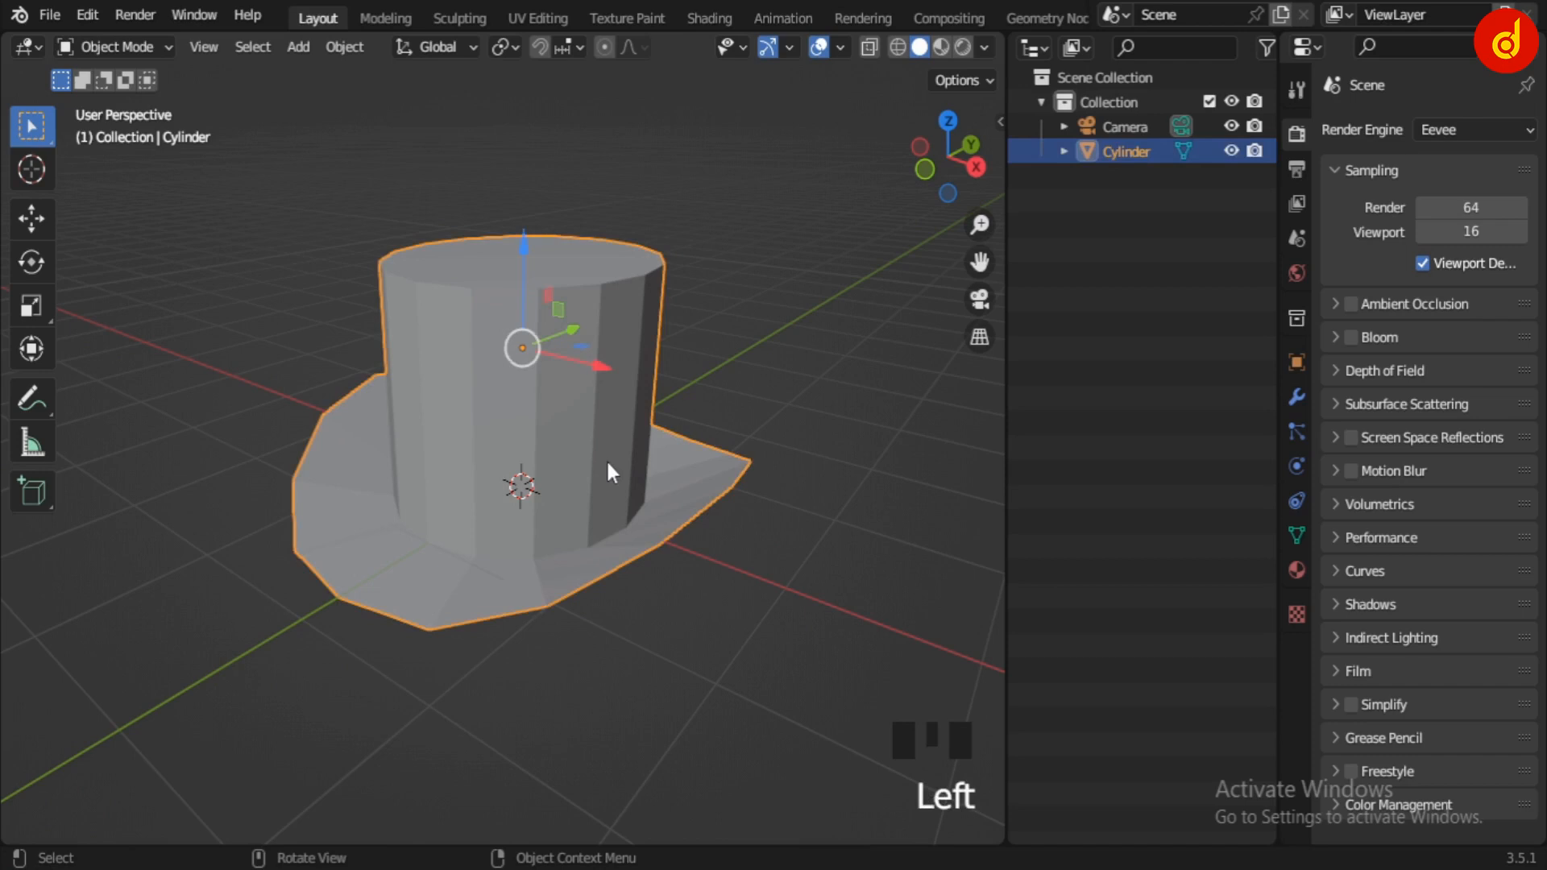
left_click(582, 414)
key("Tab")
middle_click_drag(677, 529, 628, 500)
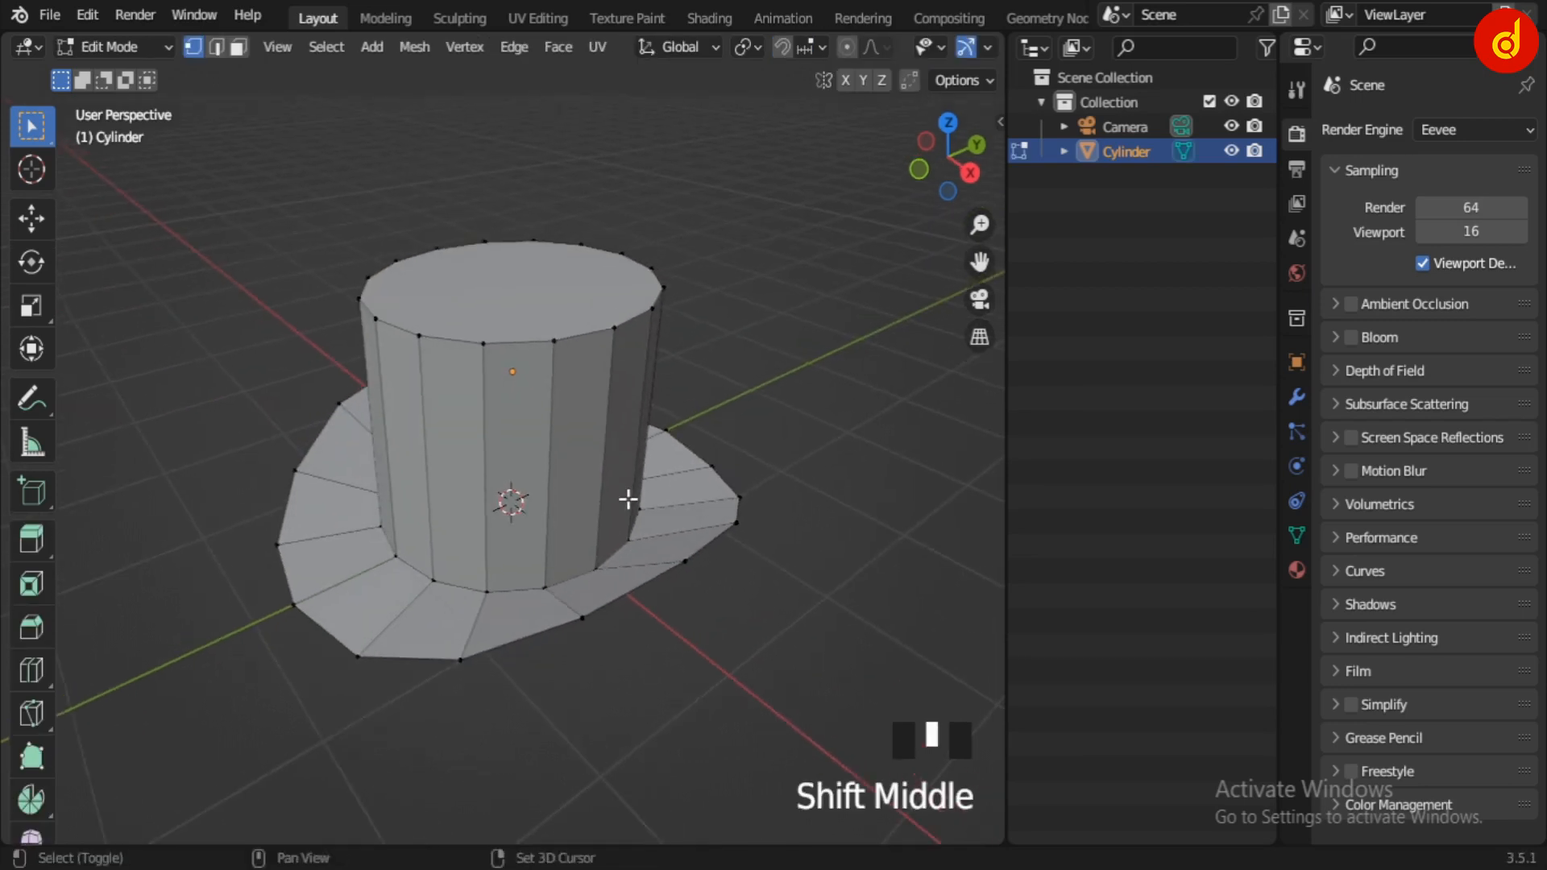
key("shift+r")
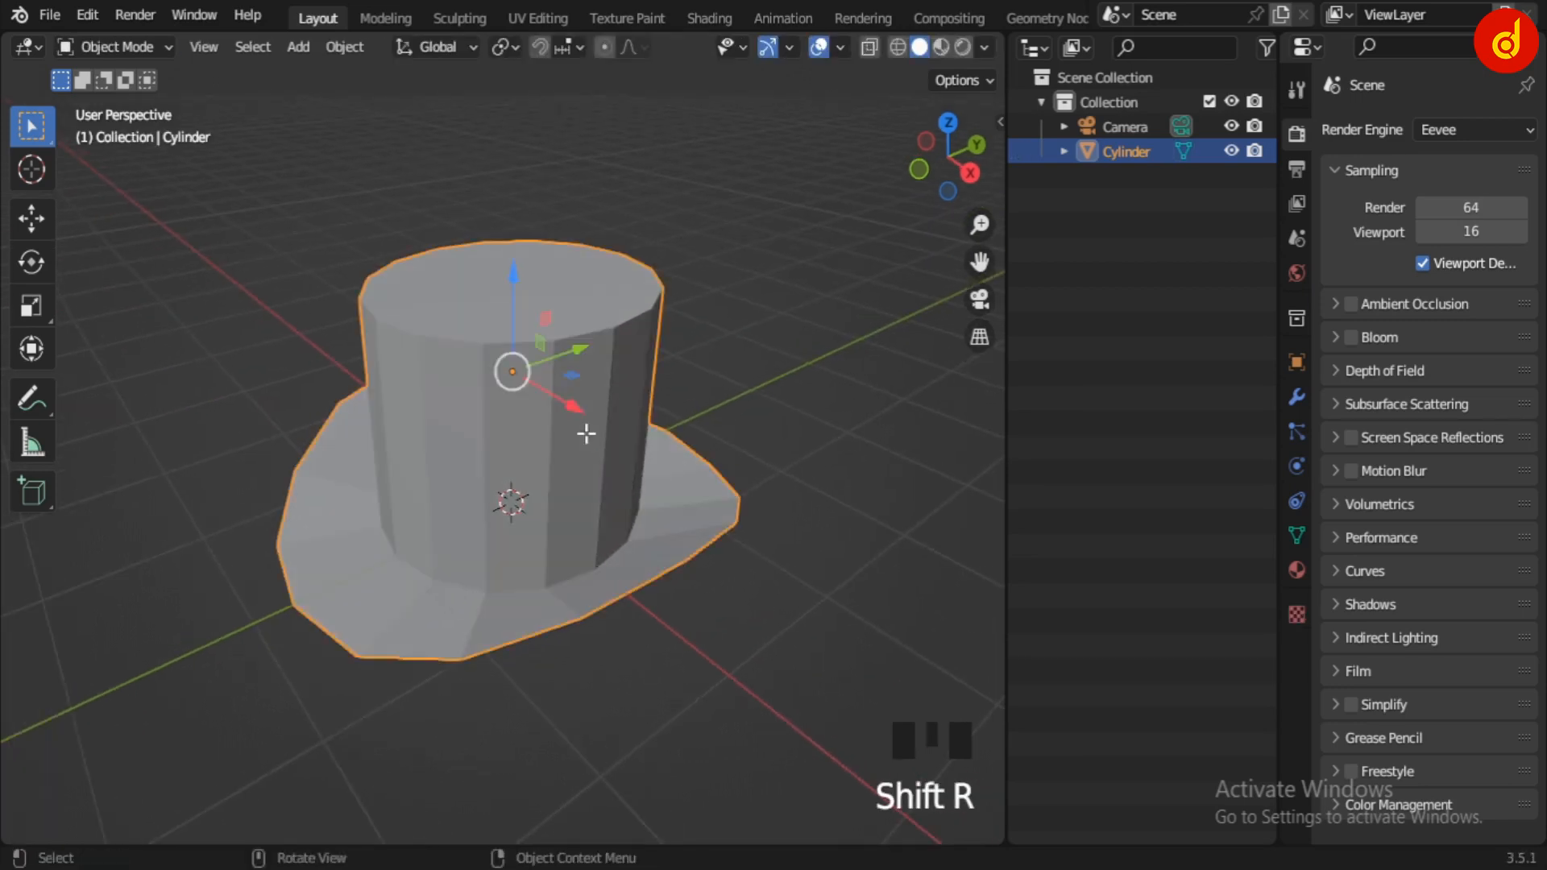
key("Tab")
key("ctrl+r")
left_click(580, 452)
- Pinch the crown by scaling the new edge loop to about 0.91 and return to Object Mode
middle_click_drag(580, 451, 690, 542)
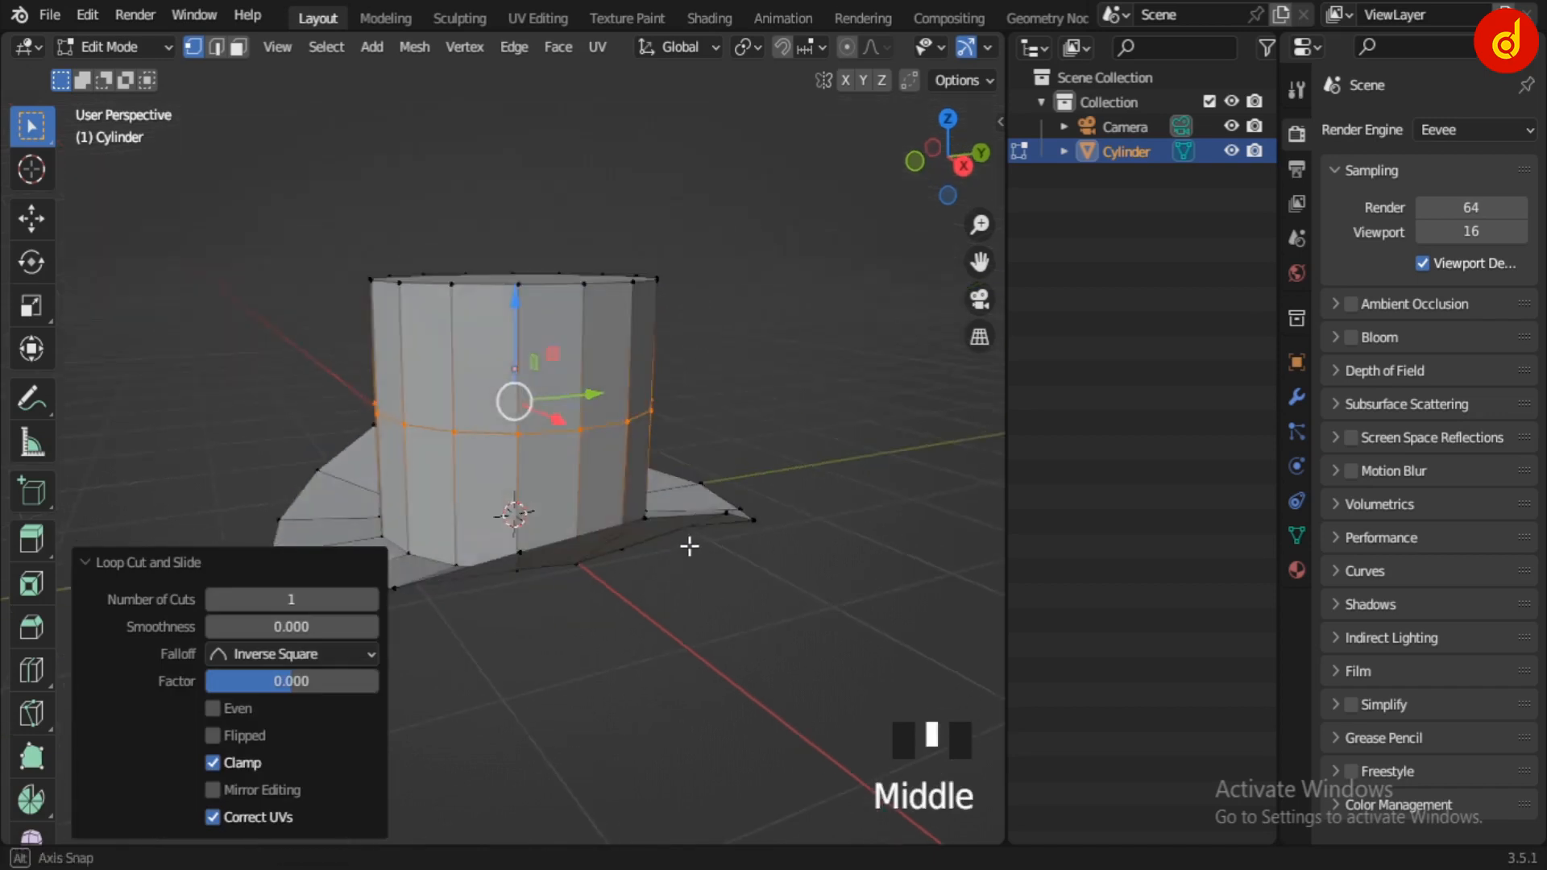
key("s")
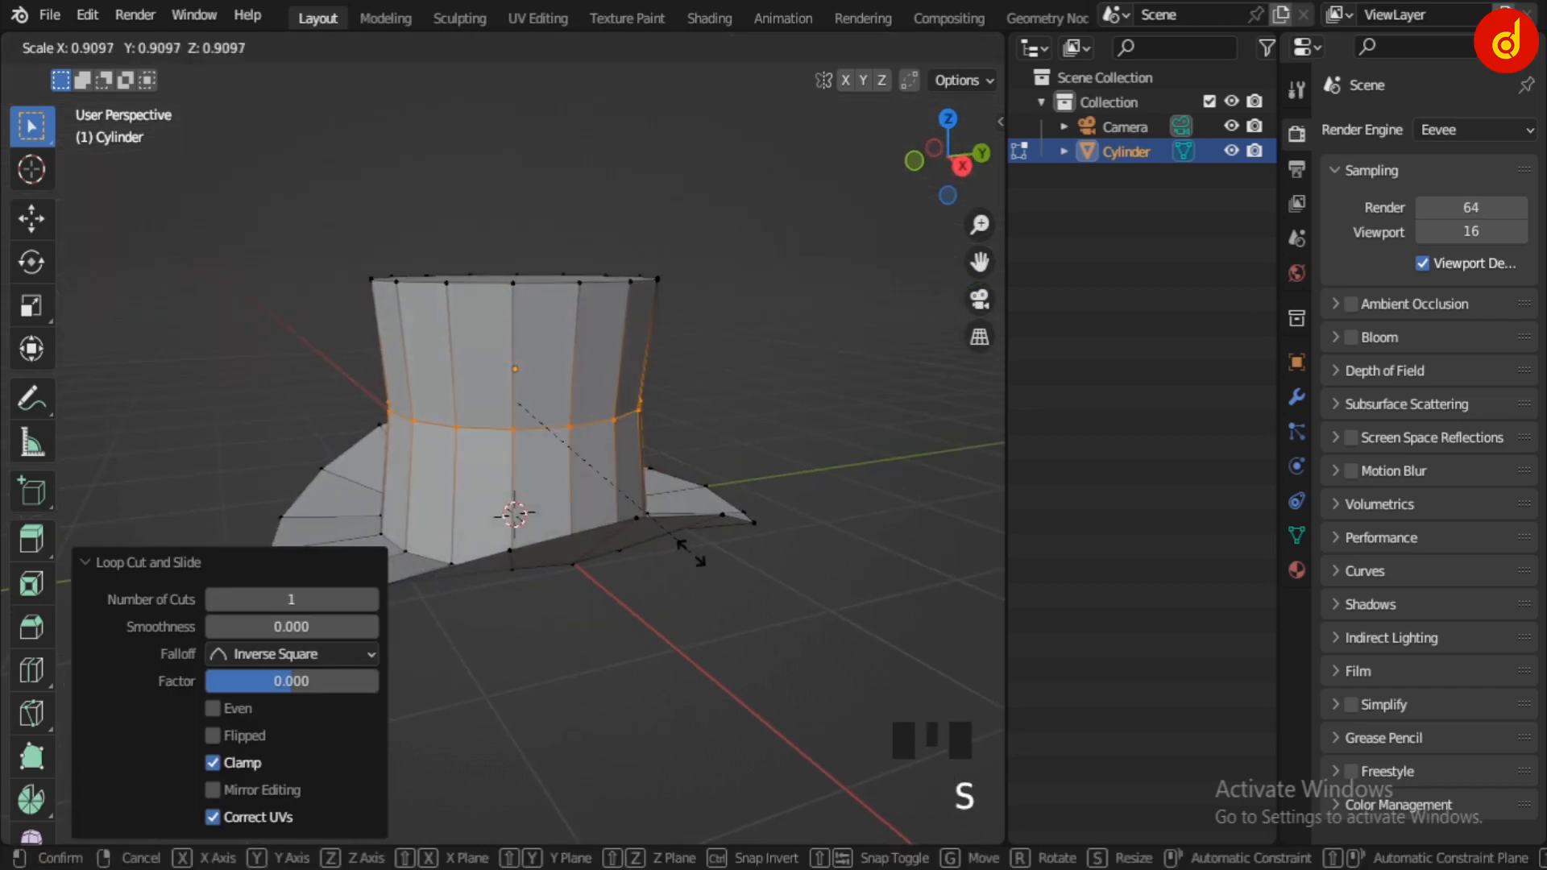
left_click(690, 555)
key("Tab")
middle_click_drag(656, 569, 562, 520)
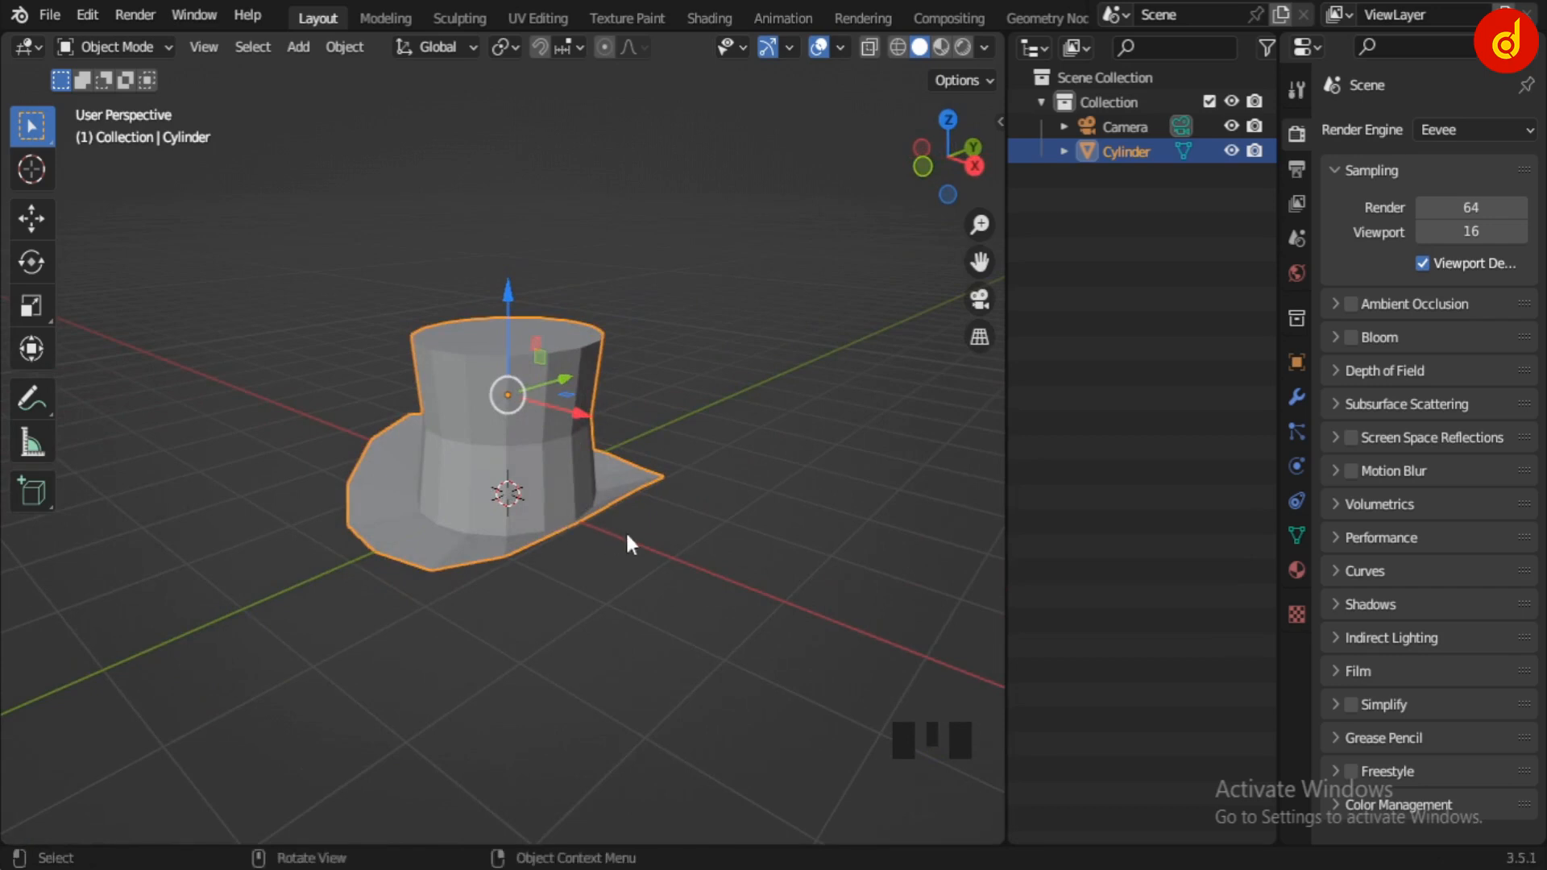
scroll(633, 538, "up", 2)
key("Tab")
left_click(686, 624)
key("Tab")
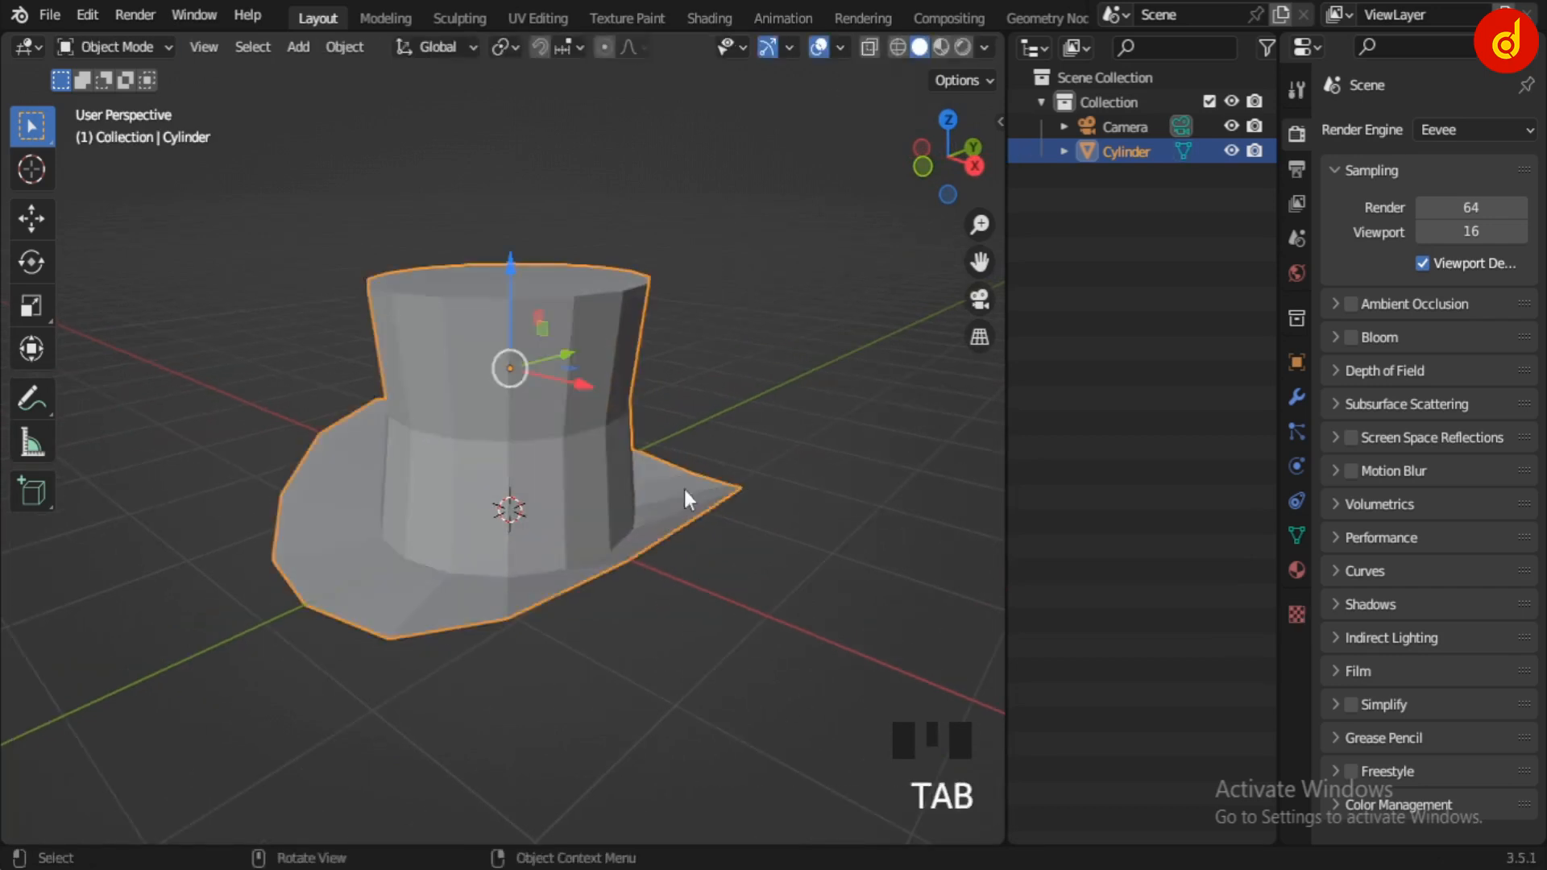
- Add a Subdivision Surface modifier to the hat with viewport and render levels set to 3
left_click(1296, 395)
left_click(1370, 129)
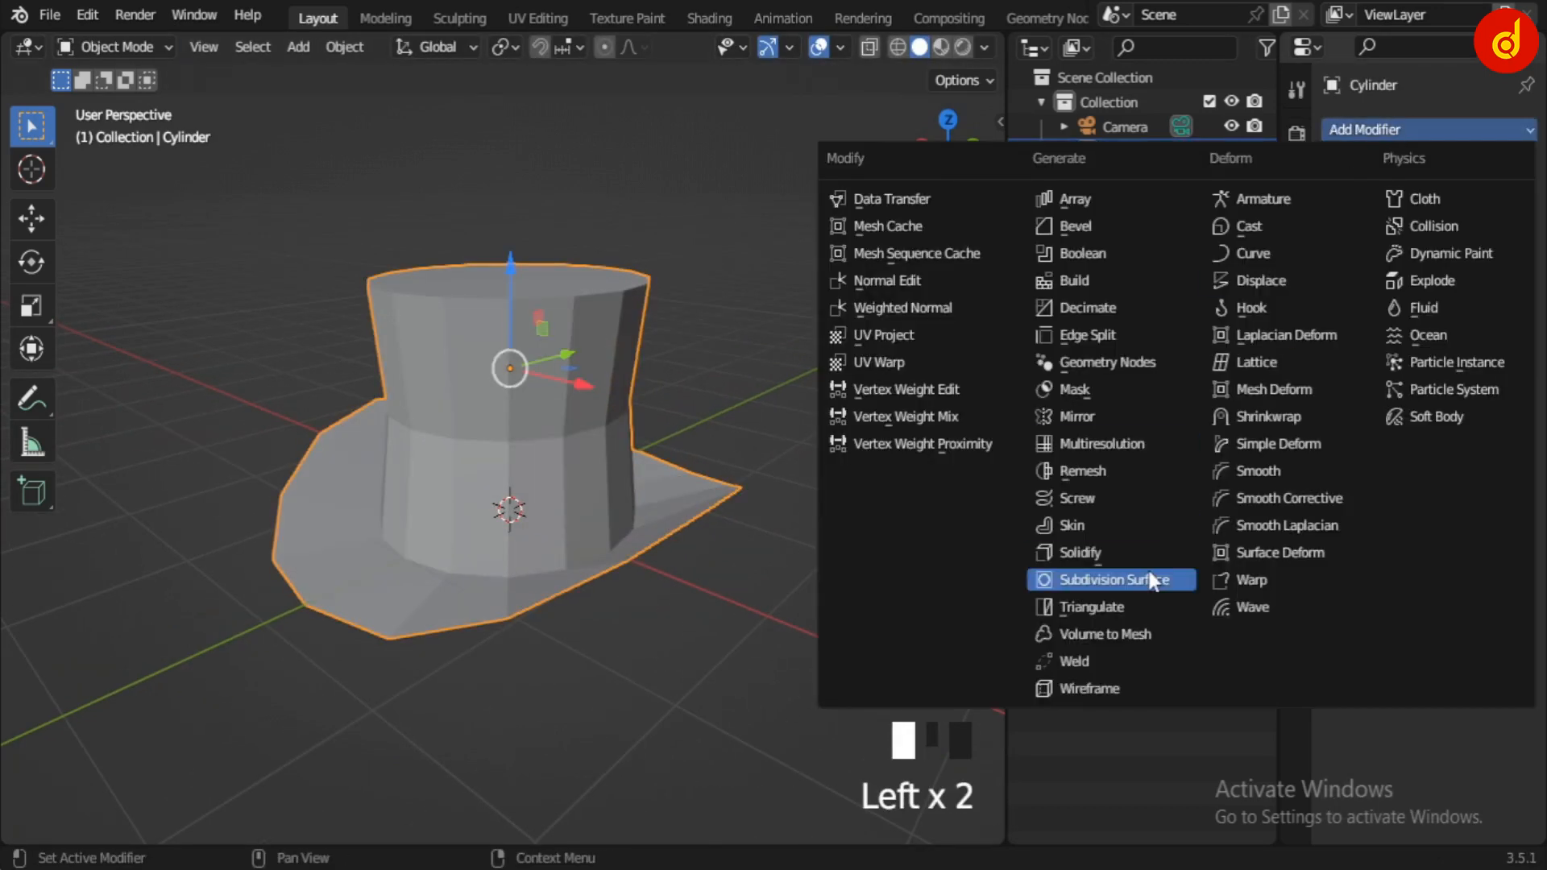
left_click(1047, 577)
left_click(1501, 235)
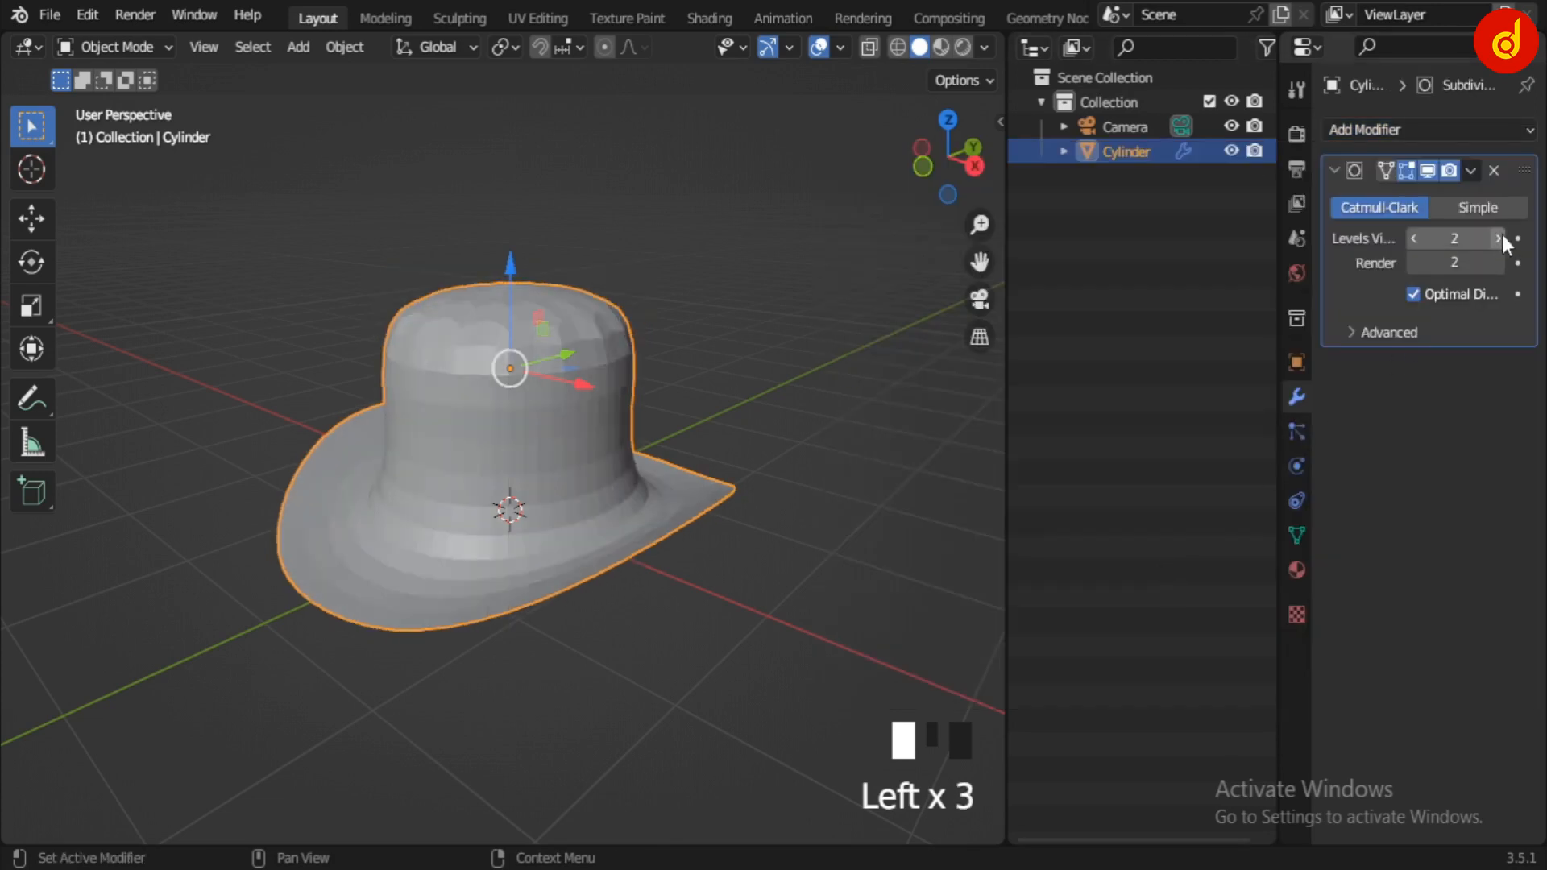
left_click(1502, 234)
left_click(1496, 263)
- Turn off the Subdivision Surface viewport display, inset the crown's top face by about 0.3 m, and return to Object Mode
scroll(659, 596, "up", 2)
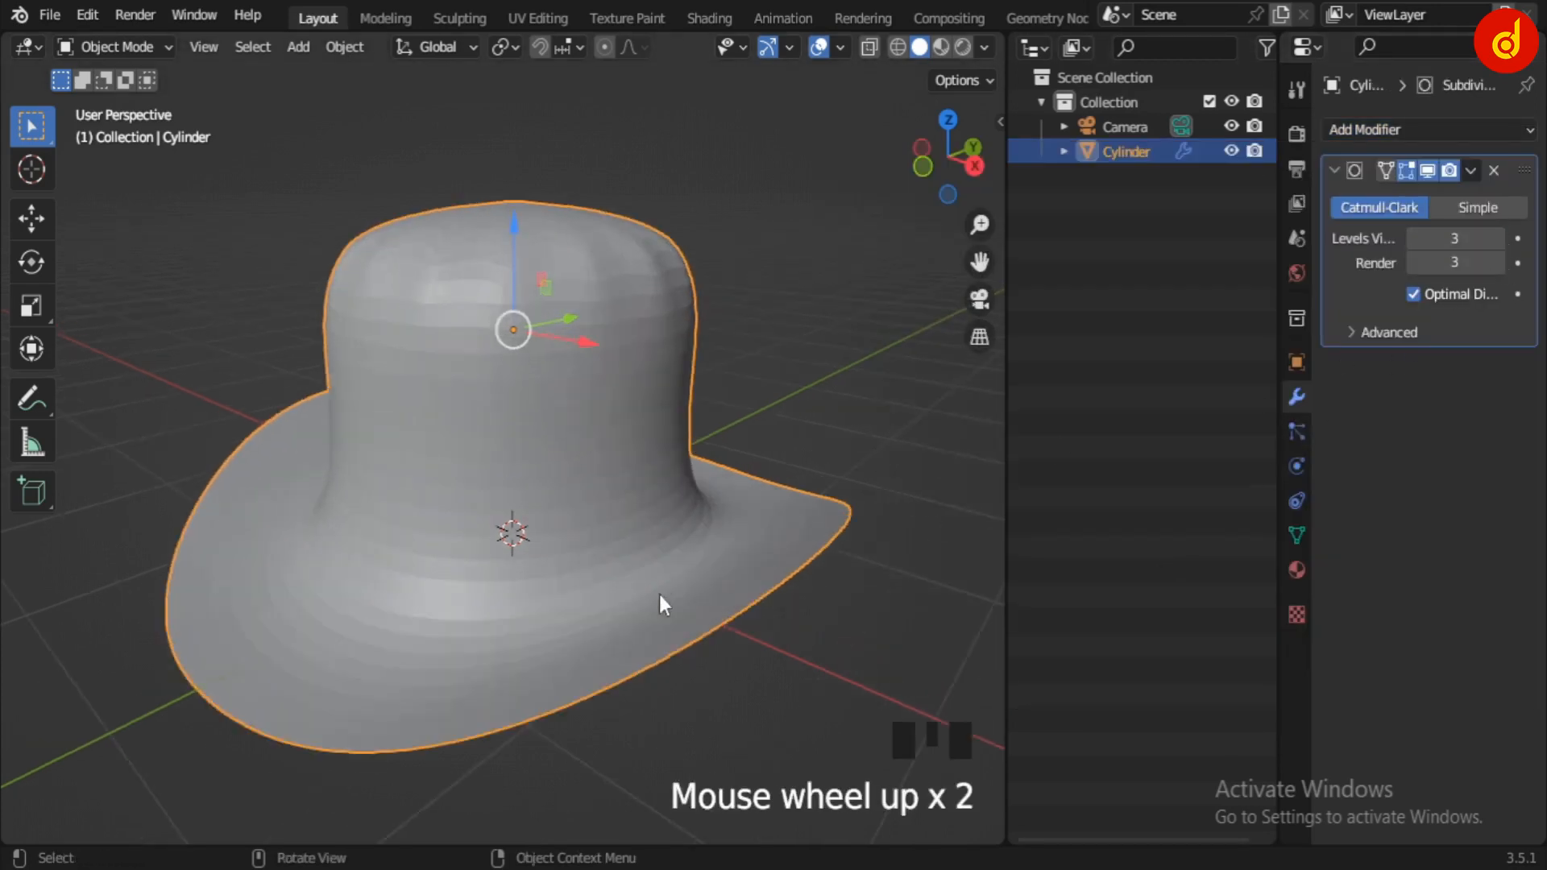
middle_click_drag(660, 600, 622, 569, "shift")
key("Tab")
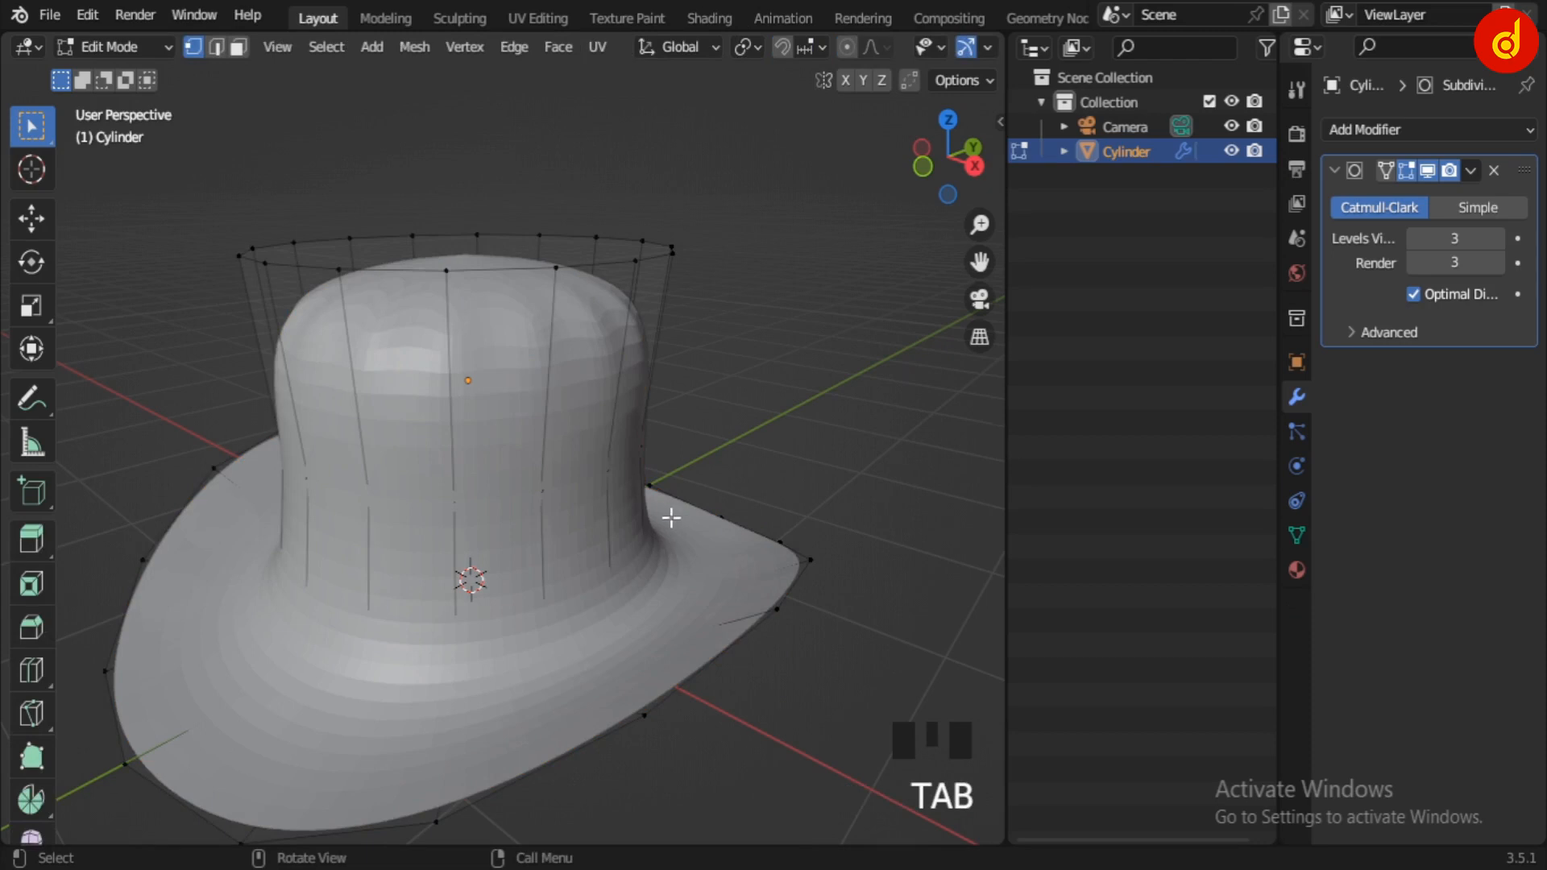
mouse_move(666, 511)
middle_mouse_down()
mouse_move(625, 466)
mouse_move(639, 518)
middle_mouse_up()
key("3")
left_click(547, 461)
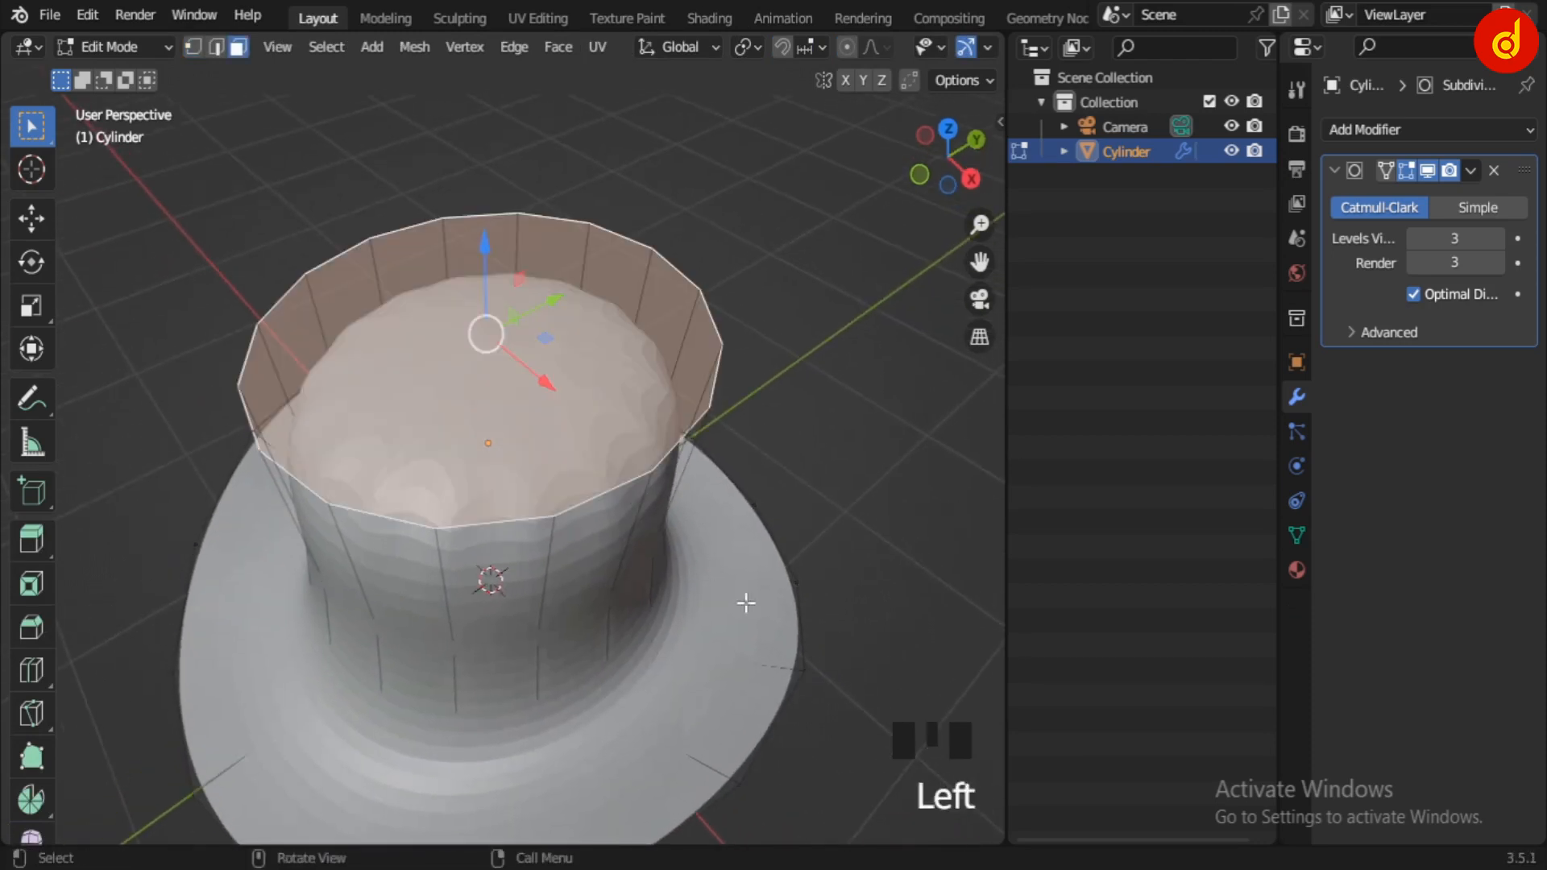
left_click(1427, 170)
key("i")
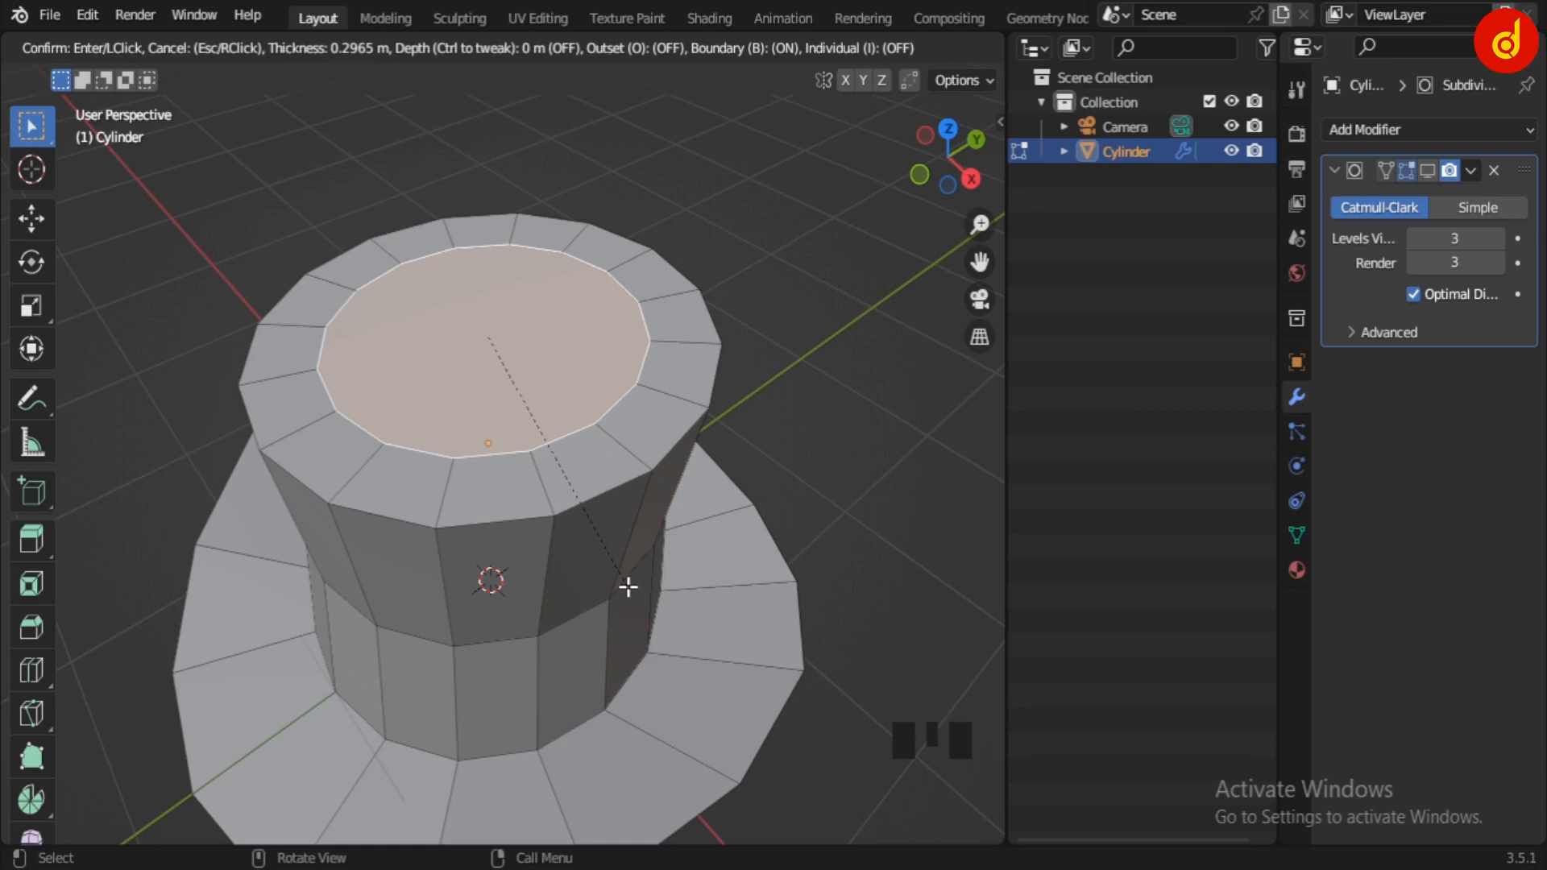
left_click(628, 583)
key("Tab")
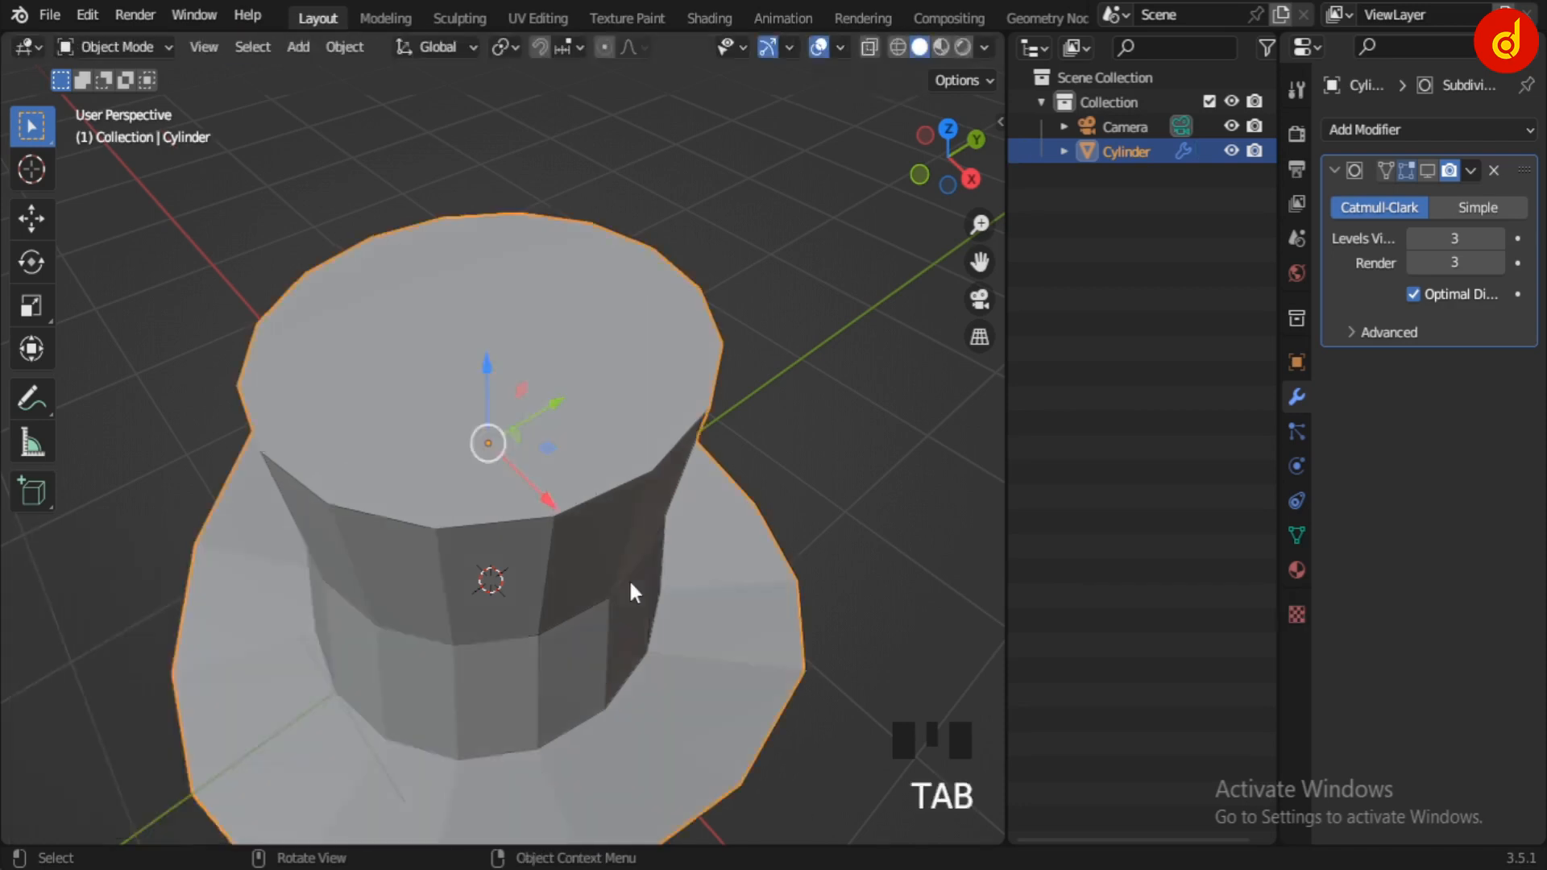
- Preview the smoothed hat by temporarily showing the Subdivision Surface modifier in the viewport
scroll(628, 579, "down", 4)
left_click(1426, 169)
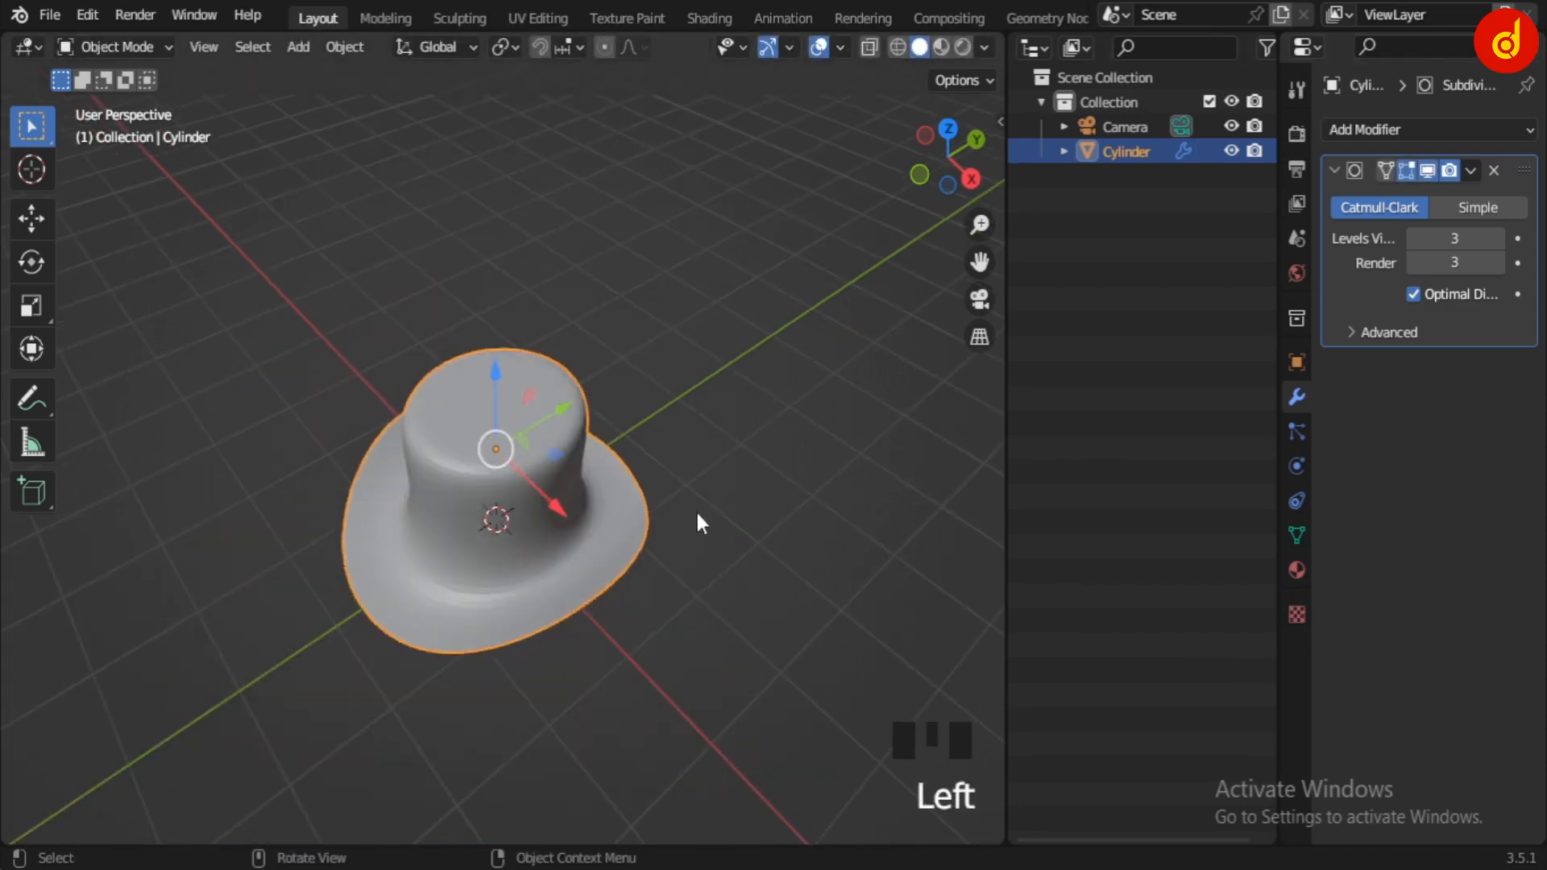
left_click(1426, 171)
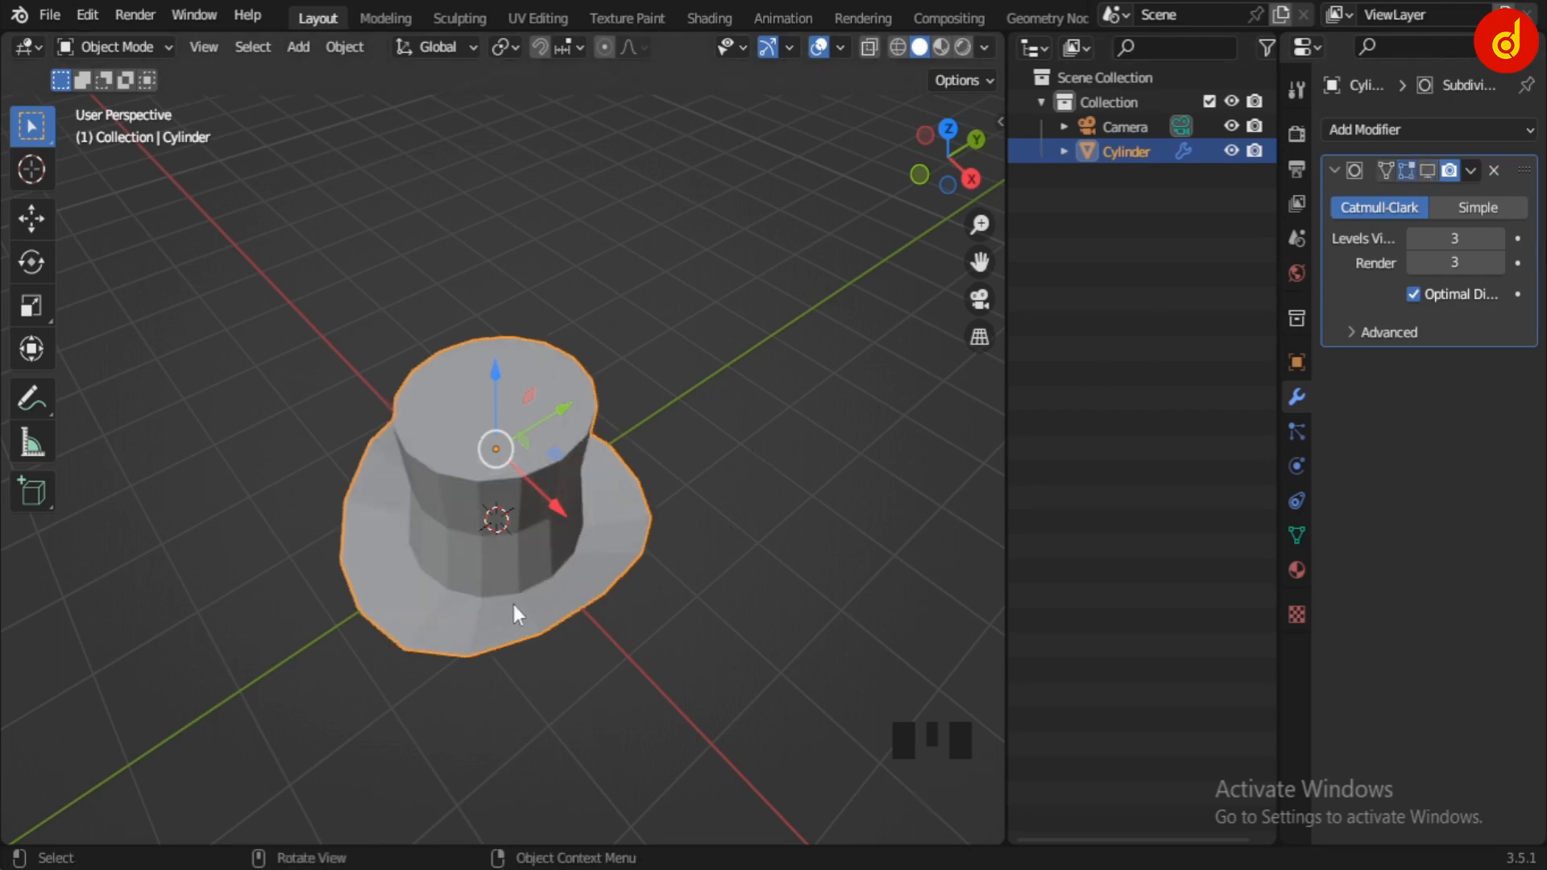
- Try thickening the hat with a Solidify modifier set to a thickness of 0.11 m
middle_click_drag(514, 605, 713, 407)
scroll(728, 483, "up", 2)
middle_click_drag(714, 555, 925, 514)
scroll(662, 680, "up", 3)
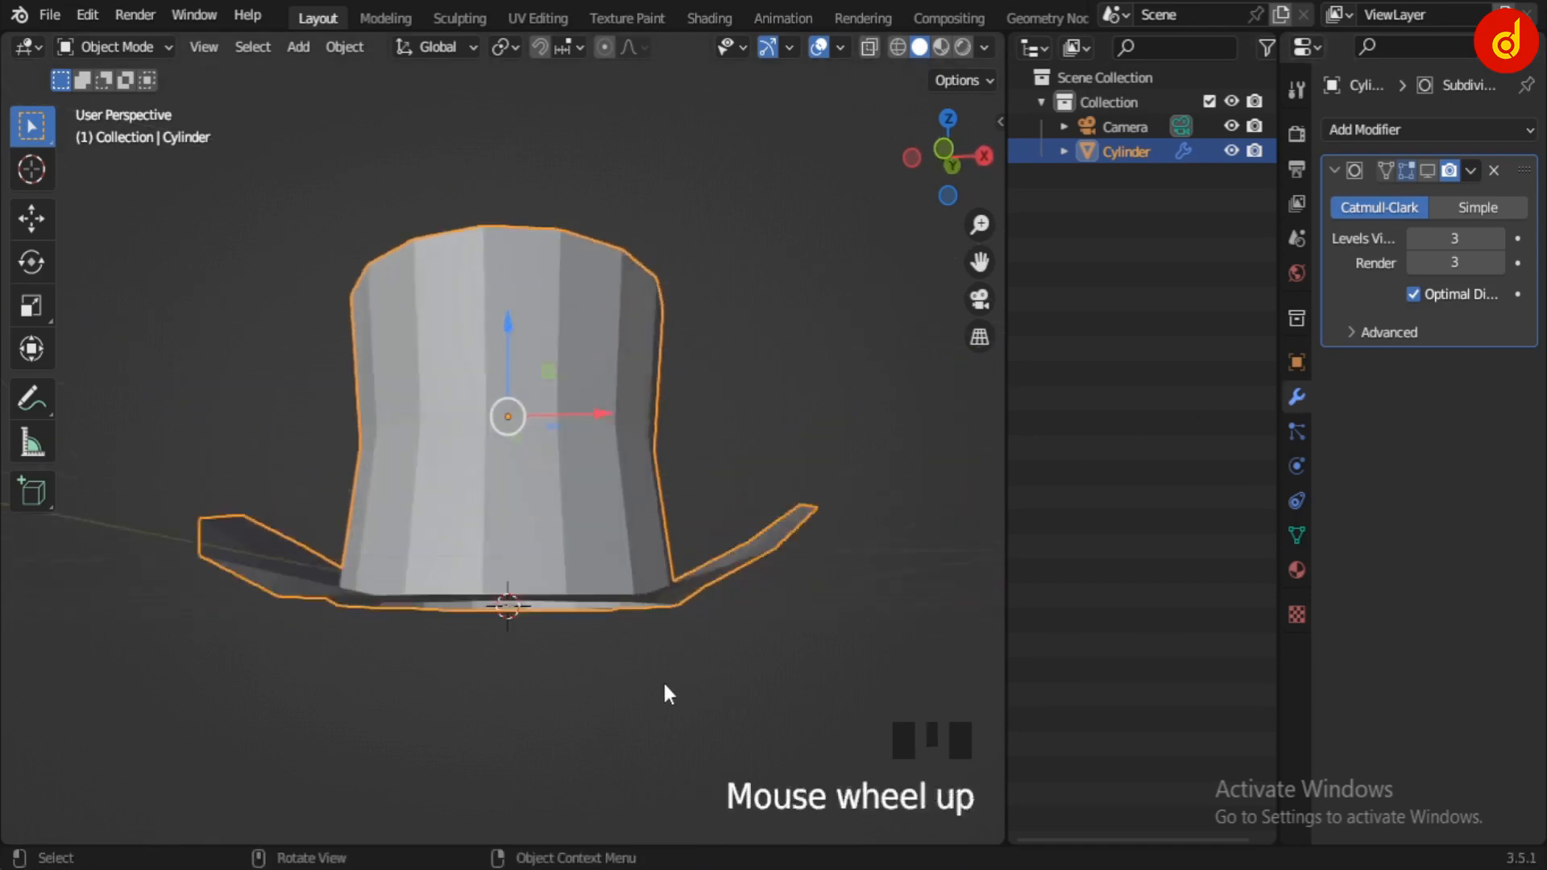
scroll(776, 675, "down", 1)
left_click(1408, 130)
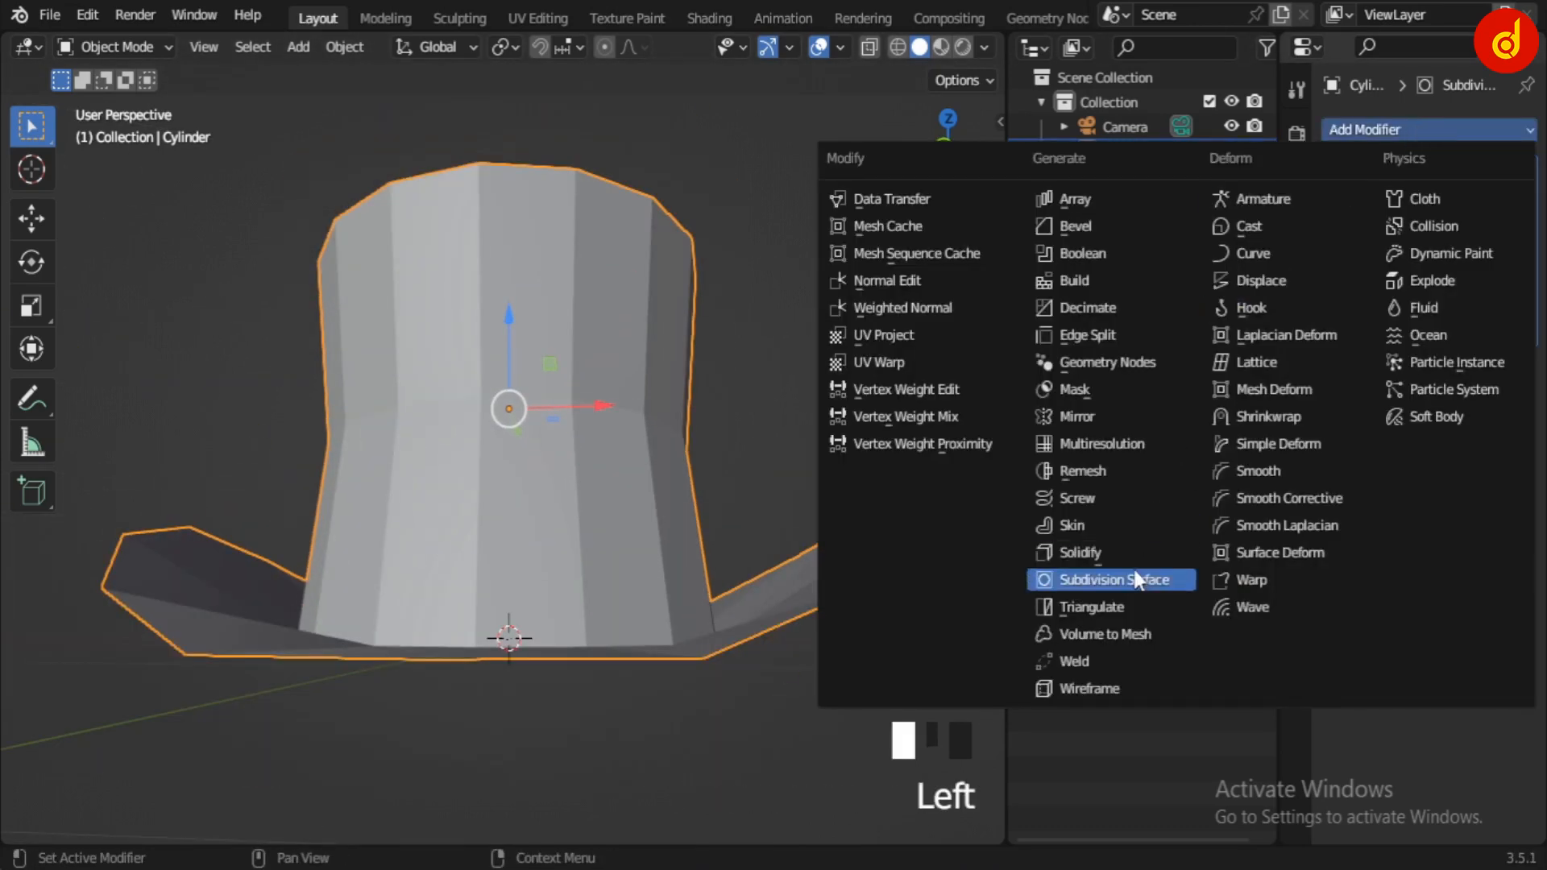
left_click(1071, 551)
scroll(818, 641, "down", 1)
middle_click_drag(820, 649, 767, 562)
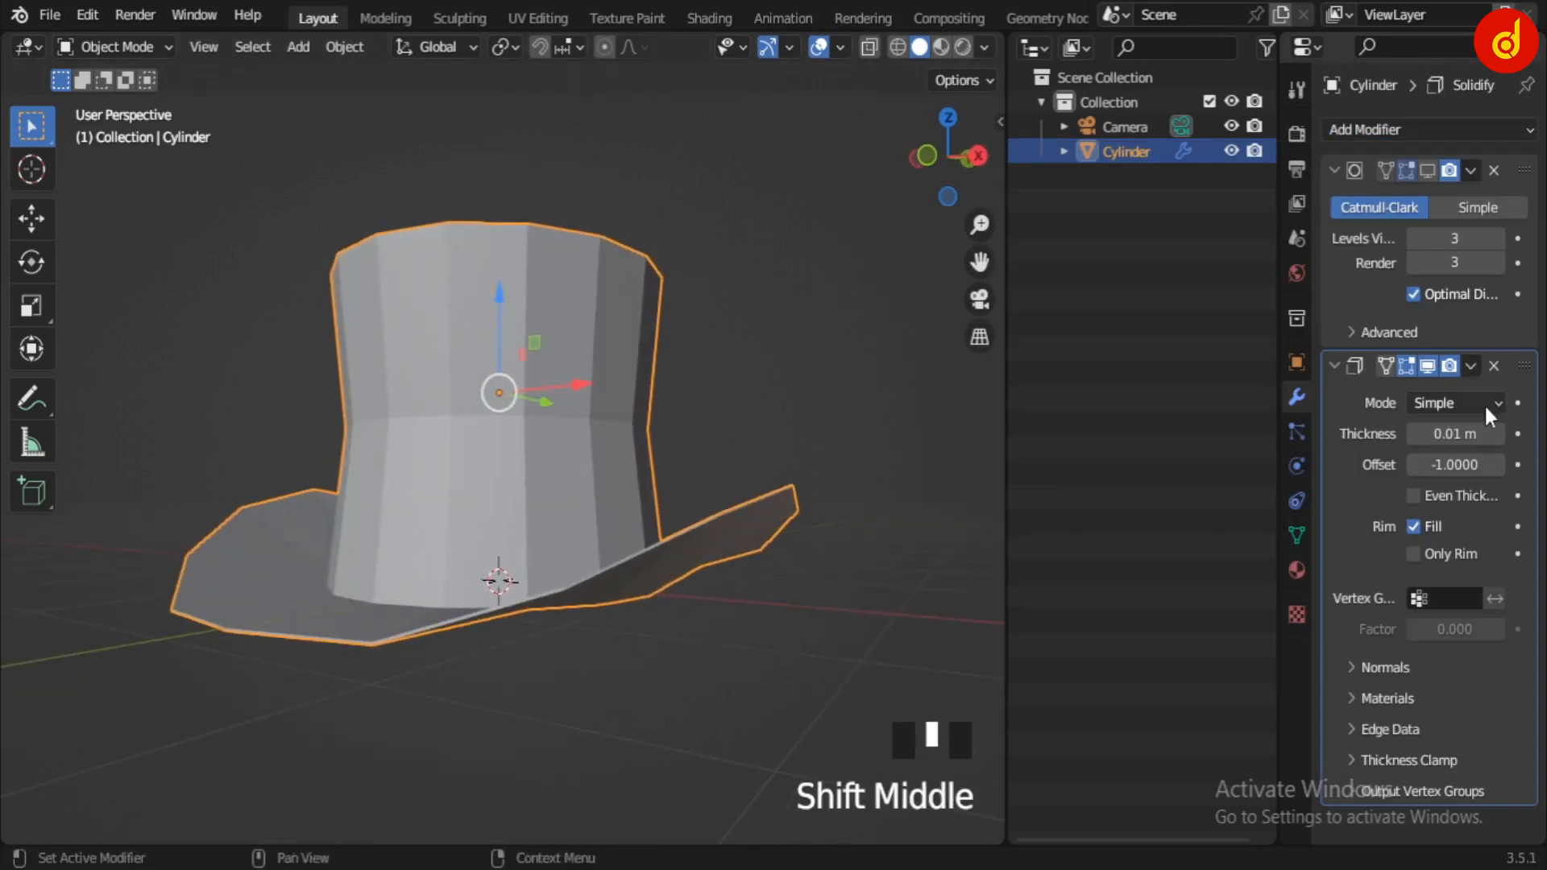
left_click_drag(1442, 433, 1506, 433)
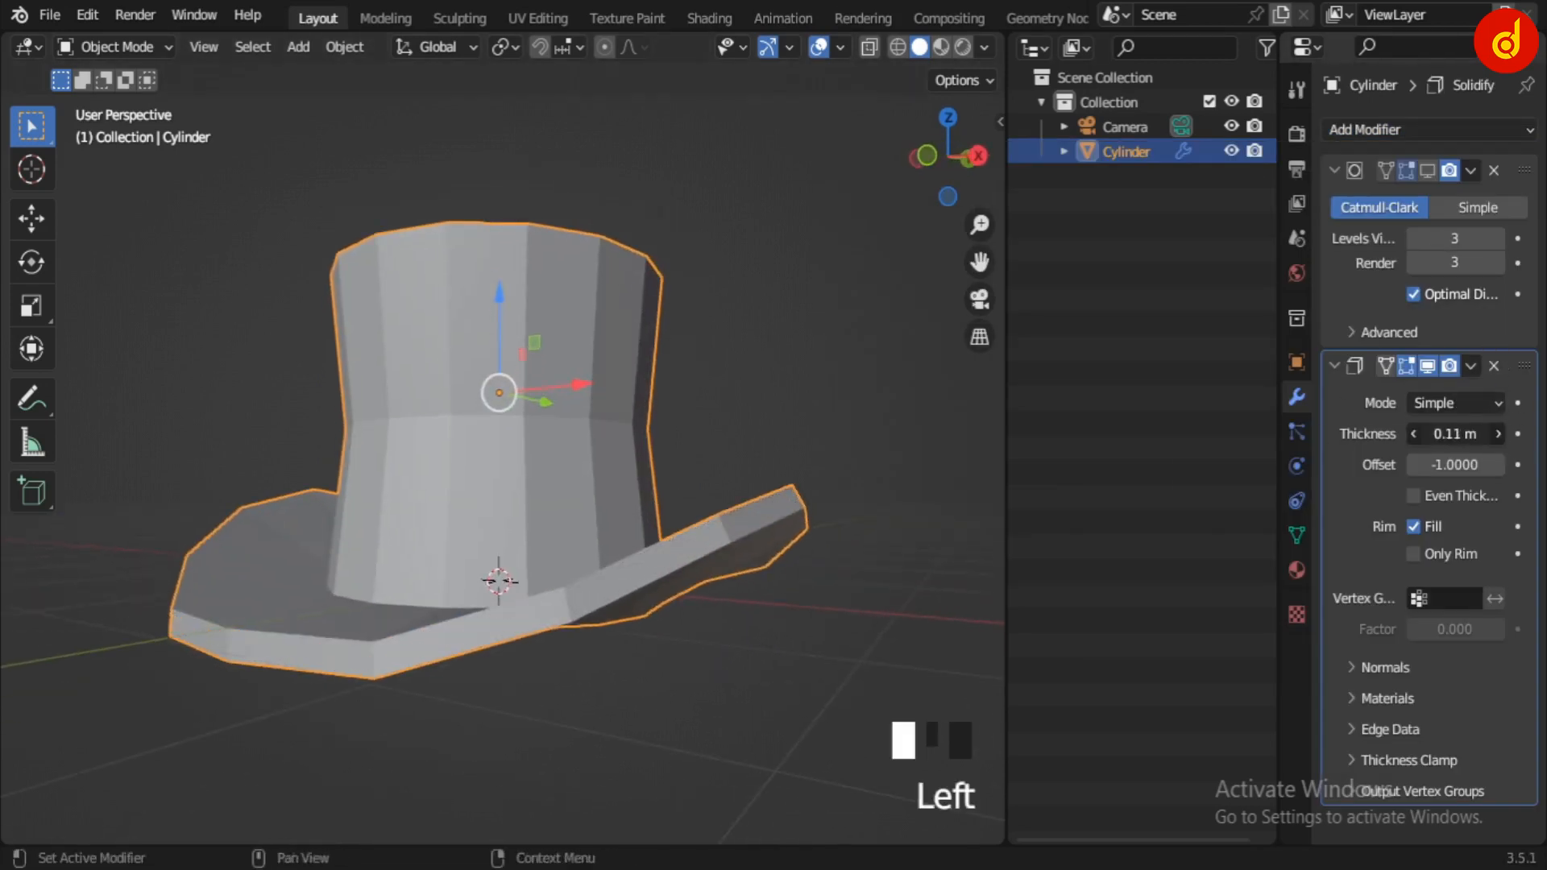
- Compare the Solidify modifier with Even Thickness on and off, and remove the modifier from the hat
left_click(1413, 496)
left_click(1413, 495)
left_click(1413, 495)
scroll(781, 622, "down", 1)
middle_click_drag(783, 627, 959, 497)
scroll(836, 560, "up", 2)
left_click(1412, 496)
left_click(1413, 496)
left_click(1412, 495)
left_click(1413, 495)
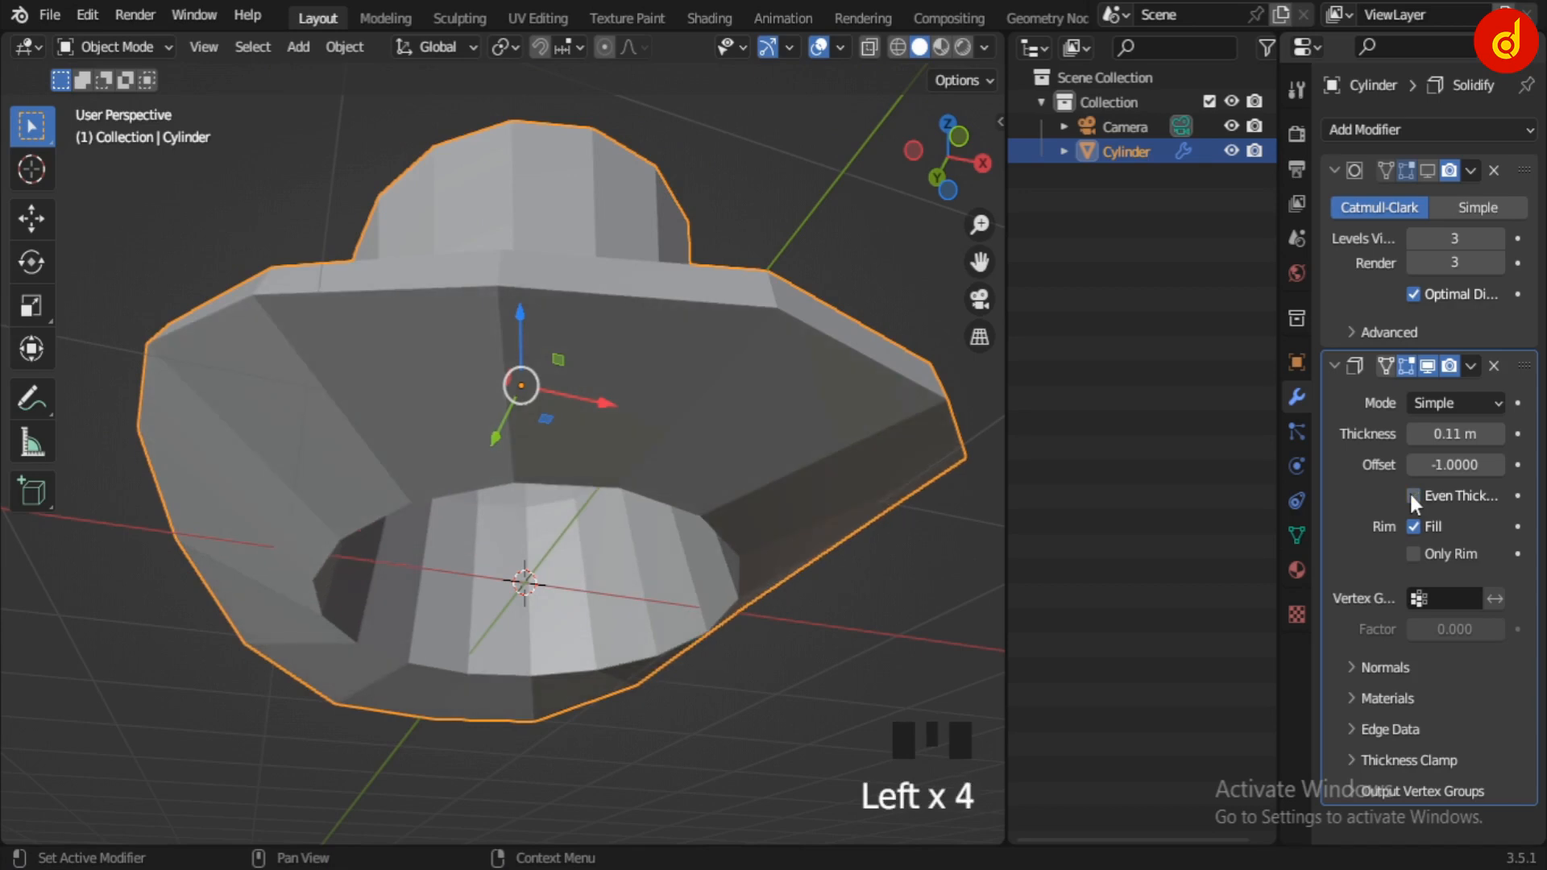
left_click(1493, 365)
middle_click_drag(912, 456, 694, 603)
left_click(627, 535)
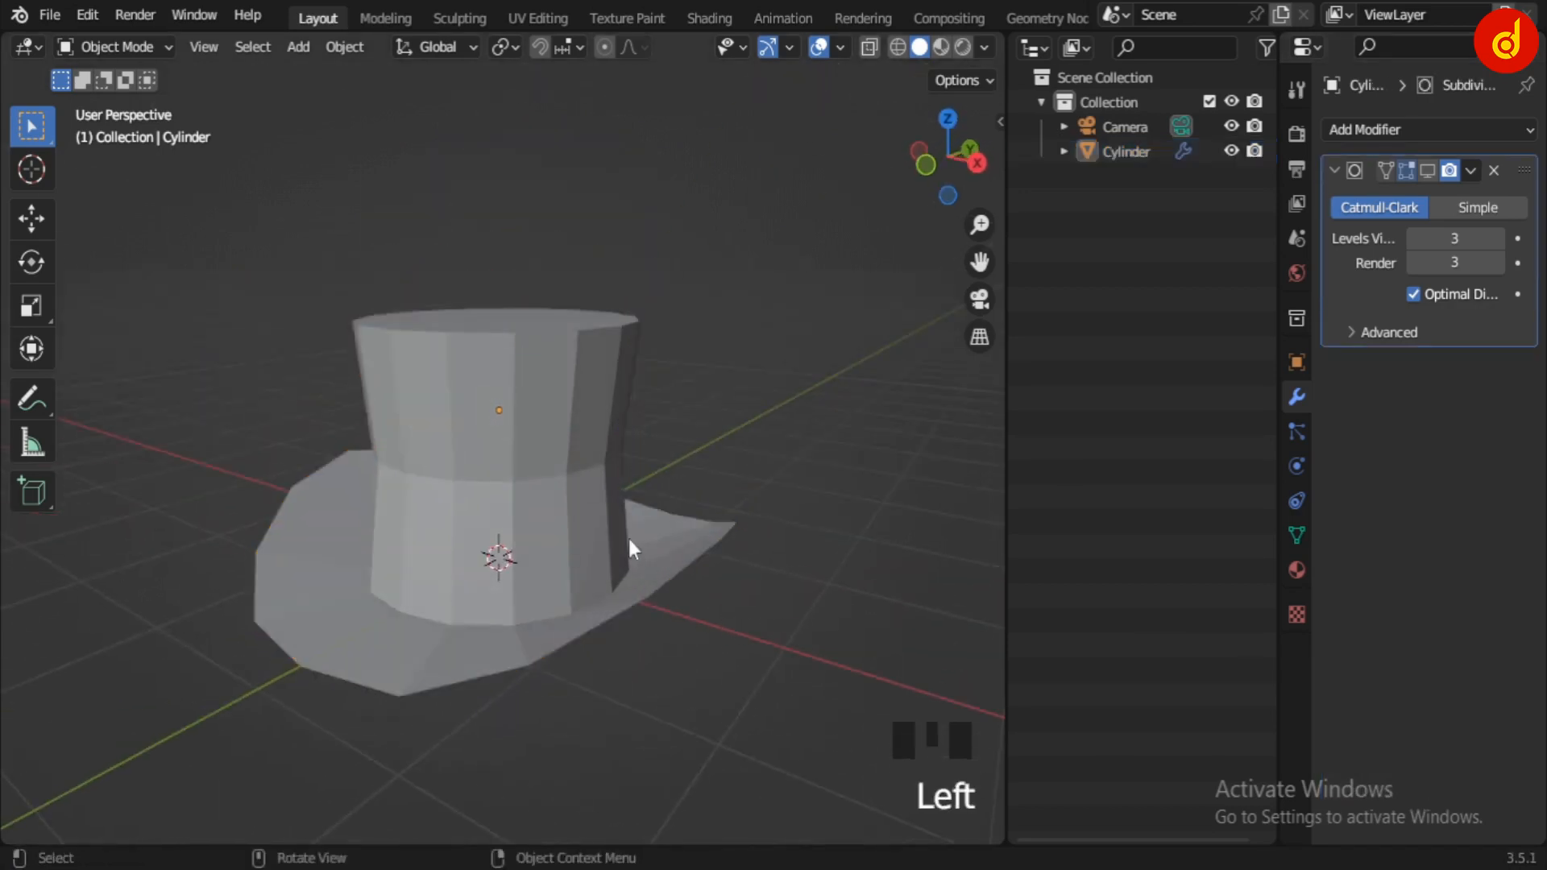
left_click(622, 530)
middle_click_drag(657, 534, 677, 455, "shift")
scroll(665, 485, "up", 1)
left_click(732, 588)
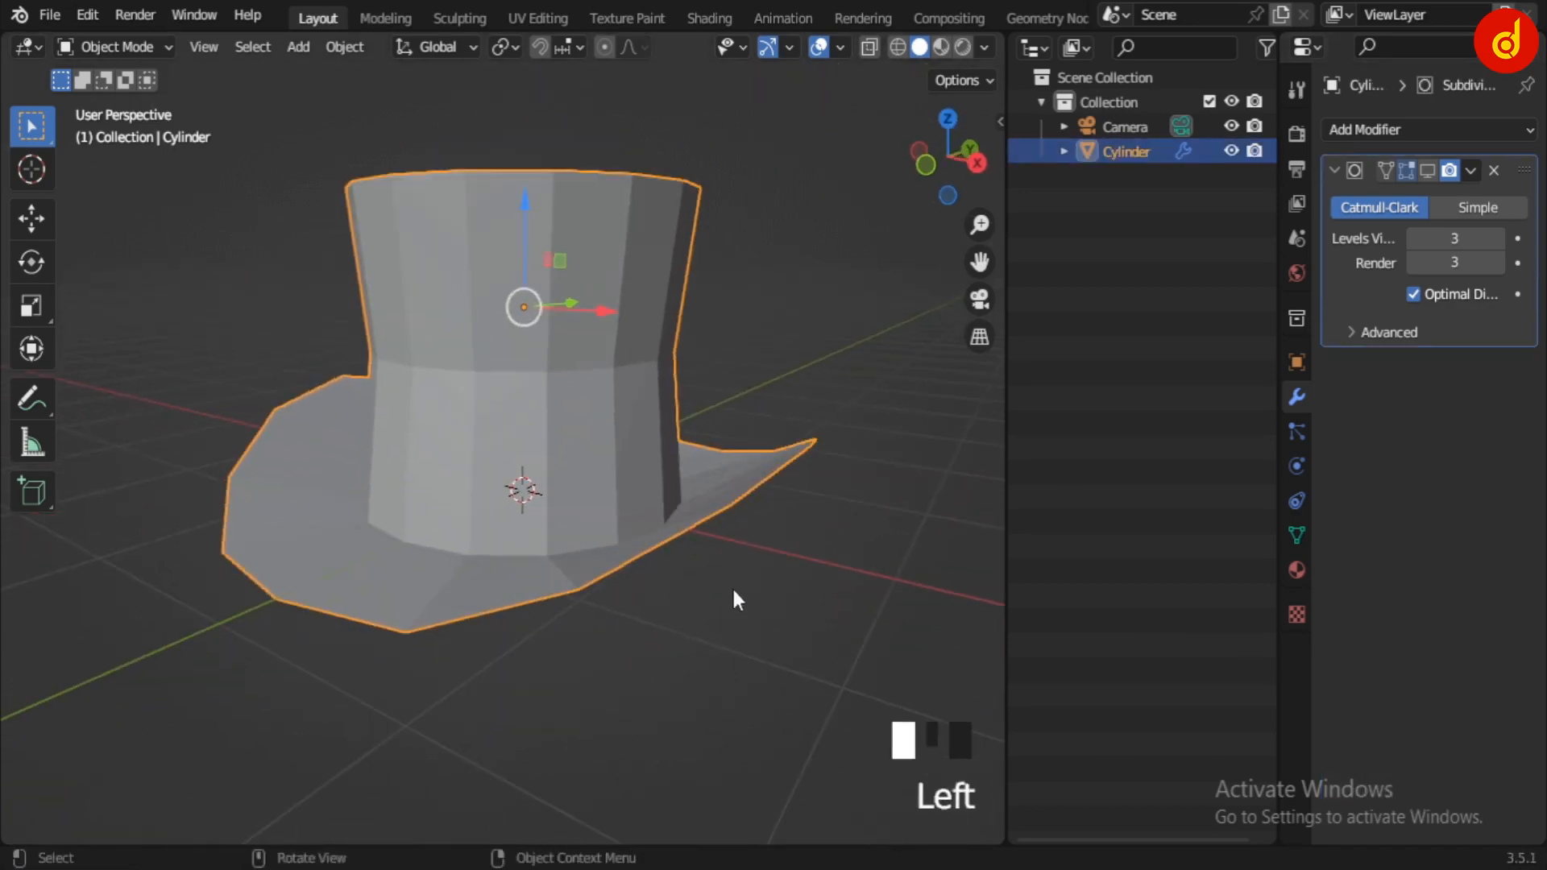
left_click(601, 456)
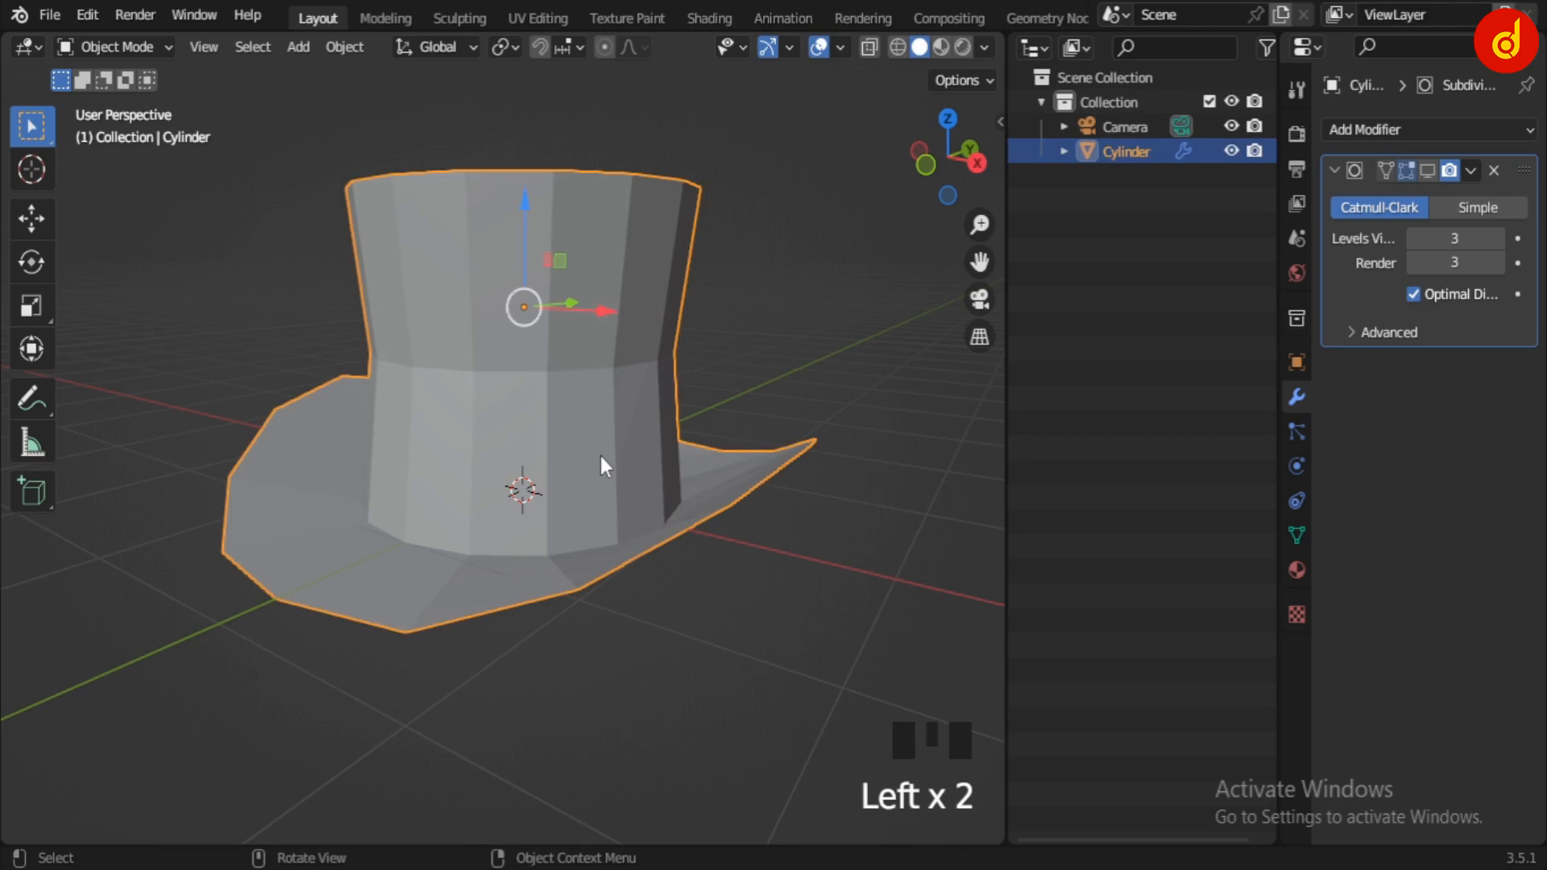
- Switch the hat to Edit Mode and select all of its faces
key("Tab")
middle_click_drag(676, 607, 669, 553)
key("a")
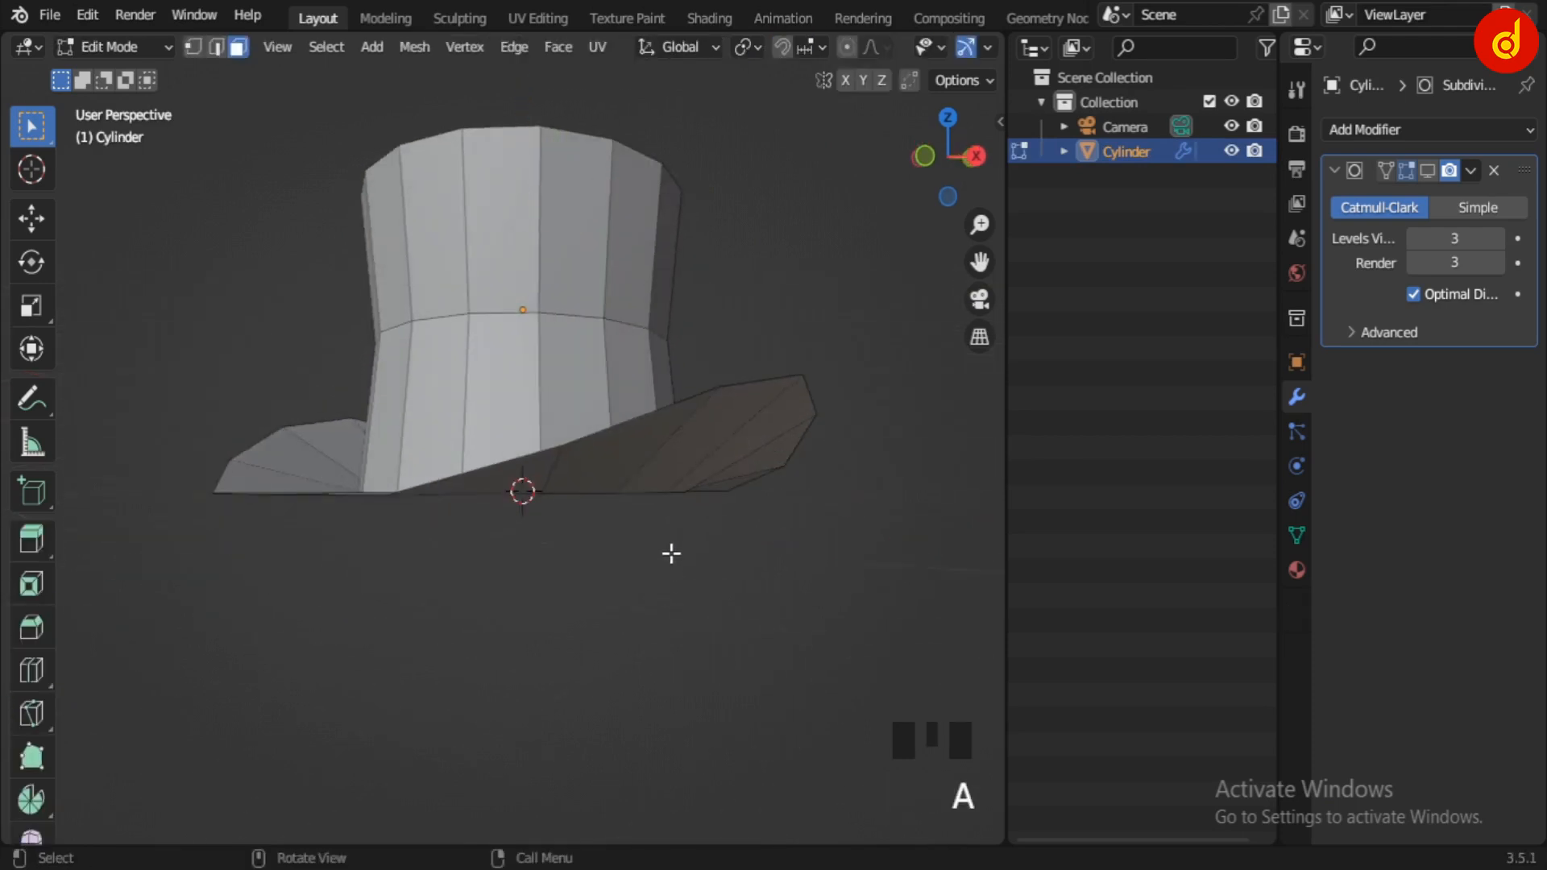
key("a")
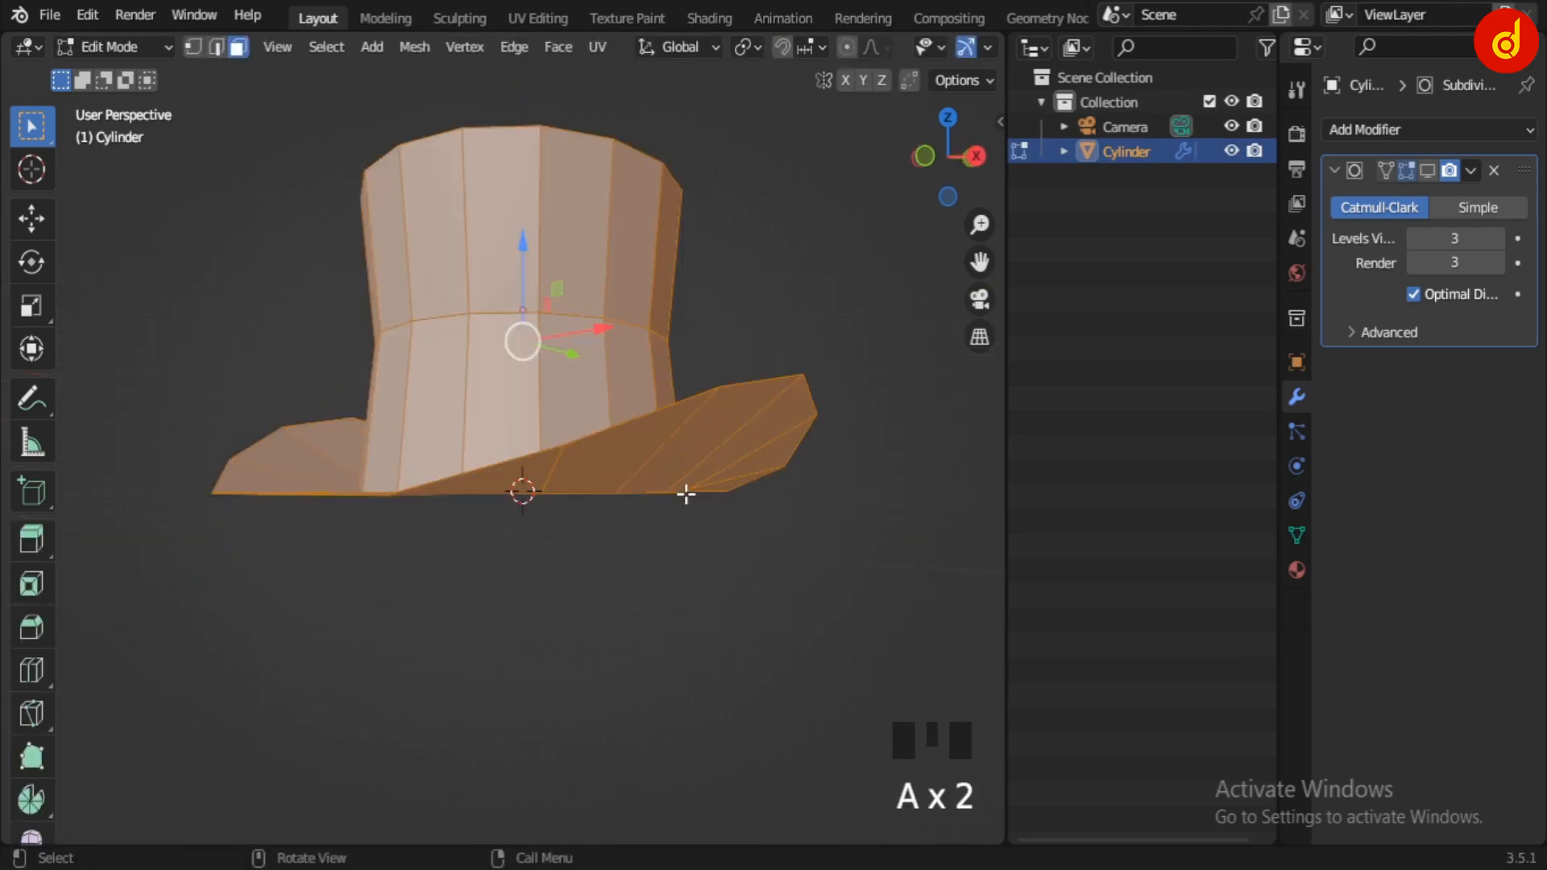
scroll(681, 494, "up", 1)
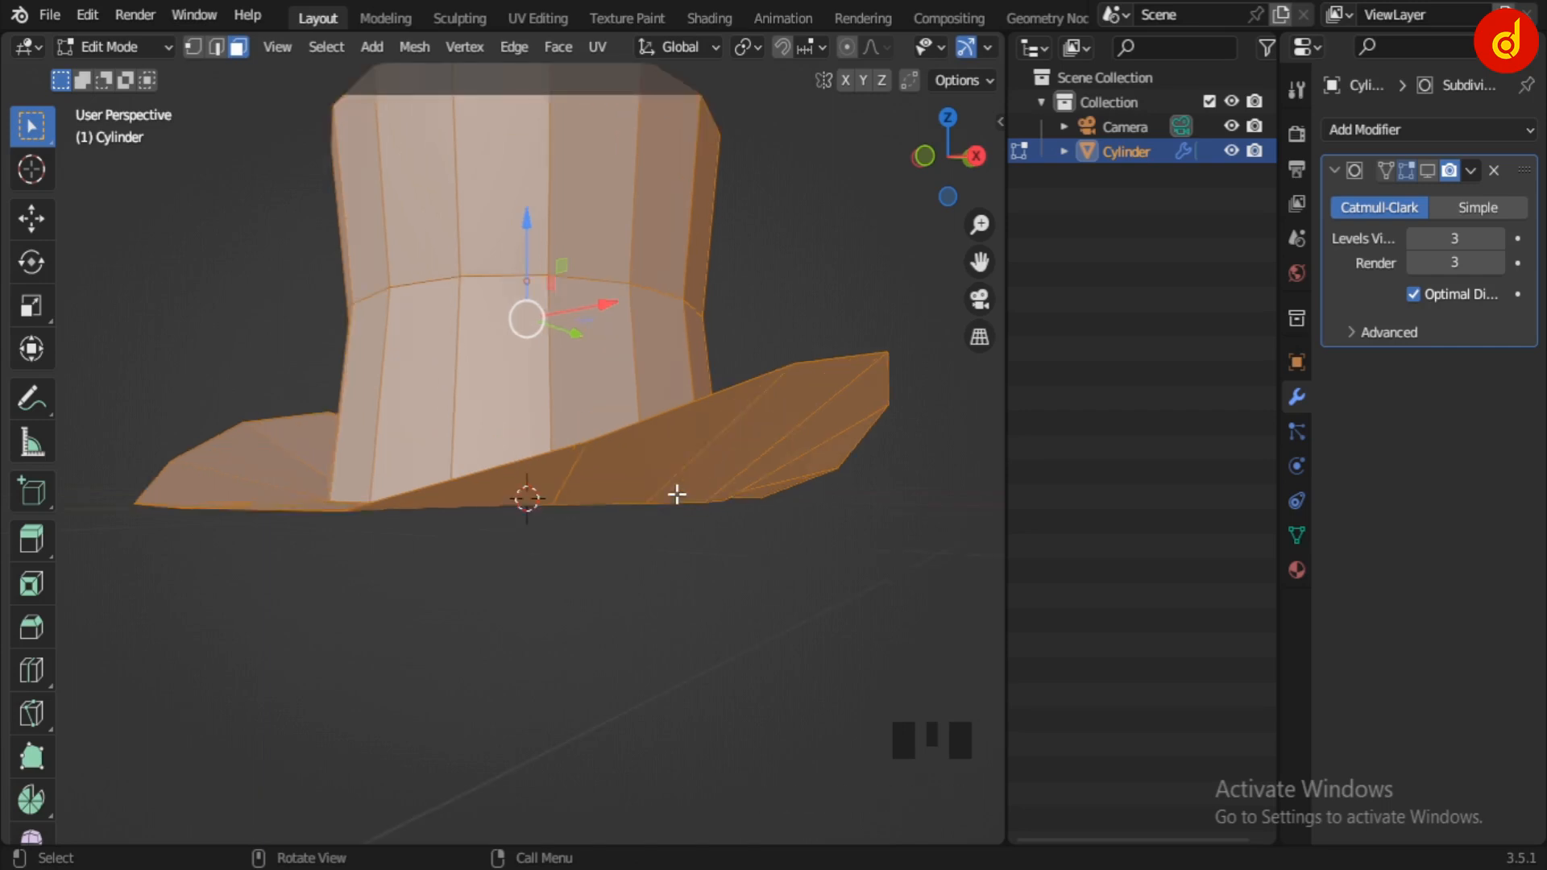
- Try extruding all faces along their normals with an offset of about -0.147 m, and undo the extrusion
key("q")
left_click(684, 496)
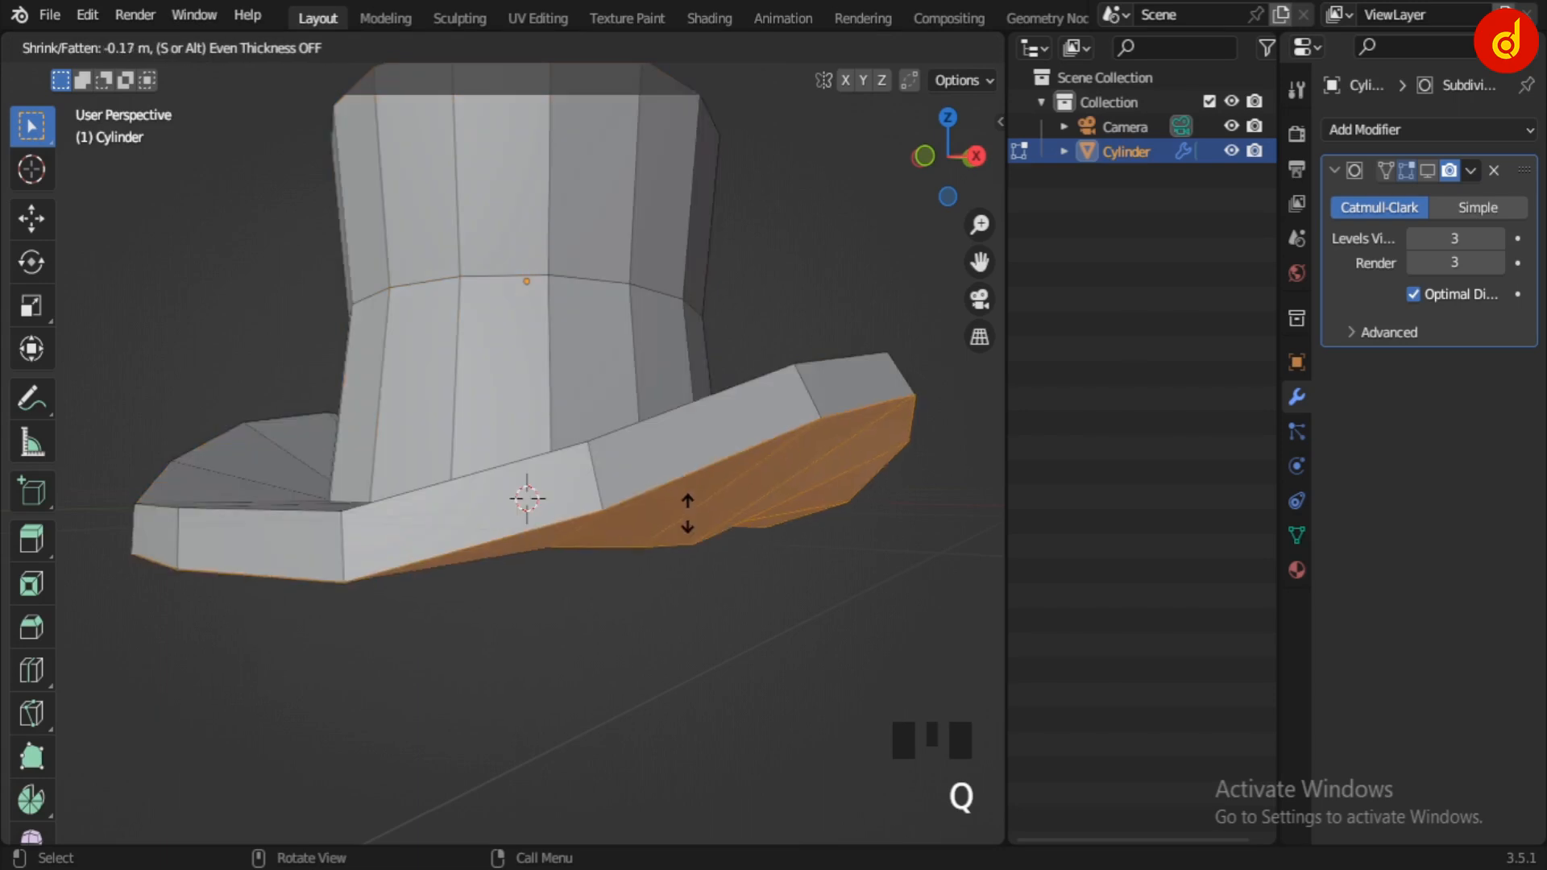
left_click(713, 588)
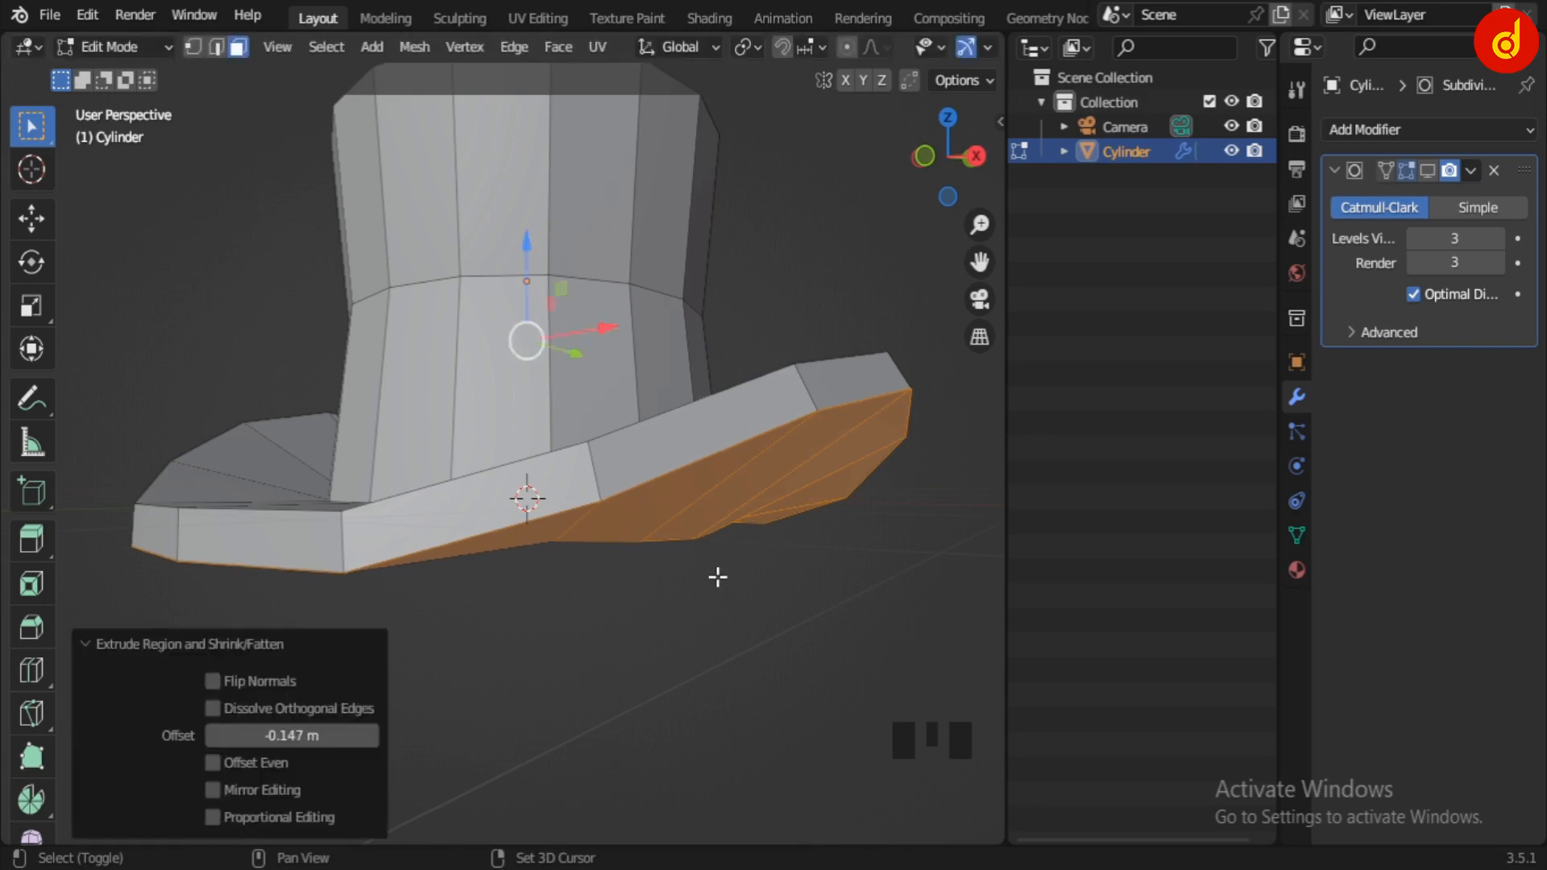
scroll(717, 577, "down", 3)
mouse_move(718, 576)
middle_mouse_down()
mouse_move(766, 597)
mouse_move(723, 566)
middle_mouse_up()
scroll(722, 566, "up", 3)
middle_click_drag(717, 625, 663, 563)
key("ctrl+z")
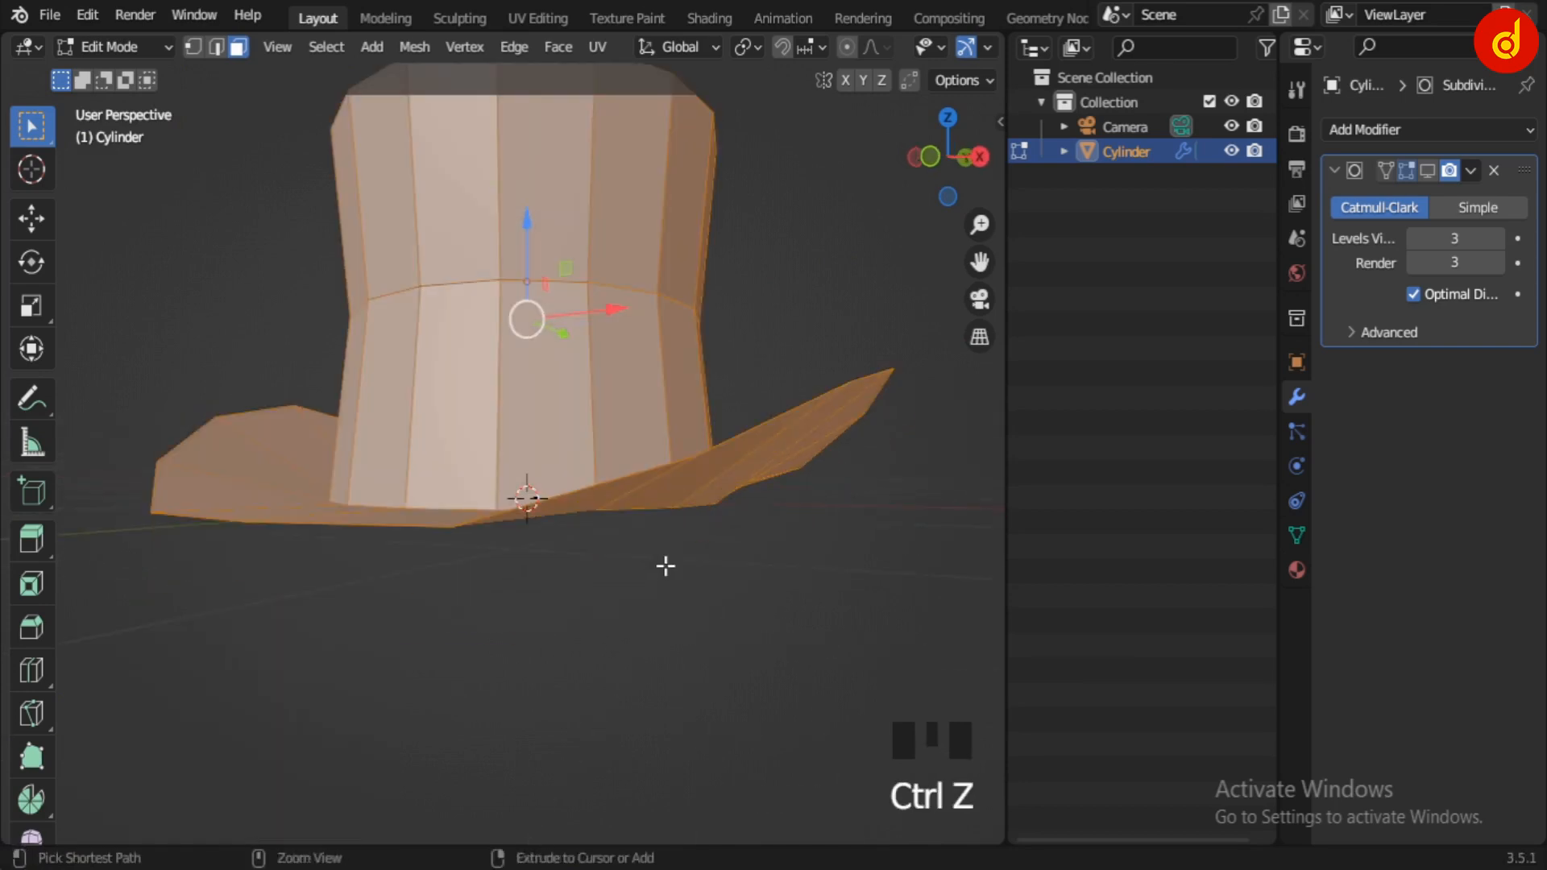
- Extrude all the hat's faces along their normals by about -0.084 m and clear the selection
key("q")
left_click(733, 582)
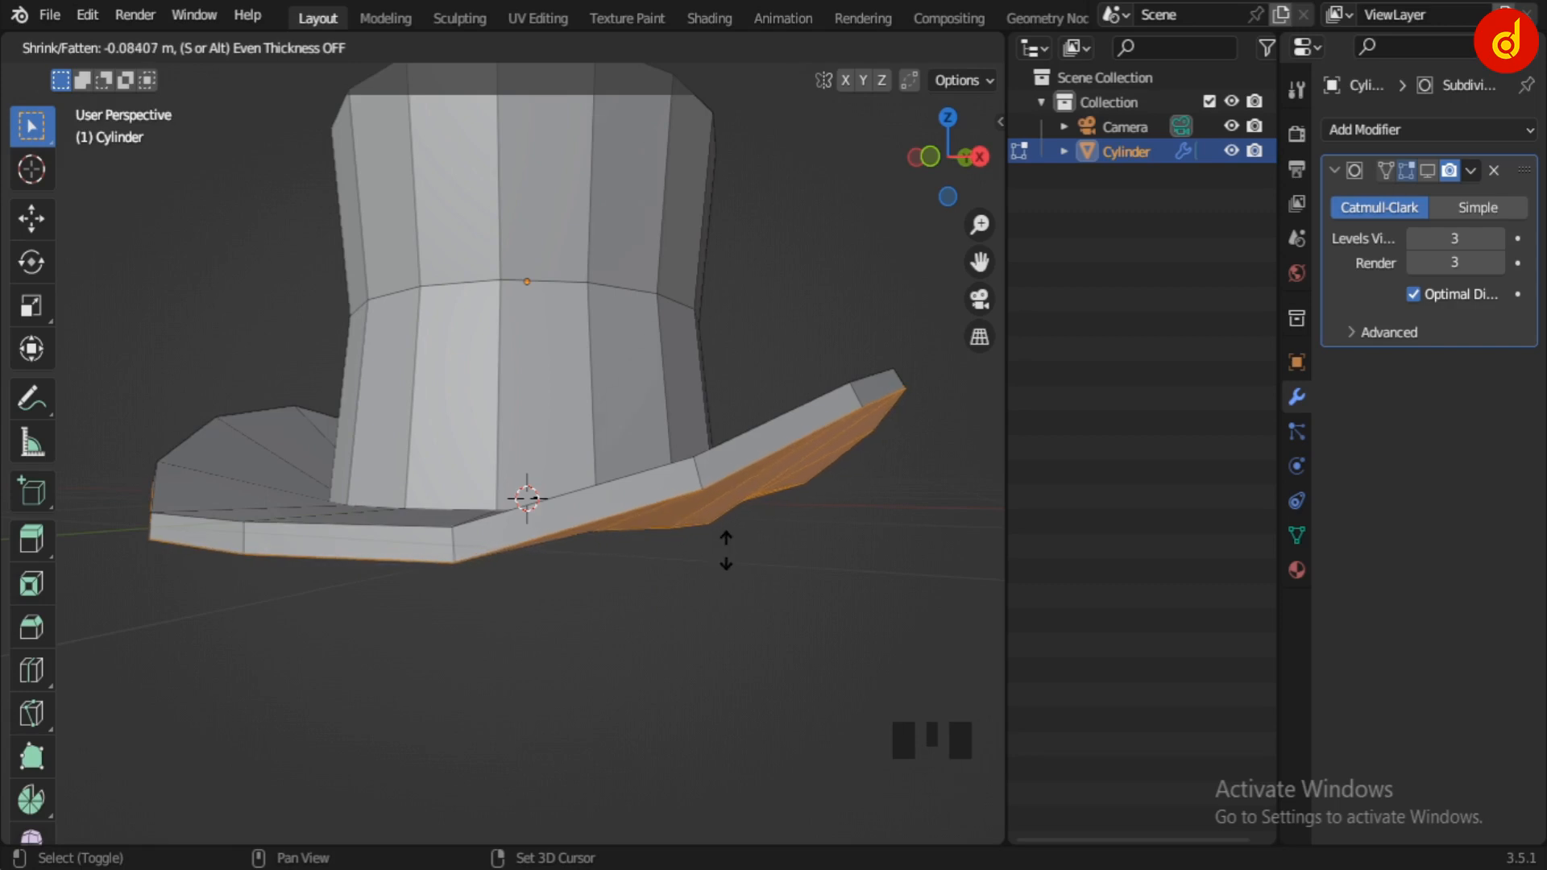
left_click(725, 545)
left_click(805, 600)
- Add a horizontal loop cut around the lower crown and slide it toward the brim by a factor of about 0.23
scroll(625, 518, "down", 5)
mouse_move(624, 518)
middle_mouse_down()
mouse_move(591, 559)
mouse_move(642, 529)
mouse_move(625, 533)
middle_mouse_up()
scroll(591, 559, "up", 5)
key("ctrl+r")
left_click(571, 531)
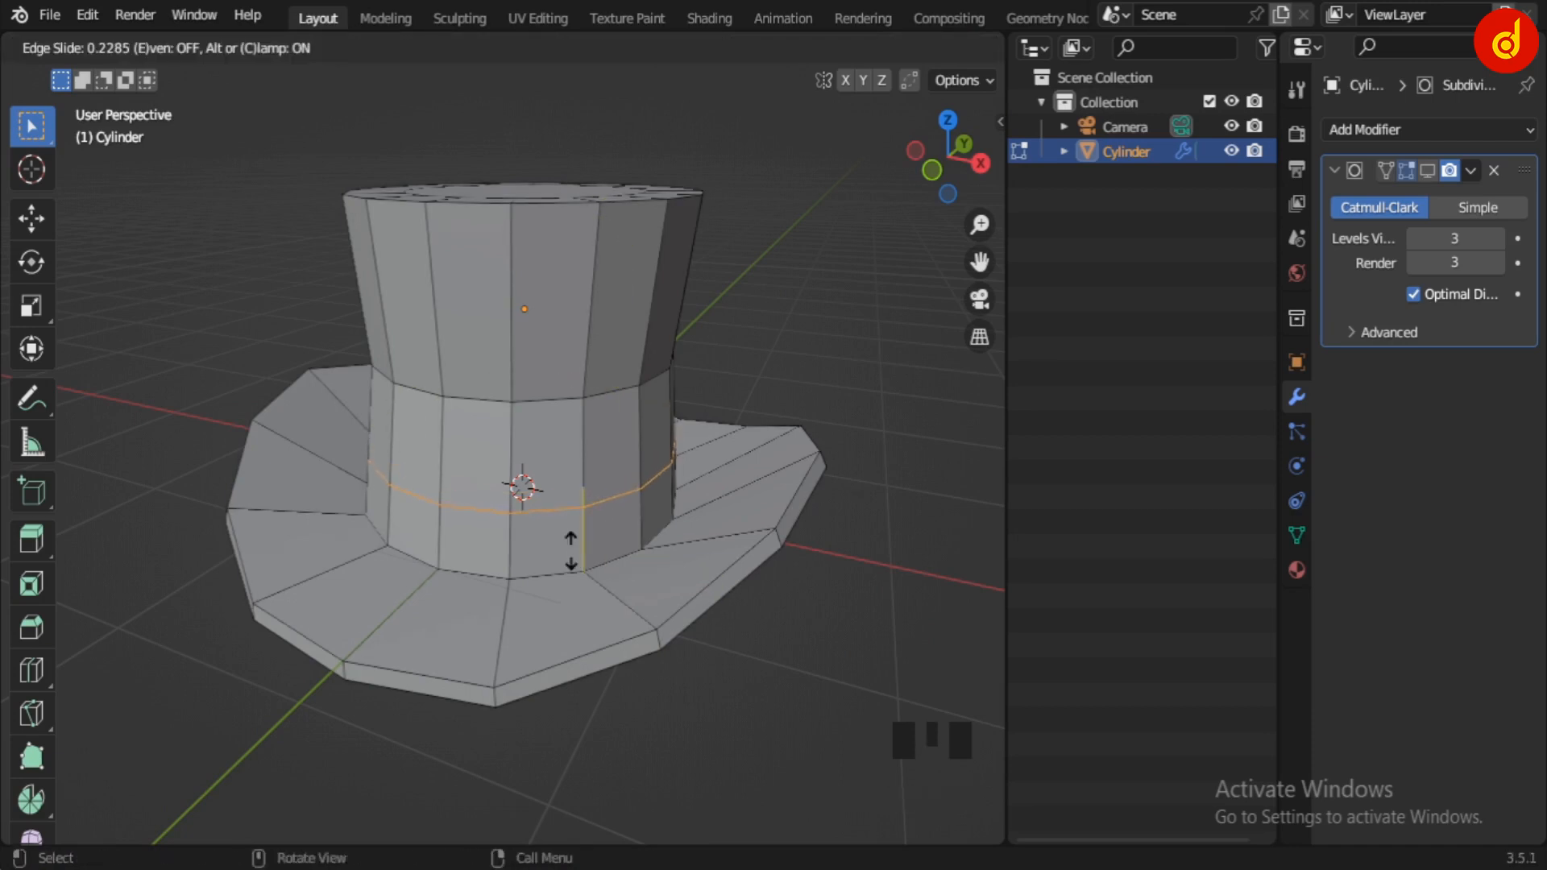
left_click(570, 548)
left_click(736, 629)
- Duplicate the face ring at the crown's base in place, separate it into its own object, and return to Object Mode
middle_click_drag(735, 629, 496, 563)
scroll(682, 535, "up", 3)
key("3")
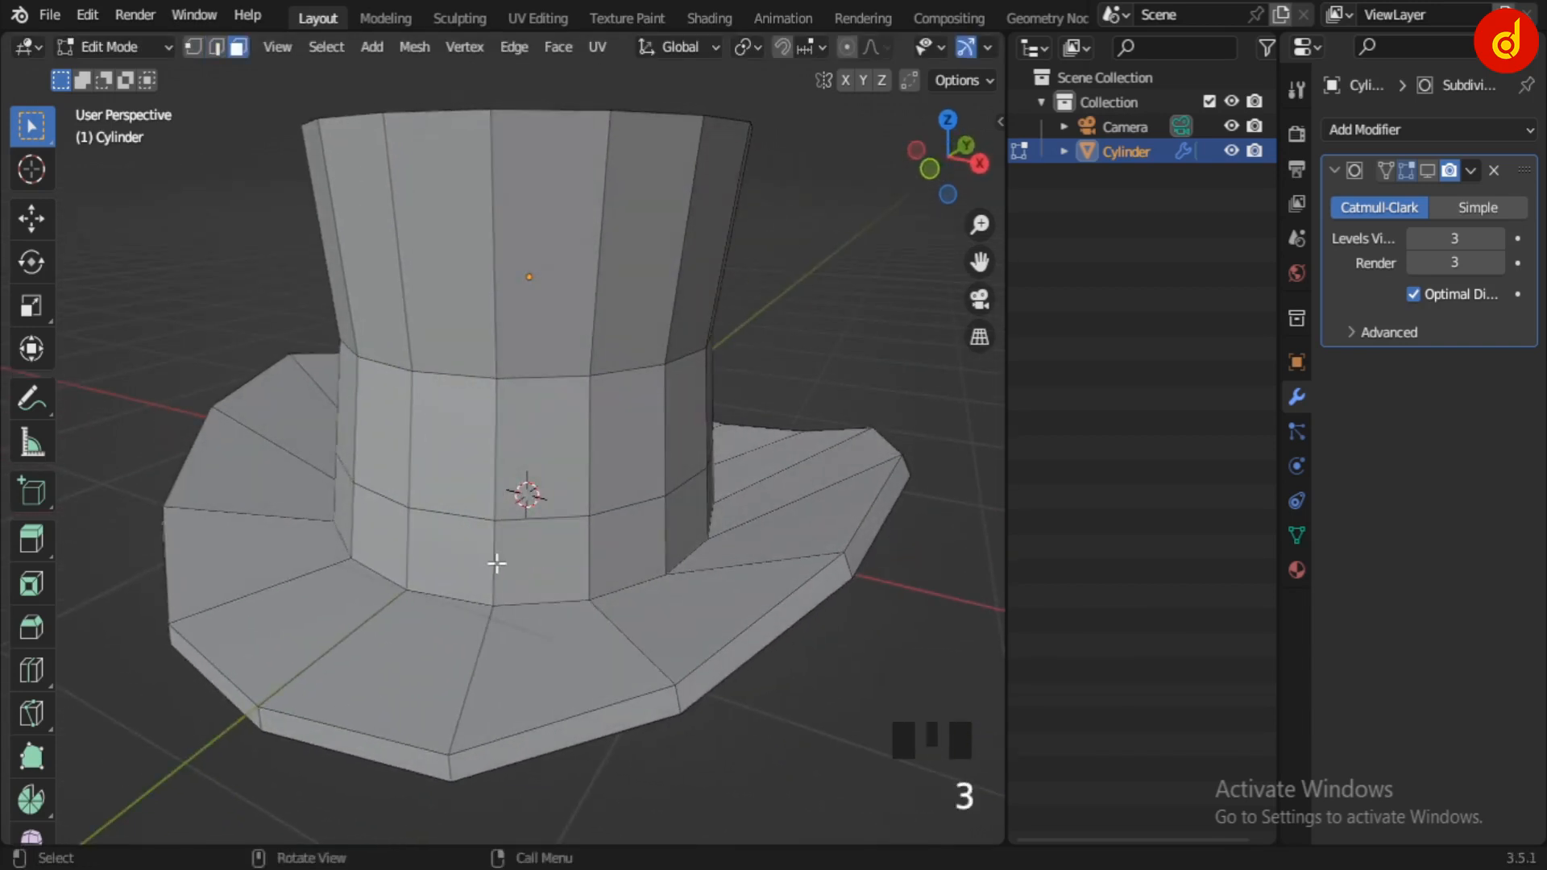
left_click(496, 563, "alt")
key("shift+d")
right_click(512, 572)
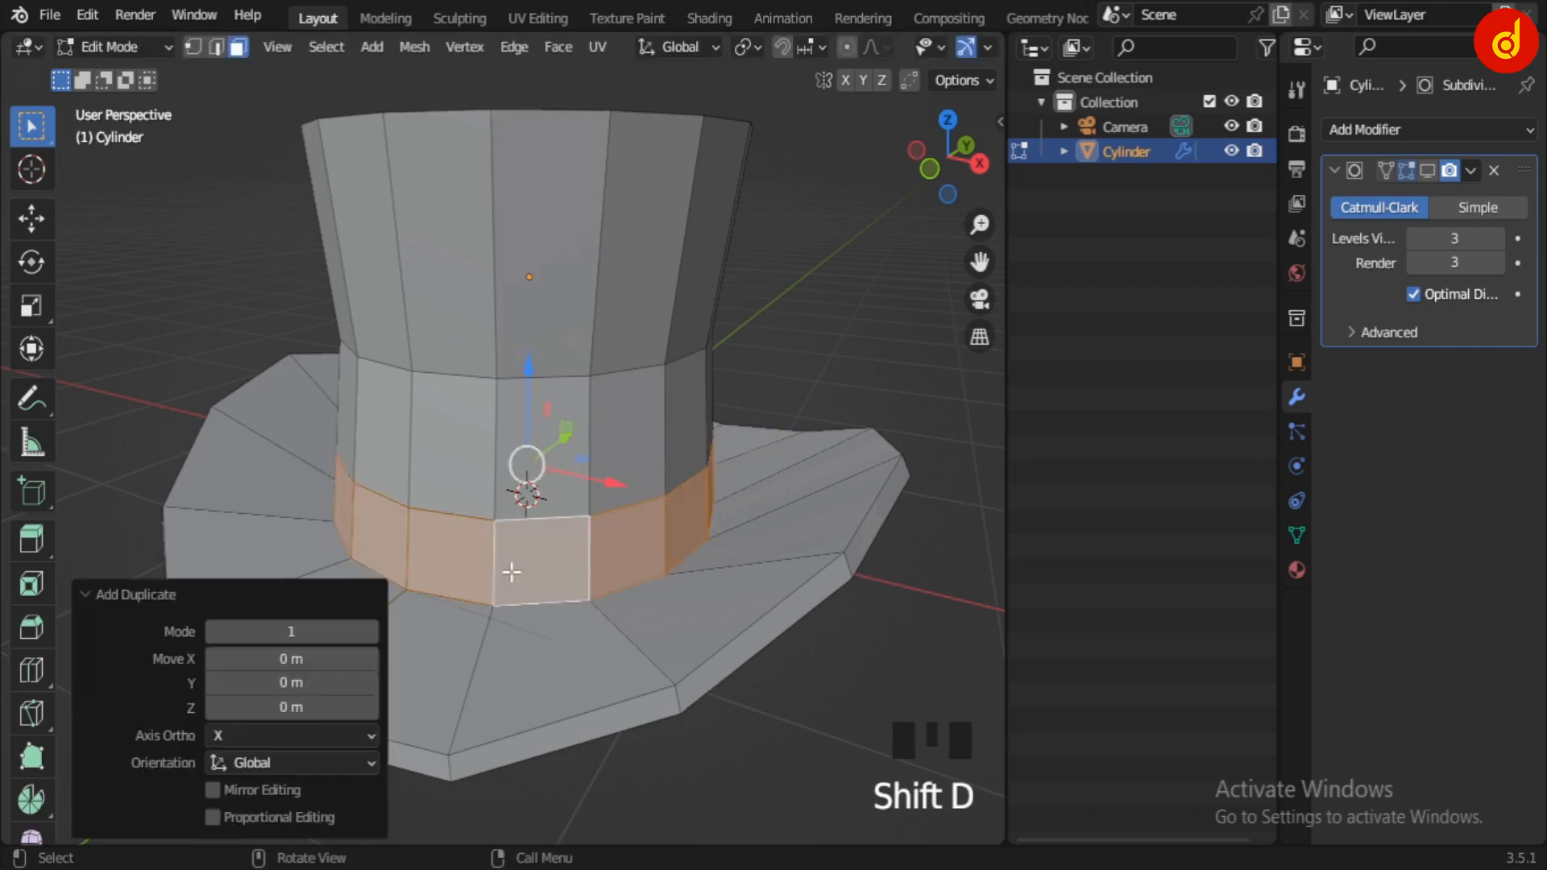
key("p")
left_click(509, 568)
key("Tab")
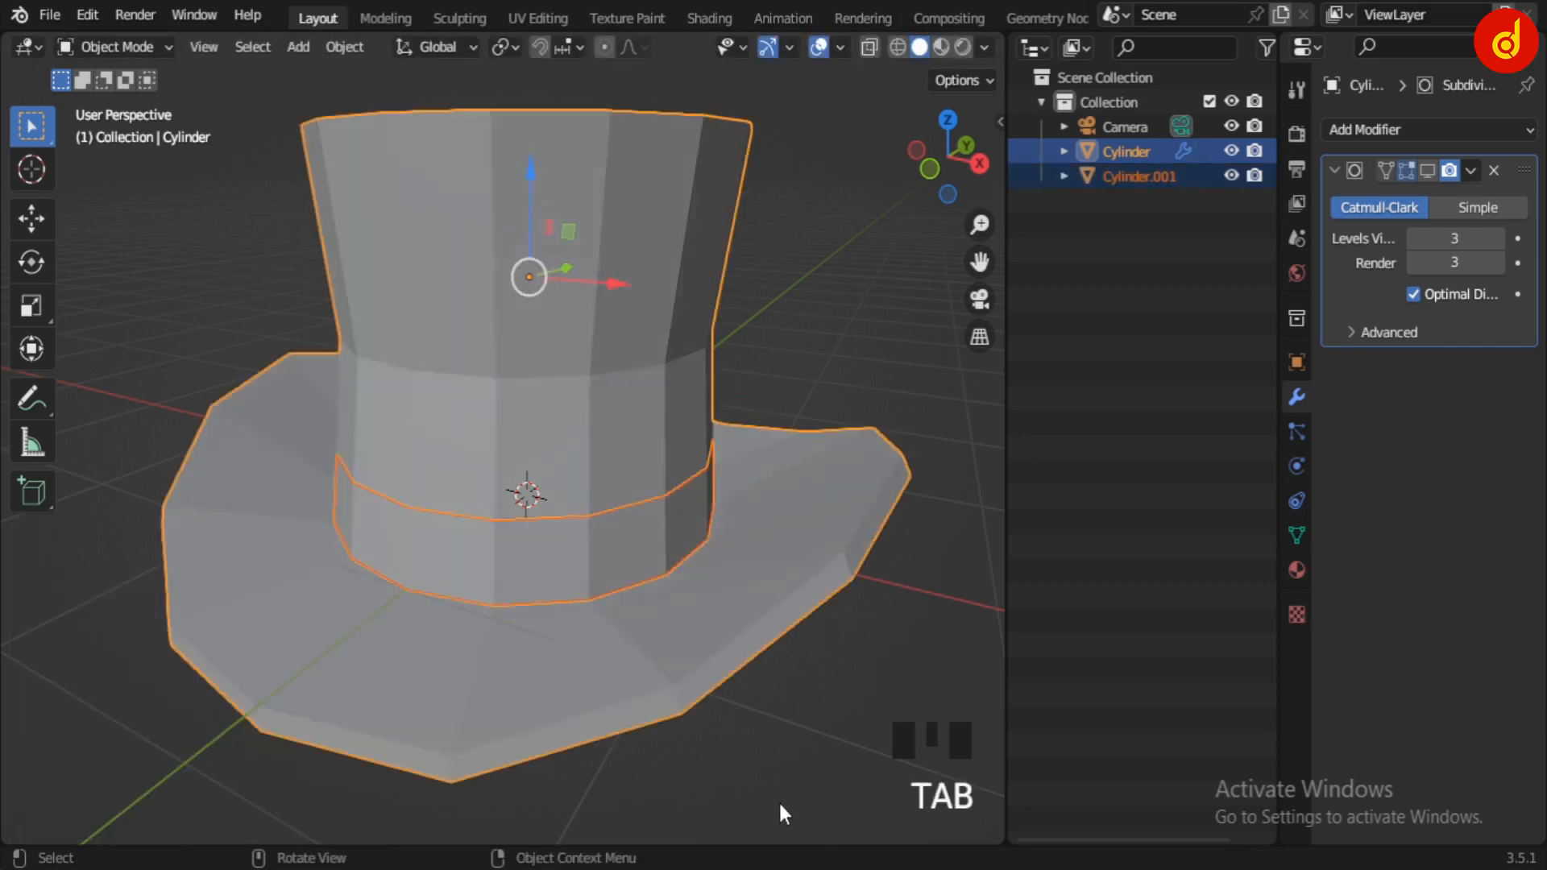
- Select only the separated band object and apply its scale
left_click(779, 800)
left_click(619, 565)
mouse_move(619, 566)
middle_mouse_down()
mouse_move(628, 643)
mouse_move(636, 546)
middle_mouse_up()
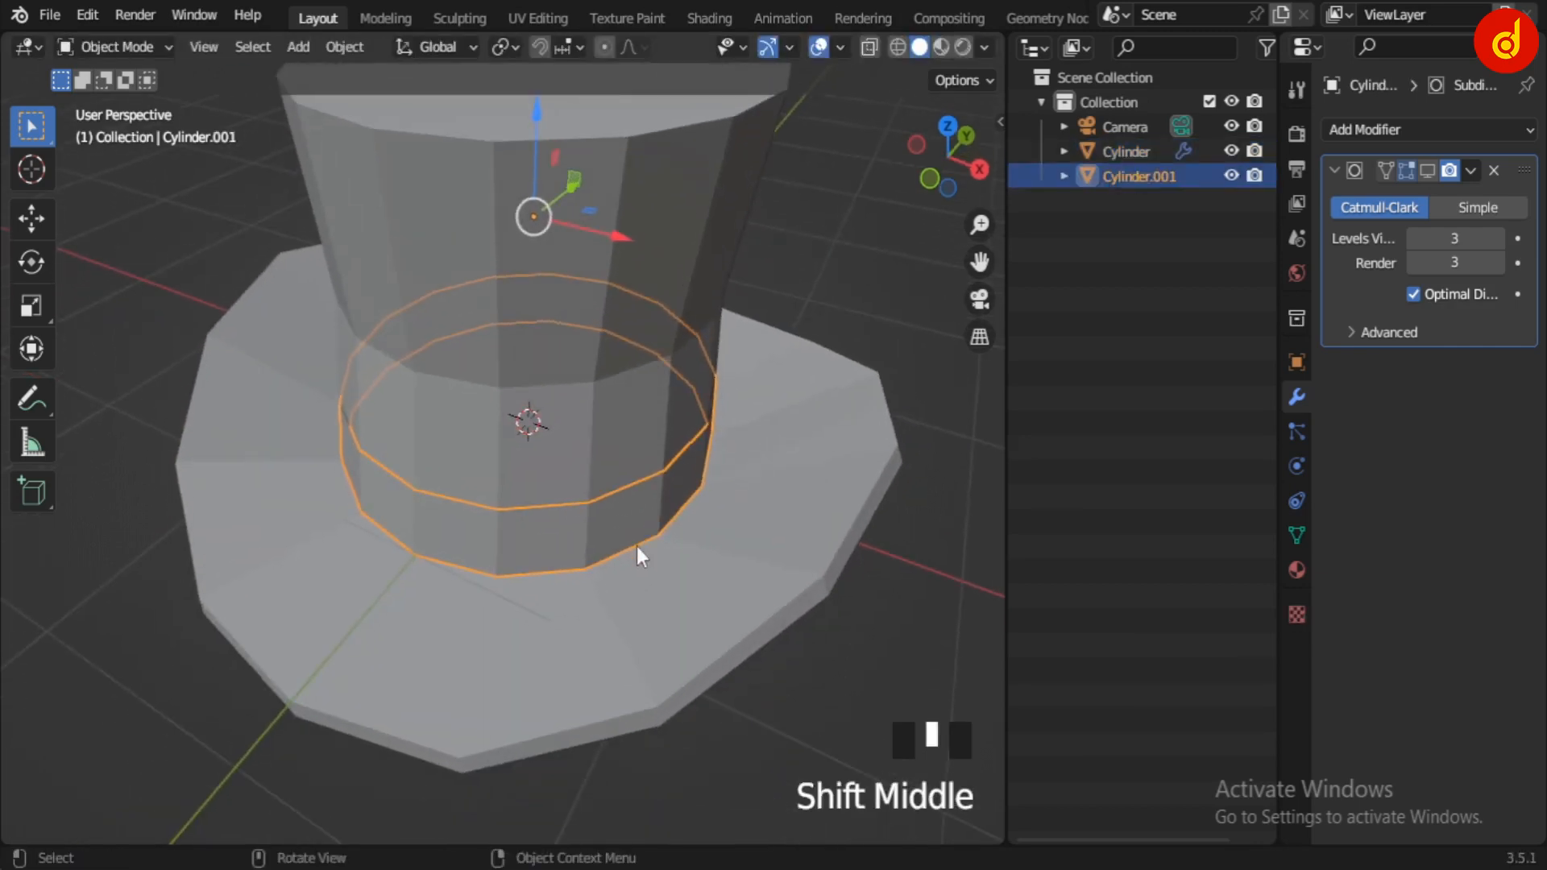
key("ctrl+a")
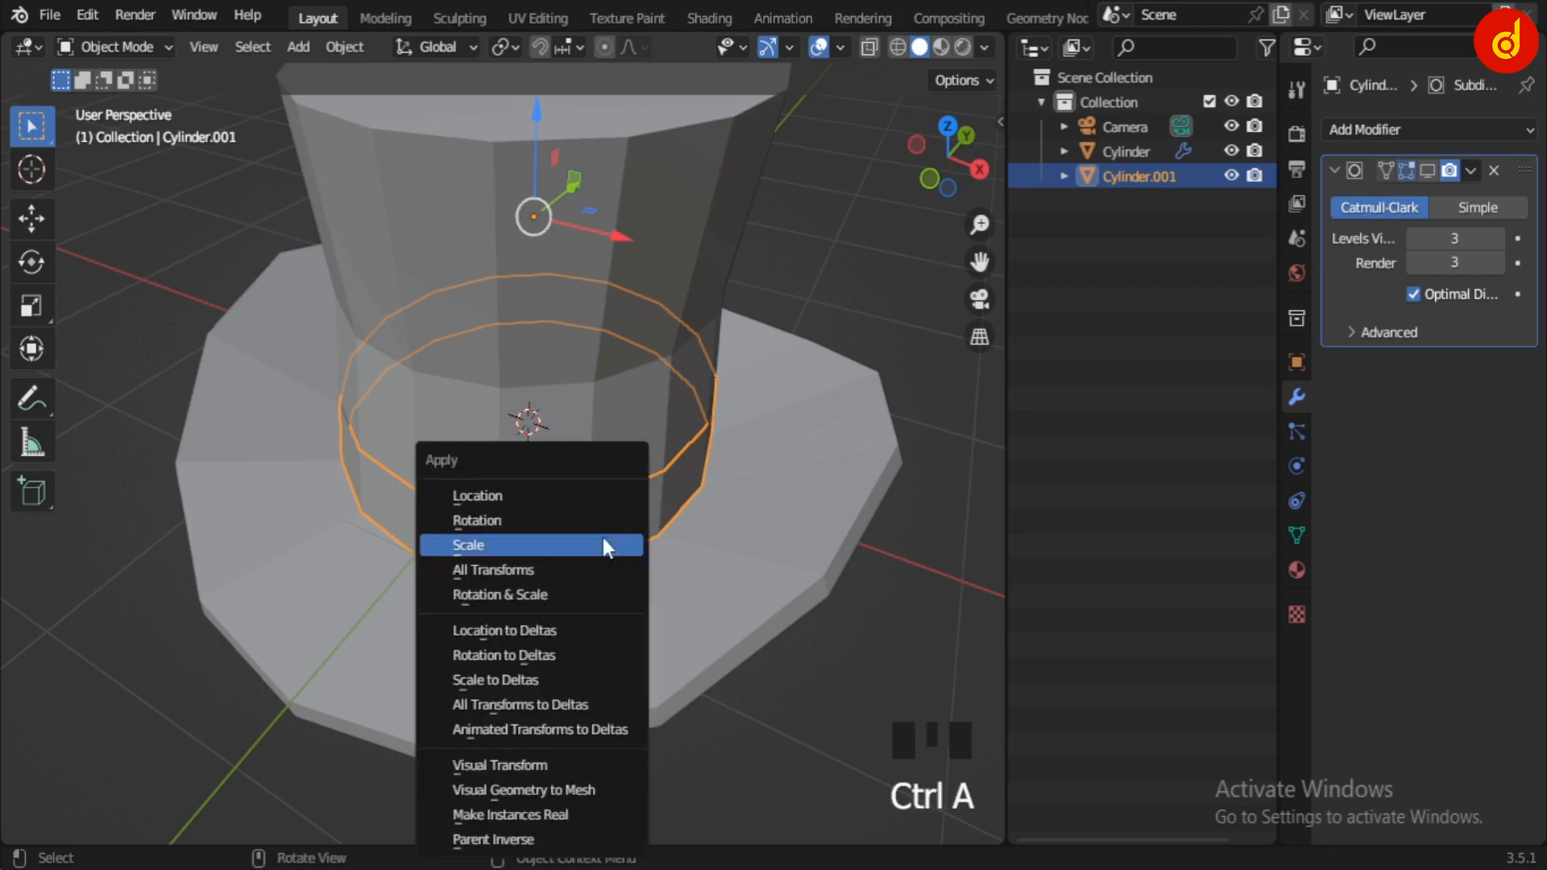
left_click(604, 540)
left_click(823, 731)
- Set the band's origin to its center of mass (surface)
left_click(597, 516)
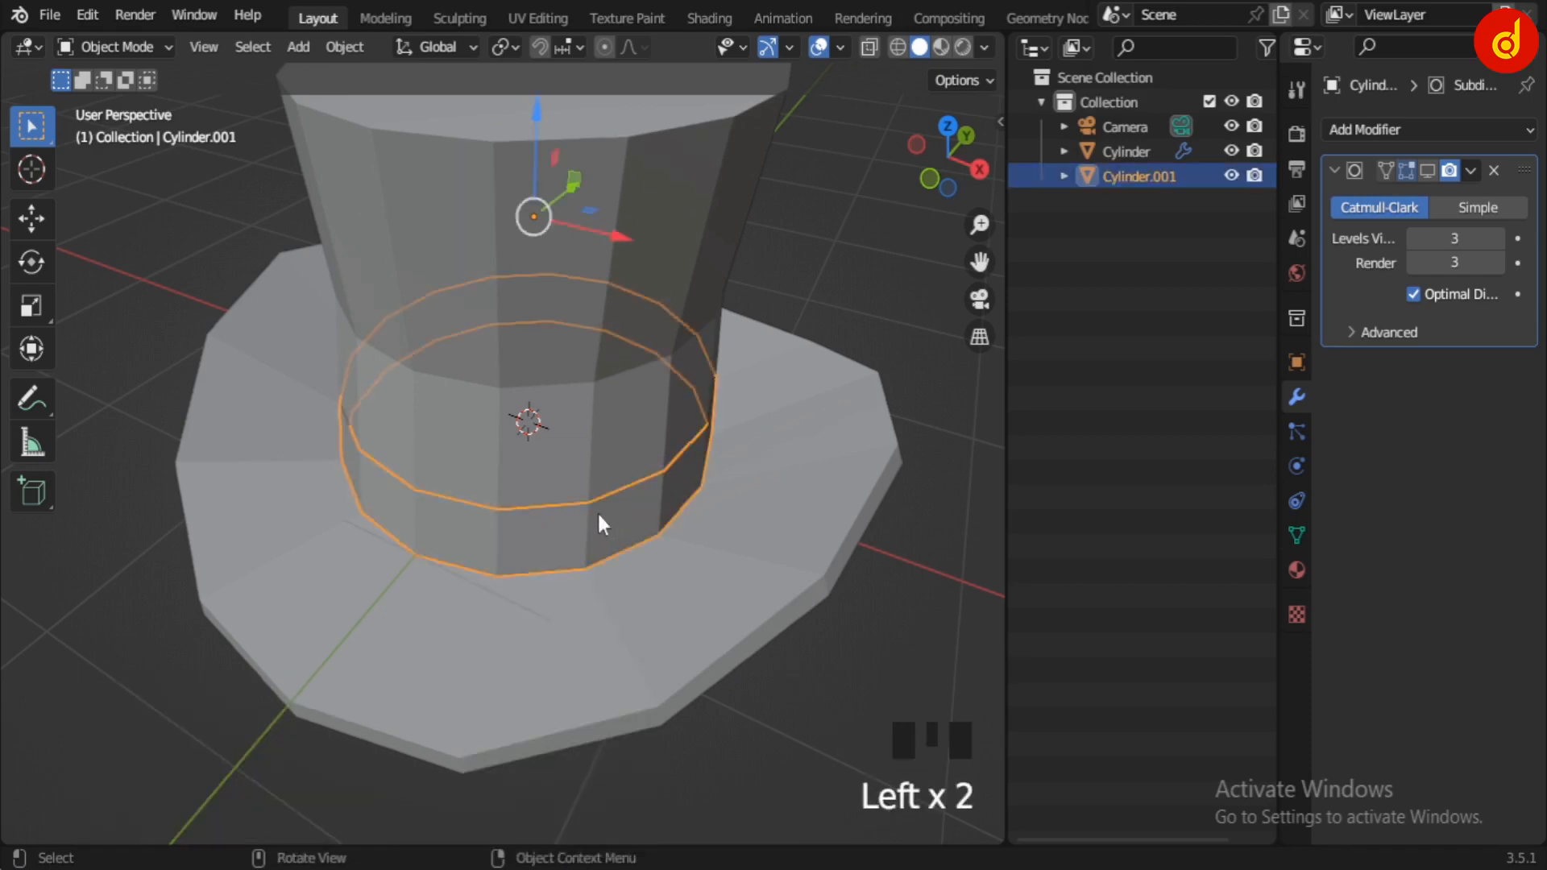
middle_click_drag(597, 515, 601, 449)
right_click(596, 445)
mouse_move(612, 500)
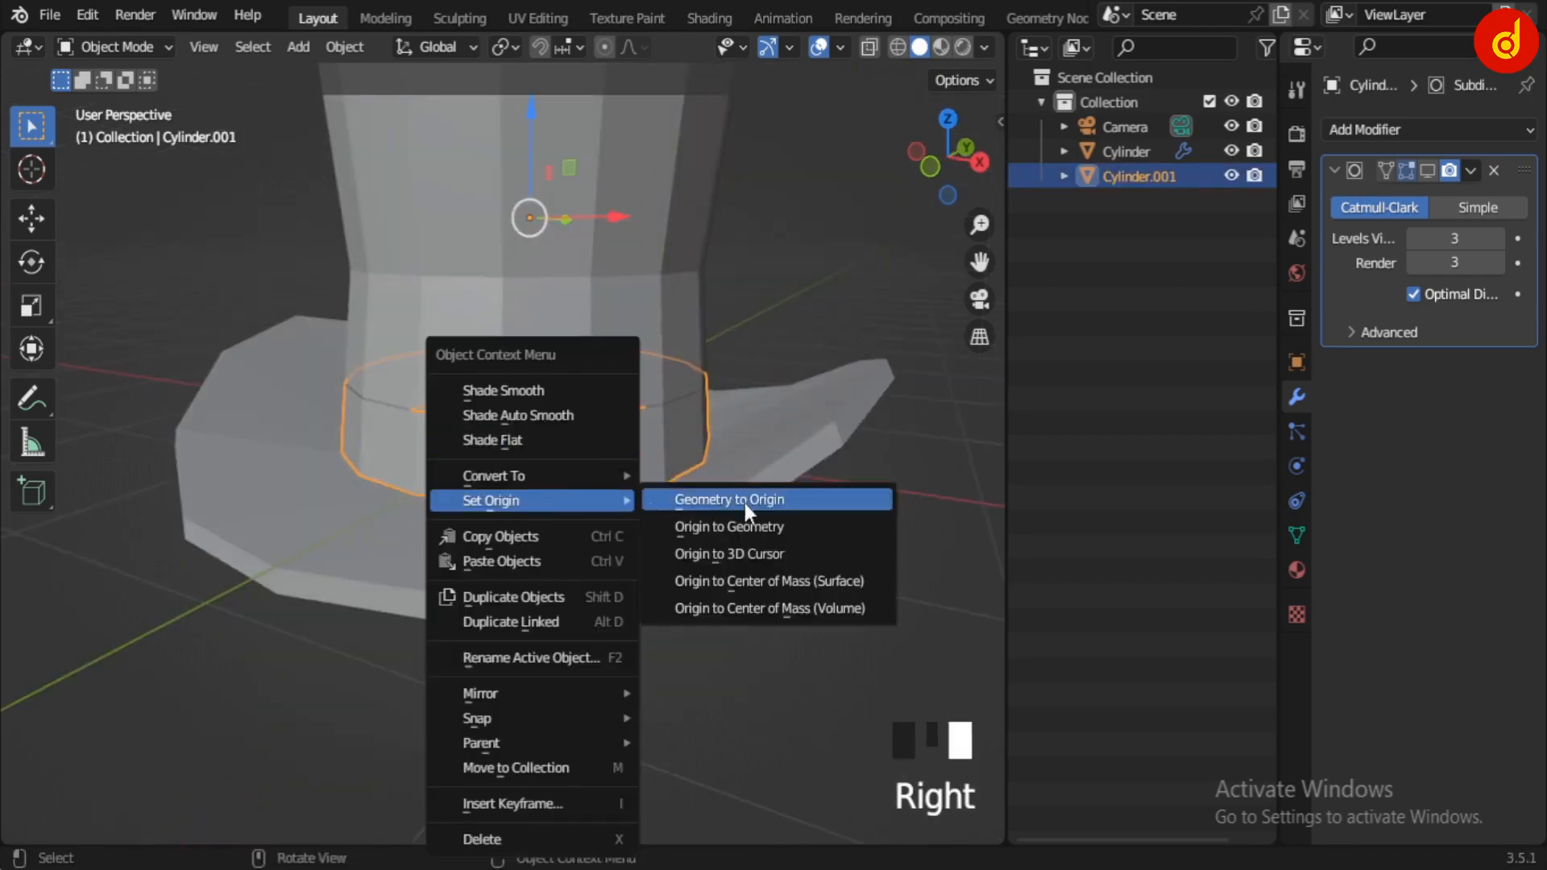
left_click(765, 576)
left_click(814, 694)
- Extrude all the band's faces along their normals by about -0.036 m and return to Object Mode
middle_click_drag(649, 519, 680, 637)
left_click(605, 500)
key("Tab")
key("a")
key("q")
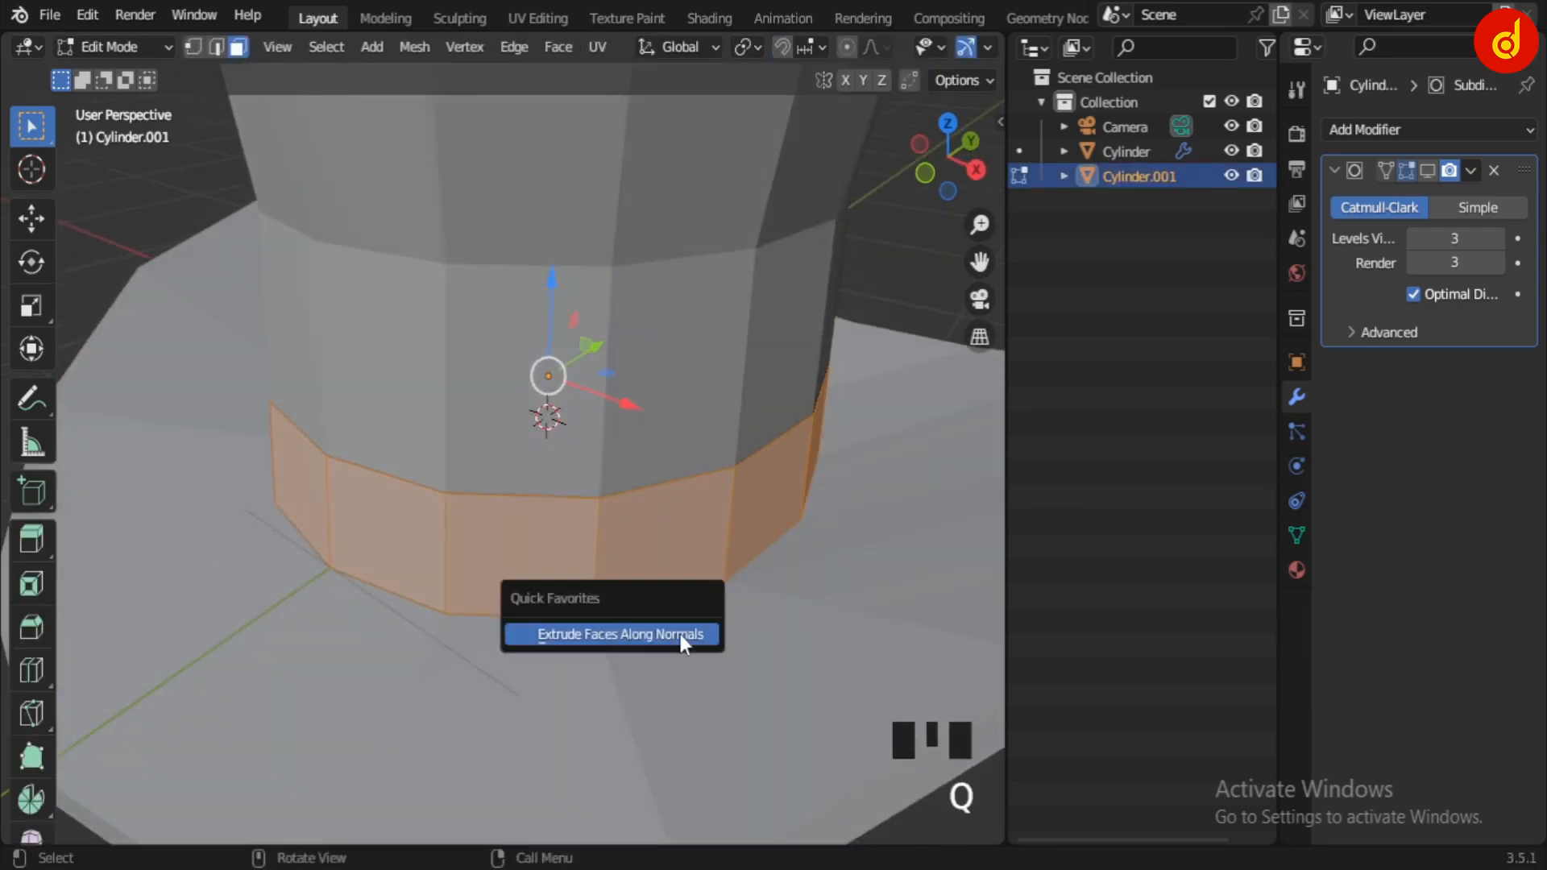
left_click(680, 633)
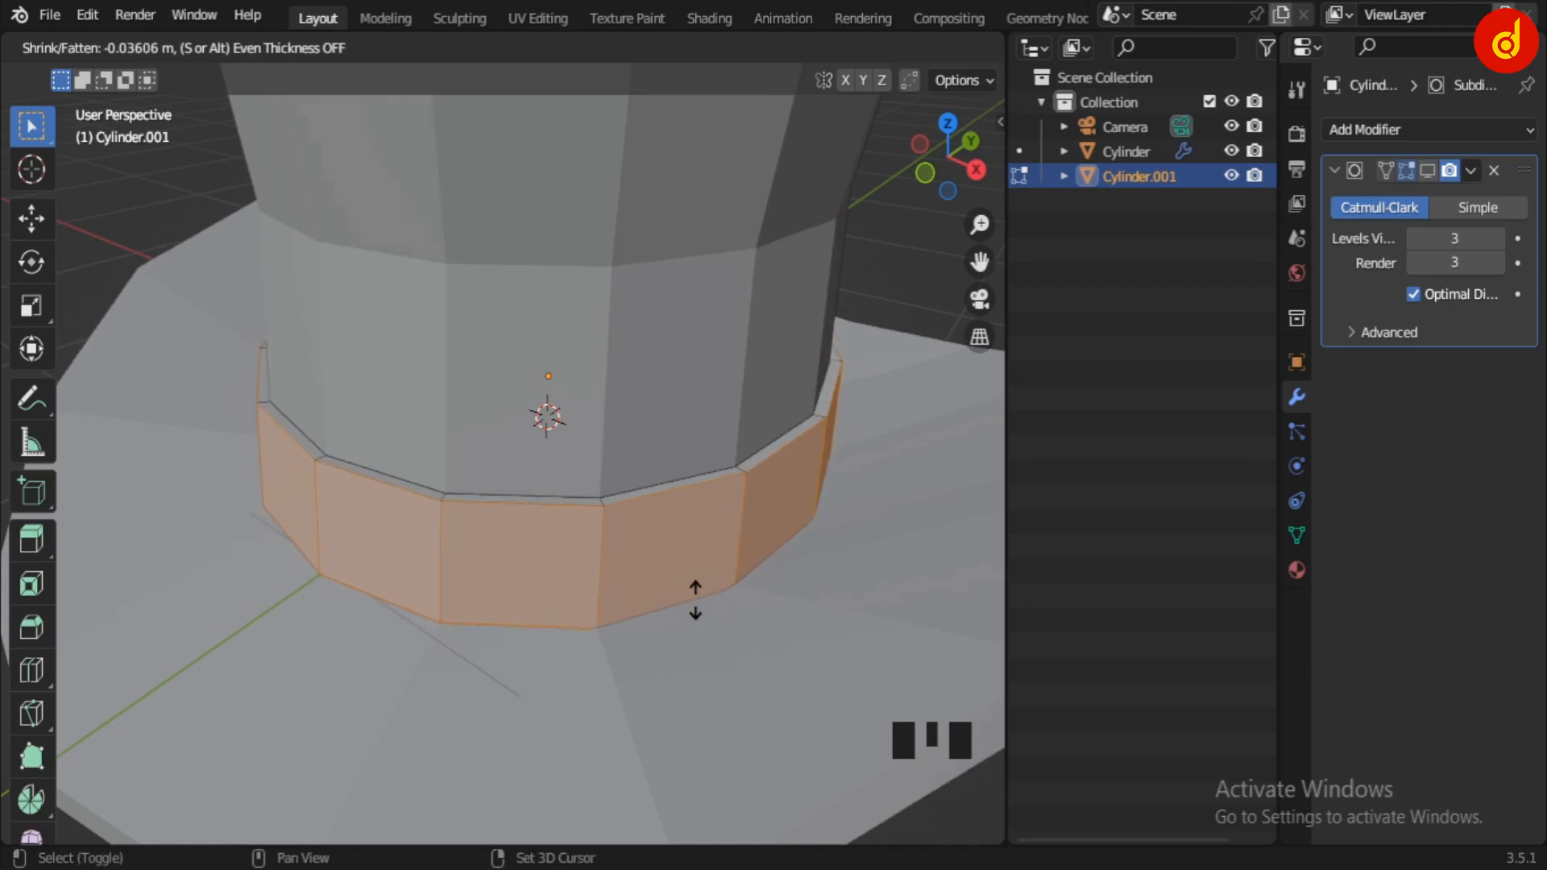
left_click(694, 597)
key("Tab")
- Switch to the front view, select the hat object instead of the band and enter Edit Mode
scroll(694, 597, "down", 5)
middle_click_drag(701, 634, 626, 581)
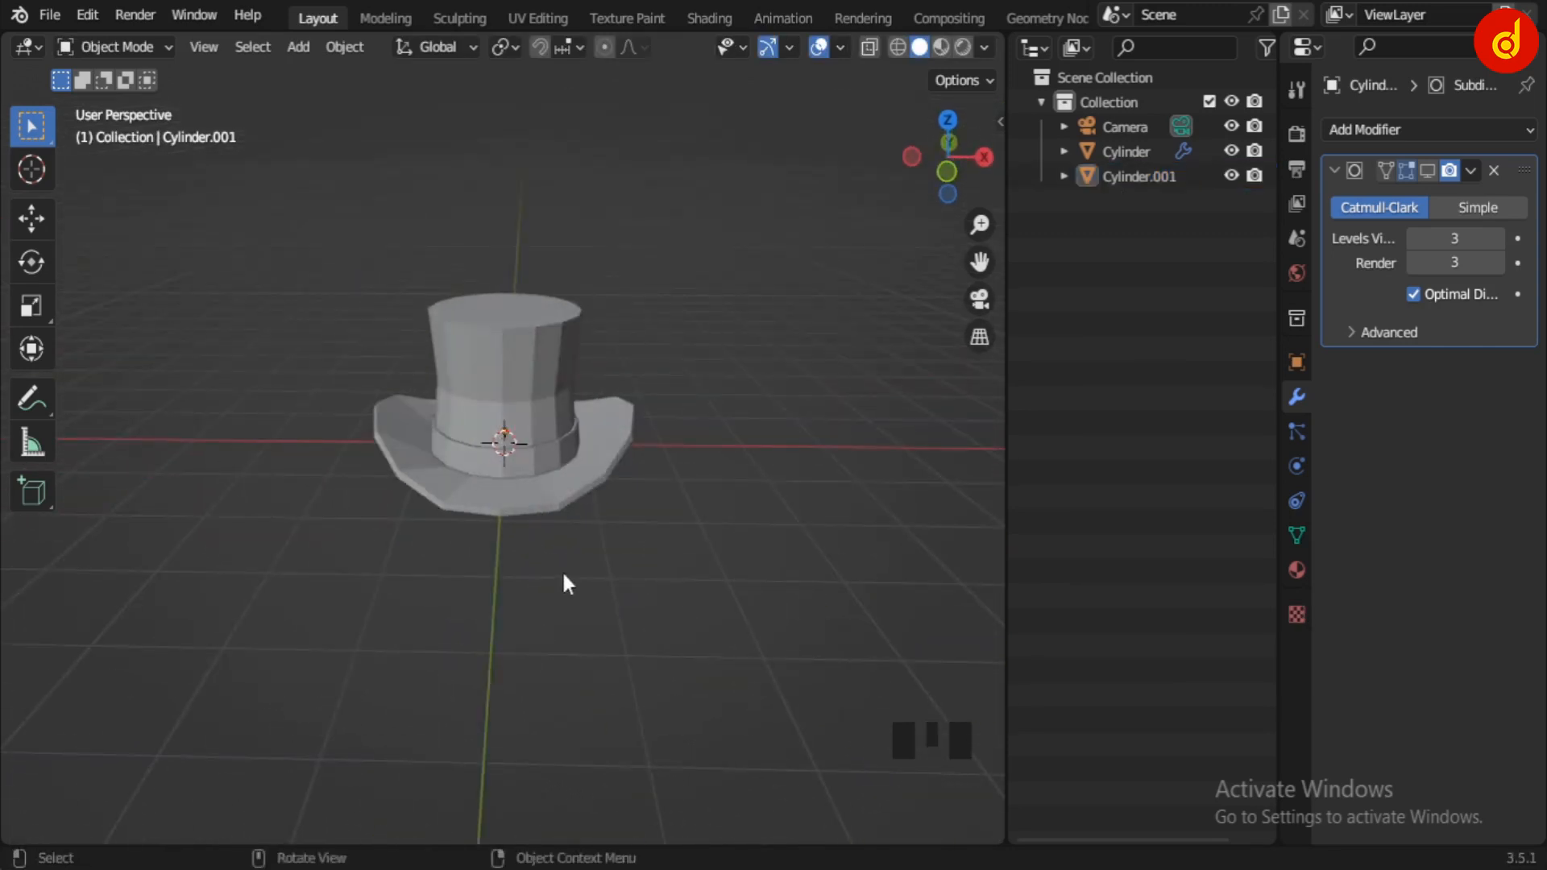
key("KP_1")
scroll(614, 491, "up", 5)
middle_click_drag(614, 492, 642, 518, "shift")
key("KP_1")
left_click(642, 518)
key("Tab")
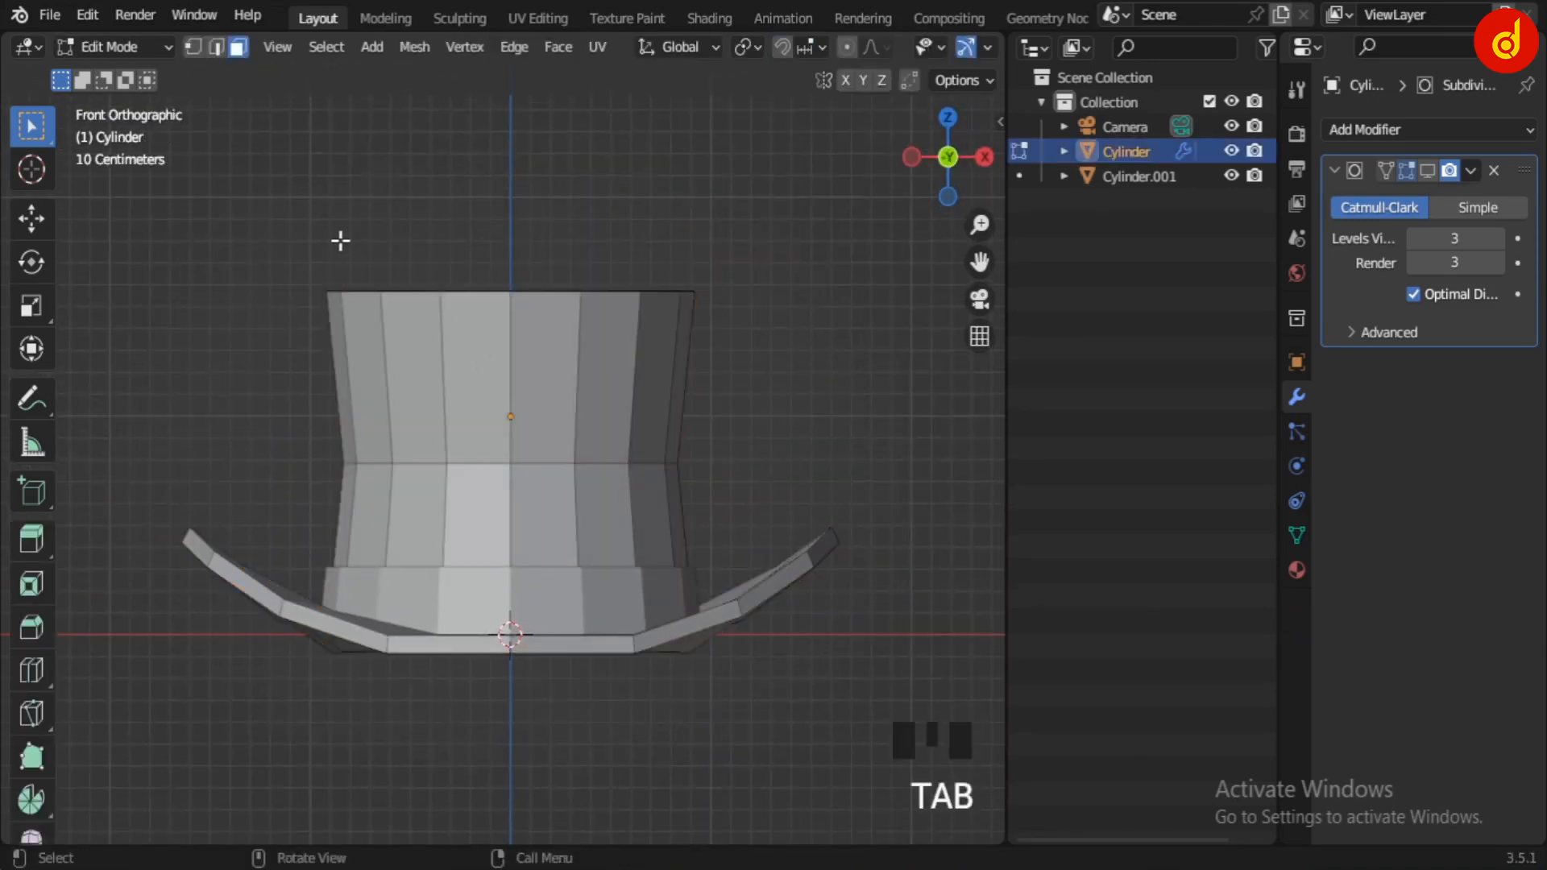
- Select the crown's top in X-ray, raise it about 0.13 m along Z, rescale it and return to Object Mode with X-ray off
key("alt+z")
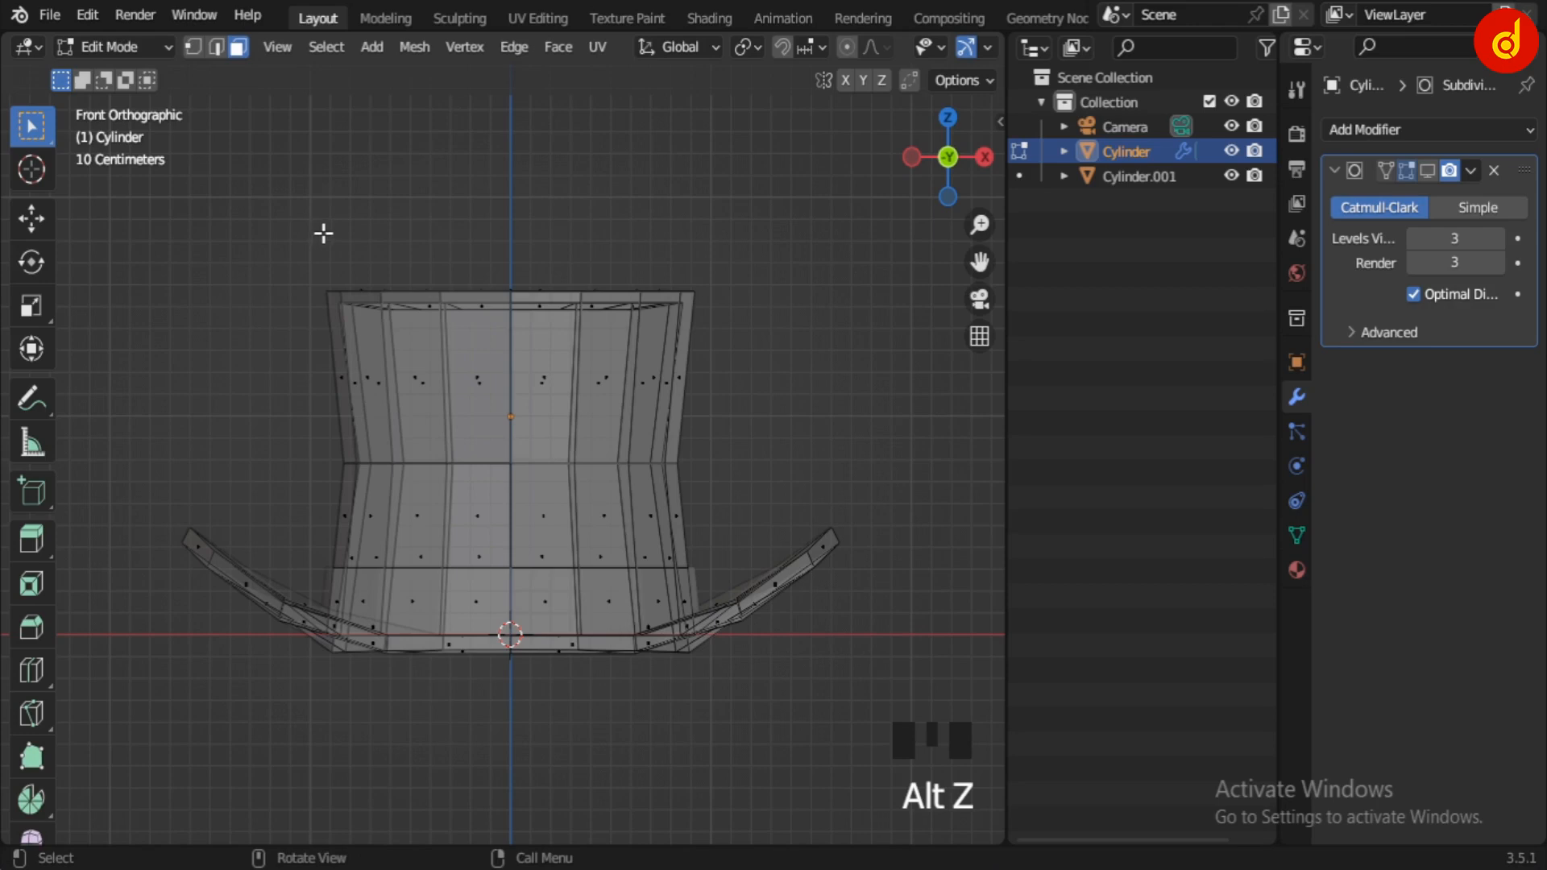
left_click_drag(282, 227, 808, 379)
left_click_drag(517, 195, 521, 164)
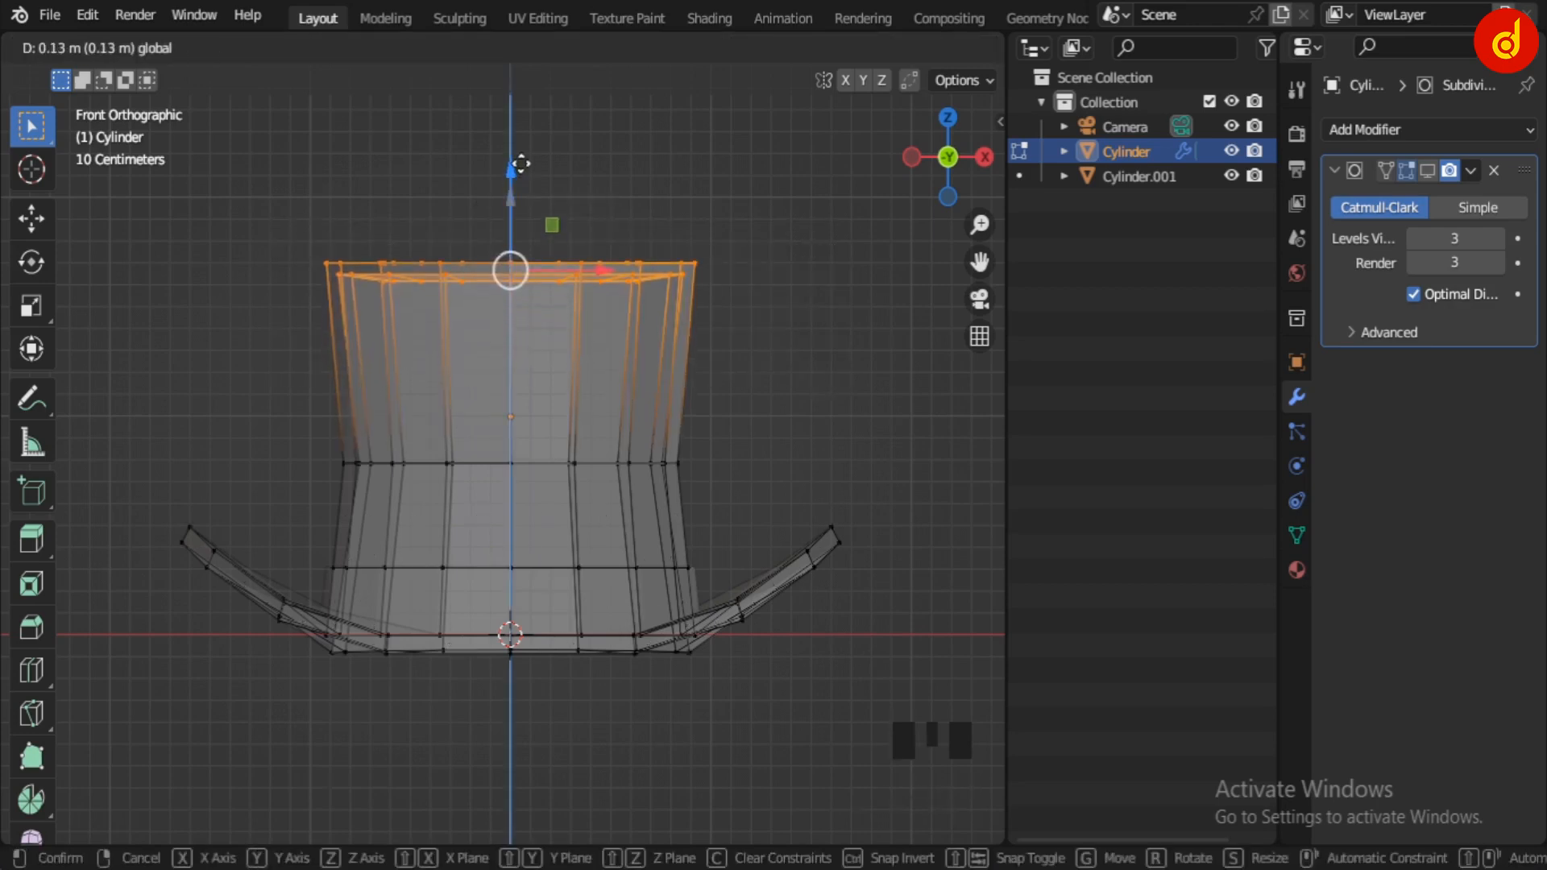
mouse_move(522, 160)
left_mouse_down()
mouse_move(518, 145)
mouse_move(514, 180)
mouse_move(522, 149)
left_mouse_up()
key("ctrl+z")
key("s")
left_click(713, 356)
key("Tab")
middle_click_drag(635, 370, 615, 403)
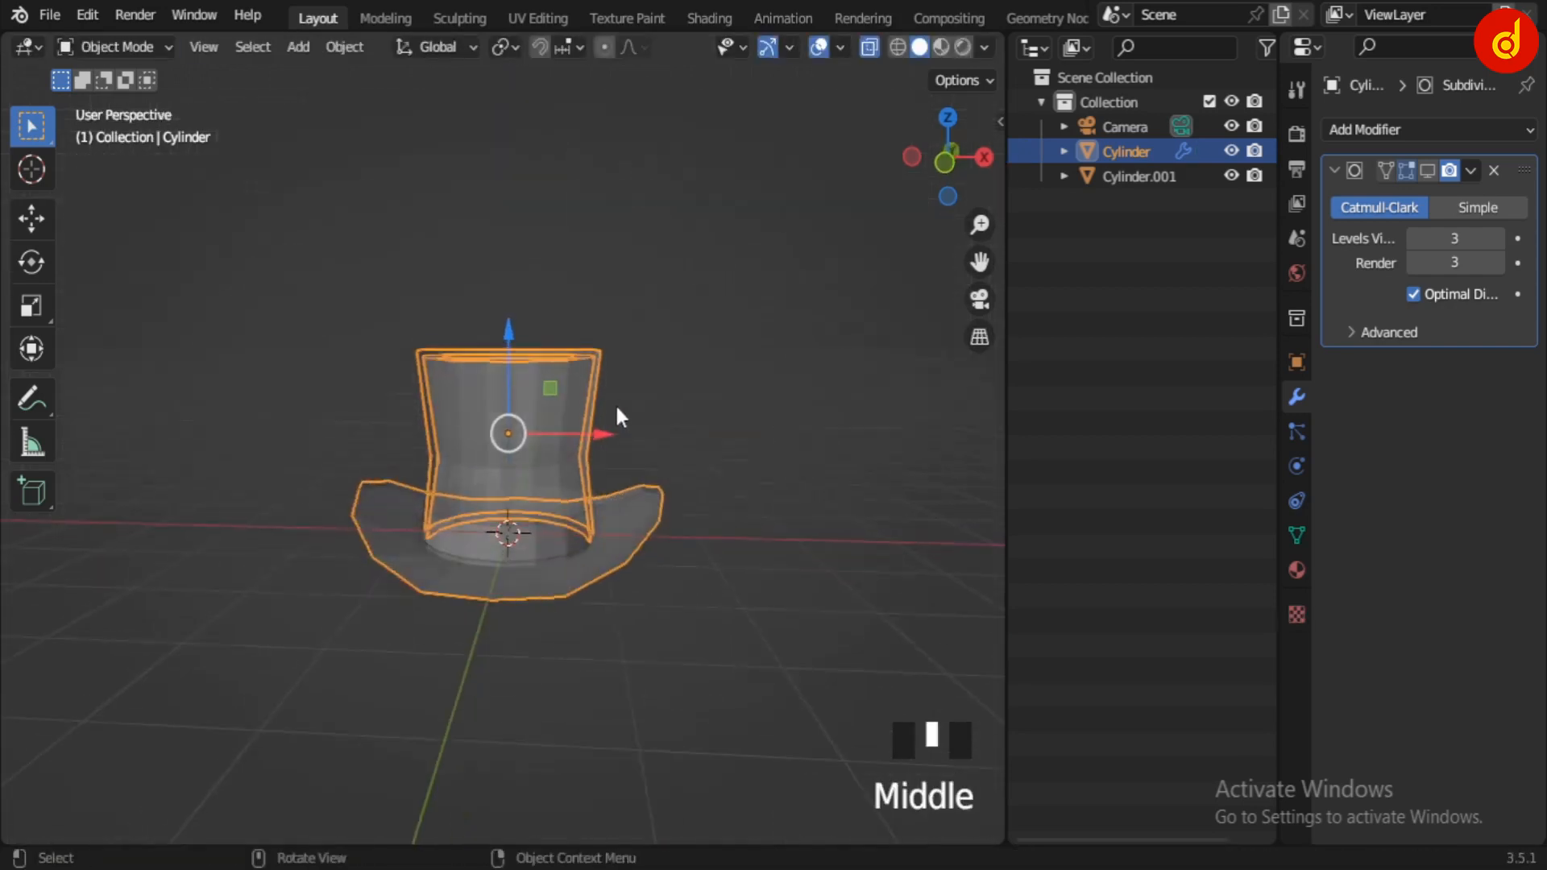
left_click(700, 590)
middle_click_drag(693, 590, 518, 559)
scroll(461, 598, "up", 5)
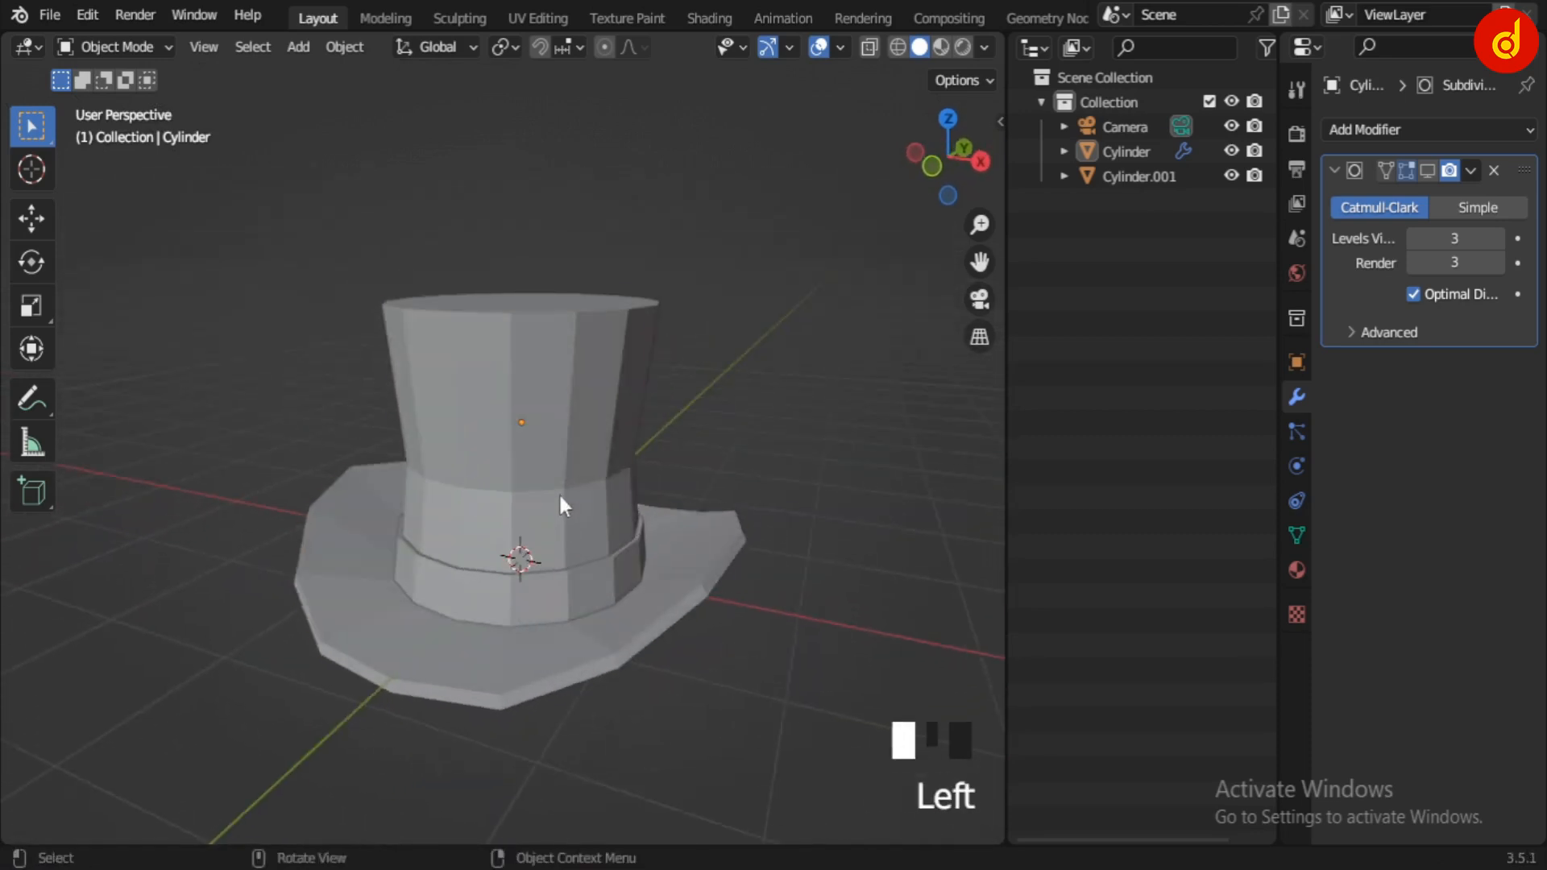
- Preview the hat with the Subdivision Surface modifier shown in the viewport, and hide the smoothing again
left_click(518, 559)
left_click(1425, 171)
scroll(678, 607, "down", 3)
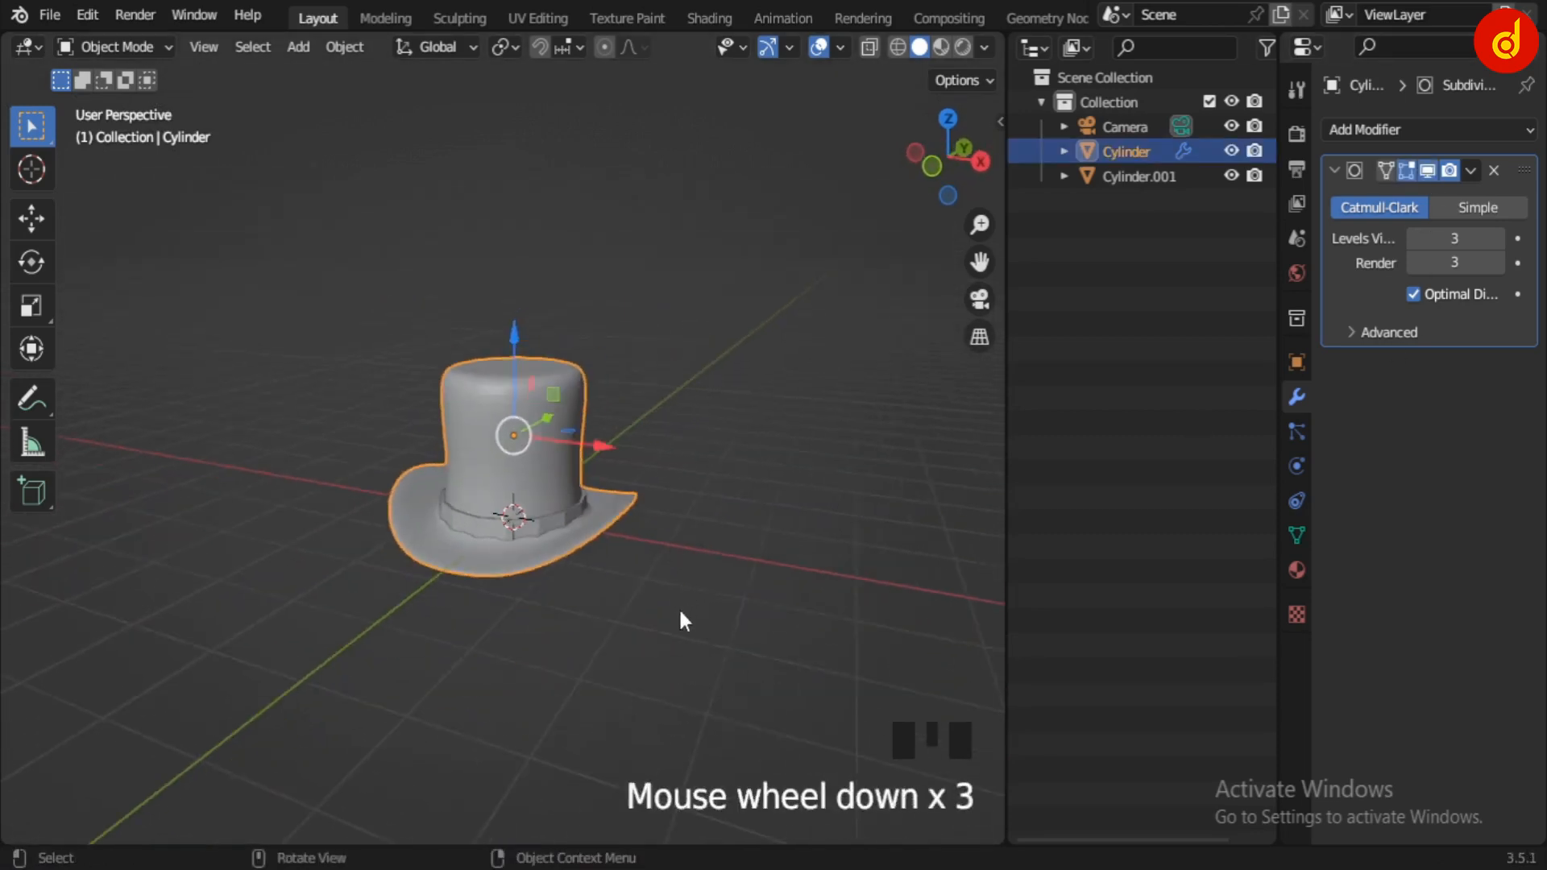
middle_click_drag(678, 606, 759, 576)
scroll(725, 577, "up", 3)
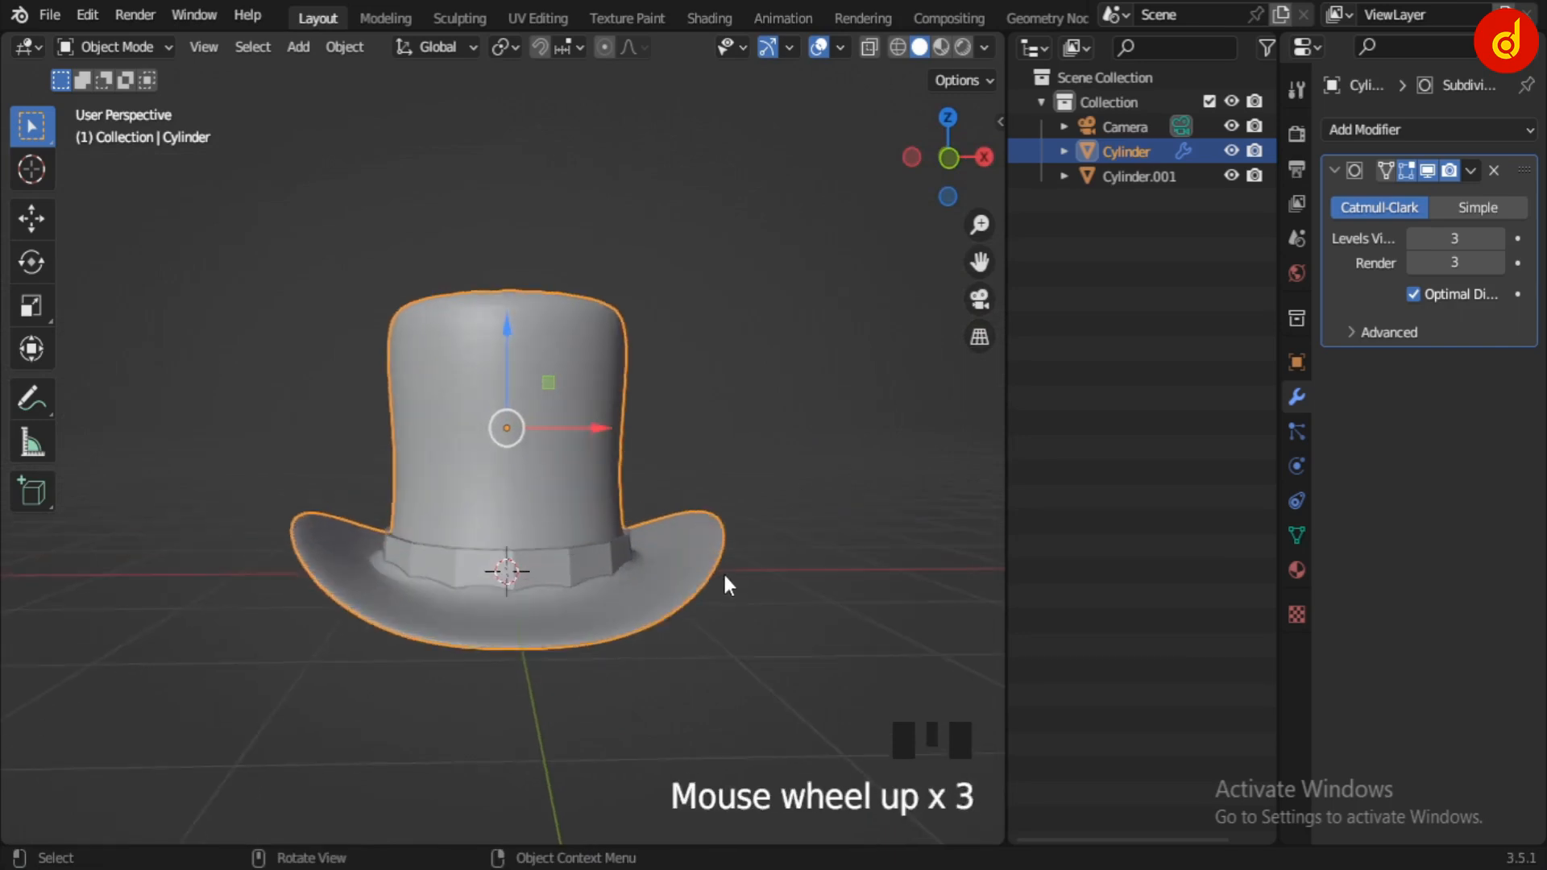
left_click(1427, 171)
- Show the subdivision in the viewport and bevel the crown's top outer edge loop by about 0.071 m with 2 segments
middle_click_drag(838, 351, 630, 452)
key("Tab")
scroll(631, 441, "up", 2)
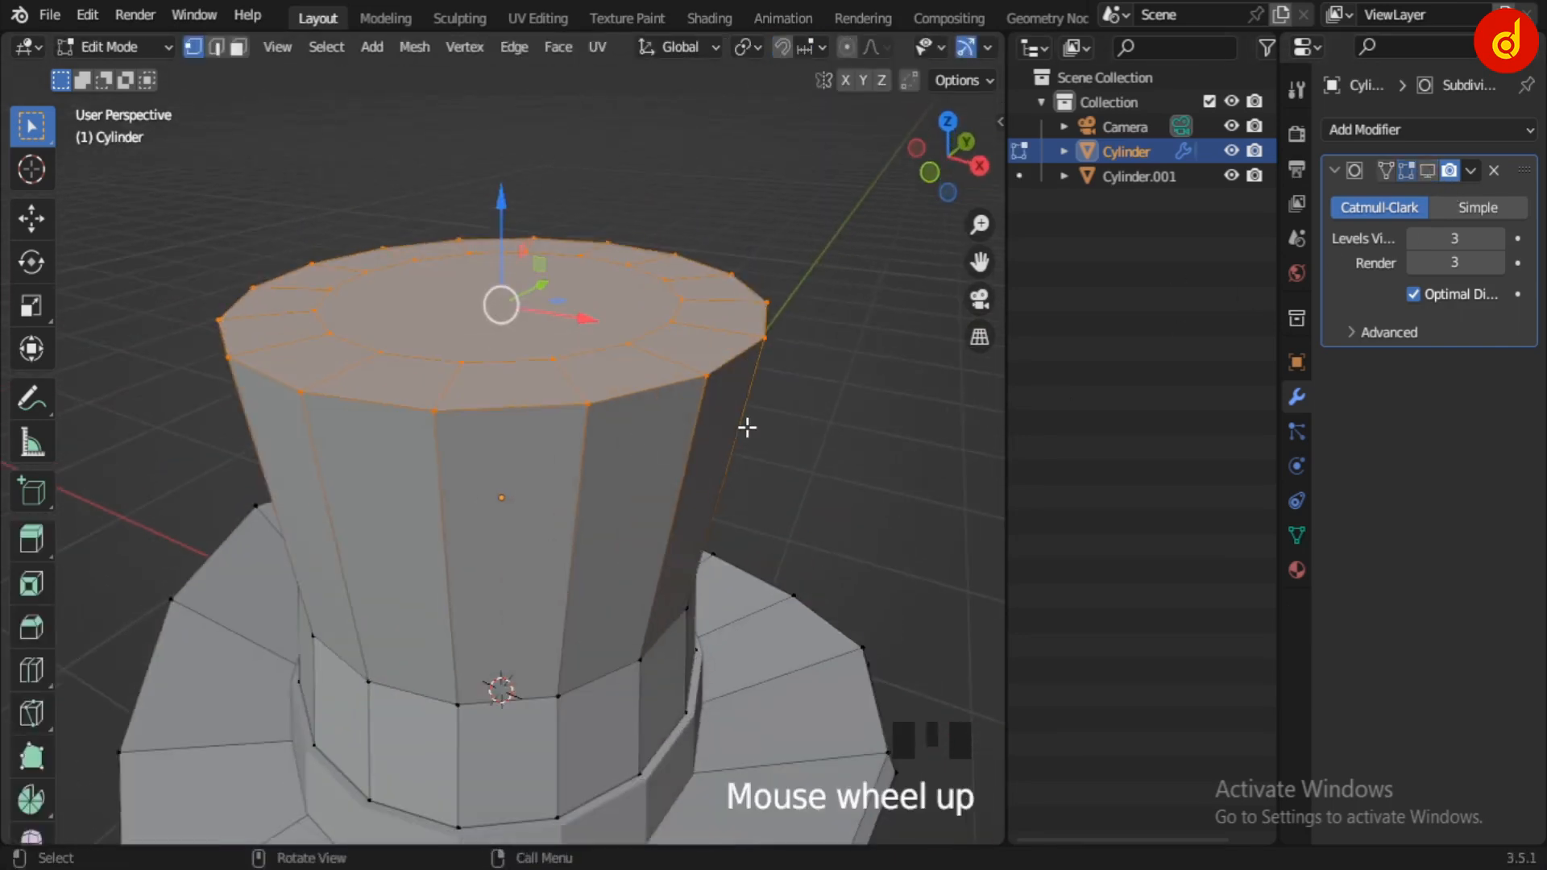
key("2")
left_click(542, 400, "alt")
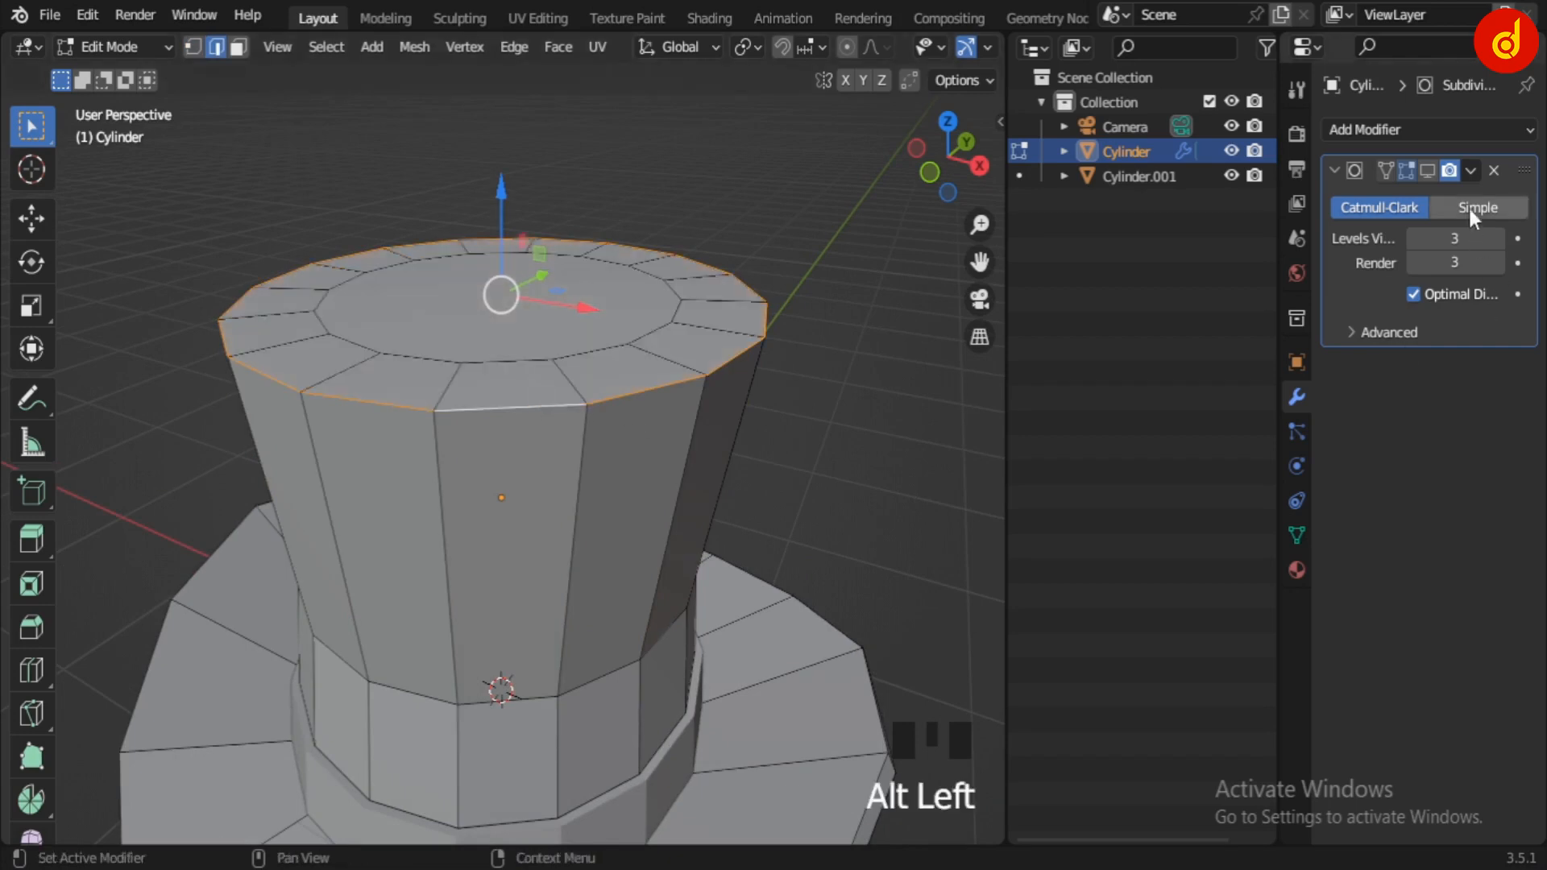
left_click(1426, 172)
key("ctrl+b")
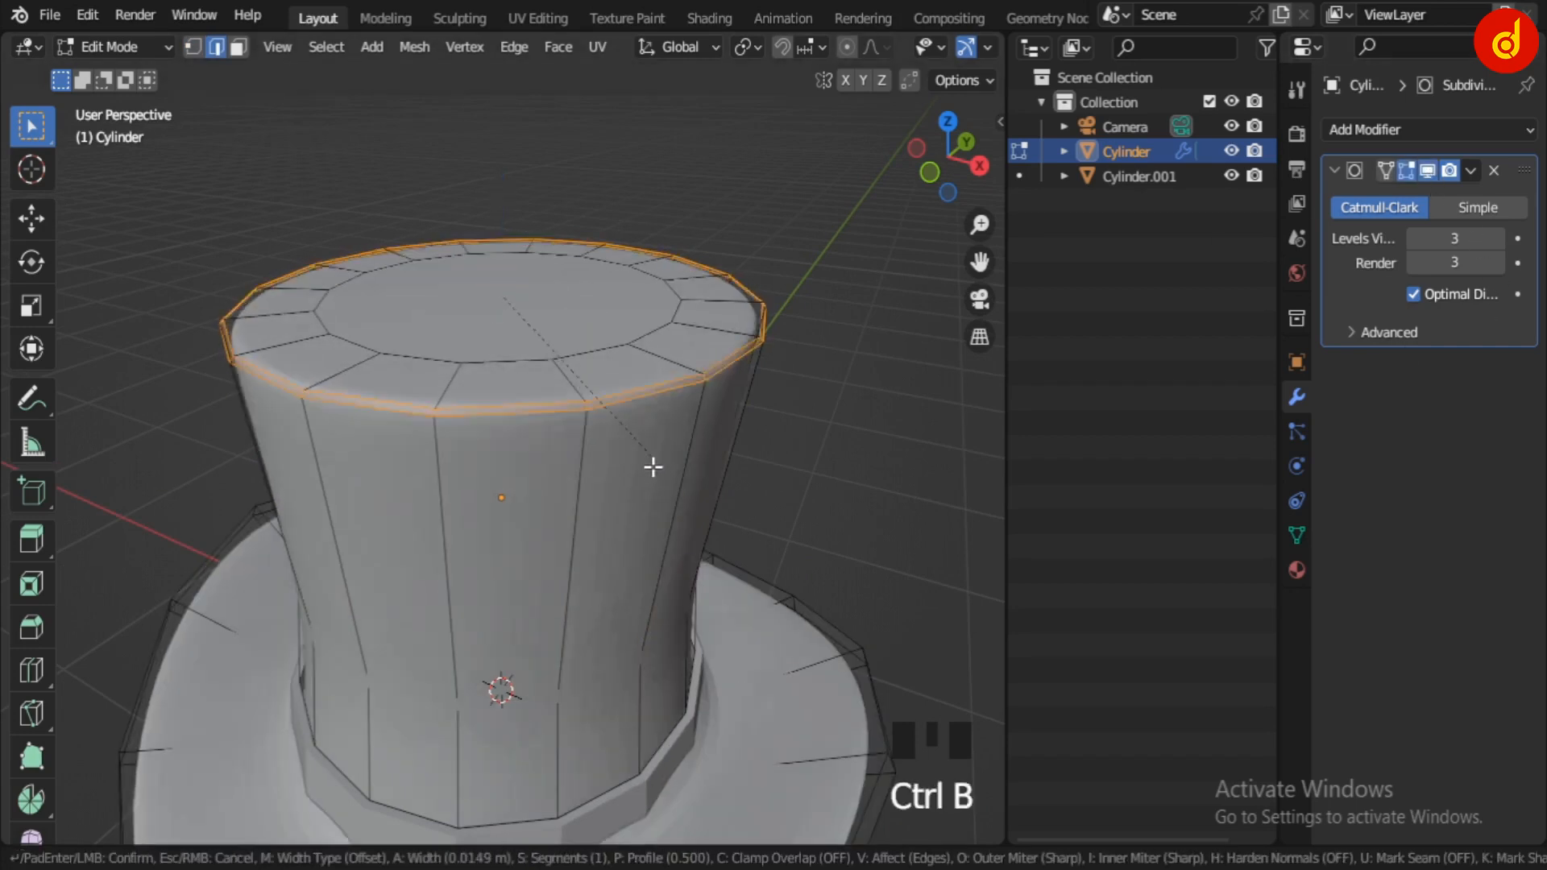
scroll(652, 472, "up", 1)
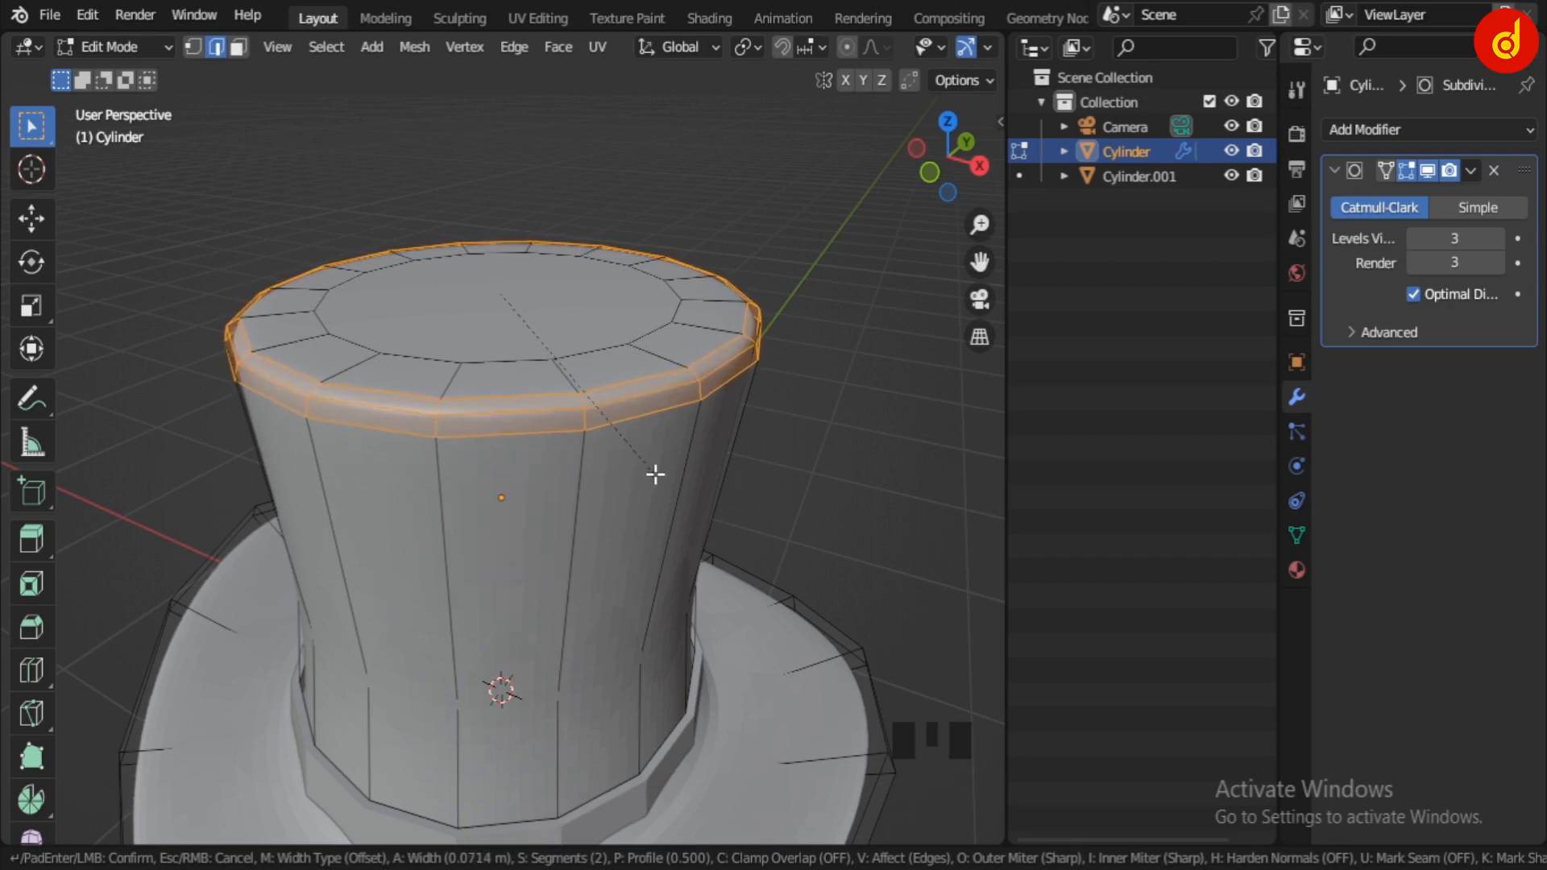
left_click(654, 474)
key("Tab")
scroll(765, 487, "down", 3)
middle_click_drag(766, 483, 719, 472)
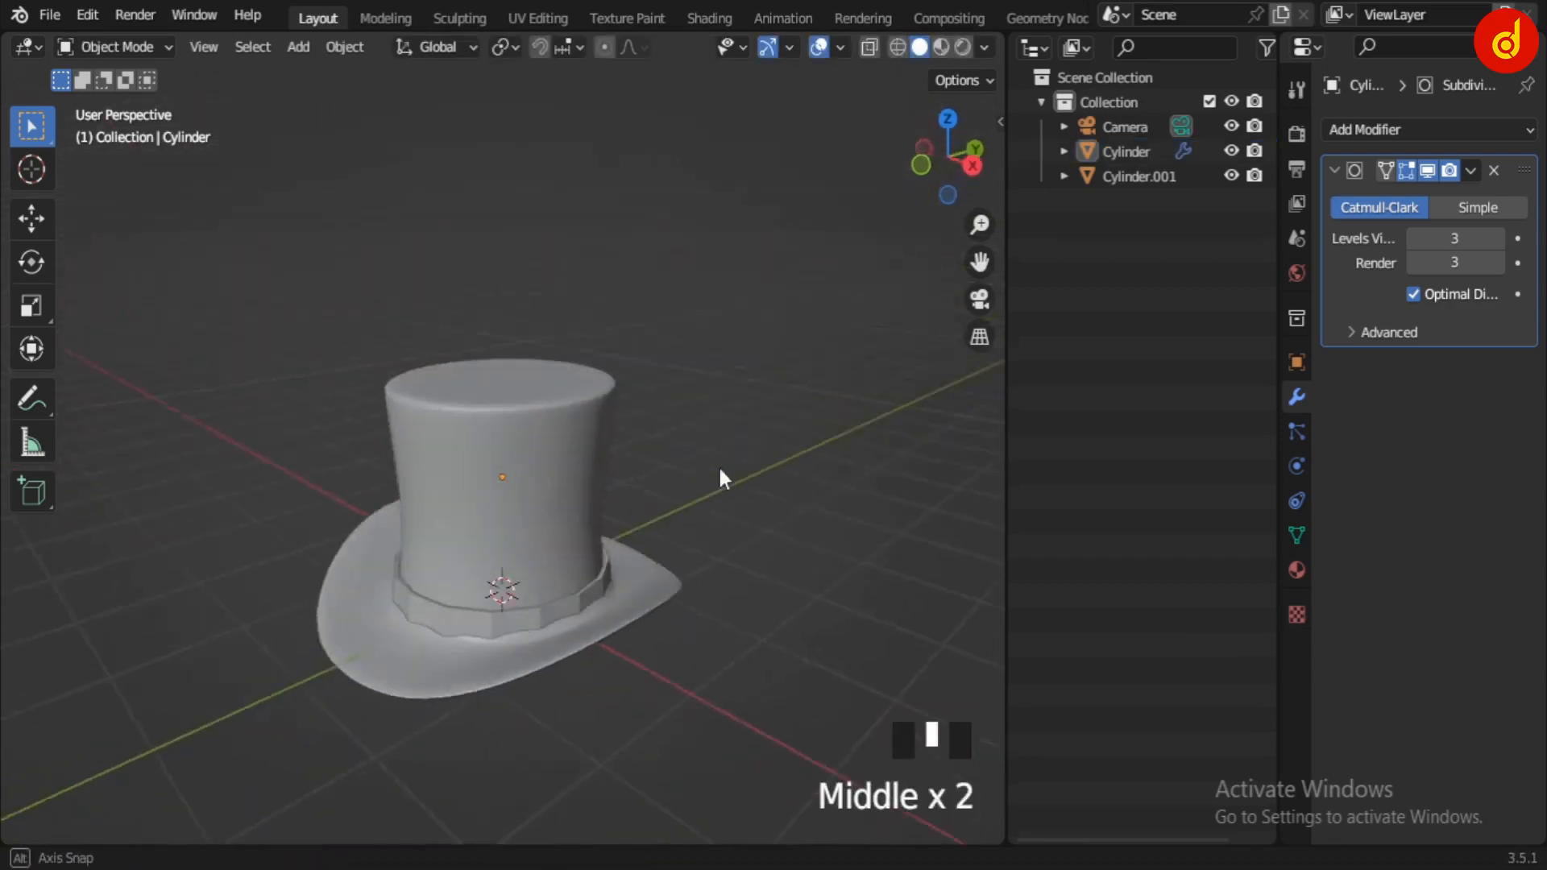
- Enter Edit Mode on the hat with the brim's outer rim in close view
scroll(684, 528, "up", 2)
middle_click_drag(684, 528, 690, 430, "shift")
scroll(665, 584, "up", 2)
key("Tab")
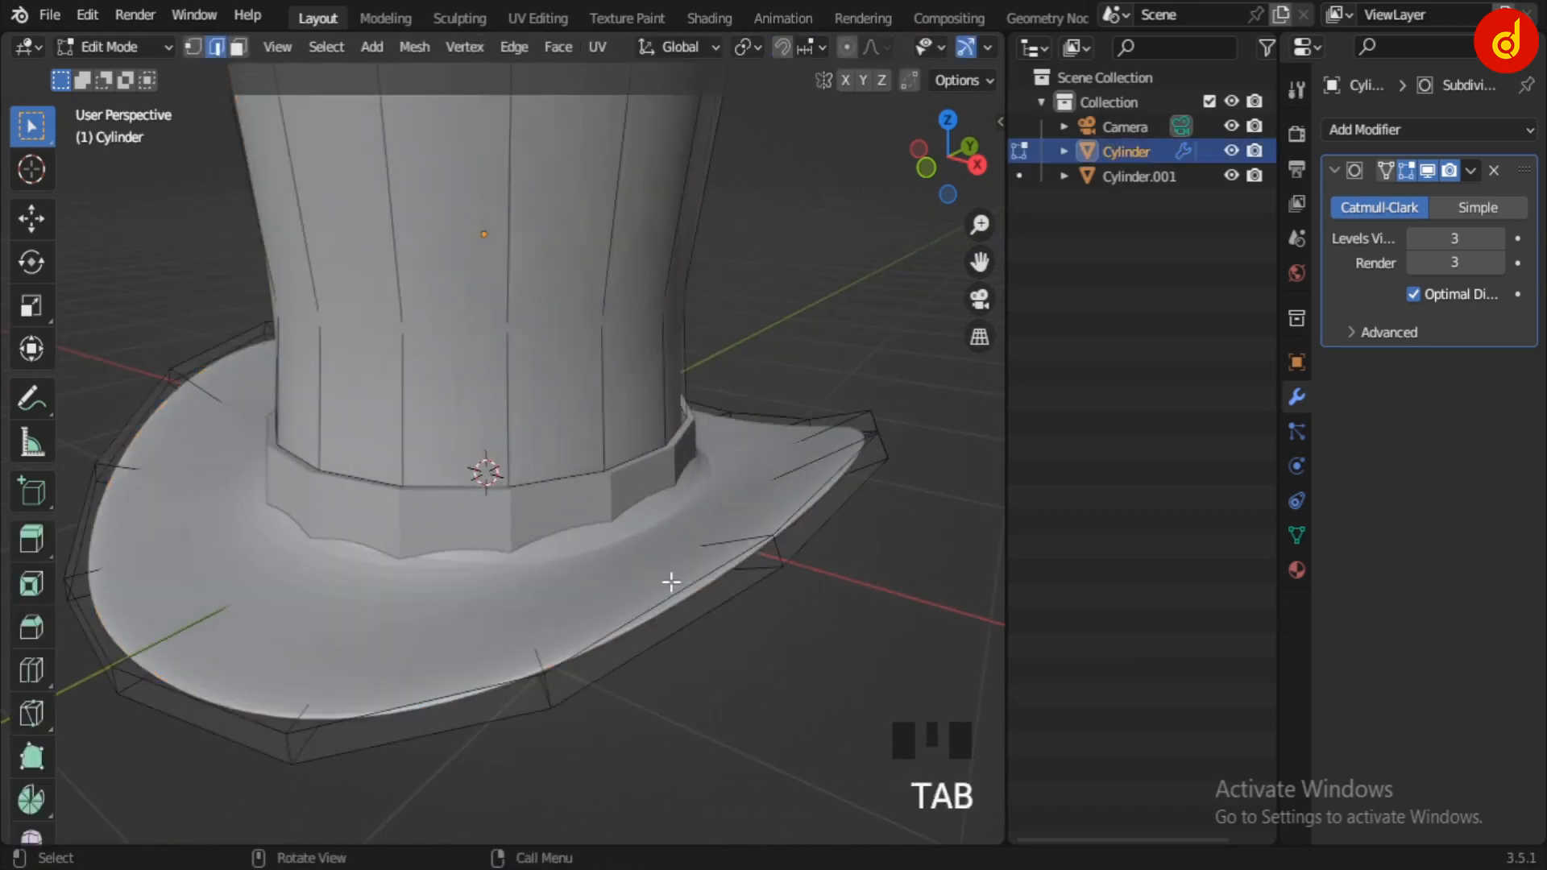
middle_click_drag(671, 581, 687, 545)
scroll(687, 545, "up", 2)
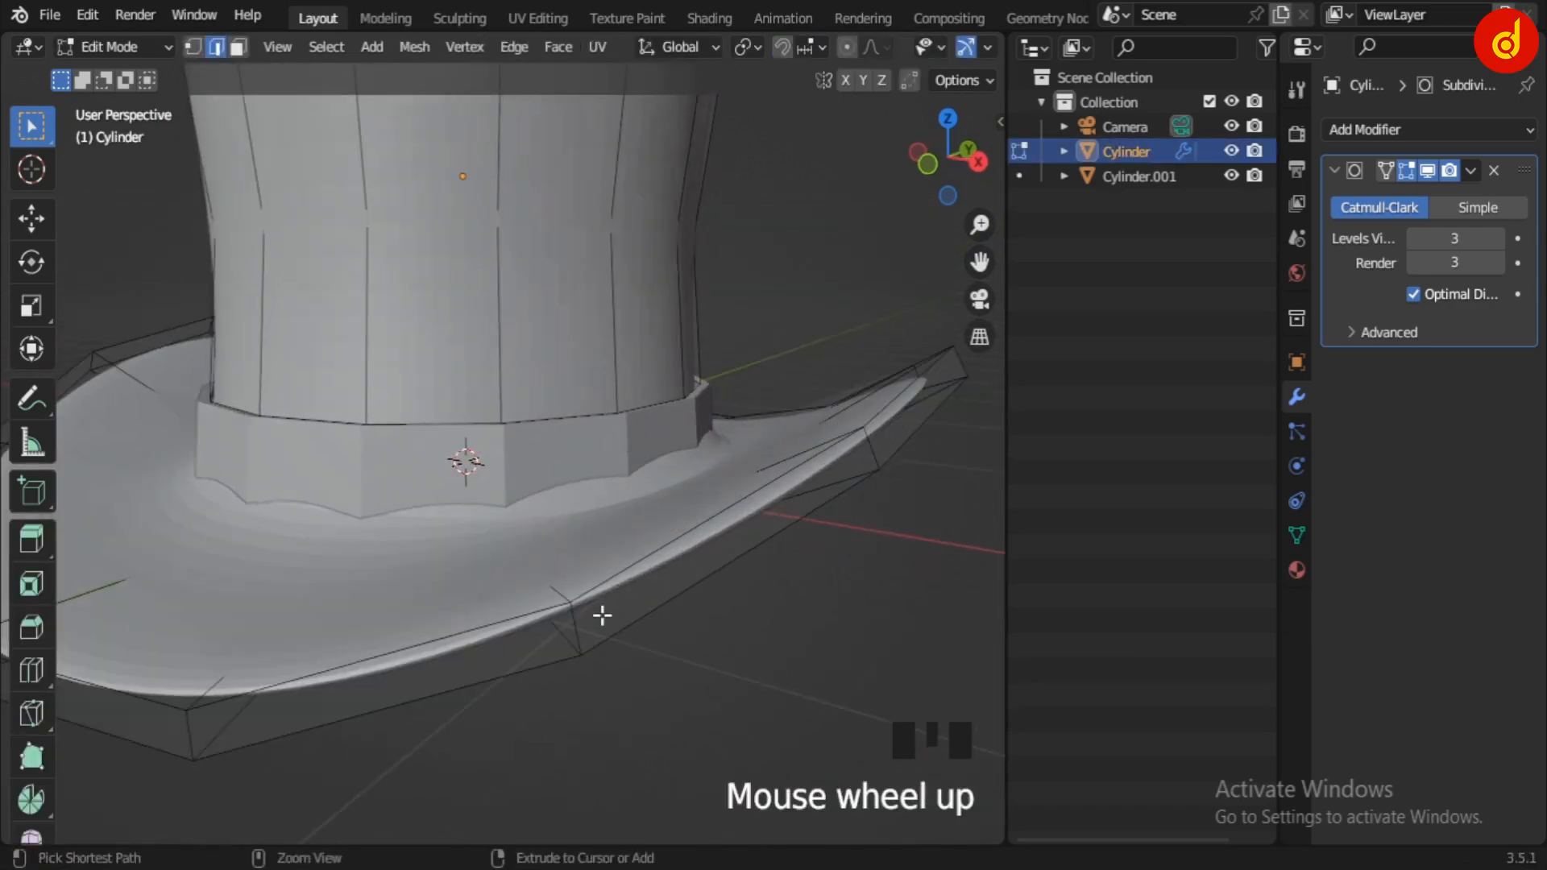
- Try to add a loop cut at the brim's outer rim and undo it
key("ctrl+r")
left_click(584, 631)
key("Tab")
scroll(608, 642, "down", 4)
middle_click_drag(607, 642, 634, 561)
scroll(634, 561, "up", 2)
key("ctrl+z")
key("ctrl+z")
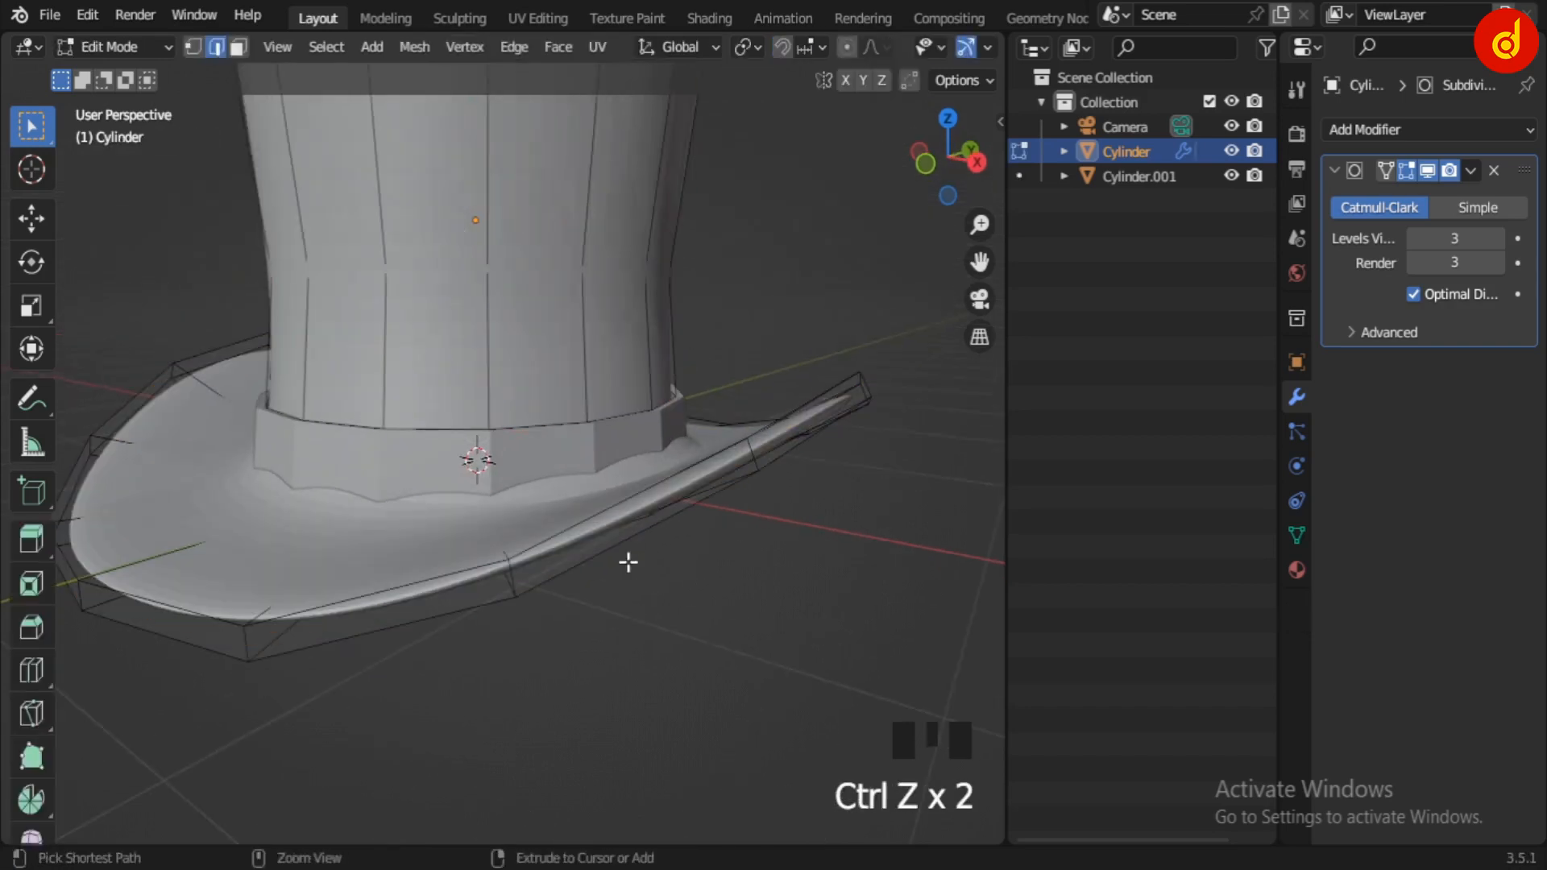
- Select the upper and lower edge loops of the brim's outer rim and try a 2-segment bevel on them
left_click(450, 612, "alt")
scroll(563, 621, "up", 2)
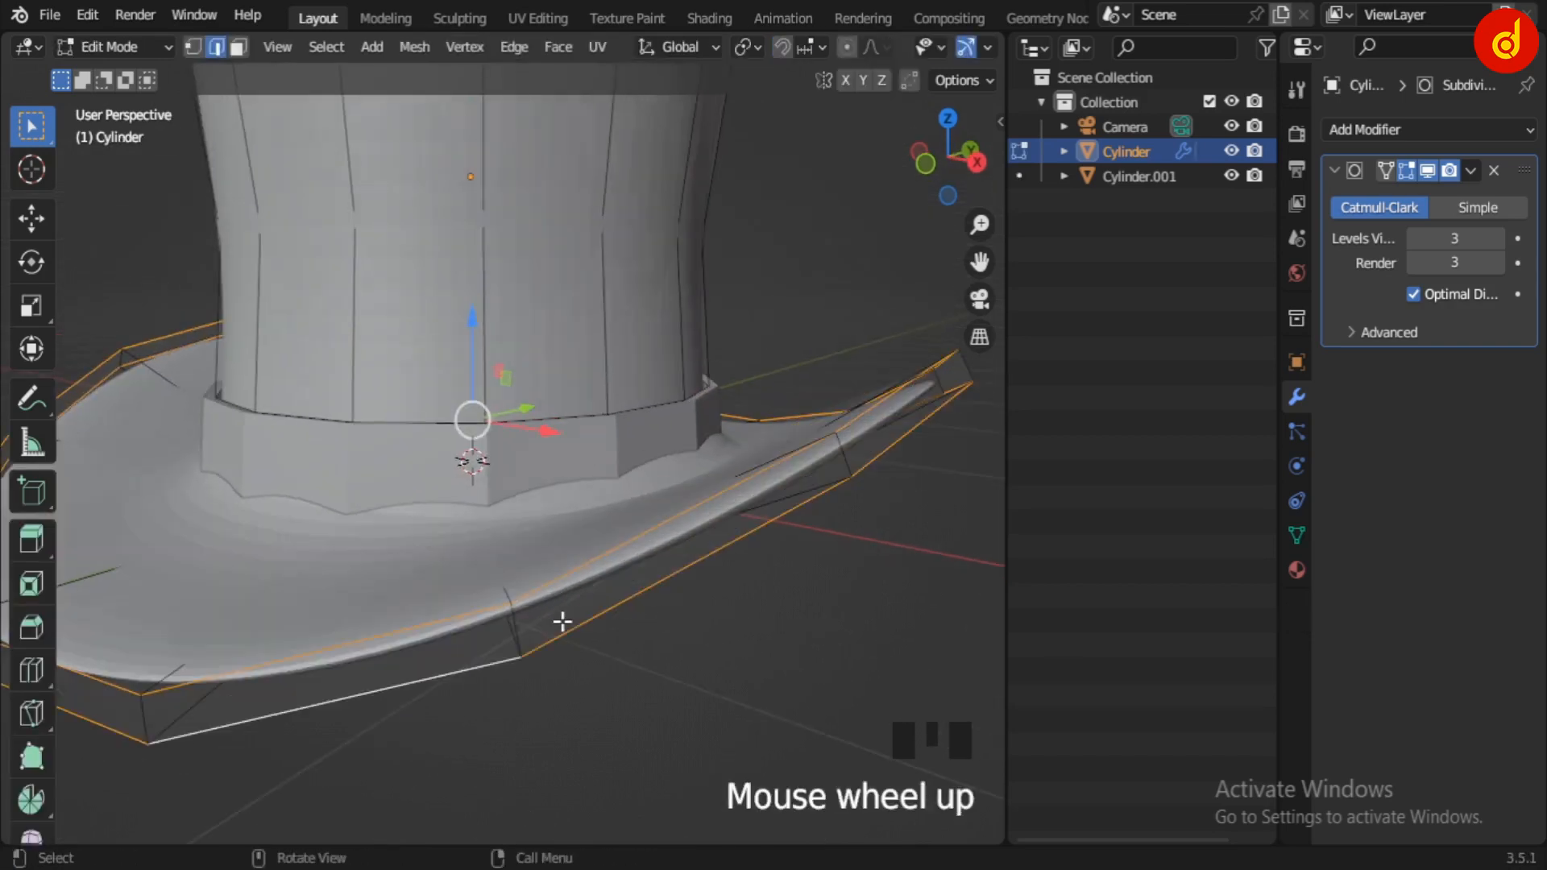
key("ctrl+b")
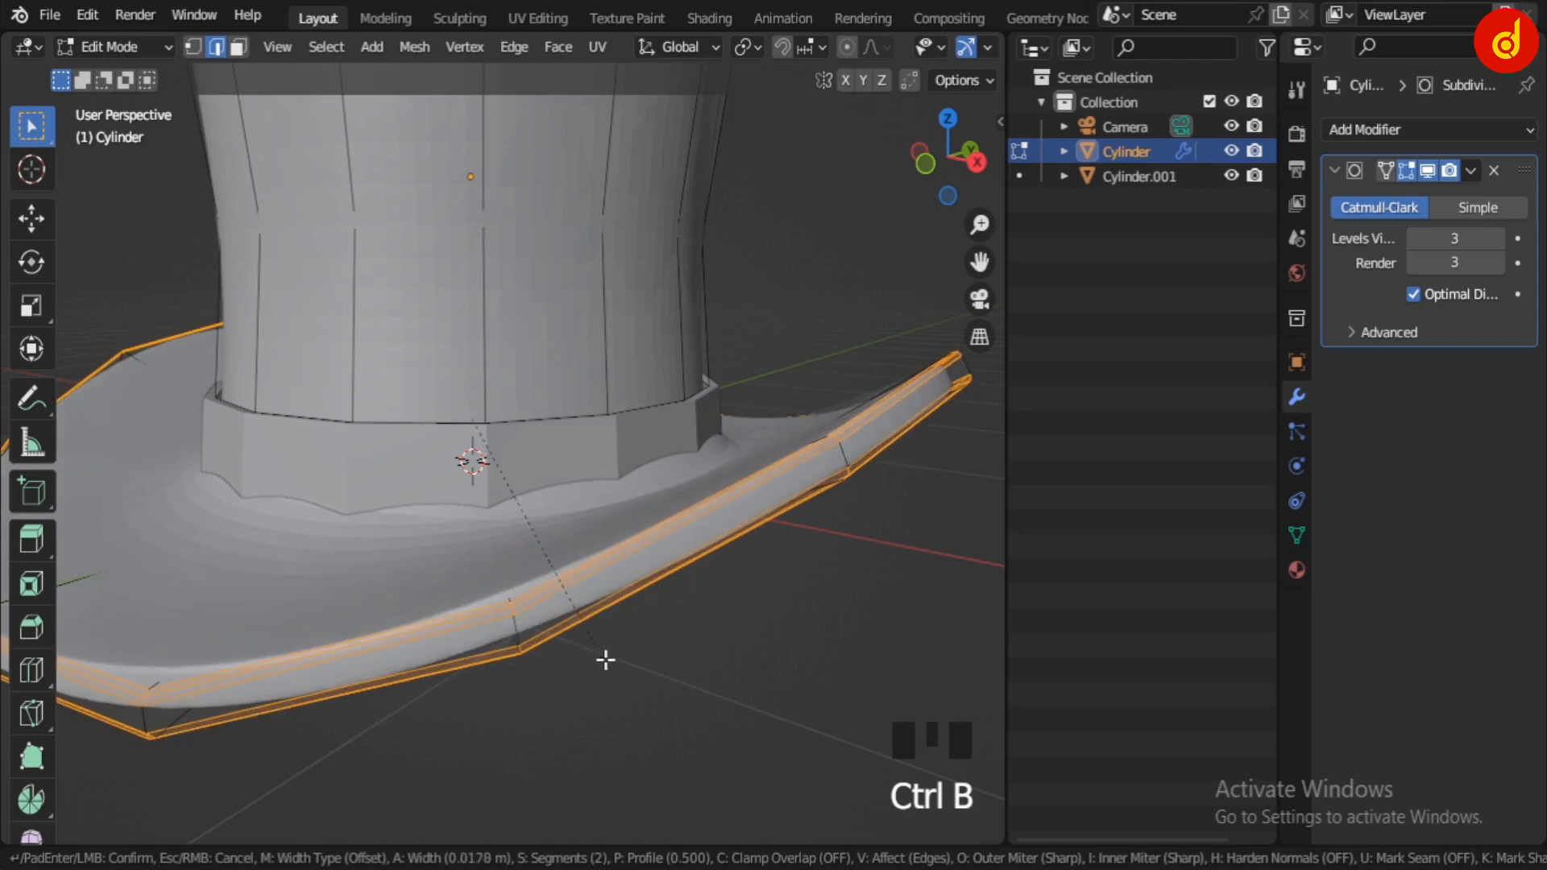
left_click(554, 628)
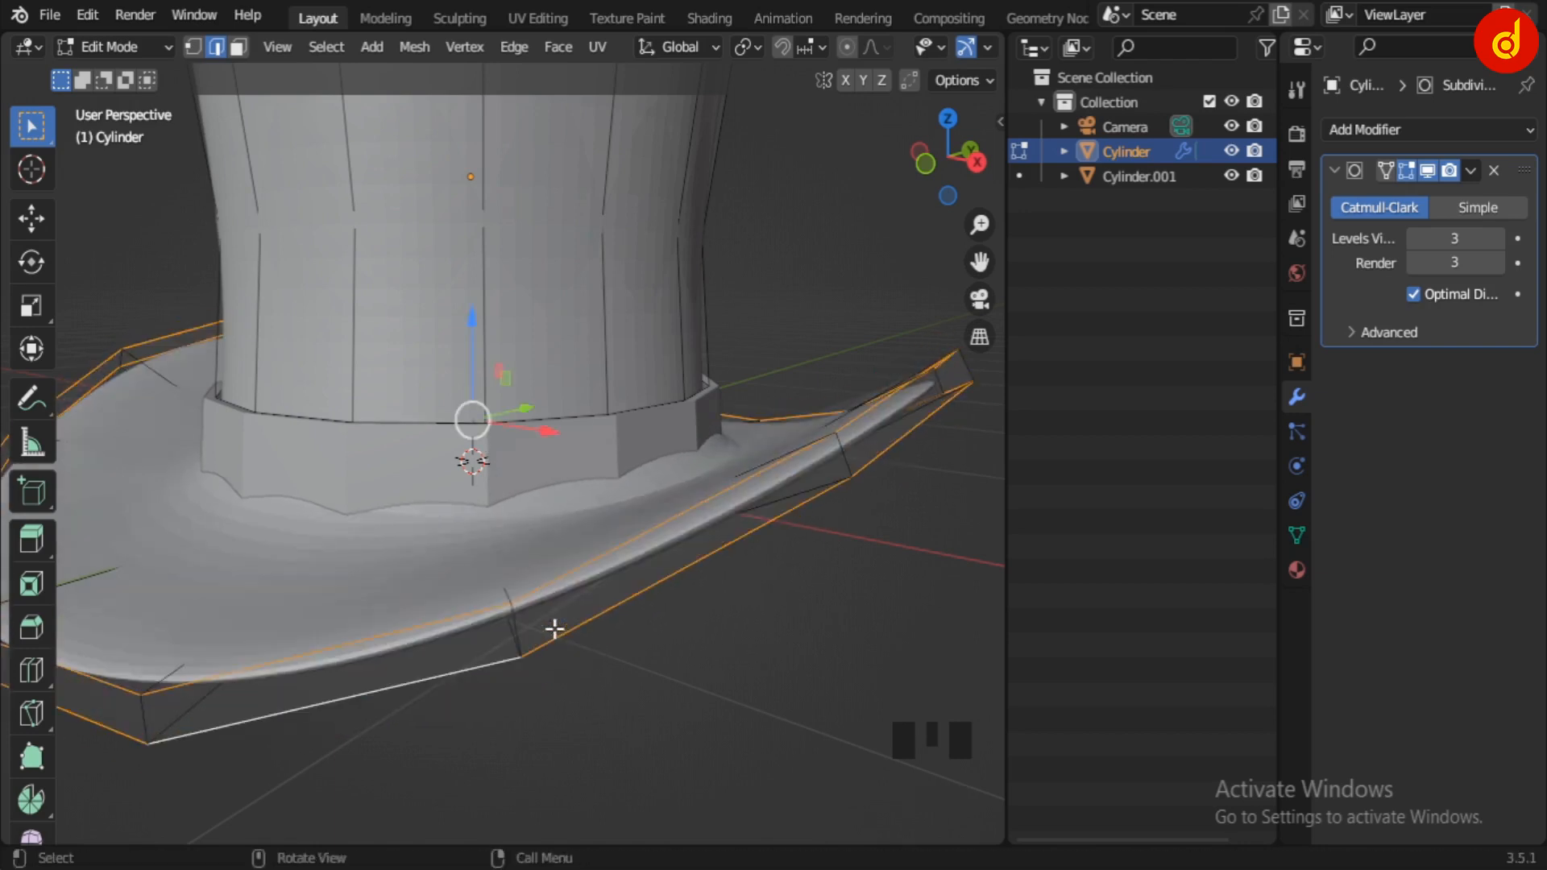
- Return to Object Mode and apply the hat's scale
key("Tab")
key("ctrl+a")
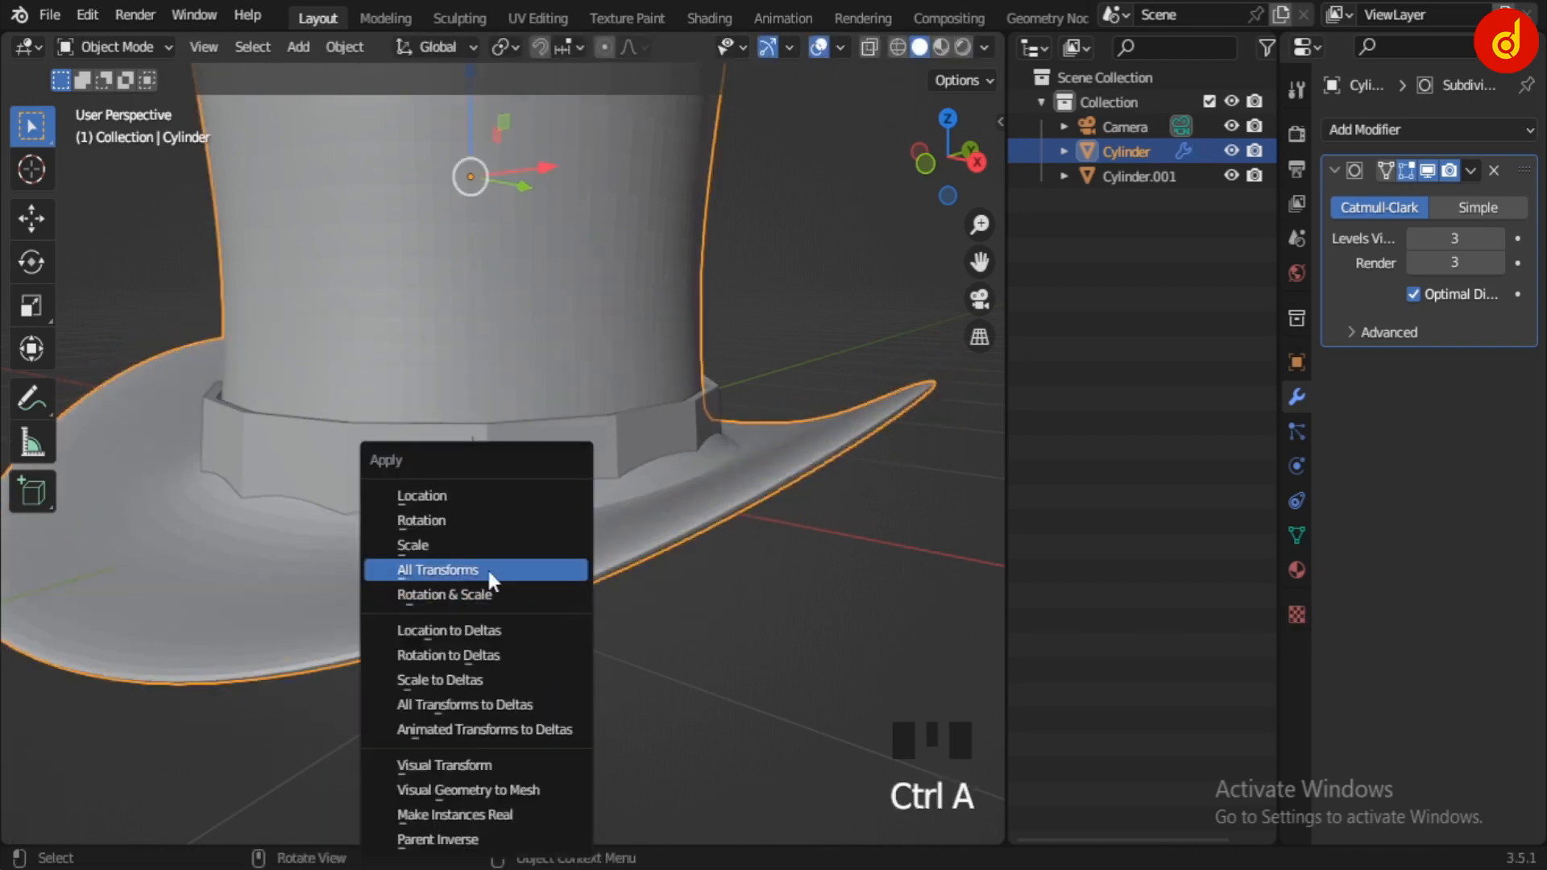
left_click(427, 541)
- Bevel the selected upper and lower rim loops of the brim with 2 segments and return to Object Mode
middle_click_drag(529, 607, 581, 629)
scroll(779, 640, "up", 2)
middle_click_drag(780, 639, 750, 569)
scroll(753, 573, "up", 2)
key("Tab")
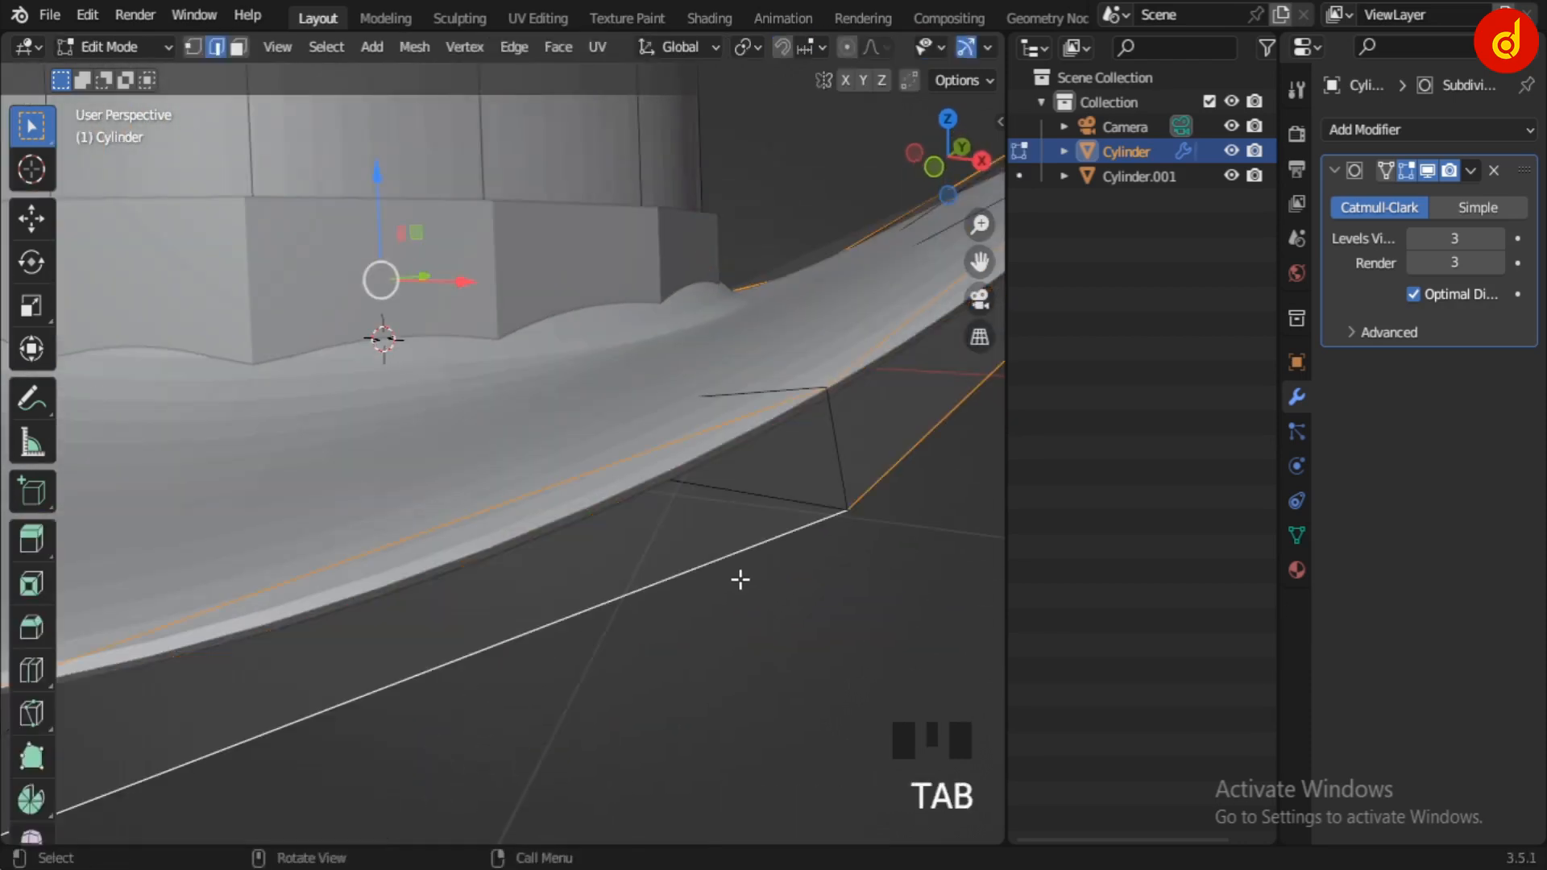
key("ctrl+b")
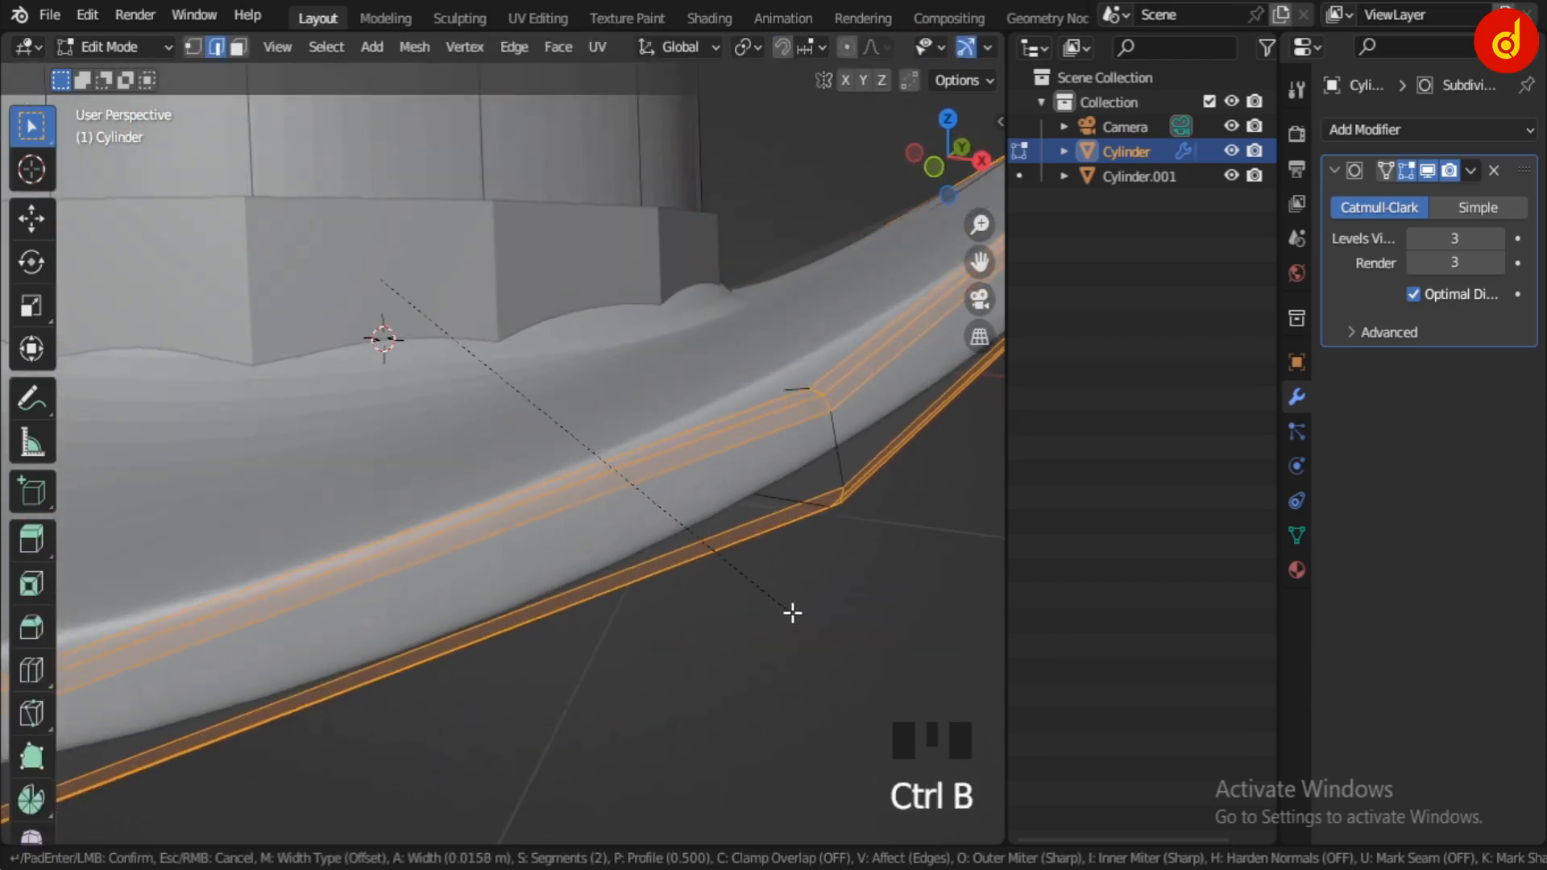
left_click(822, 663)
key("Tab")
scroll(825, 613, "down", 5)
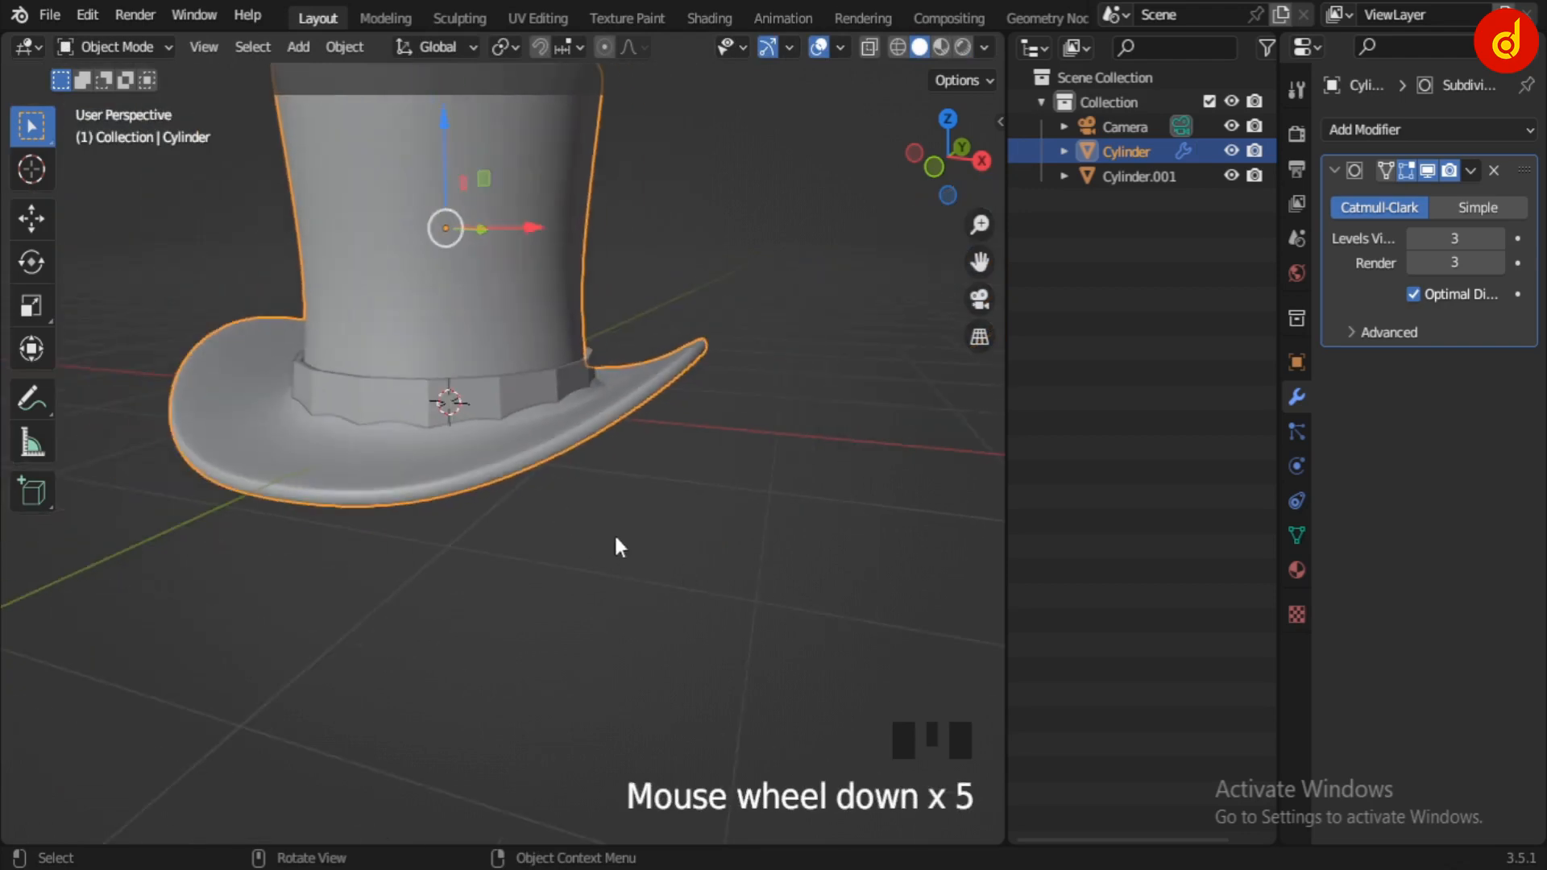
- Apply Shade Smooth to the hat object
scroll(606, 562, "up", 1)
middle_click_drag(607, 569, 673, 580)
scroll(663, 569, "up", 2)
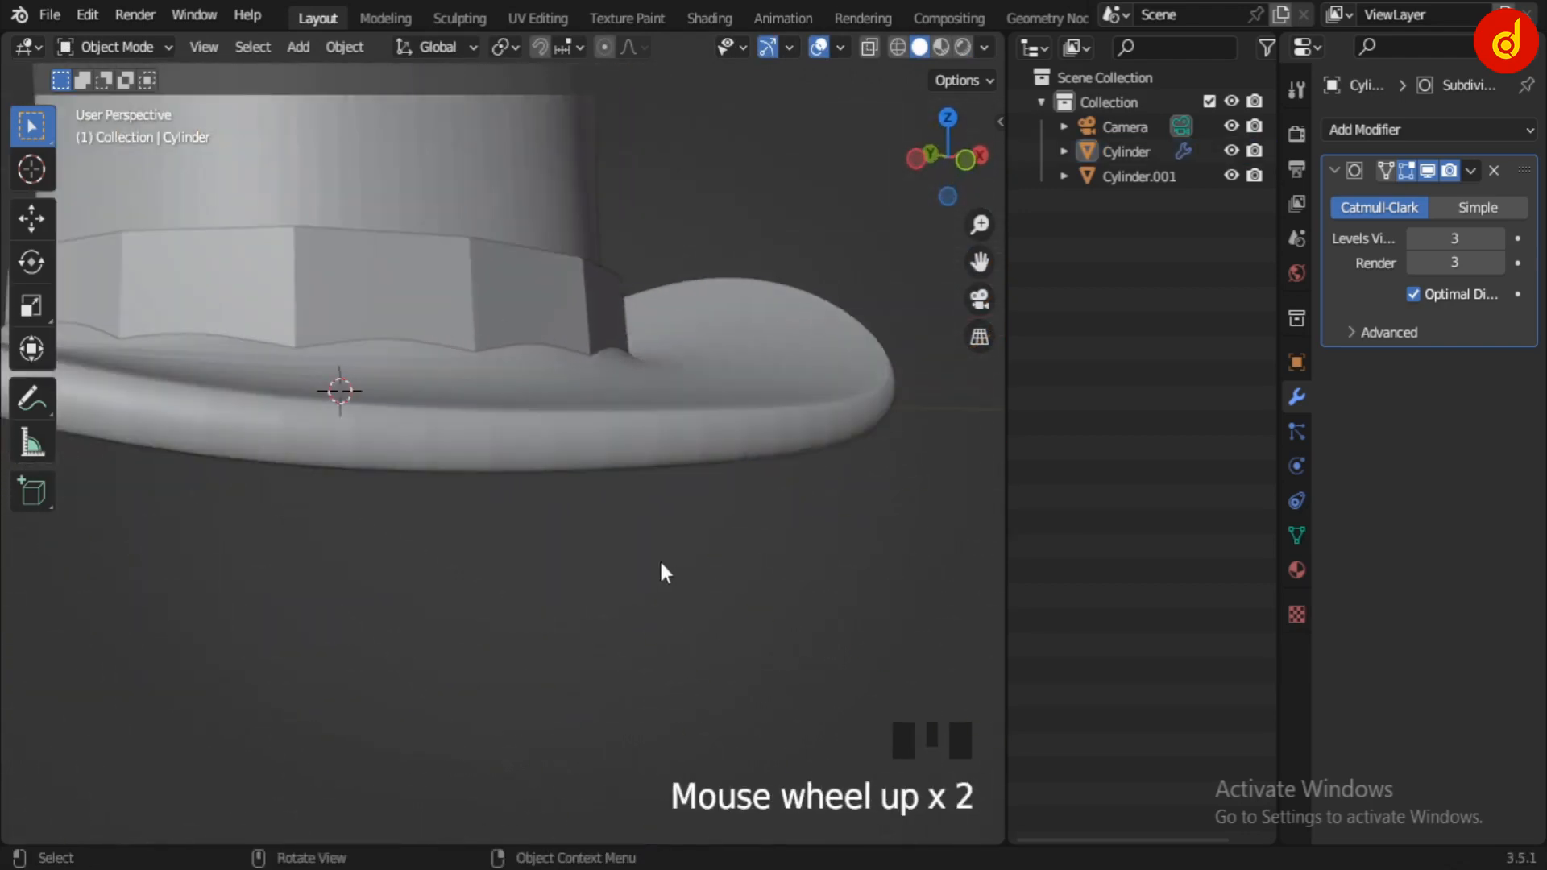
left_click(637, 439)
right_click(636, 439)
left_click(581, 348)
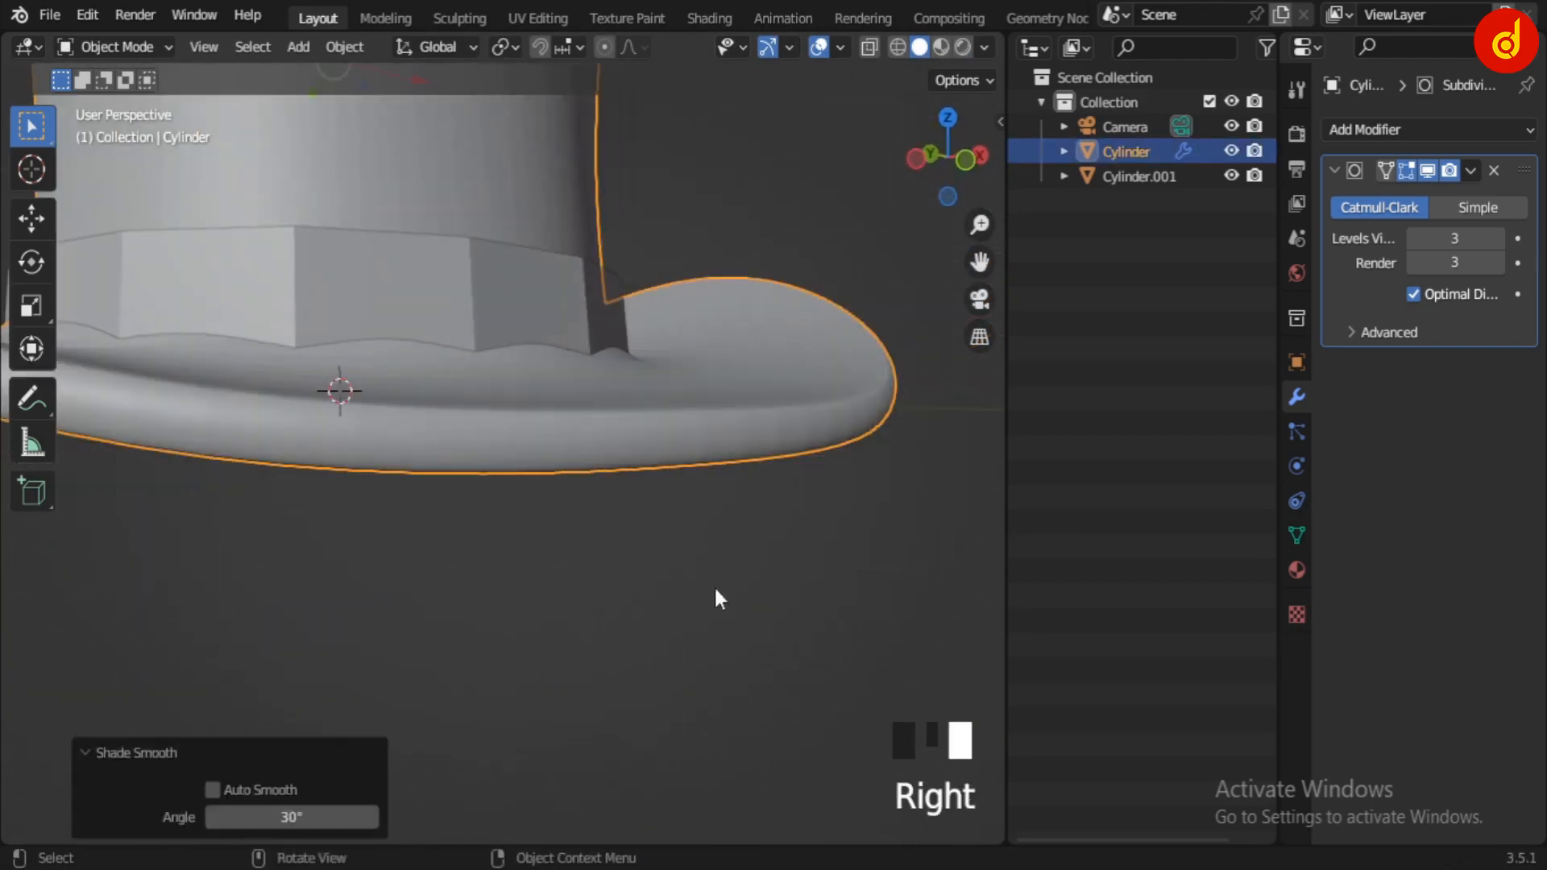
left_click(701, 581)
- Select the band object and hide it in the viewport
scroll(655, 574, "down", 3)
scroll(656, 574, "up", 1)
scroll(602, 511, "up", 1)
left_click(544, 387)
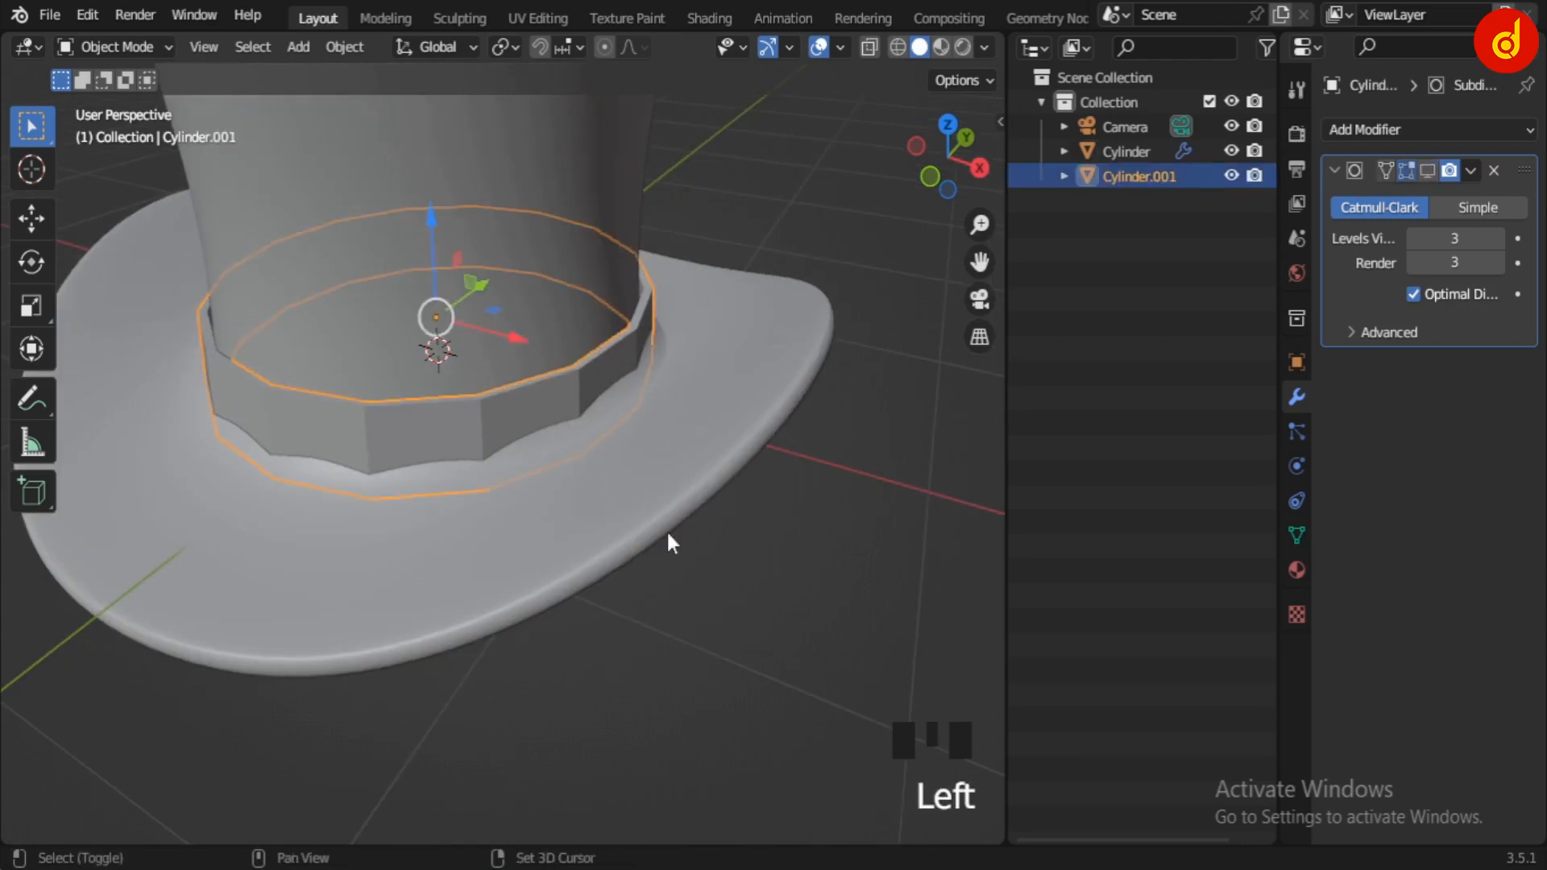
middle_click_drag(665, 529, 668, 596, "shift")
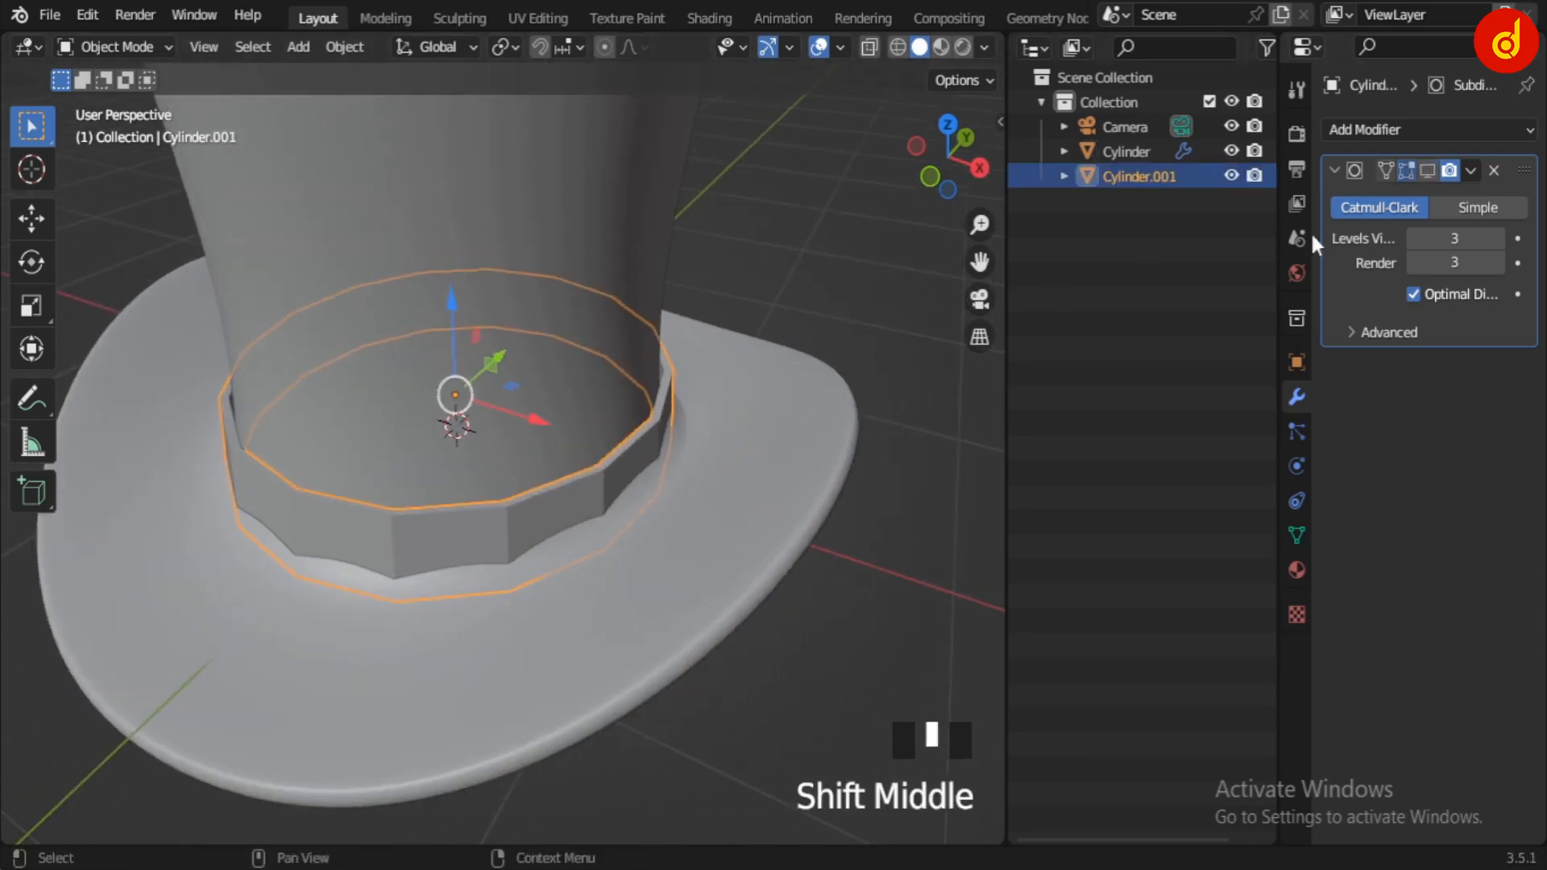
left_click(740, 557)
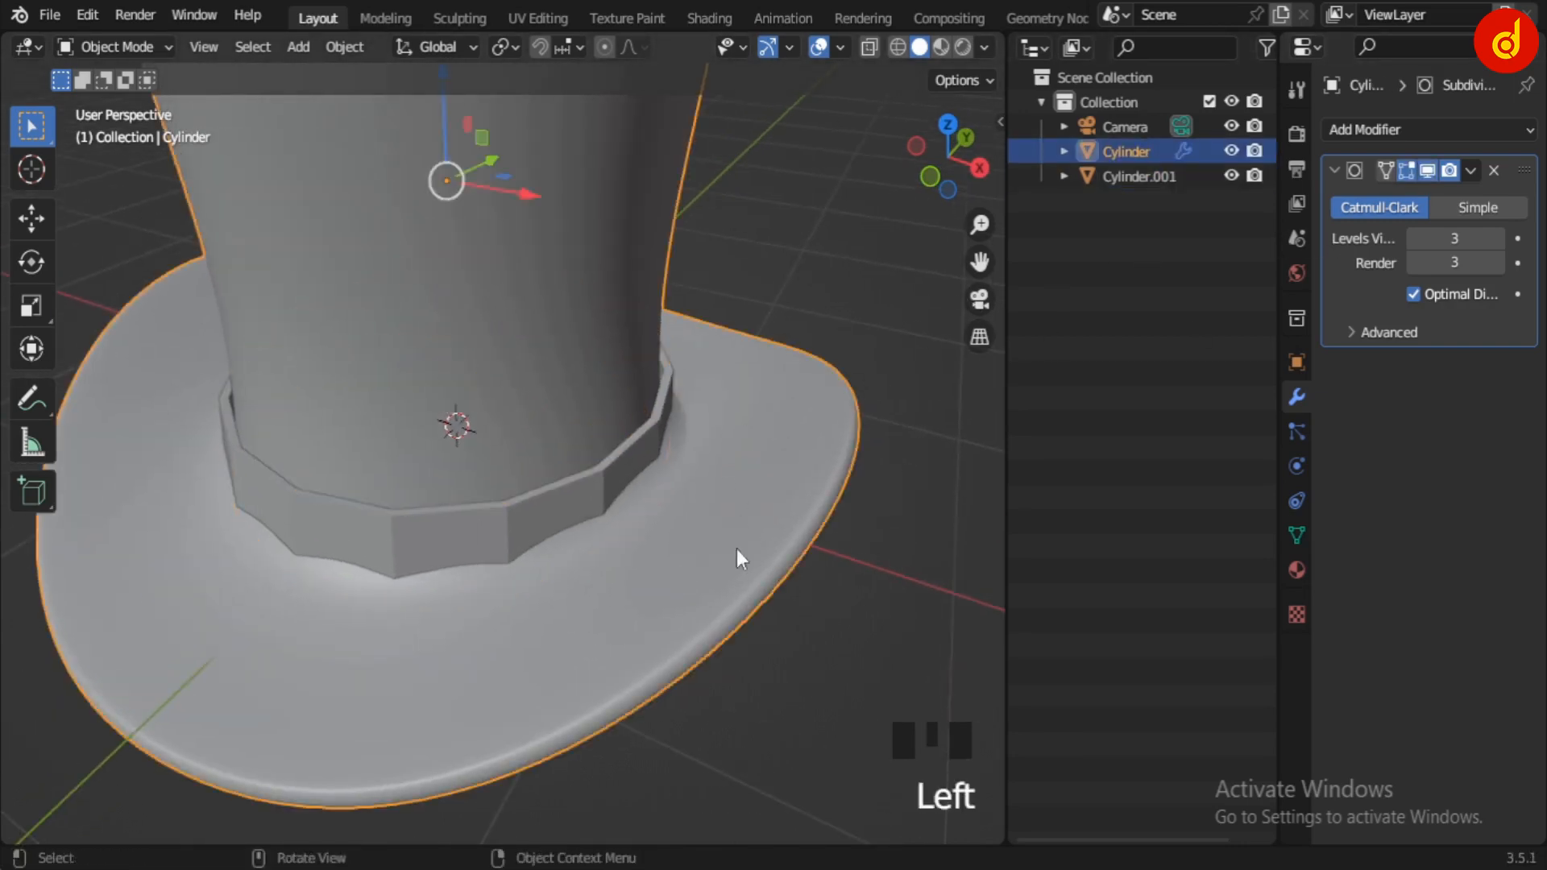
left_click(509, 530)
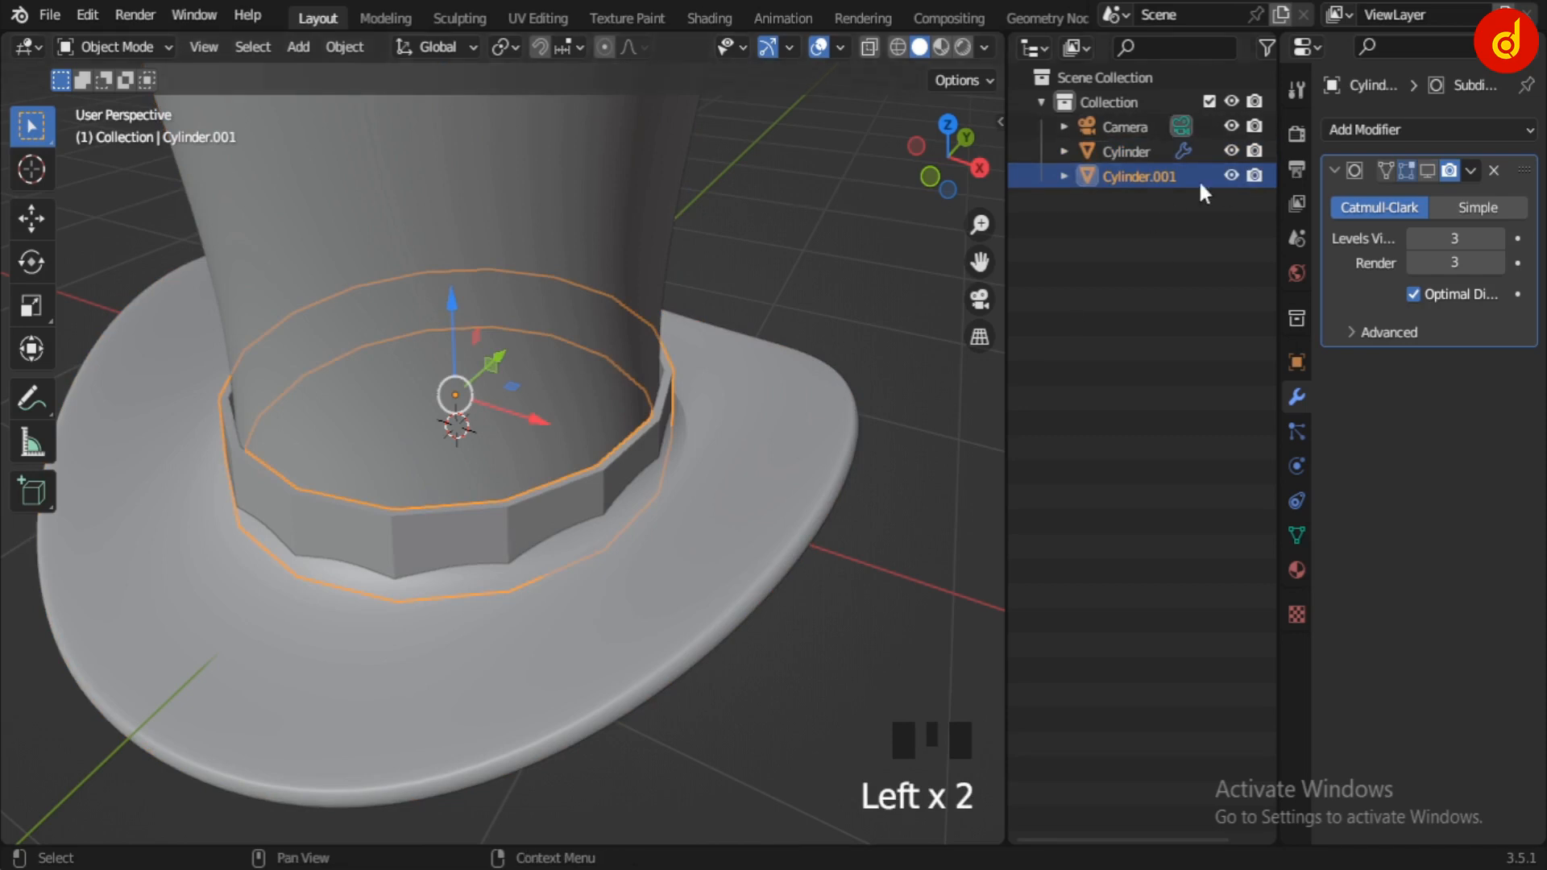
left_click(1231, 175)
- In the hat's Edit Mode, hide the subdivision display and select the edge loop where the crown meets the brim
left_click(625, 414)
mouse_move(626, 414)
middle_mouse_down()
mouse_move(770, 340)
mouse_move(619, 389)
middle_mouse_up()
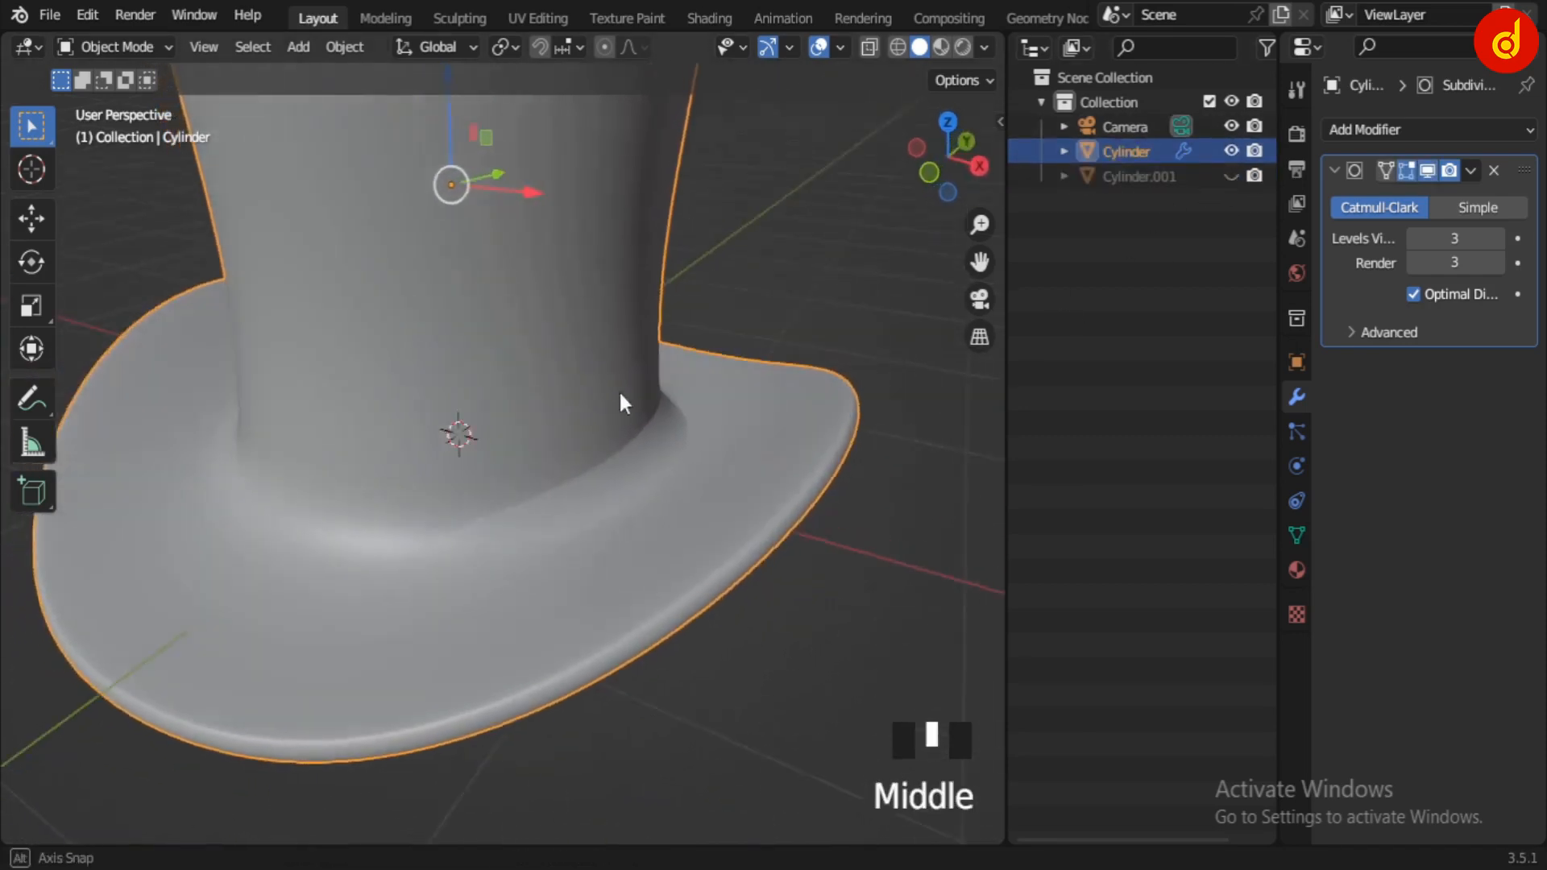
scroll(621, 395, "up", 2)
key("Tab")
left_click(1427, 171)
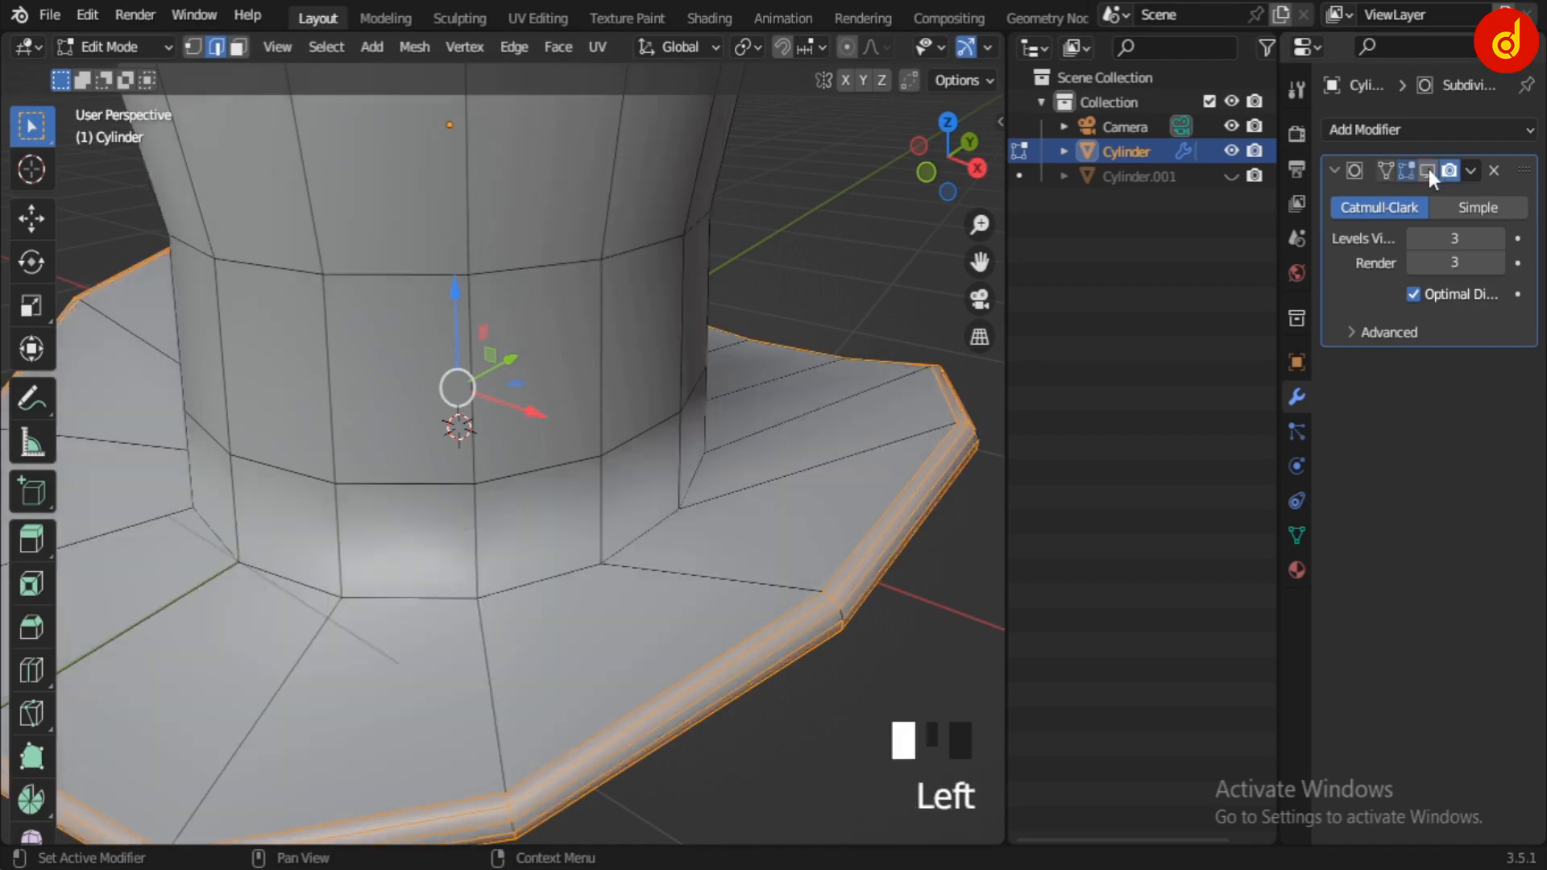
middle_click_drag(664, 551, 675, 505, "shift")
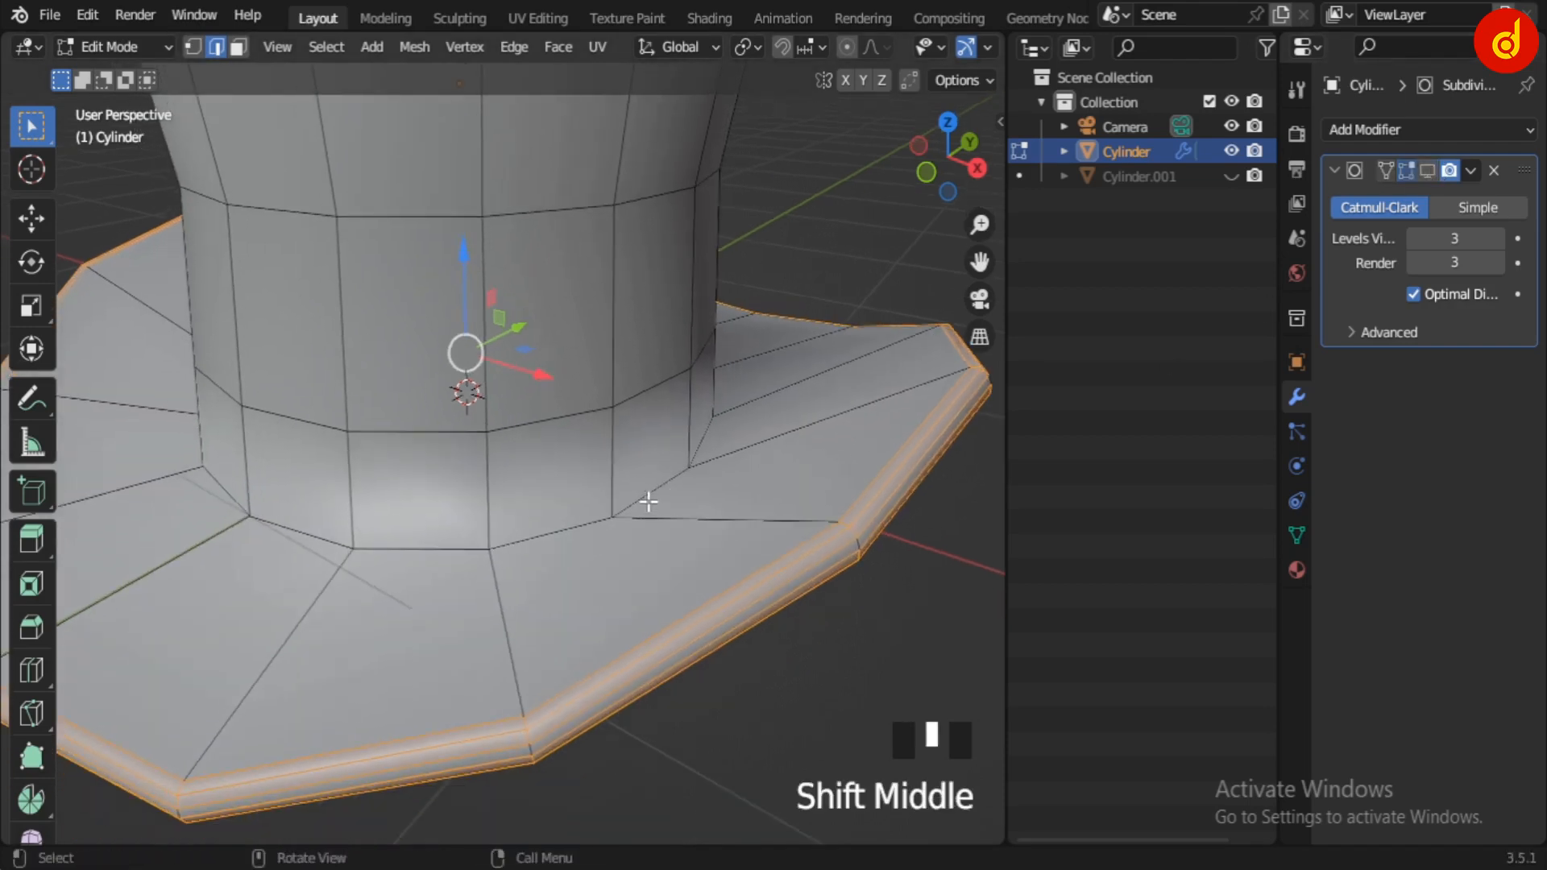
left_click(635, 497, "alt")
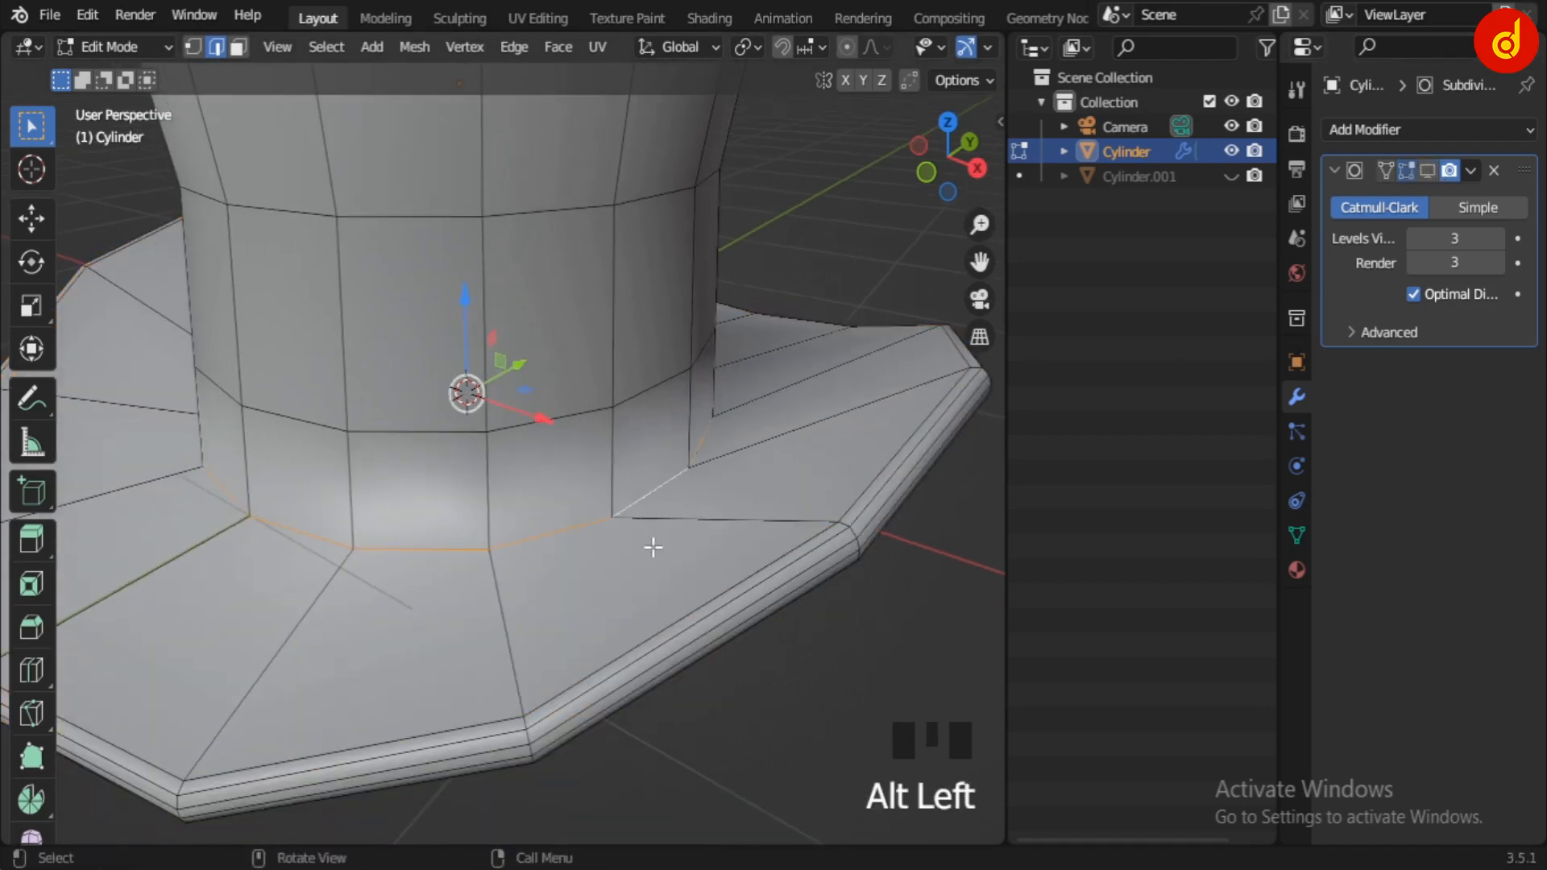
- Try a 2-segment bevel on the crown-to-brim edge loop, cancel it and show the subdivision in the viewport again
key("ctrl+b")
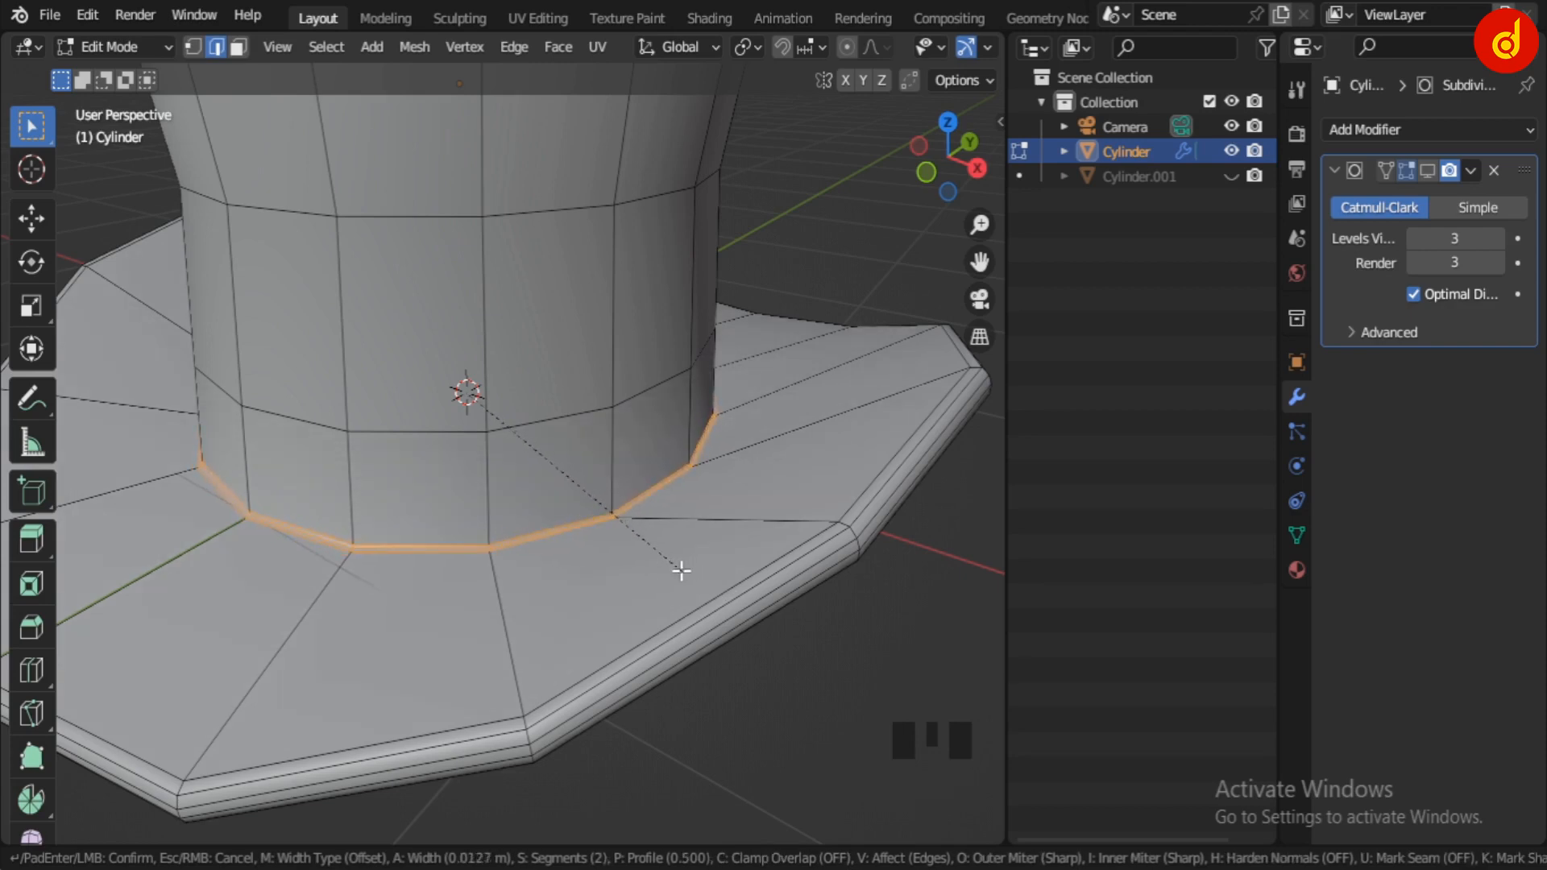
key("Escape")
left_click(1428, 169)
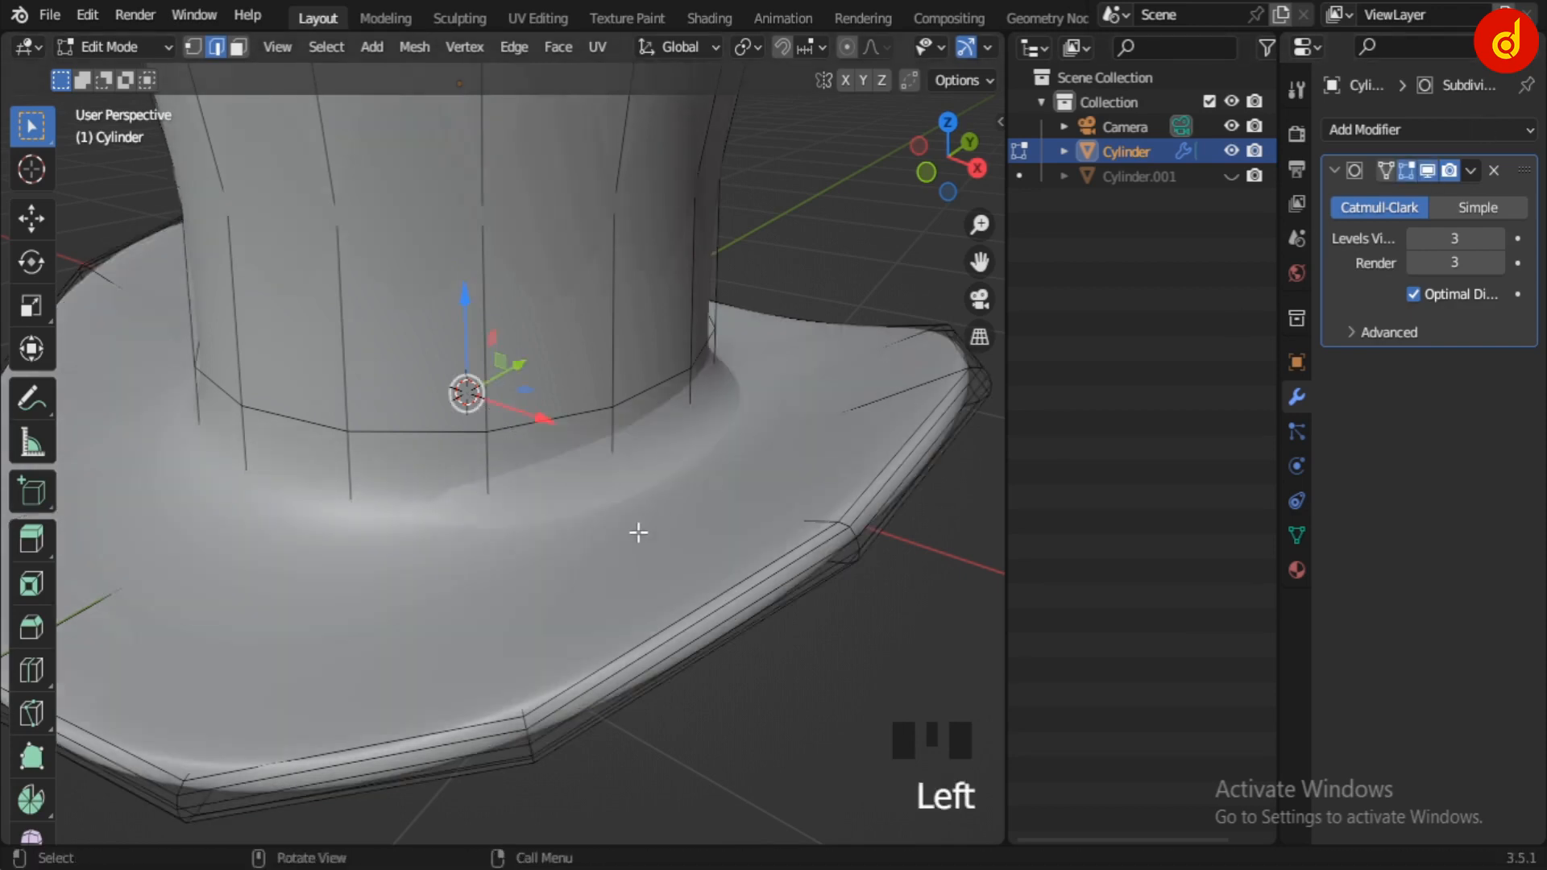
- Try another 2-segment bevel on the crown-to-brim edge loop with the subdivision displayed, and check the hat's underside
key("ctrl+b")
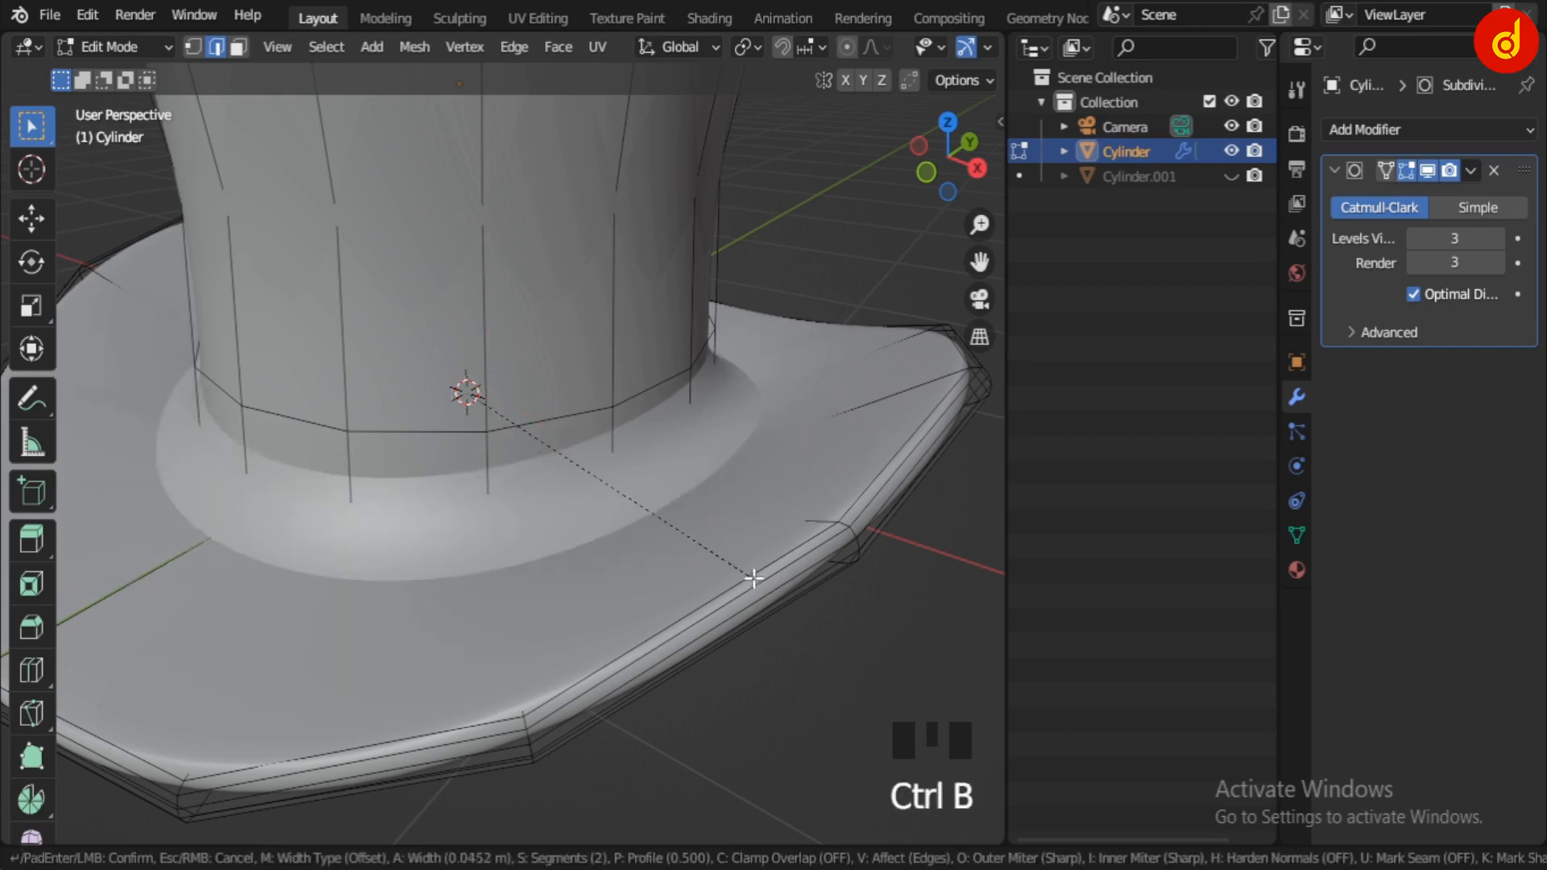
left_click(656, 542)
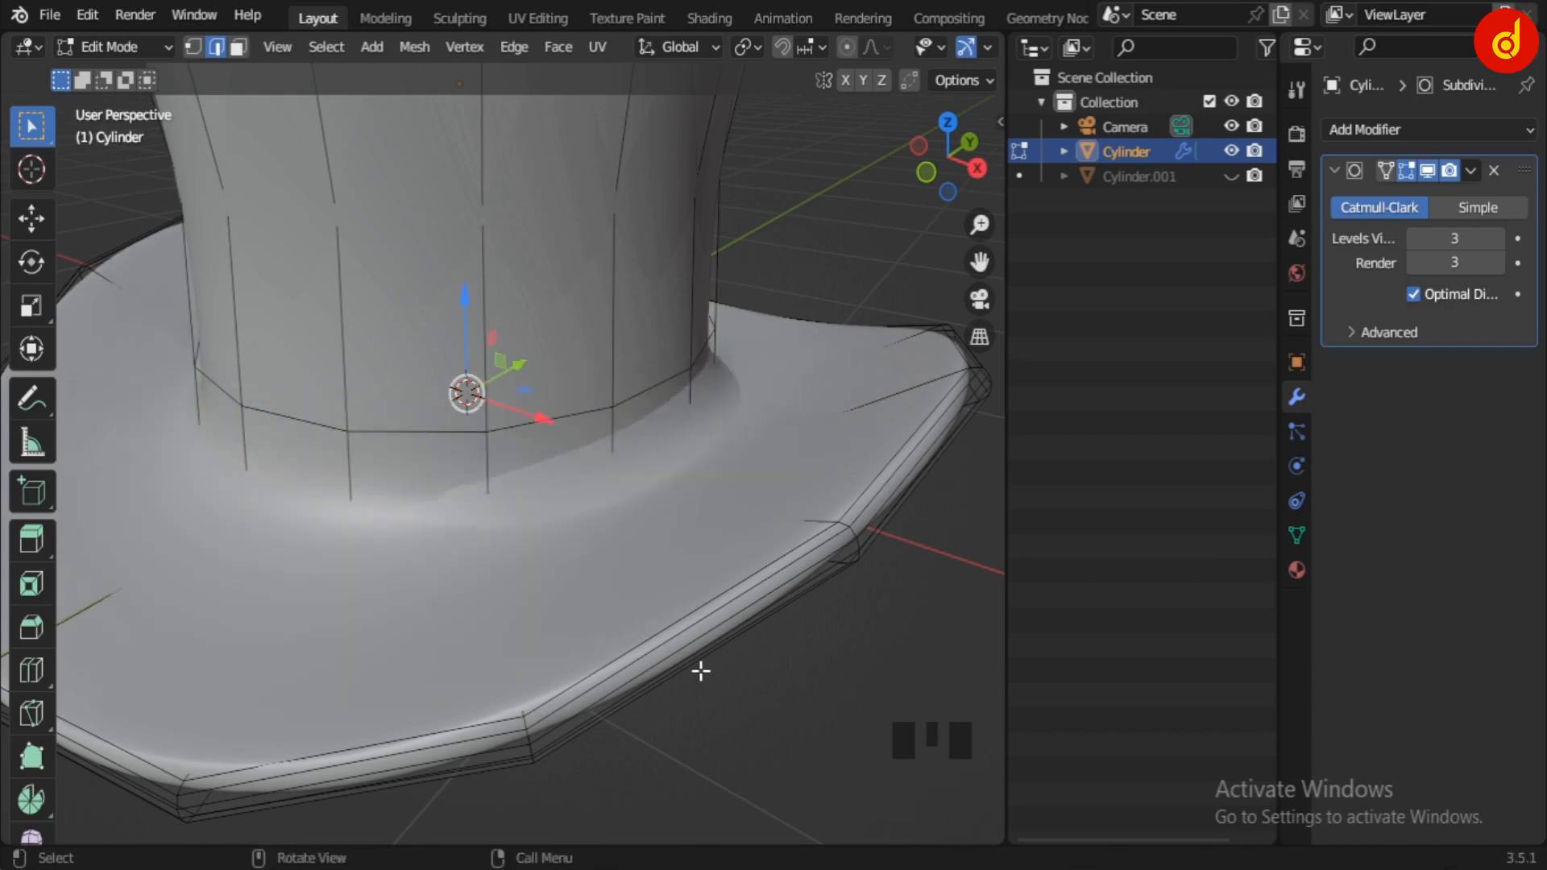
middle_click_drag(700, 670, 765, 468)
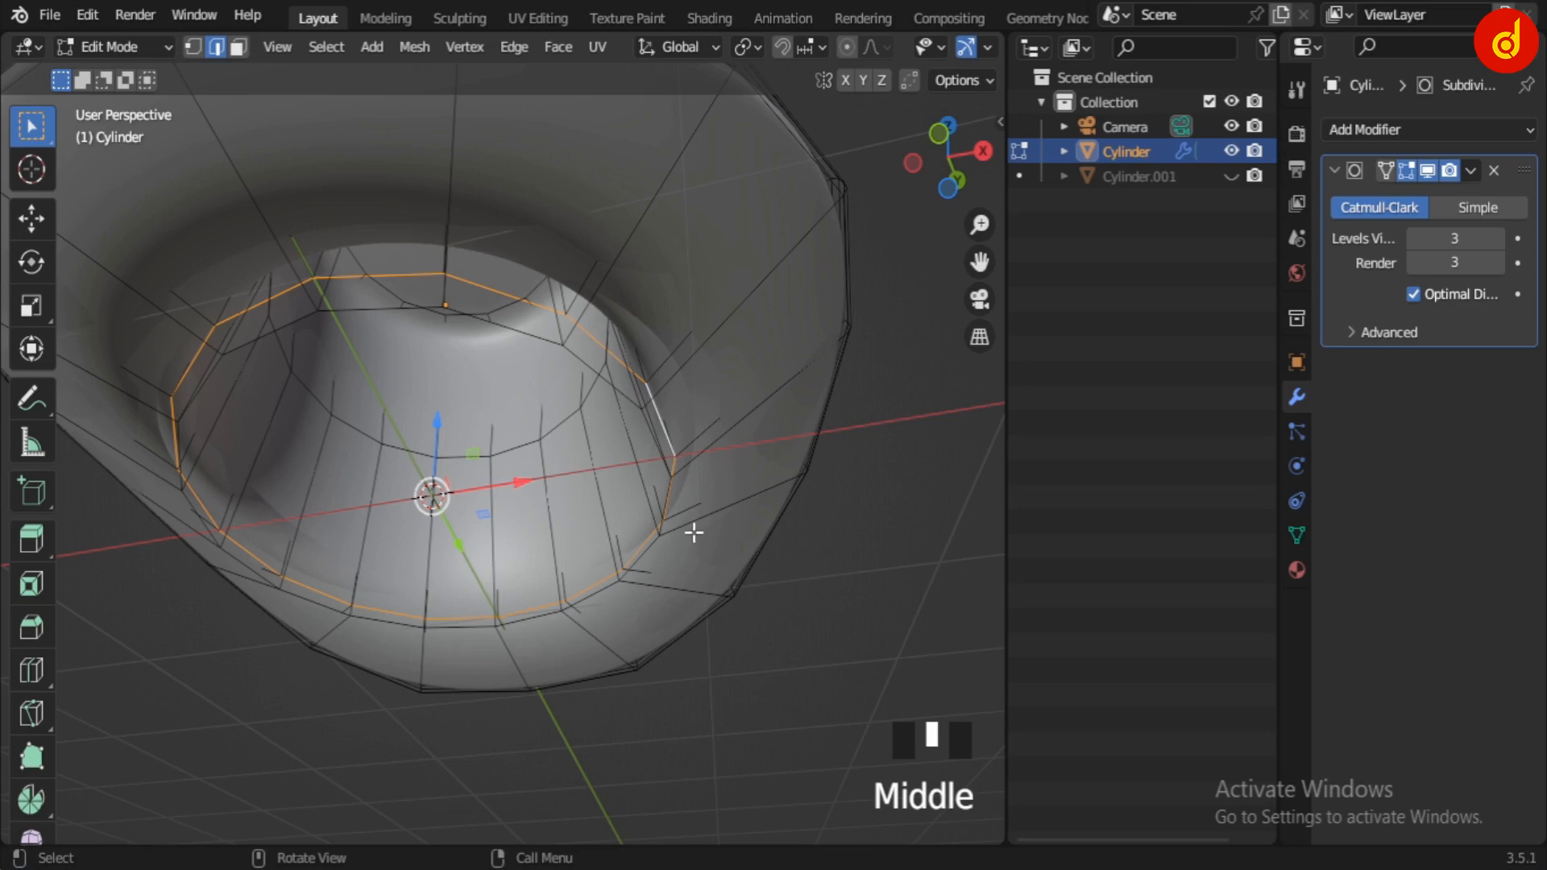
scroll(694, 532, "up", 2)
key("Tab")
key("Tab")
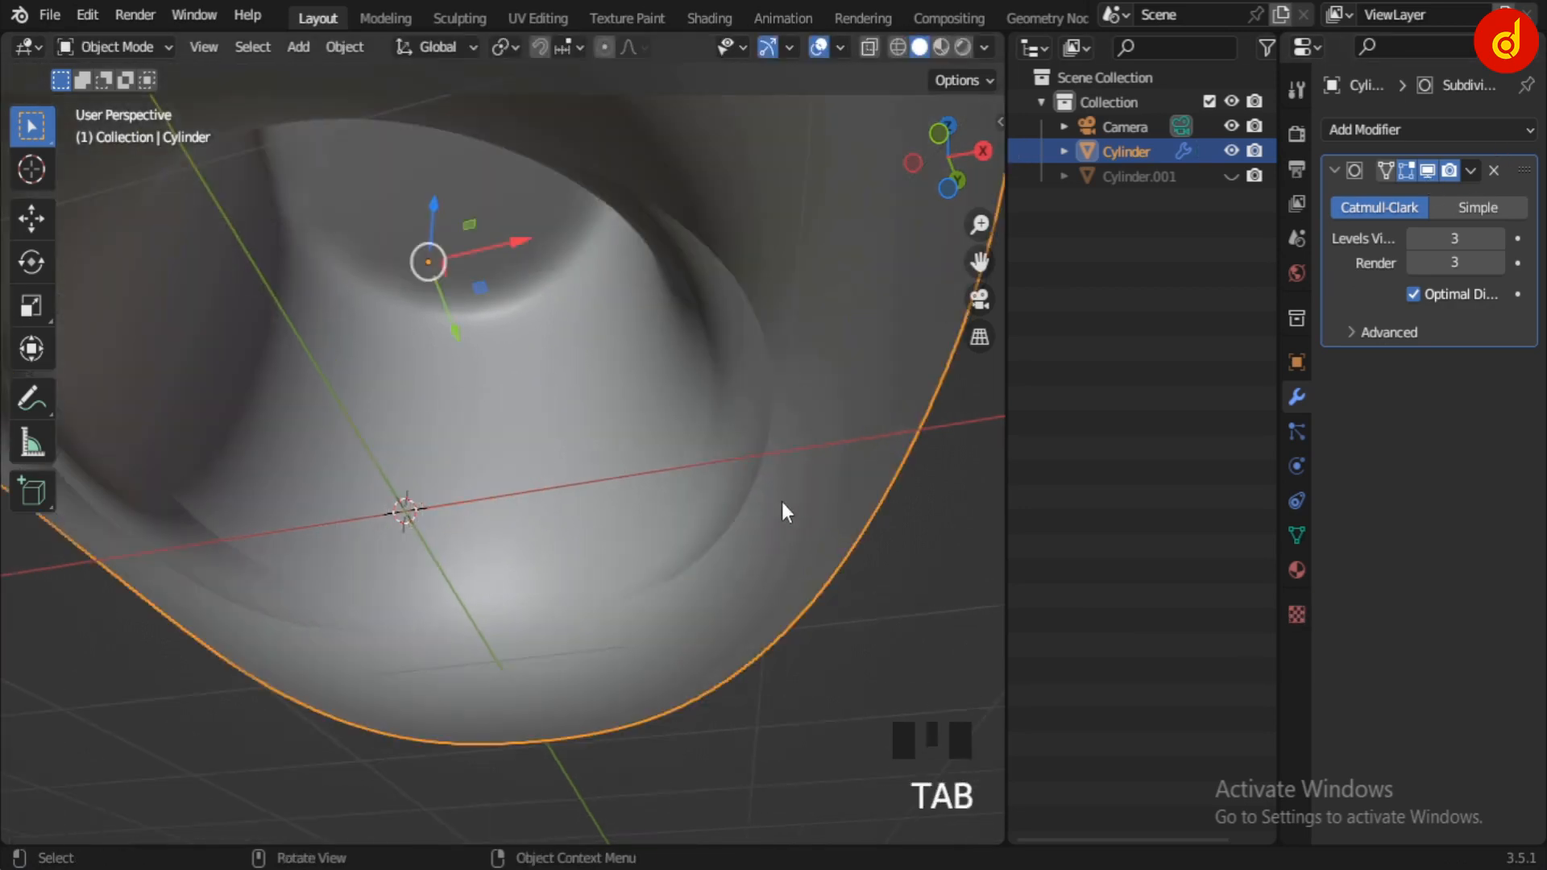
- Hide the subdivision display, select the edge loop around the hat's inner opening on the underside and scale it down
left_click(1432, 170)
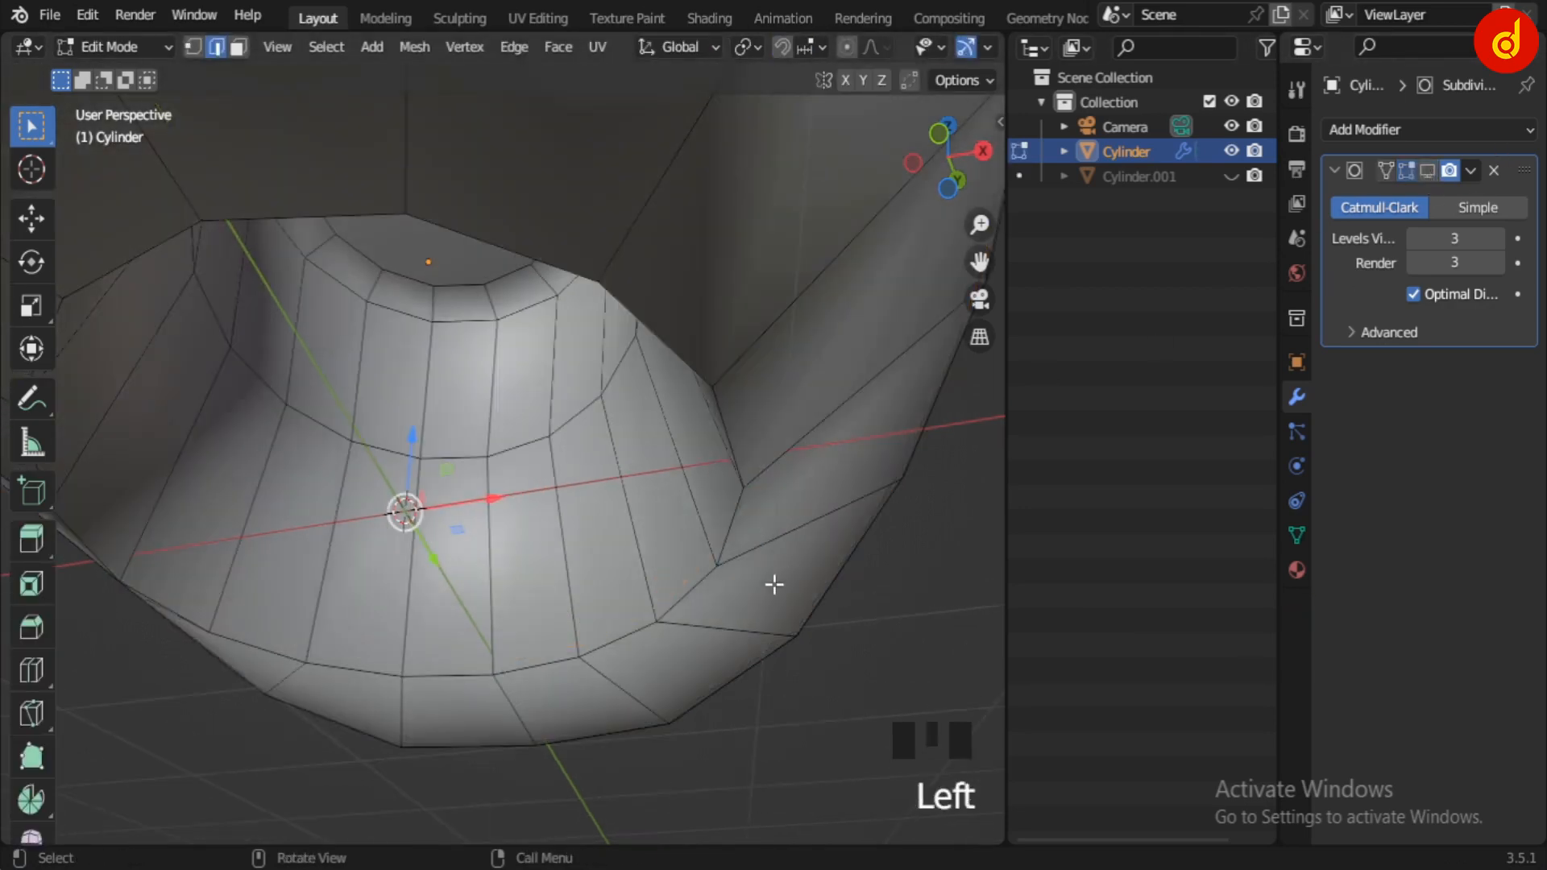
left_click(701, 584, "alt")
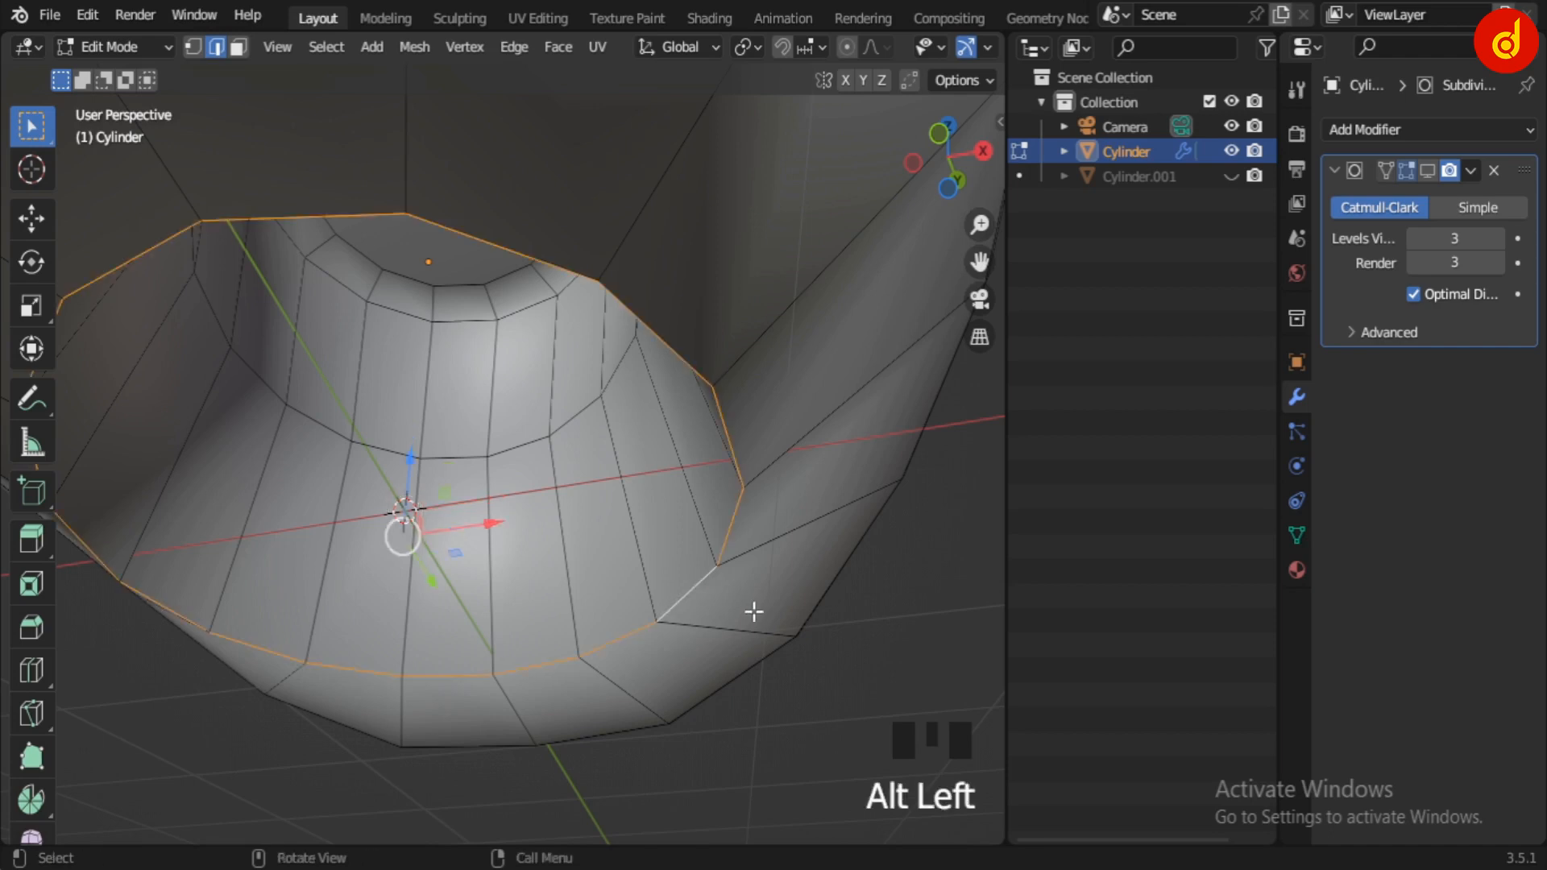
scroll(766, 632, "down", 2)
middle_click_drag(777, 649, 804, 556)
key("s")
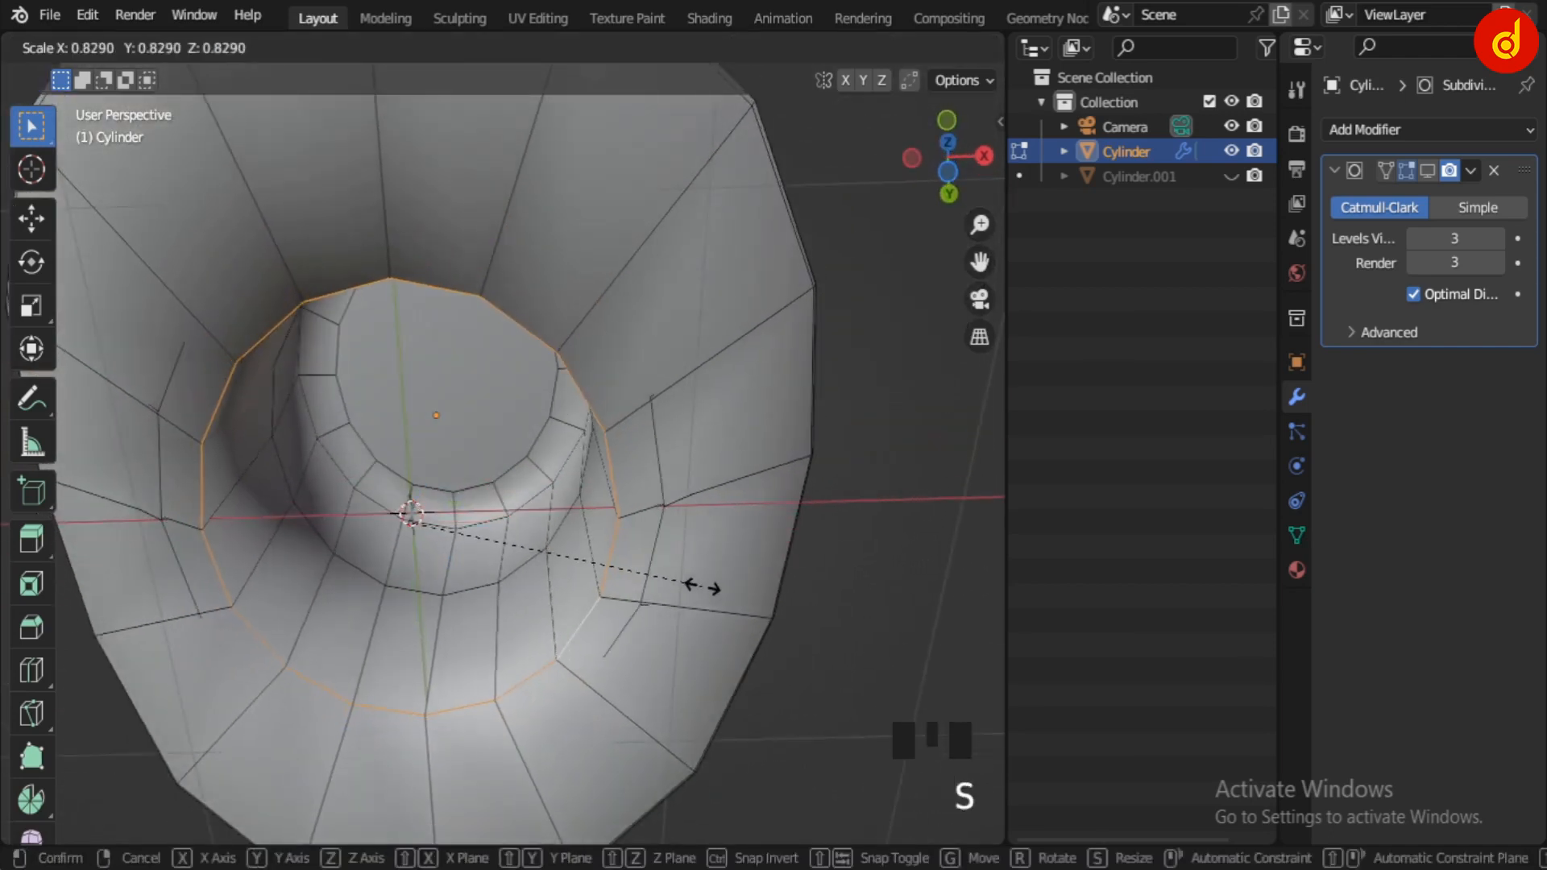
left_click(724, 587)
- Select the outer edge loop where the crown meets the brim
mouse_move(719, 587)
middle_mouse_down()
mouse_move(647, 664)
mouse_move(740, 584)
middle_mouse_up()
left_click(640, 520, "alt")
middle_click_drag(641, 519, 766, 542)
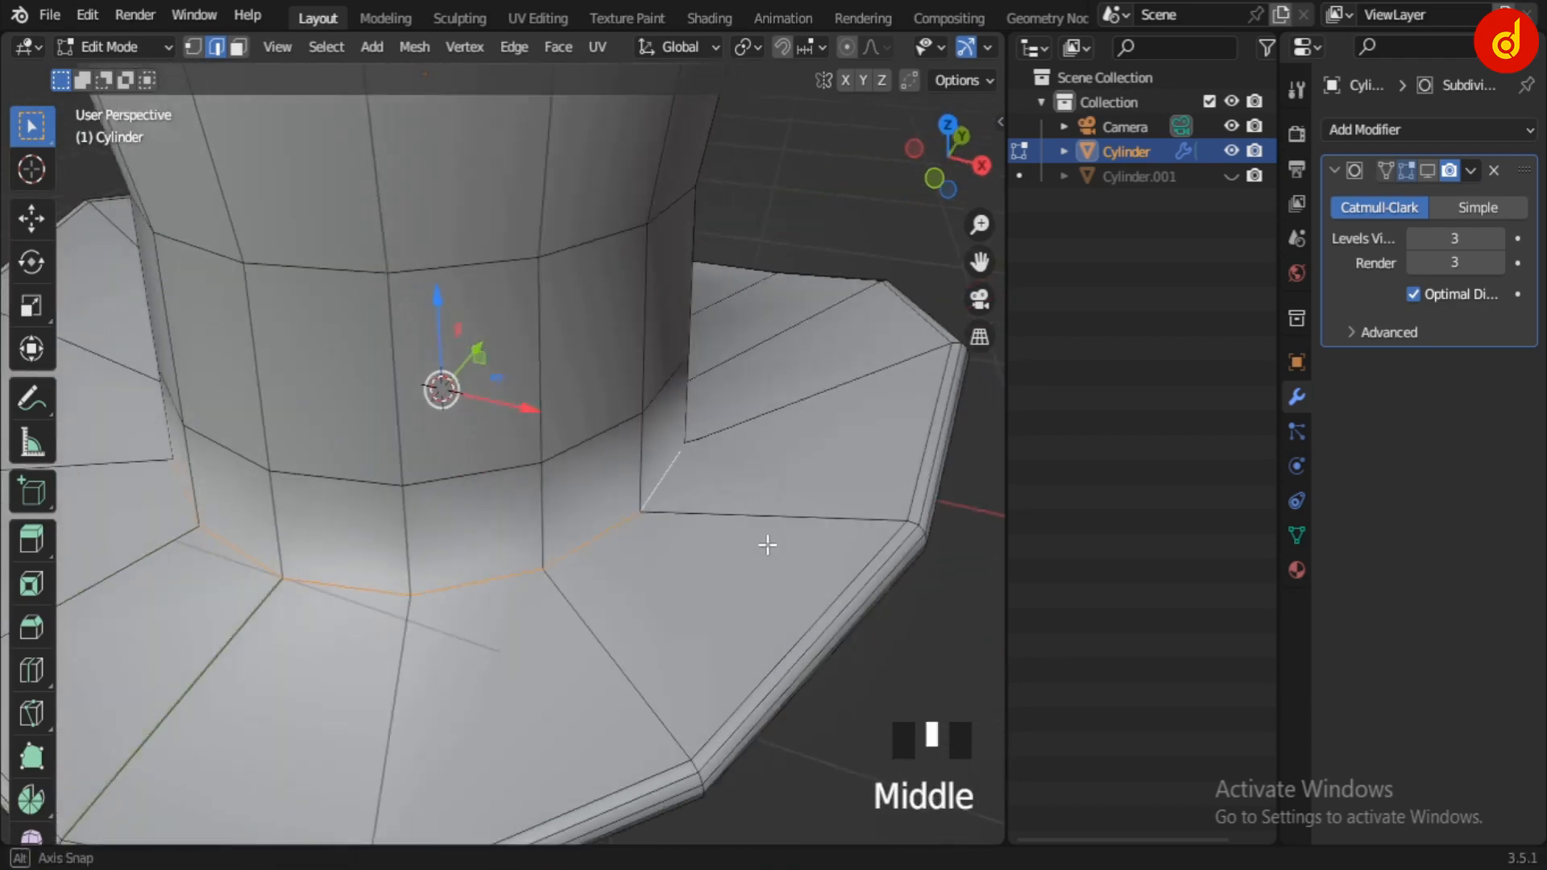
- Try a 2-segment bevel on the outer crown-to-brim loop with subdivision shown, cancel it and hide the subdivision again
left_click(1427, 170)
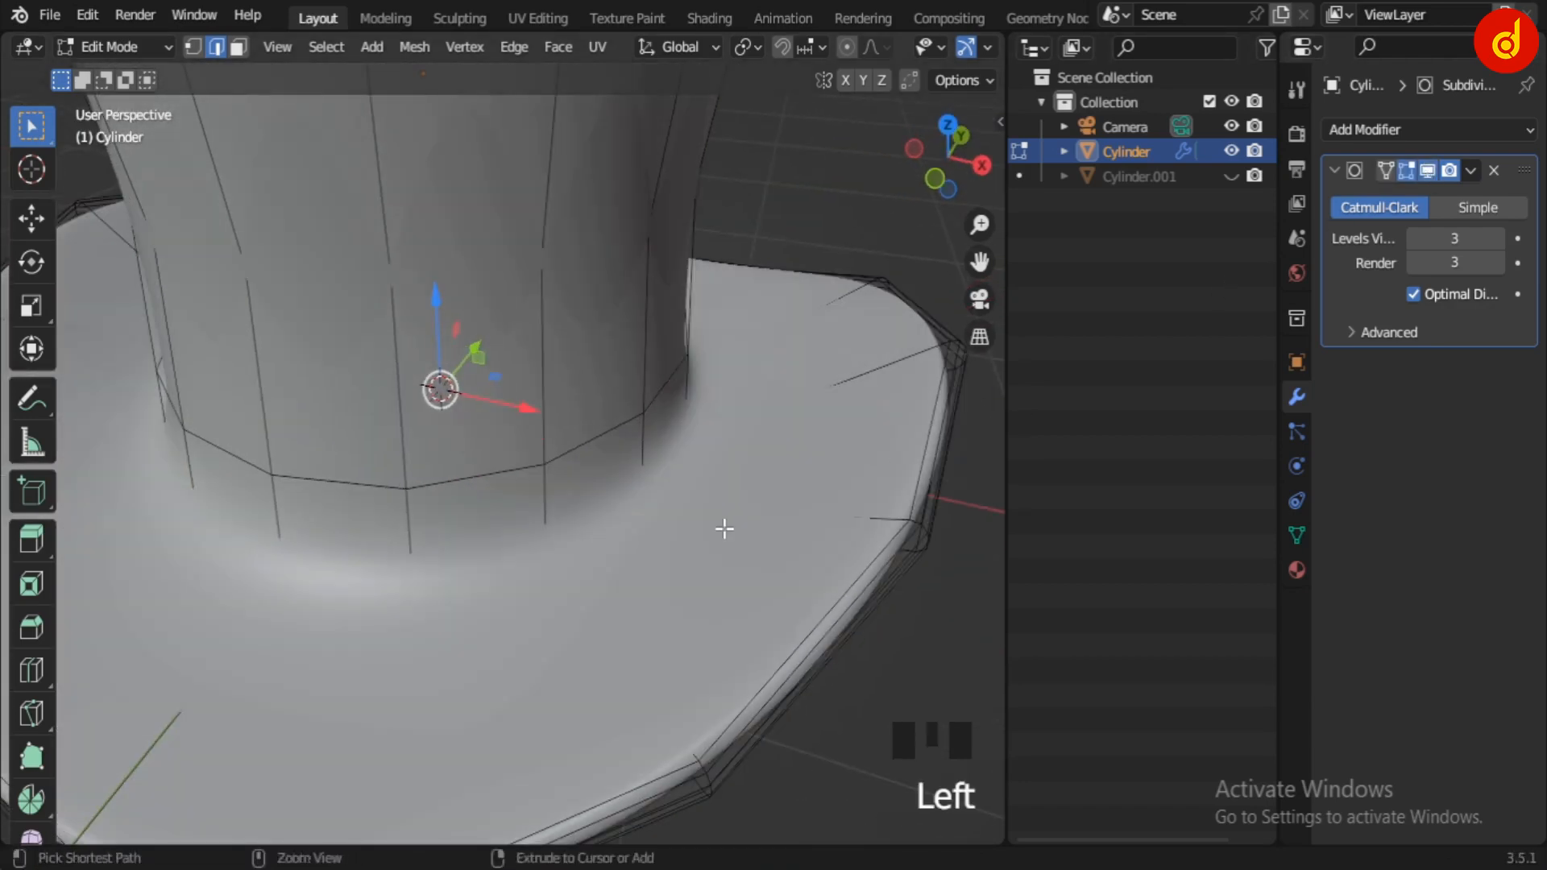
key("ctrl+b")
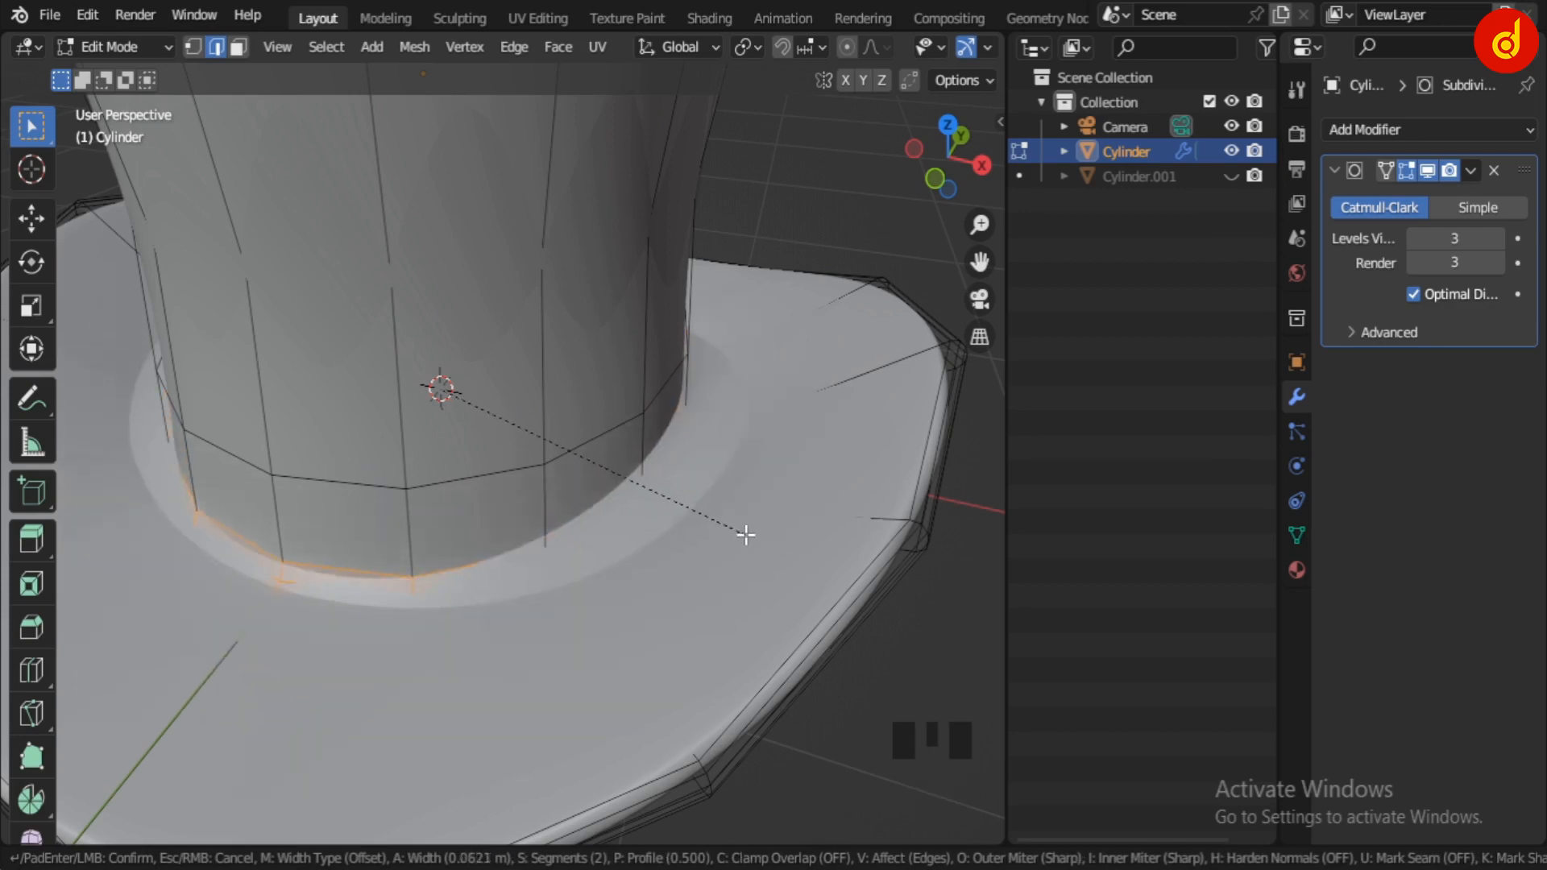
right_click(746, 535)
left_click(1425, 171)
- Bevel the outer crown-to-brim edge loop with 2 segments and a width of about 0.031 m
middle_click_drag(615, 556, 621, 508, "shift")
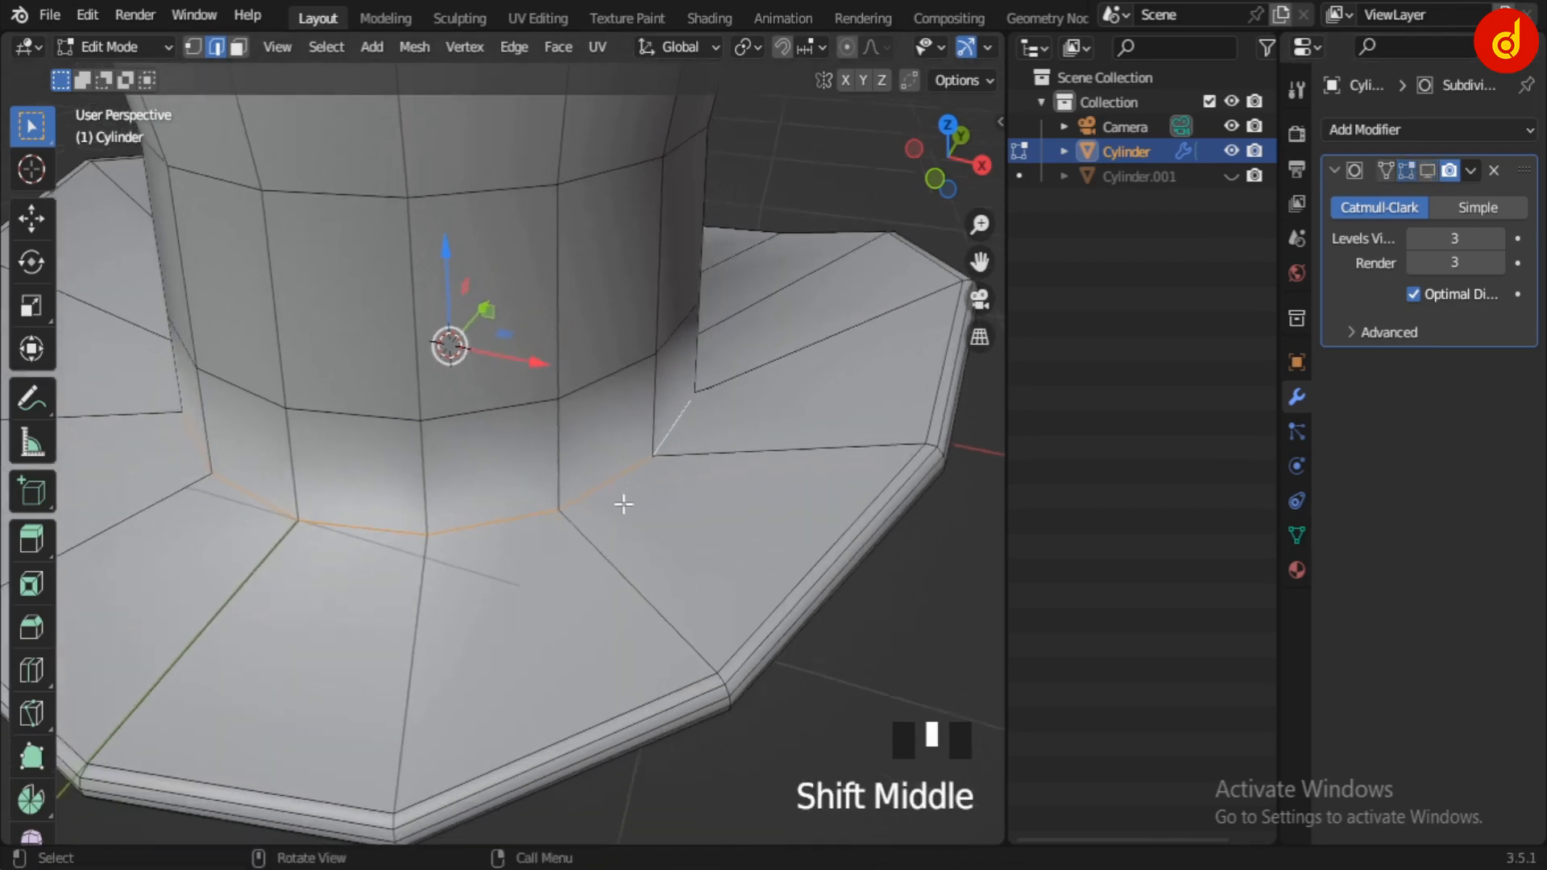
scroll(622, 508, "up", 3)
key("ctrl+b")
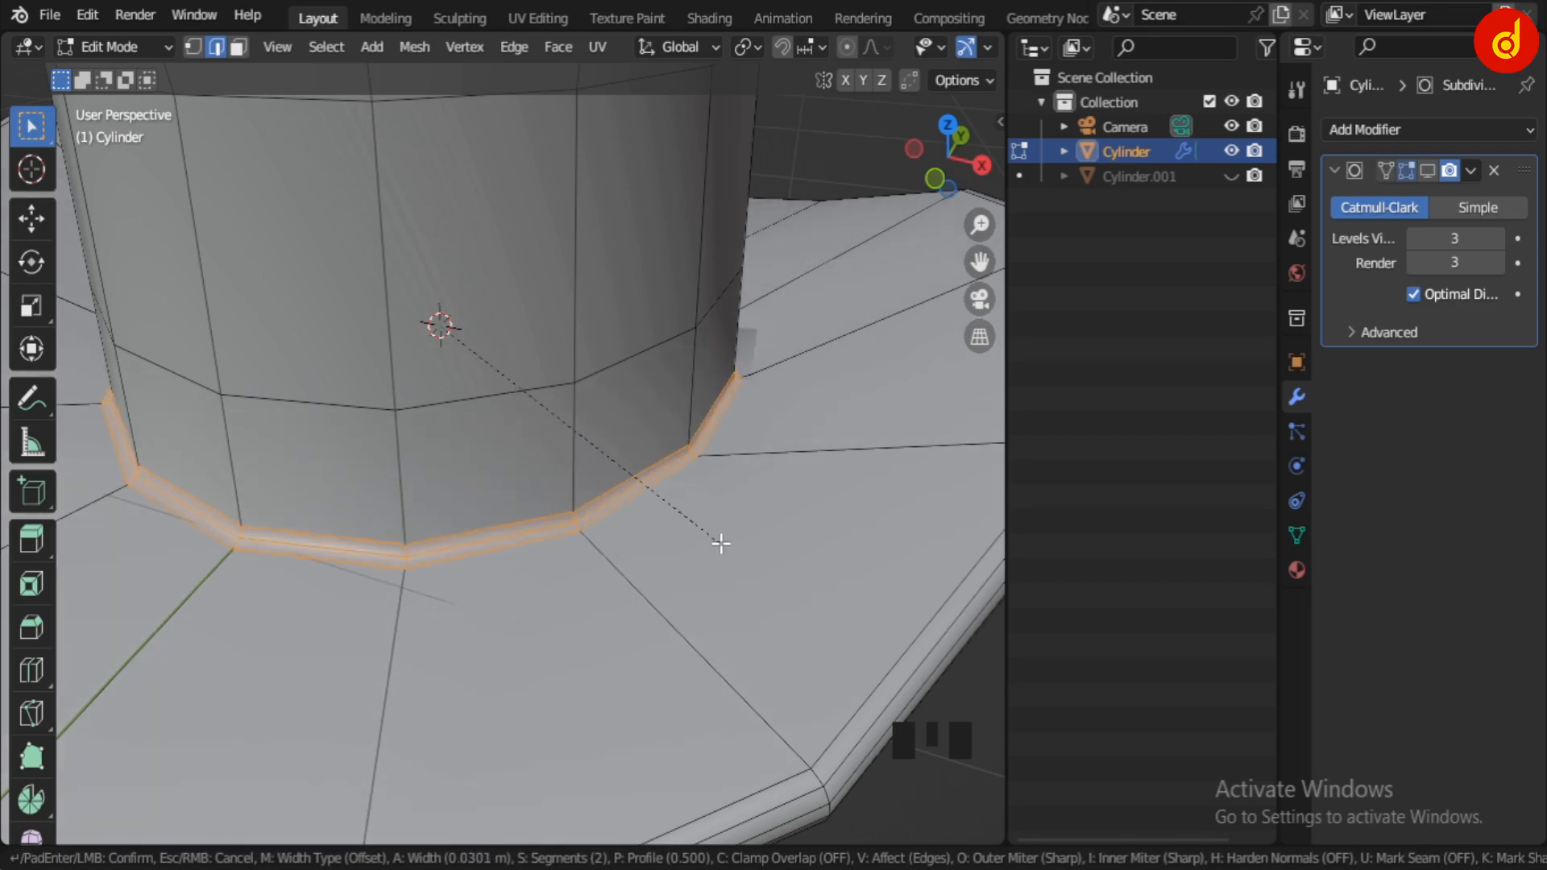
left_click(725, 542)
- Select the edge loop around the hat's inner opening on the underside and move it down about 0.026 m along Z
middle_click_drag(725, 542, 755, 344)
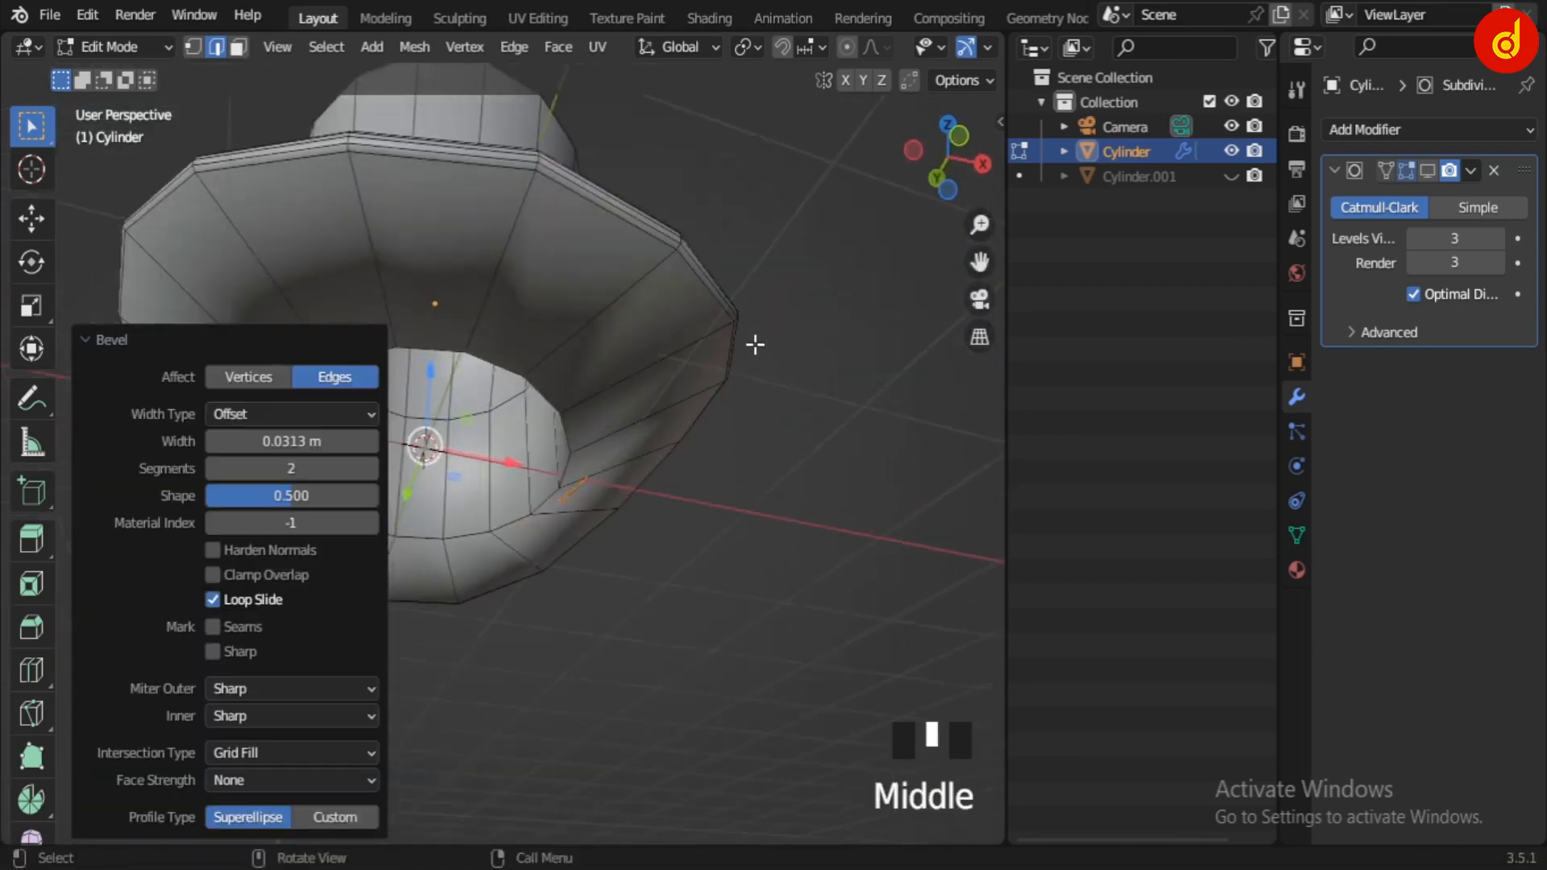
scroll(745, 367, "up", 3)
left_click(599, 476, "alt")
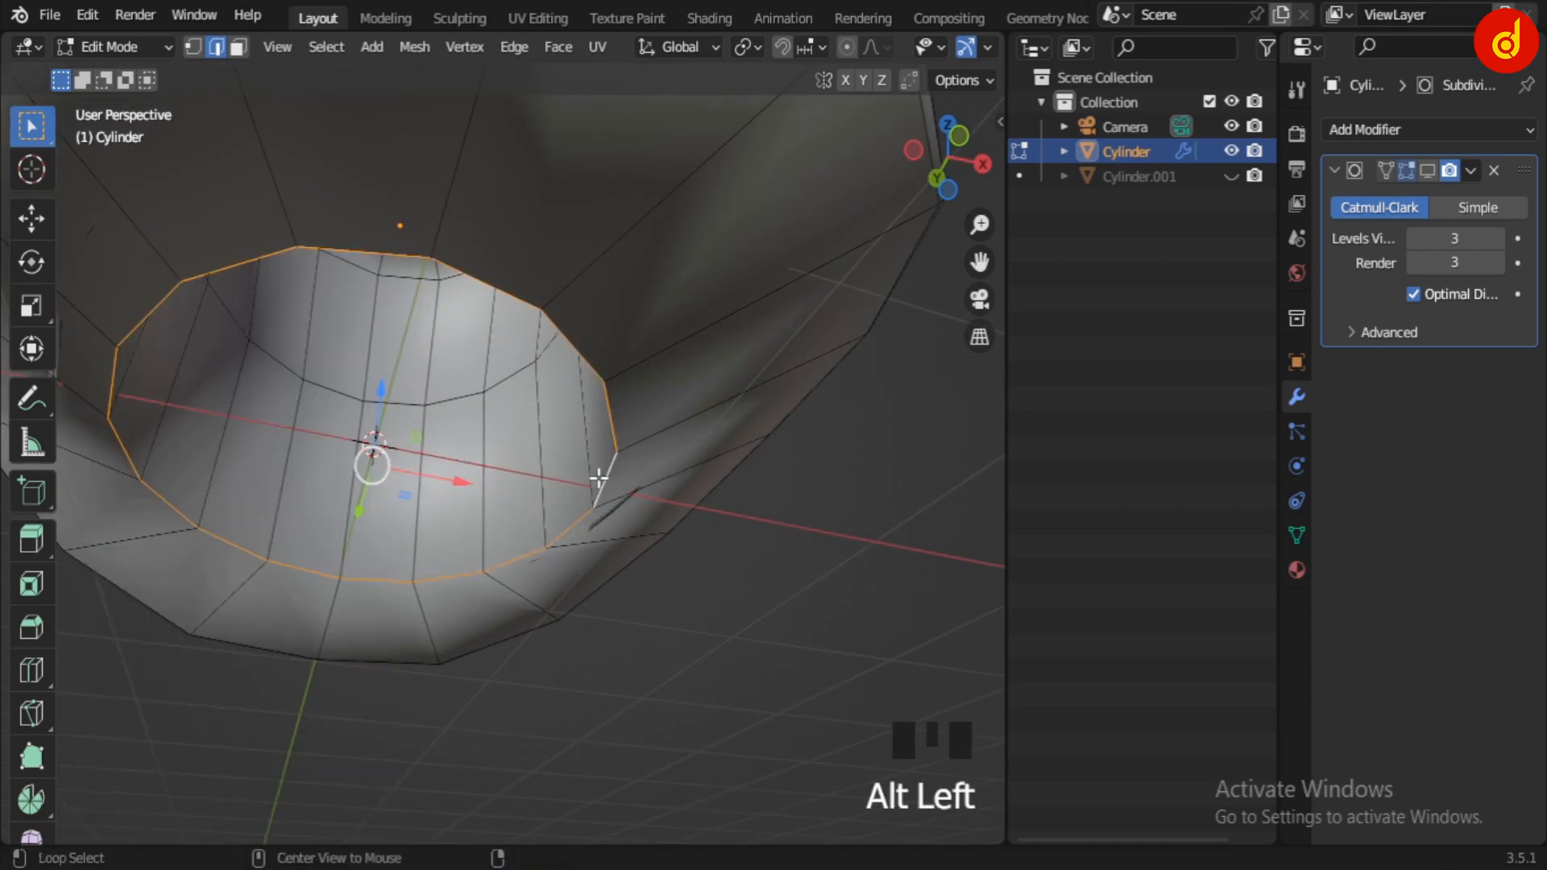
left_click_drag(387, 397, 386, 419)
middle_click_drag(709, 552, 685, 484)
- Show the subdivision, bevel the inner opening's edge loop with 2 segments about 0.074 m wide and check it in Object Mode
left_click(1428, 170)
scroll(732, 432, "up", 3)
key("ctrl+b")
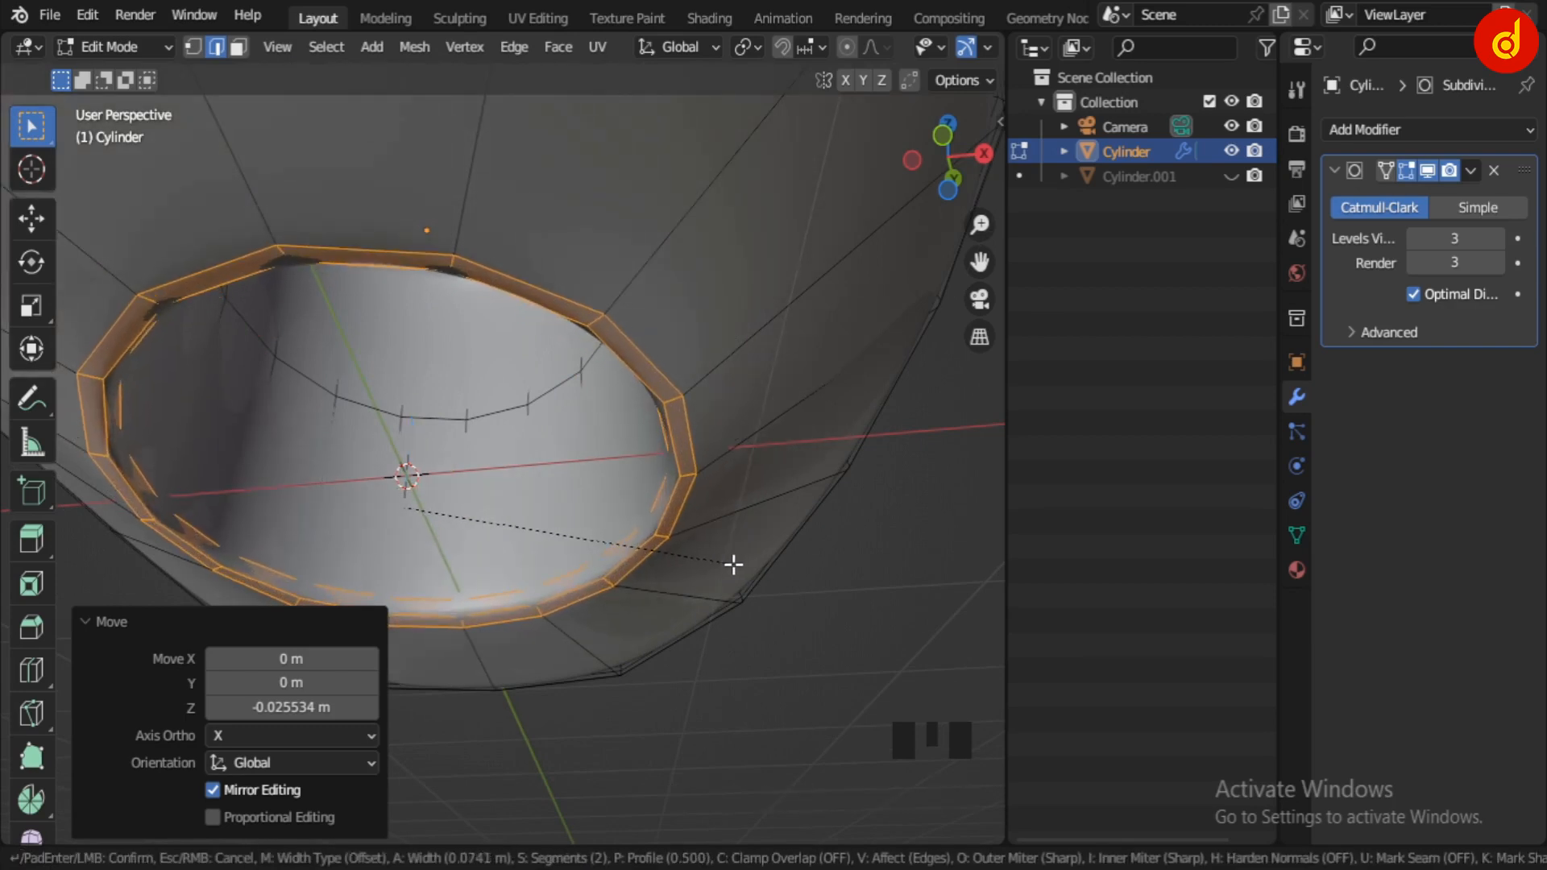
left_click(732, 564)
key("Tab")
scroll(733, 564, "down", 2)
left_click(749, 582)
middle_click_drag(749, 581, 604, 559)
scroll(606, 531, "up", 6)
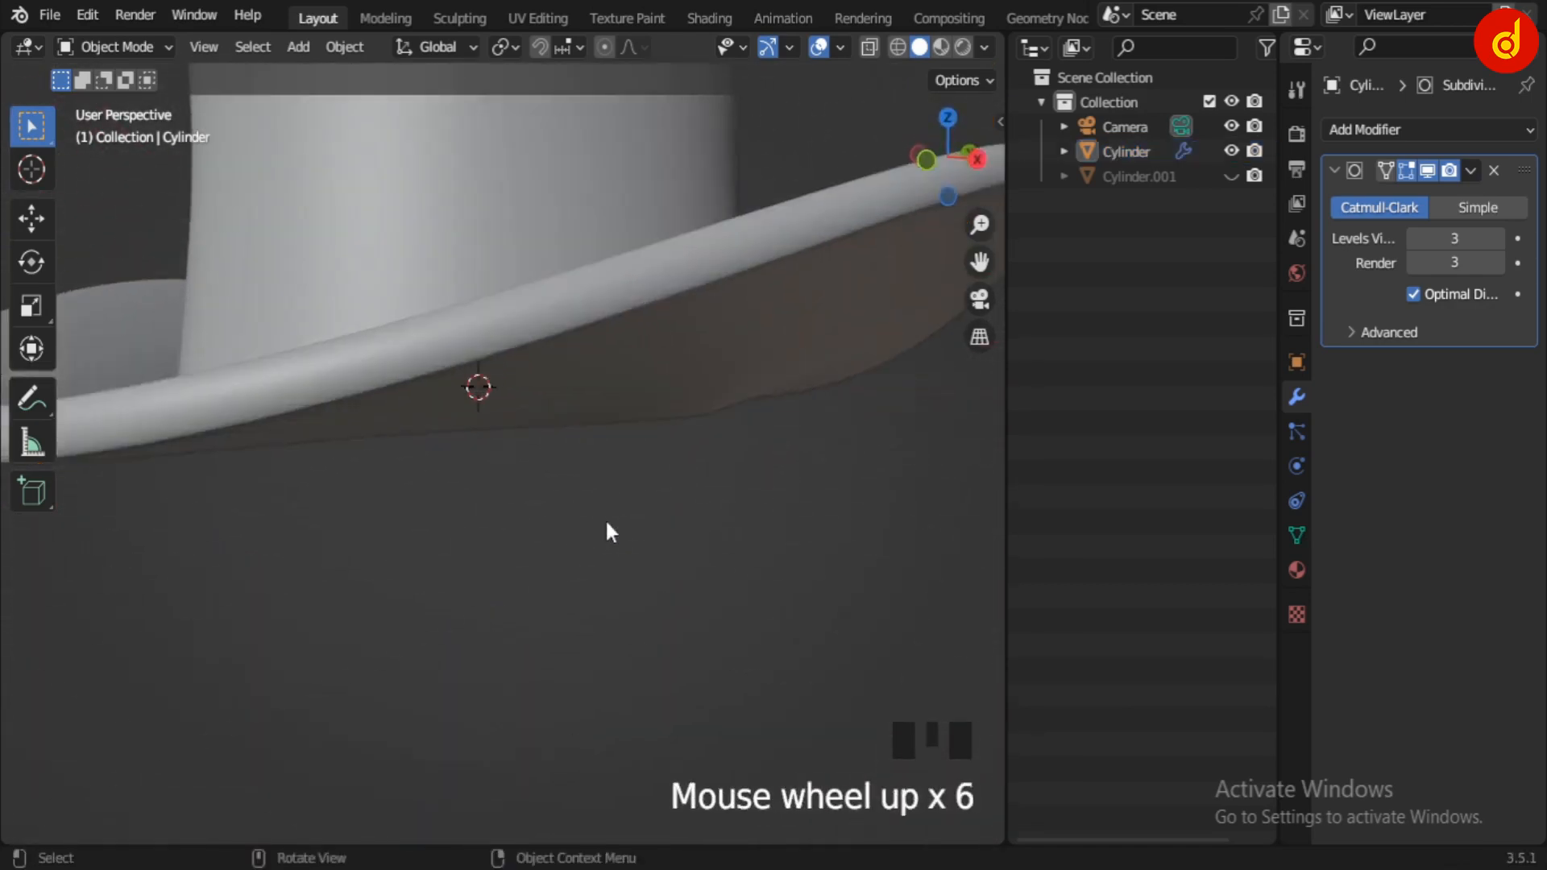
scroll(606, 527, "up", 2)
- In Edit Mode, scale the beveled inner opening loop by about 1.164 and raise it about 0.04 m along Z
key("Tab")
key("s")
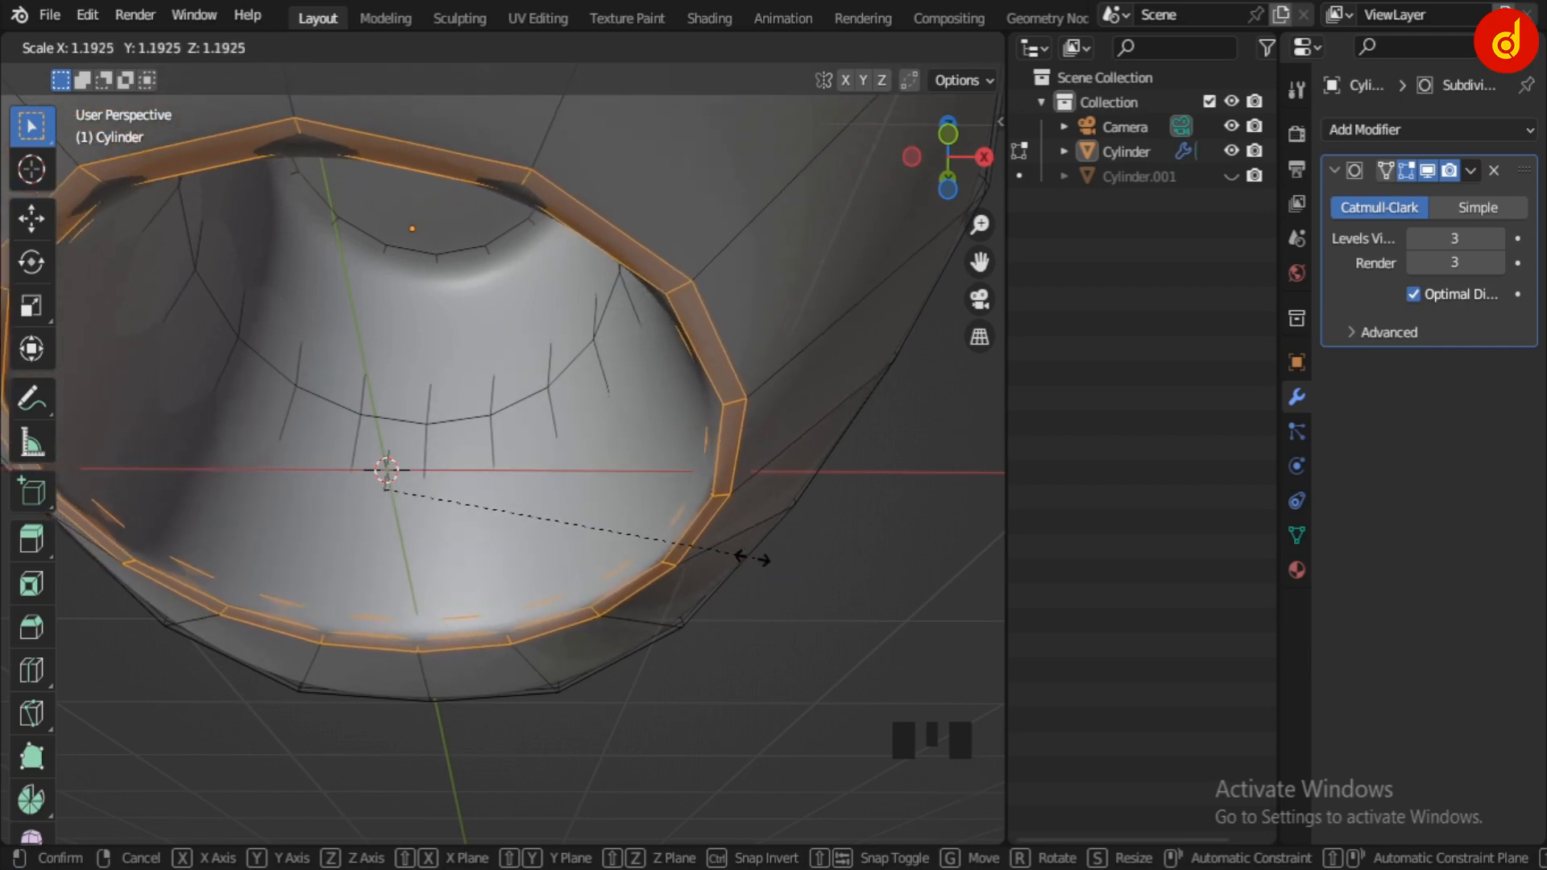
left_click(742, 554)
scroll(742, 553, "down", 3)
middle_click_drag(742, 553, 677, 556)
scroll(443, 427, "up", 3)
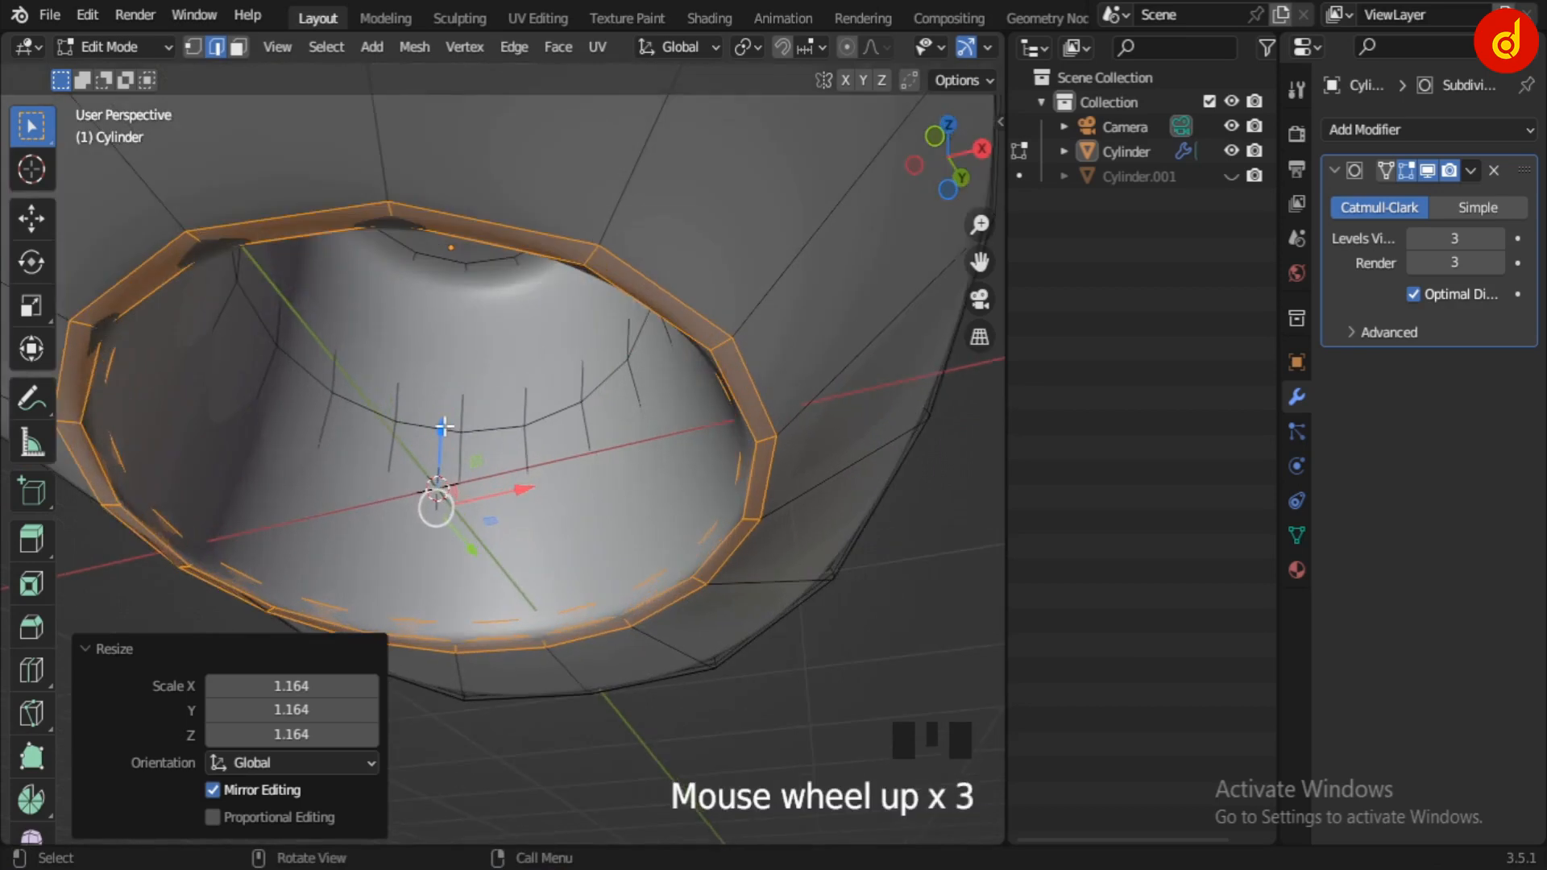
mouse_move(443, 427)
left_mouse_down()
mouse_move(452, 386)
mouse_move(445, 415)
left_mouse_up()
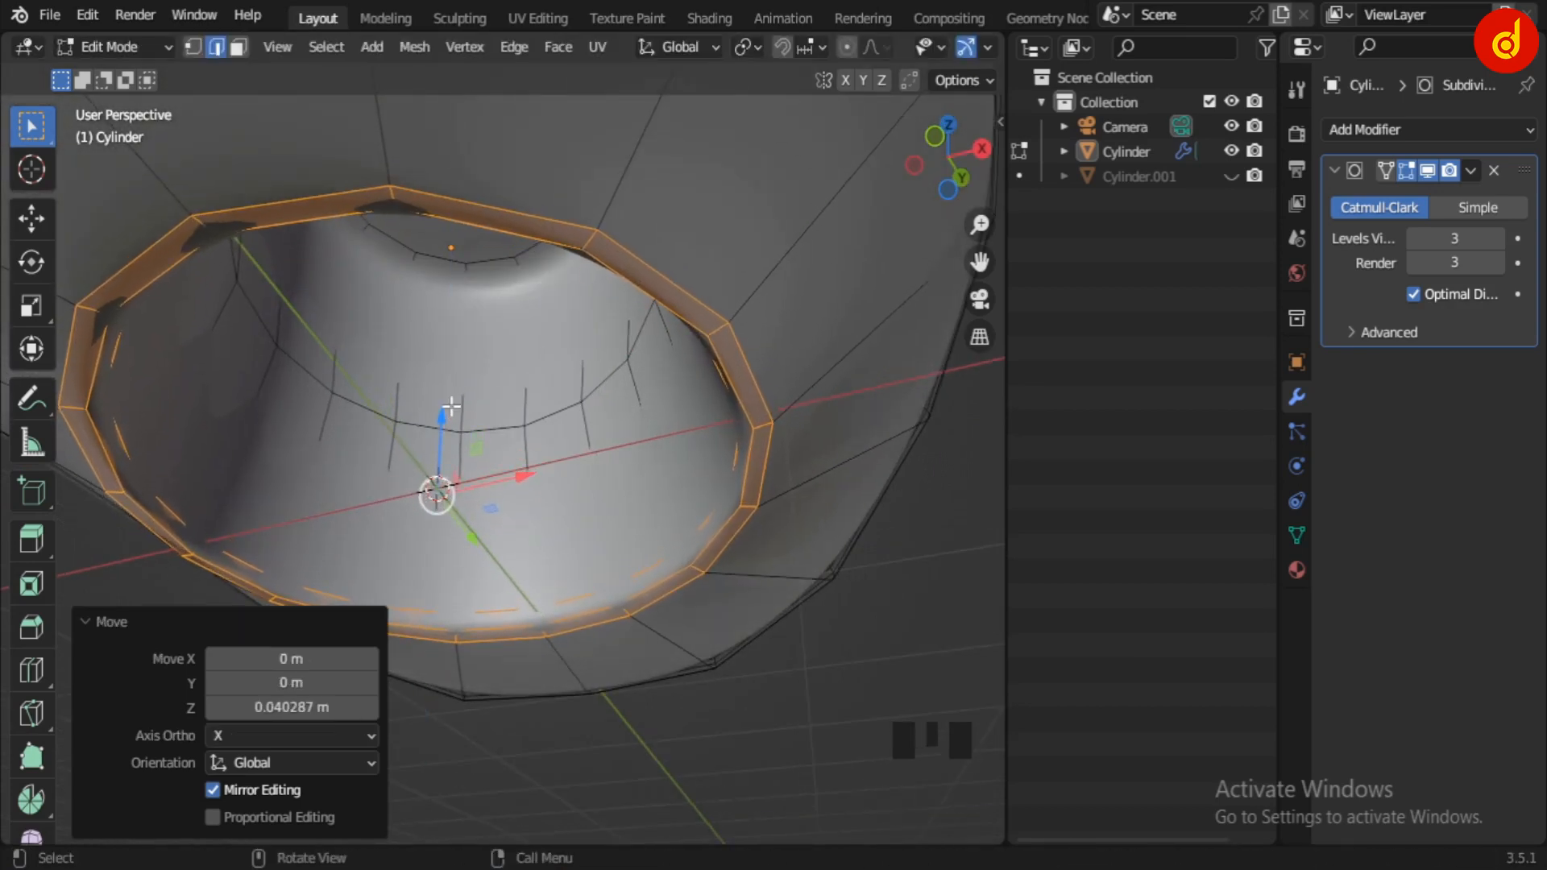
key("Tab")
- Unhide the band object, select it and isolate it in Local View
scroll(535, 480, "down", 3)
middle_click_drag(535, 480, 690, 484)
scroll(667, 559, "up", 2)
scroll(674, 476, "down", 4)
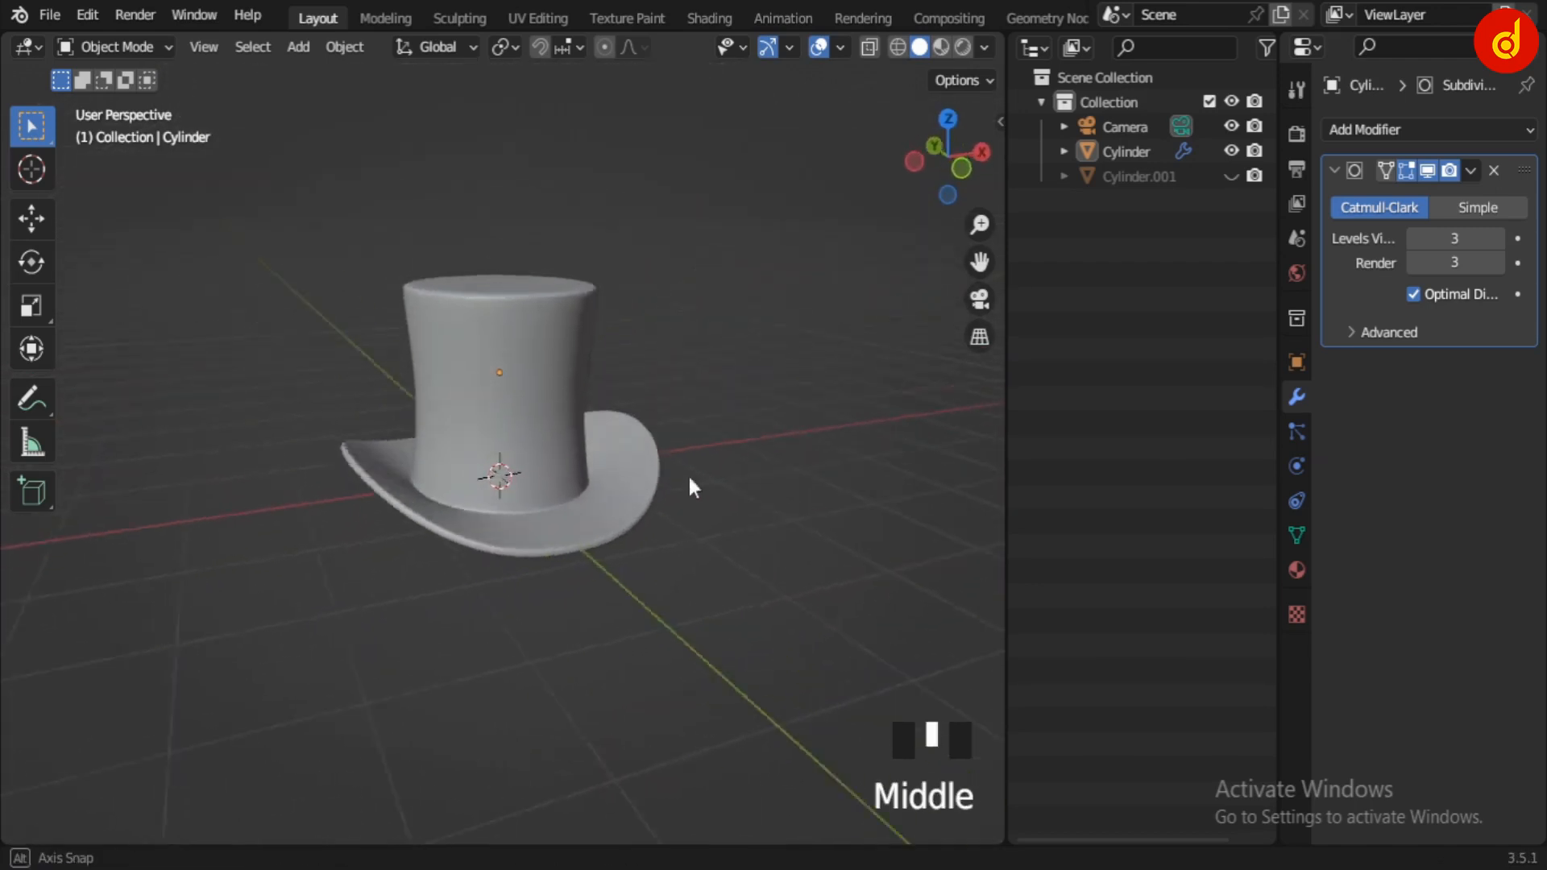
scroll(572, 481, "up", 2)
scroll(570, 472, "up", 3)
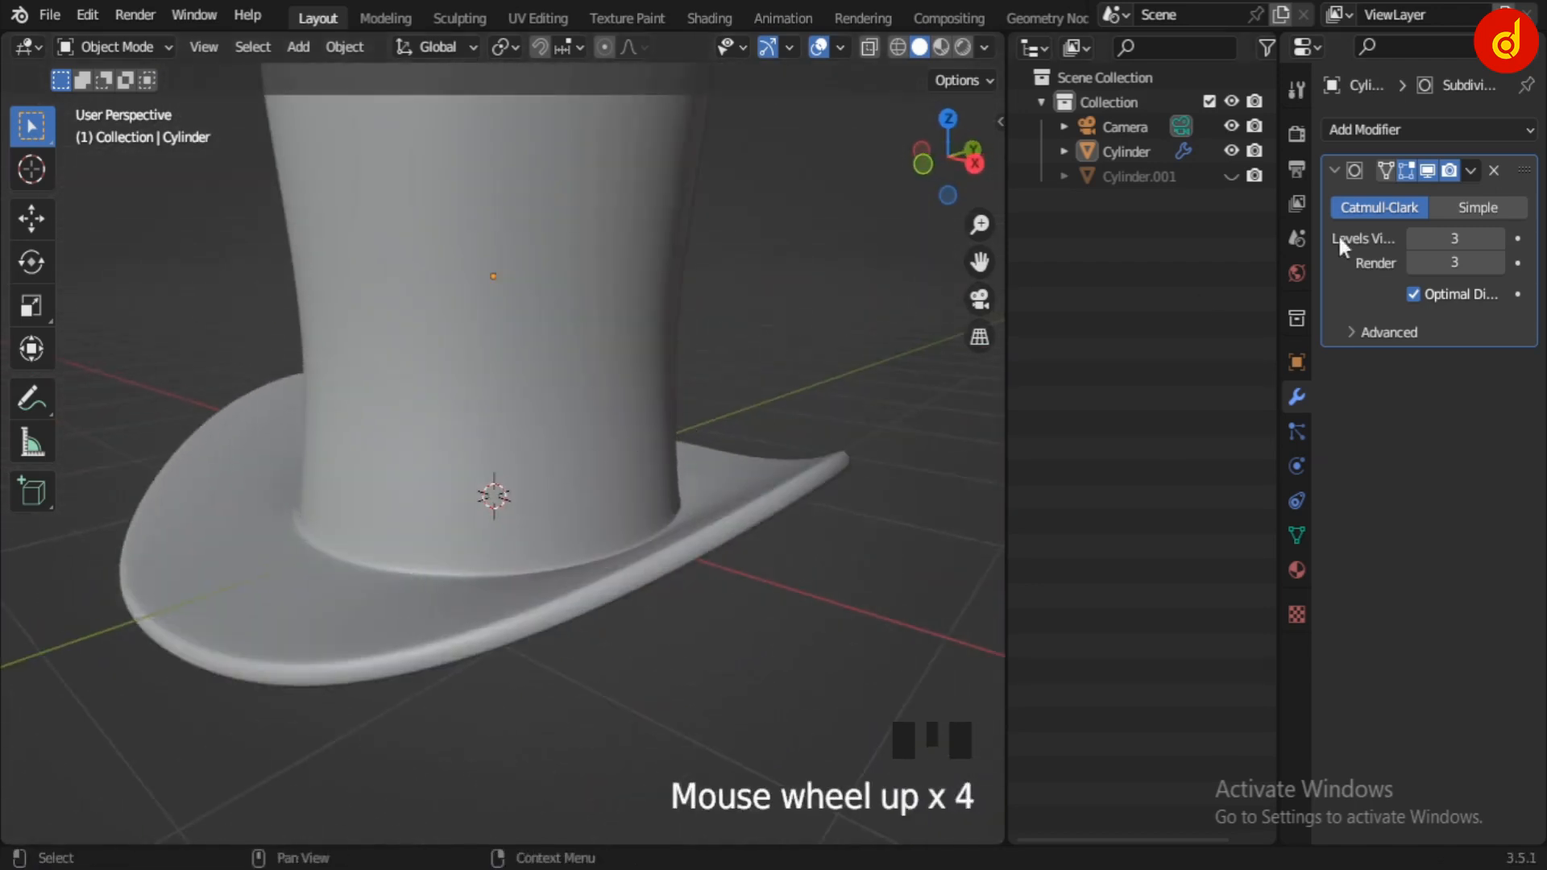
left_click(1230, 176)
left_click(588, 506)
scroll(588, 505, "up", 2)
key("slash")
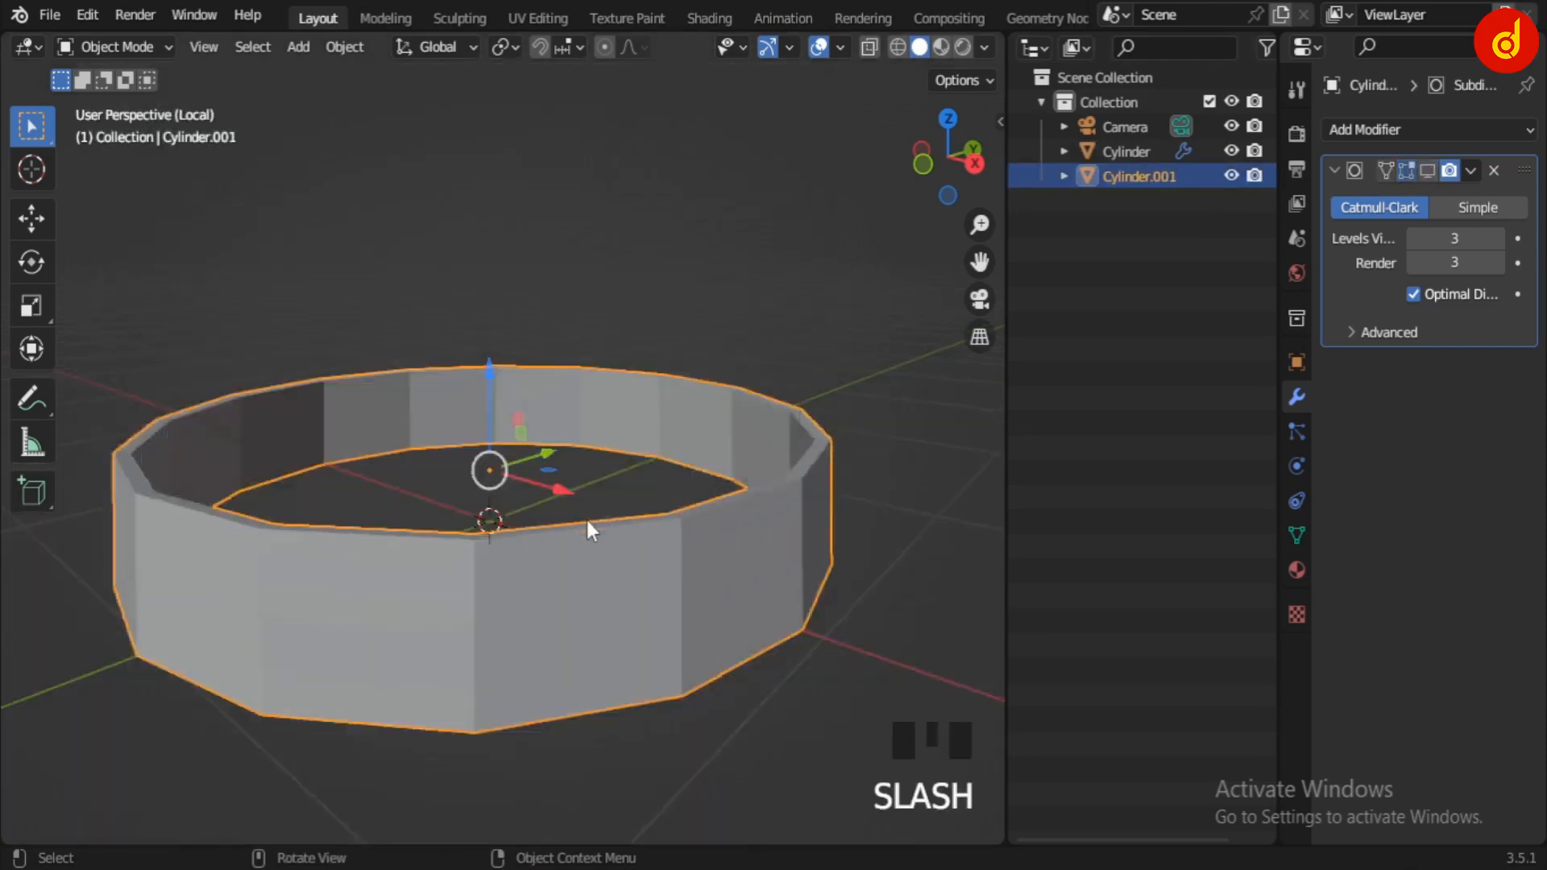
- Apply the band object's transform and enter Edit Mode with the selection cleared
key("ctrl+a")
left_click(611, 534)
key("Tab")
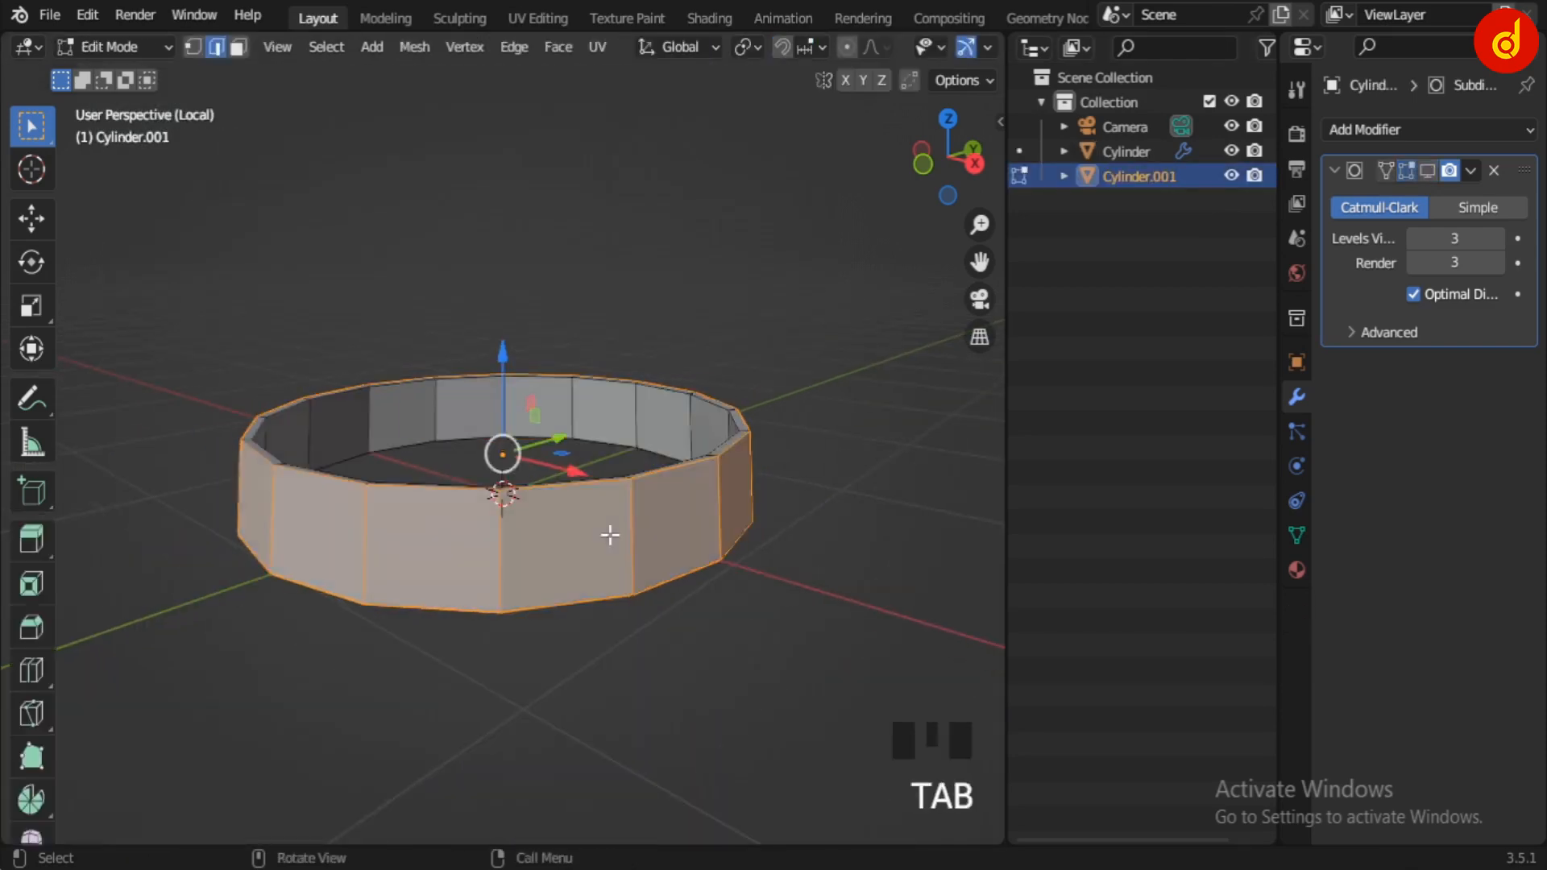
middle_click_drag(610, 535, 735, 593)
key("a")
- Select the inner and outer edge loops of the band's top and bottom rims and show the subdivision in the viewport
scroll(613, 309, "up", 2)
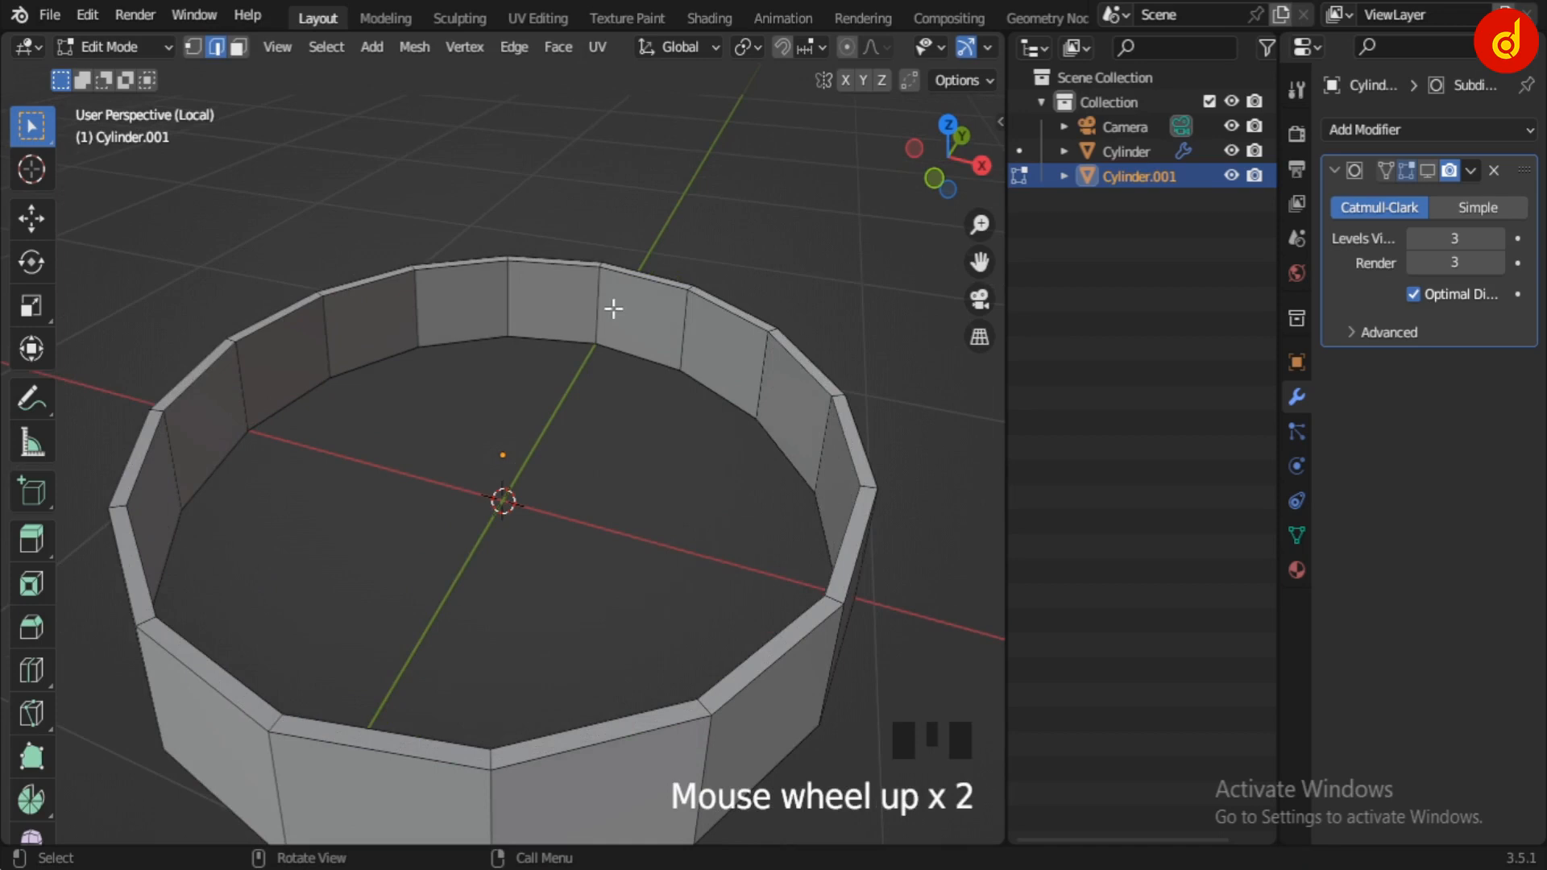
left_click(554, 337, "alt")
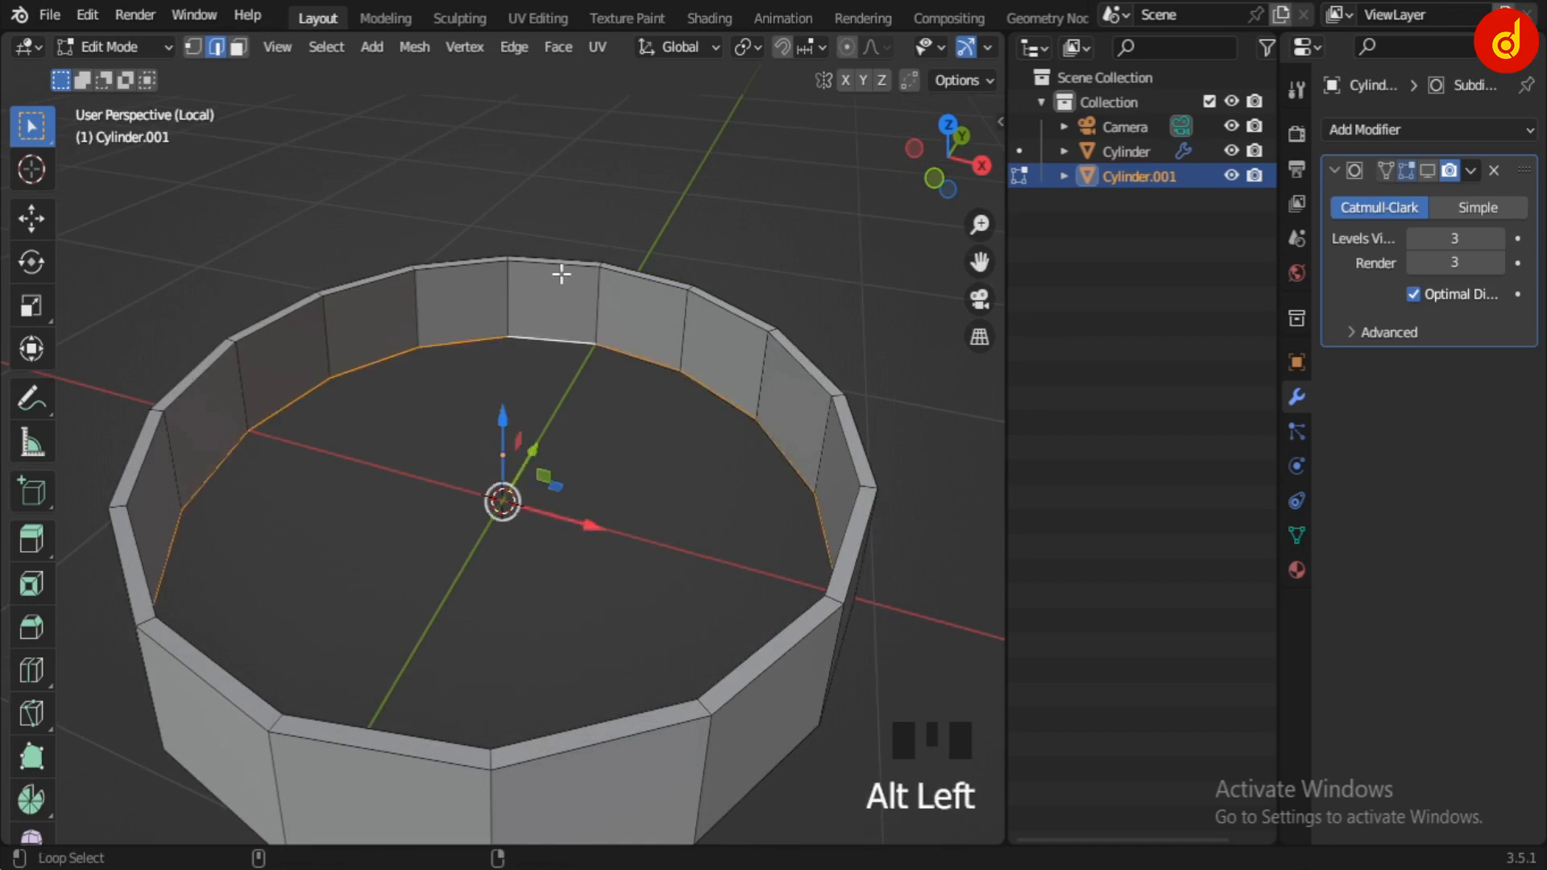
left_click(612, 719, "alt+shift")
left_click(685, 730, "alt+shift")
scroll(781, 737, "up", 2)
middle_click_drag(773, 721, 690, 507, "shift")
scroll(690, 507, "up", 1)
left_click(1427, 170)
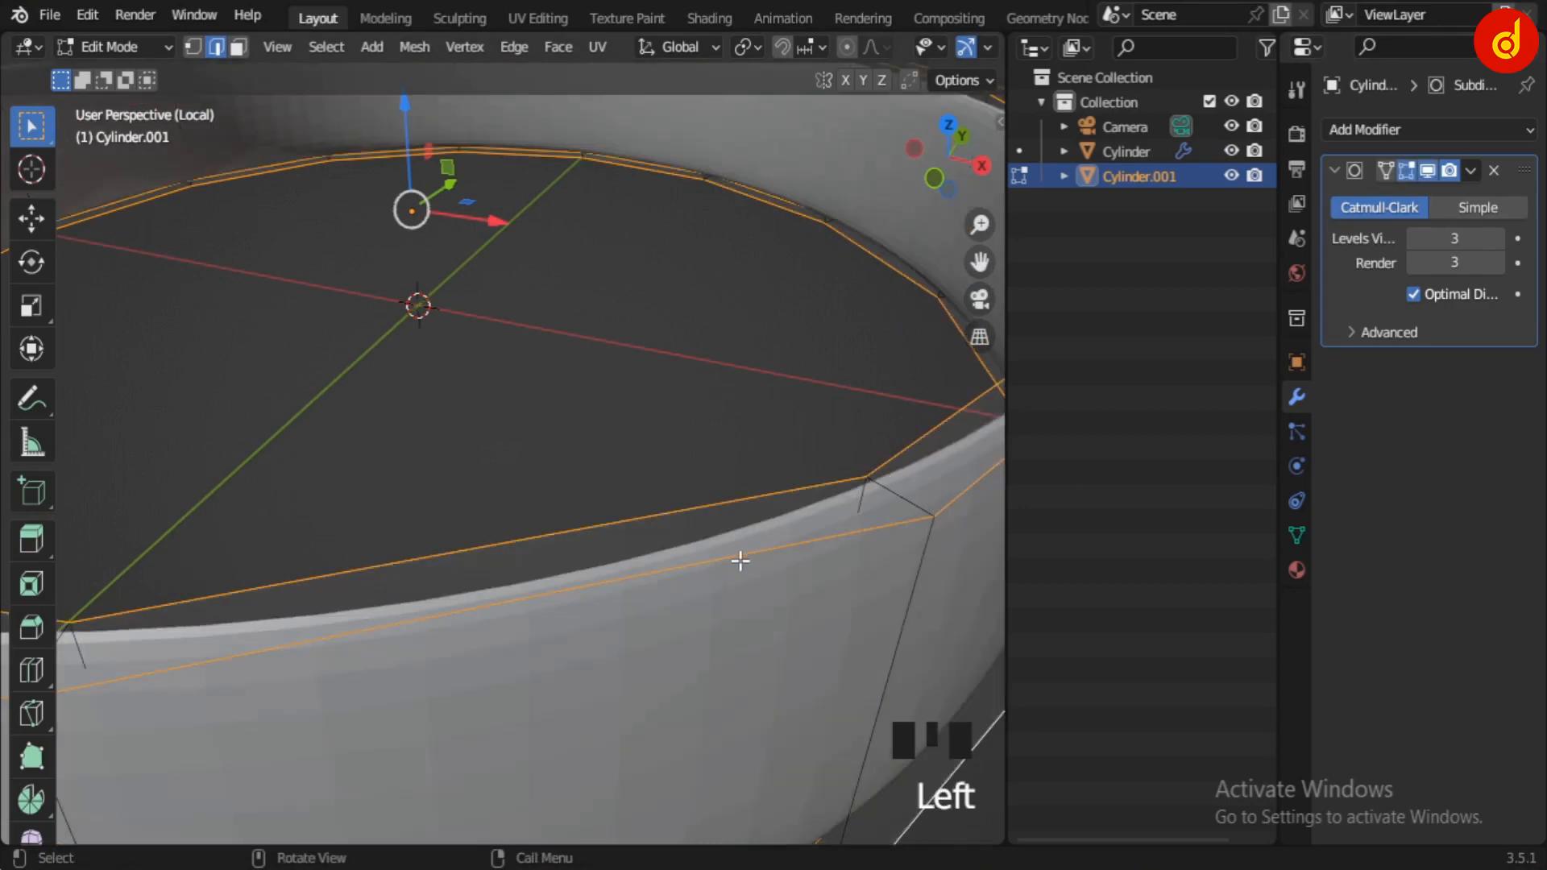
- Try a 2-segment bevel about 0.022 m wide on the band's rim edge loops
key("ctrl+b")
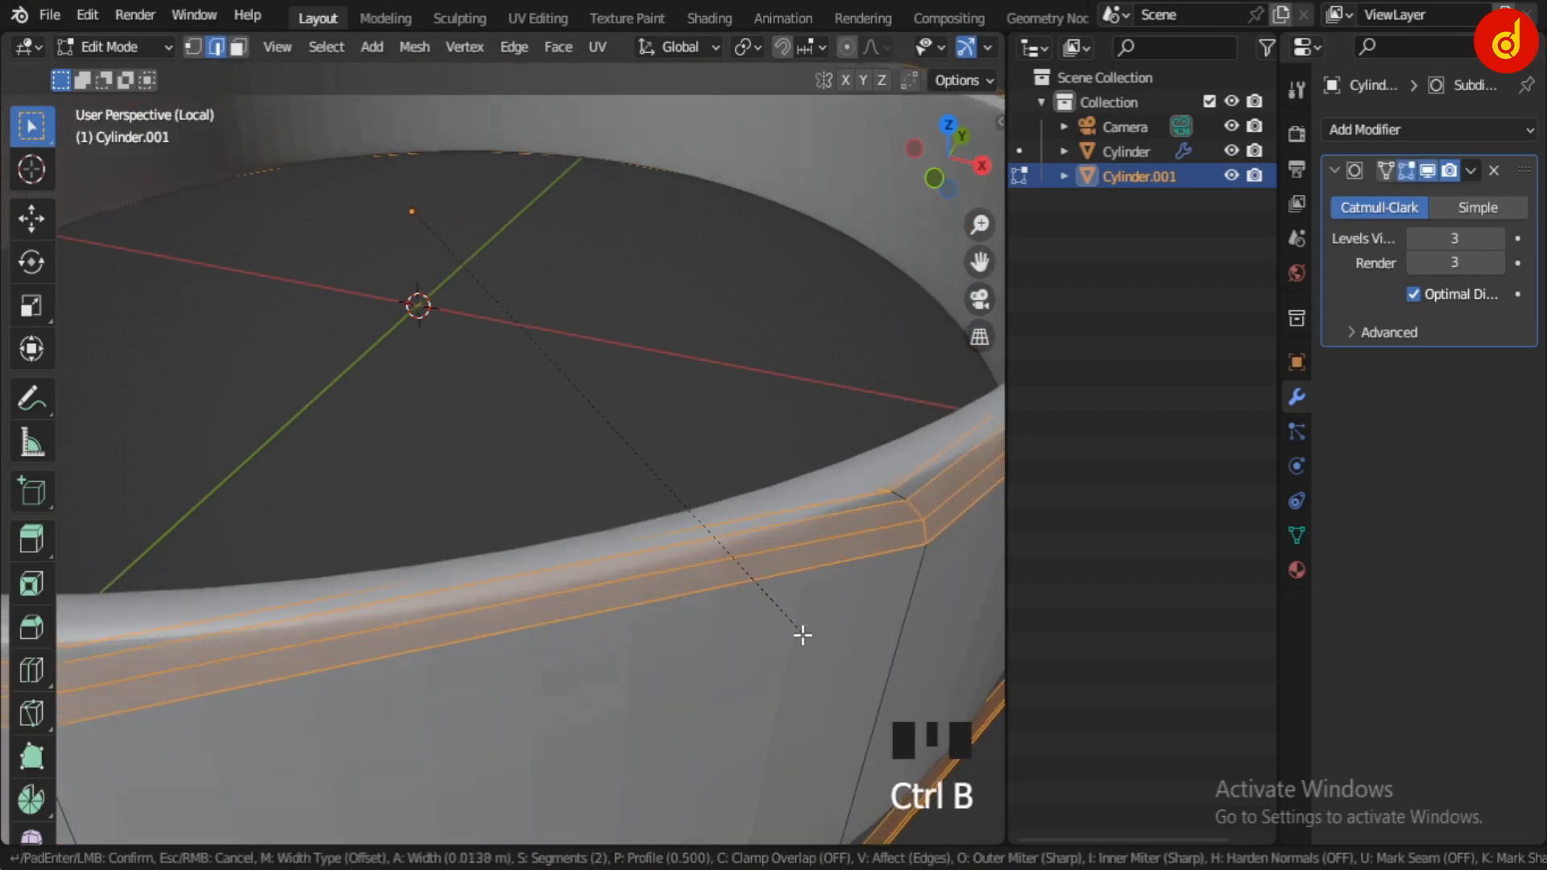
scroll(803, 618, "up", 1)
scroll(803, 618, "down", 2)
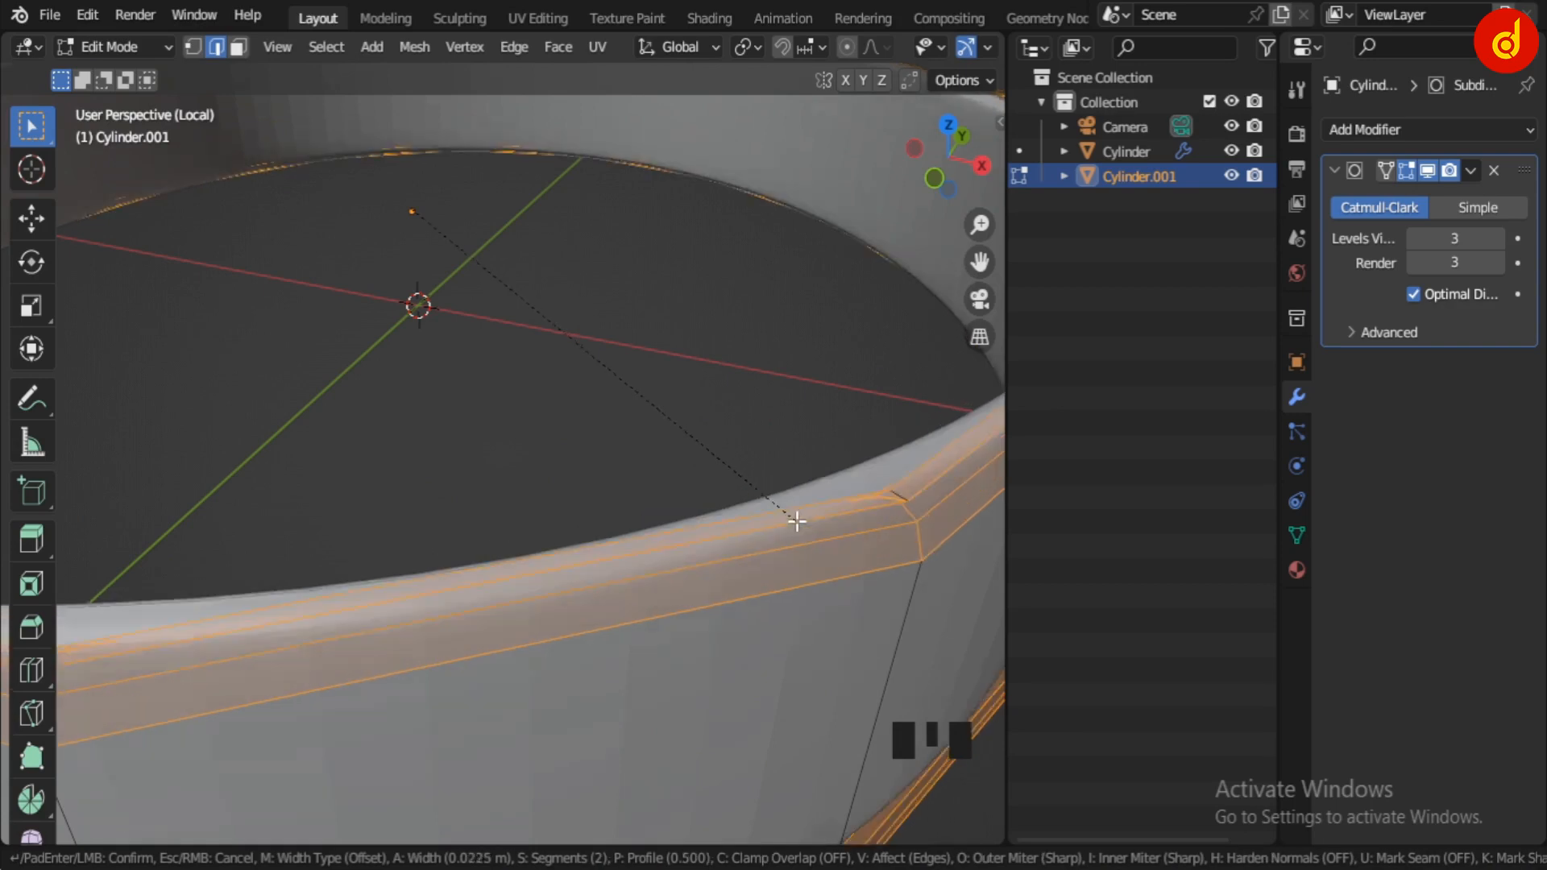
left_click(797, 517)
scroll(797, 518, "down", 3)
scroll(770, 559, "up", 1)
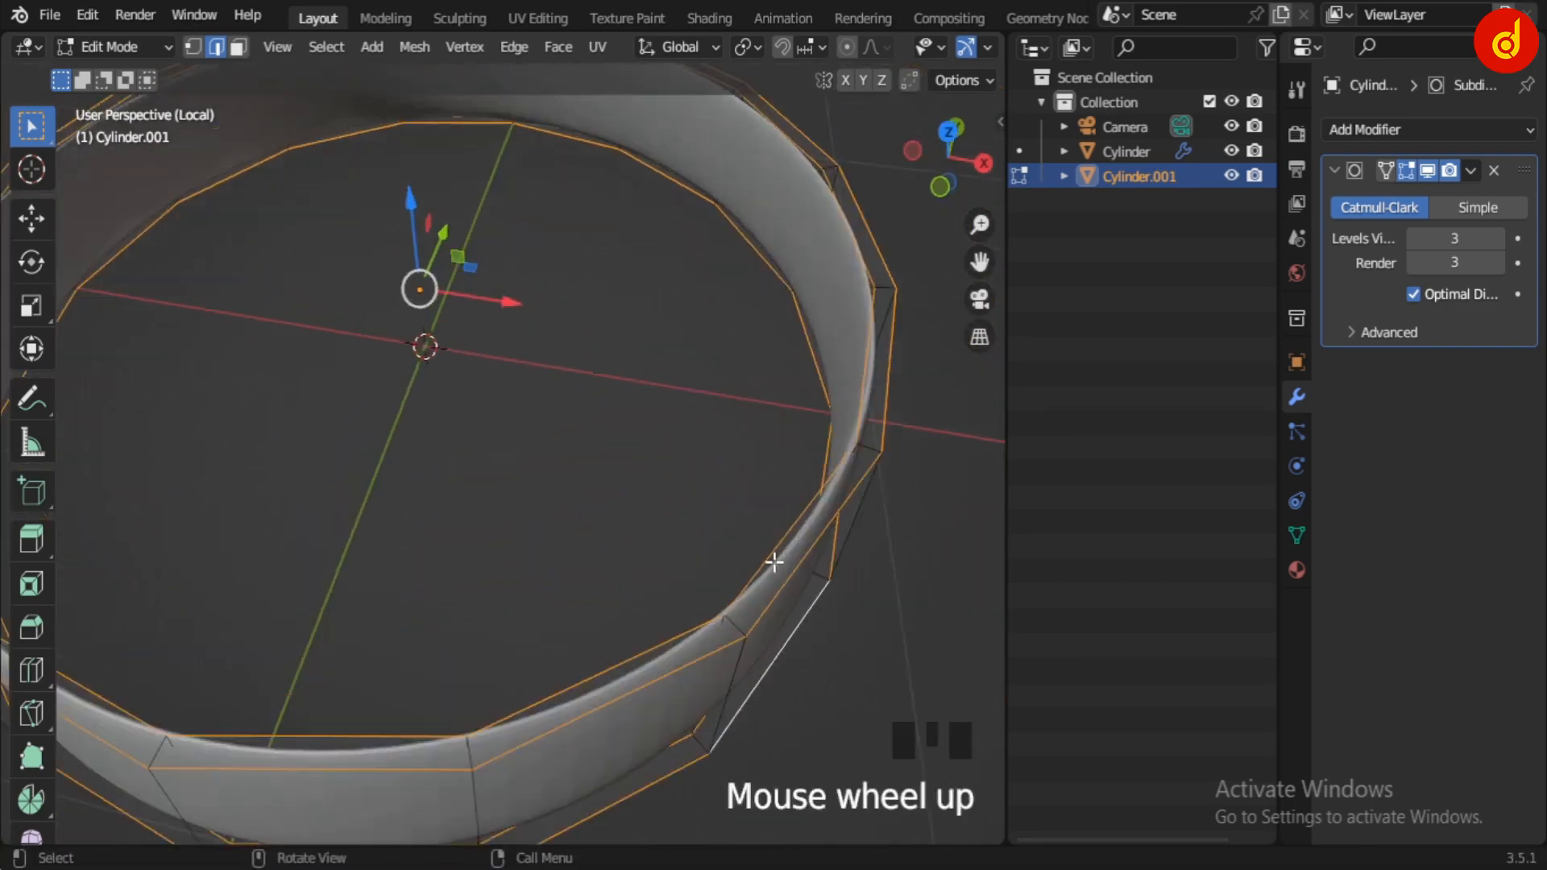
- Clear the edge selection and try a loop cut around the band's top rim
middle_click_drag(770, 559, 766, 535, "shift")
key("a")
key("ctrl+r")
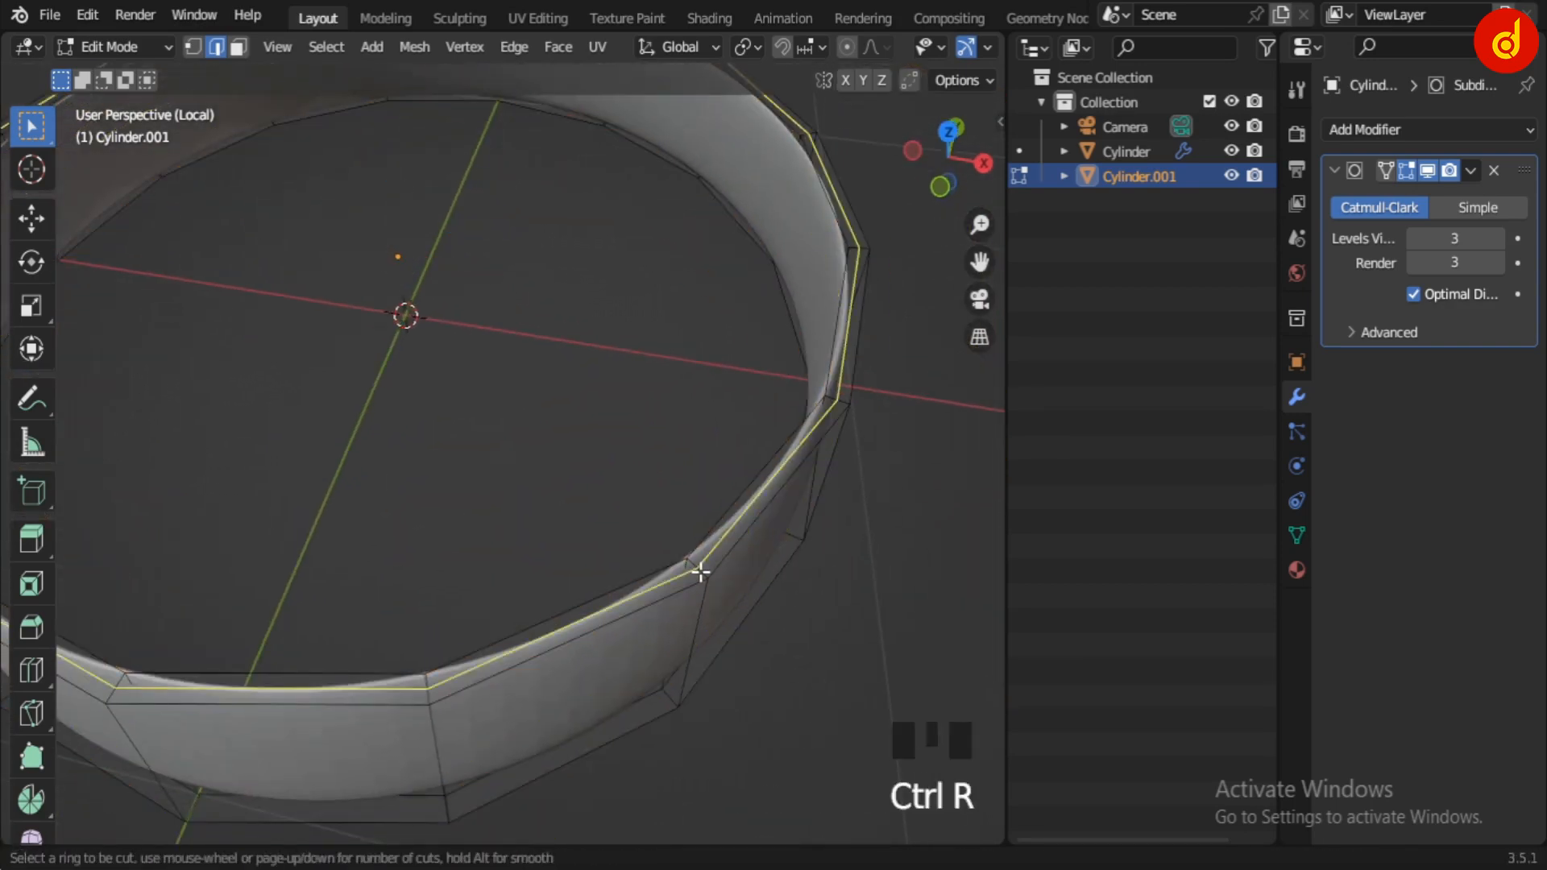
left_click(700, 569)
- Return to Object Mode, leave Local View and deselect the band to check its fit on the hat
key("Tab")
scroll(829, 622, "down", 2)
scroll(787, 612, "up", 3)
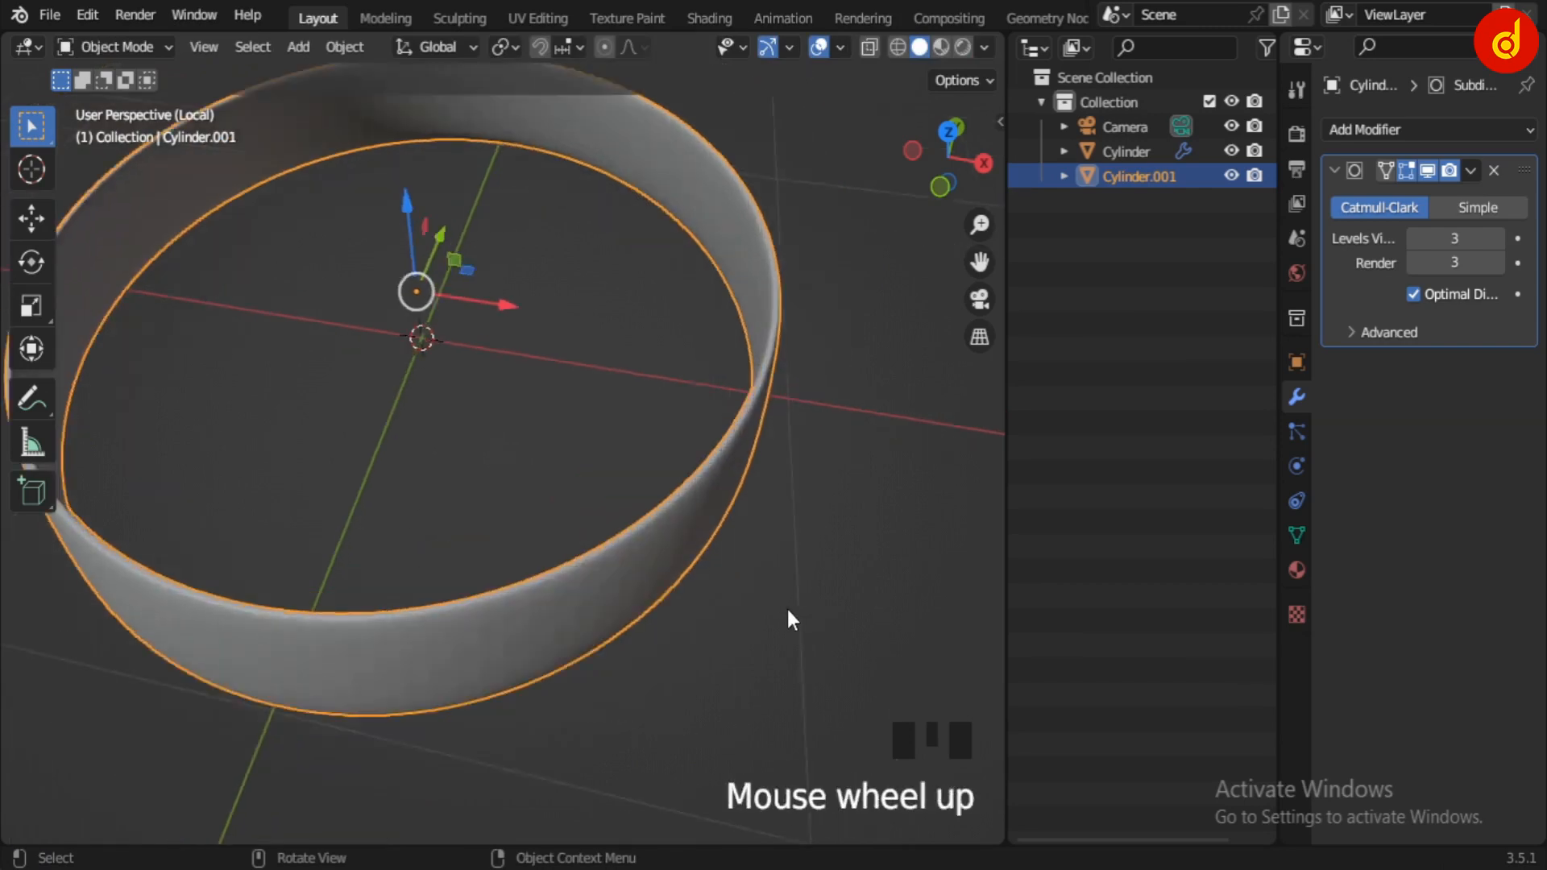
key("KP_Divide")
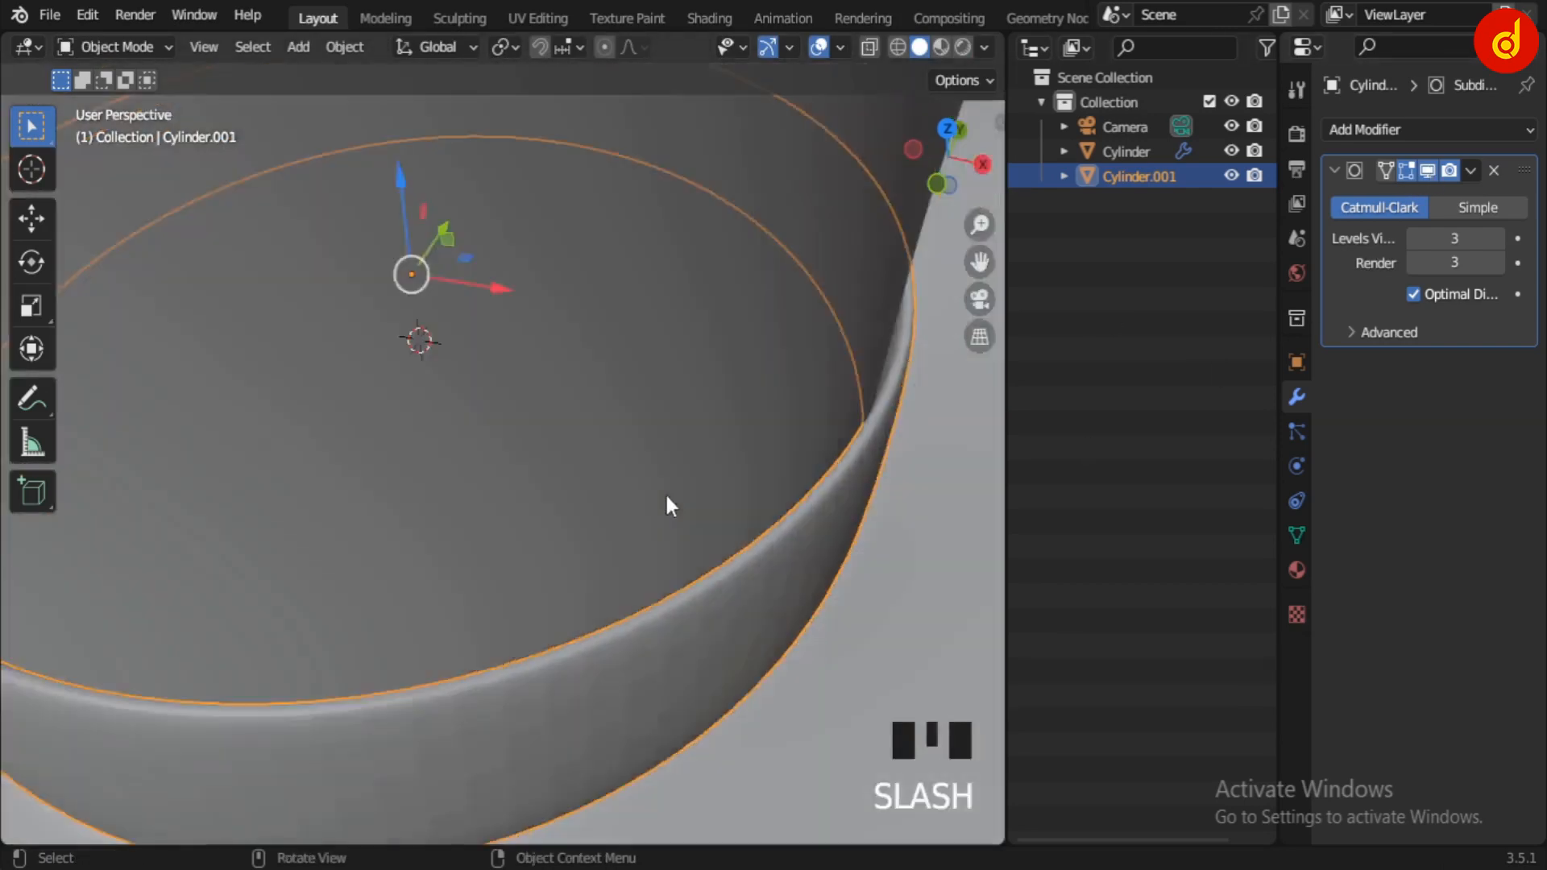
left_click(876, 367)
scroll(728, 475, "down", 2)
middle_click_drag(728, 475, 746, 499)
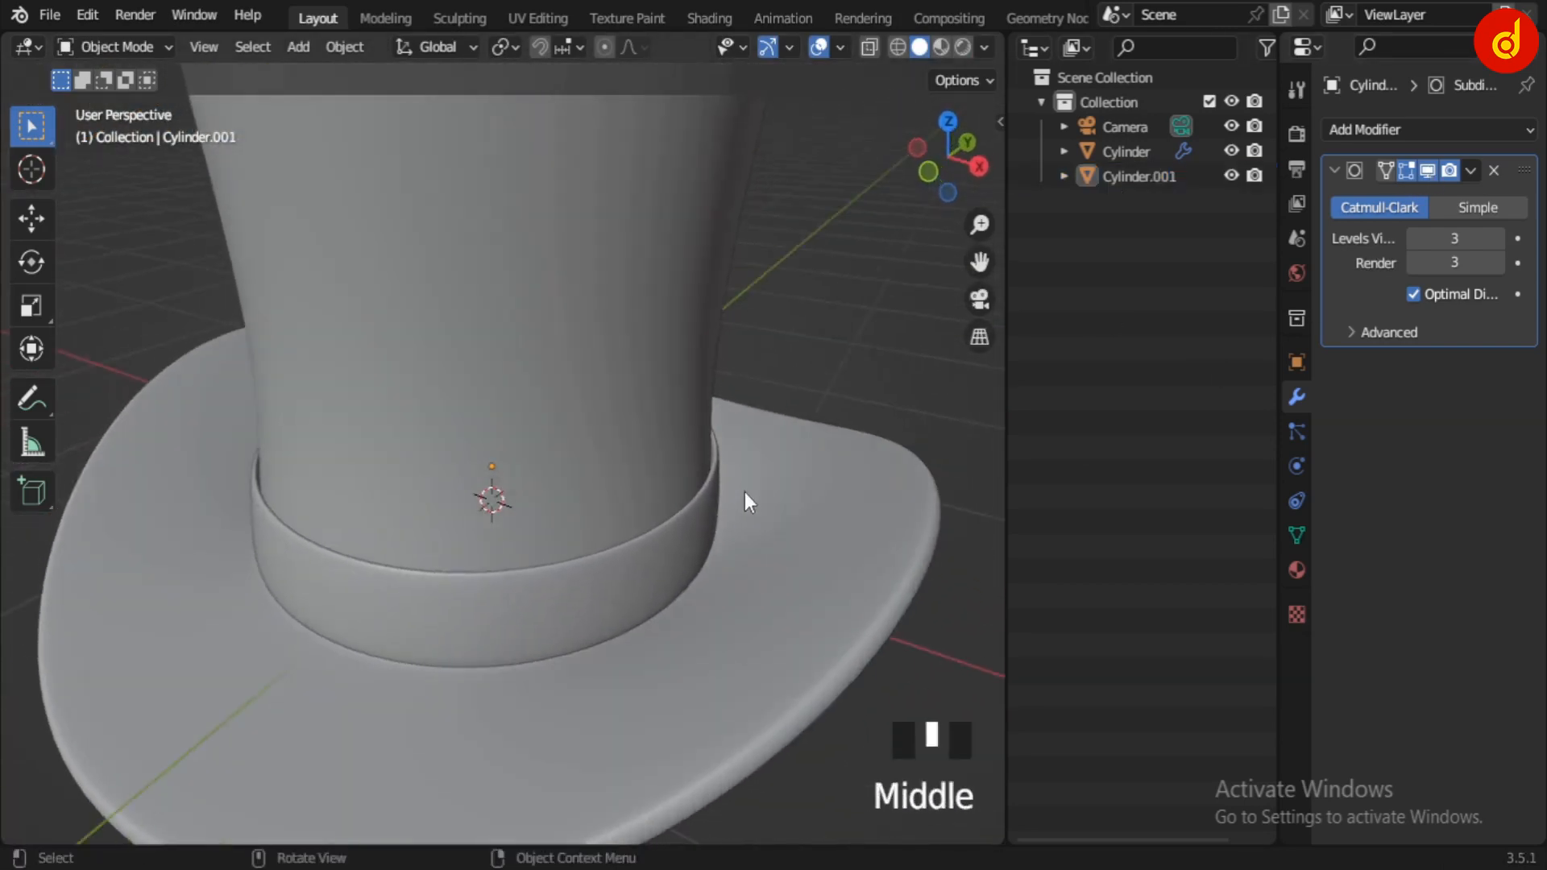
scroll(744, 492, "up", 1)
- Select the band and hide the hat object in the viewport
left_click(628, 632)
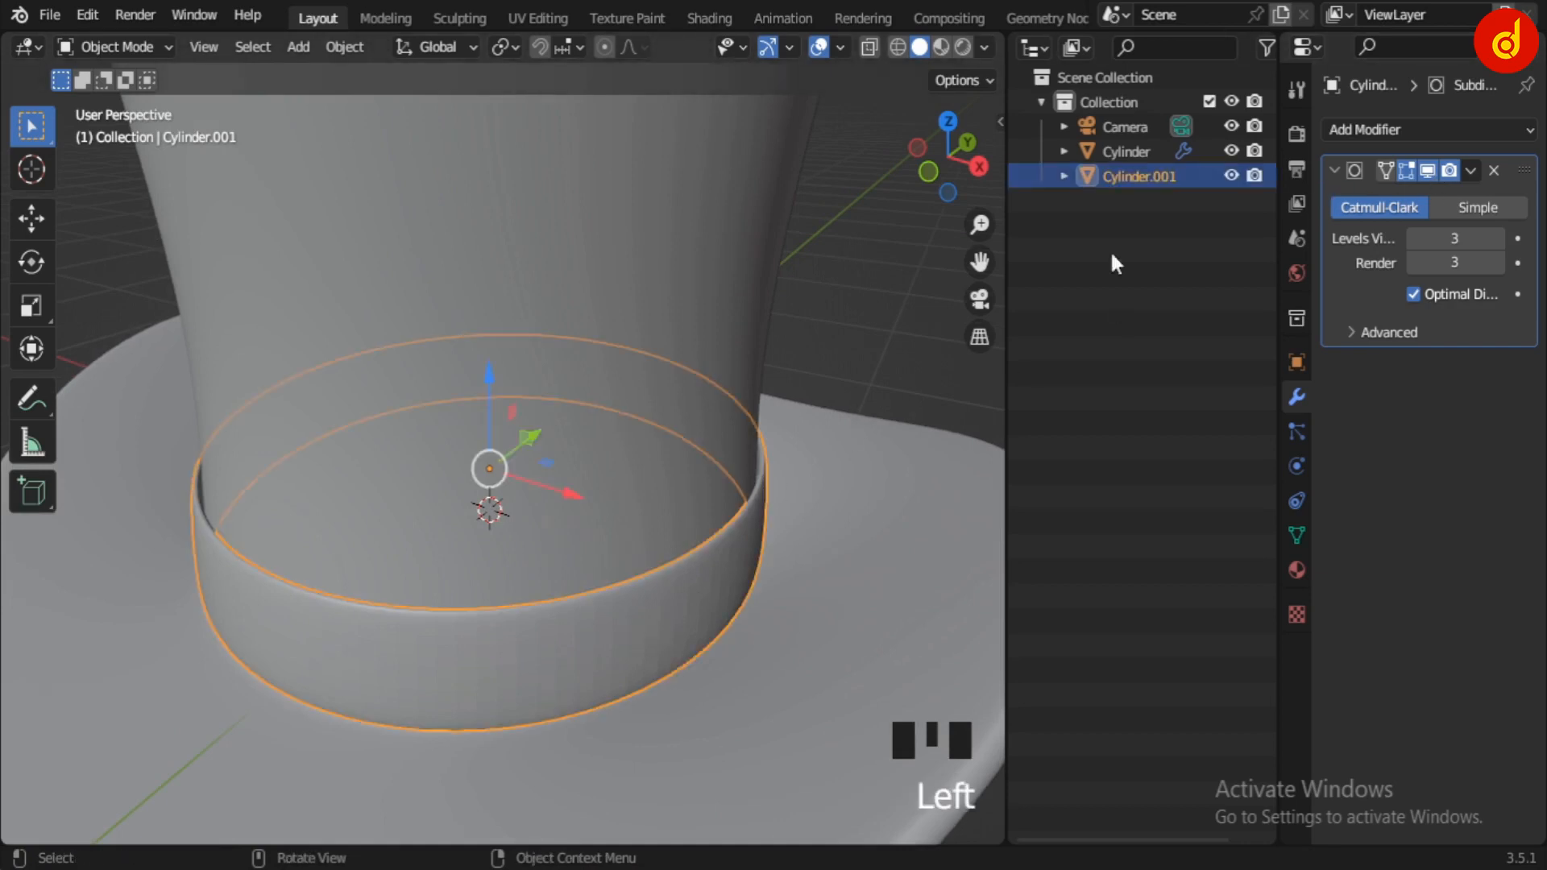
left_click(1213, 152)
left_click(1231, 151)
left_click(620, 622)
scroll(620, 621, "up", 2)
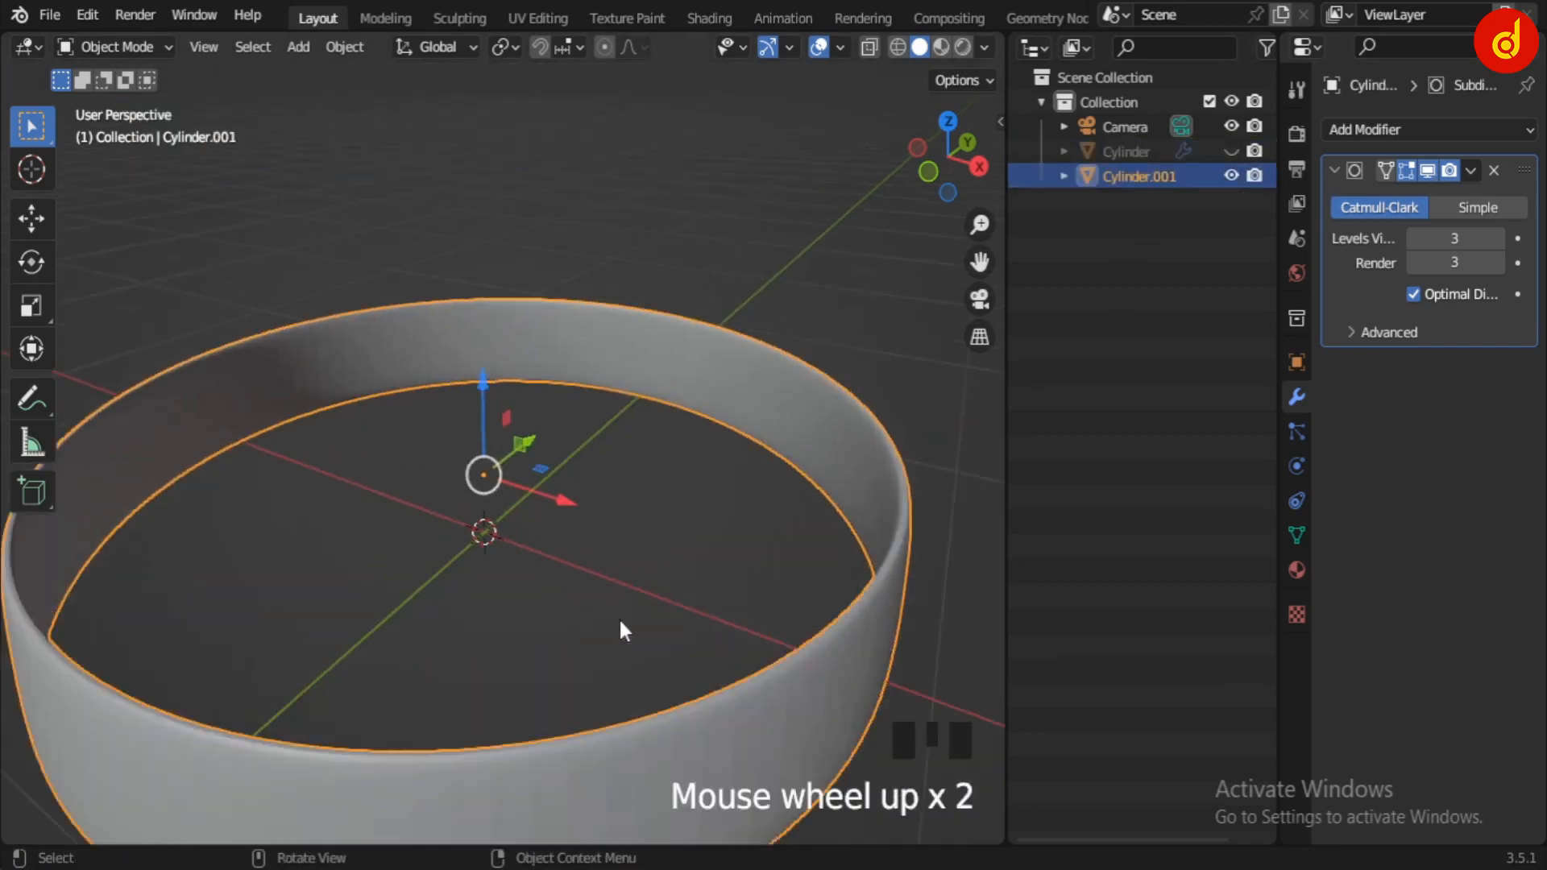
- Turn off the band's subdivision display in Edit Mode and dissolve the extra edge loop along the middle of its top rim
middle_click_drag(619, 617, 641, 586, "shift")
key("Tab")
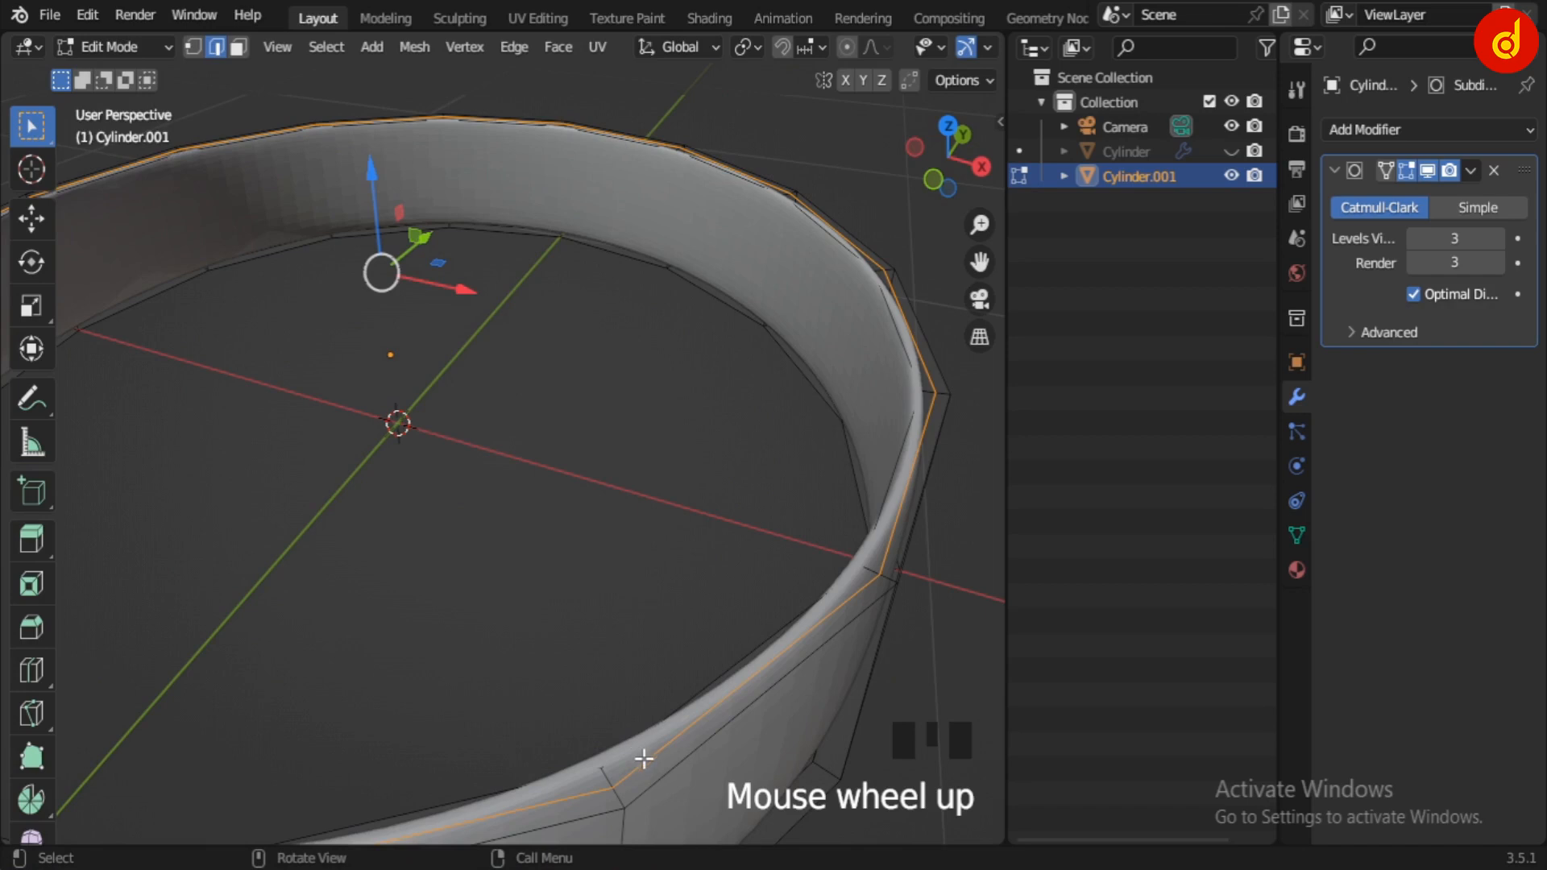
left_click(1428, 170)
left_click(547, 709)
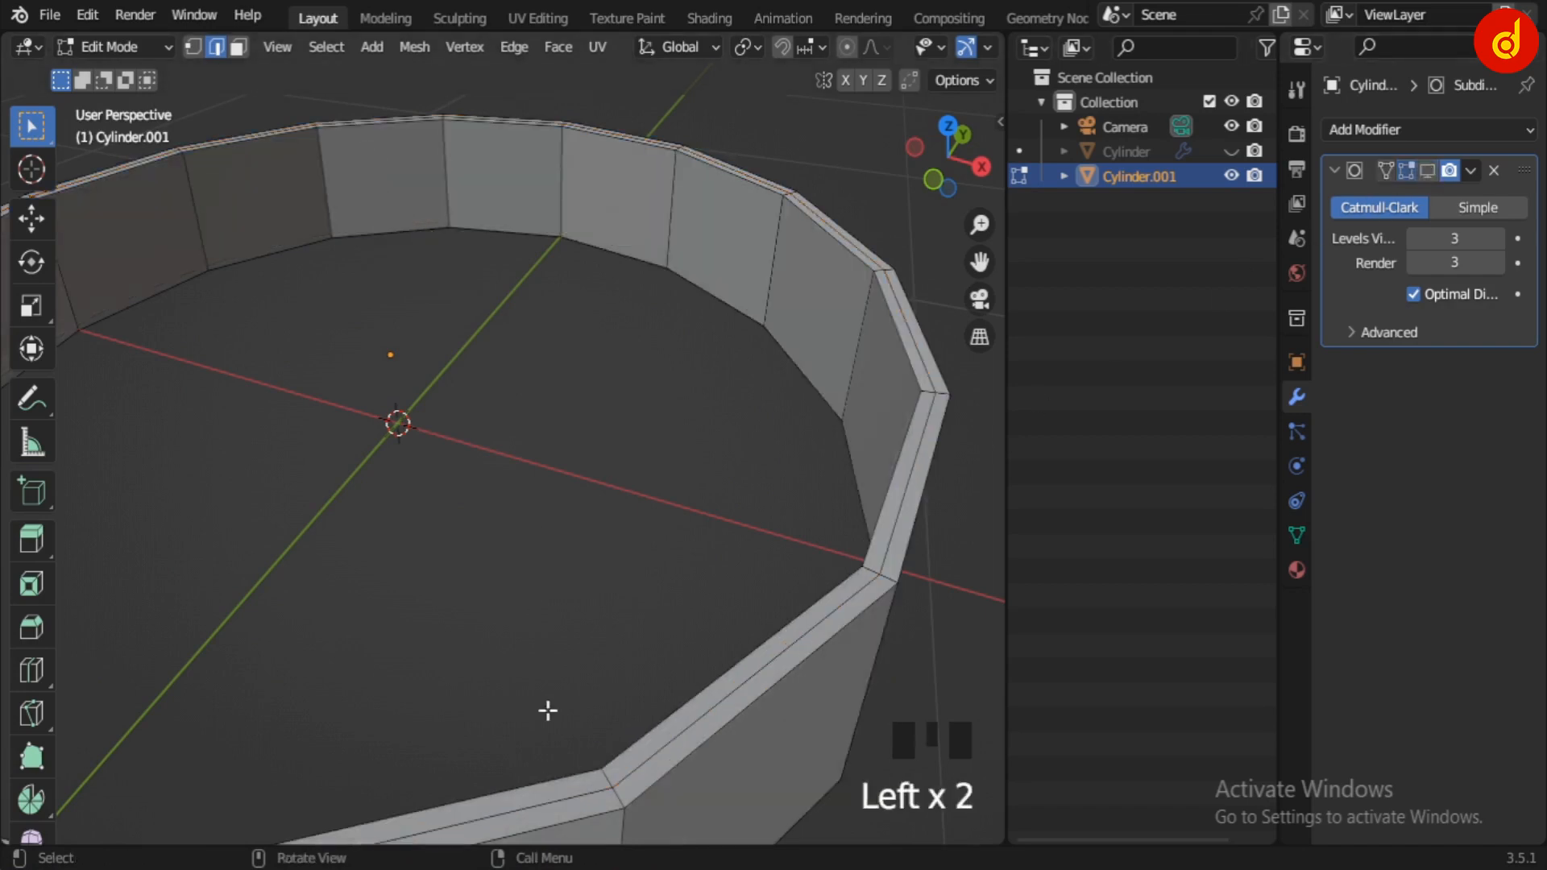
left_click(655, 747, "alt")
key("ctrl+x")
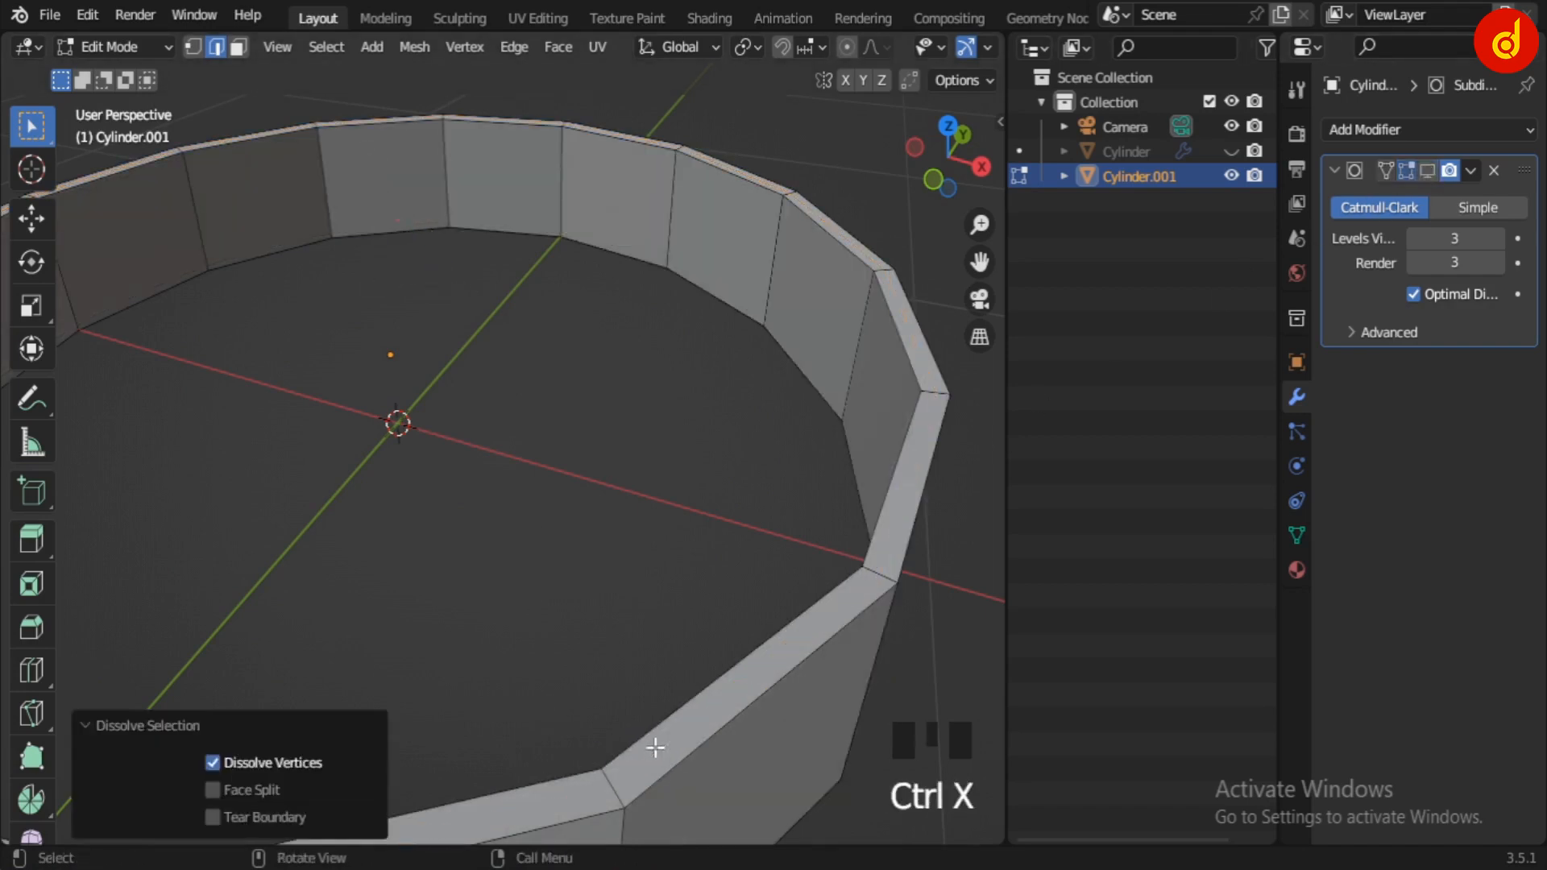
- Select the band's inner and outer edge loops along both its top rim and bottom rim
middle_click_drag(655, 748, 615, 669, "shift")
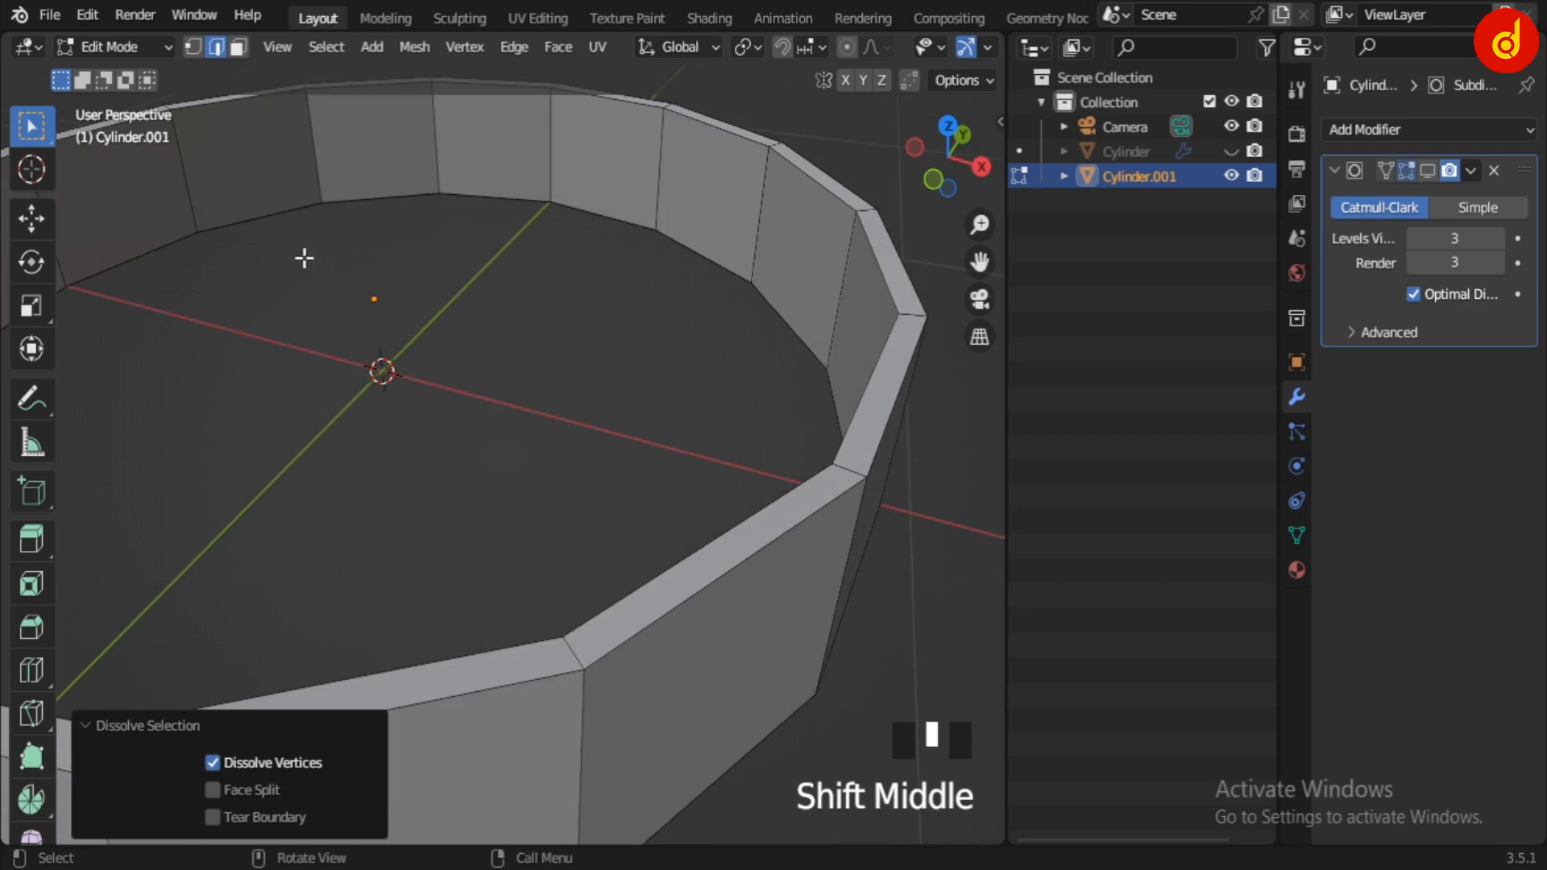
left_click(287, 216, "alt")
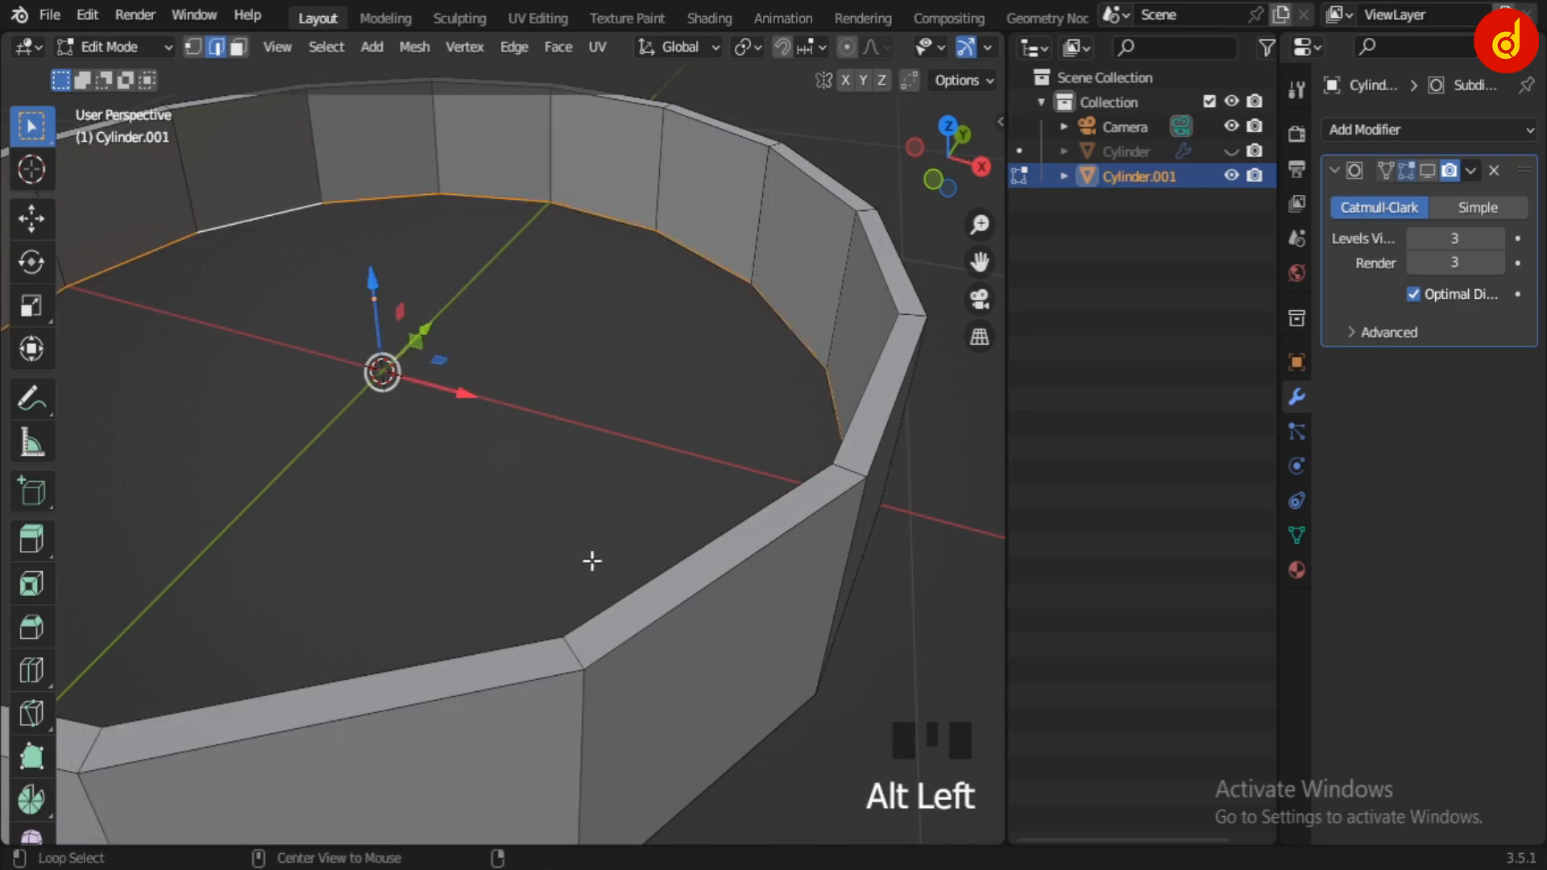
left_click(666, 639, "alt+shift")
left_click(715, 698, "alt+shift")
left_click(730, 739, "alt+shift")
scroll(673, 684, "up", 1)
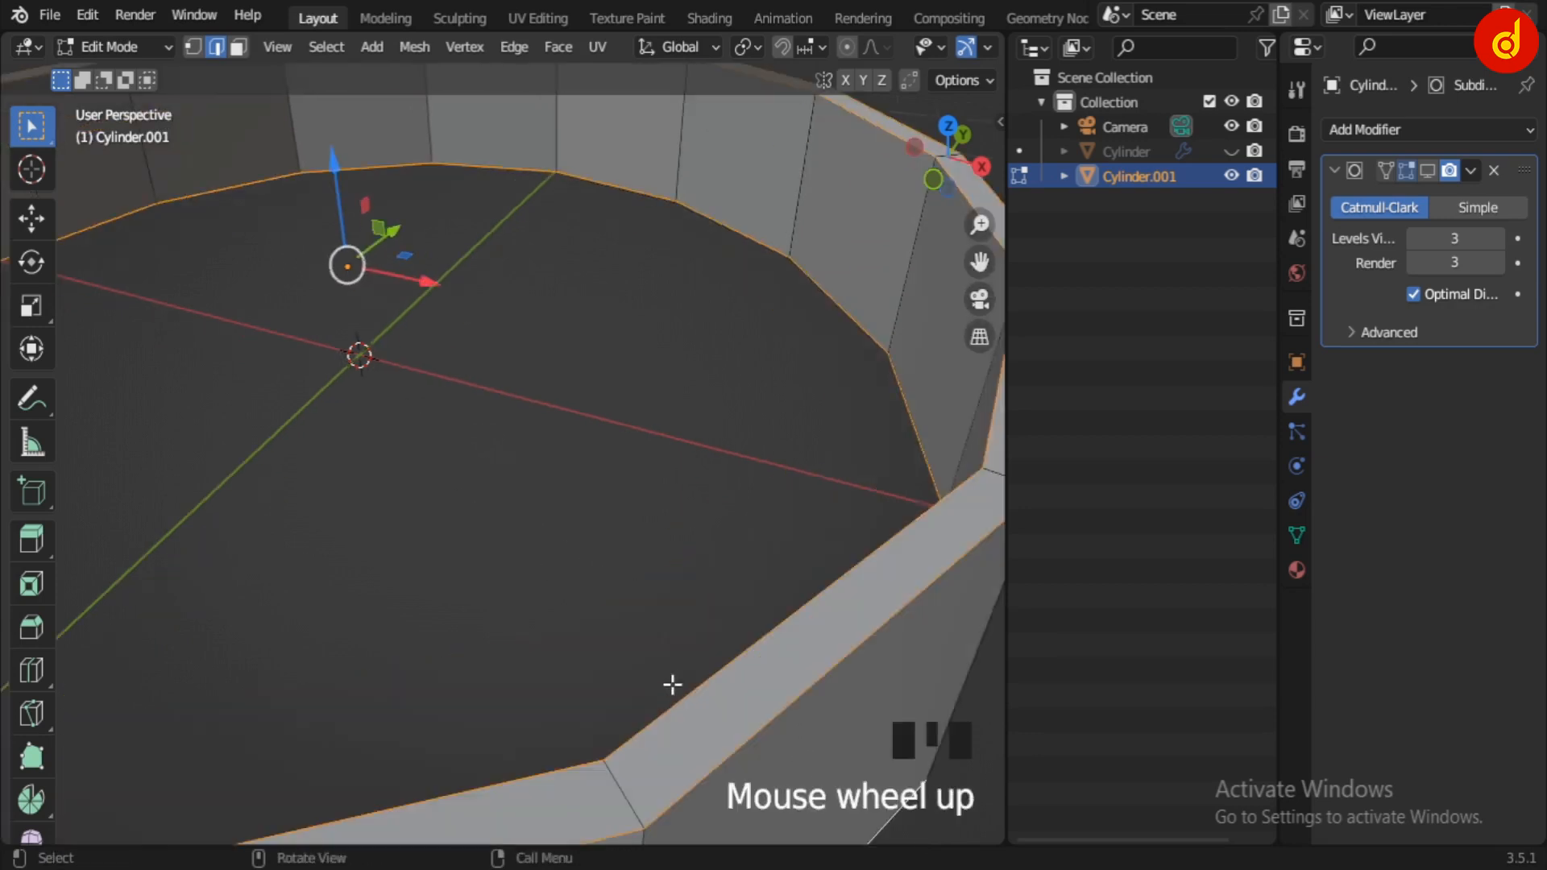
middle_click_drag(673, 684, 635, 594, "shift")
middle_click_drag(637, 661, 662, 684, "shift")
- Try a 2-segment bevel about 0.013 m wide on the band's rim loops and shade the band smooth
key("ctrl+b")
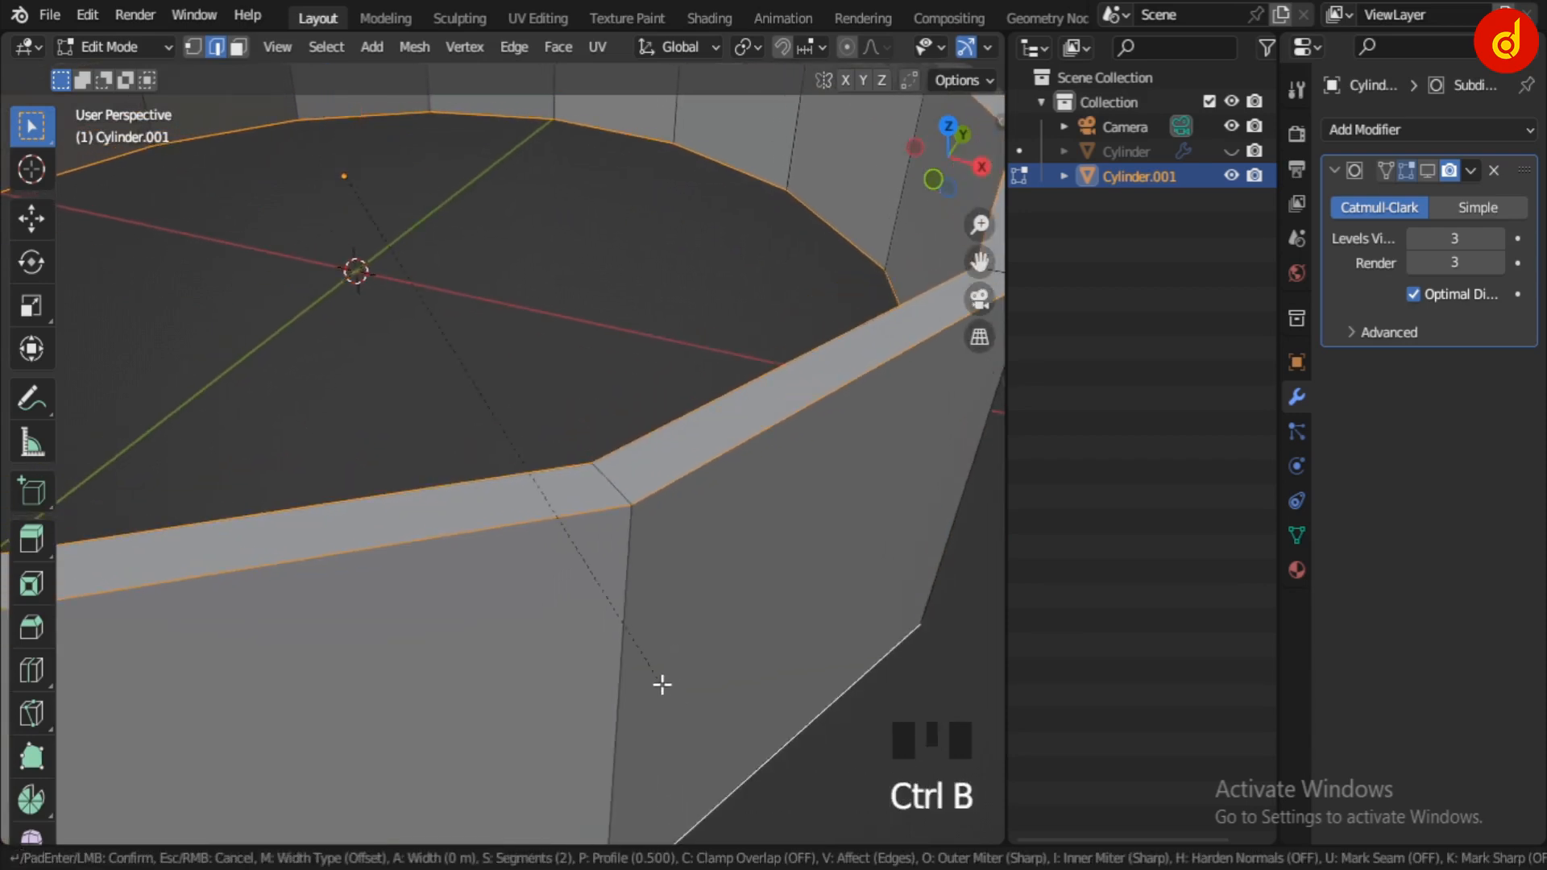
left_click(719, 750)
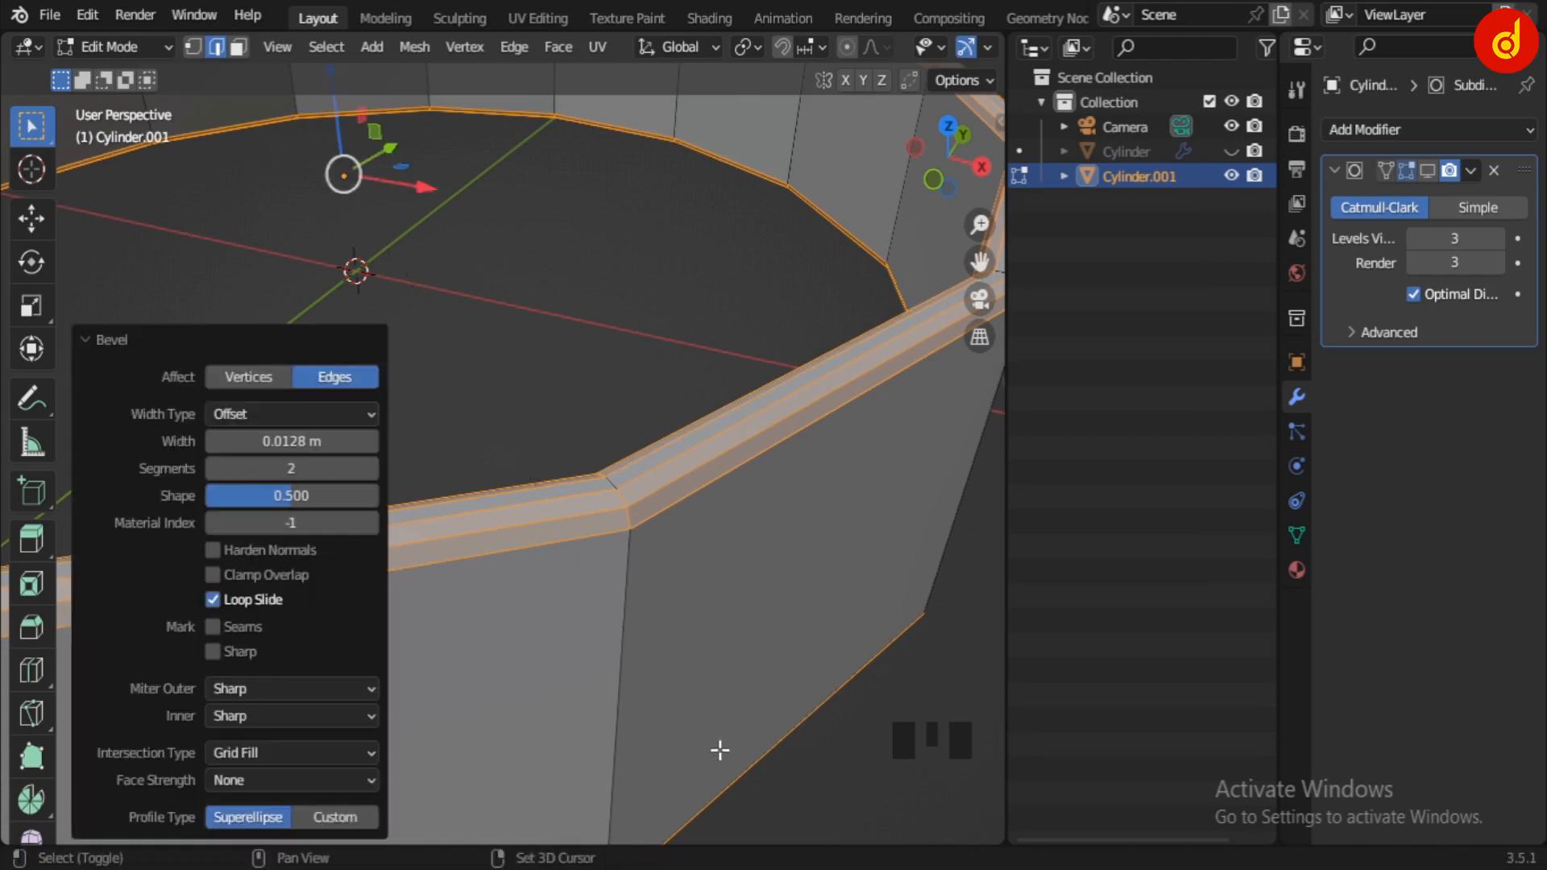
left_click(645, 518)
key("Tab")
scroll(645, 519, "down", 5)
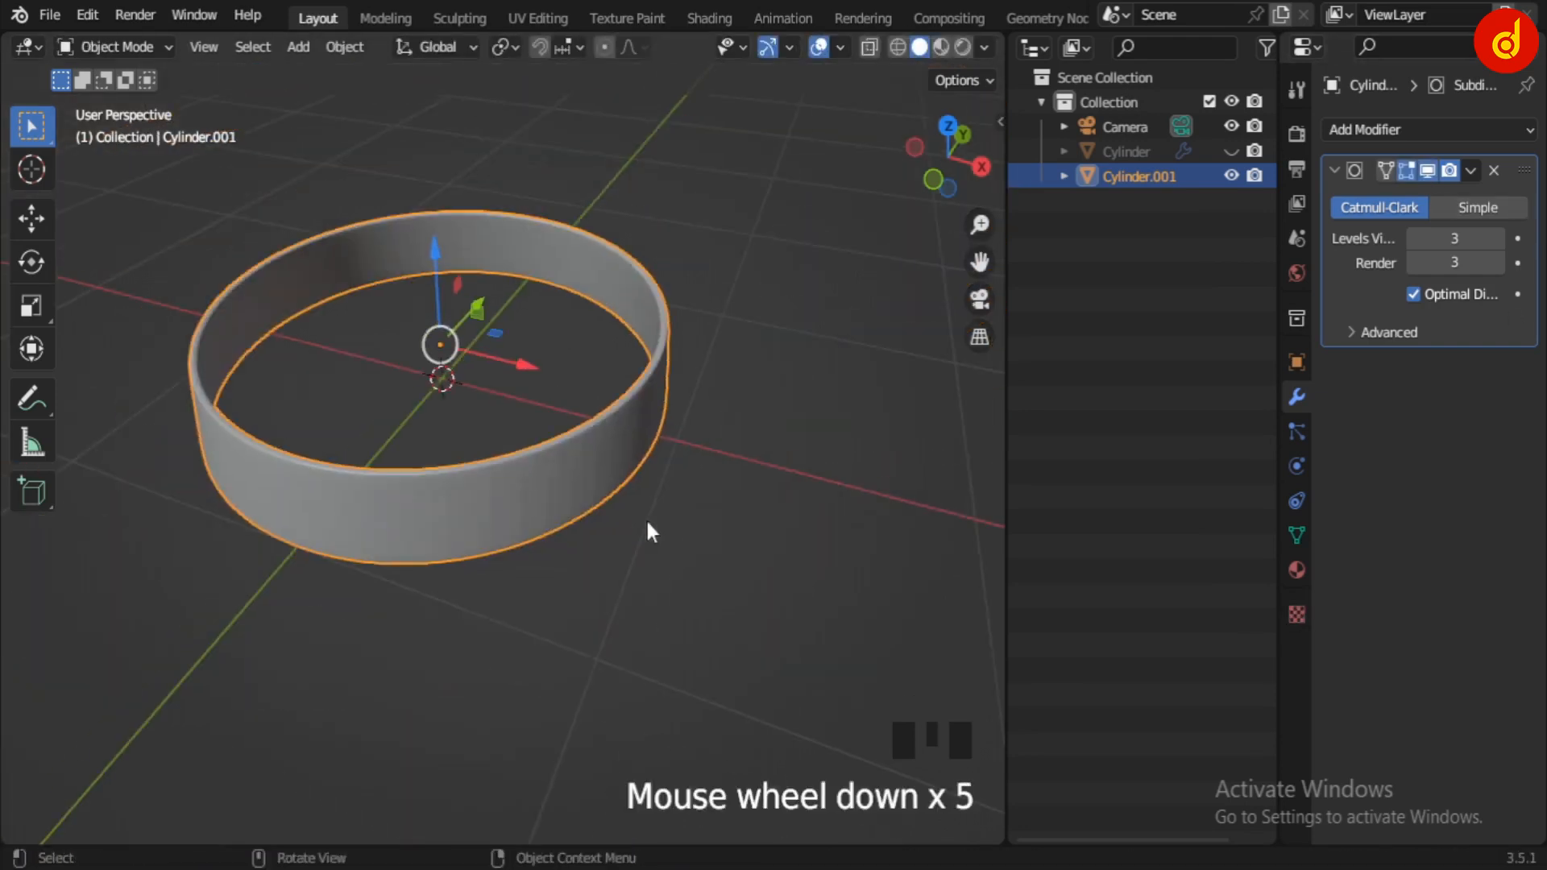
right_click(587, 478)
left_click(515, 390)
scroll(775, 624, "up", 6)
middle_click_drag(775, 627, 854, 606)
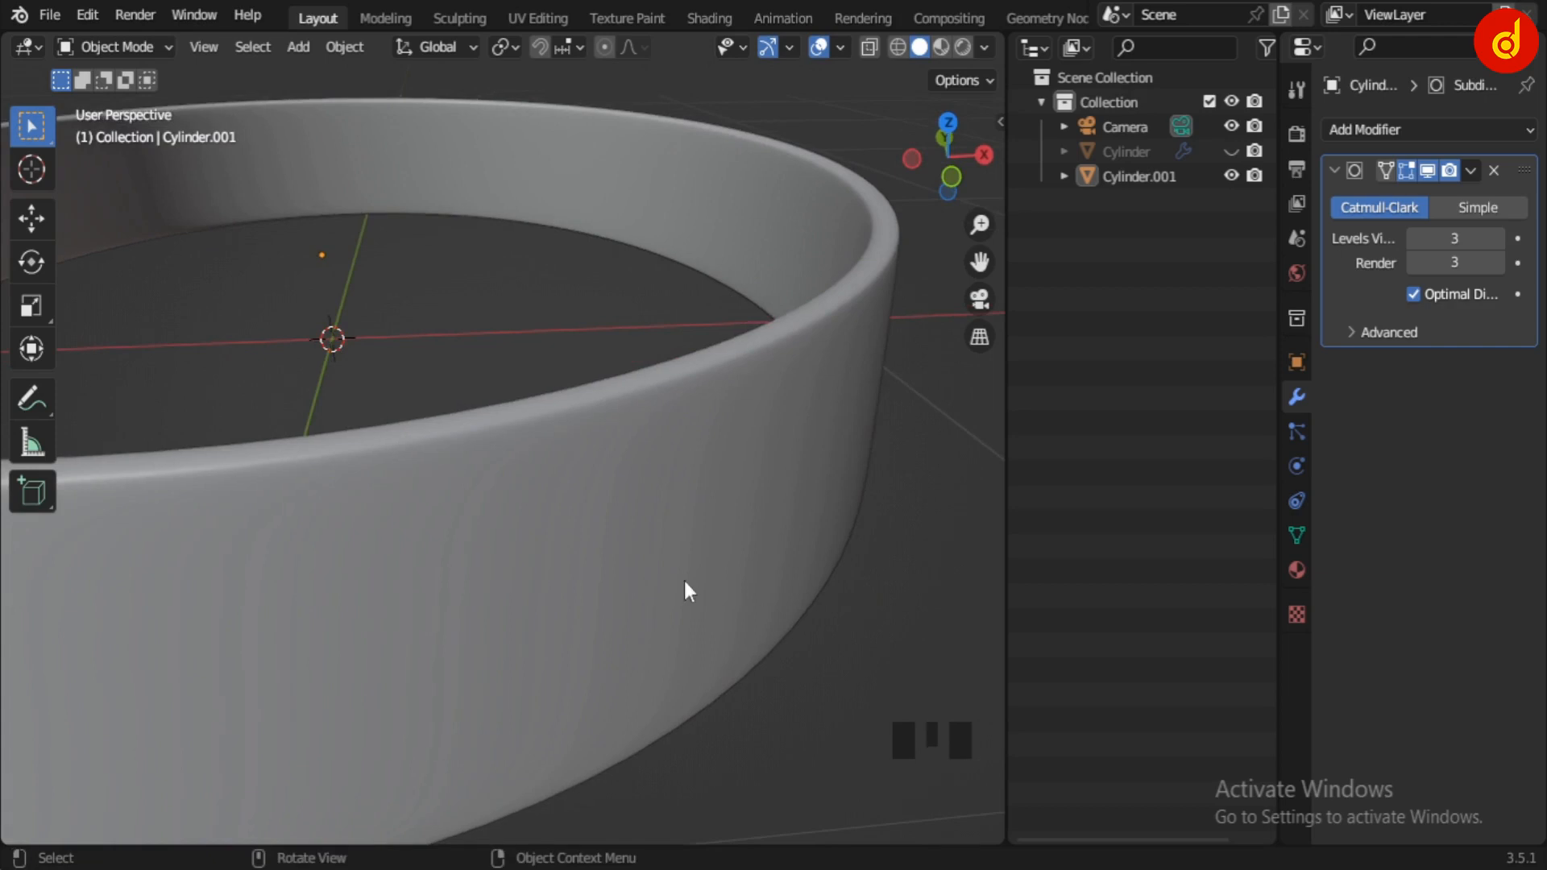
- Unhide the hat and check how the band fits around the base of the crown
key("slash")
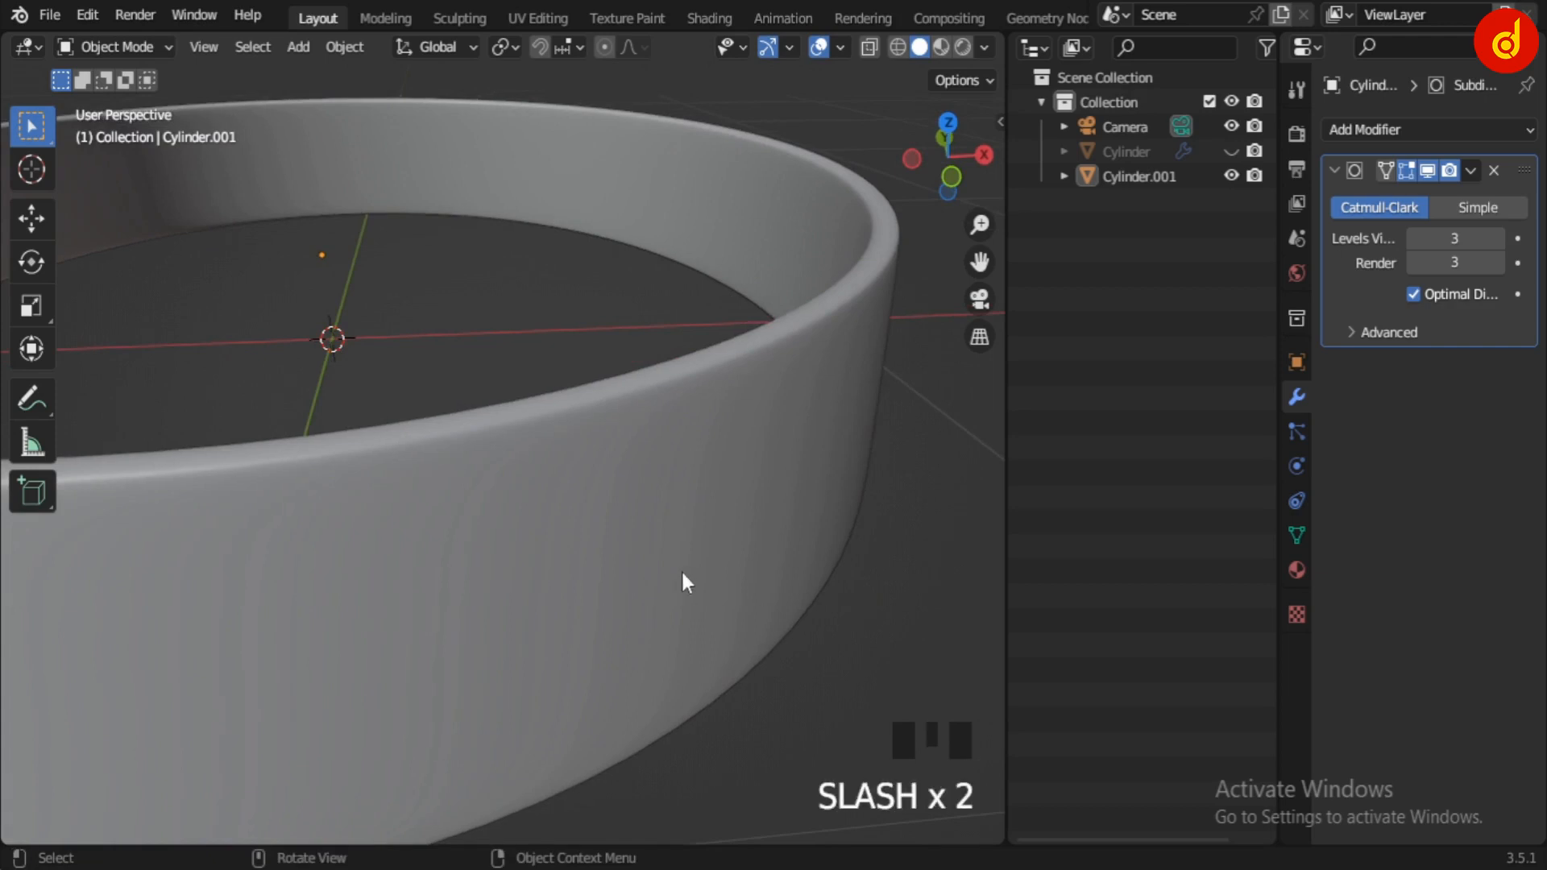
scroll(731, 529, "down", 5)
middle_click_drag(731, 528, 510, 551)
scroll(403, 531, "up", 4)
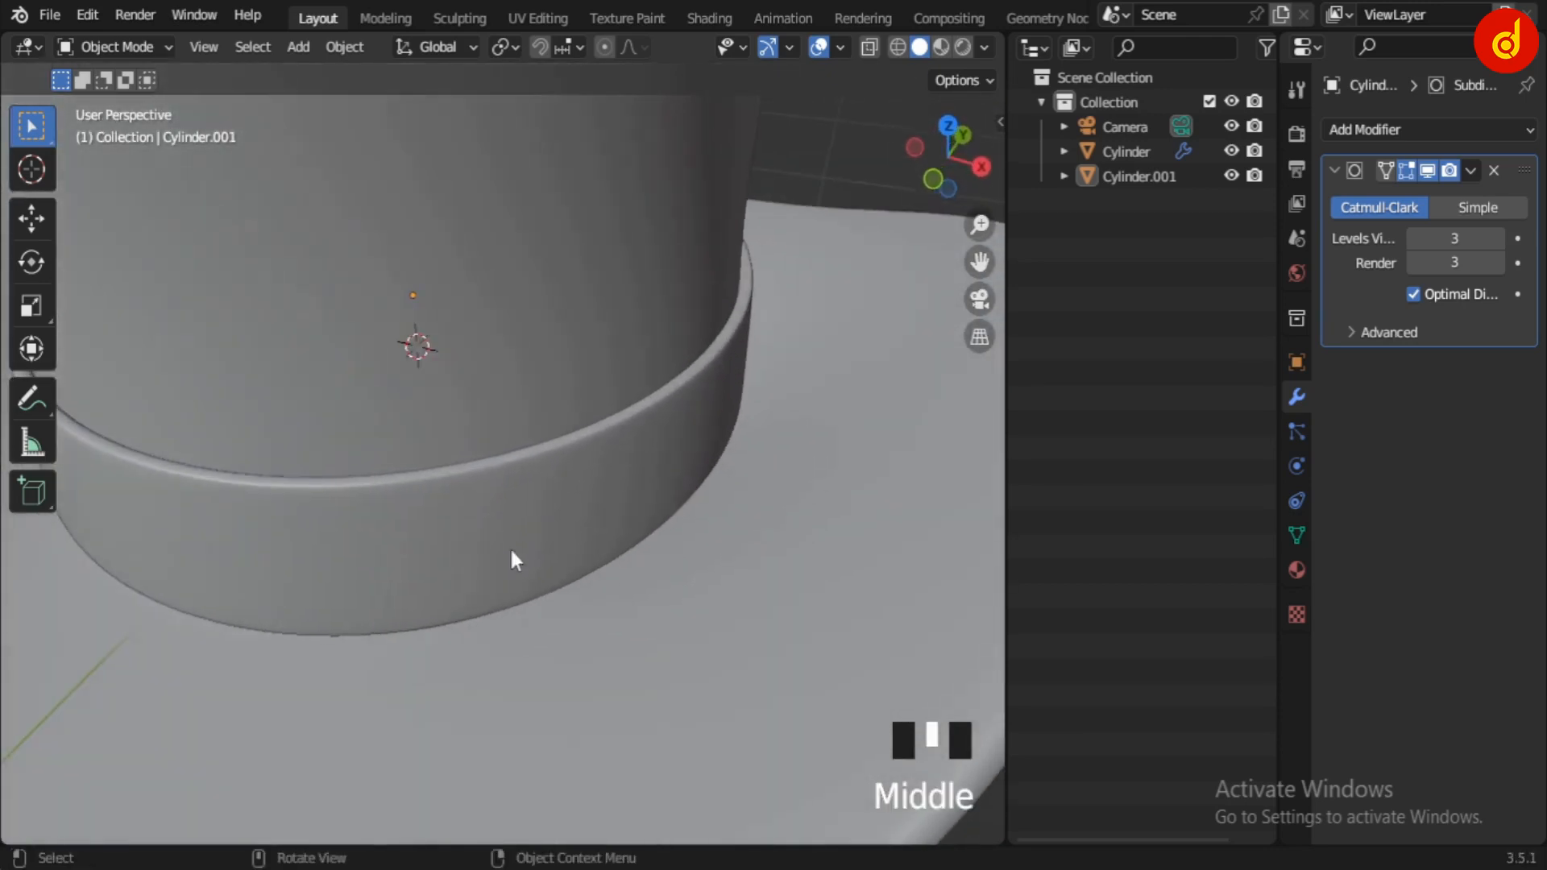
- Undo the band's smooth shading and bevel, back to the selected rim edge loops
key("ctrl+z")
key("ctrl+z")
key("ctrl+z")
key("ctrl+z")
key("ctrl+z")
key("ctrl+z")
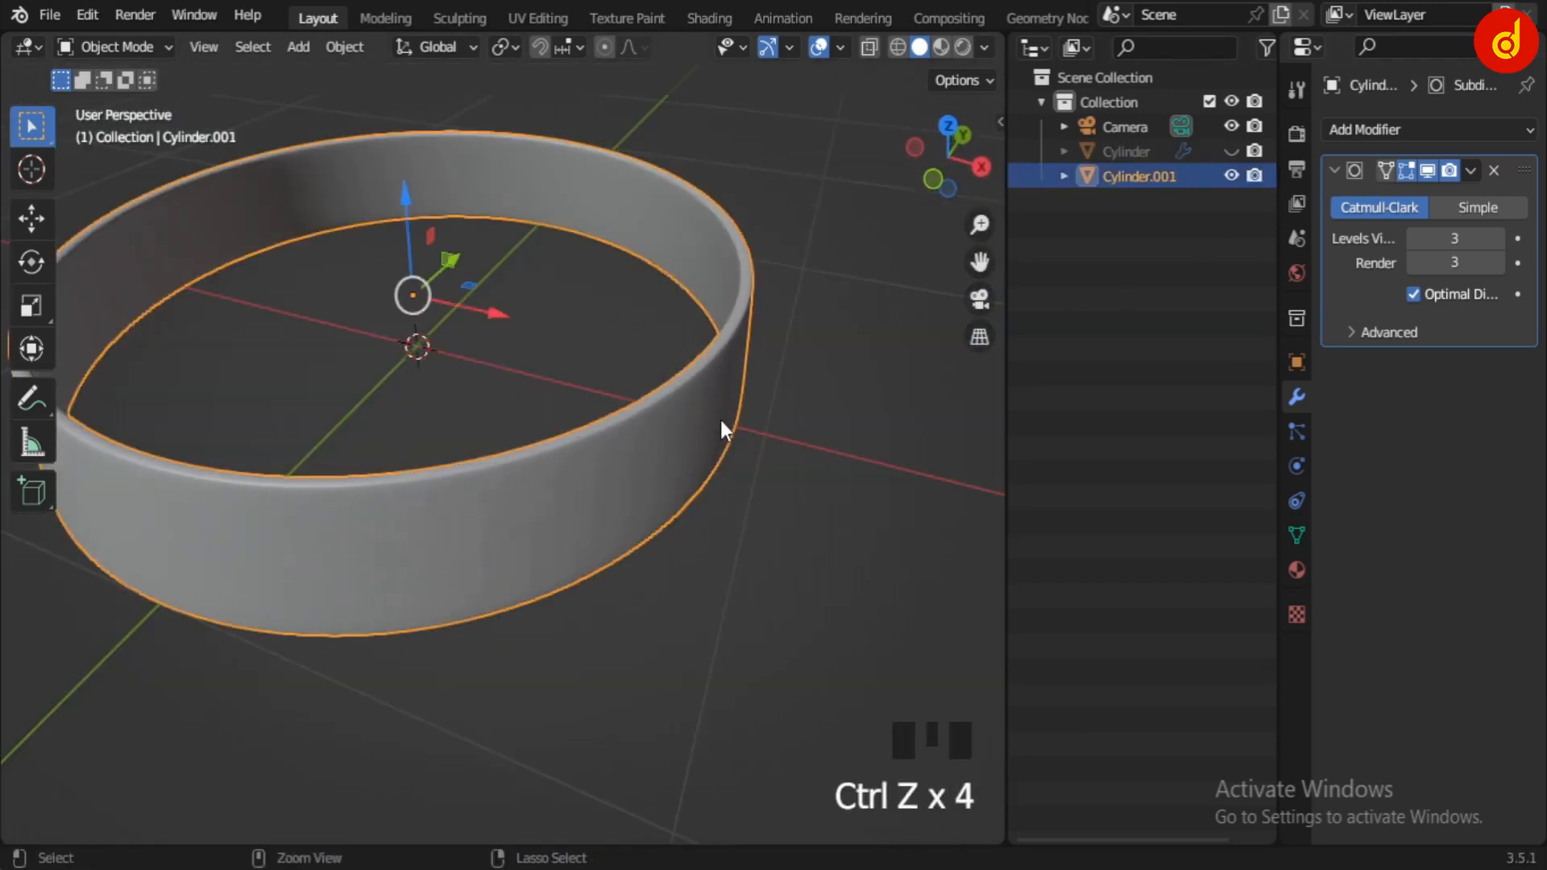
scroll(721, 420, "up", 4)
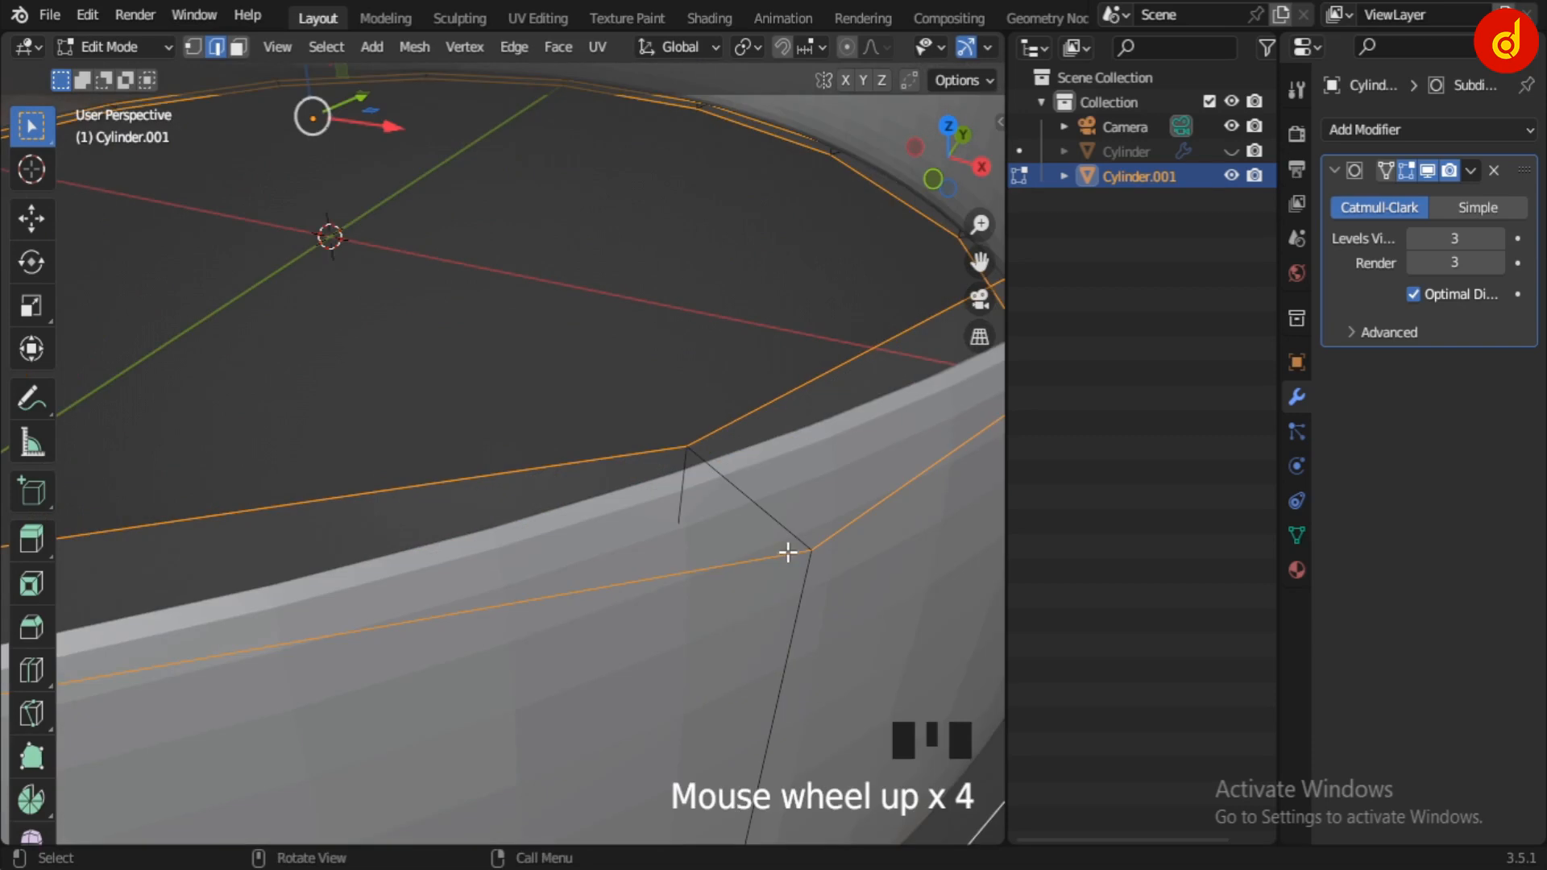
key("ctrl+b")
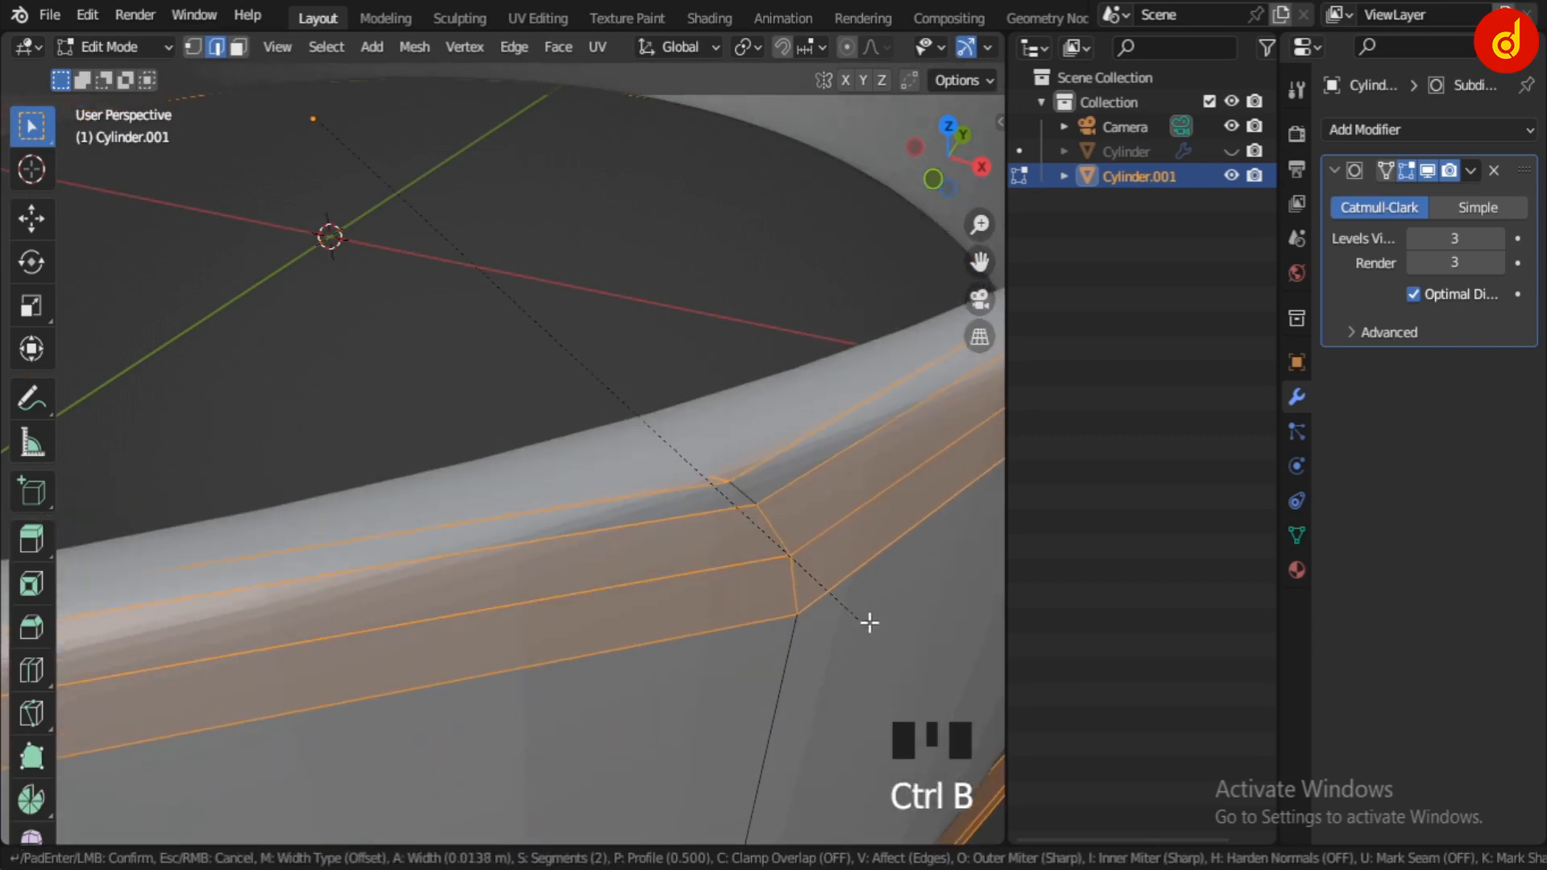
scroll(868, 608, "down", 1)
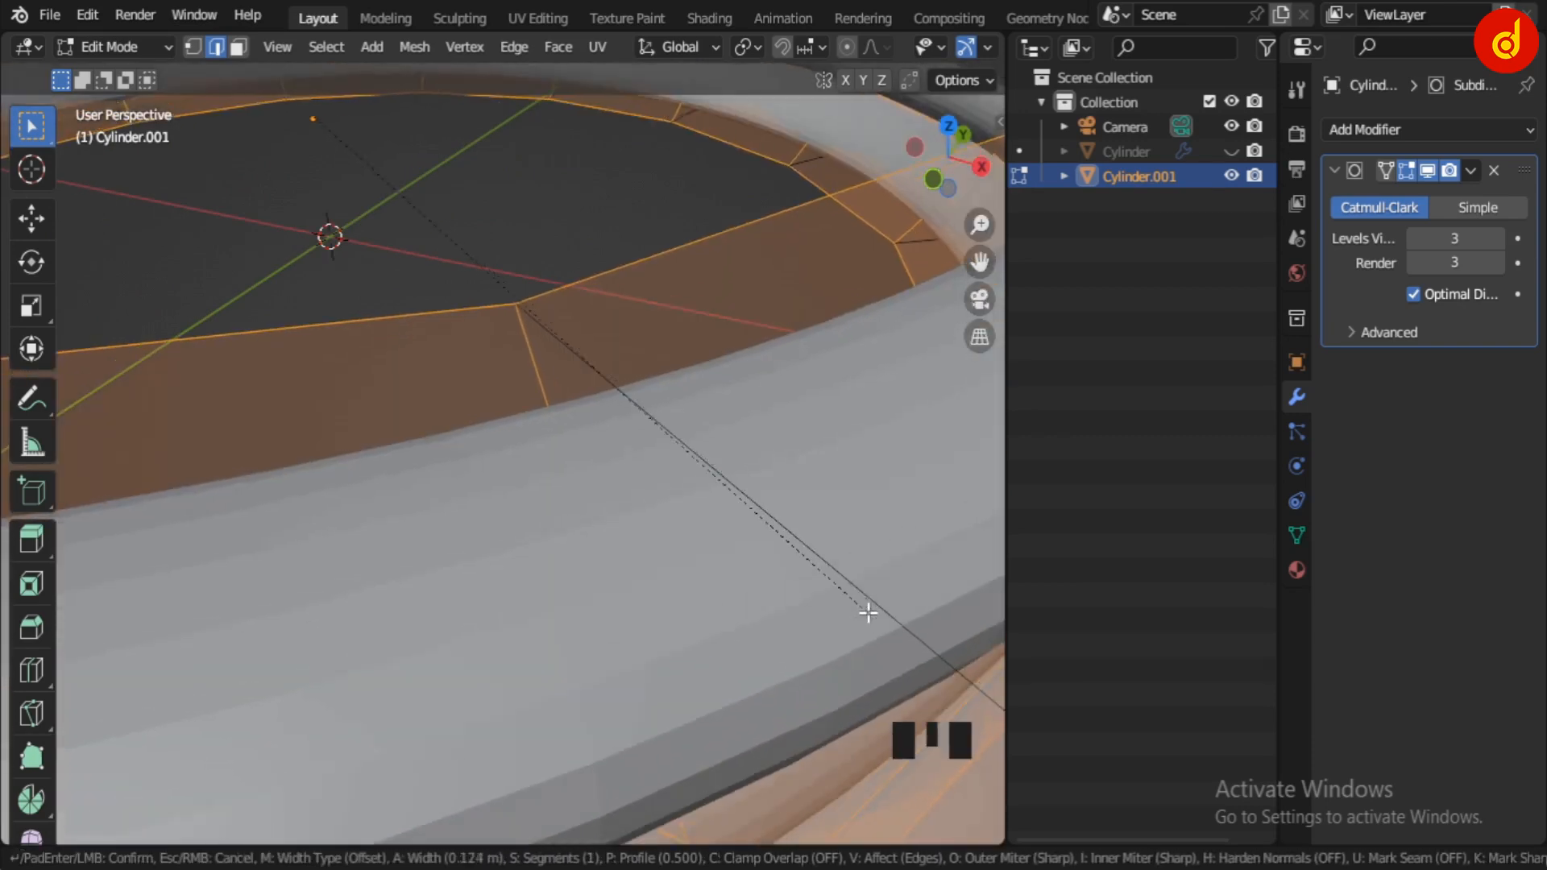
right_click(867, 612)
- Bevel the band's selected rim edge loops with 1 segment and a width of about 0.009 m
middle_click_drag(814, 604, 768, 578, "shift")
key("ctrl+b")
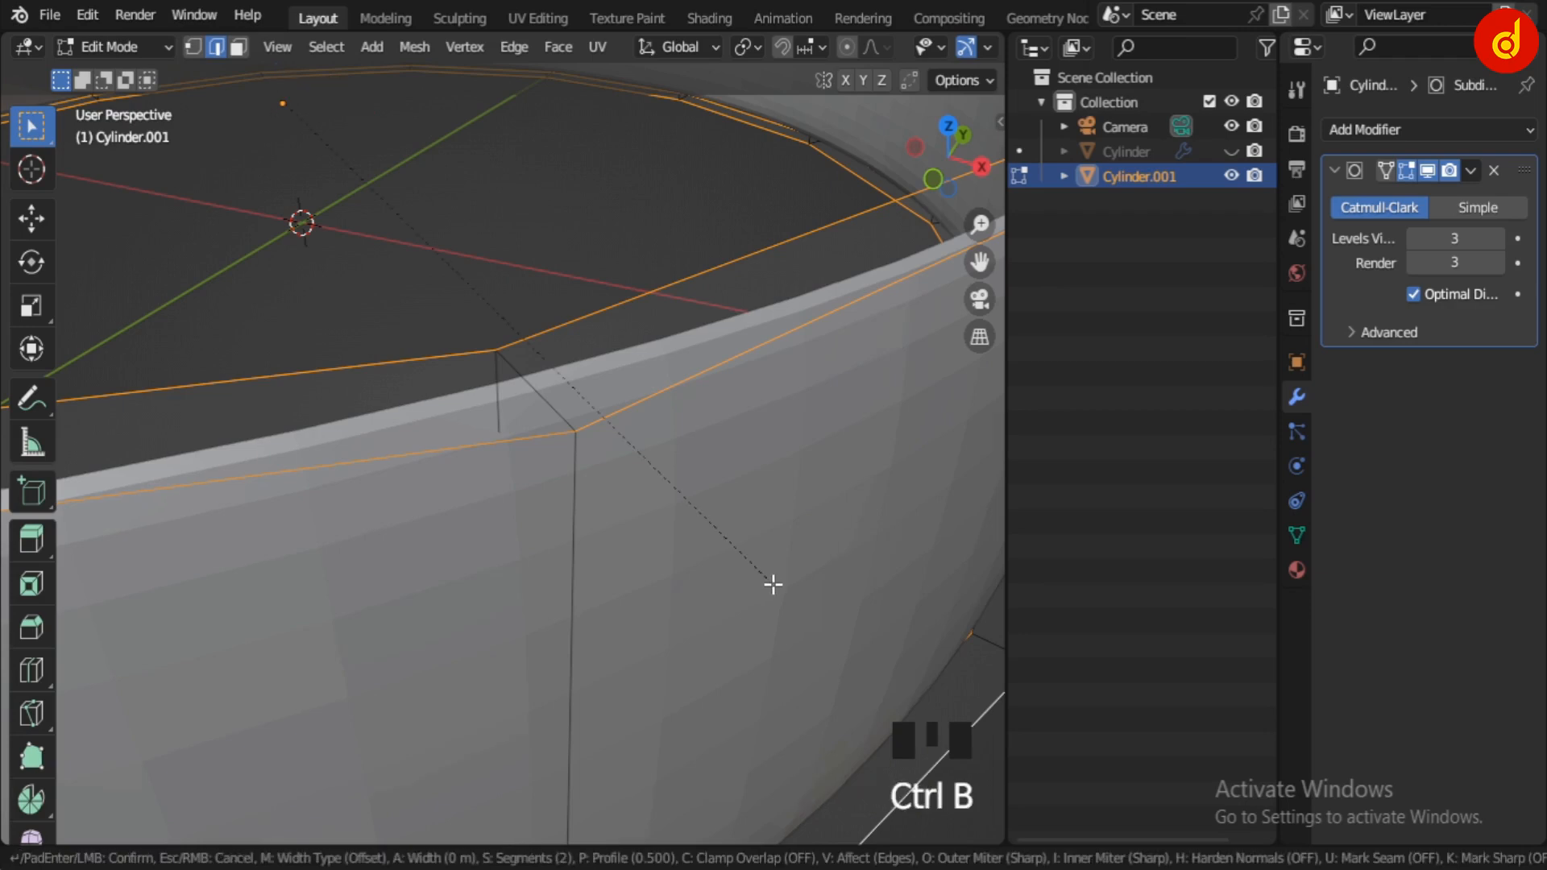
scroll(797, 616, "down", 1)
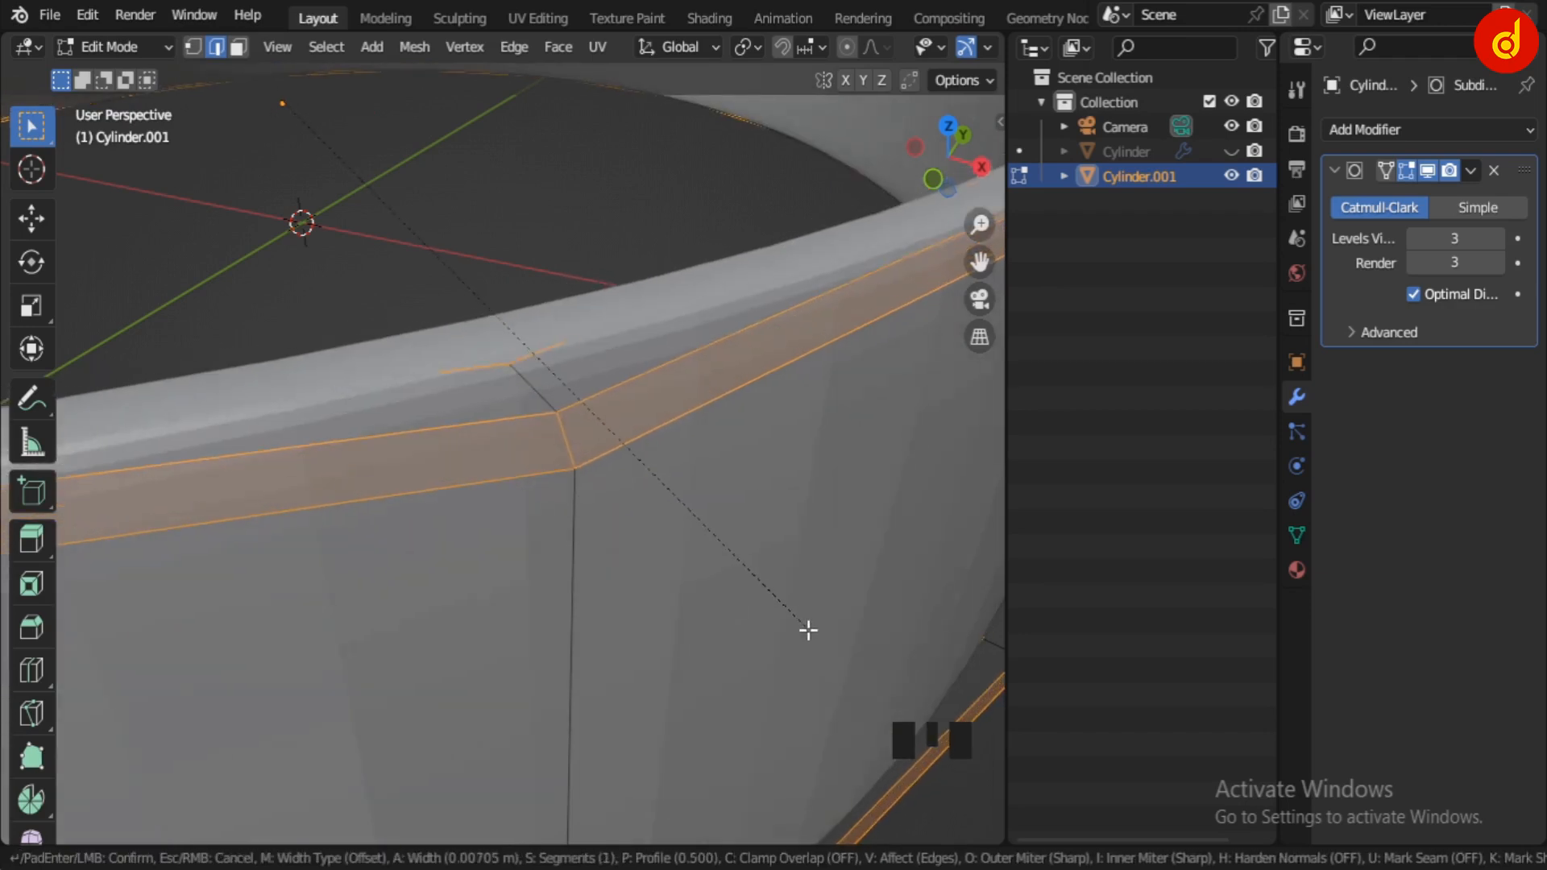
left_click(820, 643)
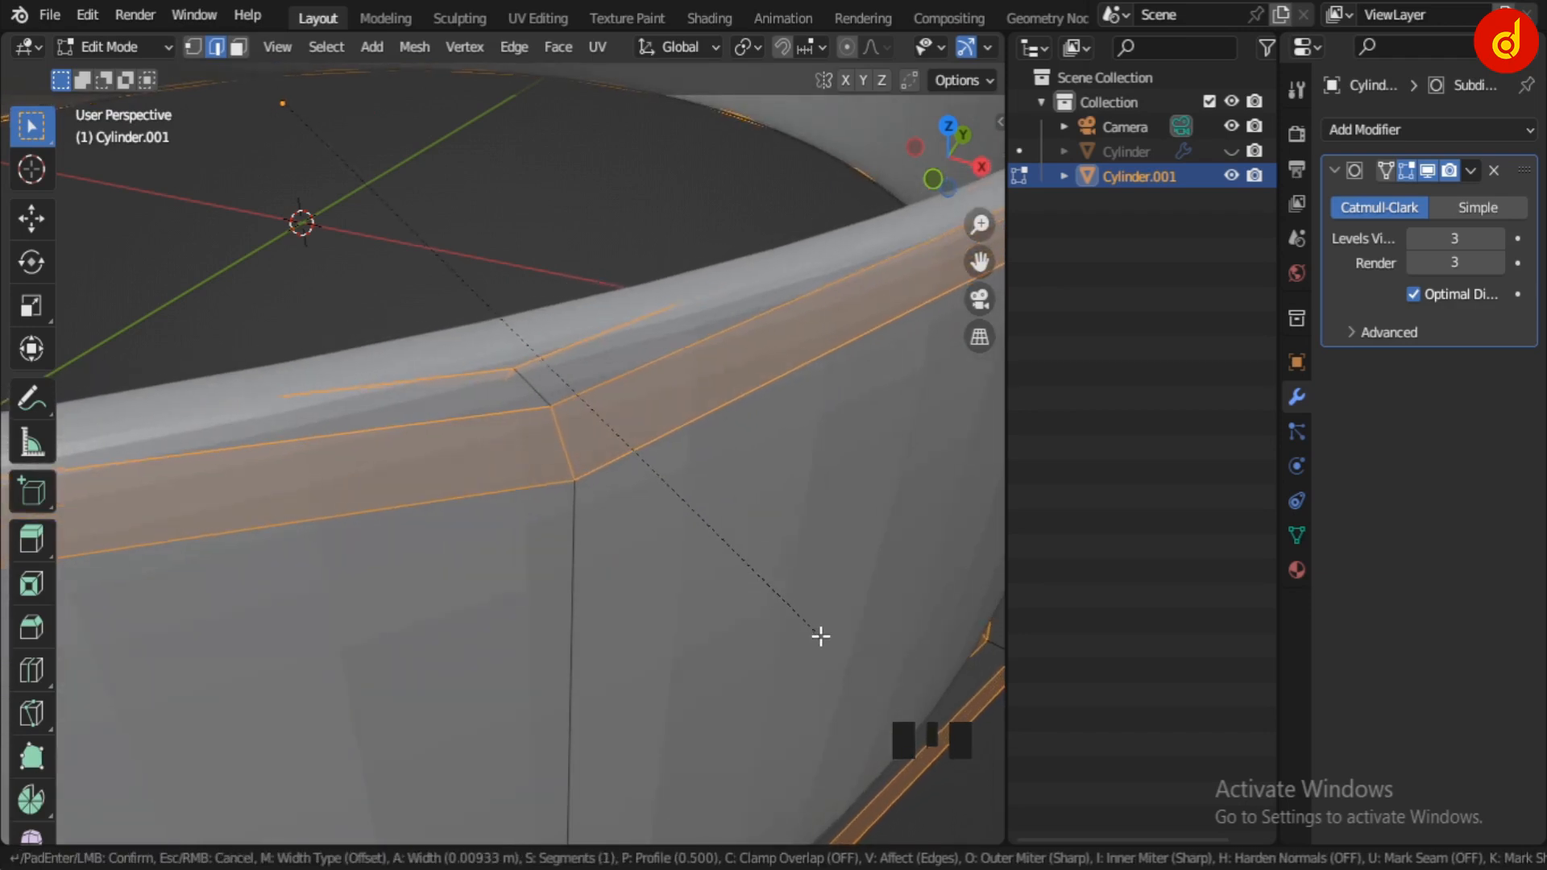
- Return to Object Mode, shade the band smooth and deselect it
key("Tab")
mouse_move(752, 552)
middle_mouse_down()
mouse_move(731, 562)
mouse_move(800, 596)
mouse_move(766, 563)
middle_mouse_up()
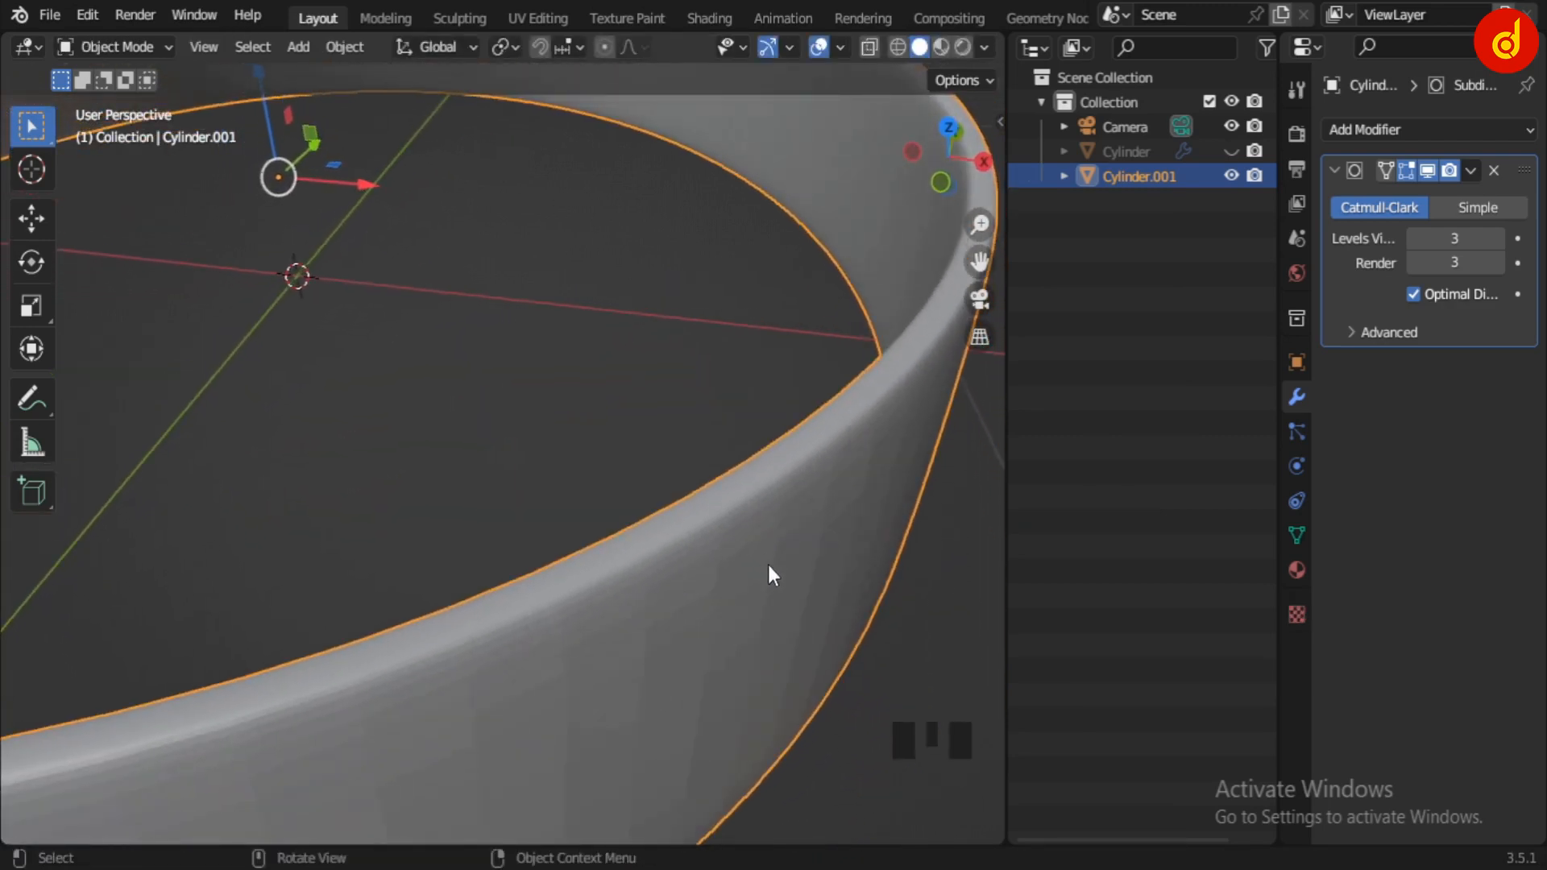
right_click(767, 563)
left_click(718, 393)
left_click(654, 382)
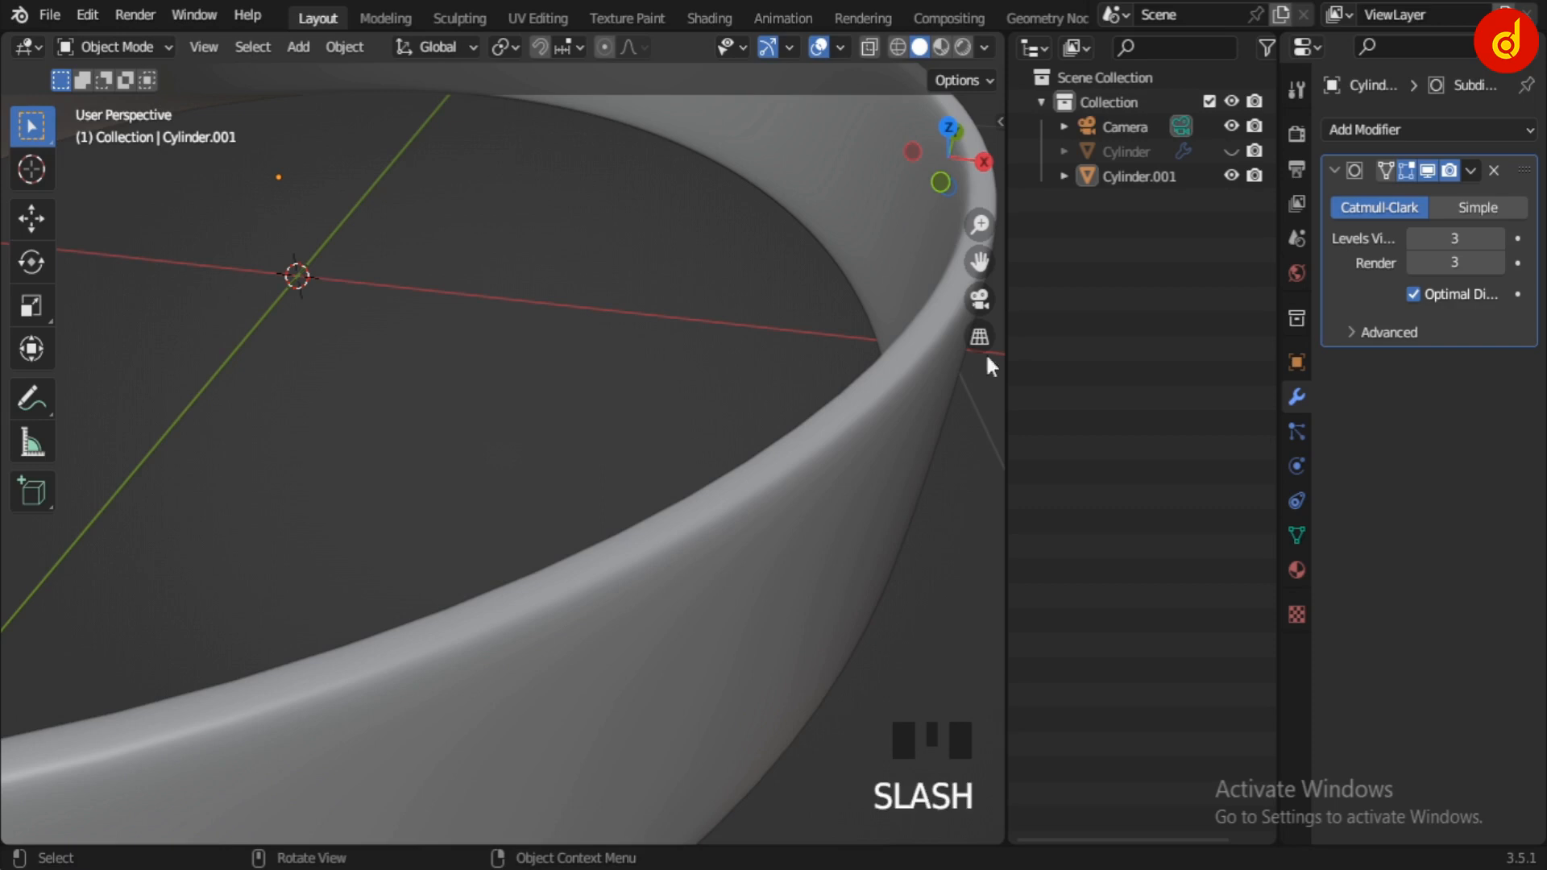
- Unhide the hat, open the viewport shading options and examine the hat and band from several angles
left_click(1231, 150)
scroll(838, 357, "down", 6)
middle_click_drag(785, 609, 652, 524)
scroll(652, 525, "down", 3)
left_click(984, 48)
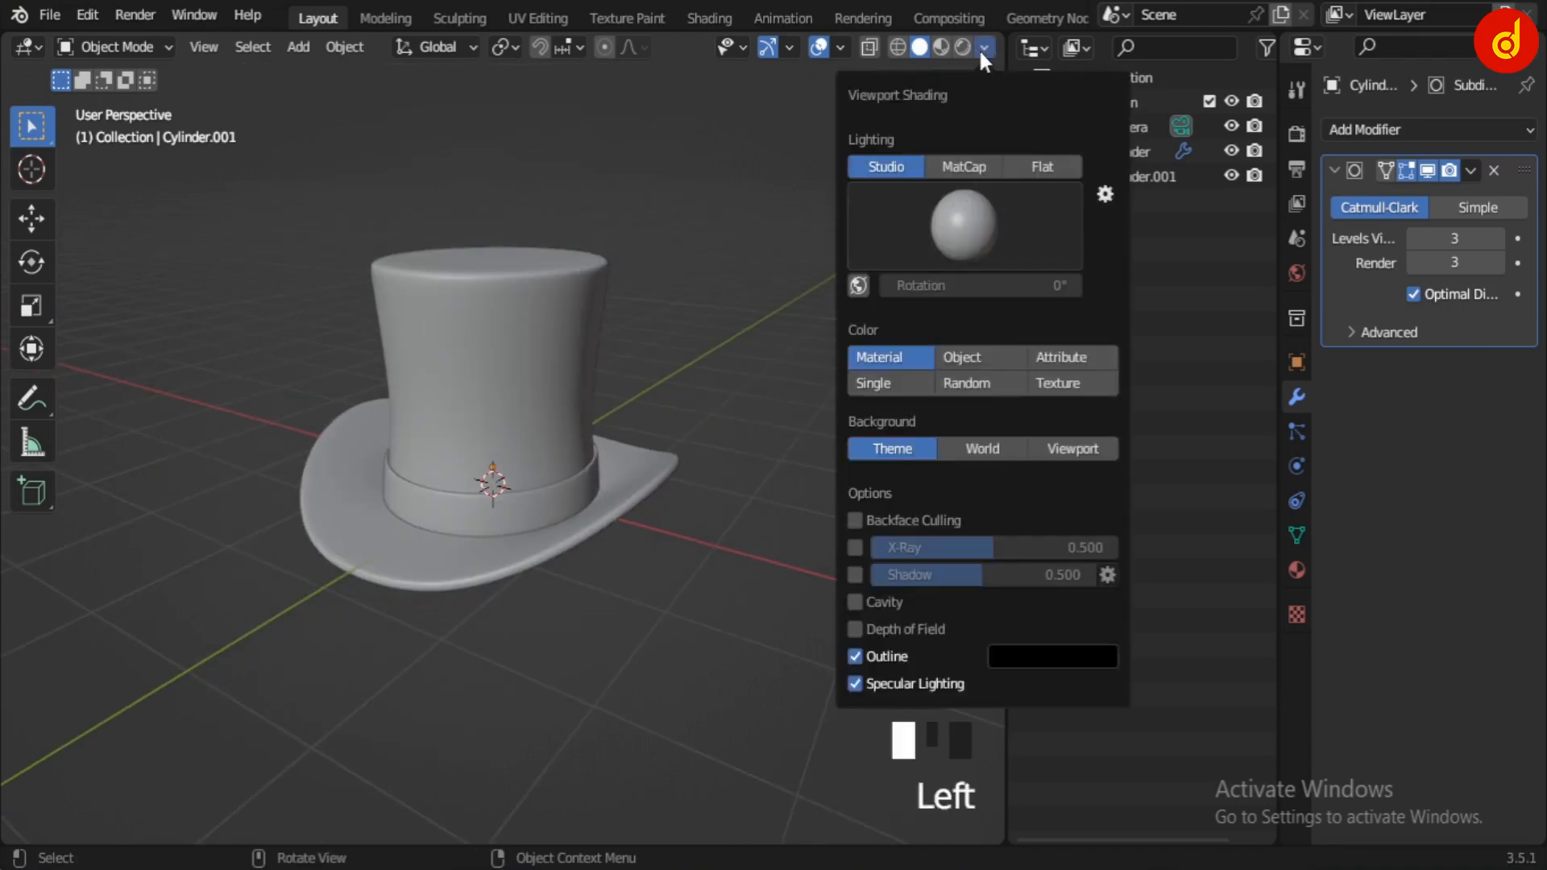
mouse_move(766, 594)
middle_mouse_down()
mouse_move(742, 563)
mouse_move(921, 524)
mouse_move(570, 507)
mouse_move(585, 427)
middle_mouse_up()
scroll(586, 427, "up", 3)
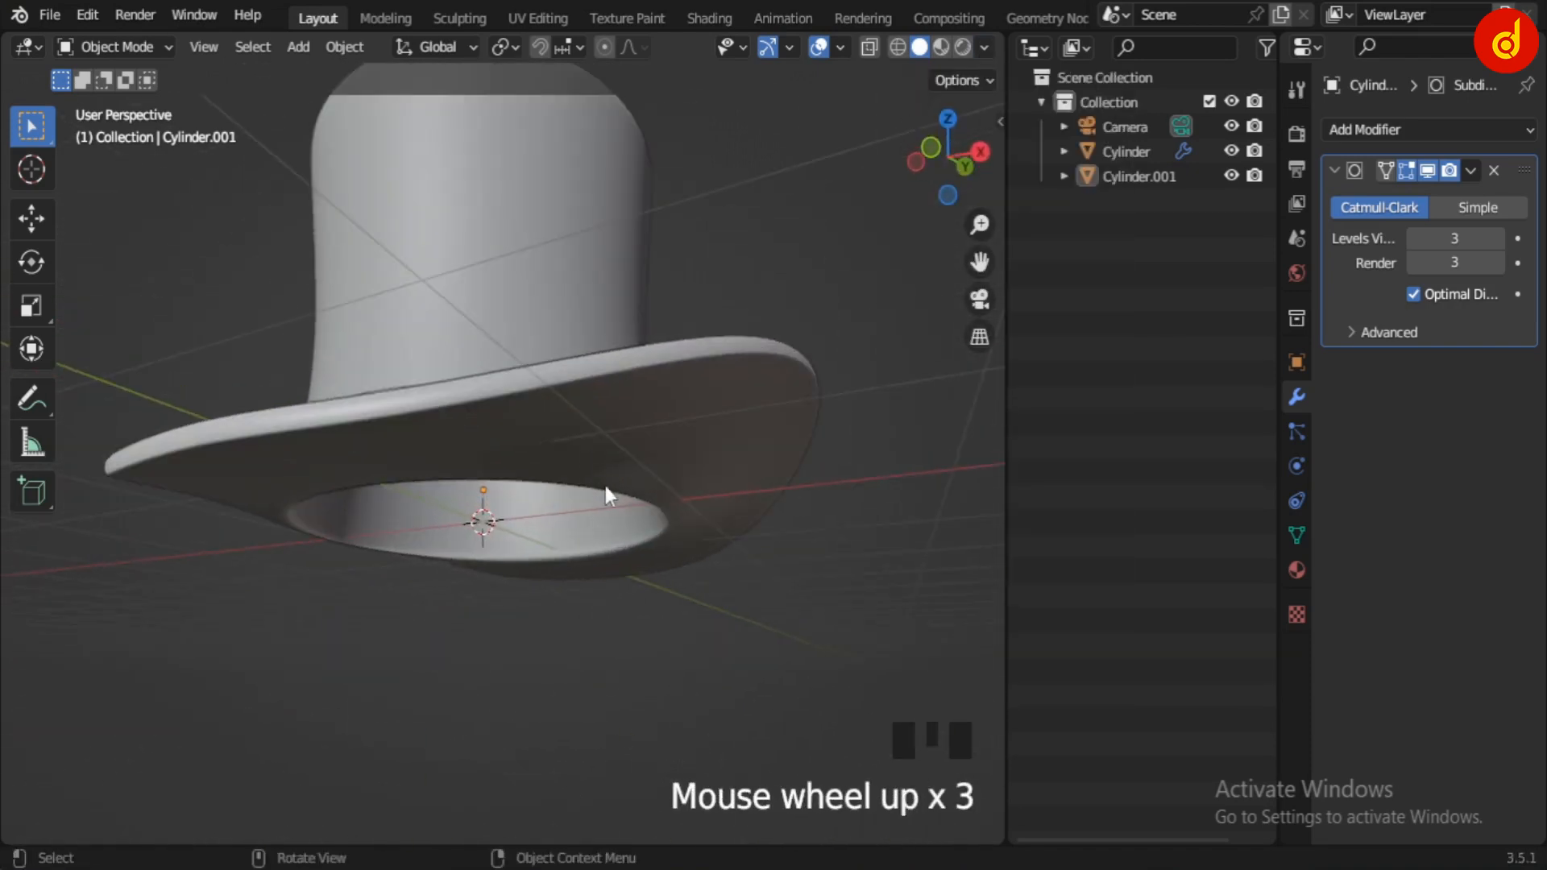
middle_click_drag(607, 489, 678, 580)
scroll(694, 586, "down", 2)
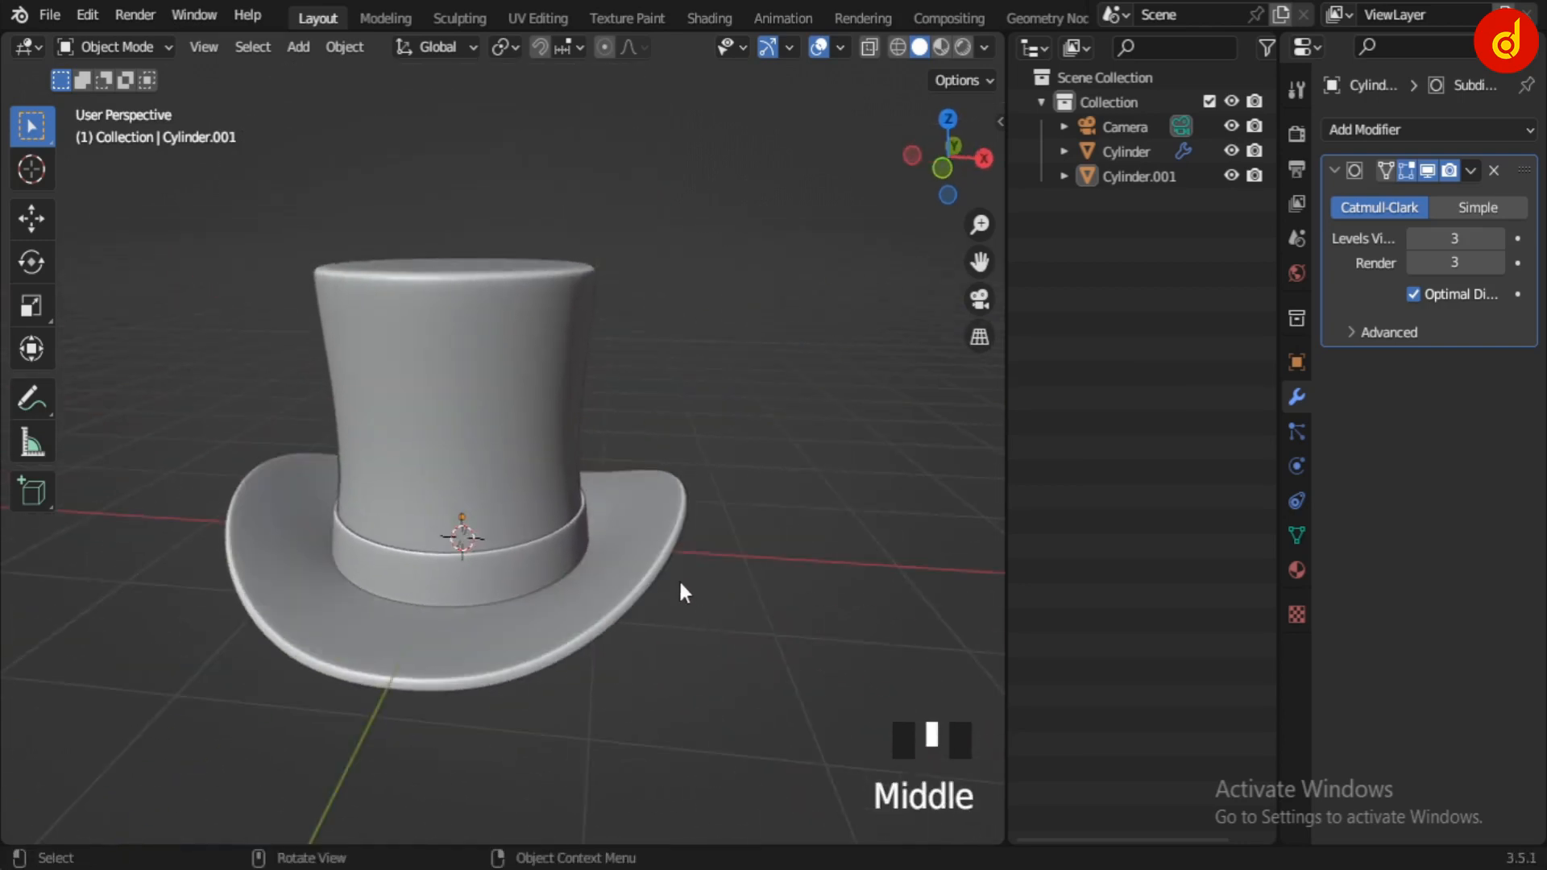
- Select the hat and enter Edit Mode to work on its brim
left_click(684, 509)
key("Tab")
scroll(756, 553, "up", 2)
middle_click_drag(860, 640, 829, 587, "shift")
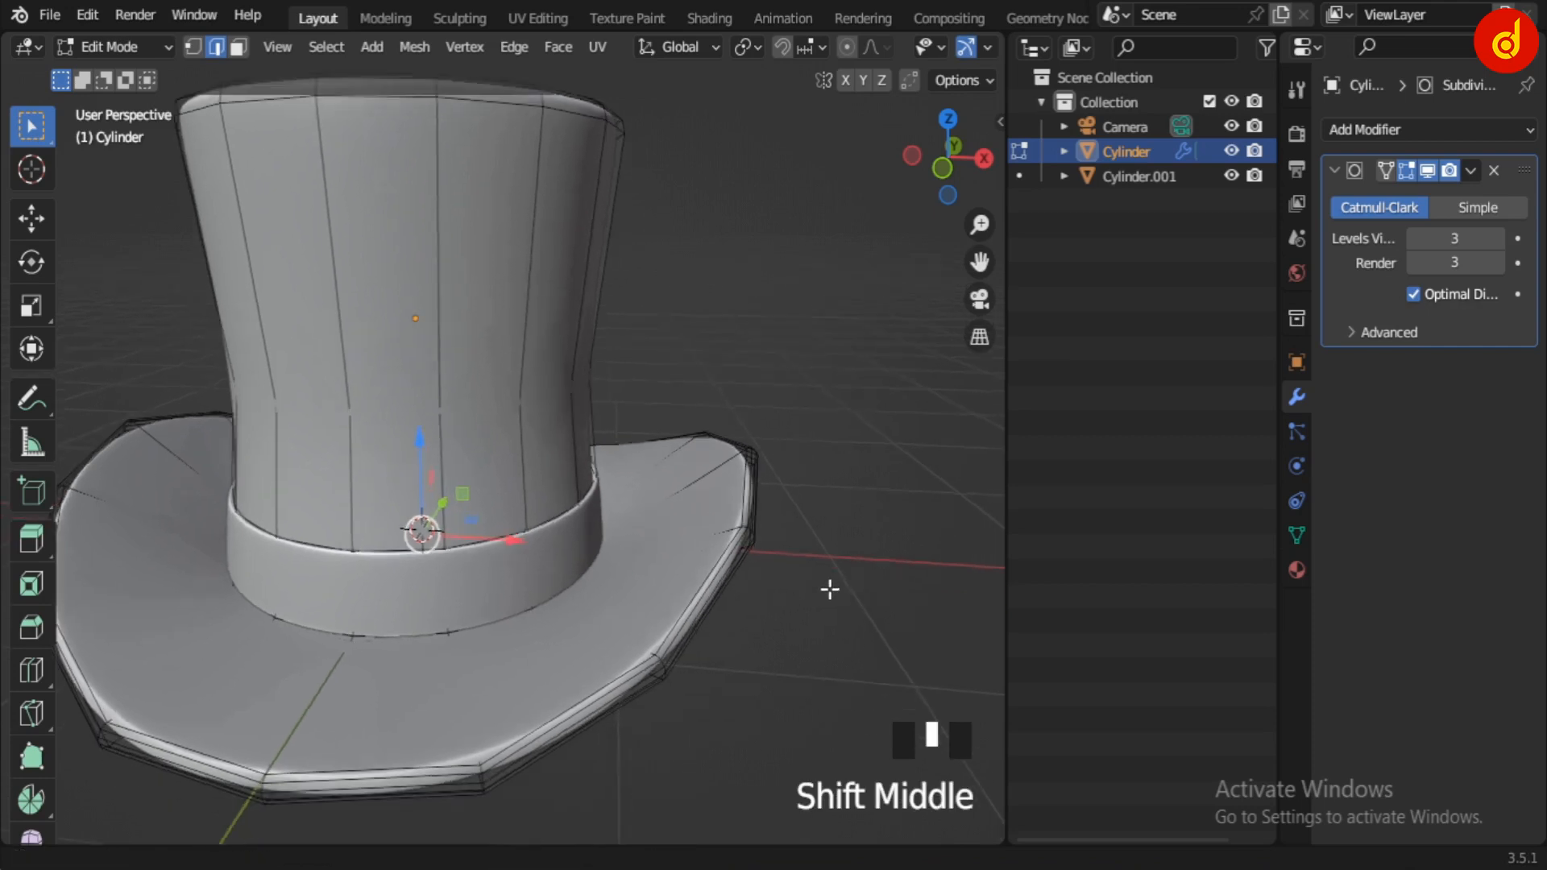
scroll(785, 591, "up", 1)
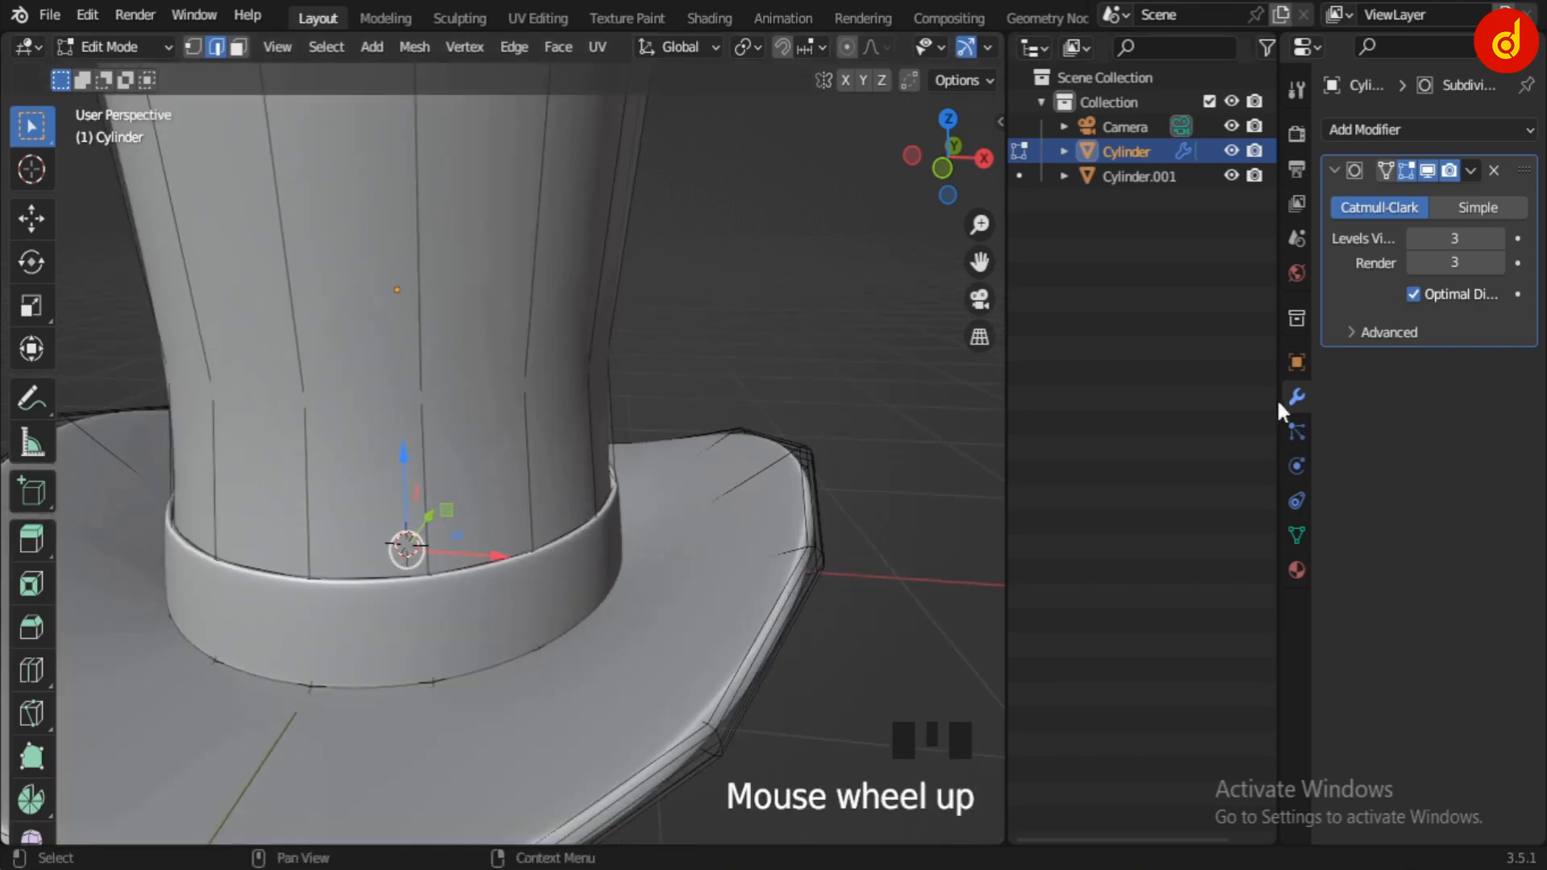
- Turn off the hat's subdivision display and try a loop cut around the brim with a slide factor of about -0.496
left_click(1427, 170)
middle_click_drag(967, 511, 800, 604, "shift")
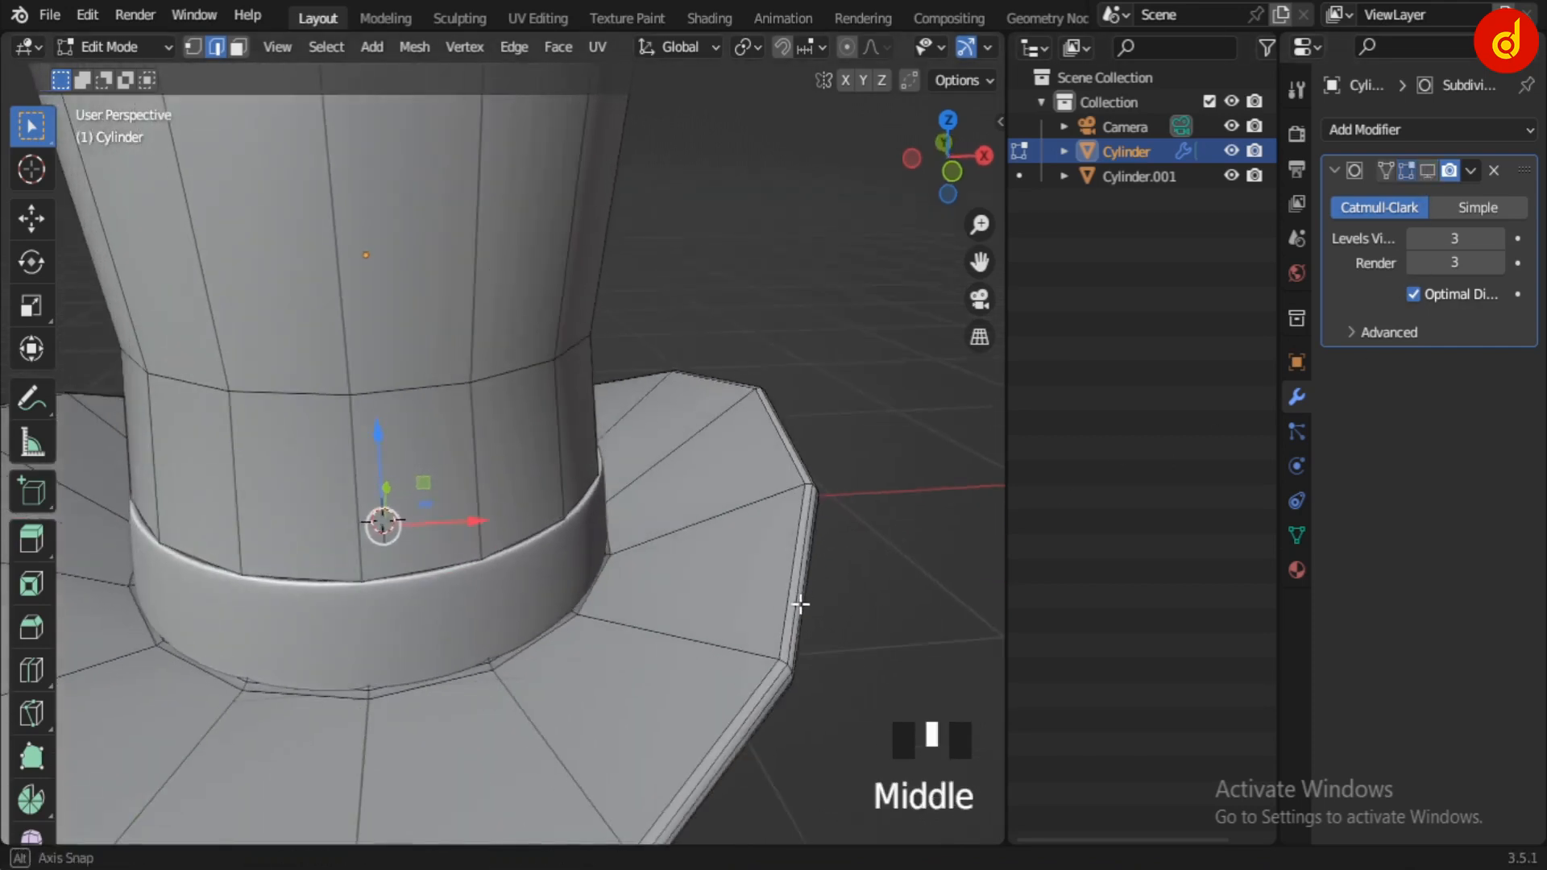
key("ctrl+r")
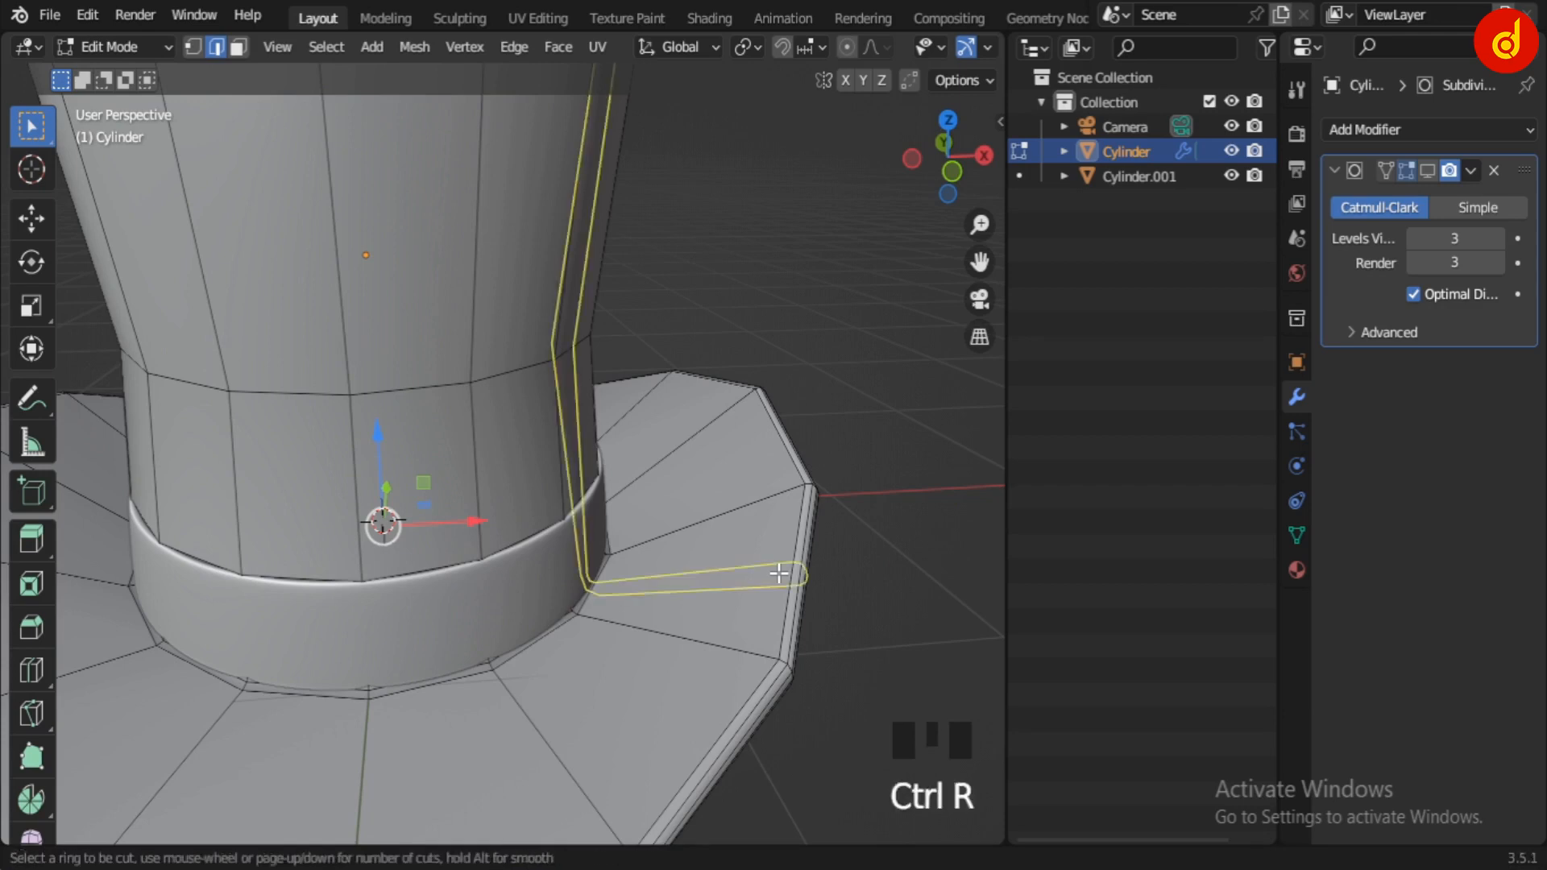
left_click(735, 659)
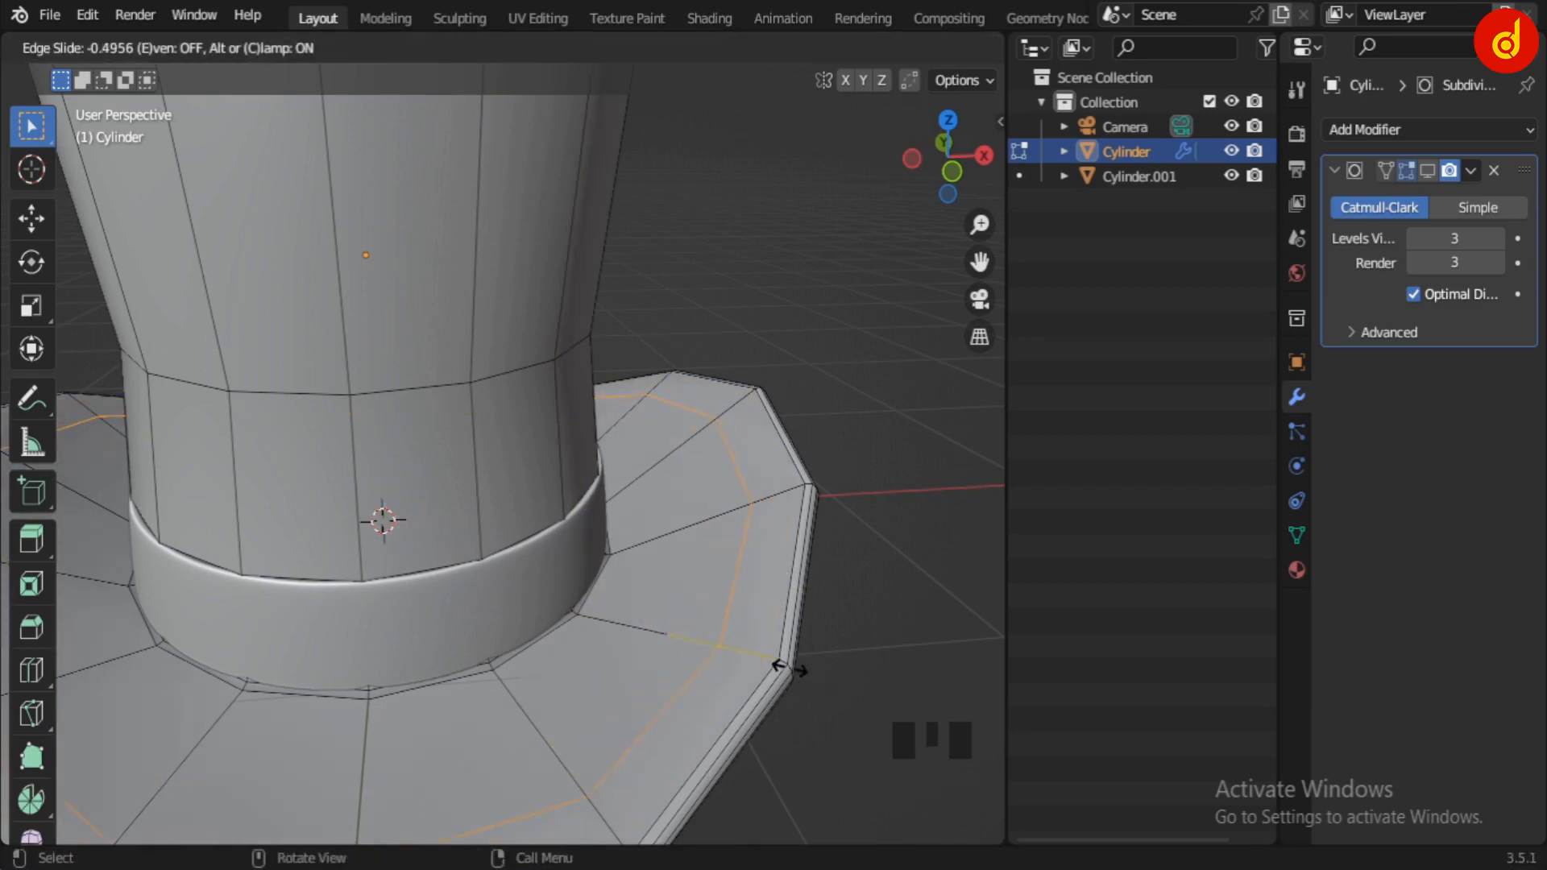
left_click(789, 668)
- Try a second, centred loop cut nearer the brim's outer edge, raise it slightly and return to Object Mode
key("ctrl+r")
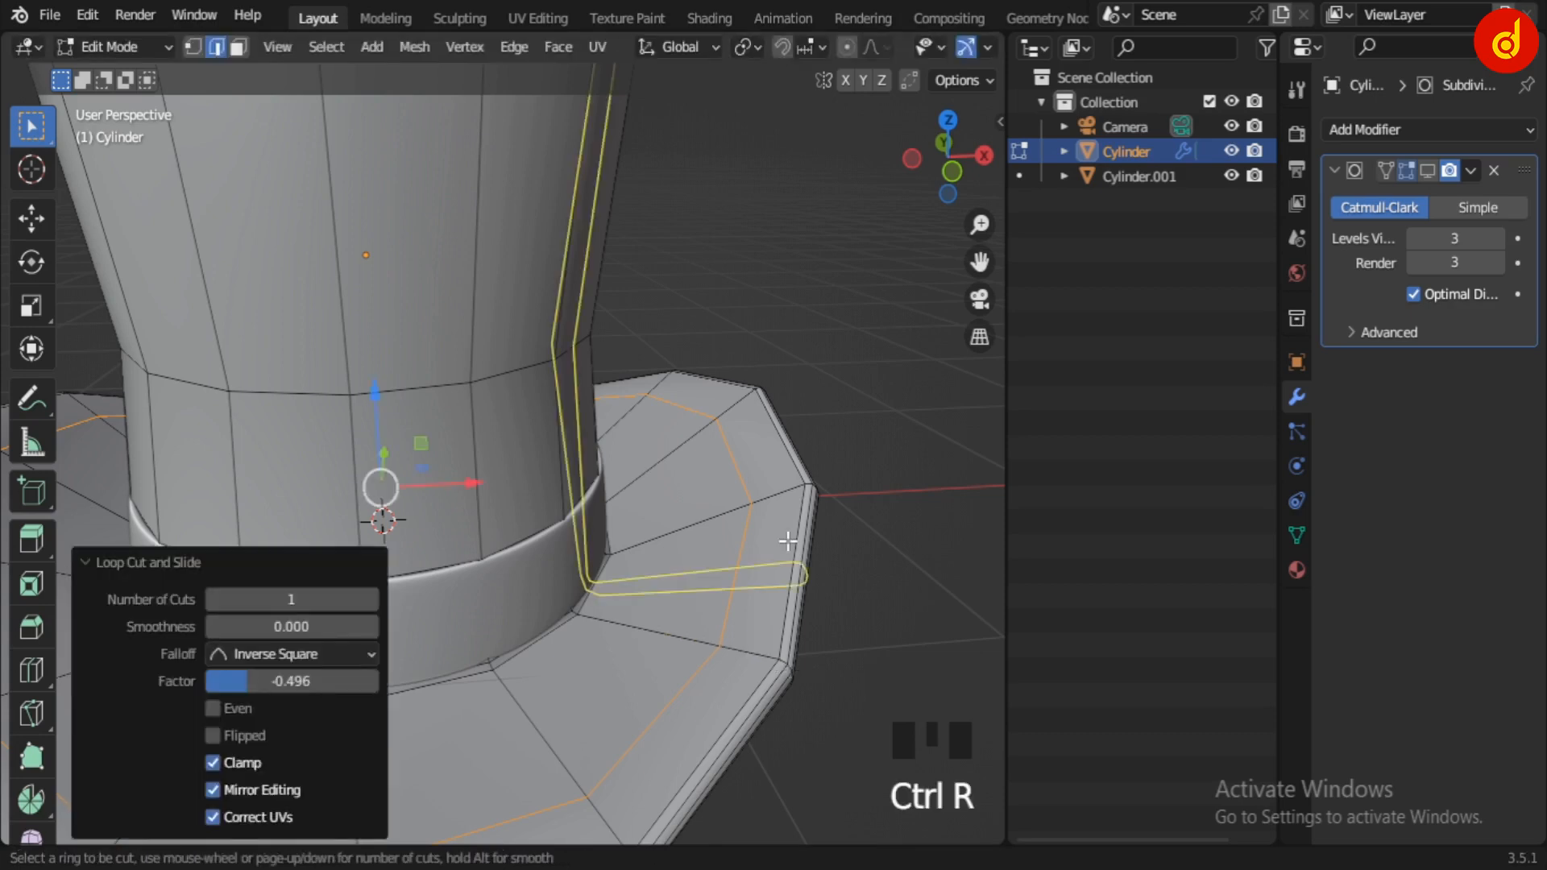
left_click(840, 629)
right_click(841, 629)
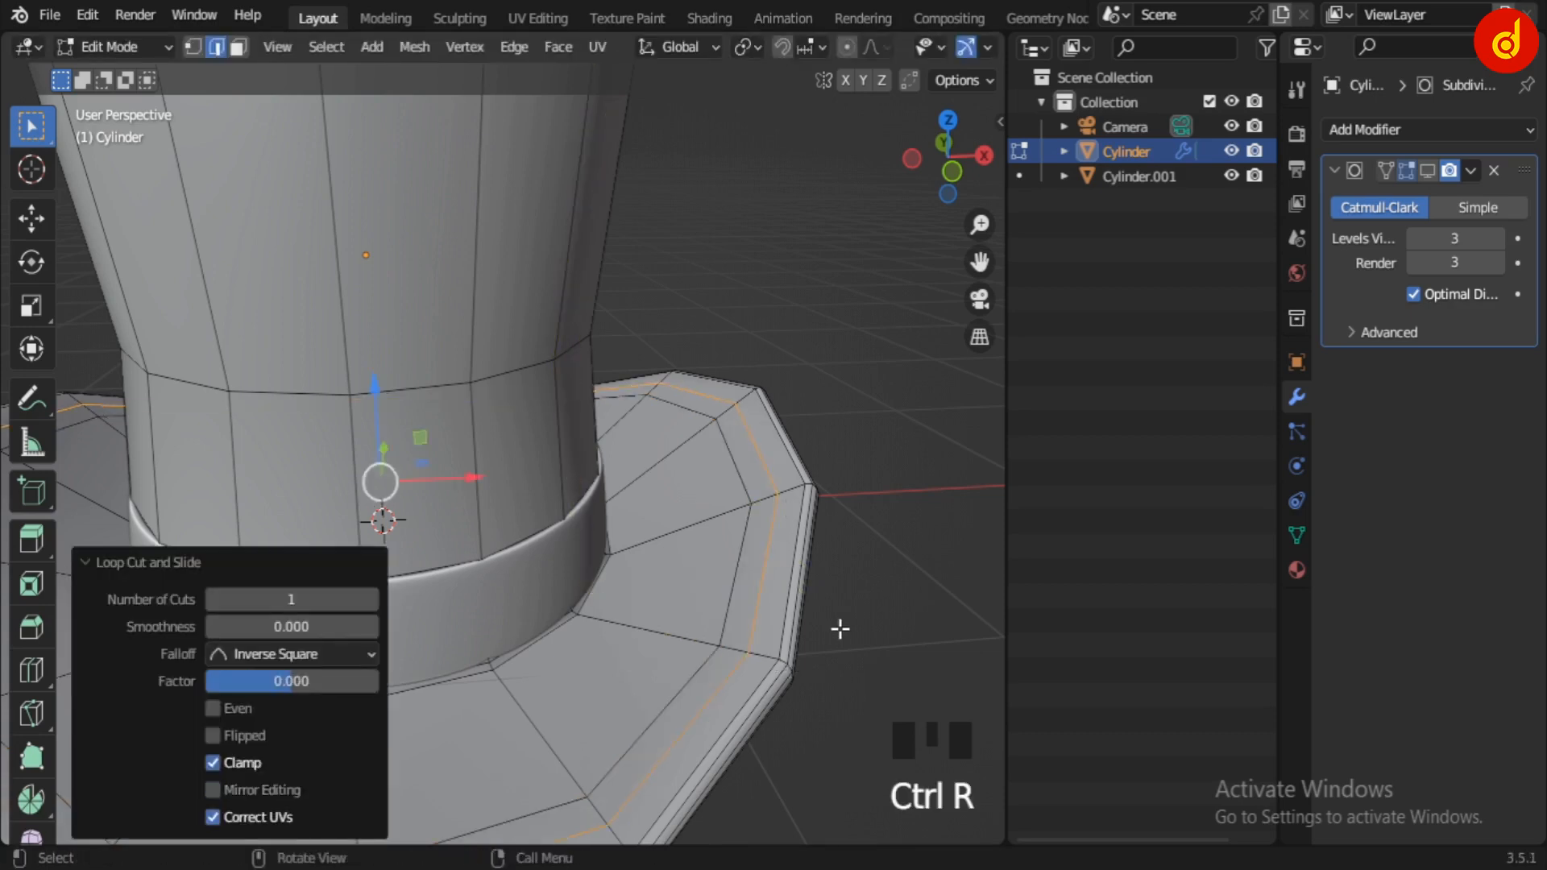
left_click(374, 387)
key("Tab")
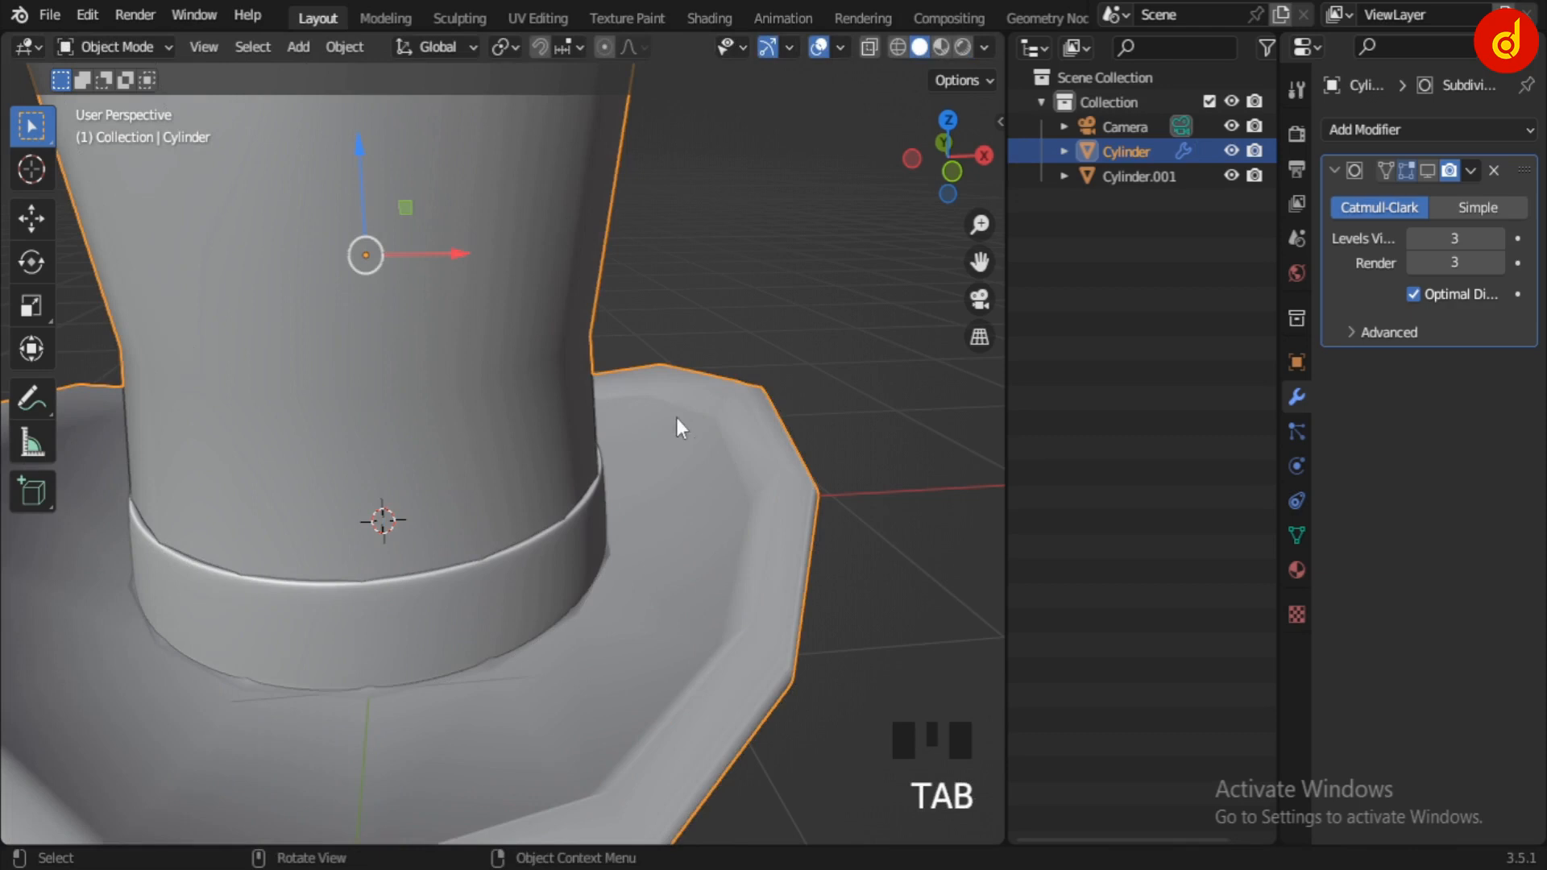
- Show the hat's subdivision again to check the brim and undo the loop cut edits
left_click(1427, 169)
scroll(872, 451, "down", 3)
middle_click_drag(719, 486, 757, 511)
scroll(727, 564, "up", 3)
key("ctrl+z")
key("ctrl+z")
key("ctrl+z")
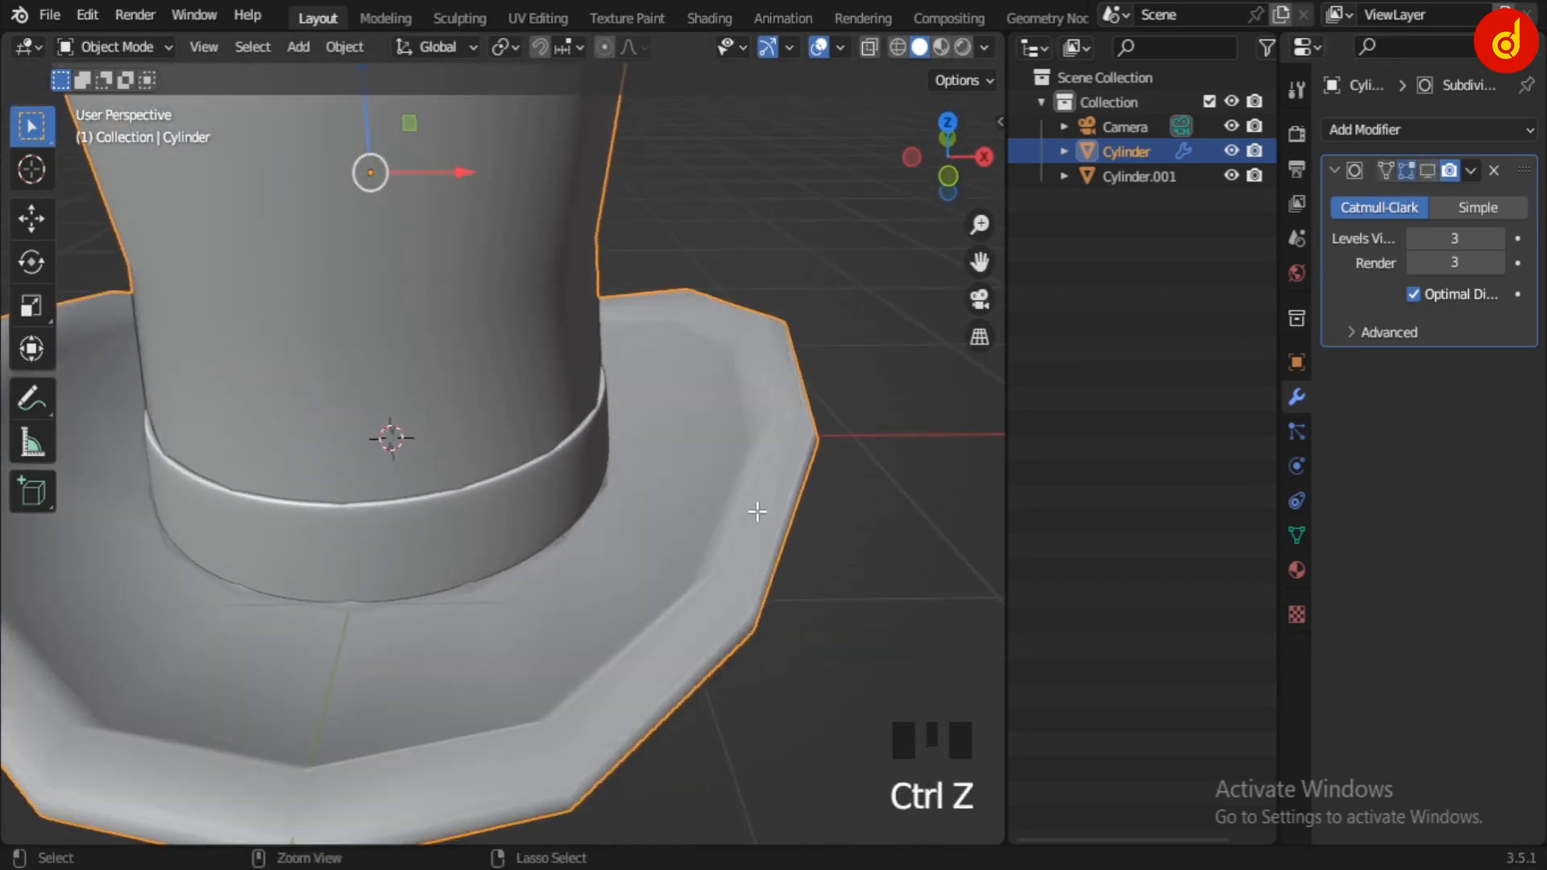
- Select the inner edge loop on the brim's upper rim and raise it about 0.049 m along Z
scroll(814, 543, "up", 2)
middle_click_drag(897, 594, 868, 530, "shift")
left_click(875, 564, "alt")
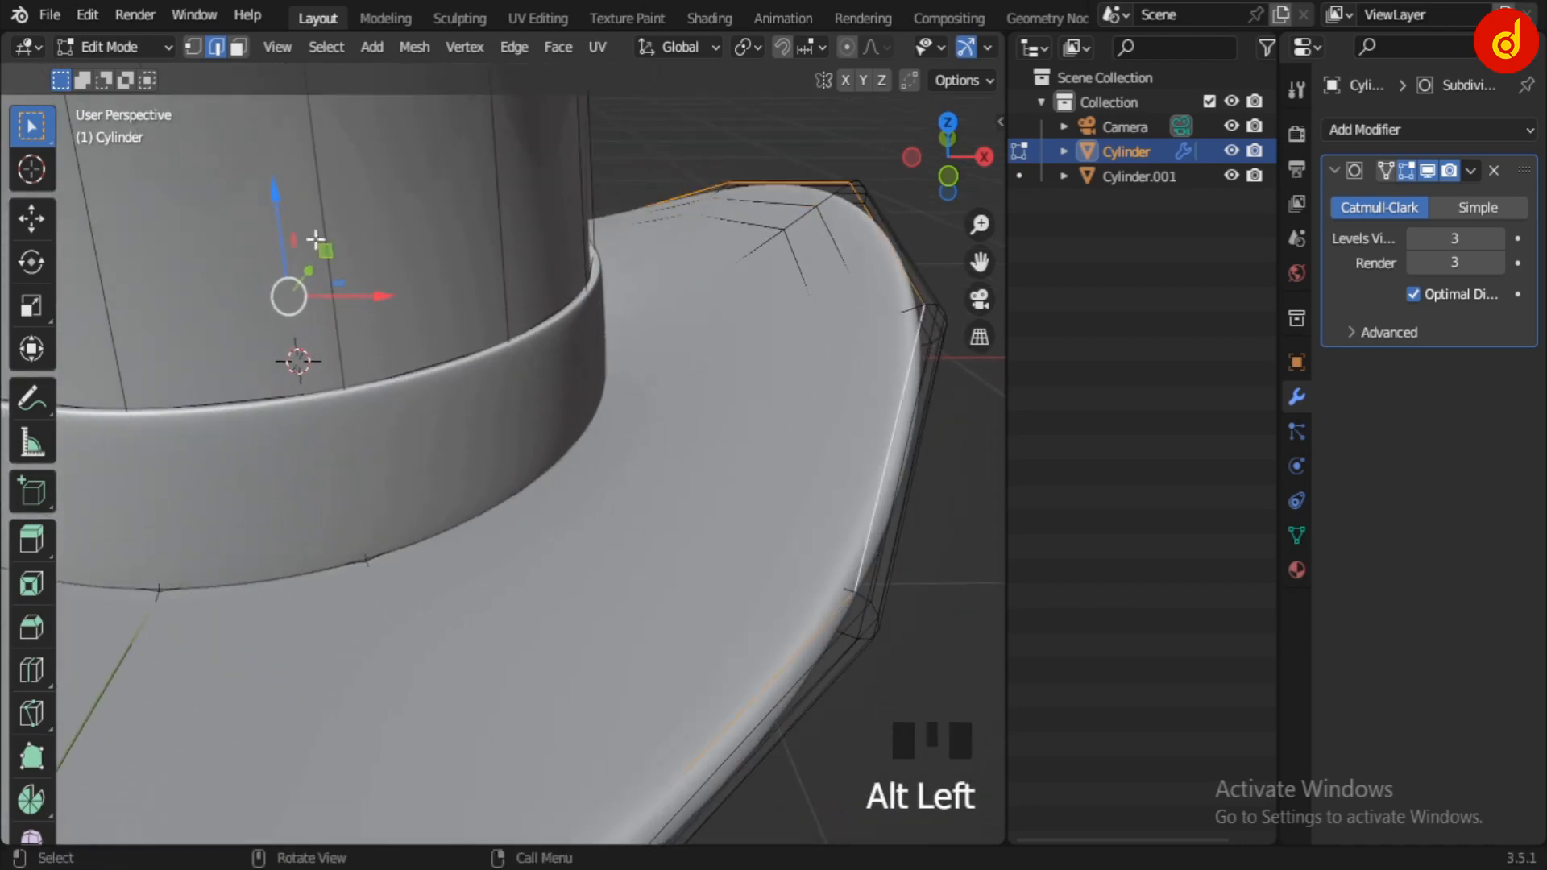
left_click_drag(278, 192, 274, 172)
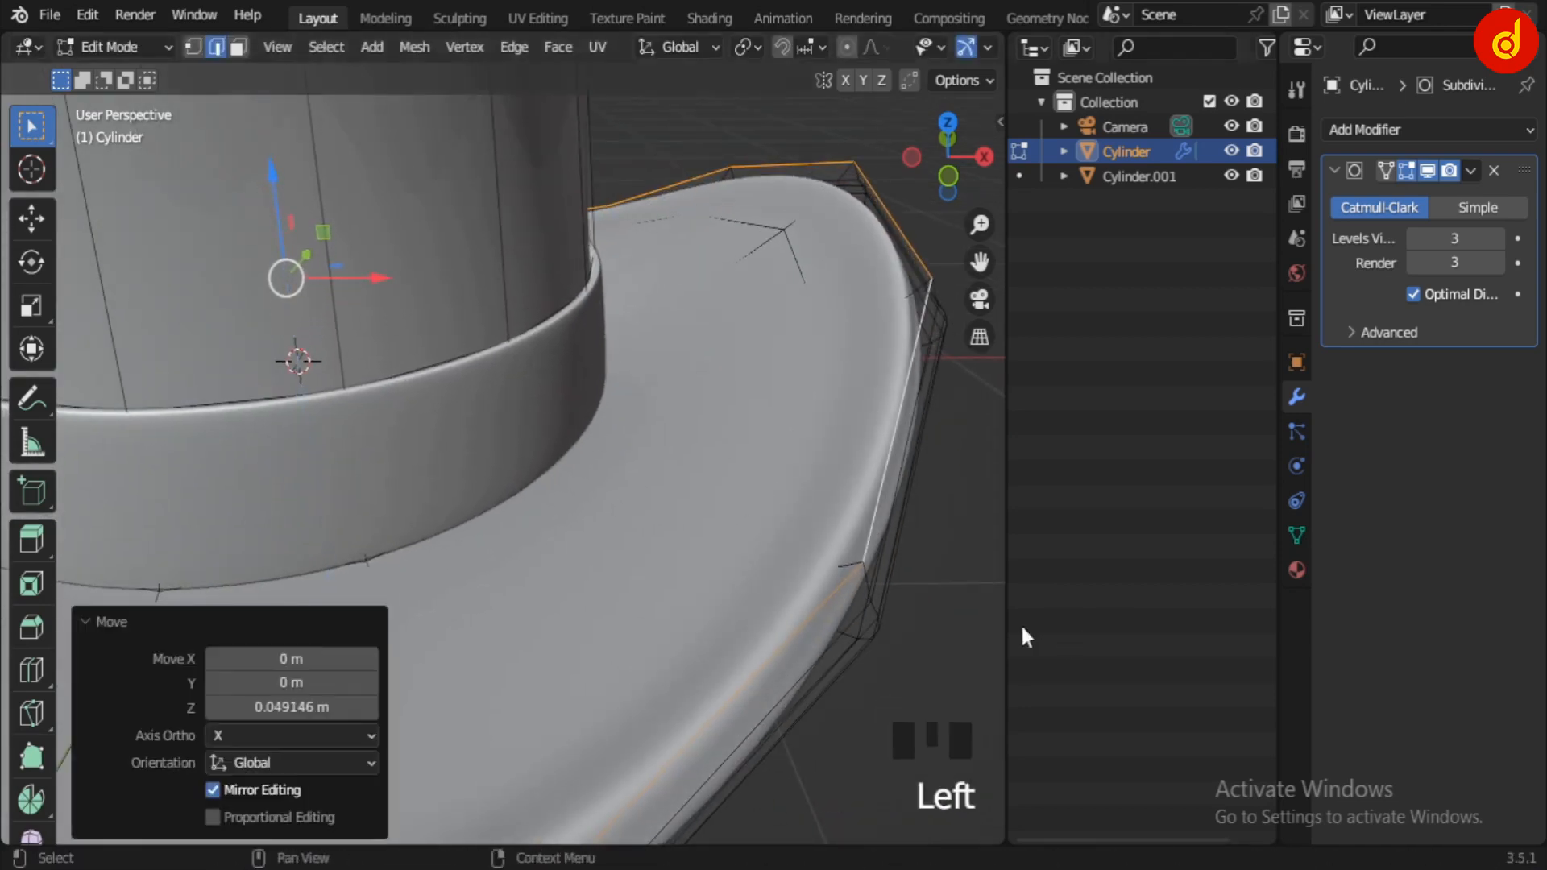
- Scale the raised inner rim loop and check the smoothed brim in Object Mode
key("s")
left_click(840, 564)
key("Tab")
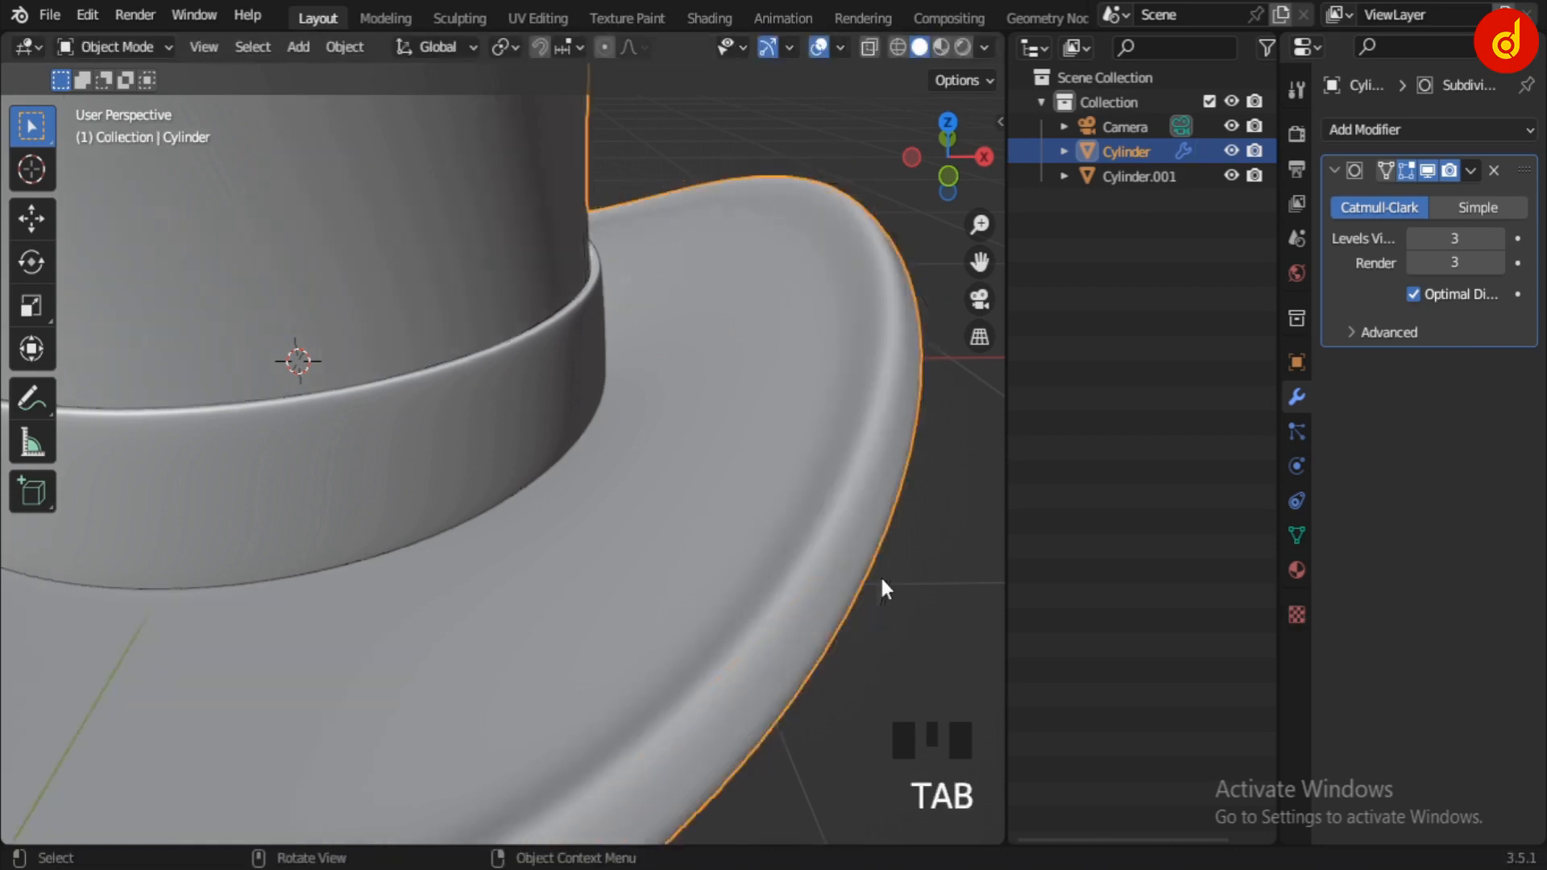
scroll(880, 576, "down", 5)
mouse_move(790, 573)
middle_mouse_down()
mouse_move(559, 572)
mouse_move(790, 538)
mouse_move(819, 563)
middle_mouse_up()
left_click(559, 572)
scroll(791, 538, "up", 1)
scroll(794, 550, "up", 2)
- With the subdivision display off, raise the edge loop just inside the brim's rim about 0.032 m along Z and scale it to 0.997
key("Tab")
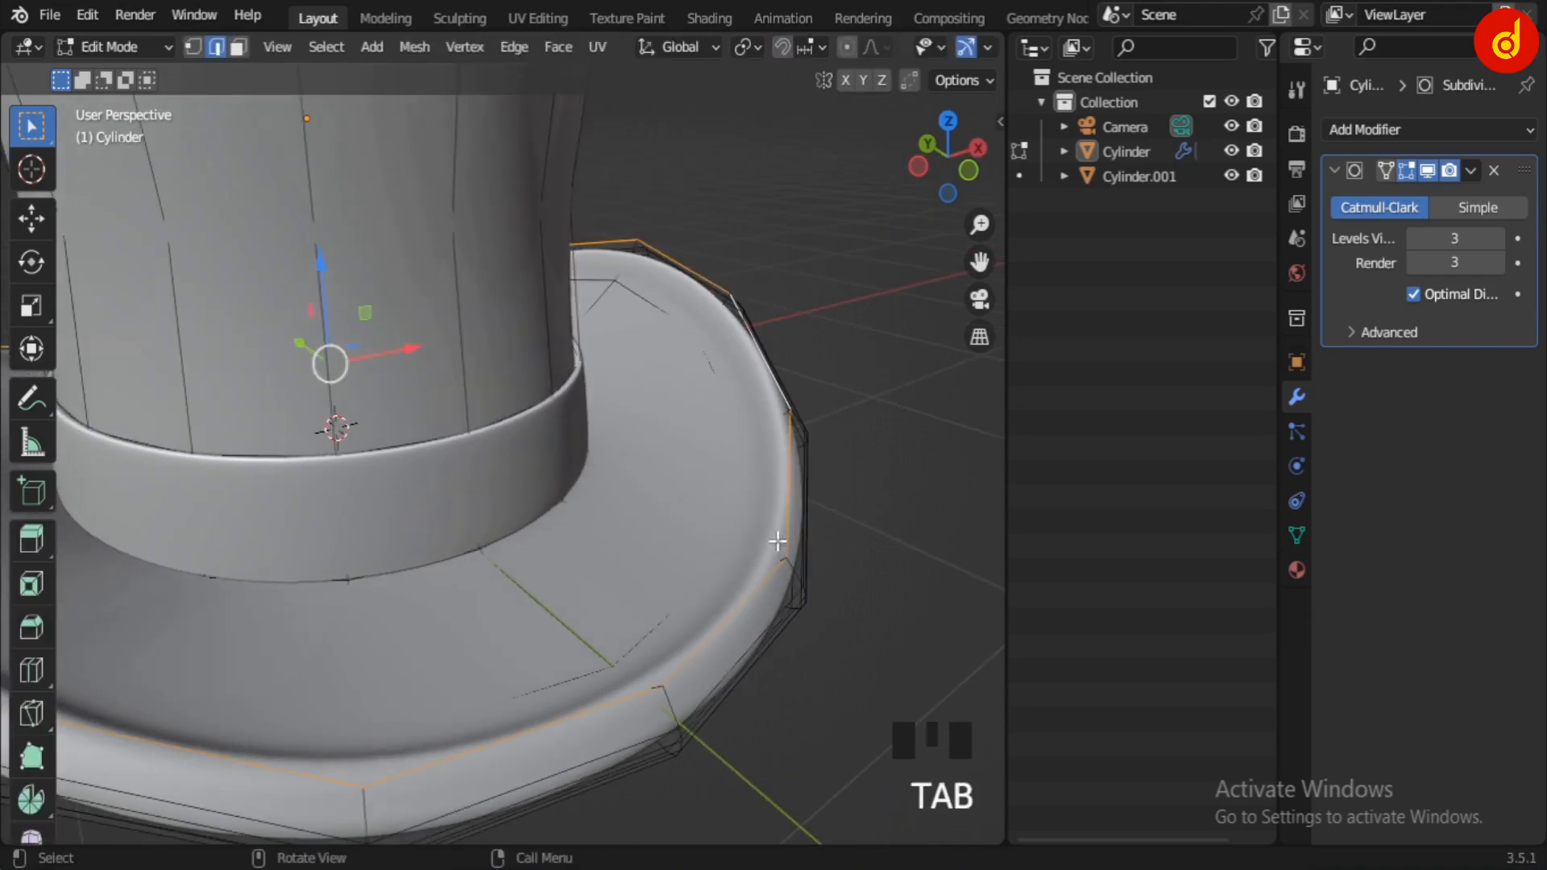
left_click(1428, 171)
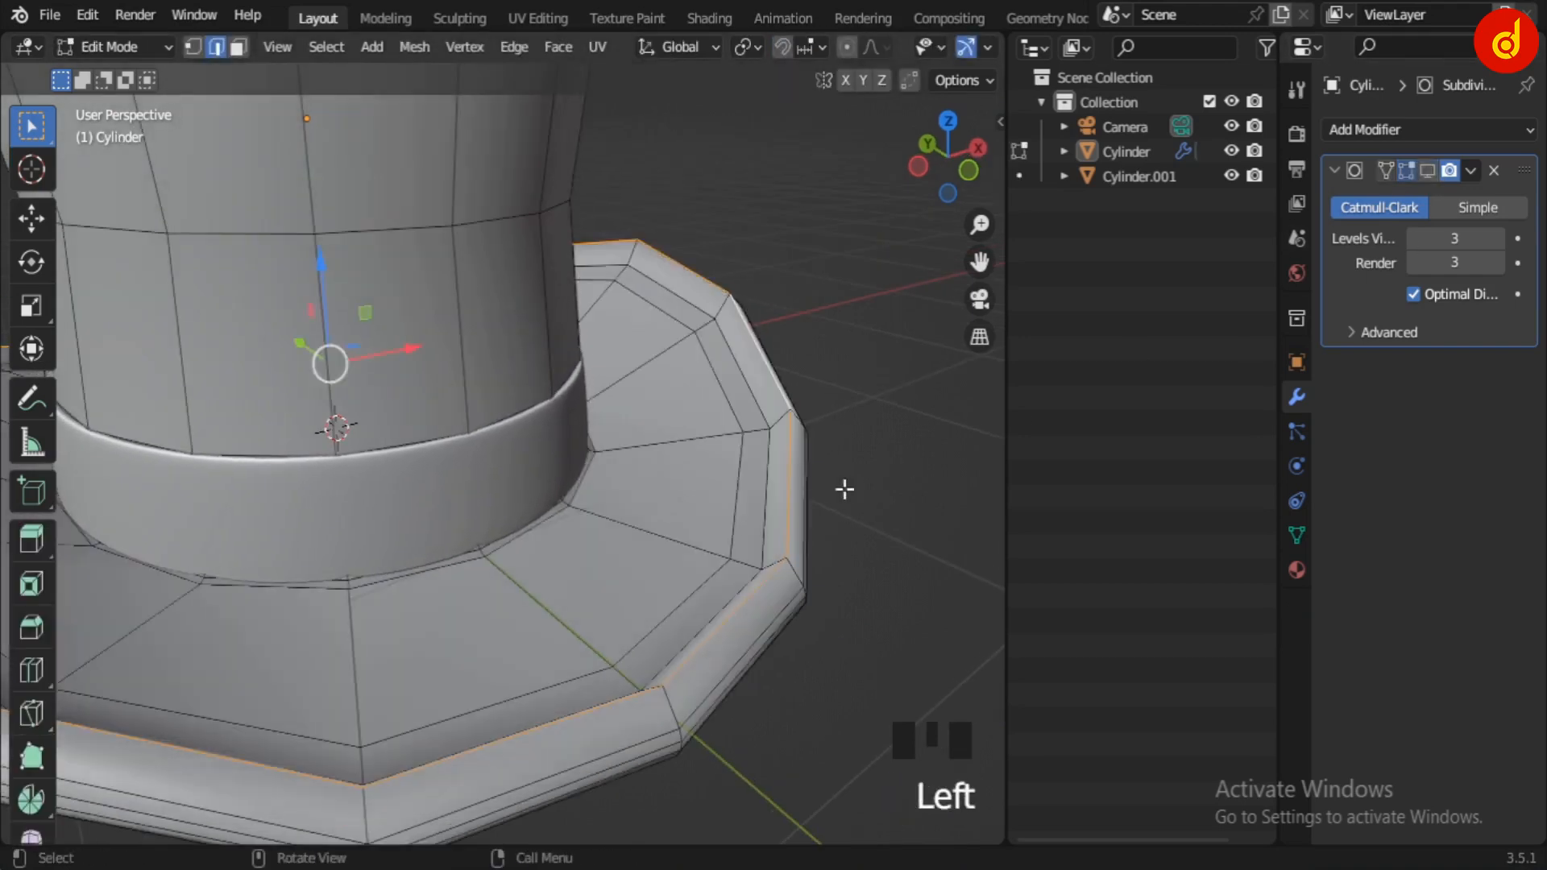
left_click(768, 485, "alt")
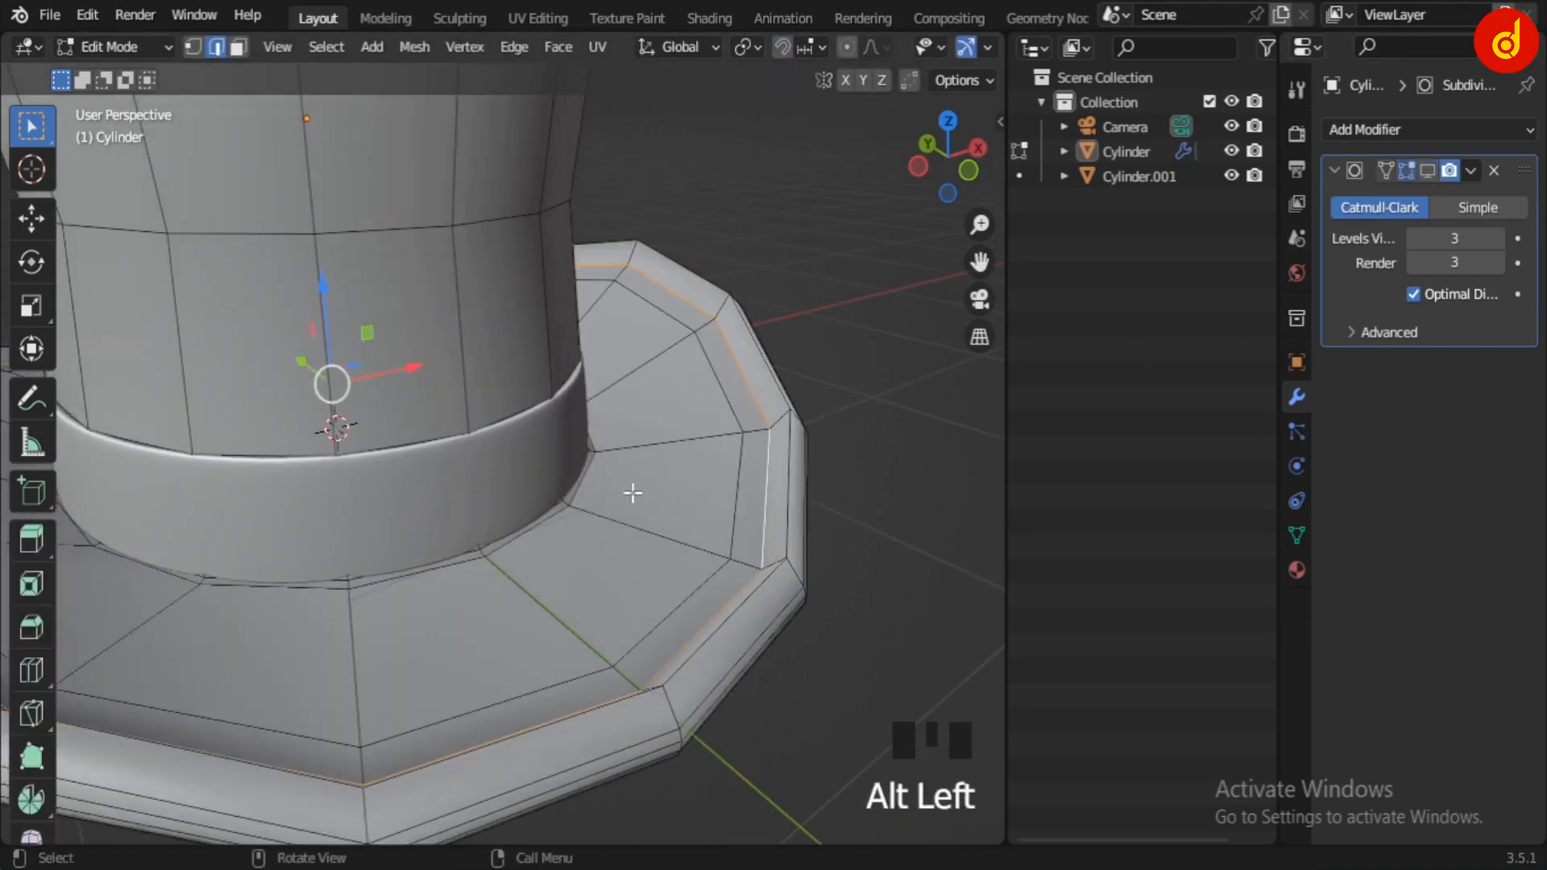
scroll(792, 559, "up", 1)
mouse_move(790, 563)
middle_mouse_down("shift")
mouse_move(794, 580)
mouse_move(786, 551)
middle_mouse_up("shift")
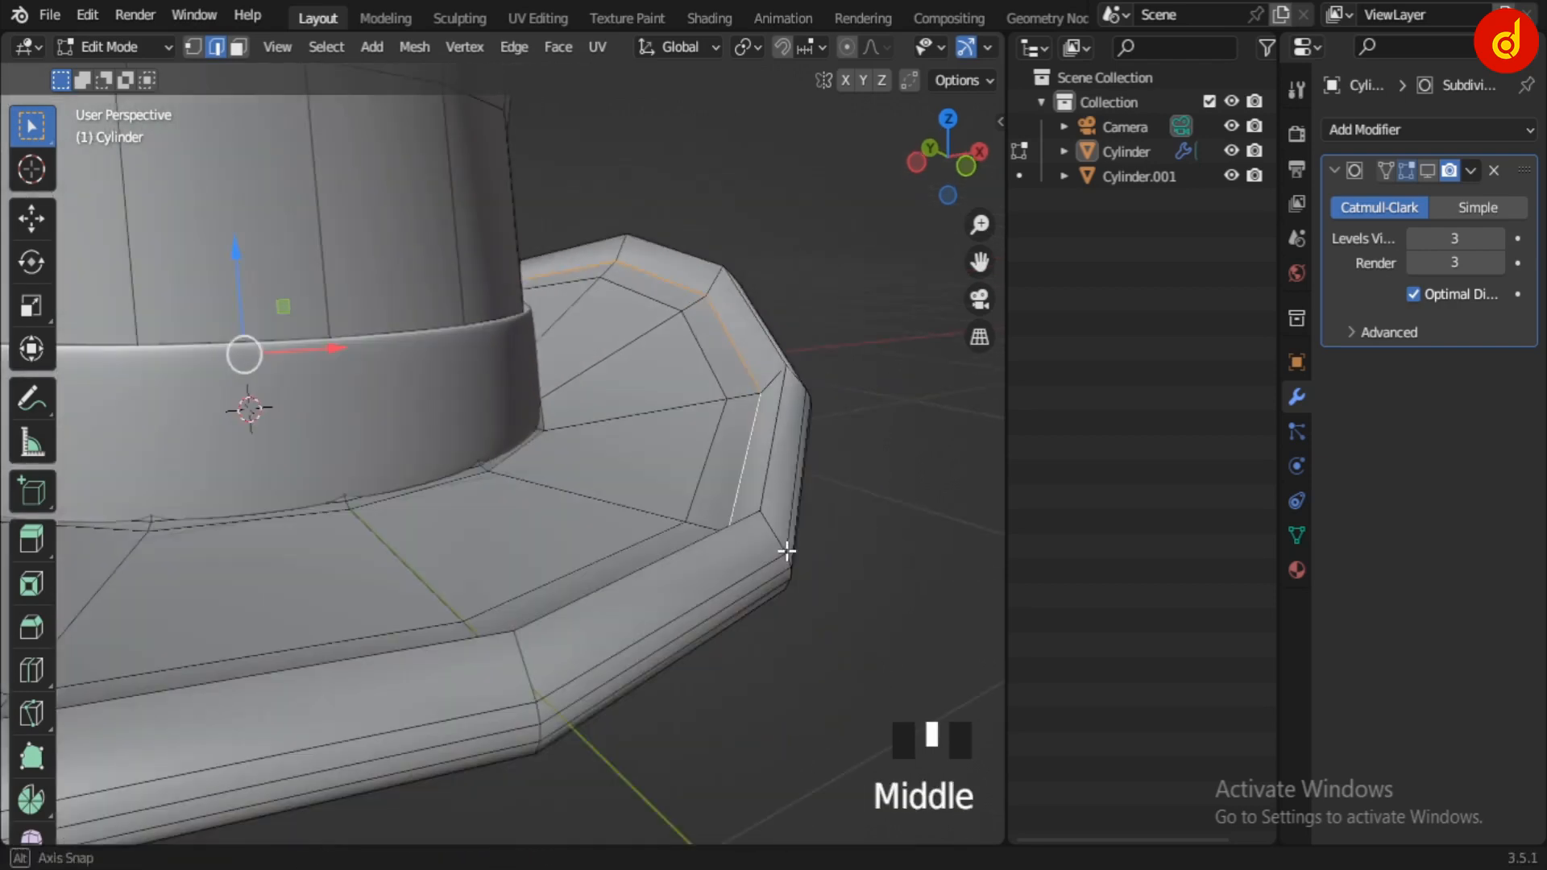
left_click_drag(248, 256, 238, 242)
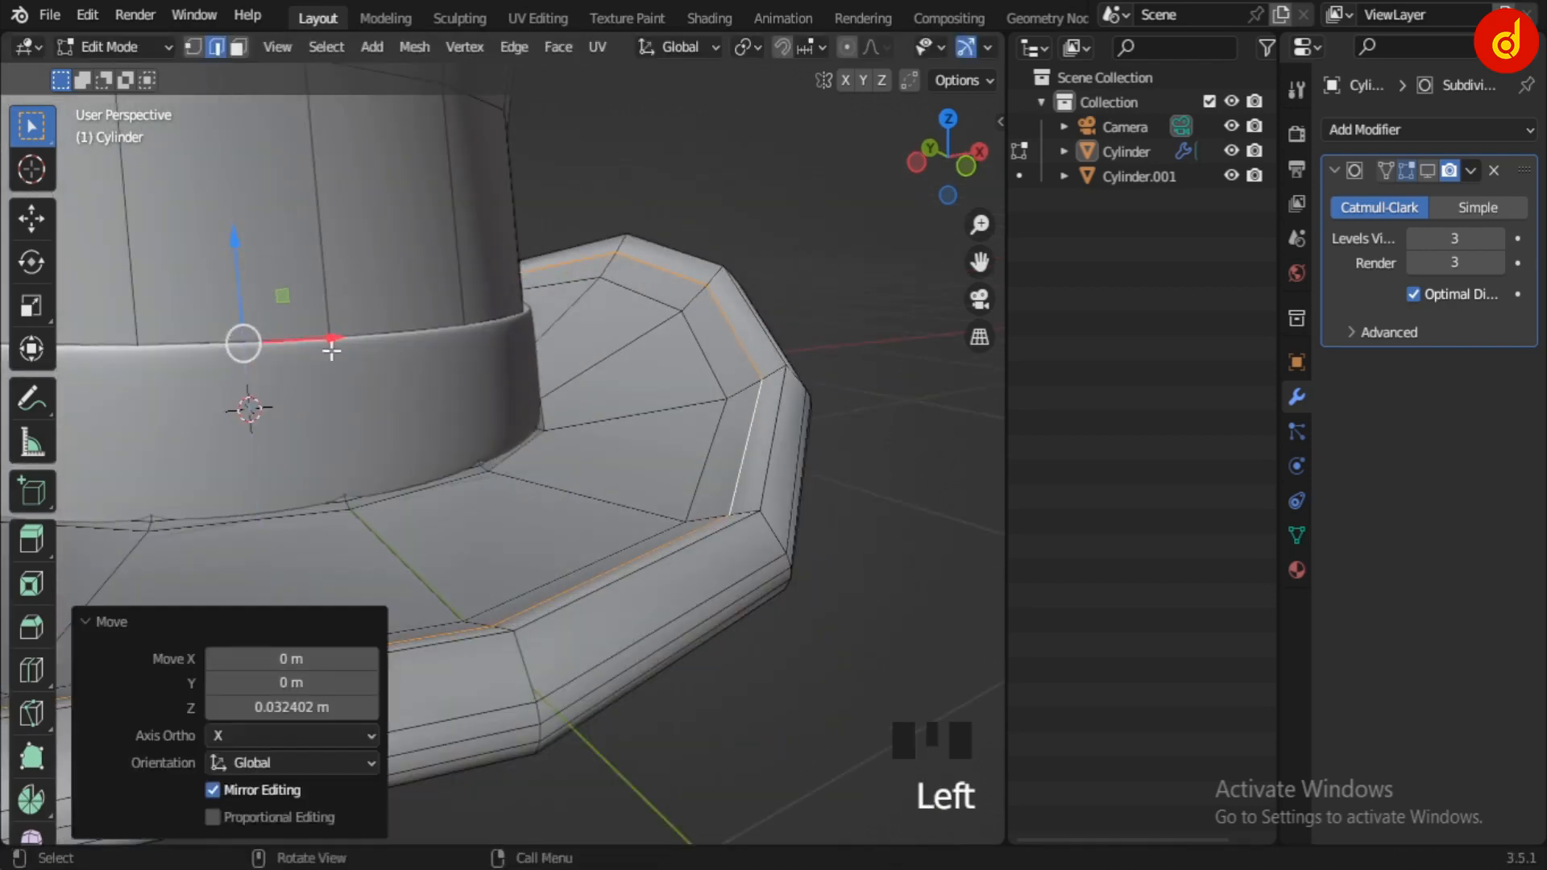
middle_click_drag(821, 356, 726, 357)
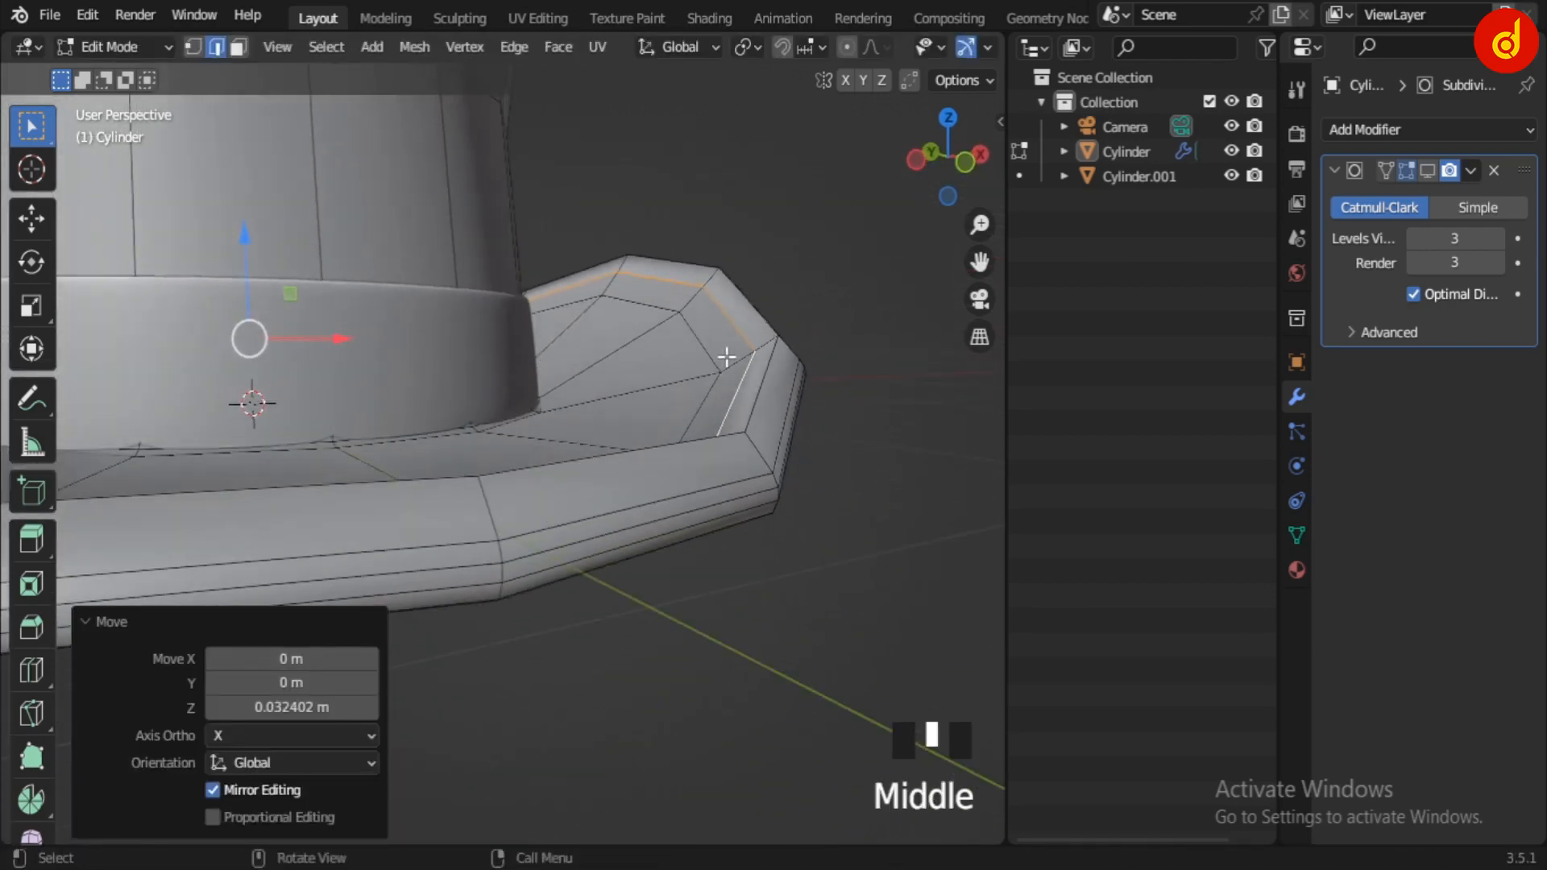
key("s")
left_click(737, 408)
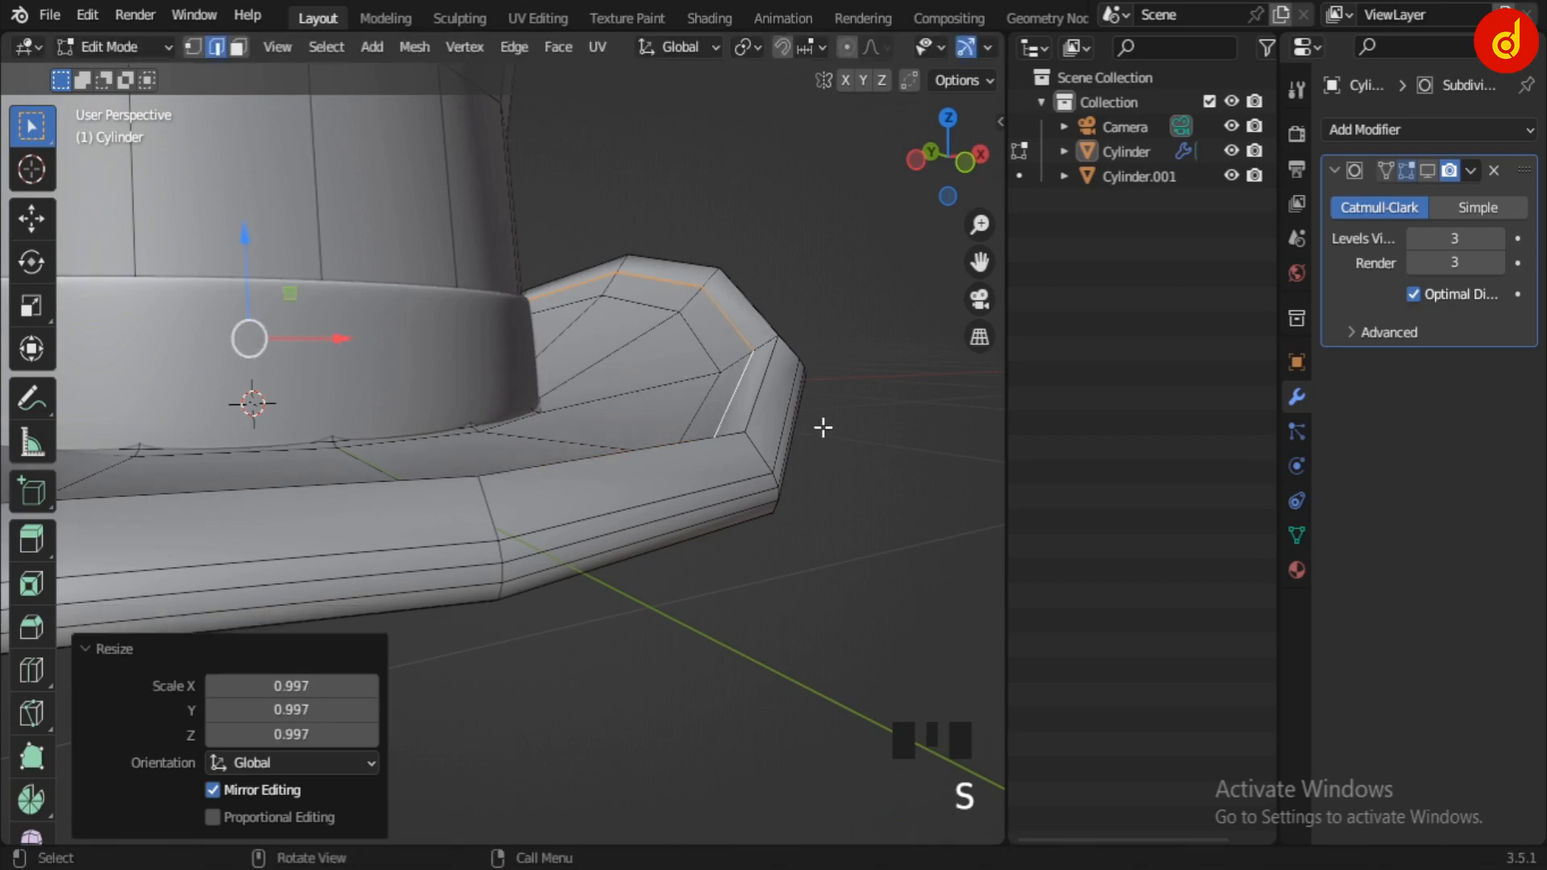
- Dissolve the selected brim loop and check the brim with its subdivision shown again
key("ctrl+x")
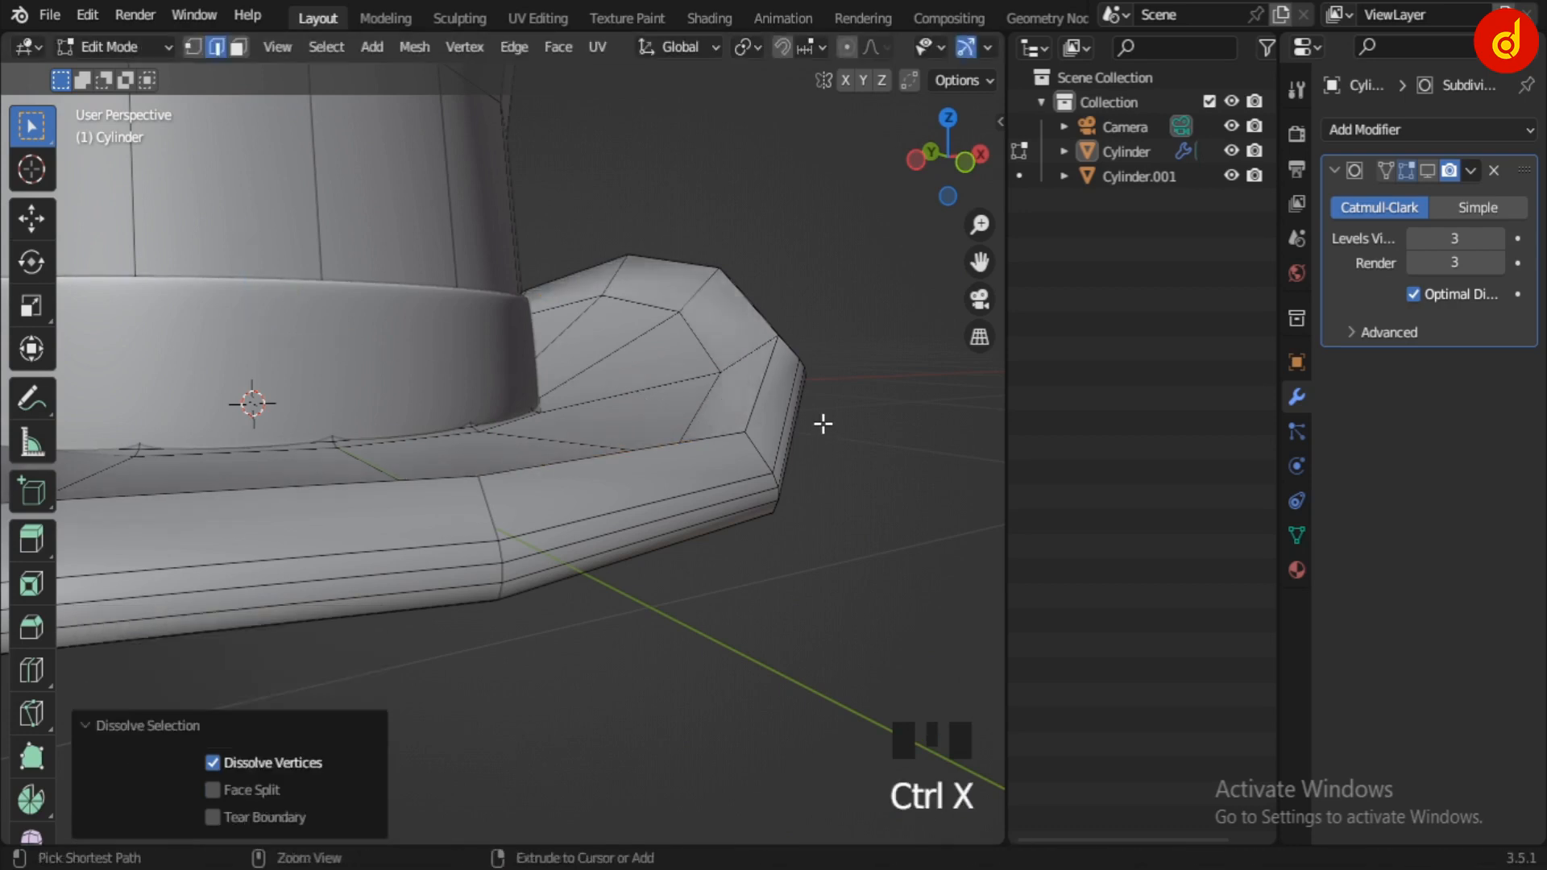
key("Tab")
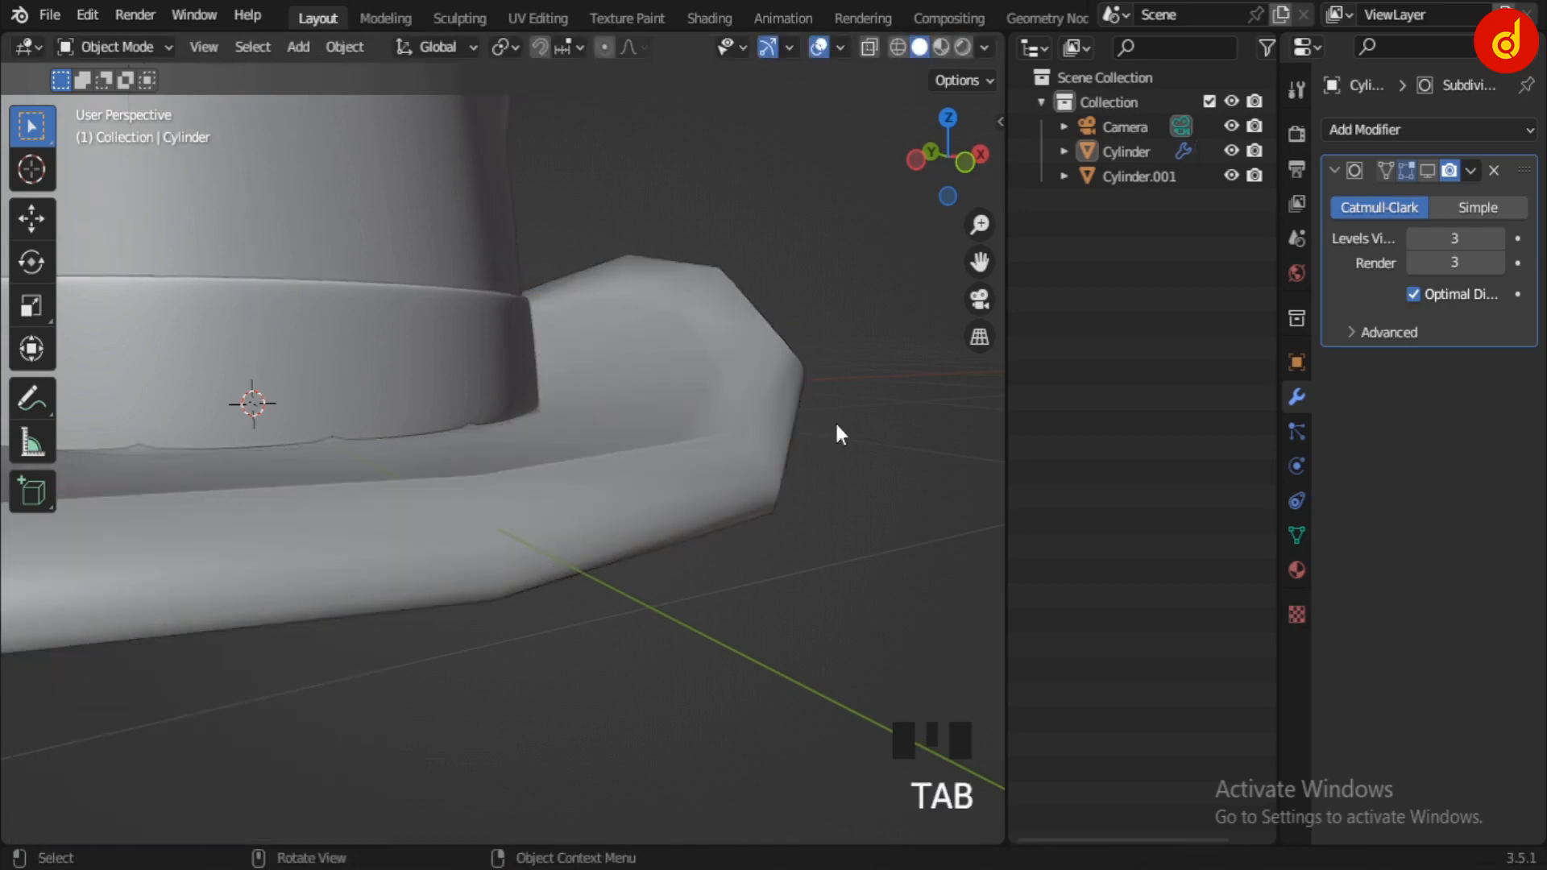
left_click(1428, 171)
middle_click_drag(755, 418, 749, 466)
scroll(572, 498, "up", 5)
- Hide the hat's subdivision and add a single centred loop cut with factor 0 around the inner slope of the brim's rim
key("Tab")
left_click(1426, 171)
key("ctrl+r")
left_click(752, 407)
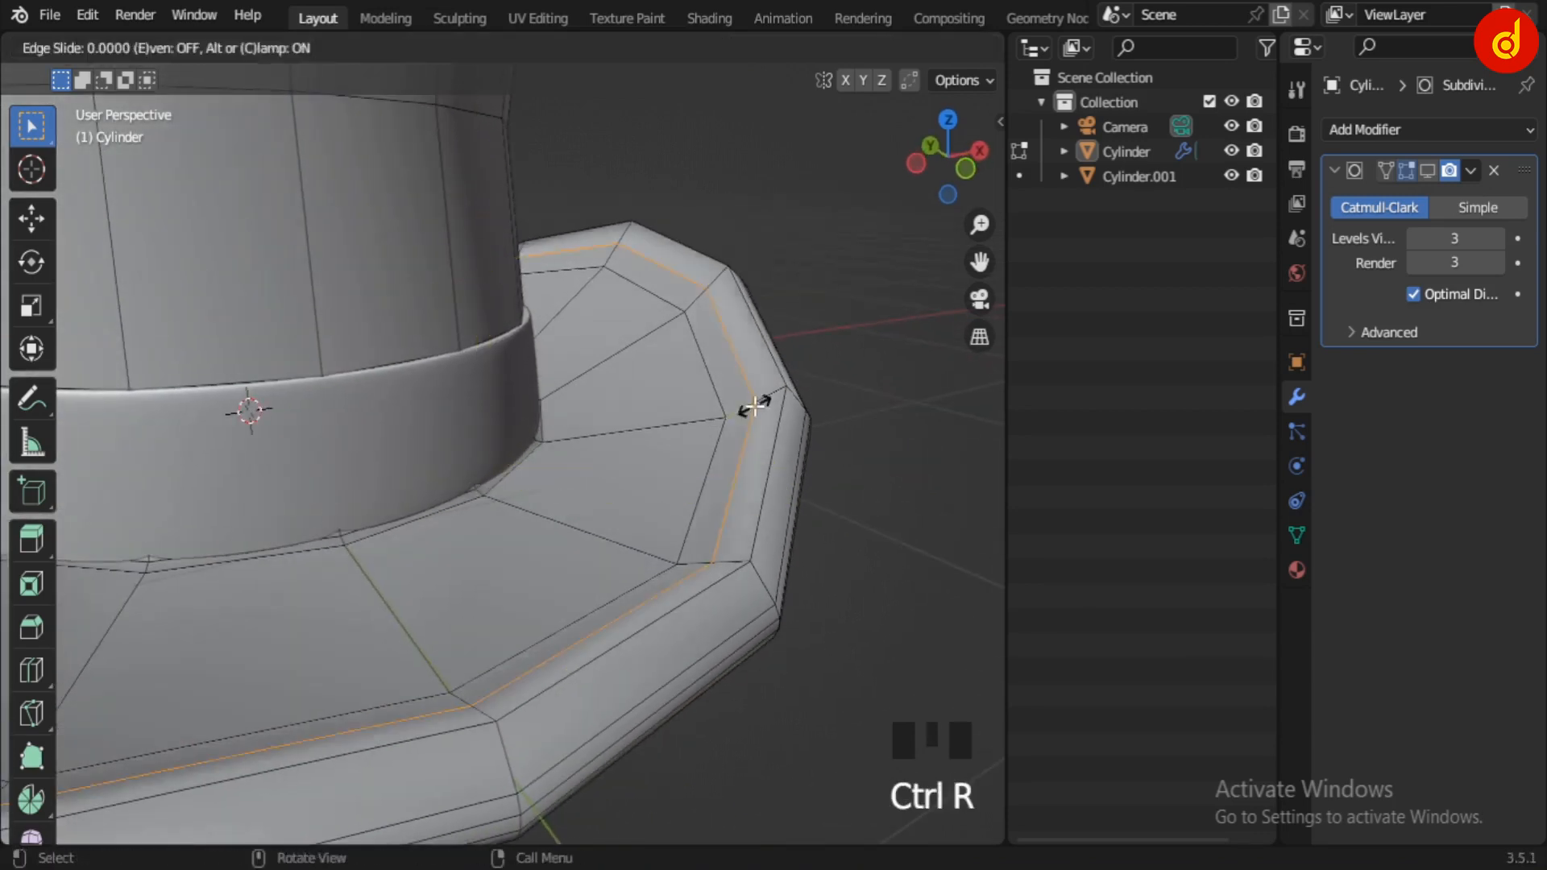
left_click(752, 407)
middle_click_drag(752, 407, 821, 486)
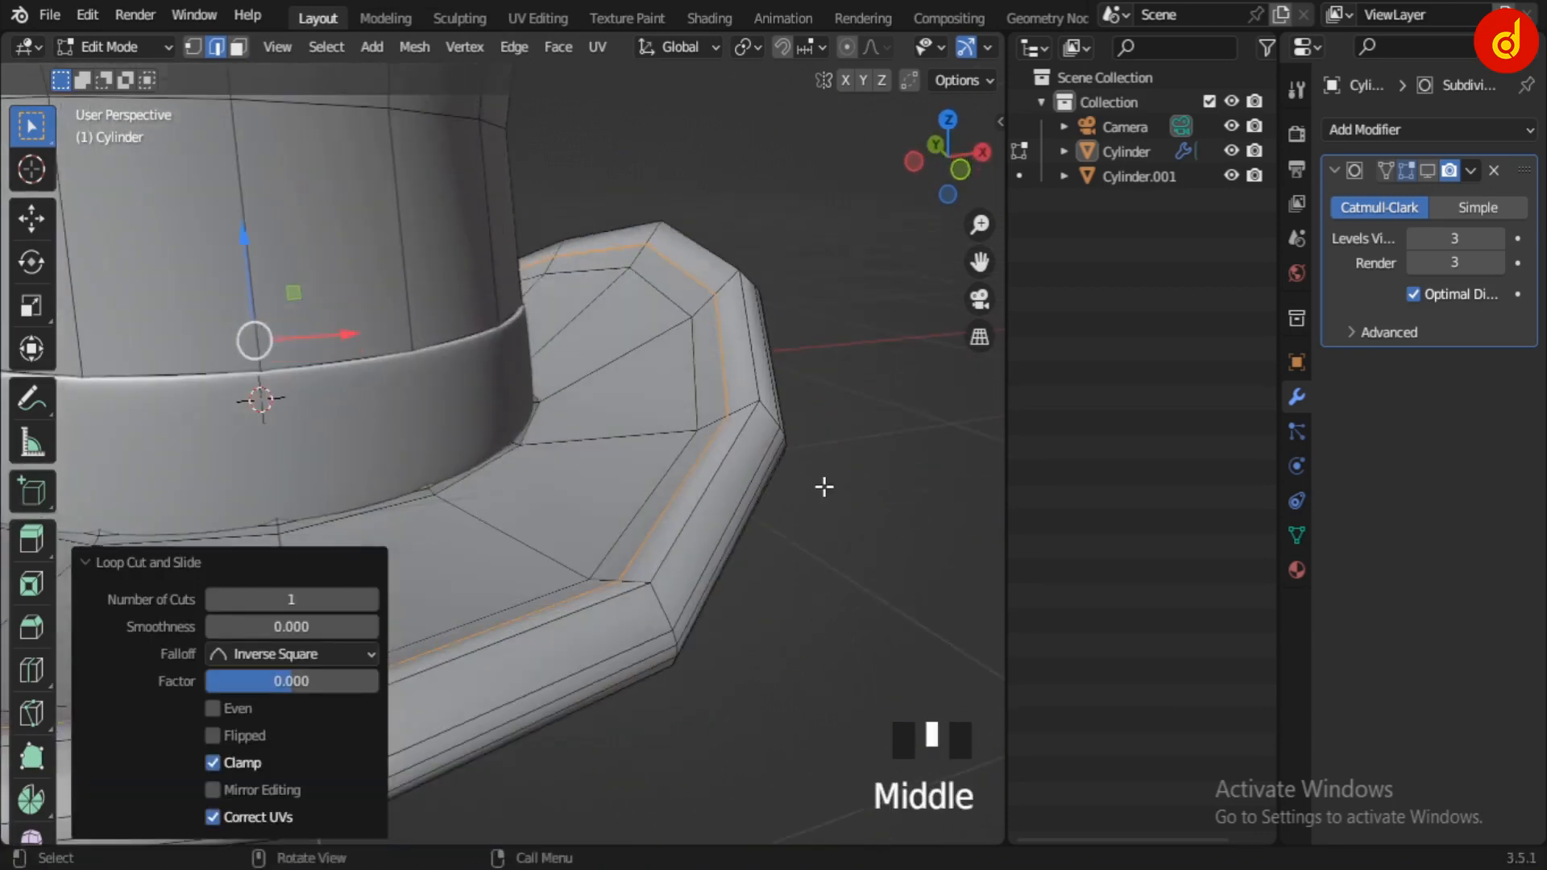
- Raise the new brim loop about 0.008 m along Z and show the subdivision again in Object Mode
scroll(746, 472, "down", 2)
scroll(705, 554, "up", 2)
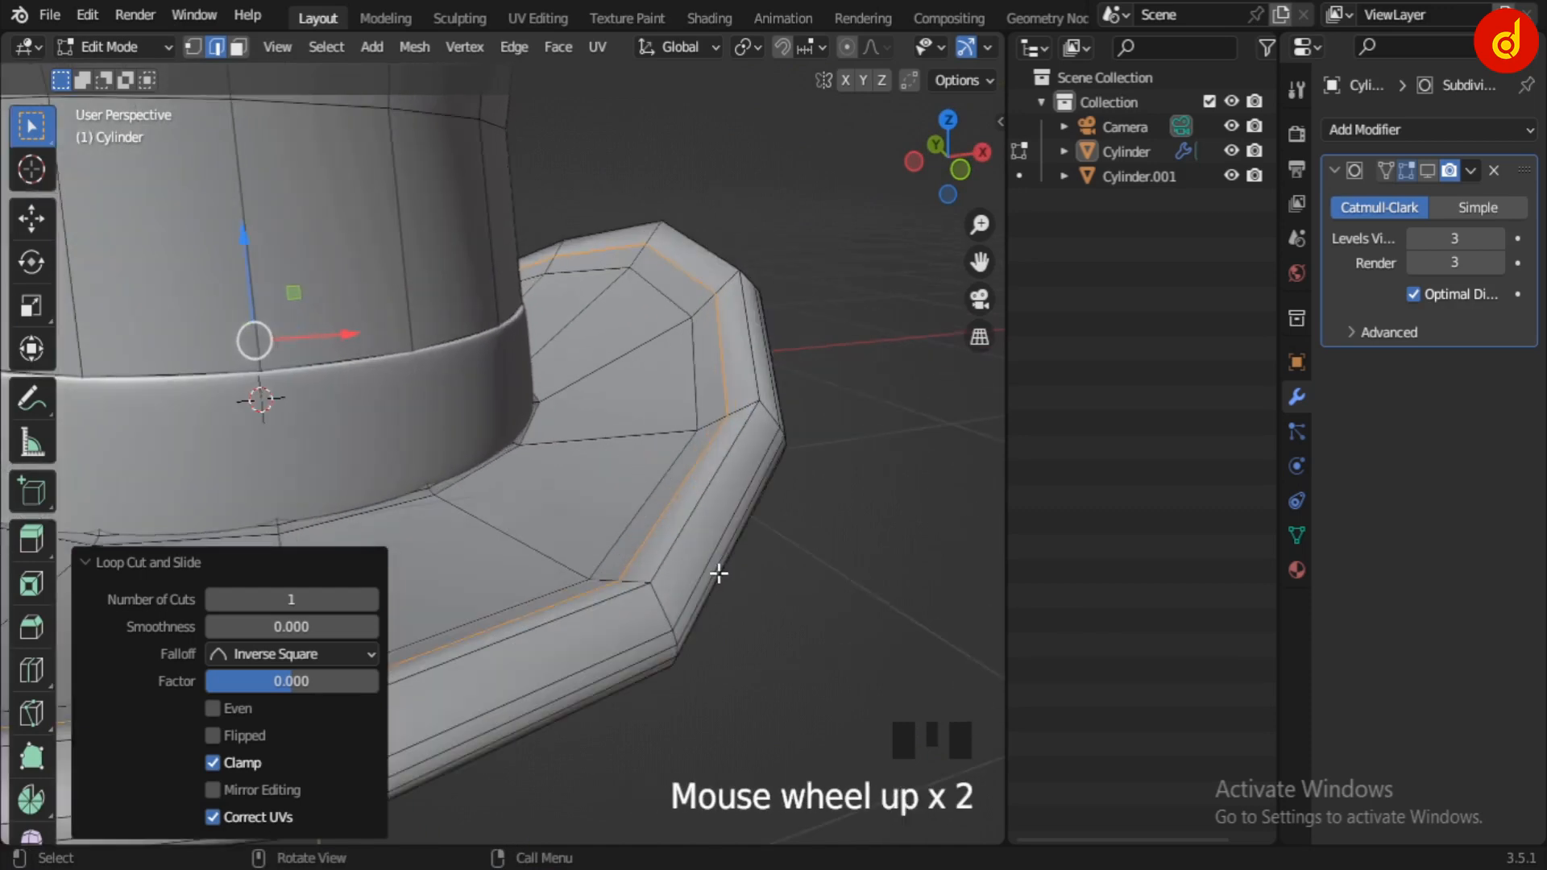
key("g")
key("z")
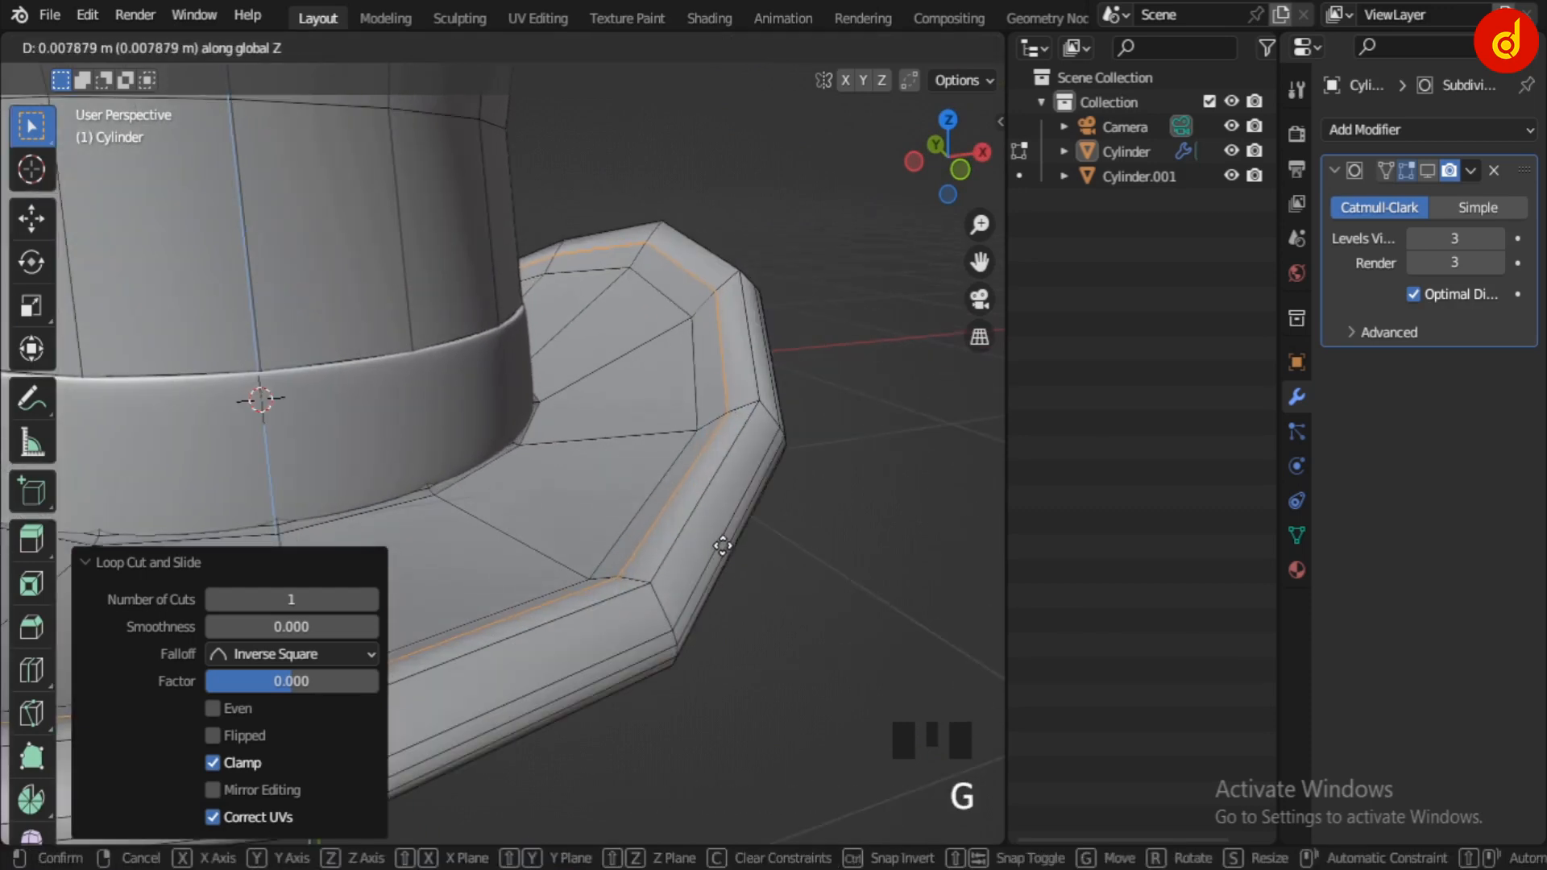
left_click(723, 546)
key("Tab")
left_click(1427, 170)
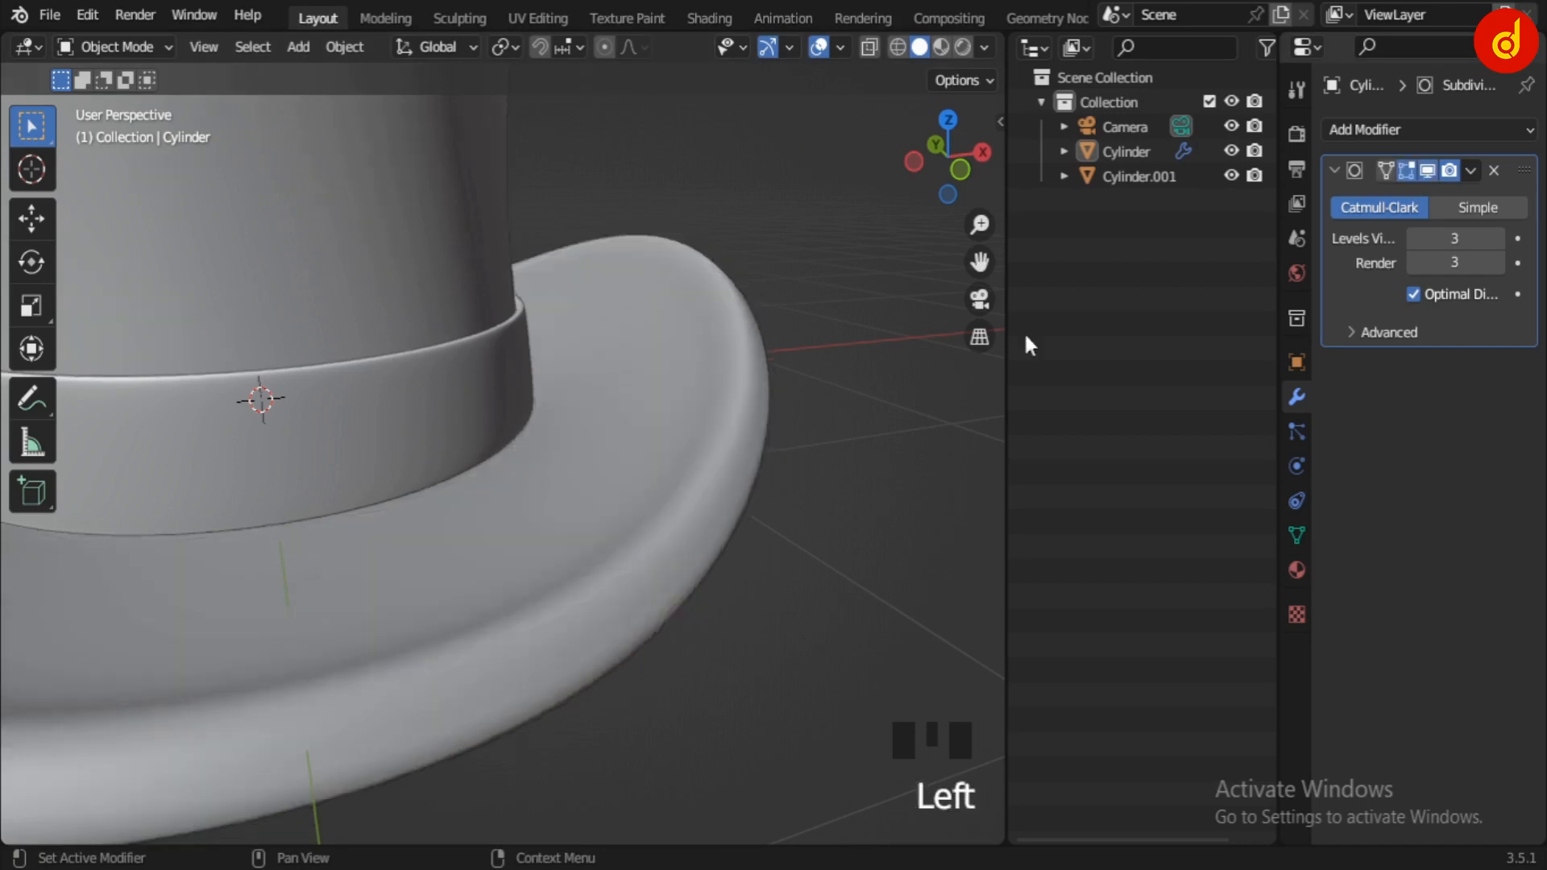
scroll(717, 454, "down", 5)
middle_click_drag(717, 454, 721, 560)
scroll(526, 501, "up", 3)
- Move the brim loop slightly upward along Z and review the whole hat in Object Mode
key("Tab")
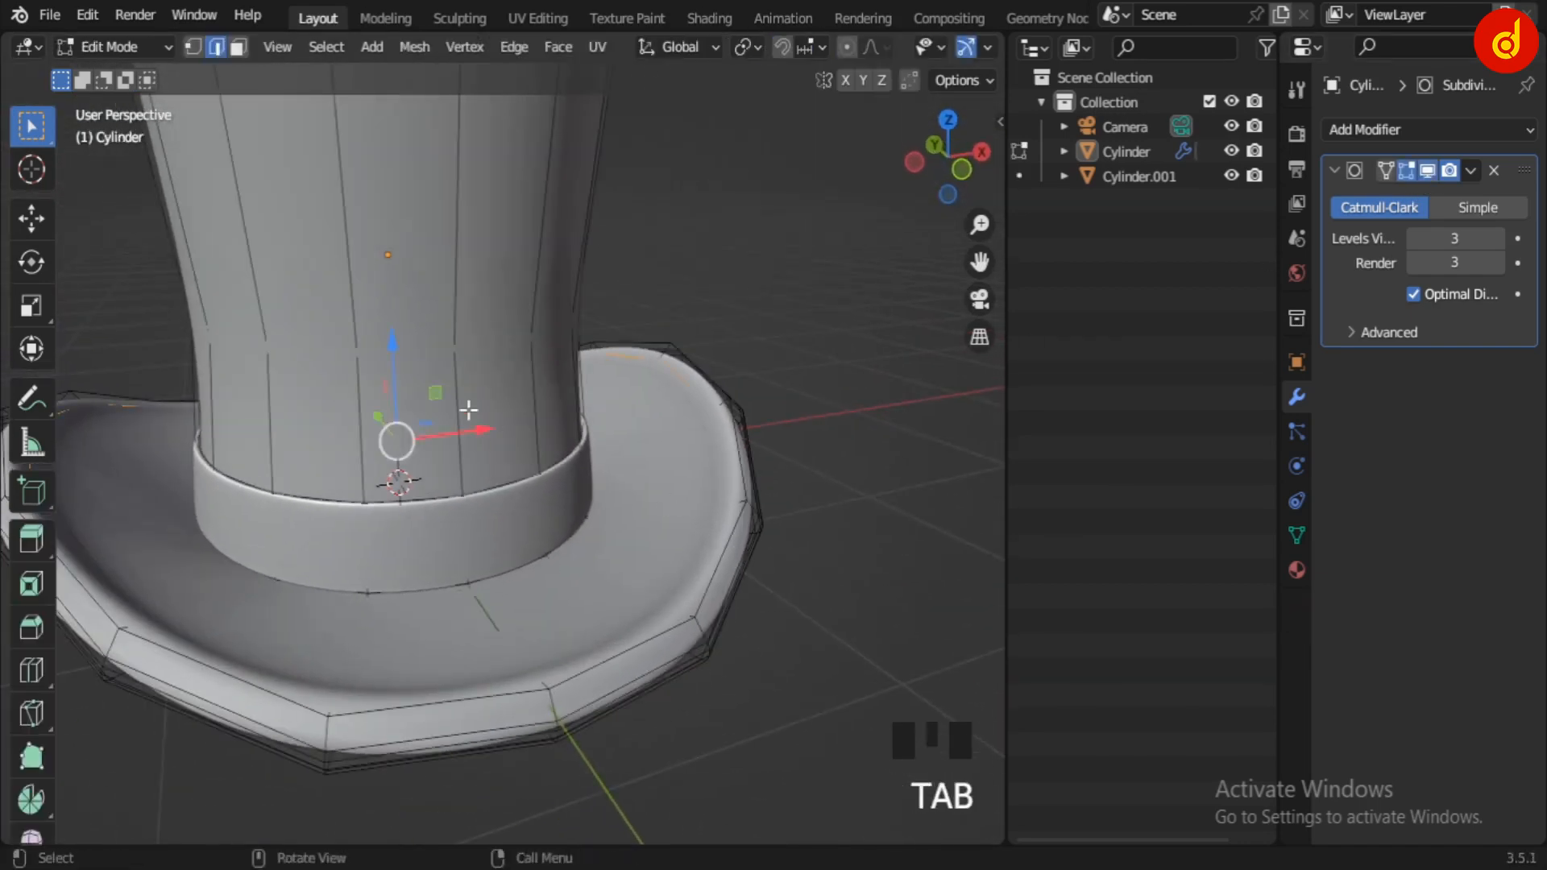
left_click_drag(383, 333, 390, 330)
key("Tab")
scroll(850, 578, "down", 5)
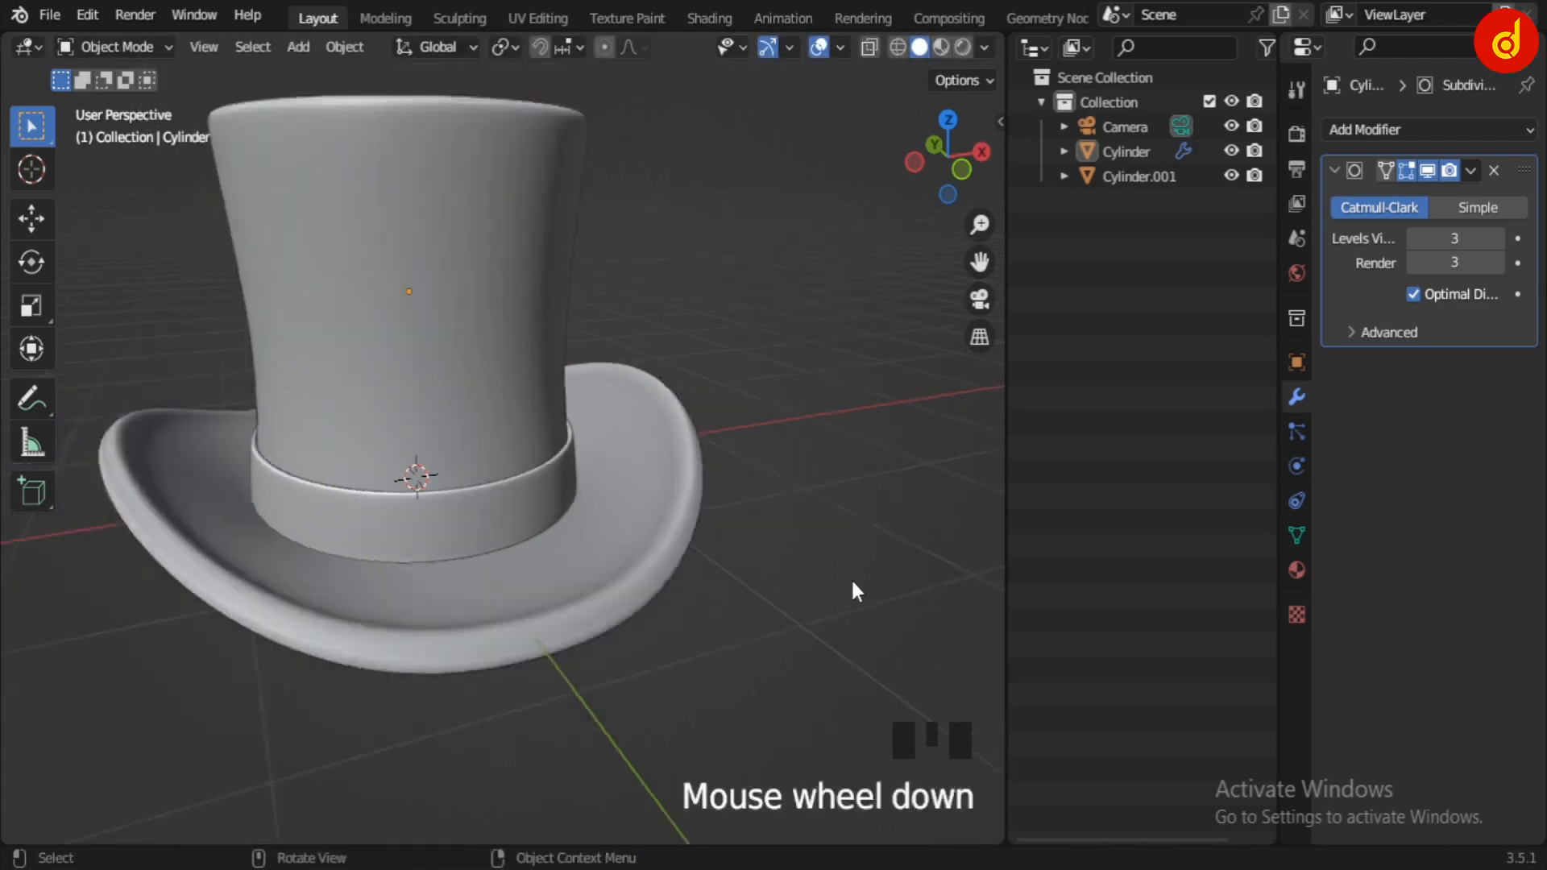
middle_click_drag(851, 577, 911, 582)
scroll(637, 576, "up", 5)
scroll(637, 577, "down", 3)
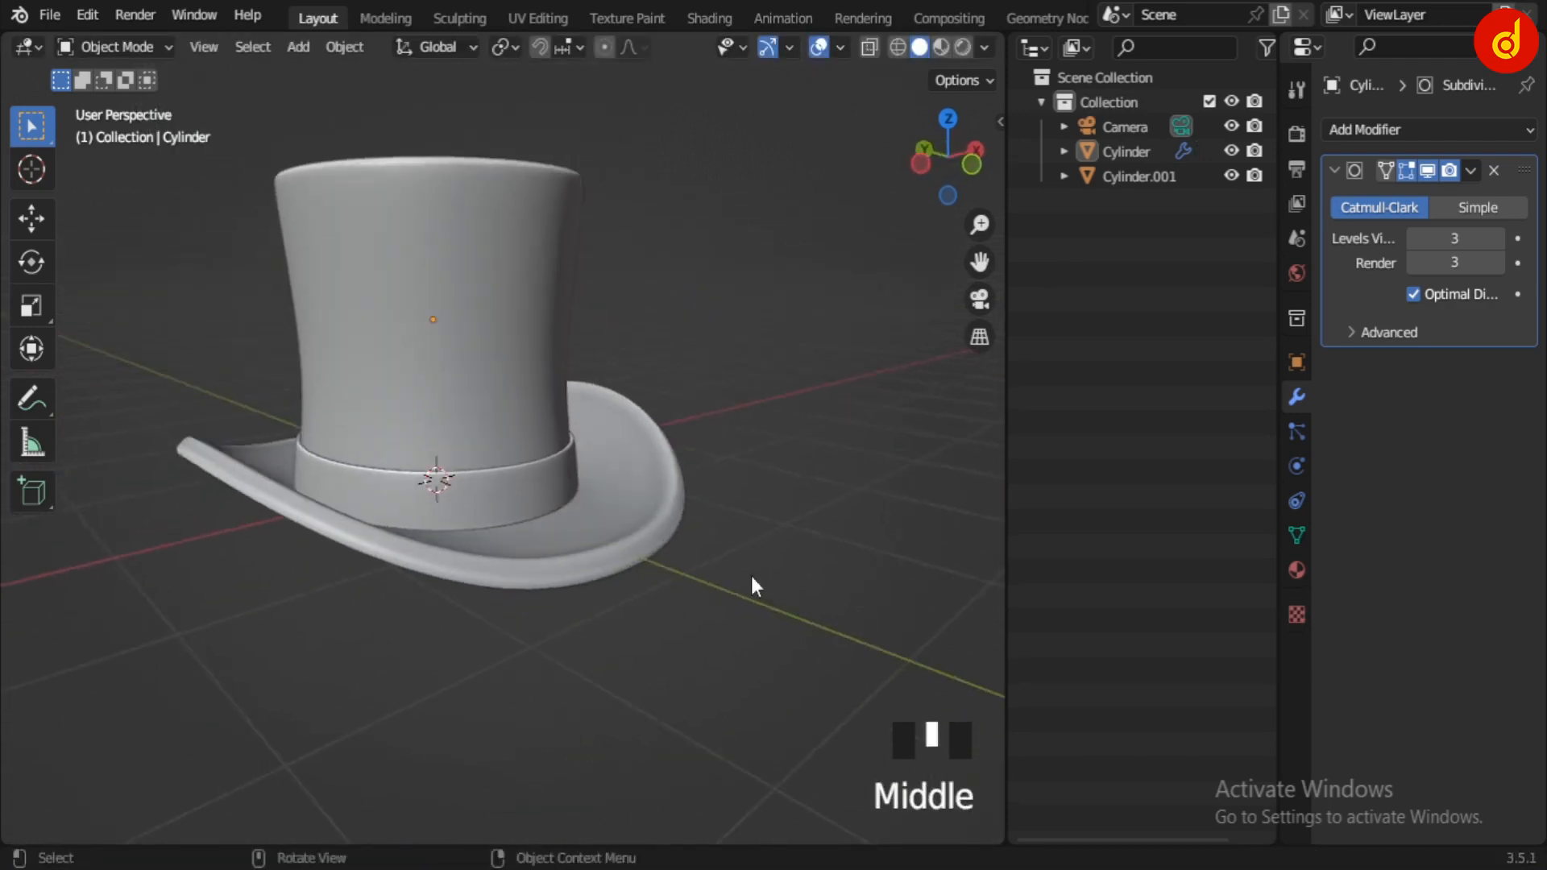
middle_click_drag(726, 567, 752, 713, "shift")
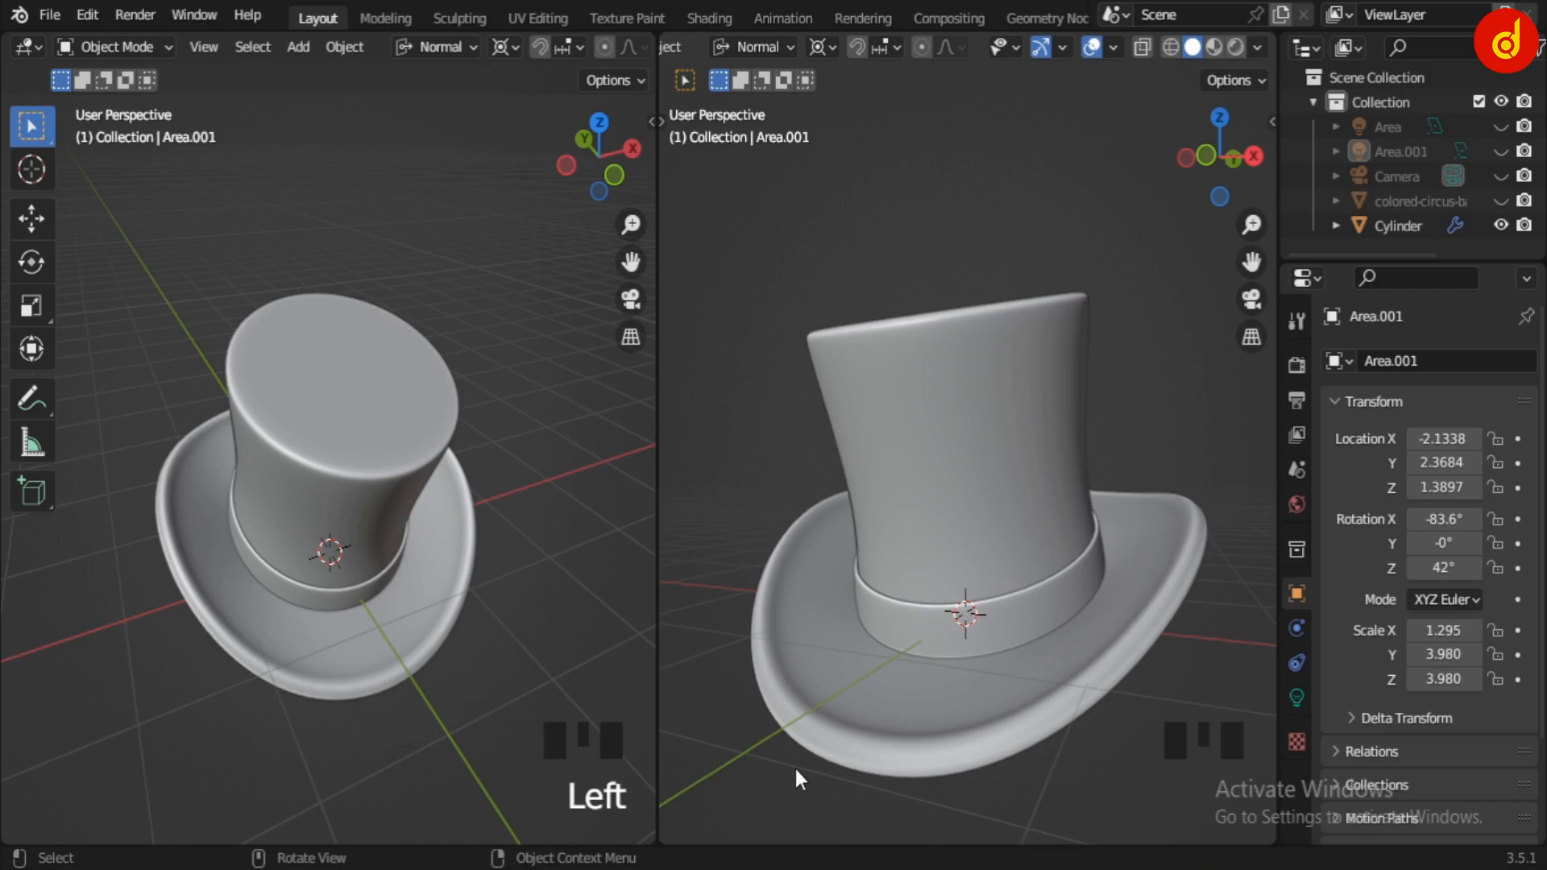
- Show the tilted hat with its materials in Material Preview shading
middle_click_drag(796, 770, 681, 757)
scroll(990, 586, "down", 3)
scroll(1017, 688, "up", 2)
scroll(1065, 705, "down", 1)
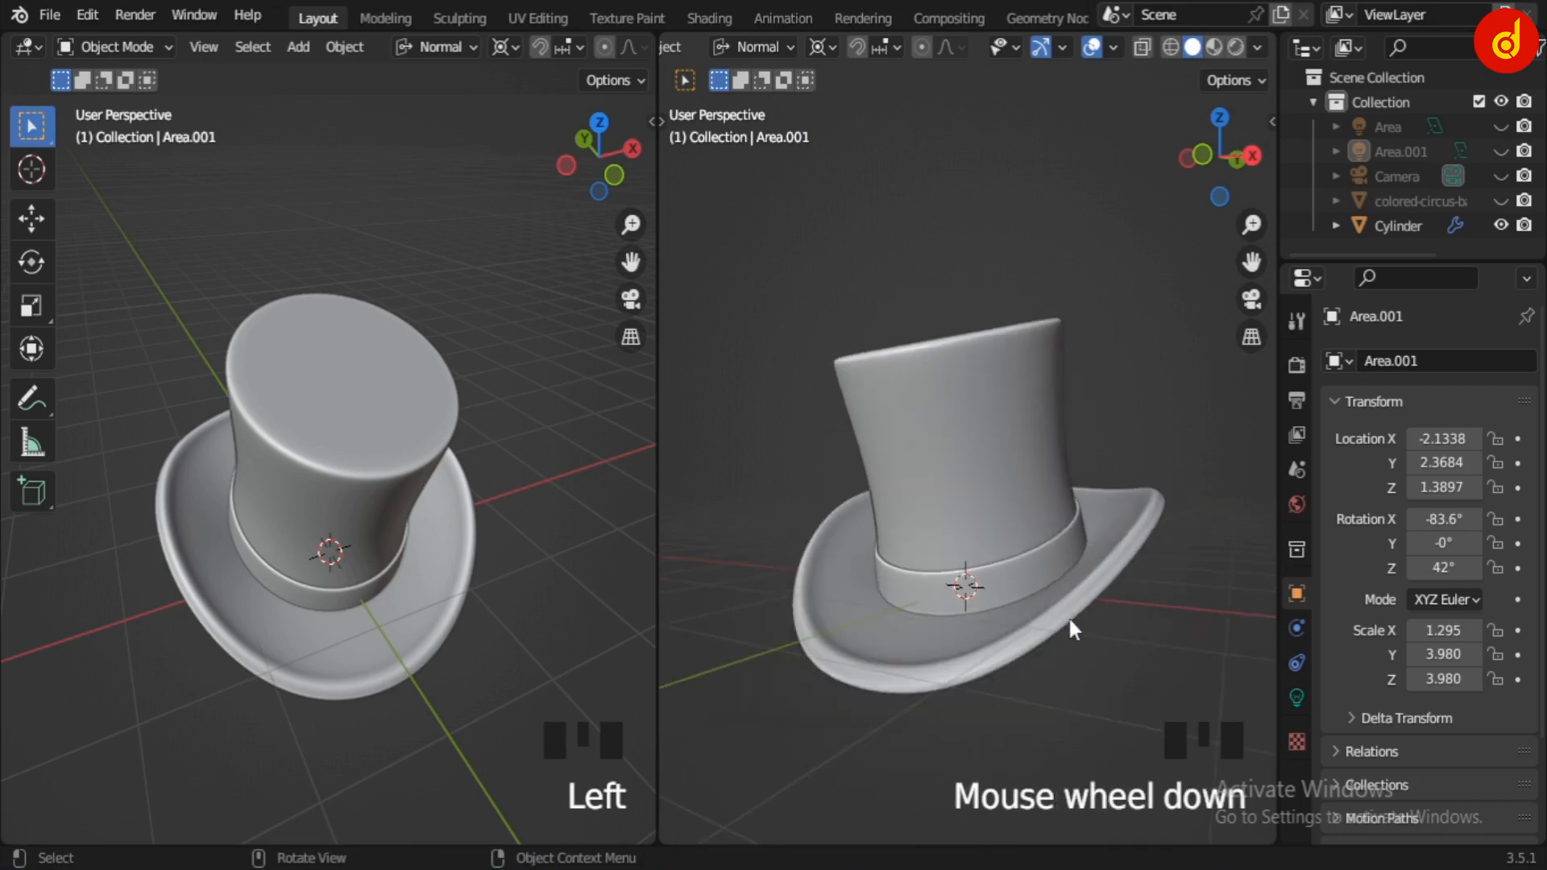
left_click(1013, 464)
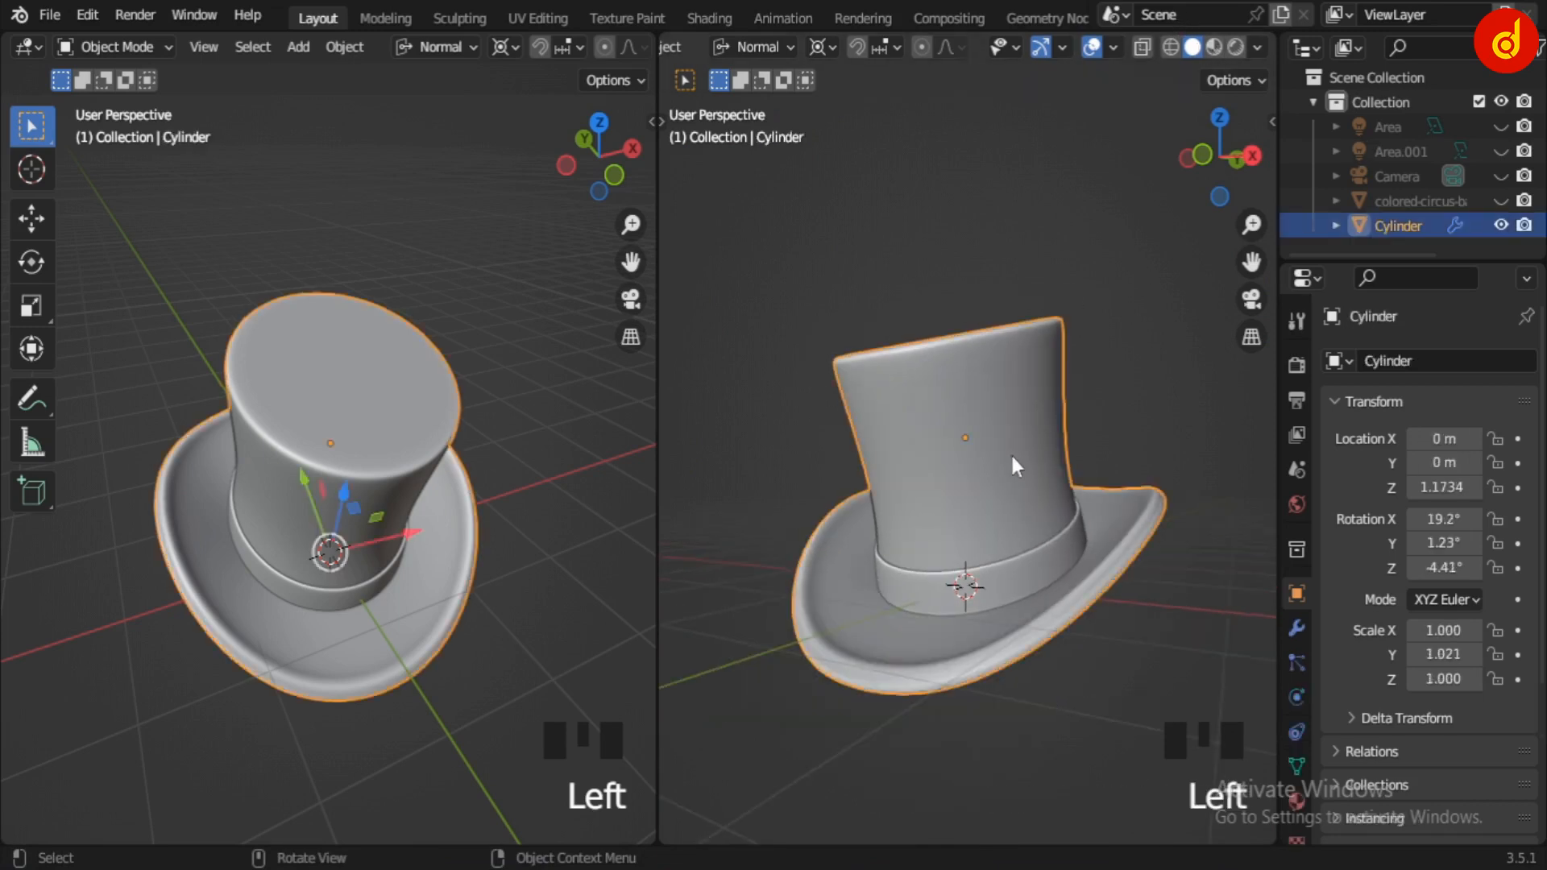
left_click(1213, 47)
left_click(978, 184)
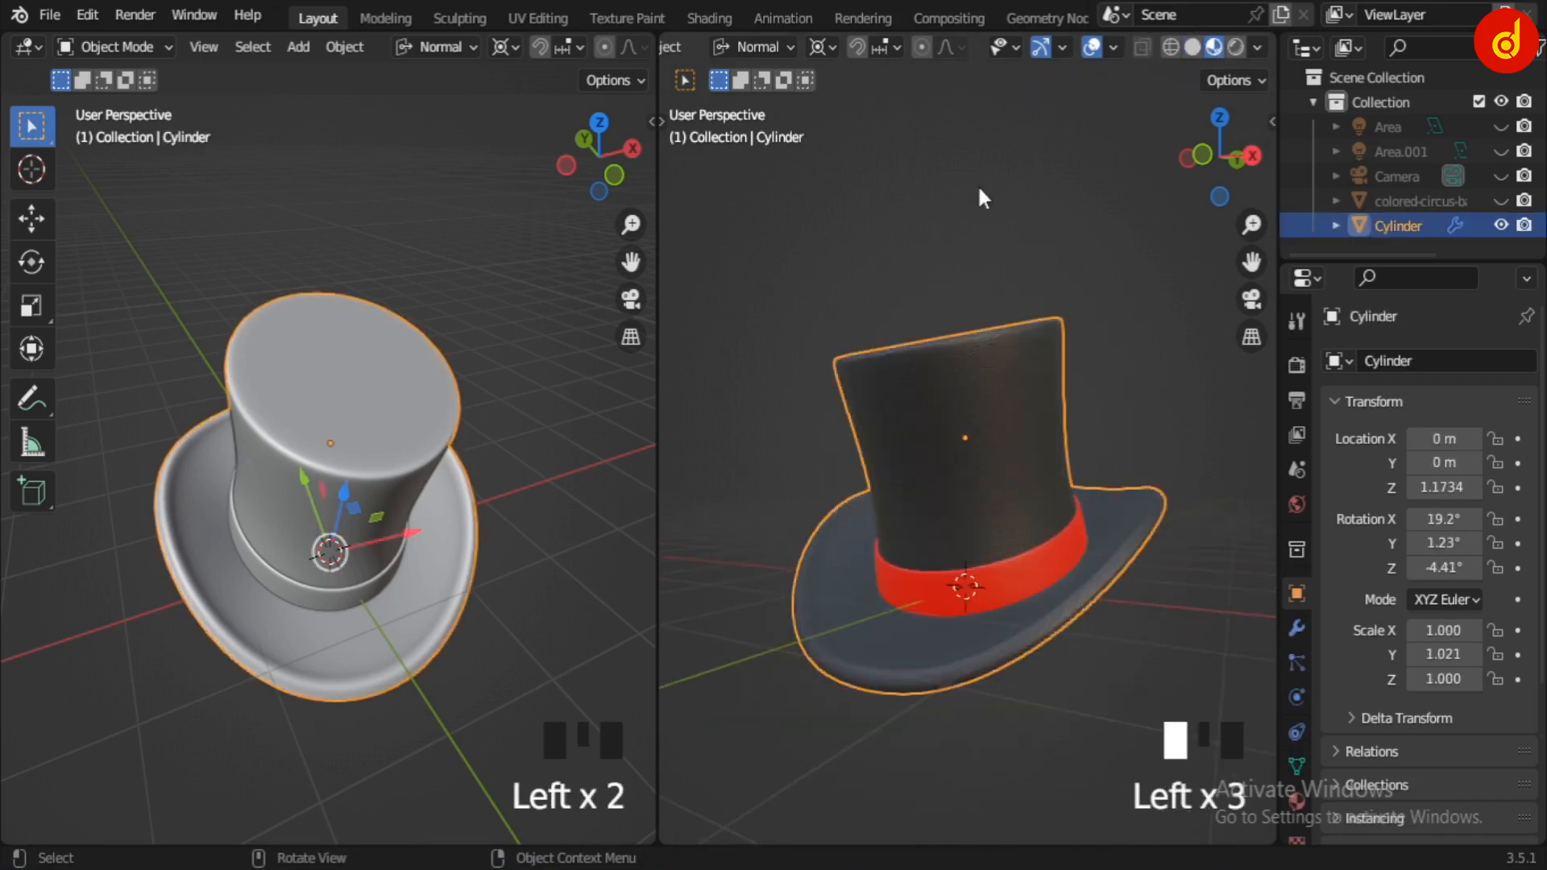
middle_click_drag(878, 304, 5, 190)
- Change the solid-shaded 3D view into a Shader Editor and isolate the hat body in Local View
left_click(28, 46)
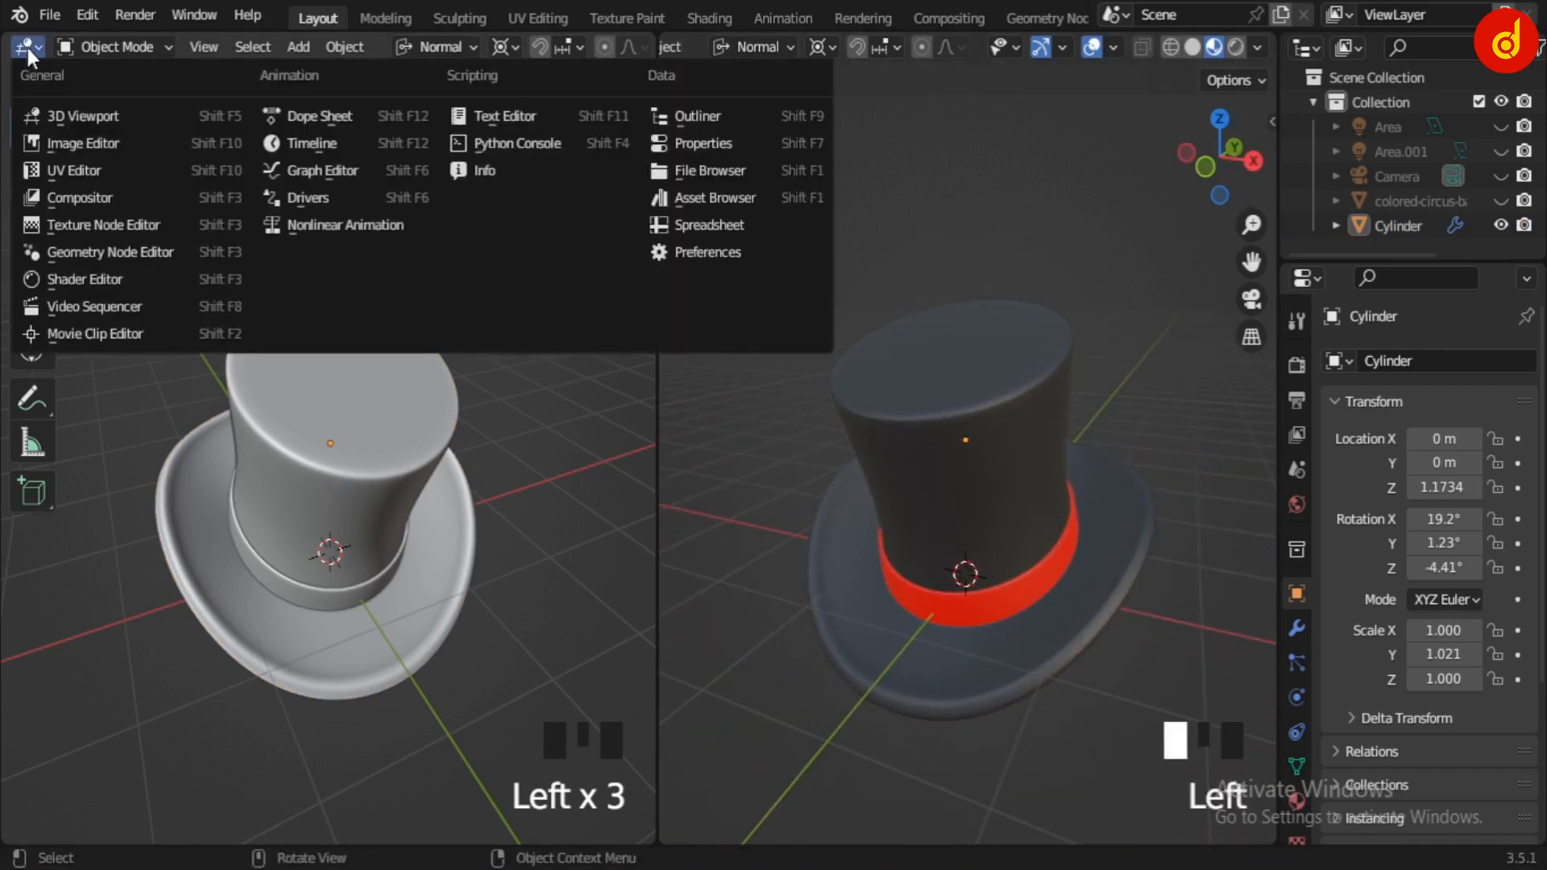
left_click(90, 282)
left_click(973, 447)
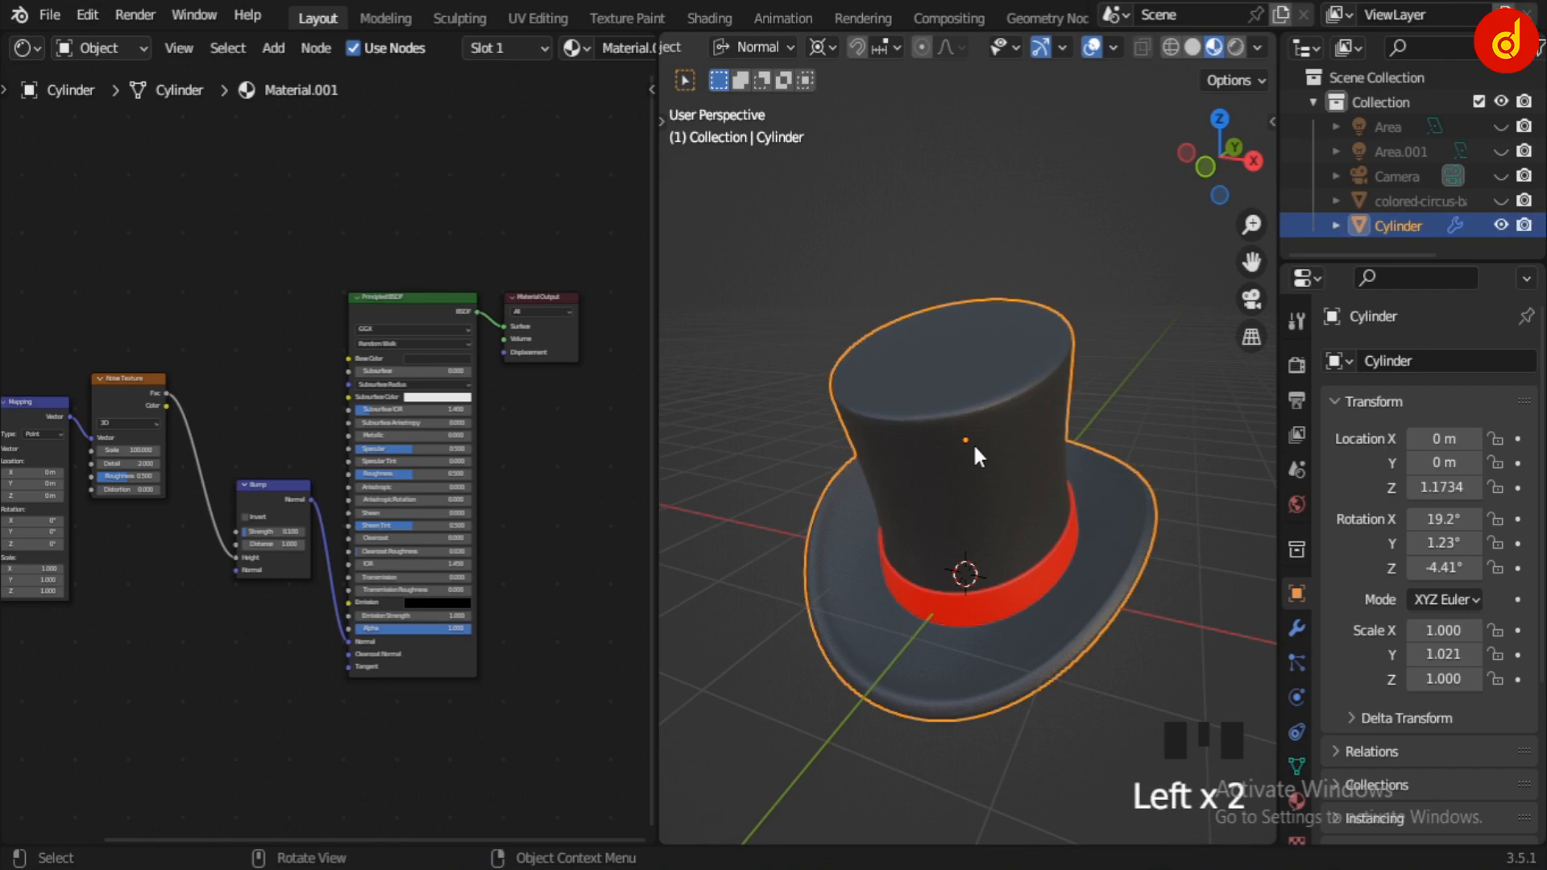
key("KP_Divide")
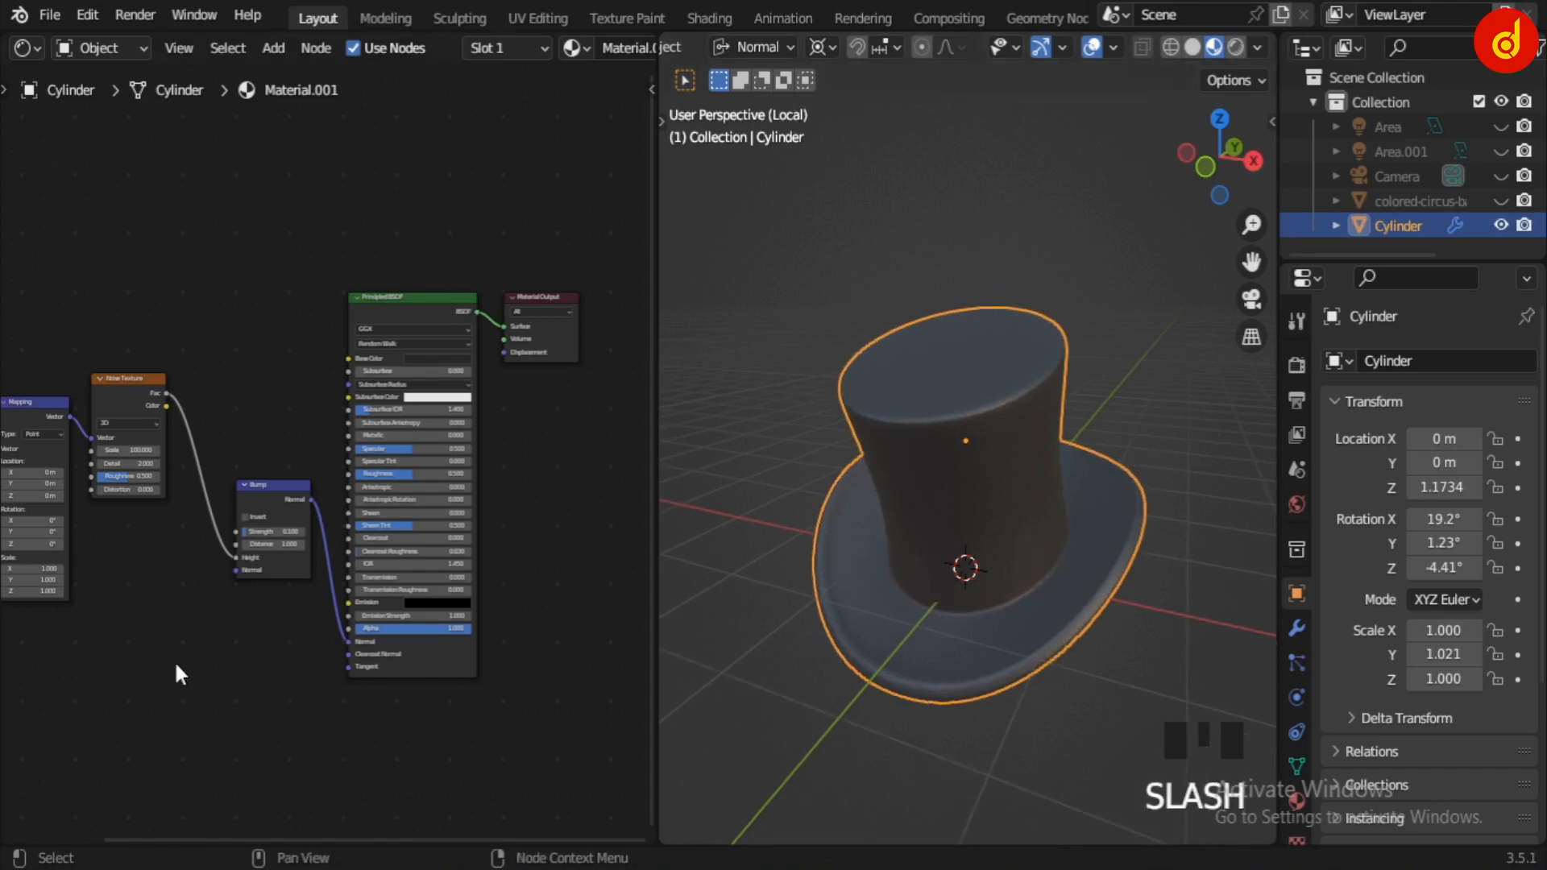
- Examine the hat material's node chain and preview the Noise Texture output on the hat
middle_click_drag(174, 660, 537, 612)
scroll(460, 597, "up", 10)
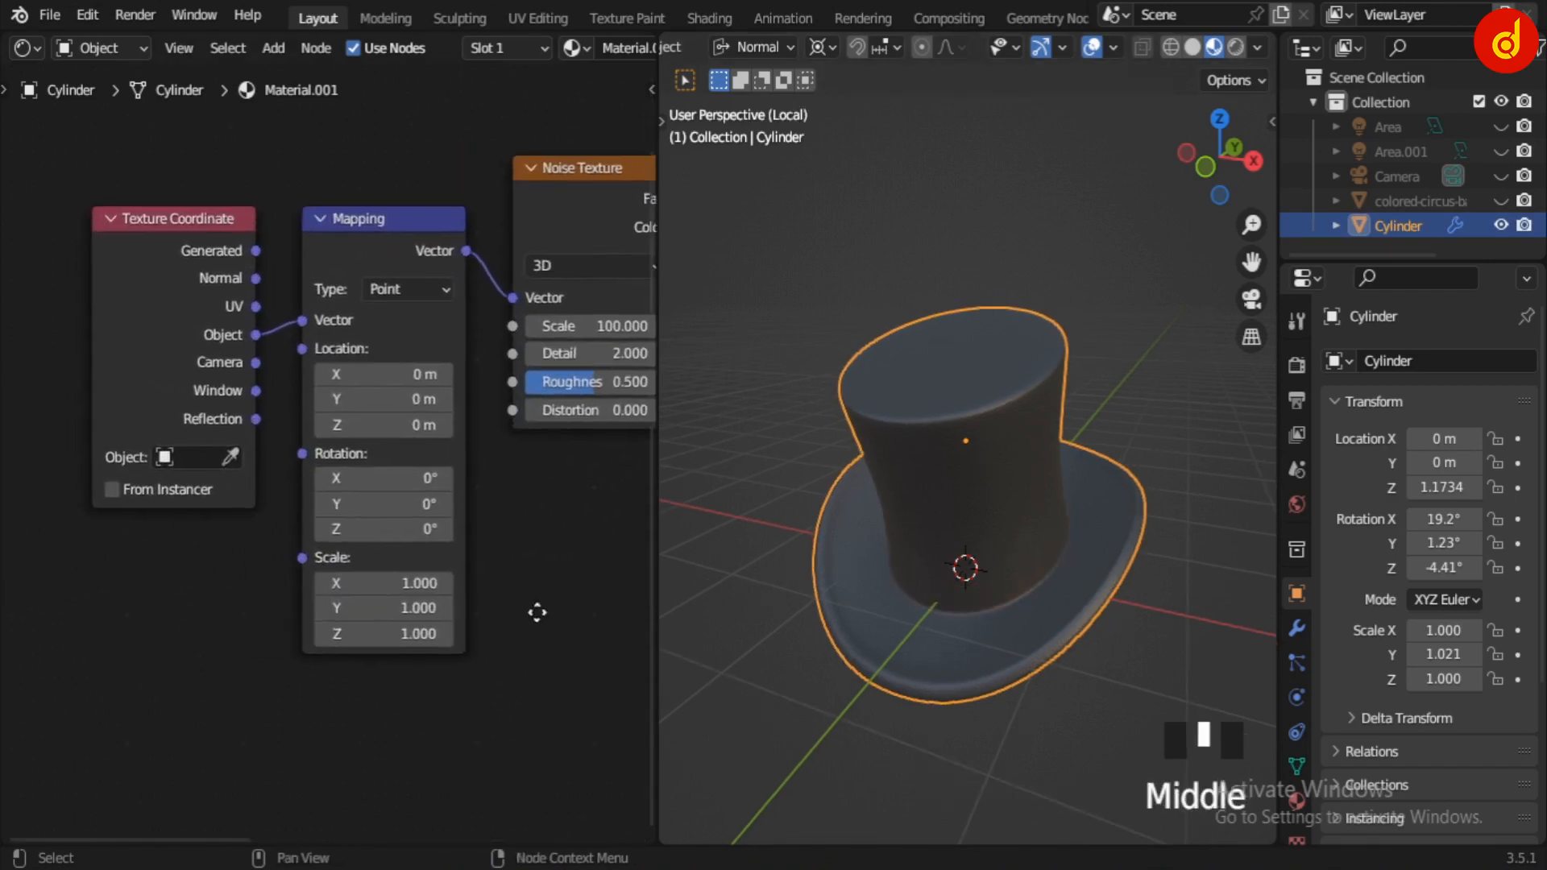
scroll(537, 613, "up", 1)
middle_click_drag(551, 693, 242, 621)
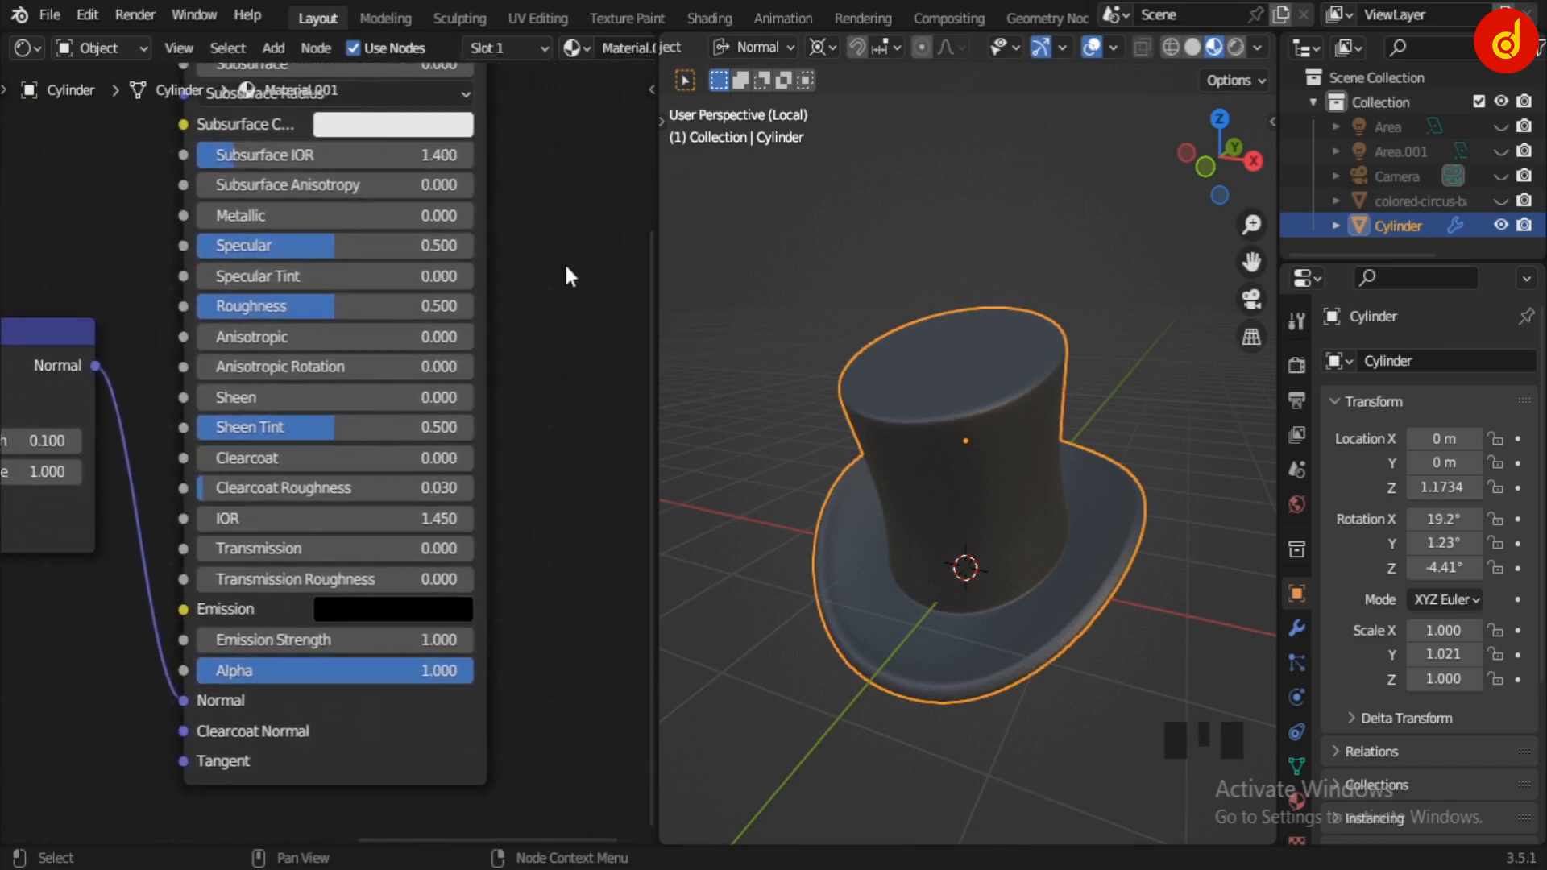
middle_click_drag(569, 276, 539, 446)
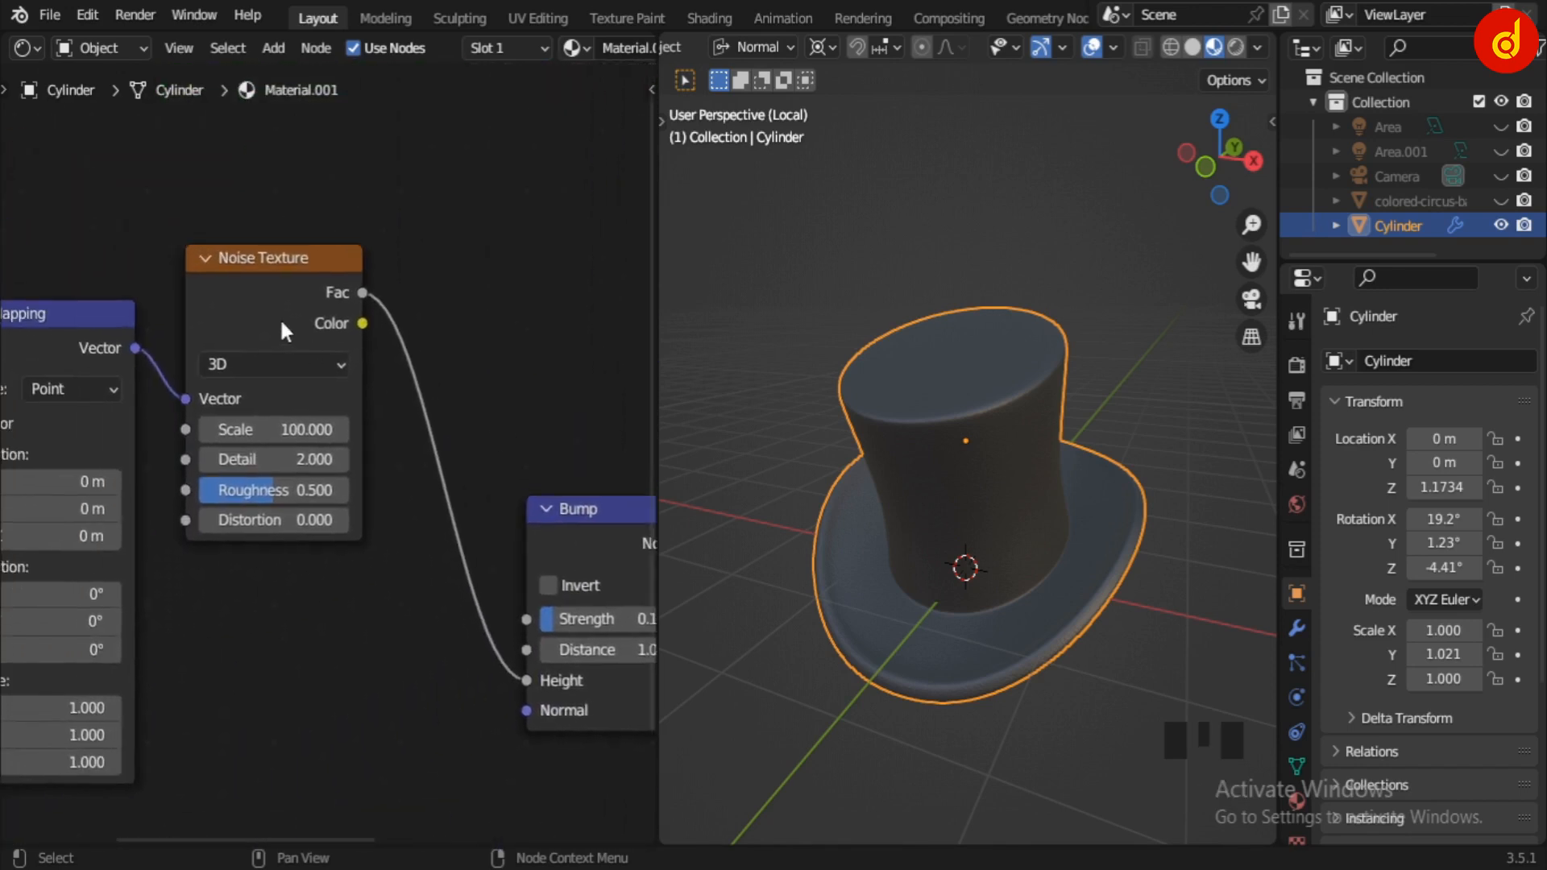
left_click(280, 306, "ctrl+shift")
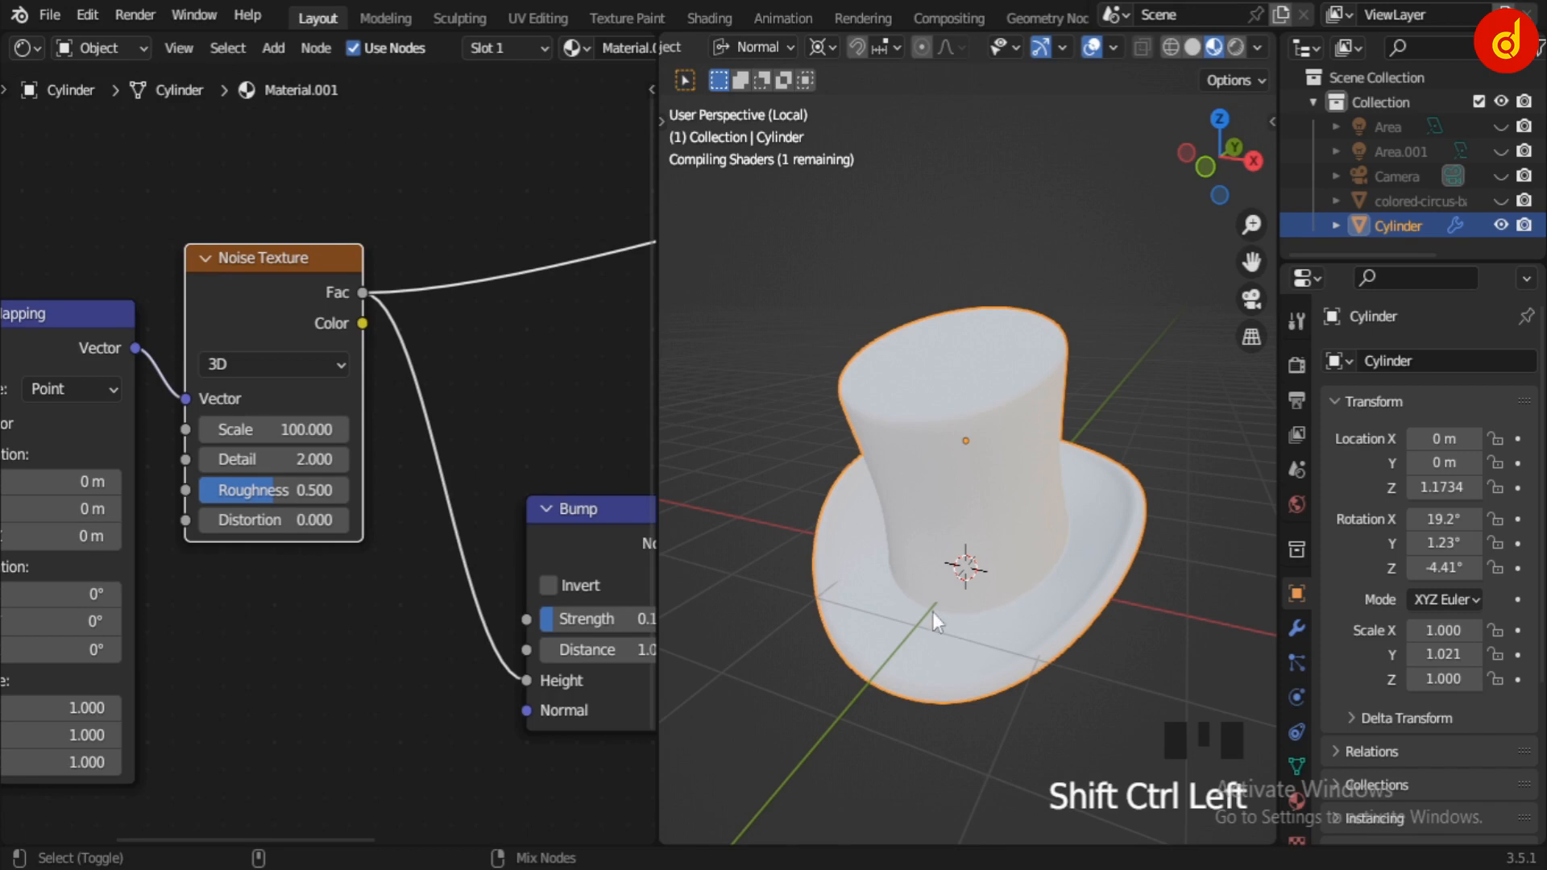
middle_click_drag(931, 612, 1075, 559)
scroll(1073, 559, "up", 7)
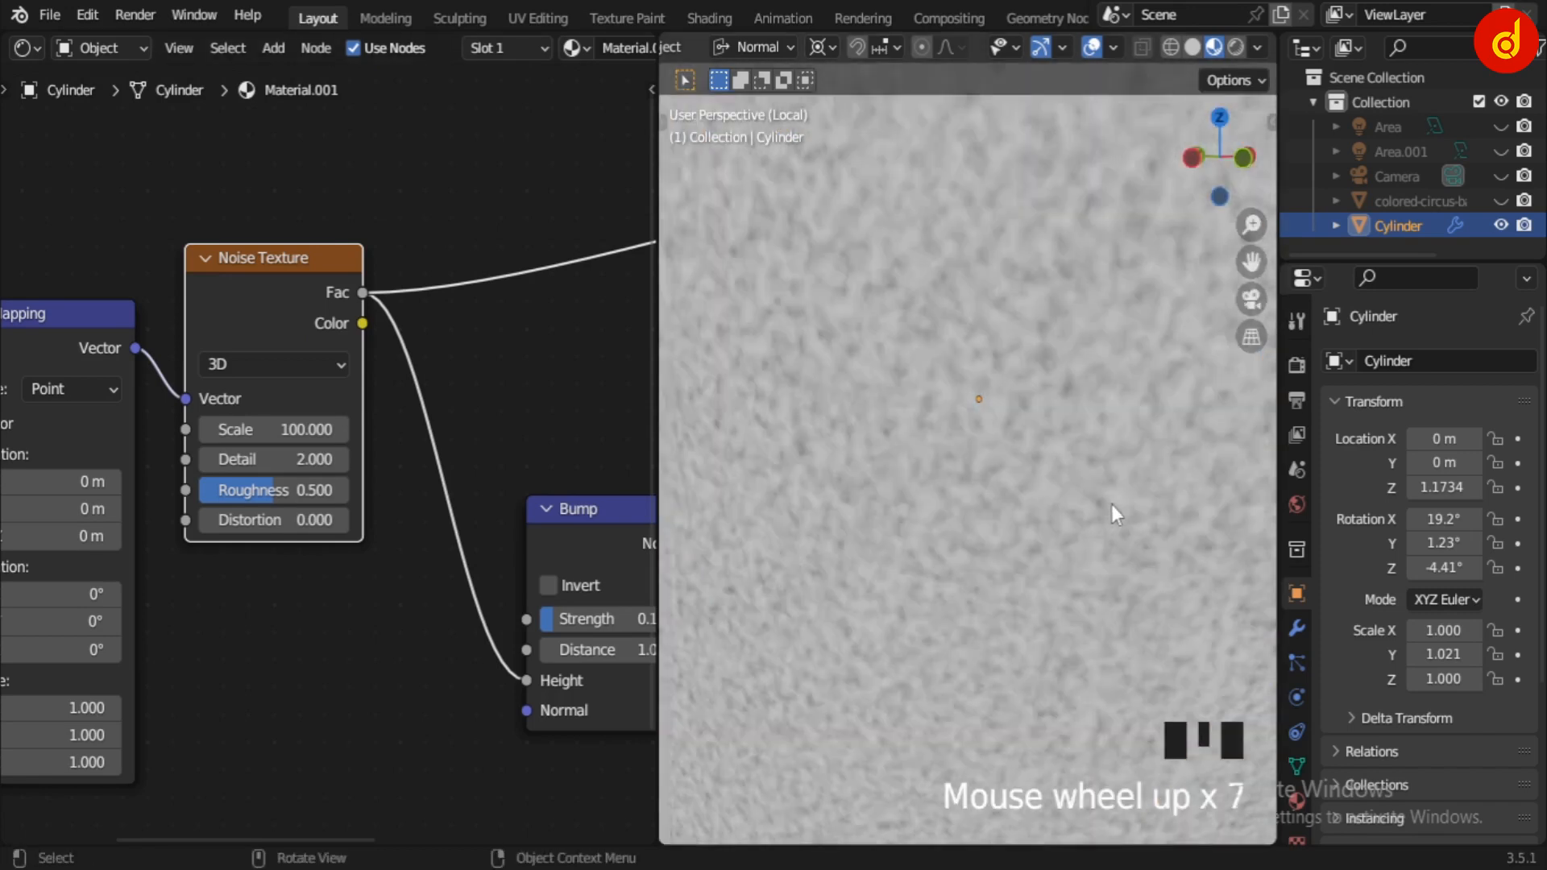
scroll(1112, 506, "down", 5)
- Try lowering the Noise Texture scale to 54 and 8.5, and undo the changes
left_click_drag(274, 430, 242, 430)
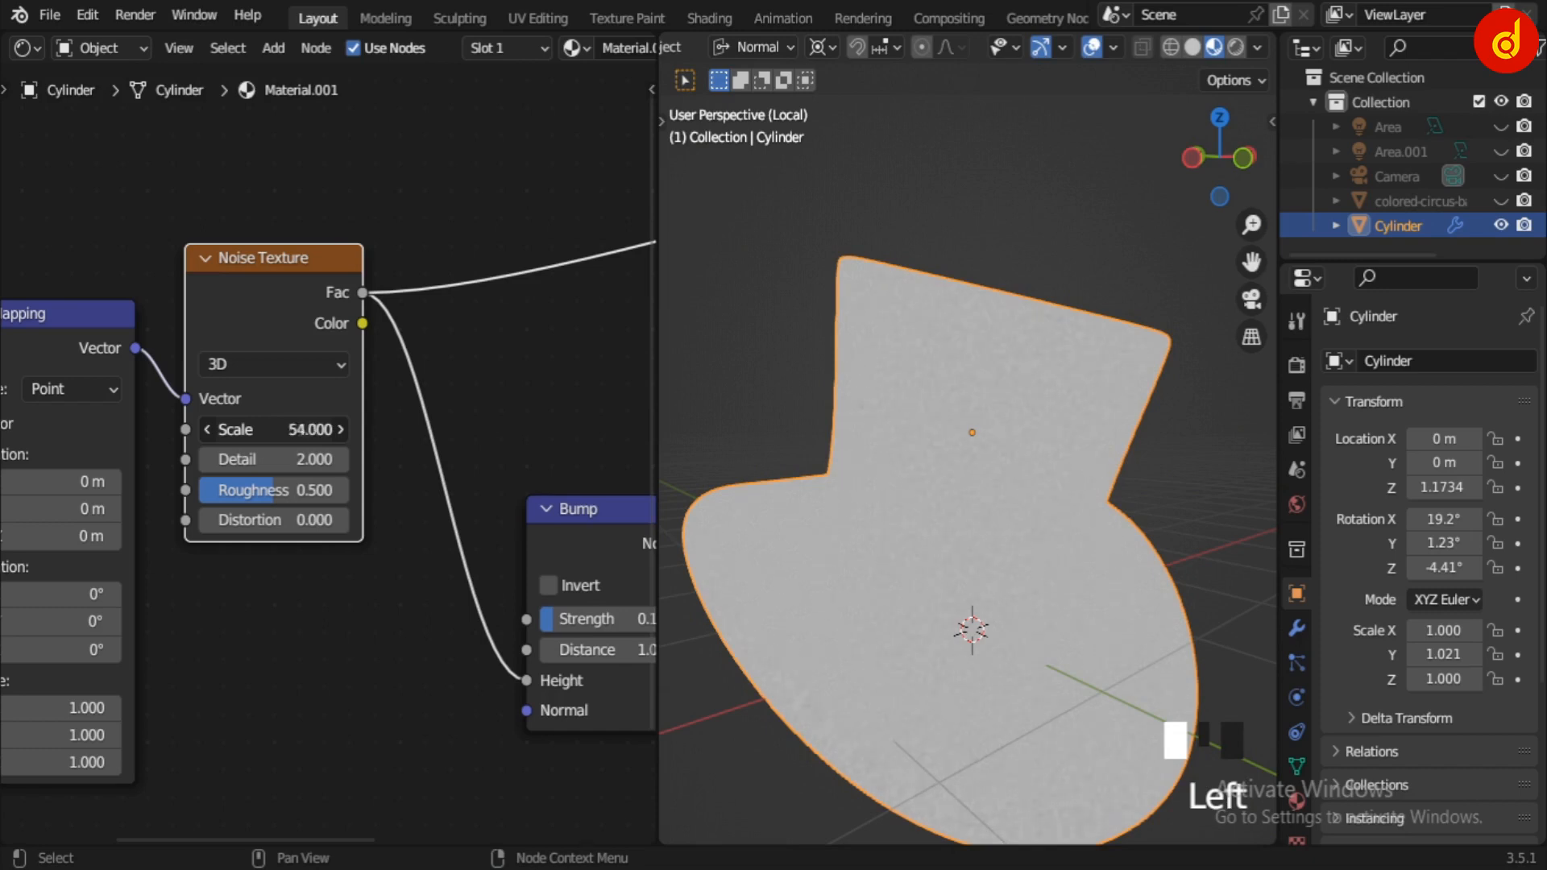
left_click_drag(274, 429, 246, 429)
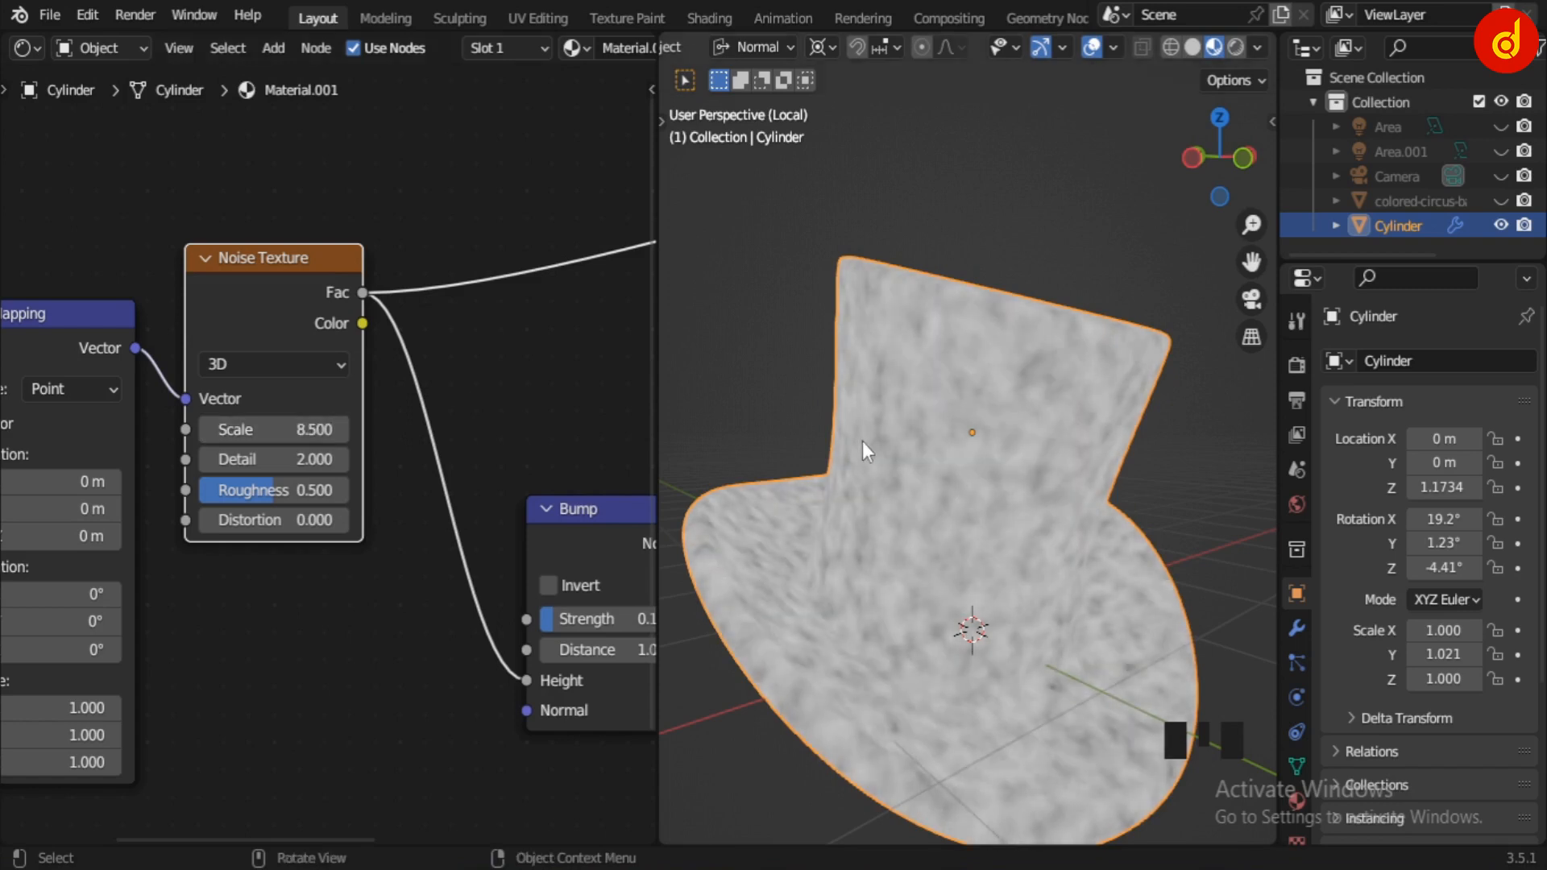
key("ctrl+z")
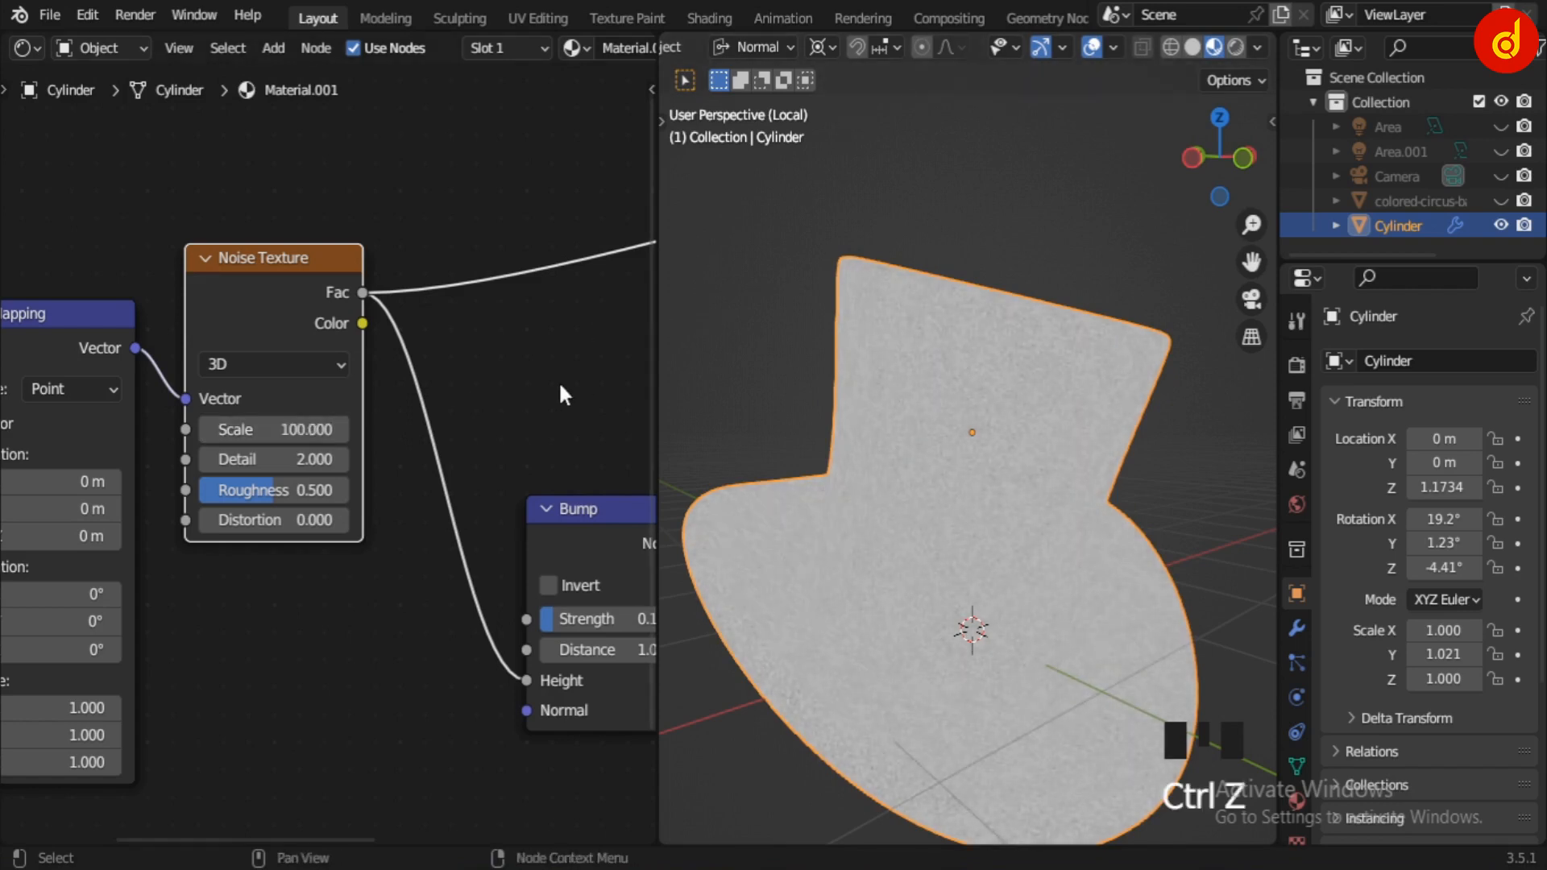
- Preview the Bump node's normal output on the hat and inspect the surface relief up close
middle_click_drag(558, 380, 395, 365)
left_click(398, 463, "ctrl+shift")
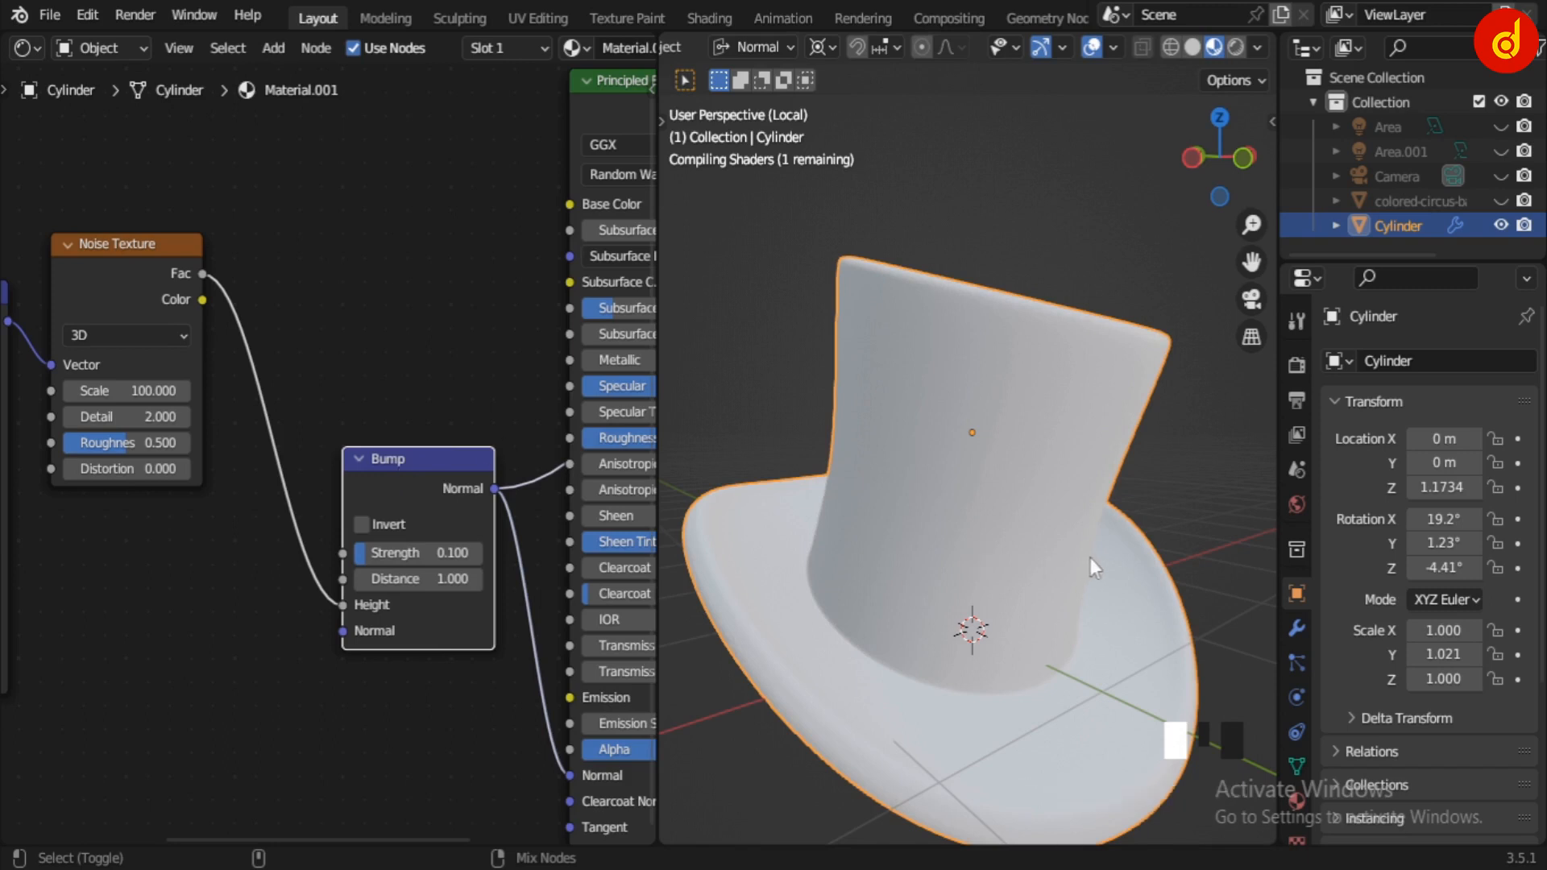
mouse_move(1192, 543)
middle_mouse_down()
mouse_move(1007, 603)
mouse_move(755, 589)
mouse_move(1119, 572)
mouse_move(840, 571)
mouse_move(926, 544)
mouse_move(1073, 577)
mouse_move(1085, 610)
middle_mouse_up()
scroll(1084, 609, "up", 4)
middle_click_drag(1084, 614, 1105, 584)
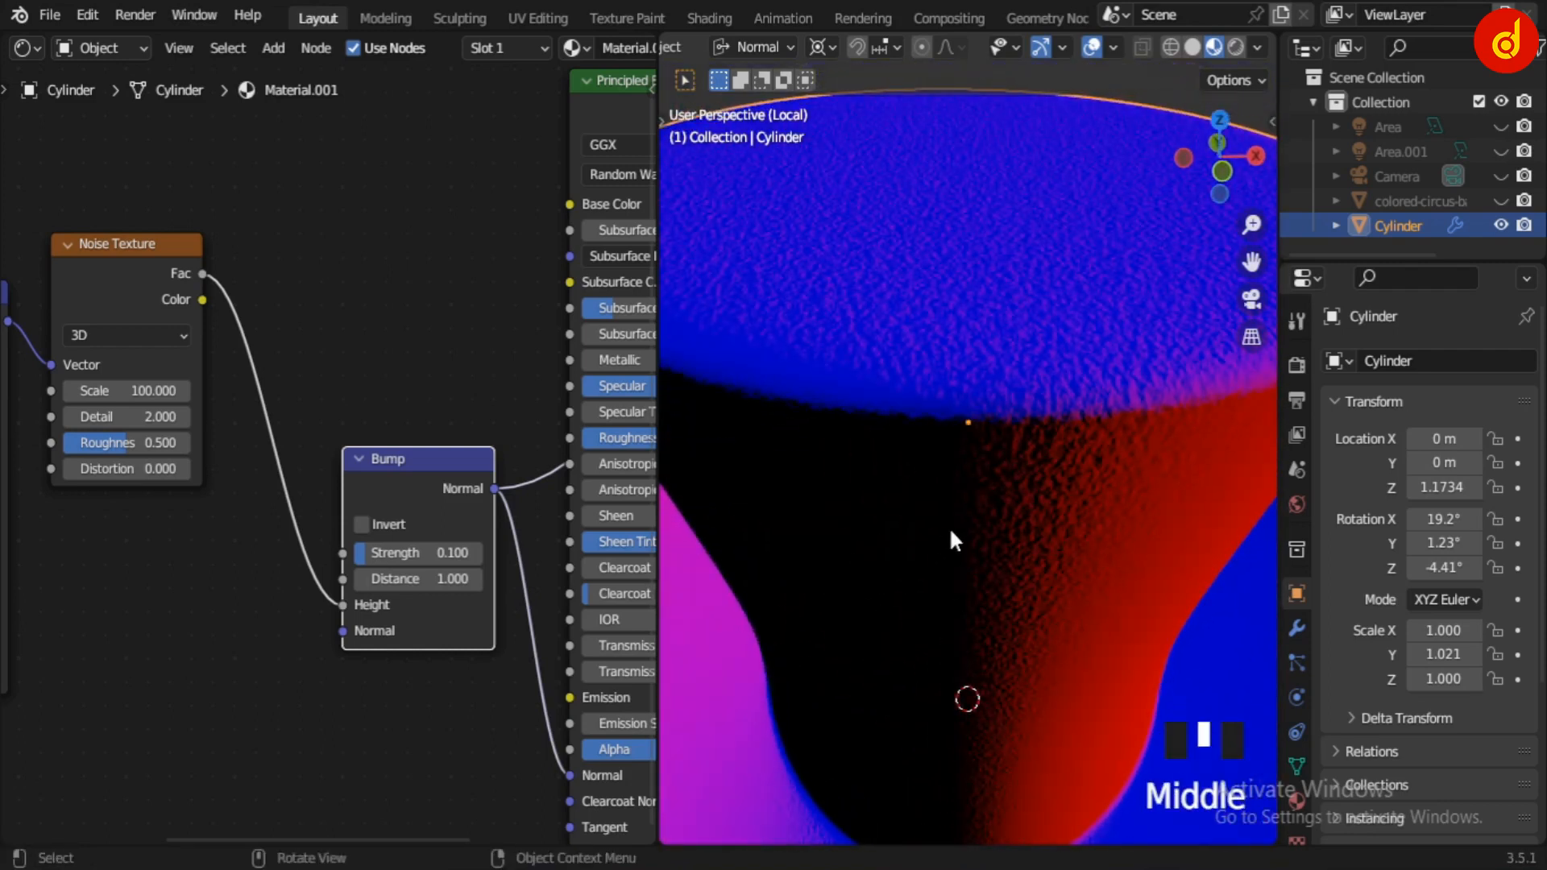
- Restore the hat's shaded look by previewing the Principled BSDF through the Material Output
scroll(949, 527, "down", 5)
middle_click_drag(390, 343, 194, 352)
left_click(418, 204, "ctrl+shift")
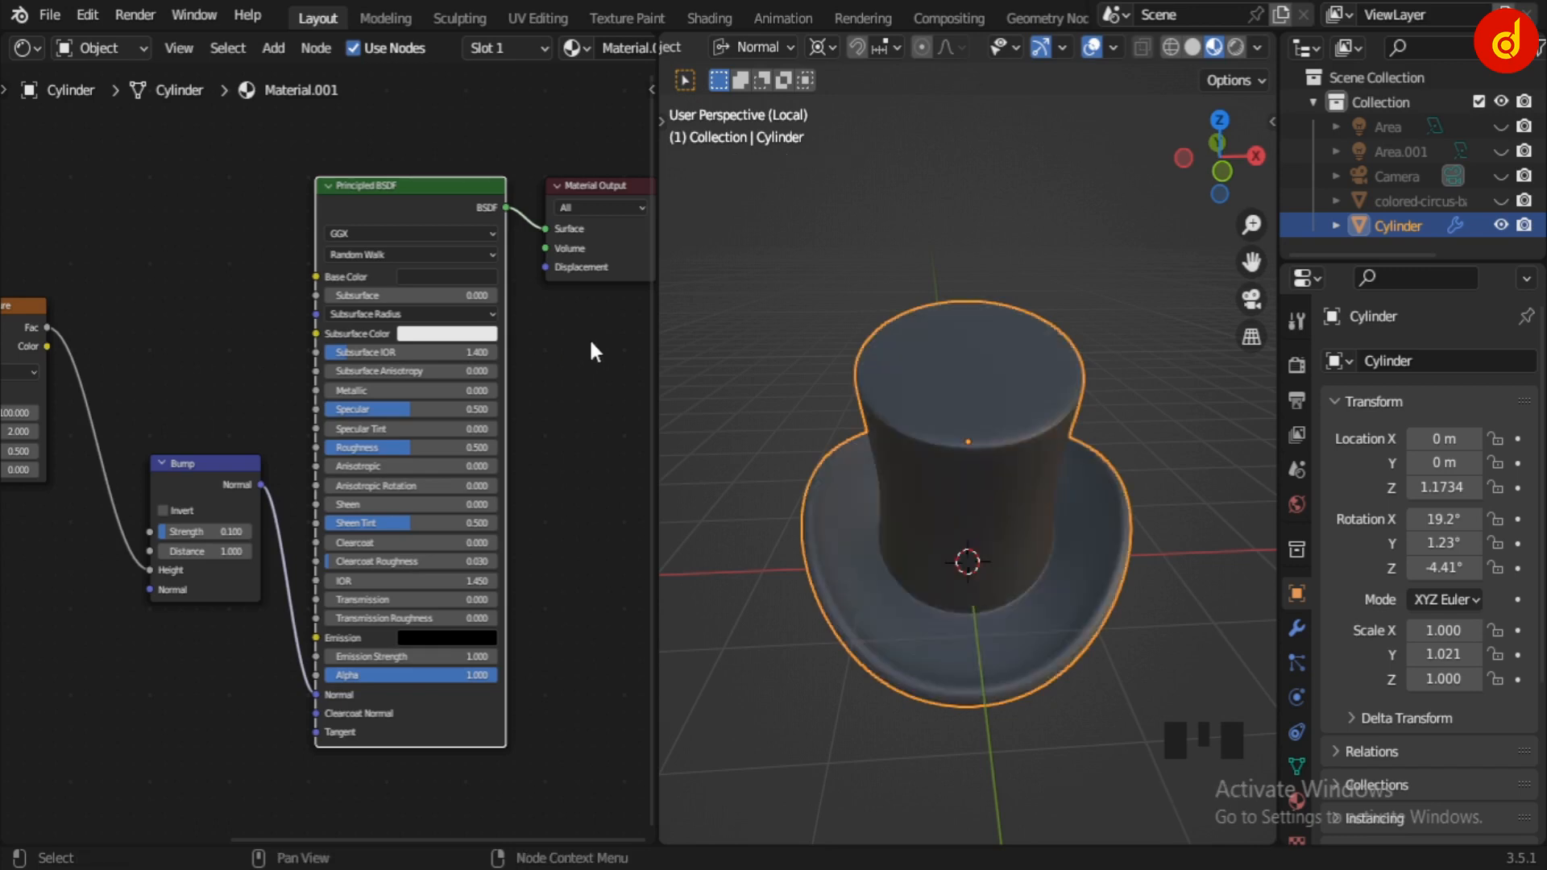
scroll(466, 423, "up", 6)
middle_click_drag(506, 401, 384, 535)
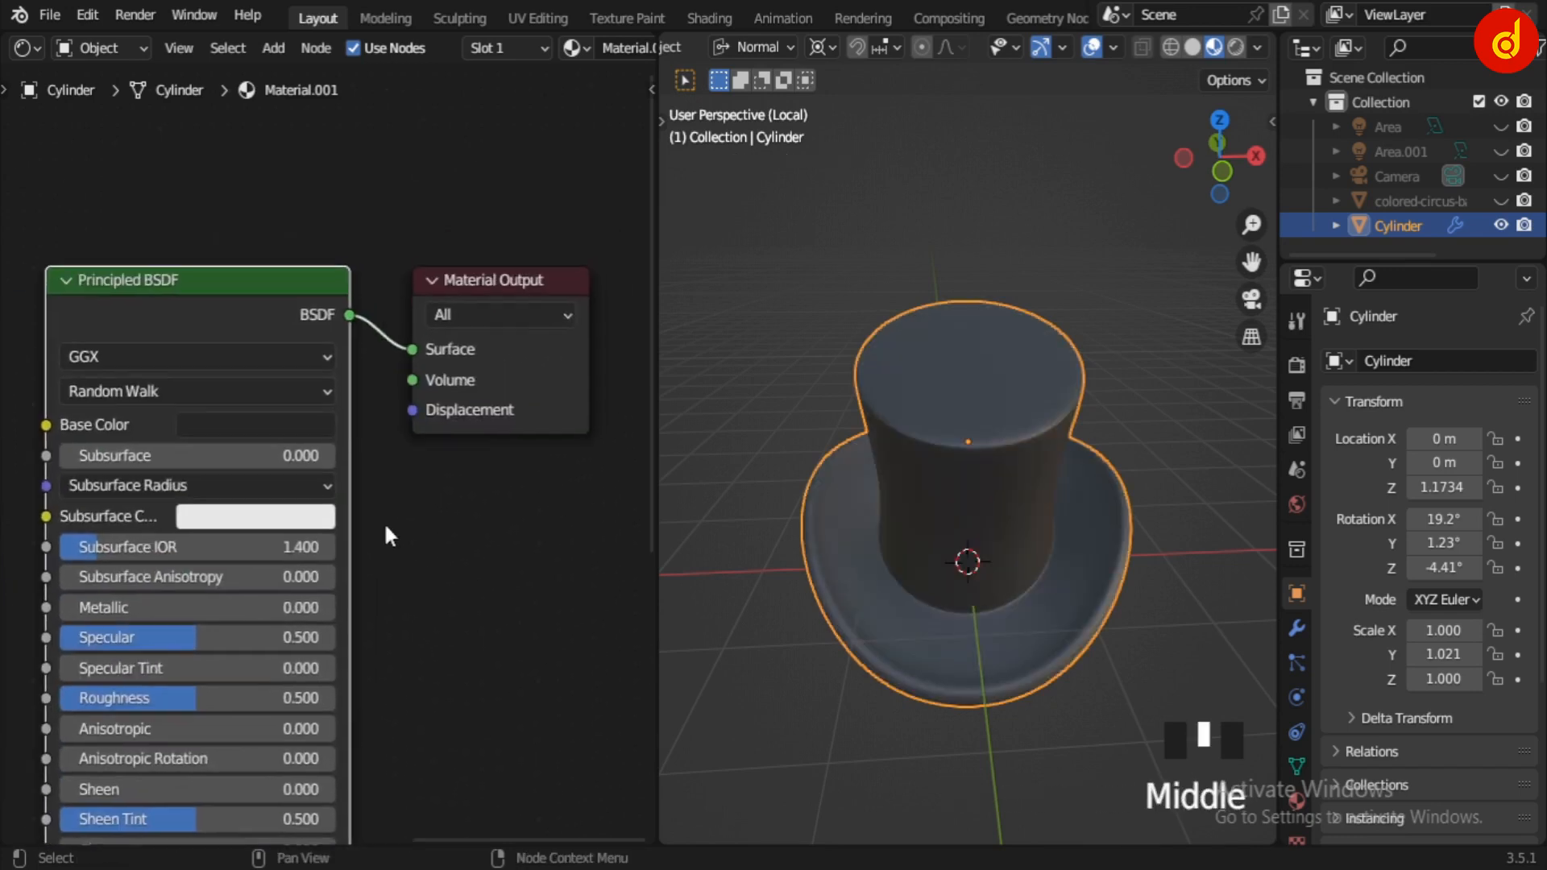
- Examine the Base Color of the hat's Principled BSDF in the color picker
left_click(250, 431)
middle_click_drag(272, 444, 269, 527)
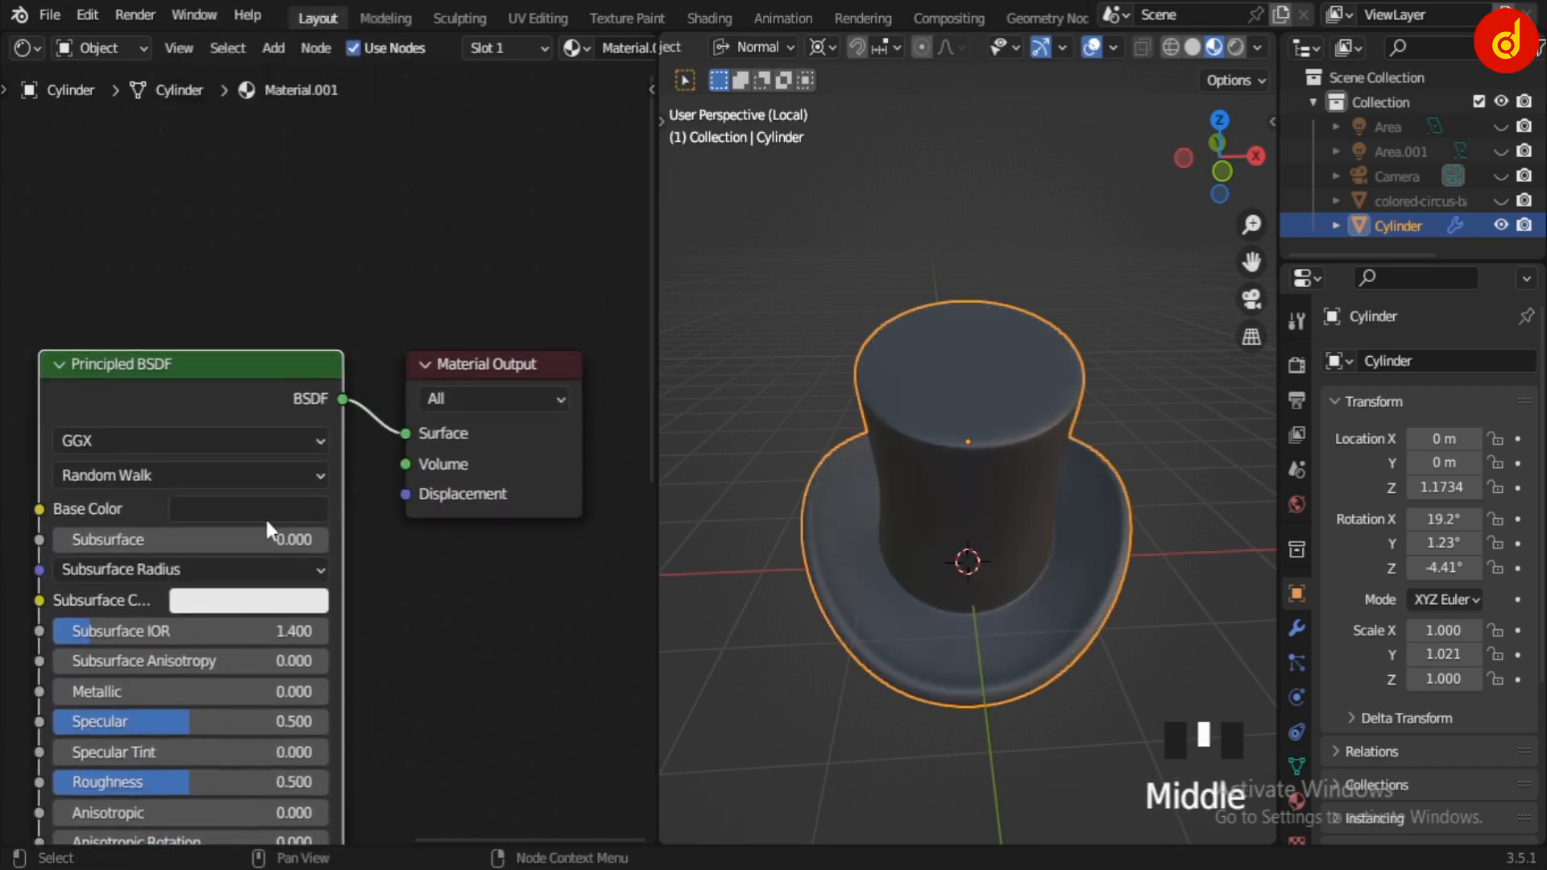
left_click(267, 511)
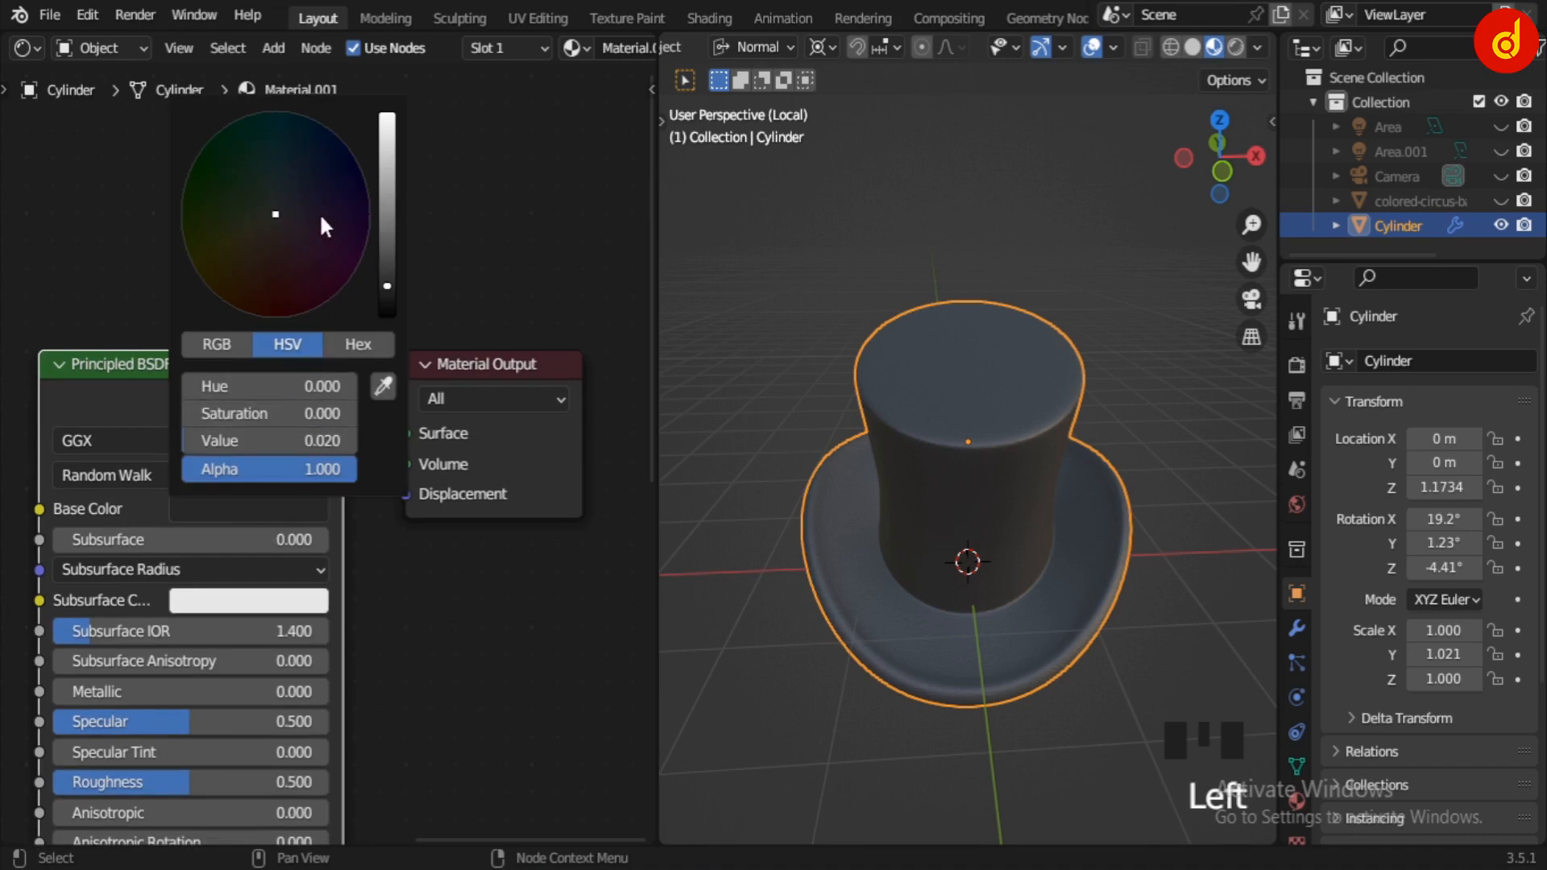
left_click(354, 344)
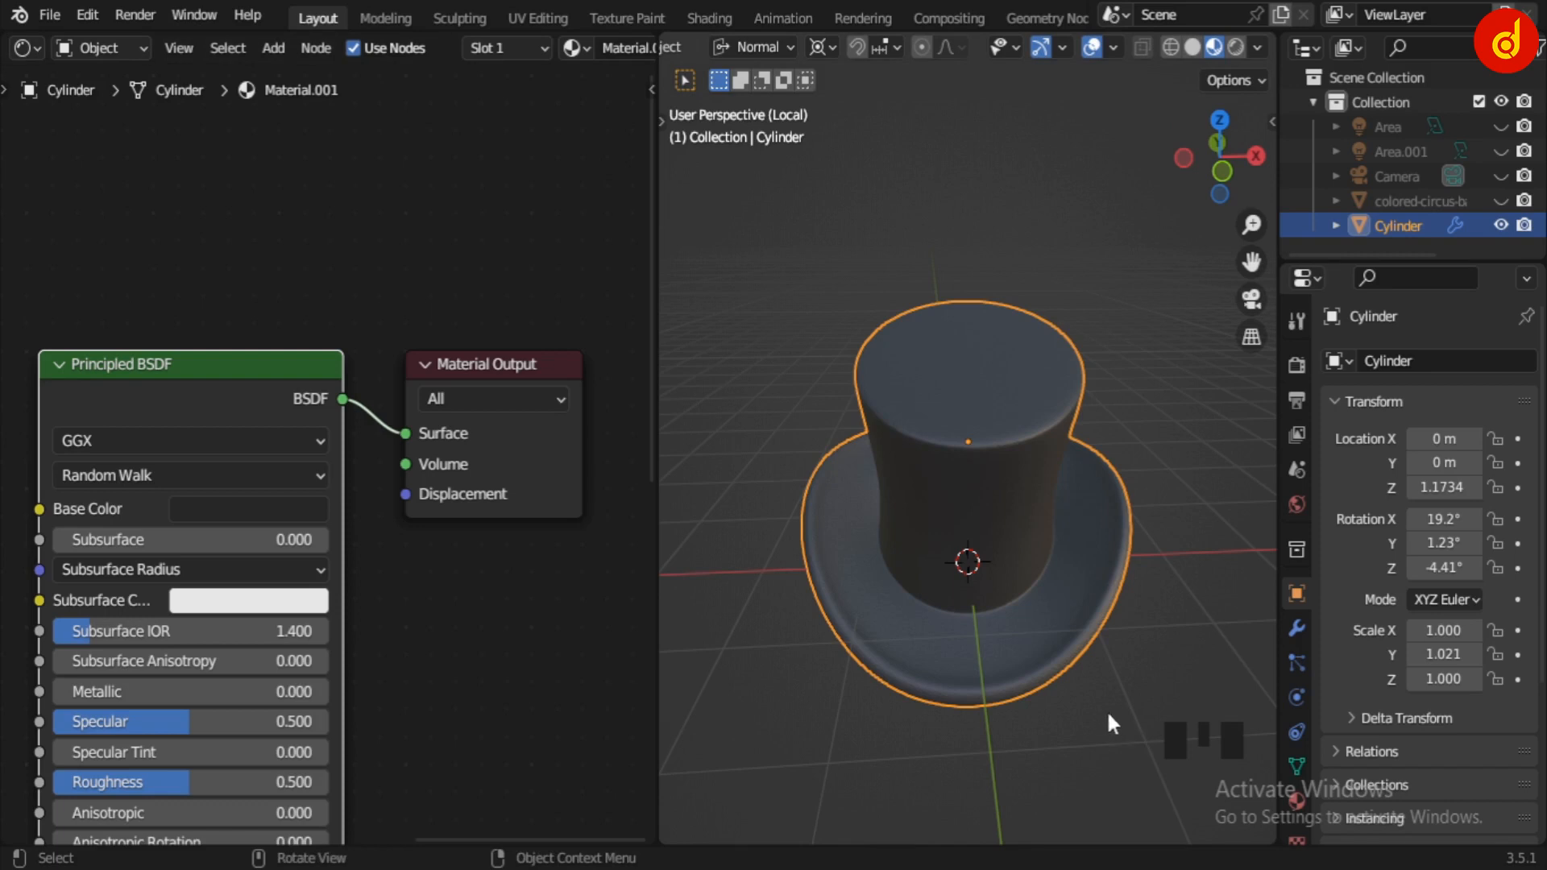
- Isolate the hat band in Local View to examine its red Principled BSDF material, and return to the full scene
key("slash")
left_click(1017, 586)
key("slash")
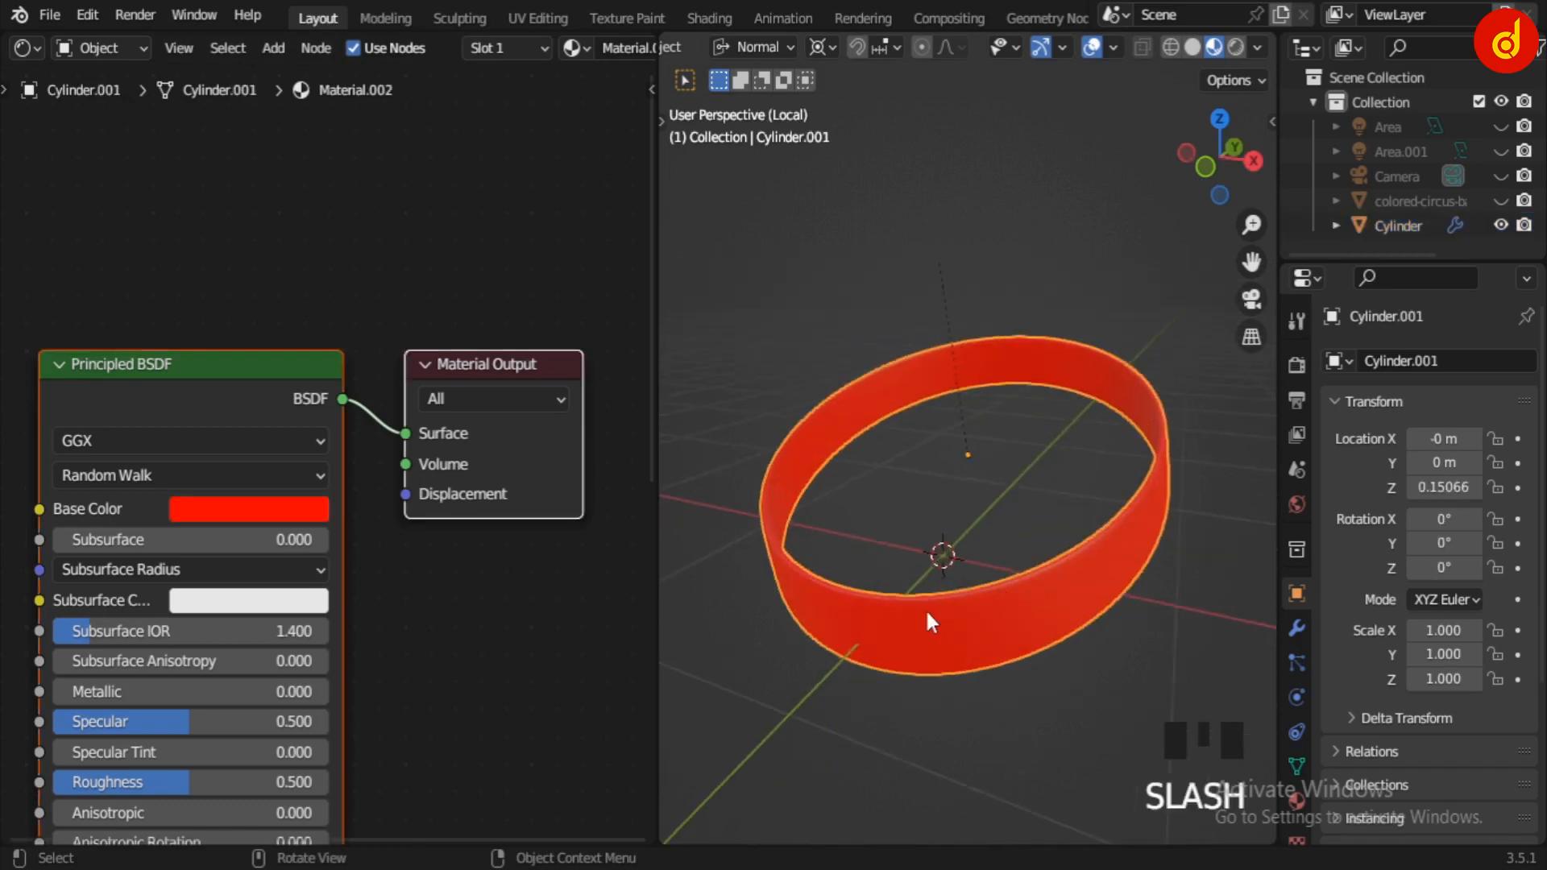
middle_click_drag(927, 614, 1127, 659)
scroll(500, 677, "down", 5)
middle_click_drag(500, 676, 495, 477)
scroll(503, 497, "up", 1)
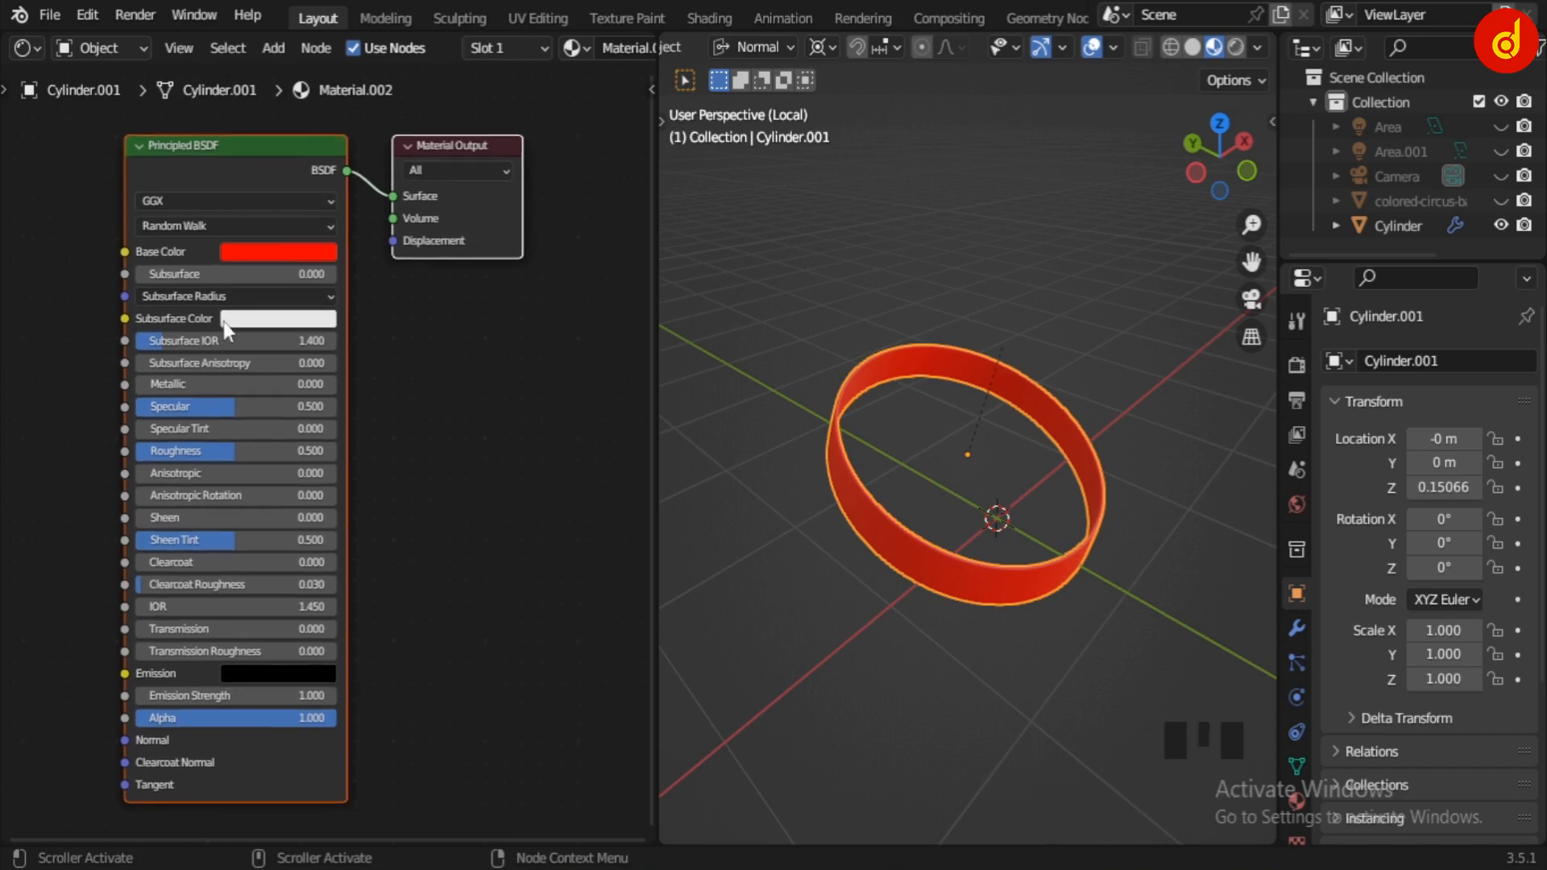
left_click(462, 451)
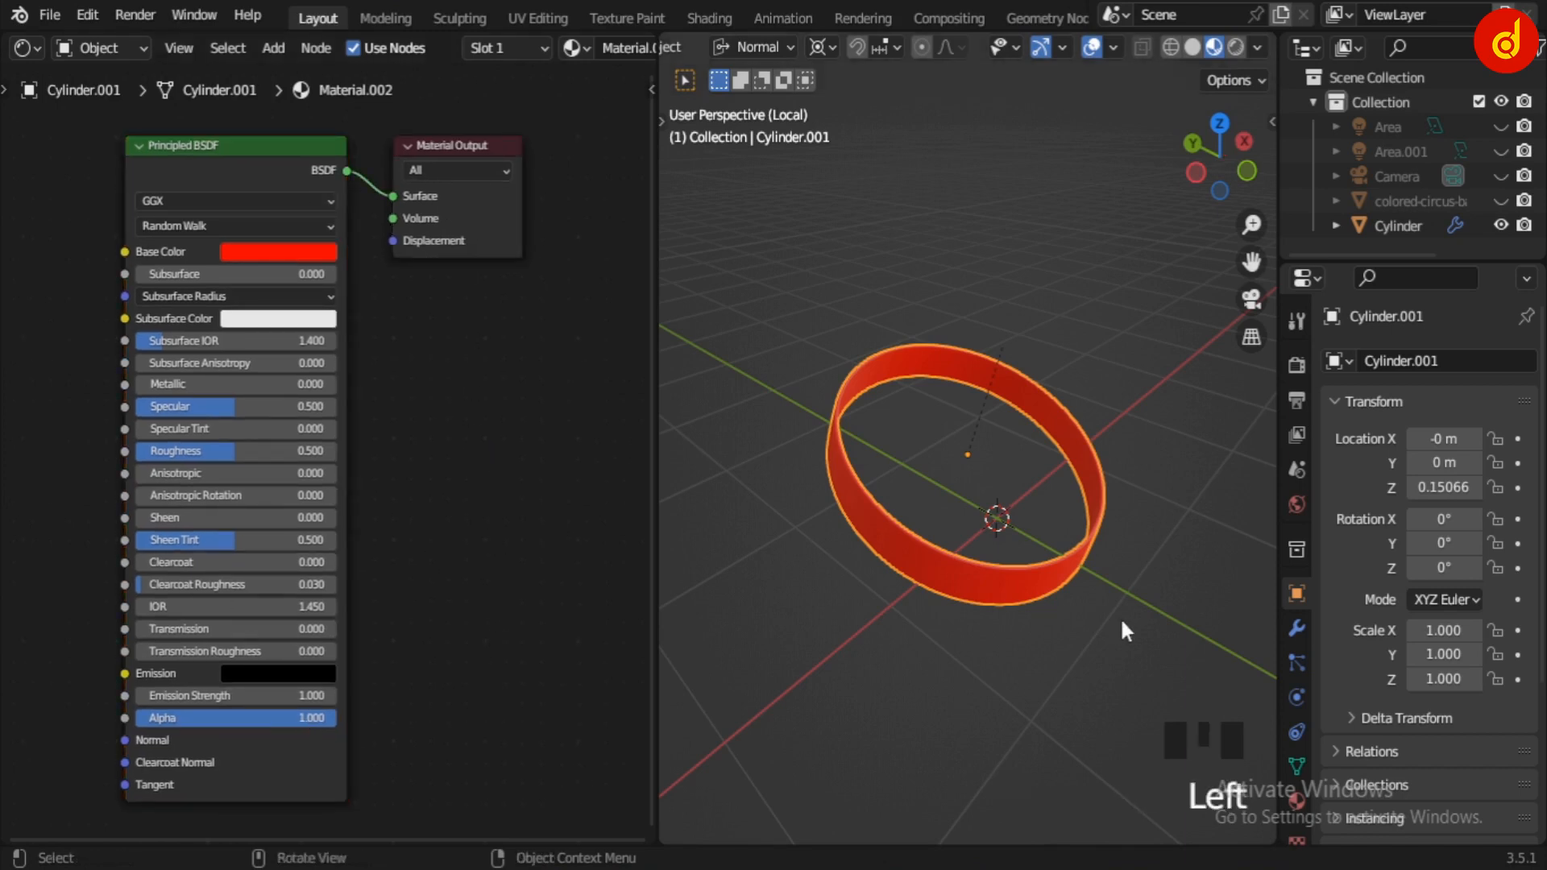
middle_click_drag(1093, 601, 1018, 617)
key("slash")
scroll(1003, 604, "down", 4)
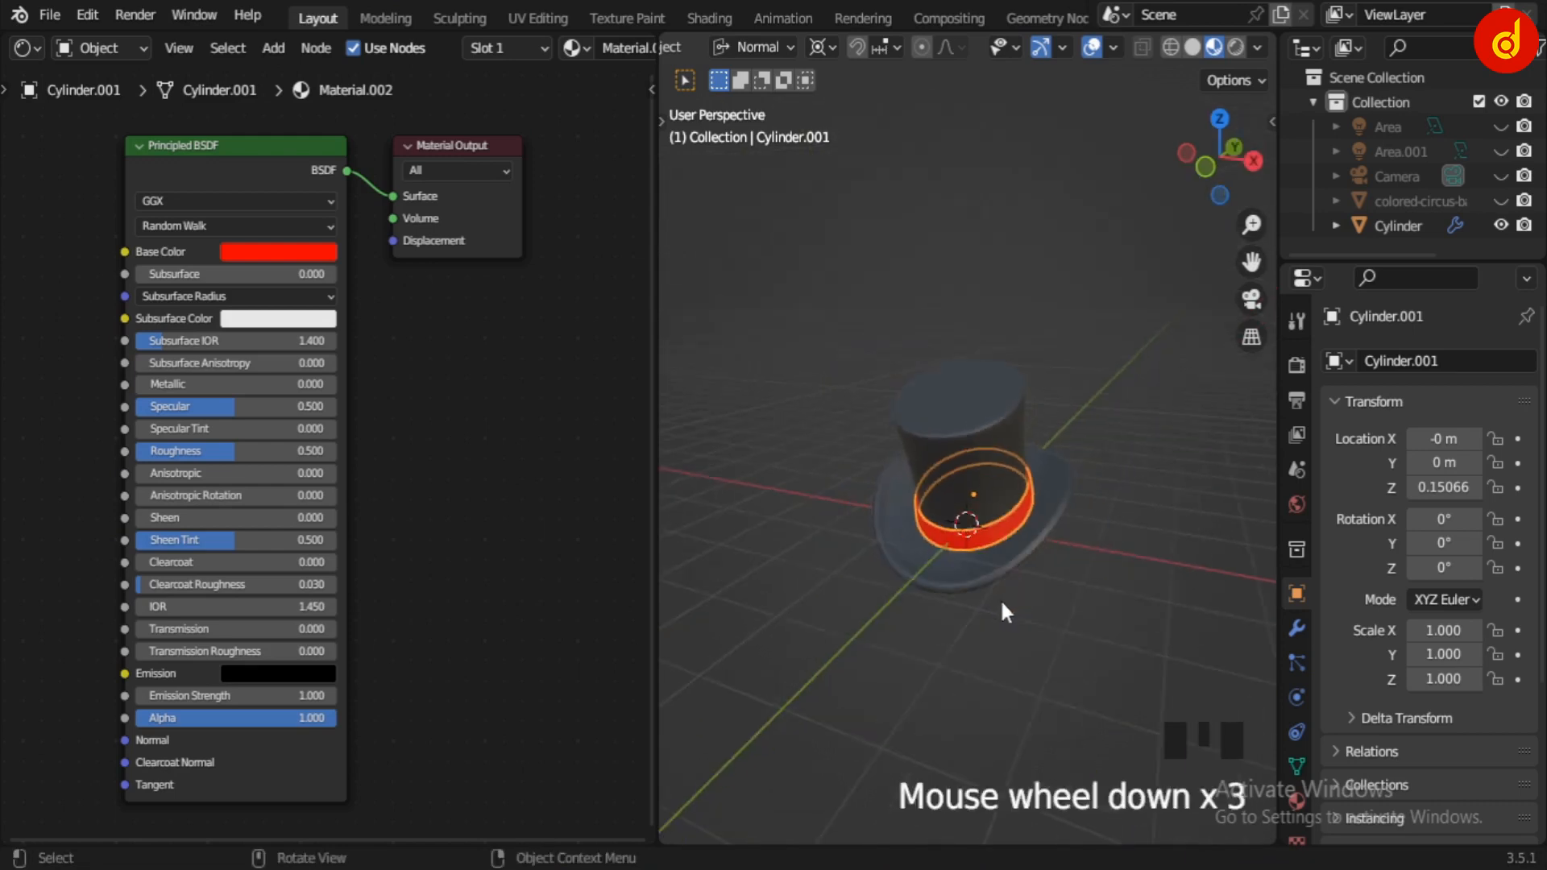
- Return the viewport to solid shading, and unhide and select the circus background plane
left_click(1191, 48)
scroll(950, 458, "down", 3)
middle_click_drag(951, 458, 999, 516)
left_click(1500, 201)
left_click(877, 384)
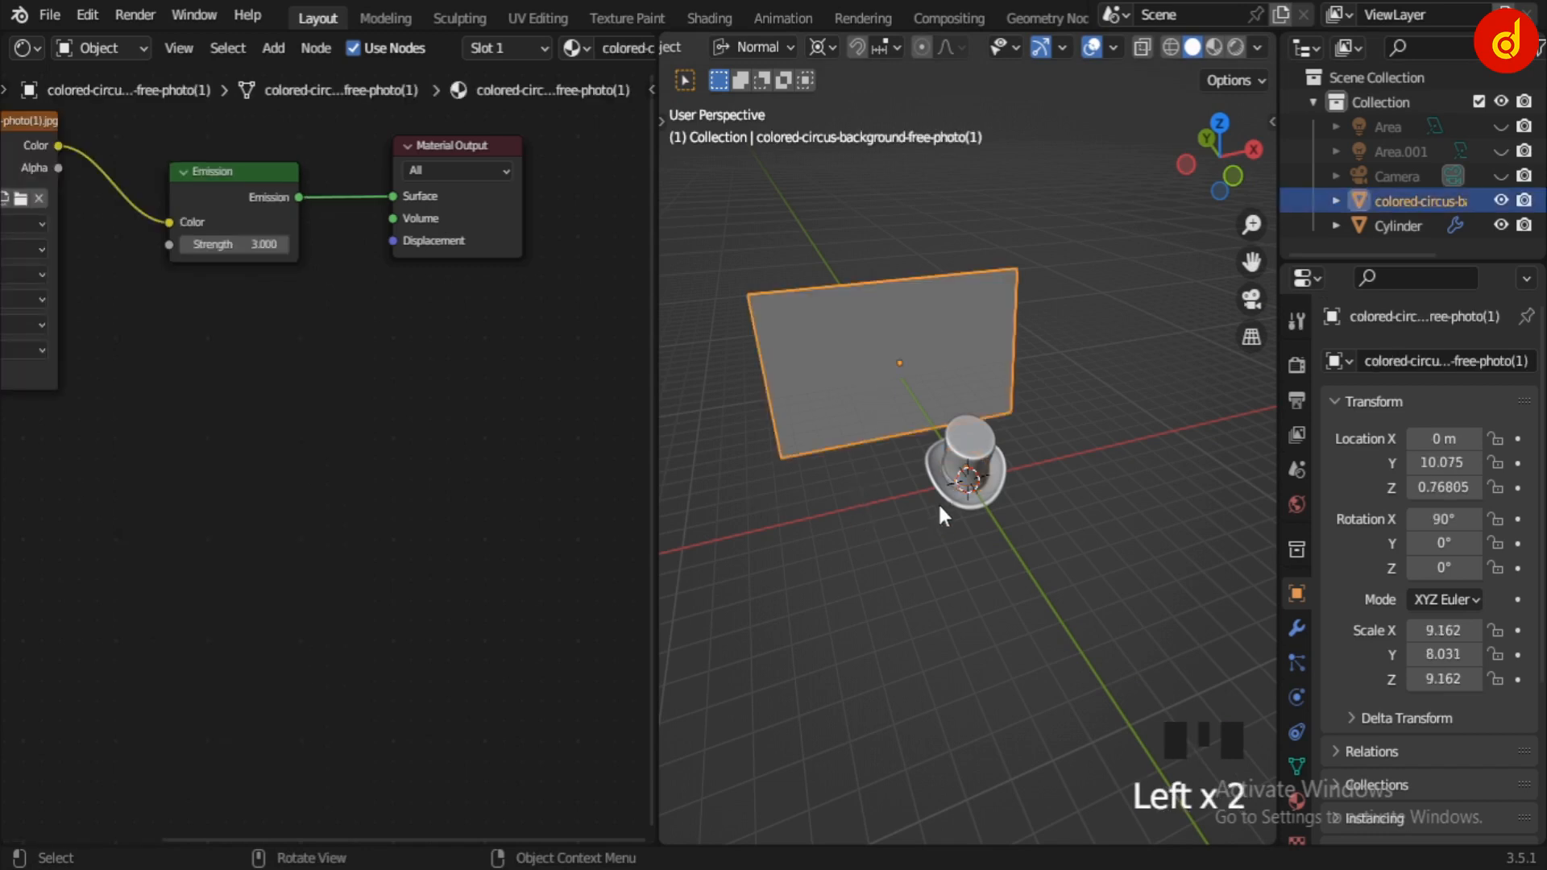
- Frame the circus background plane and examine its Image Texture, Emission and Material Output nodes
key("KP_Decimal")
scroll(906, 584, "down", 2)
middle_click_drag(897, 607, 966, 568)
scroll(201, 442, "down", 4)
middle_click_drag(200, 441, 338, 525)
scroll(336, 524, "up", 6)
scroll(260, 475, "down", 3)
middle_click_drag(260, 475, 243, 463)
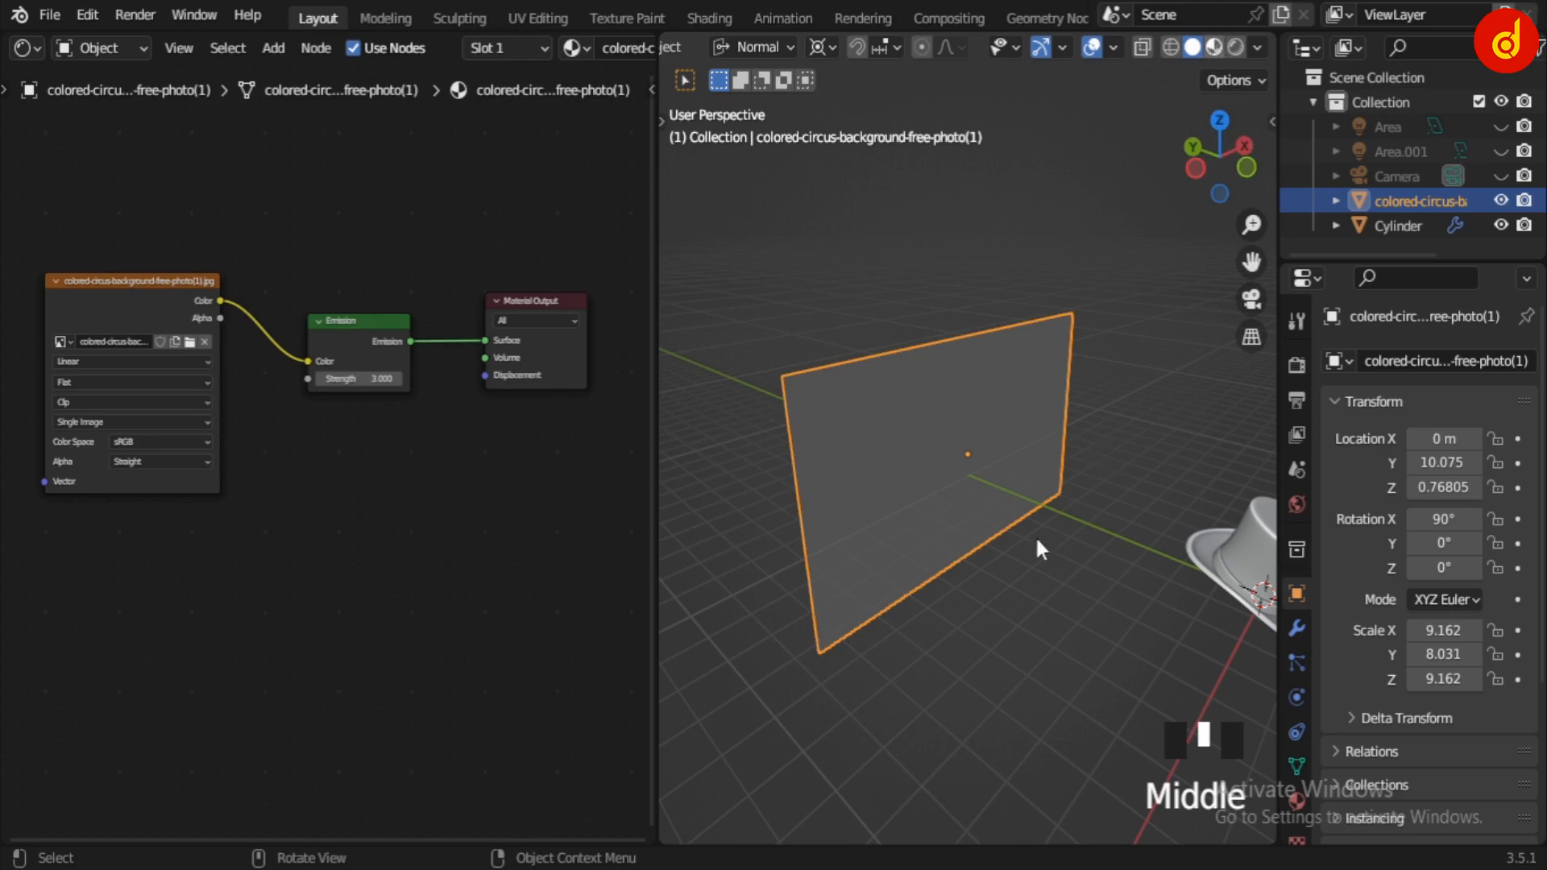
- View the circus background image on its plane in Material Preview and deselect the plane
middle_click_drag(1036, 538, 963, 566)
scroll(963, 567, "up", 2)
scroll(934, 604, "up", 1)
scroll(926, 616, "down", 1)
mouse_move(905, 620)
middle_mouse_down()
mouse_move(1229, 627)
mouse_move(1174, 645)
mouse_move(915, 642)
middle_mouse_up()
left_click(1079, 636)
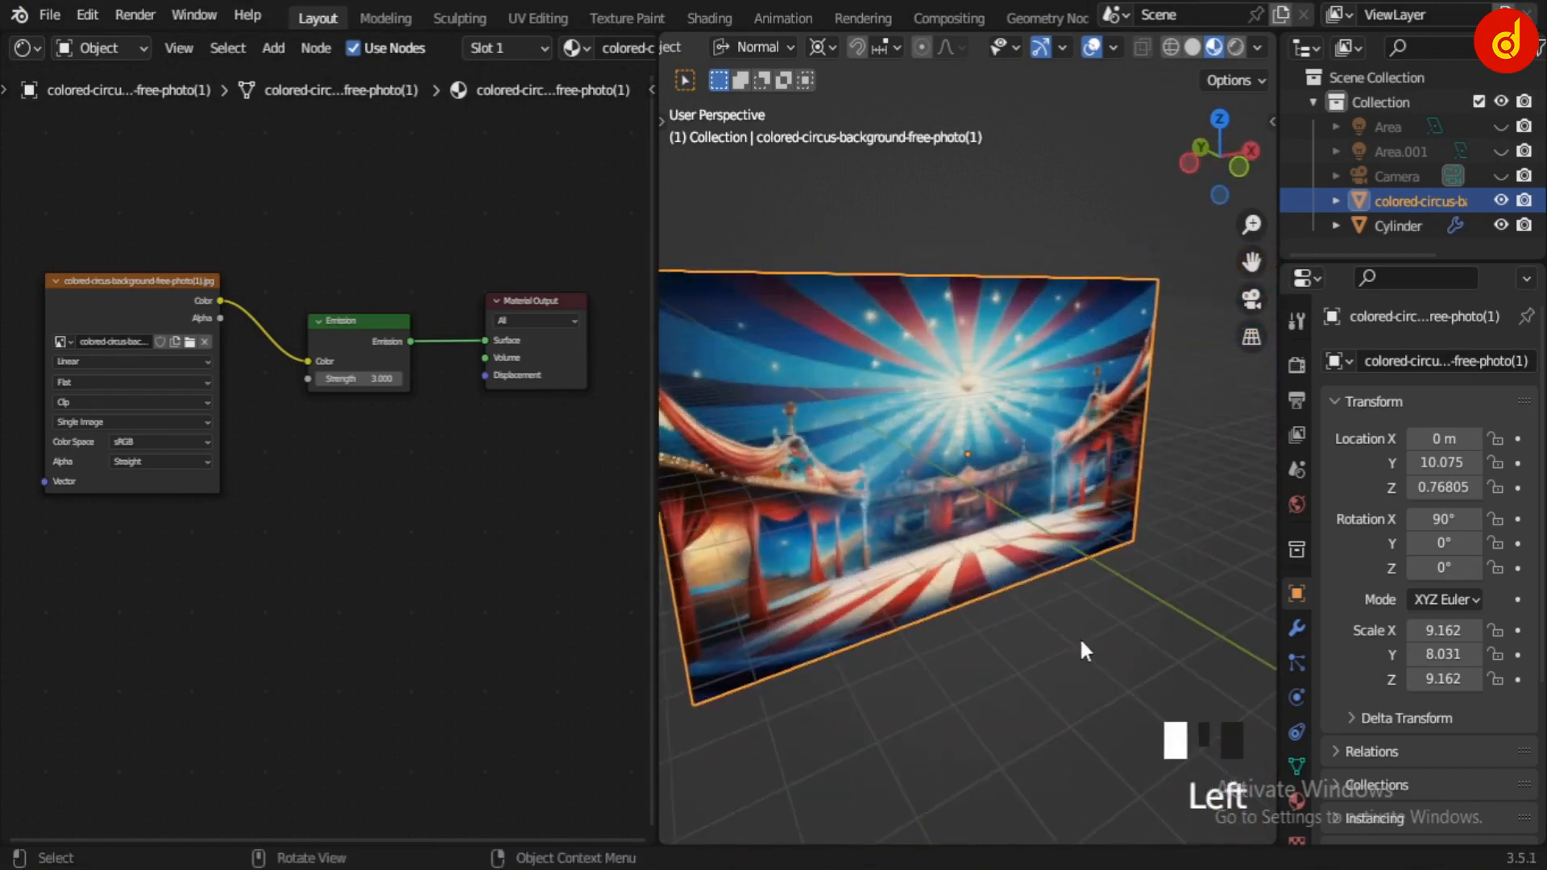
scroll(833, 500, "down", 1)
- Try disconnecting the circus image's Color output from the Emission color, and reconnect it
scroll(529, 482, "up", 4)
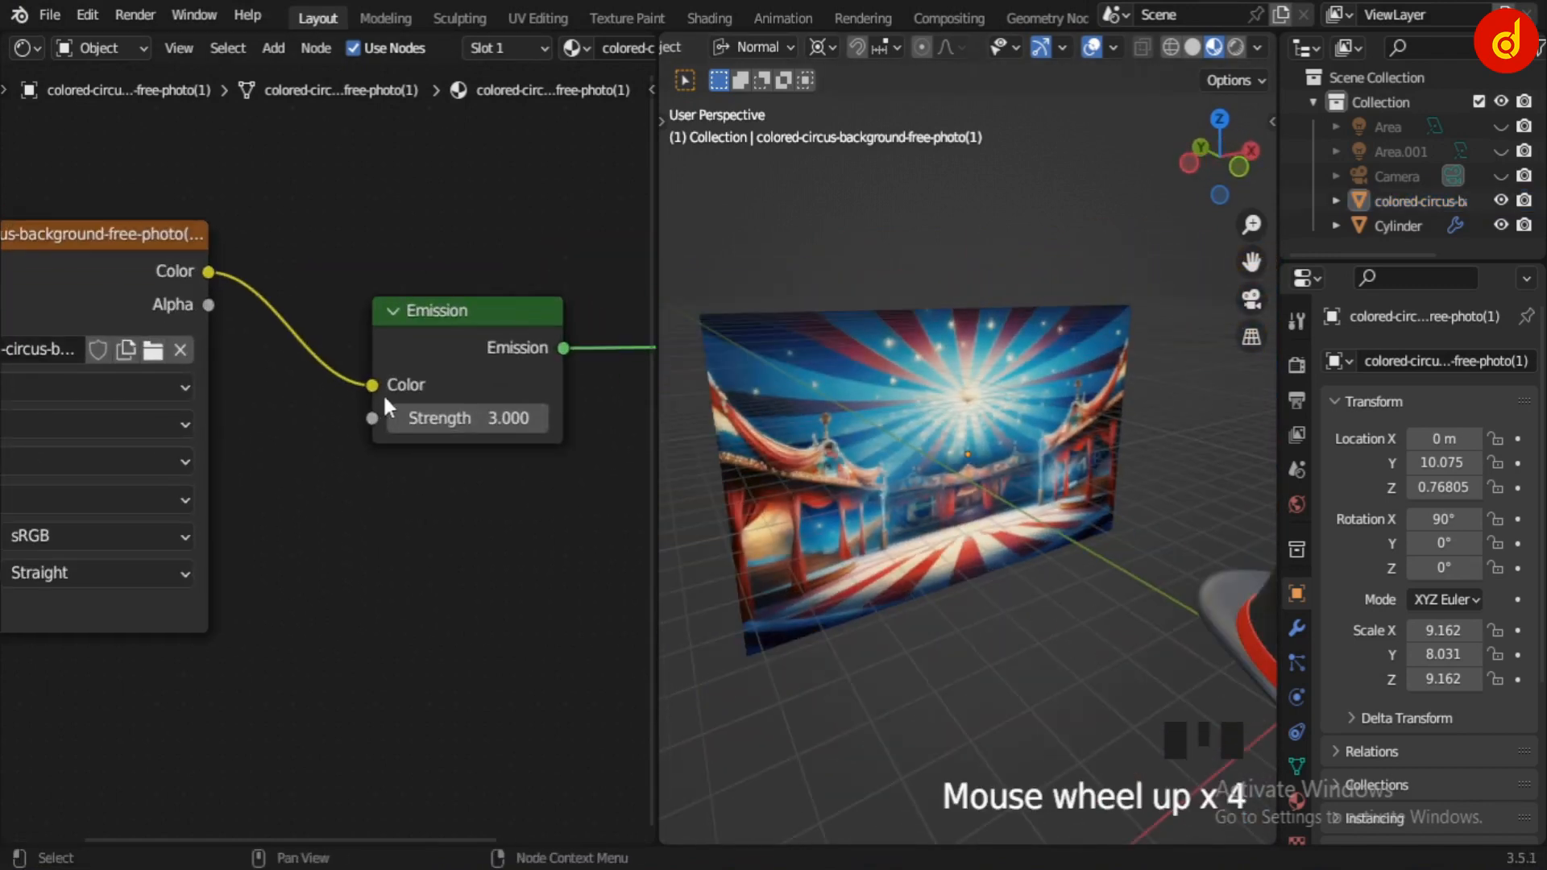
left_click_drag(371, 385, 282, 447)
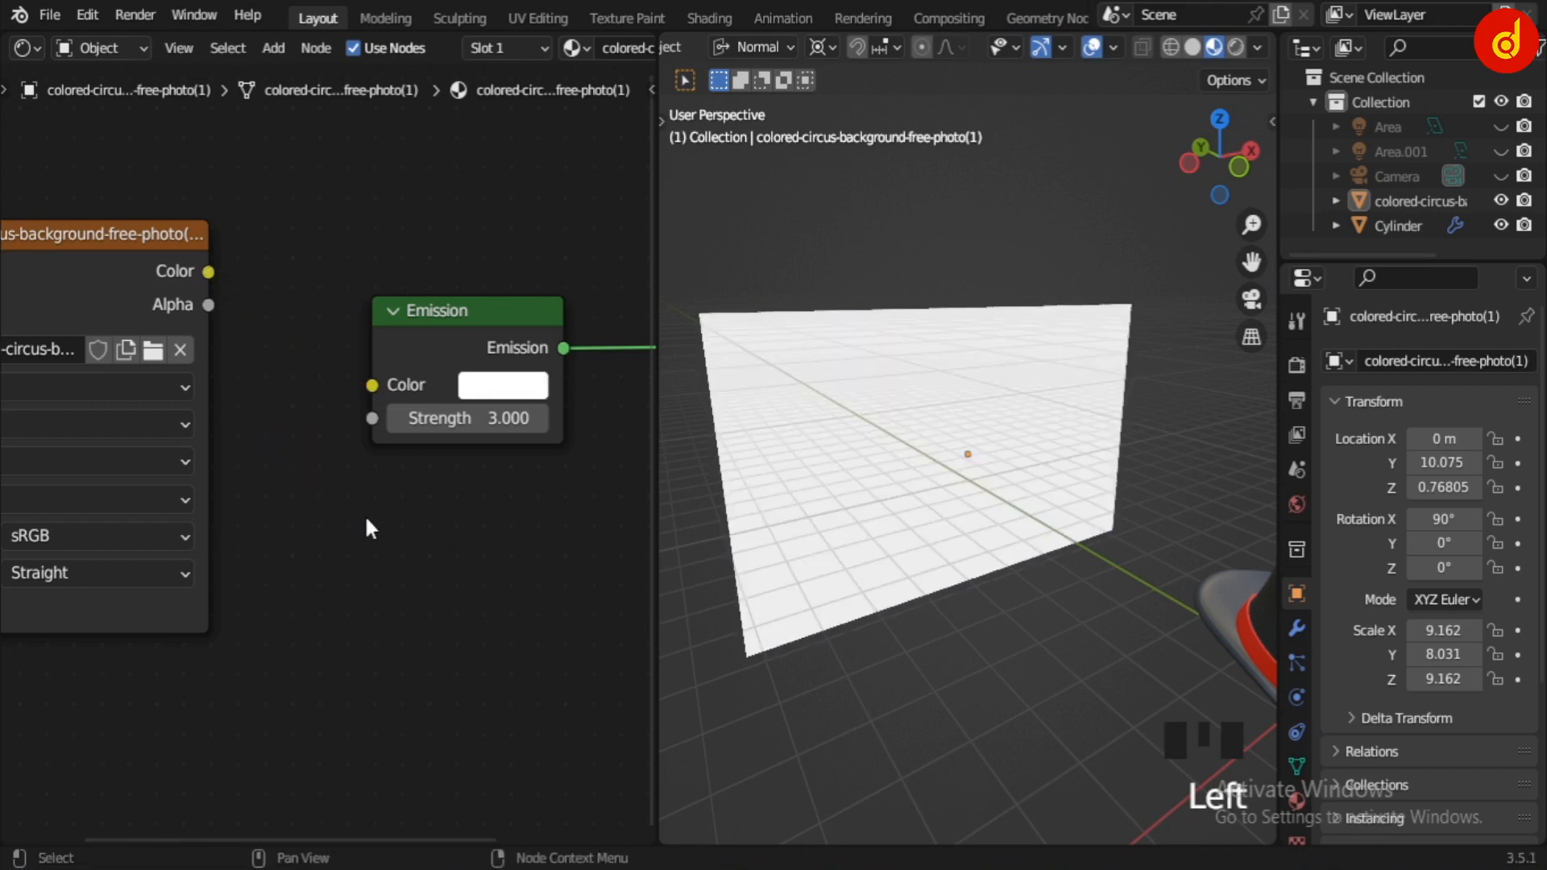
scroll(383, 505, "down", 4)
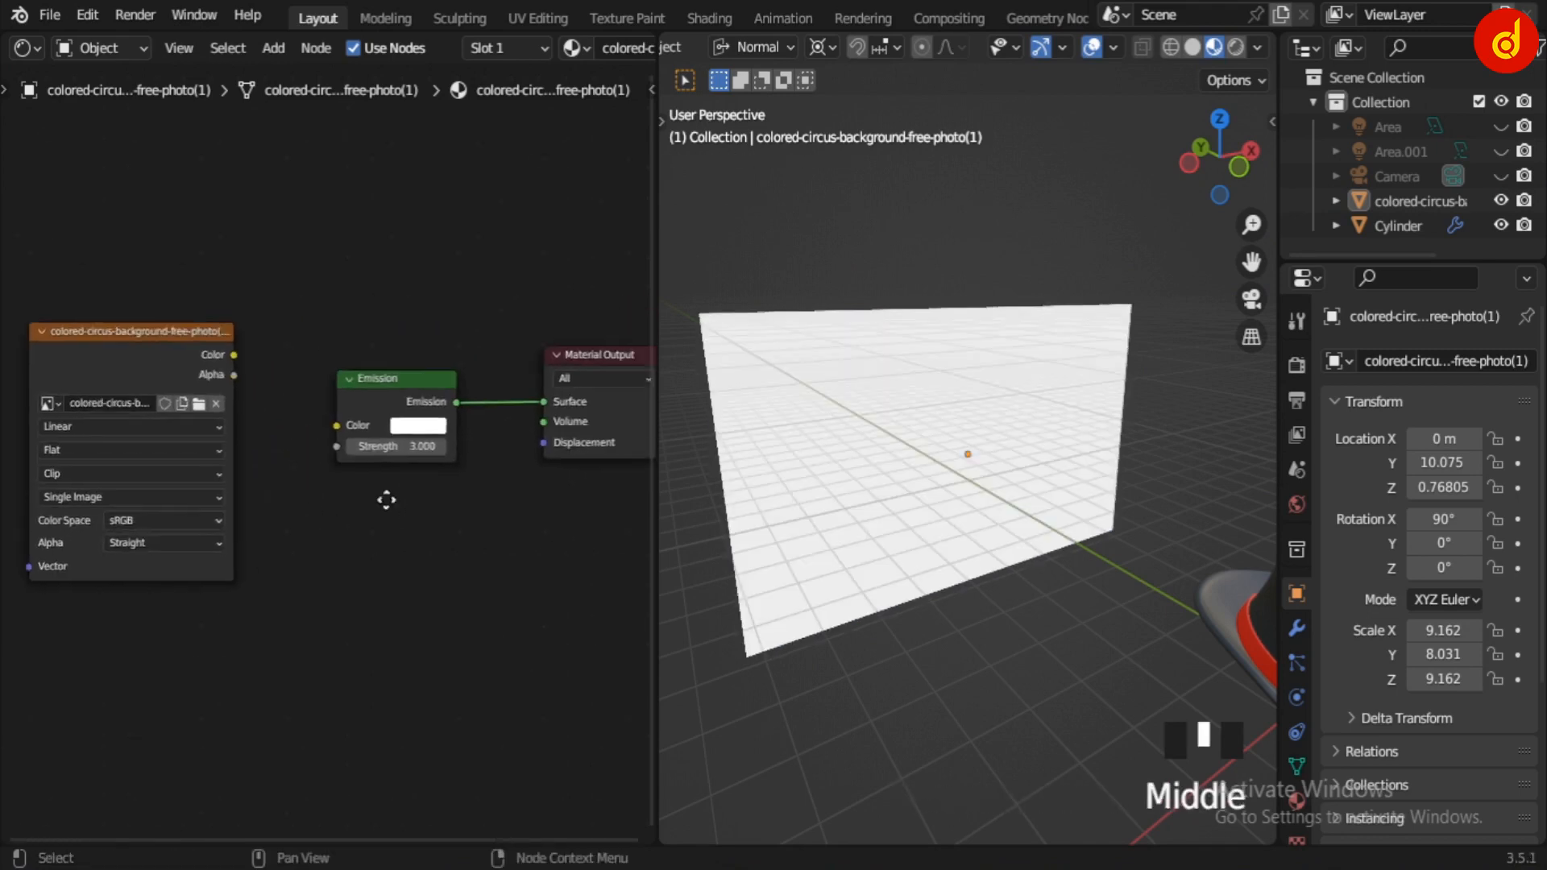
middle_click_drag(388, 501, 344, 515)
scroll(327, 452, "up", 4)
left_click_drag(127, 333, 301, 434)
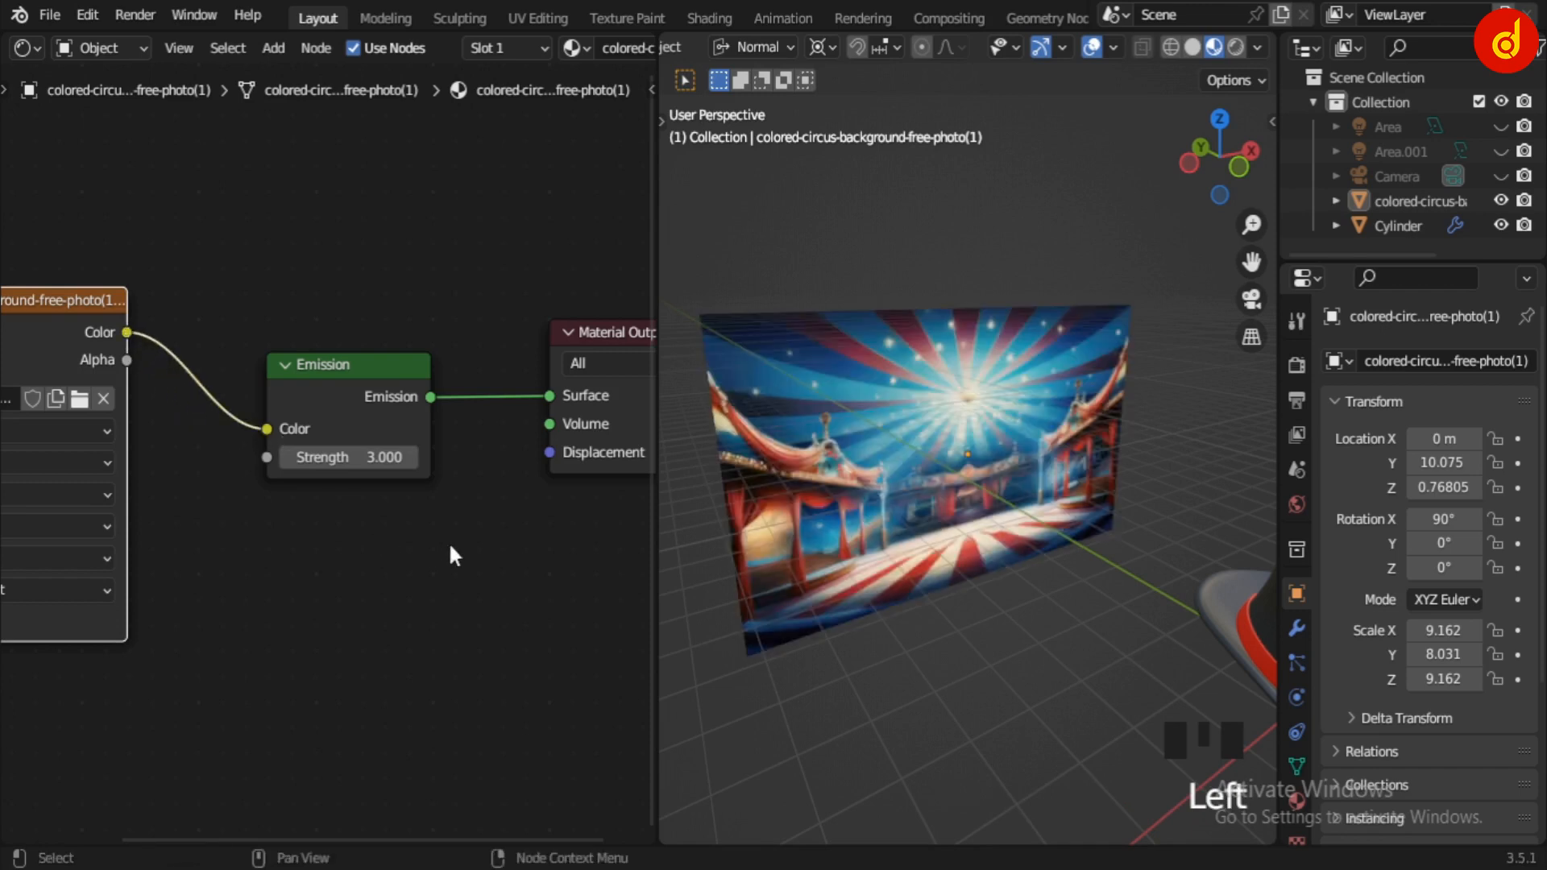
scroll(442, 546, "down", 5)
mouse_move(442, 546)
middle_mouse_down()
mouse_move(432, 508)
mouse_move(448, 520)
middle_mouse_up()
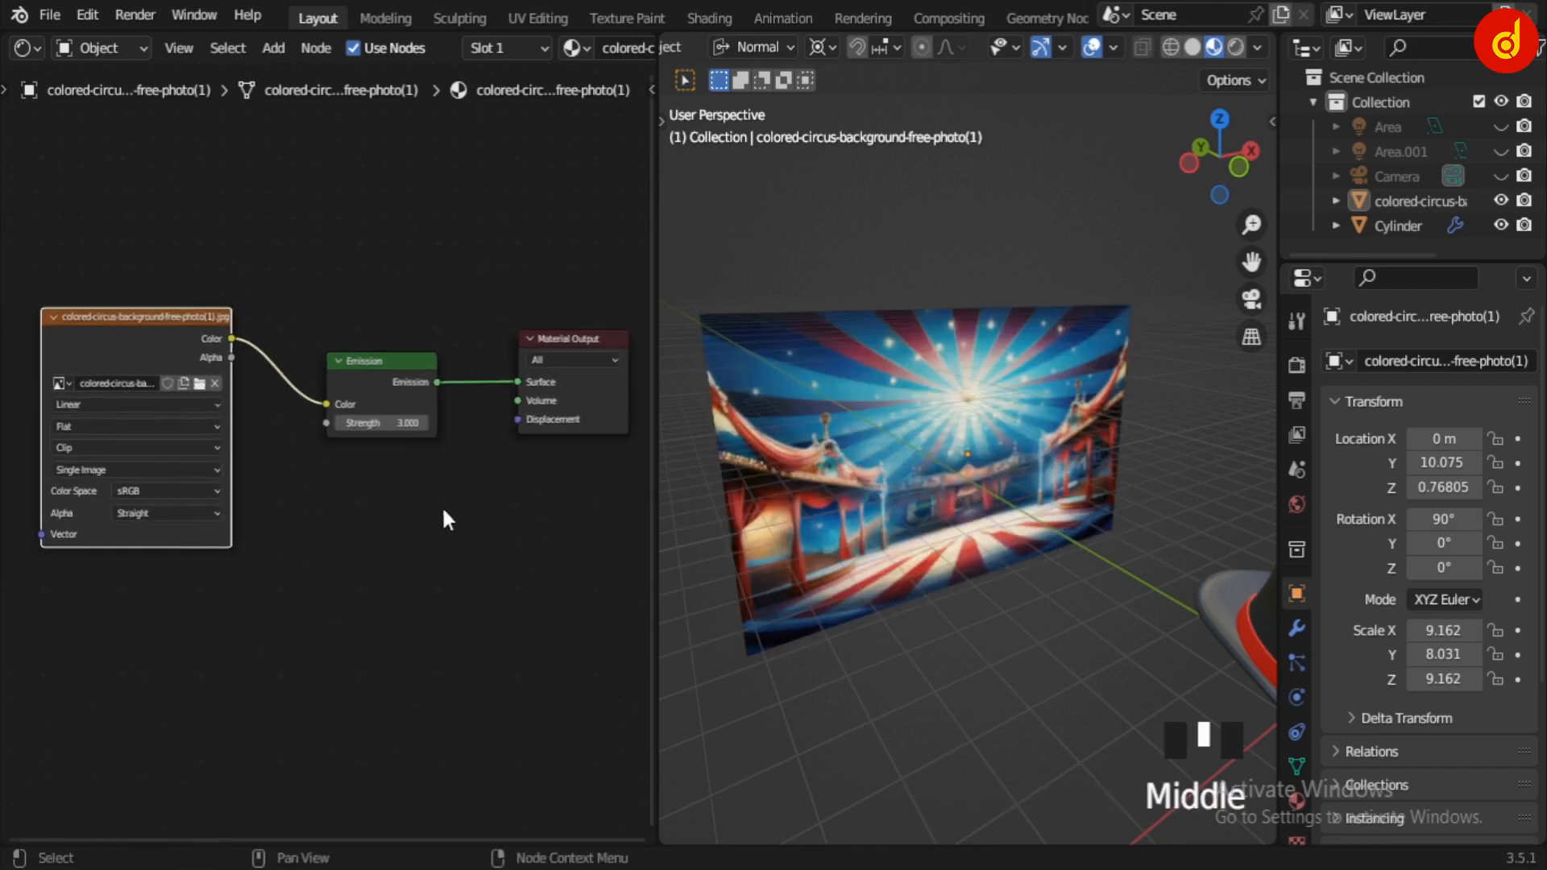
left_click(327, 591)
- Switch the viewport back to solid shading, and unhide and select the camera
scroll(897, 576, "down", 3)
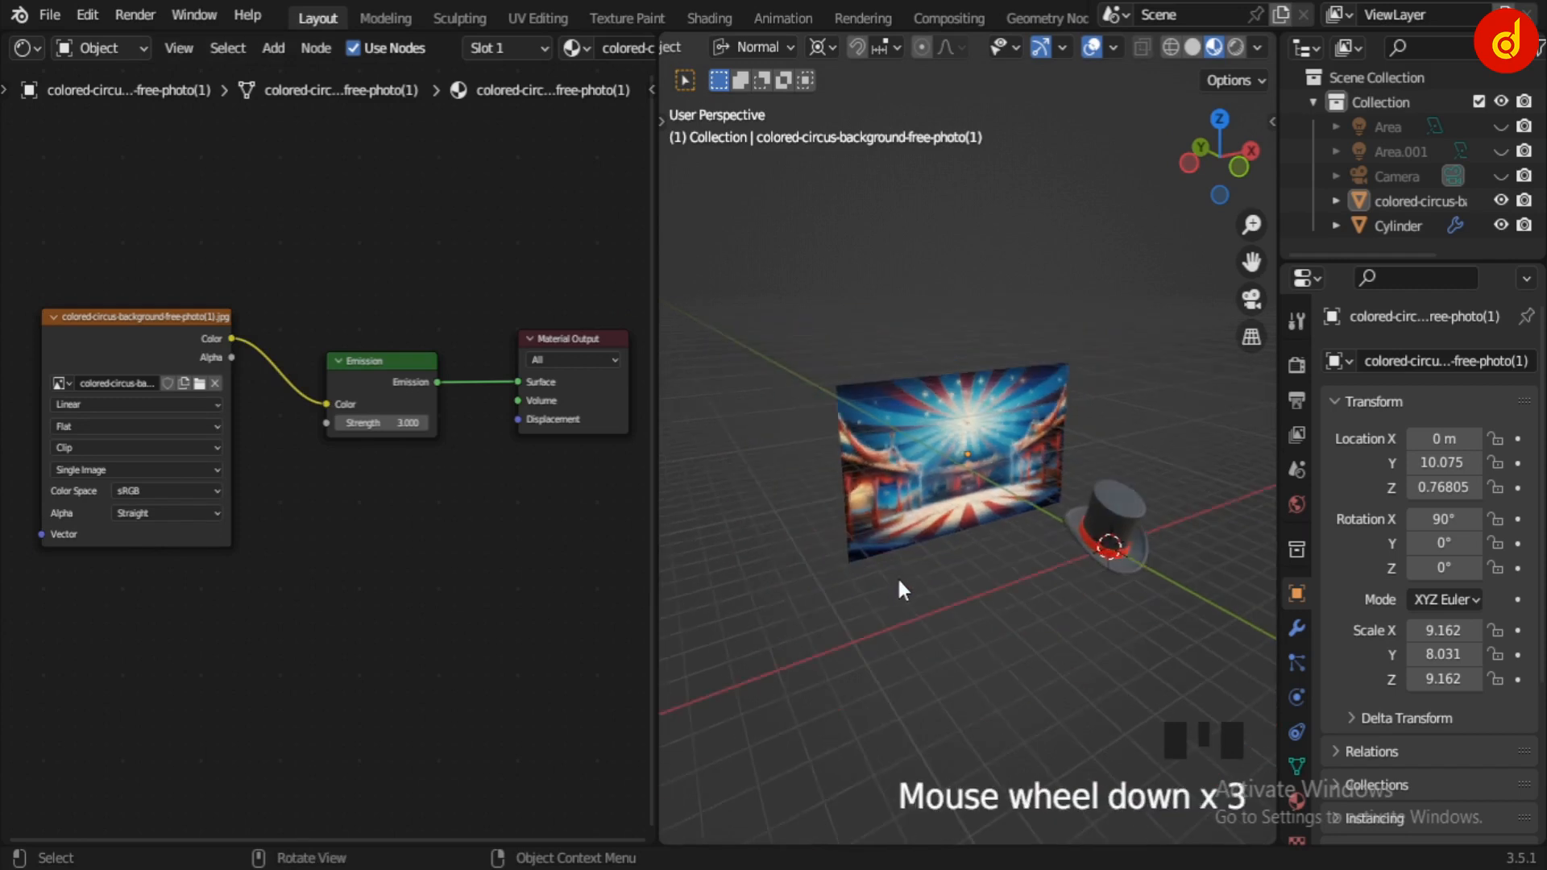
middle_click_drag(896, 576, 1093, 227)
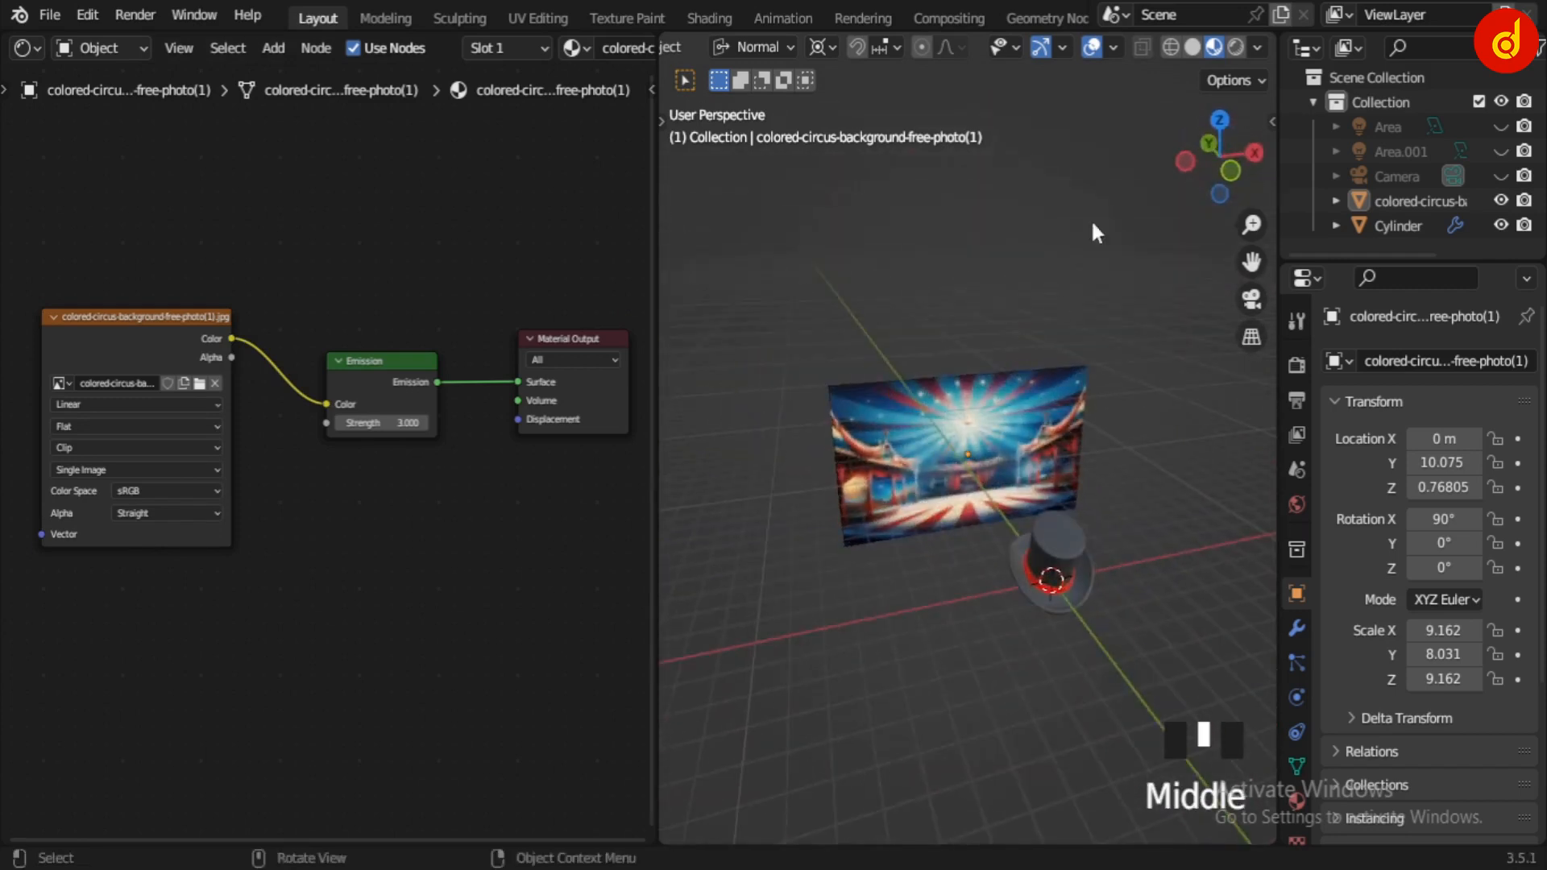
left_click(1194, 48)
mouse_move(1023, 420)
middle_mouse_down()
mouse_move(1073, 488)
mouse_move(1081, 409)
mouse_move(1055, 355)
middle_mouse_up()
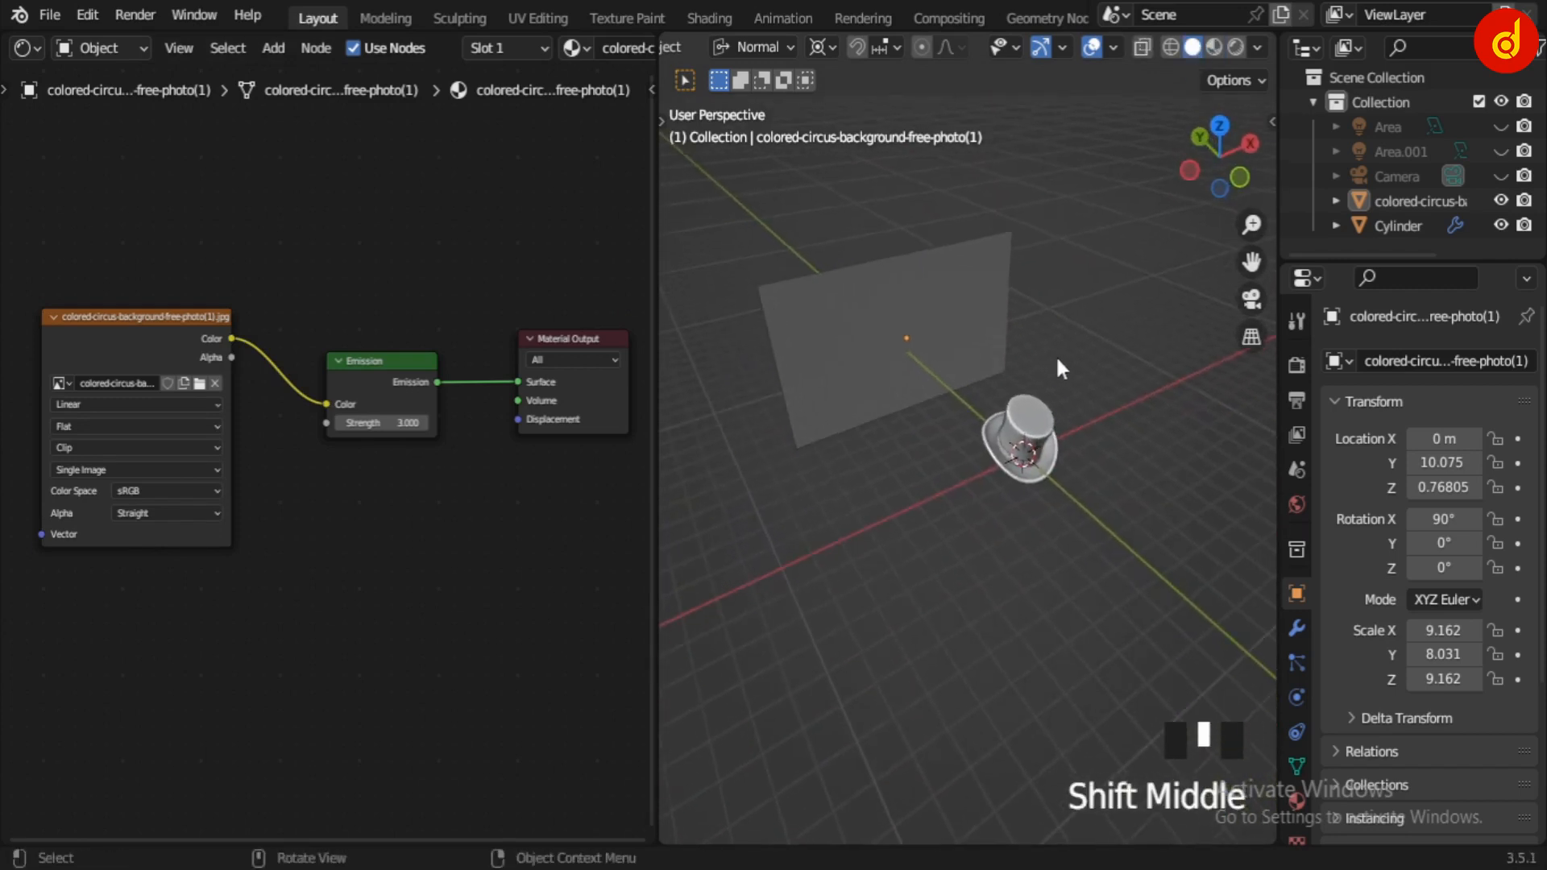
left_click(1501, 176)
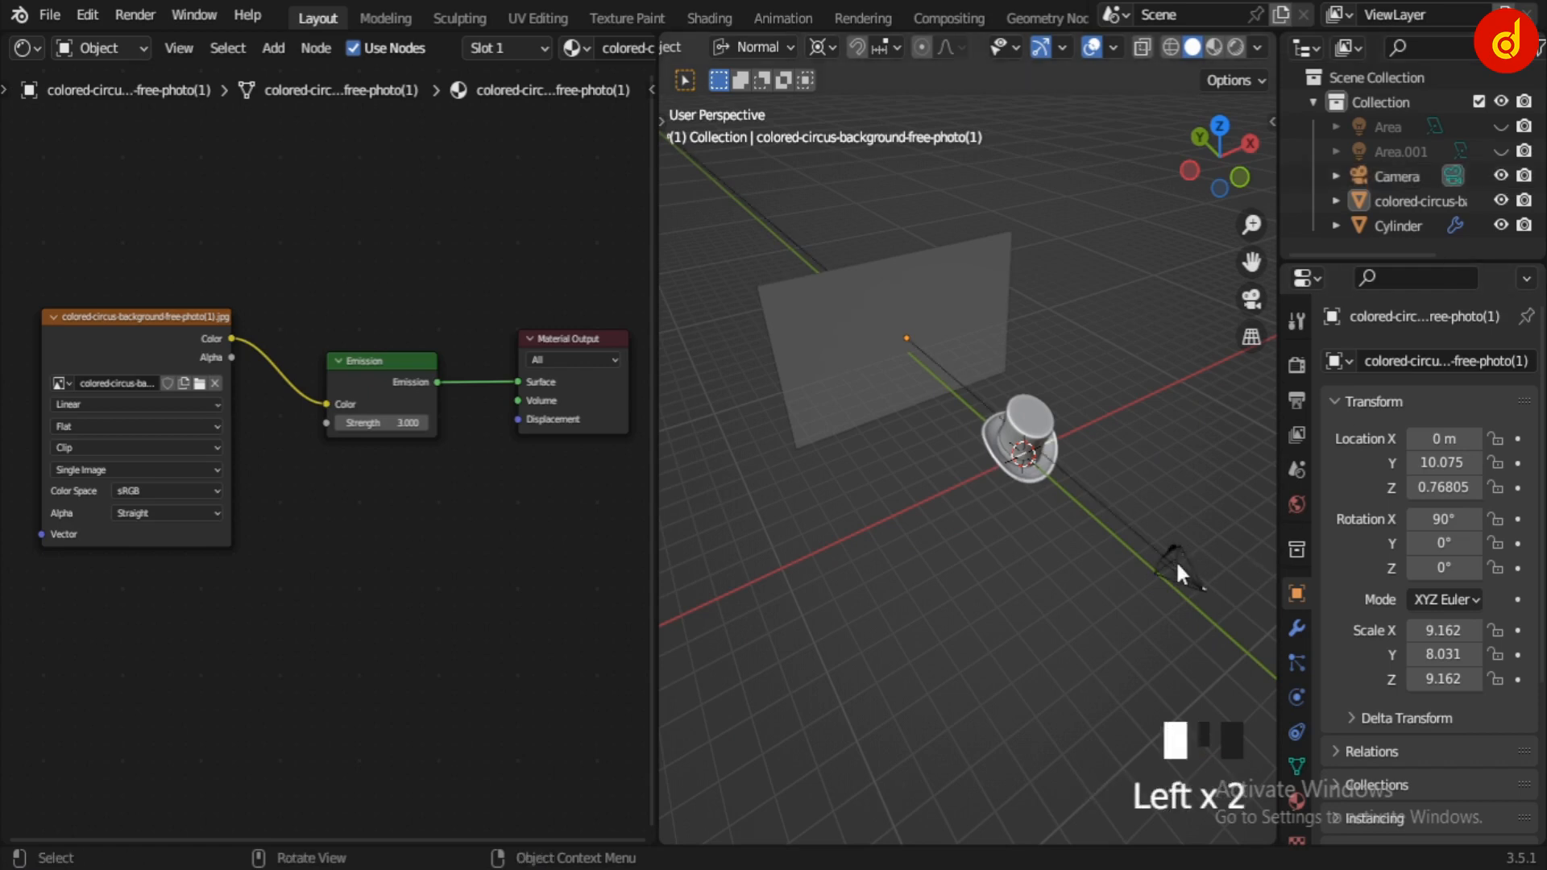
left_click(1176, 559)
middle_click_drag(1184, 645, 1104, 636)
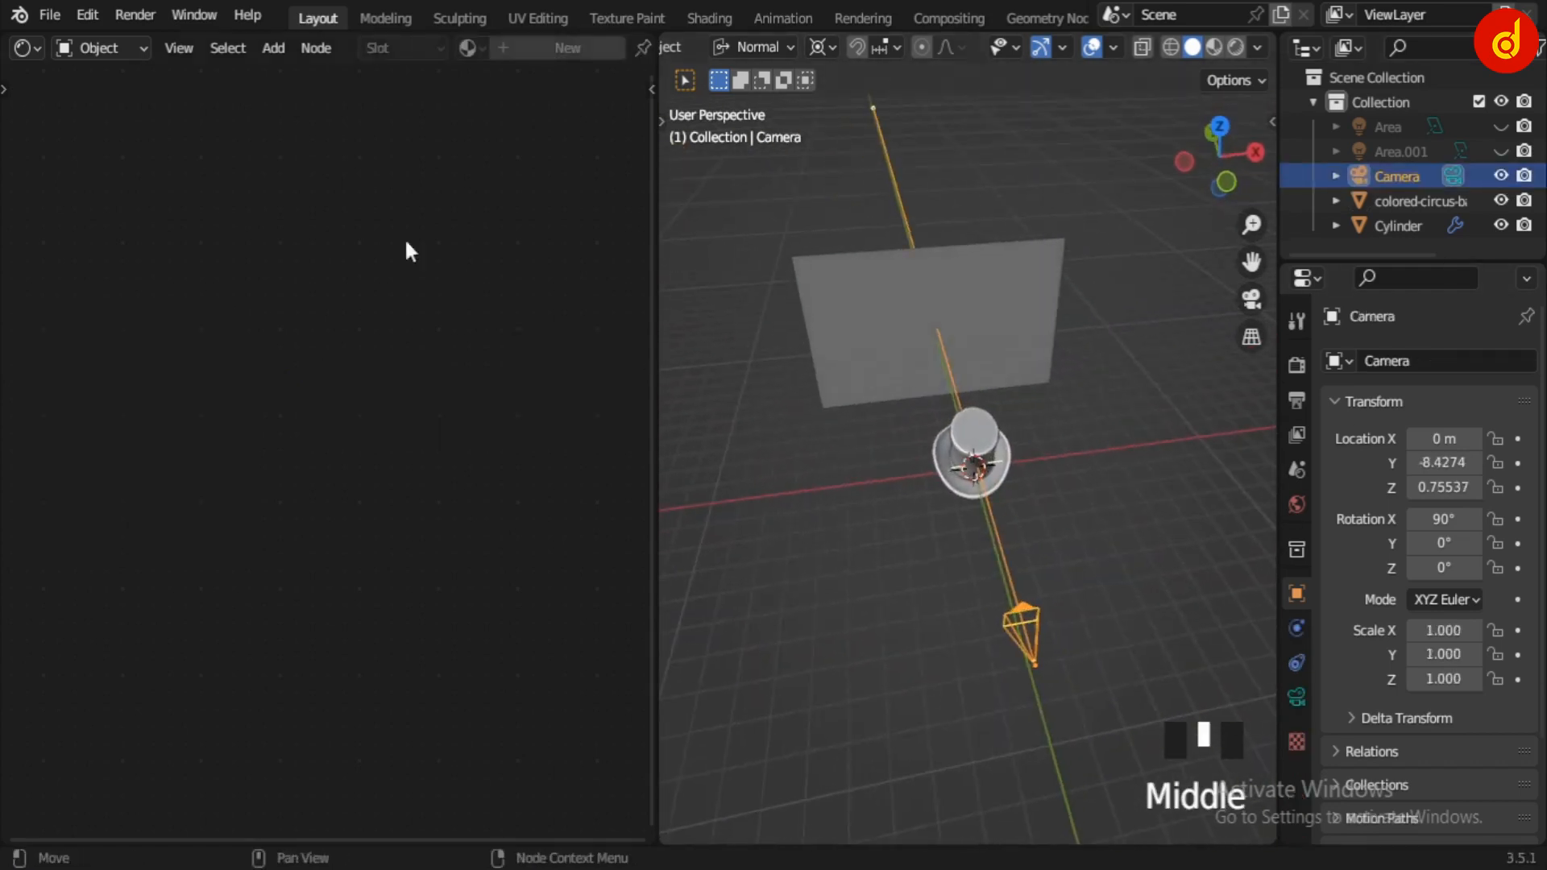
- Change the Shader Editor into a second 3D Viewport and show the camera's view in the original one
left_click(26, 47)
left_click(48, 119)
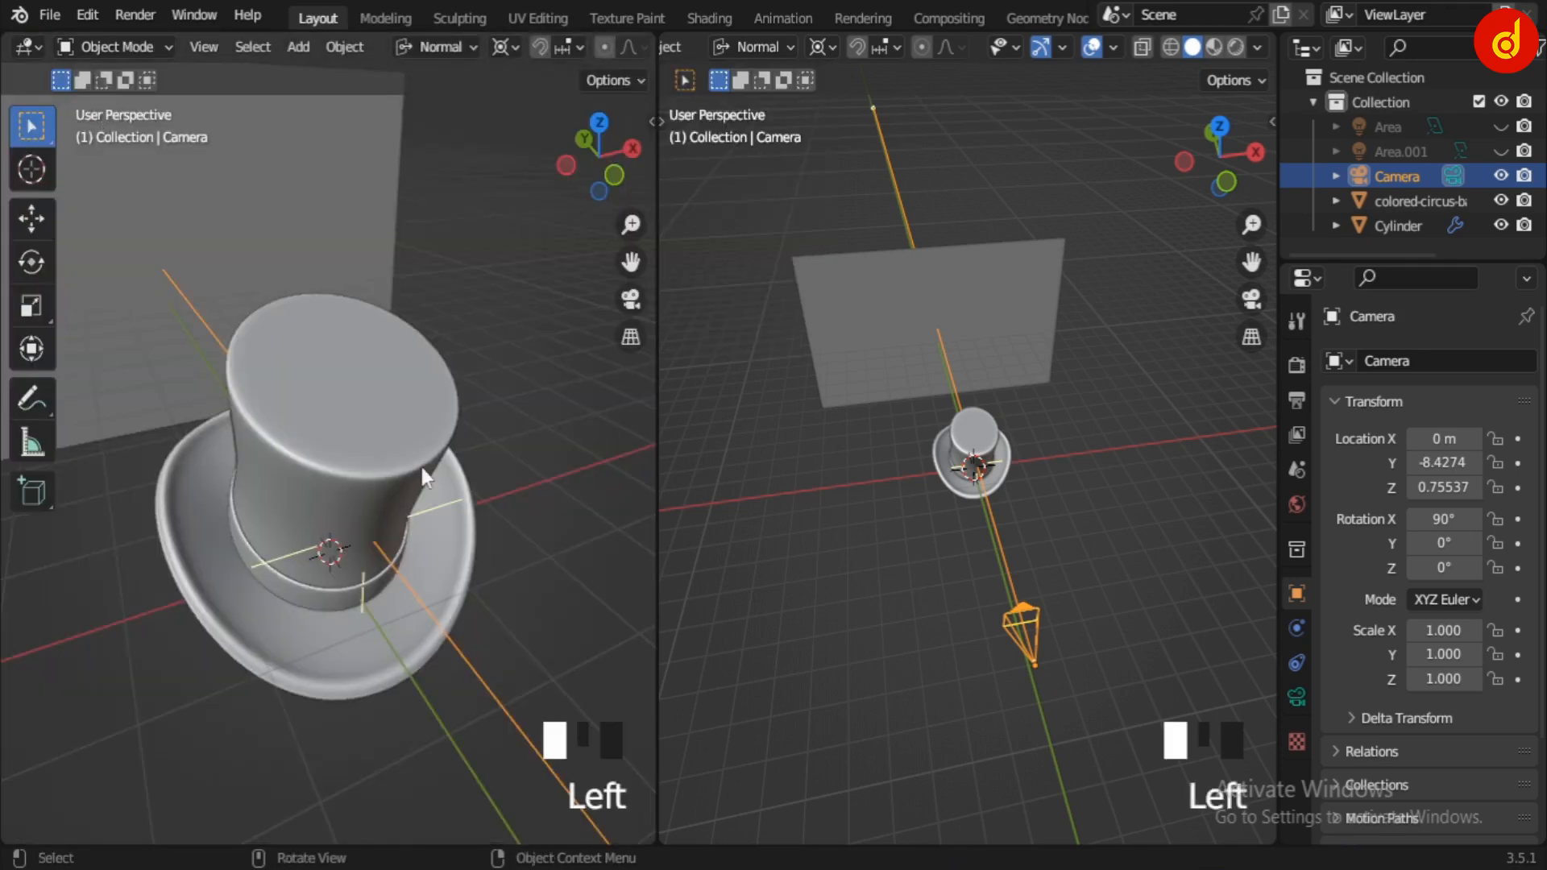
scroll(419, 463, "down", 7)
left_click(511, 476)
middle_click_drag(510, 476, 532, 501)
key("KP_0")
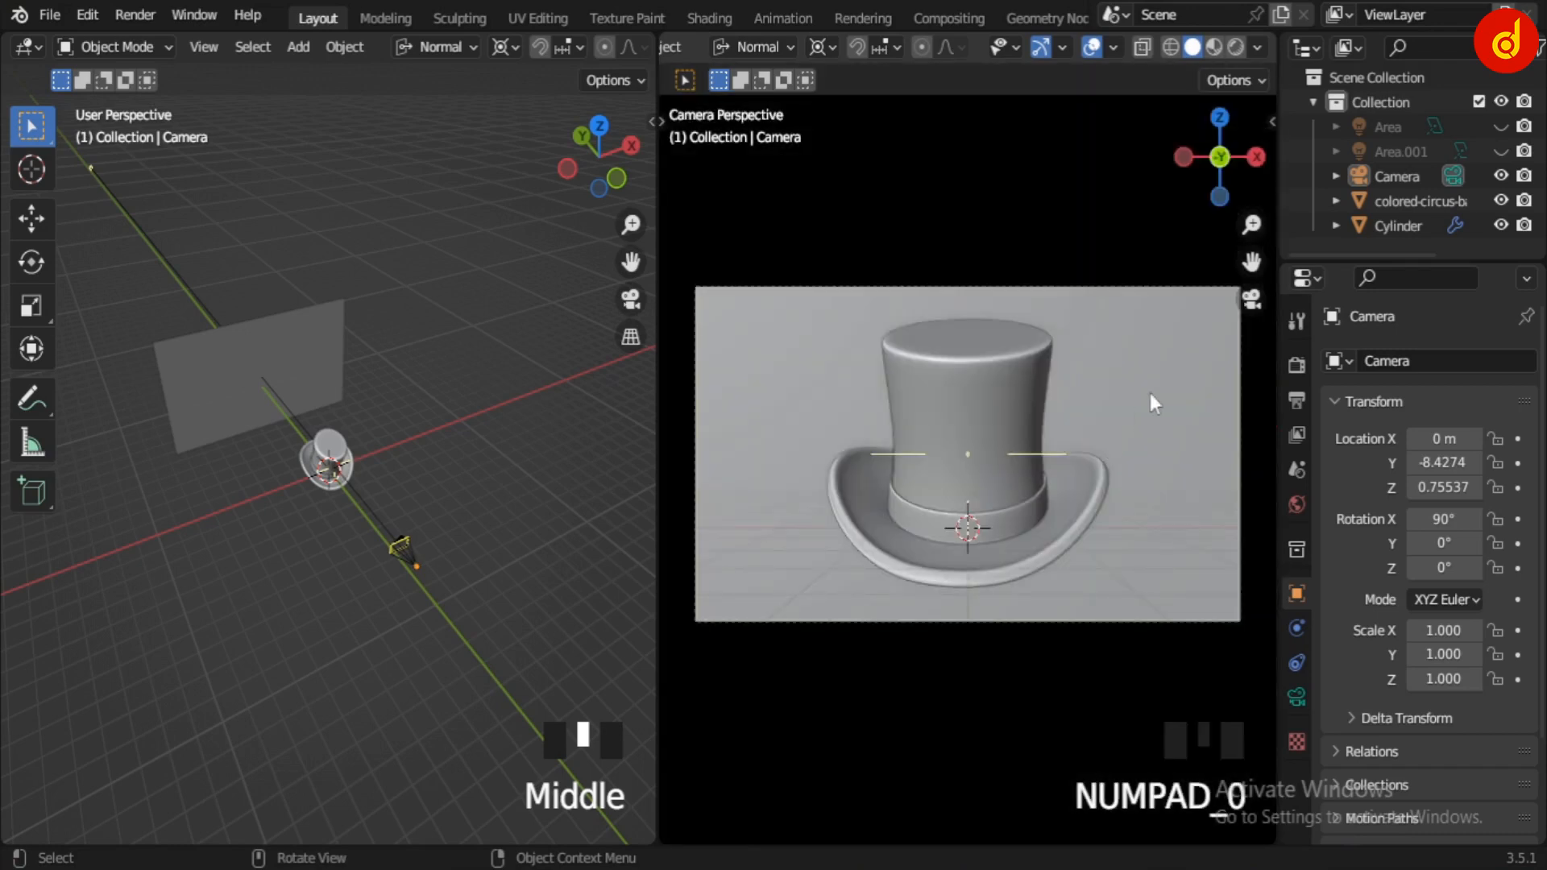
left_click_drag(1253, 236, 1258, 230)
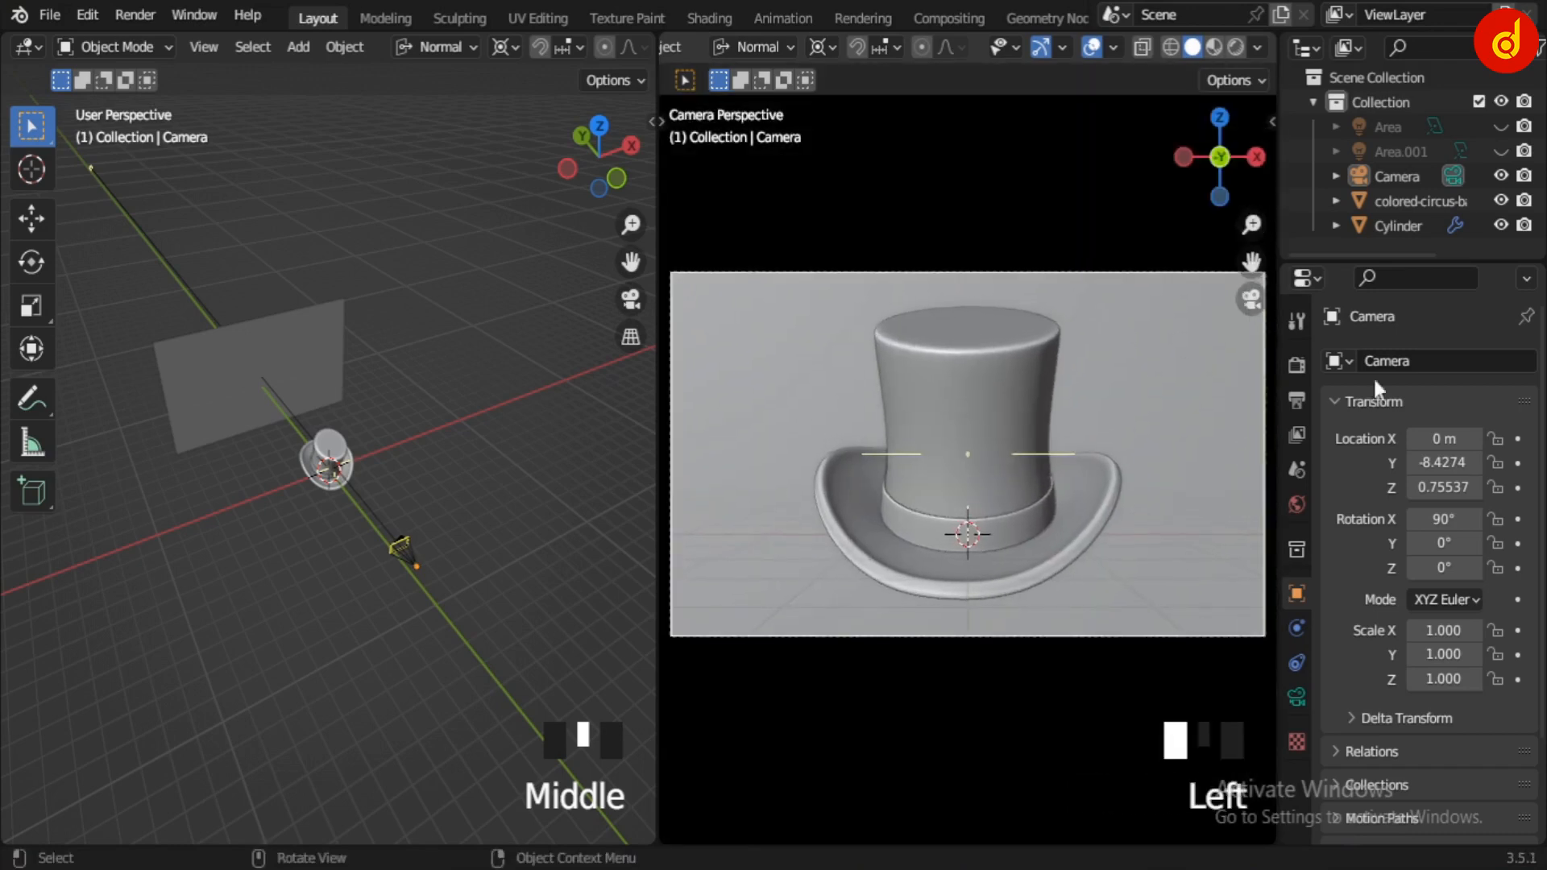
- Set the camera's passepartout opacity to 0.5 in its viewport display settings
left_click(1408, 179)
left_click(1296, 696)
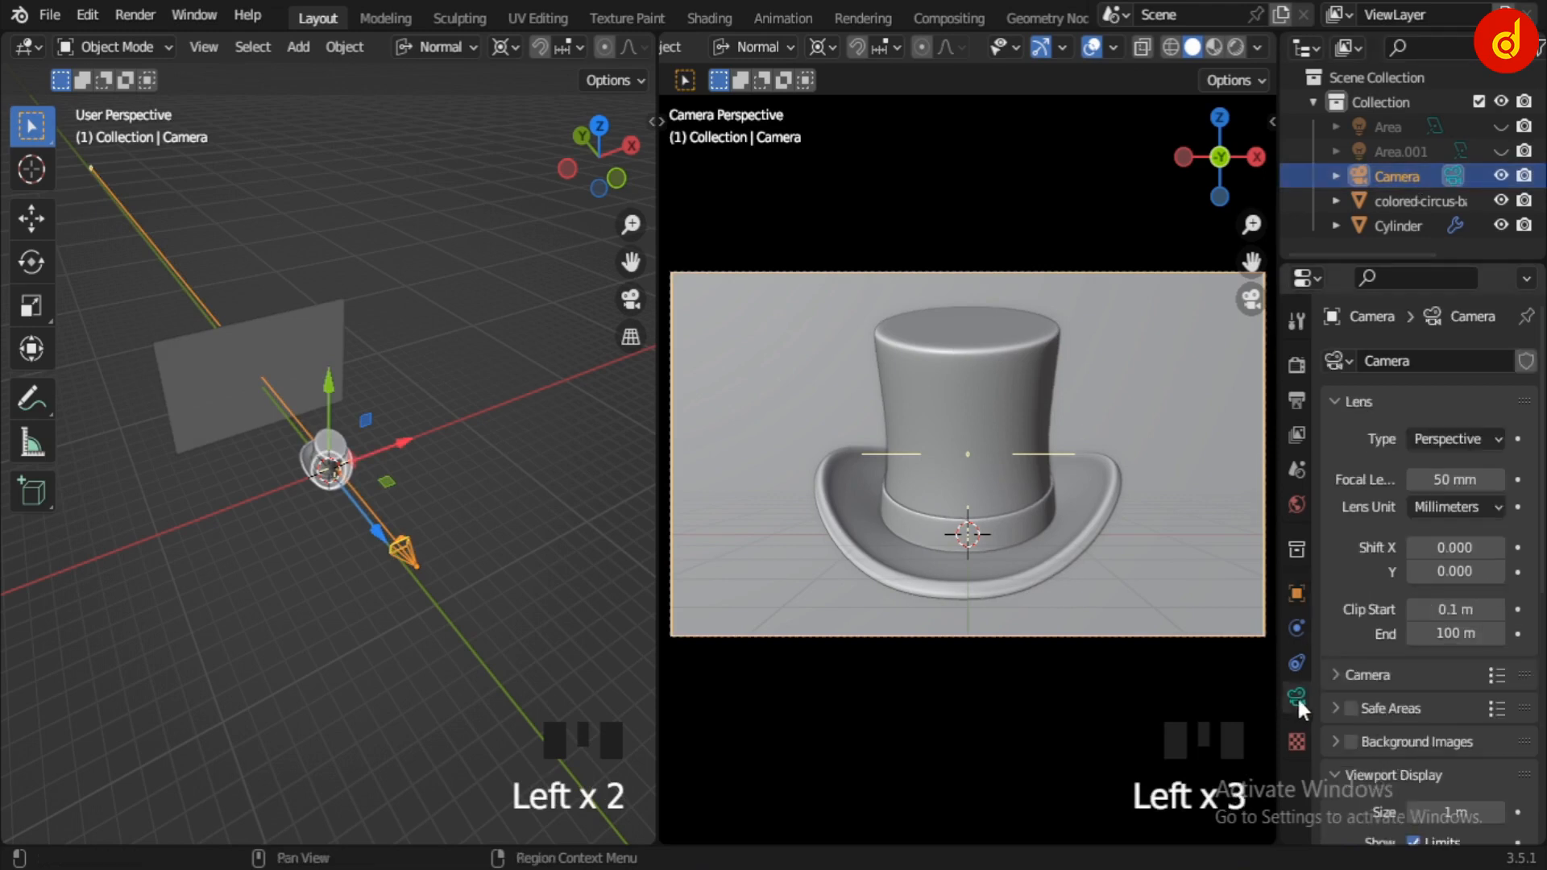
scroll(1452, 596, "down", 7)
left_click(1477, 610)
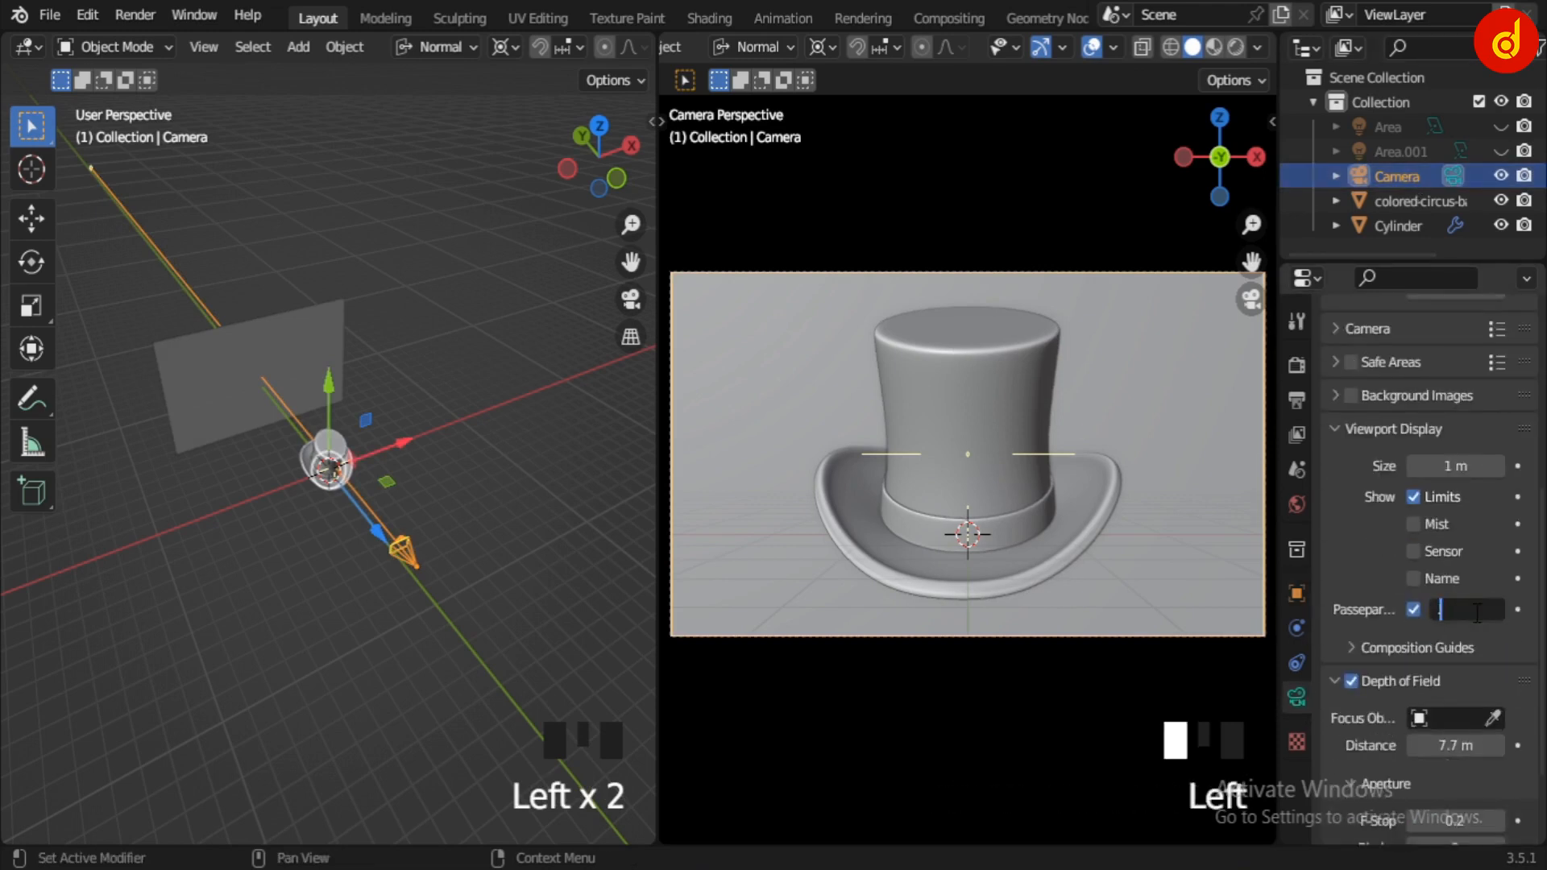
type(".5")
key("Return")
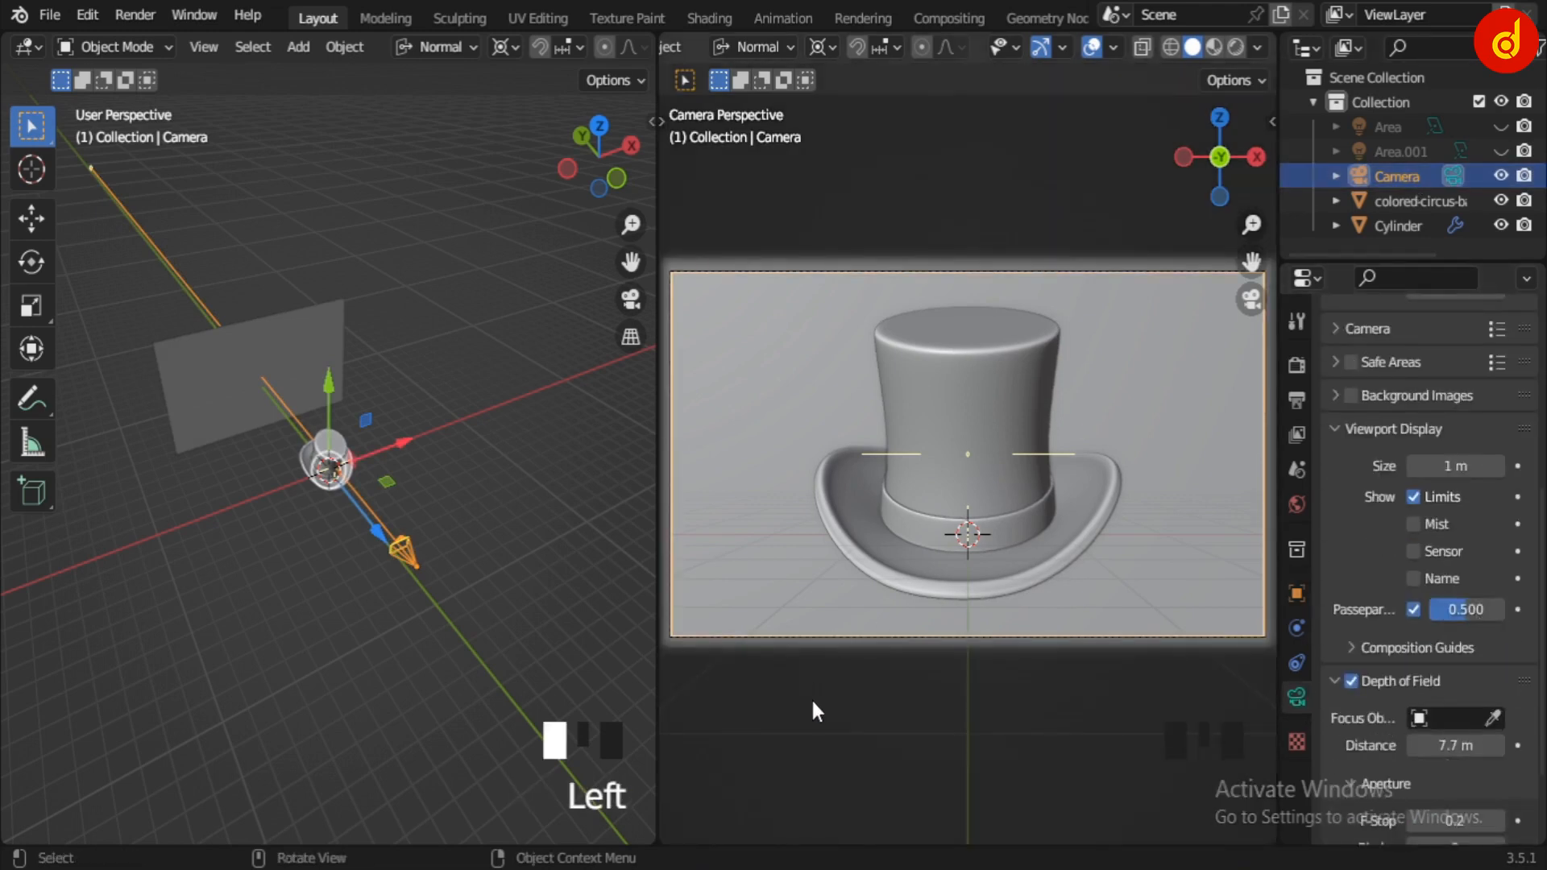
- Inspect the camera's focus marker around the hat, toggling the Limits display off and back on
middle_click_drag(811, 698, 989, 581, "shift")
middle_click_drag(549, 534, 401, 568)
scroll(418, 624, "up", 5)
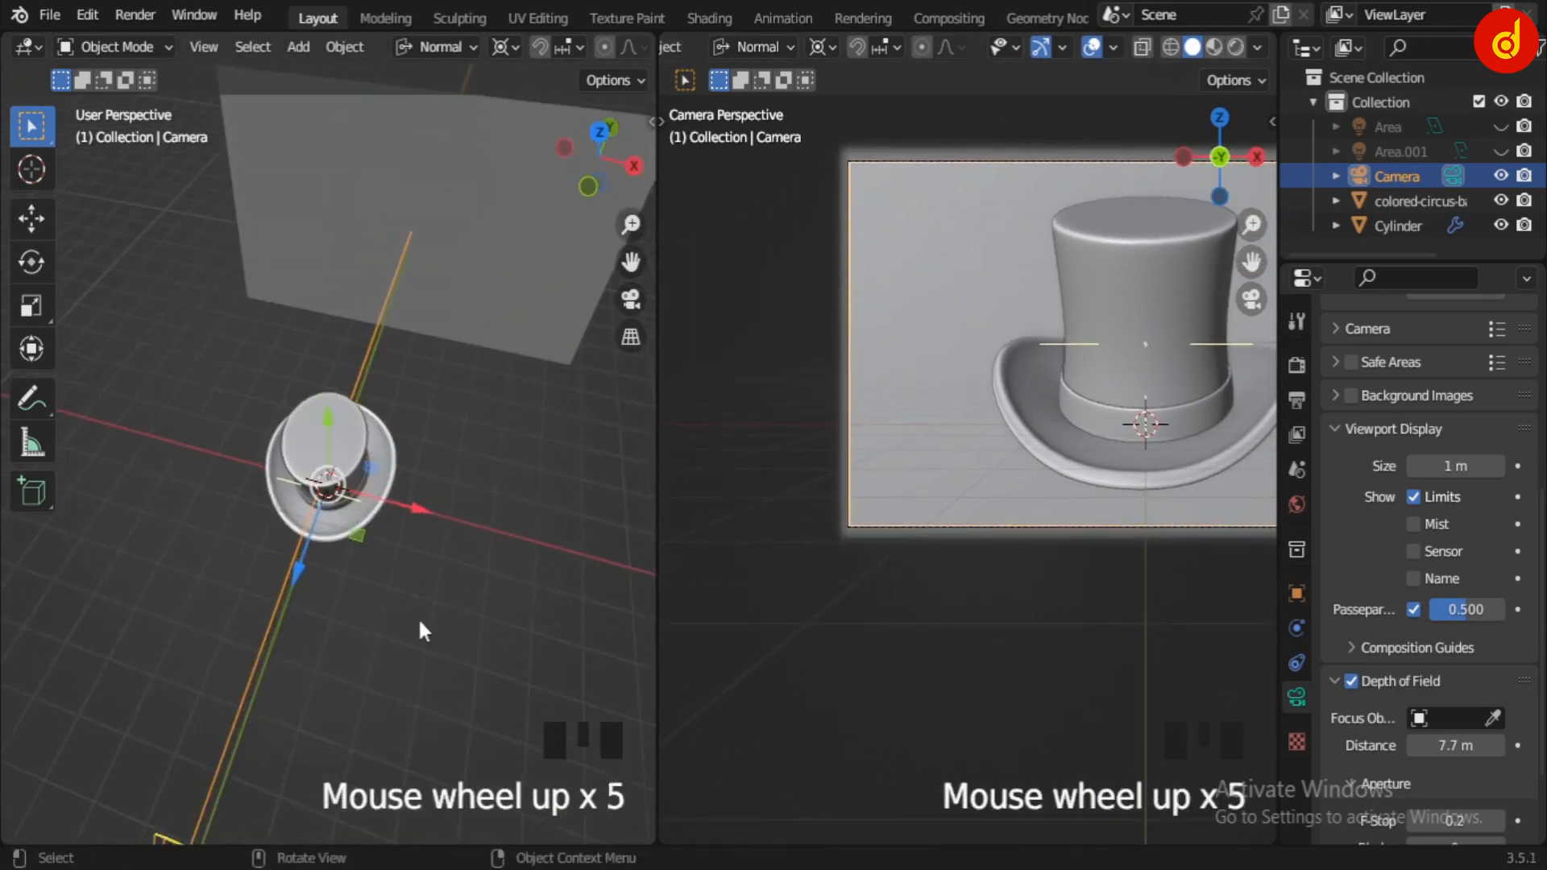
middle_click_drag(417, 625, 484, 534)
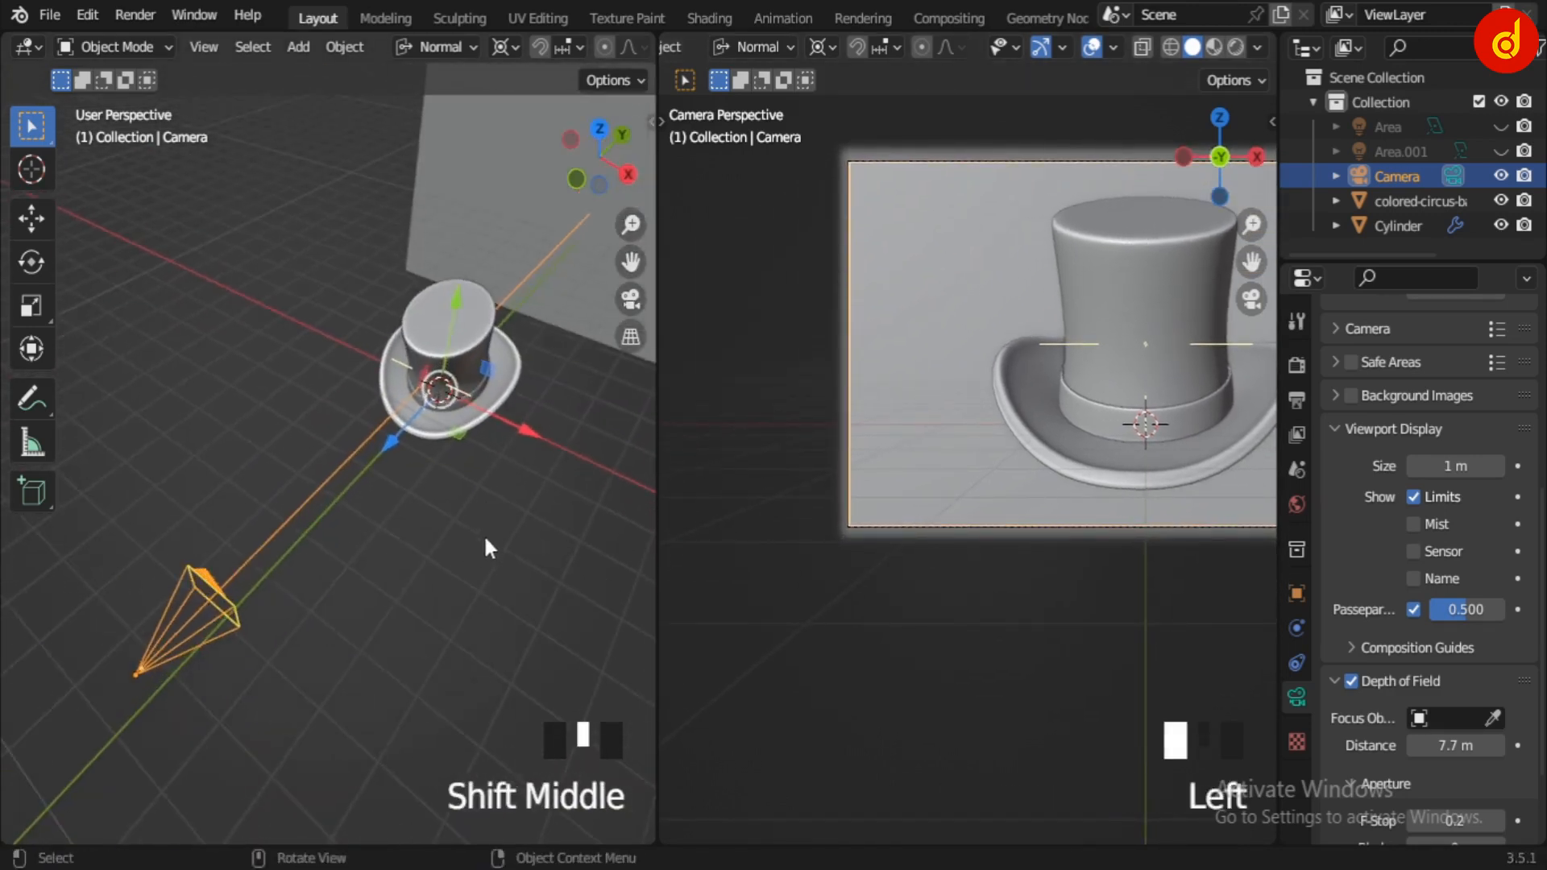
left_click(483, 534)
middle_click_drag(534, 605, 514, 582)
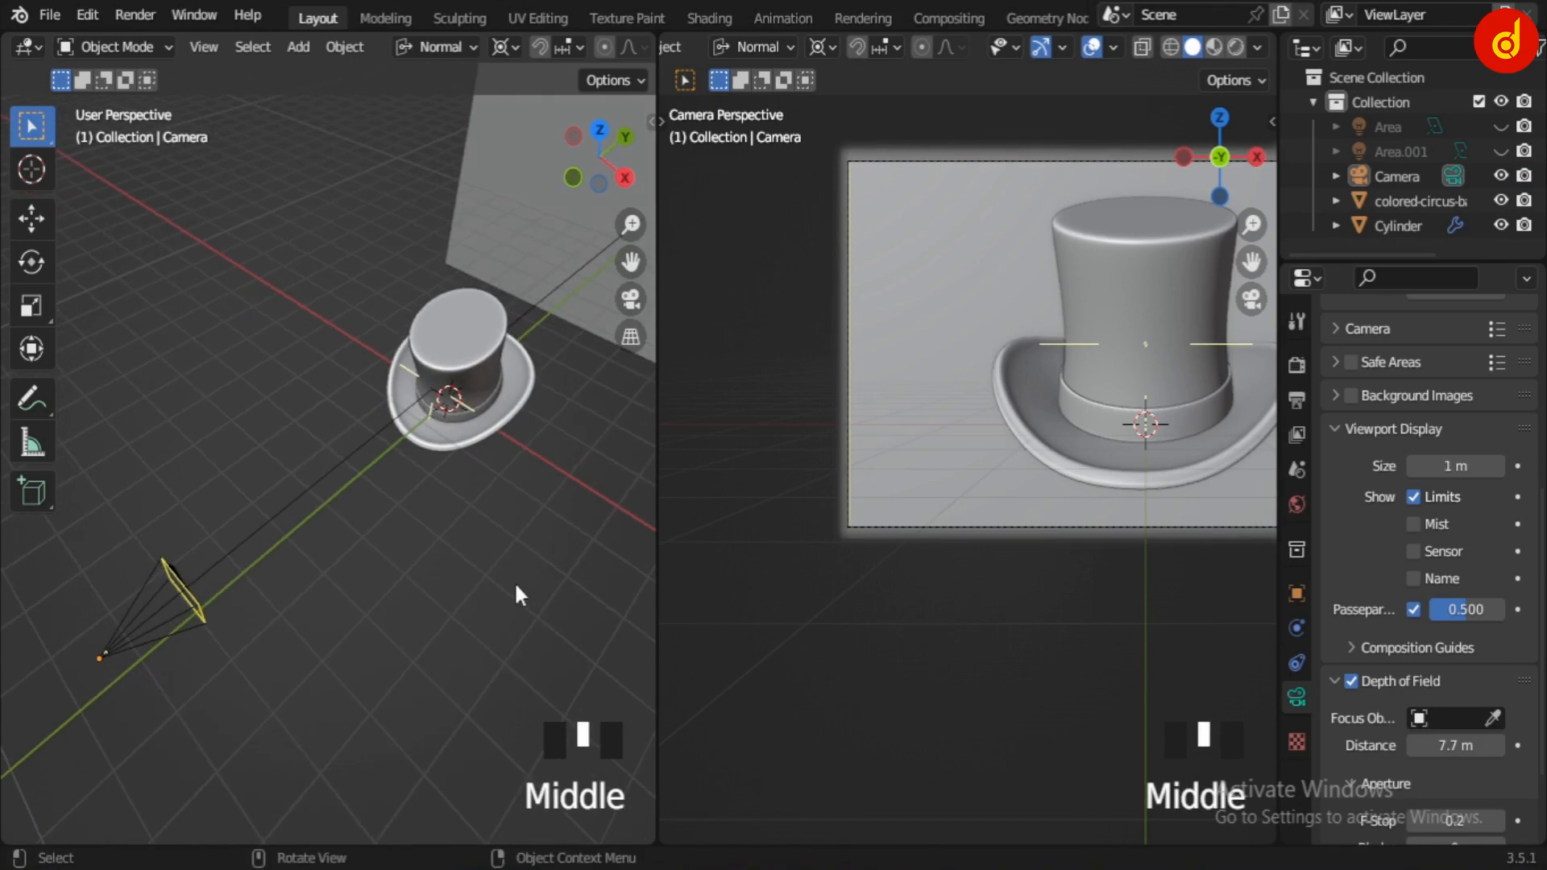
scroll(530, 340, "up", 2)
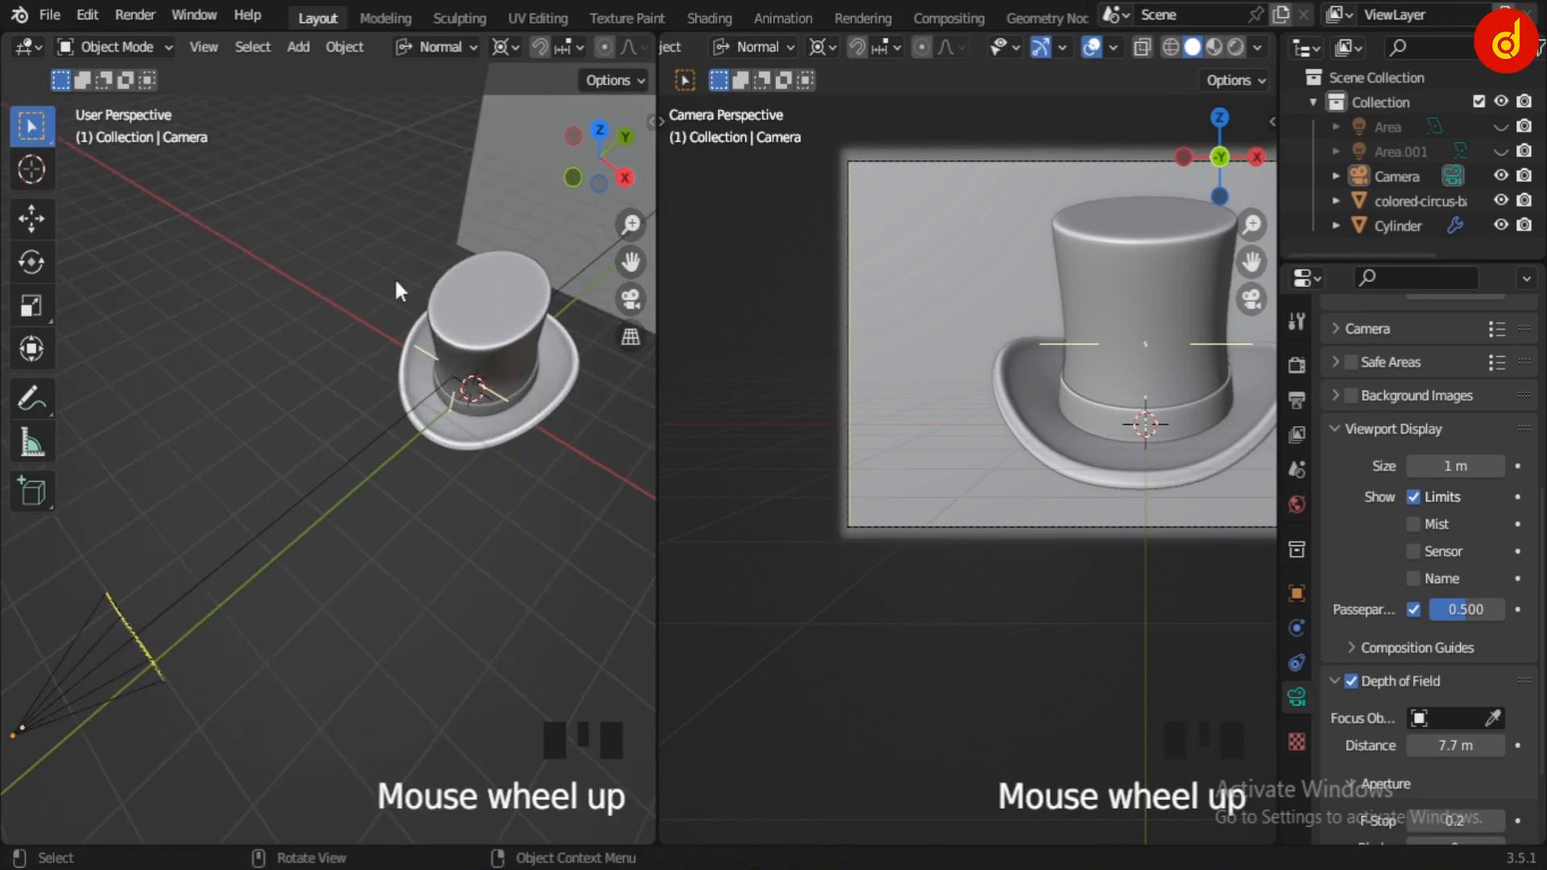
double_click(1413, 496)
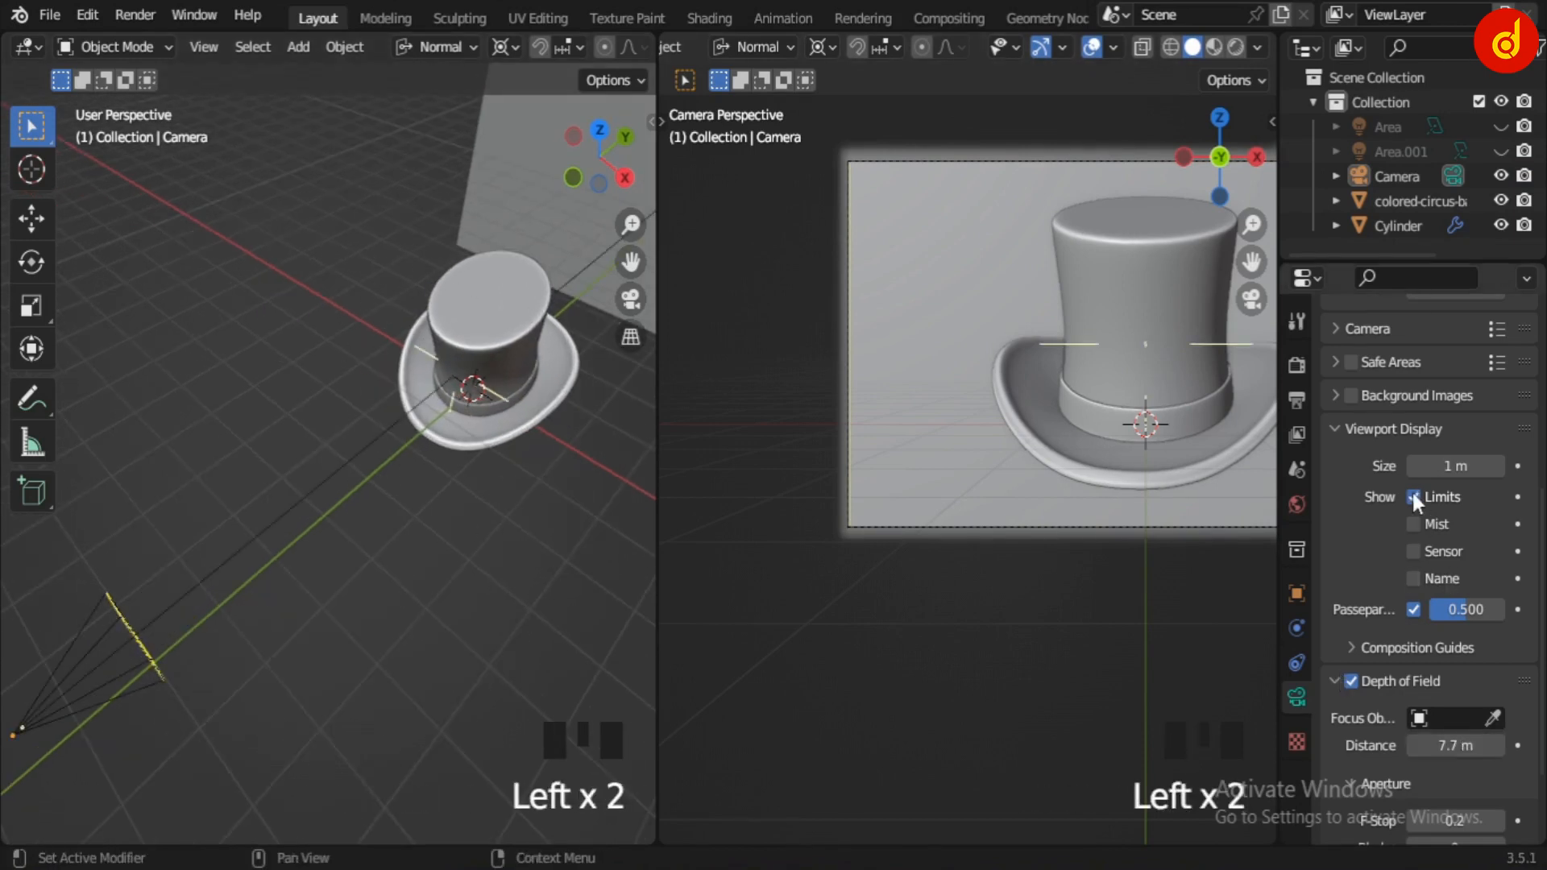
- Set the camera's depth of field focus distance to 7 m and fit the camera frame in its view
scroll(1452, 725, "down", 5)
mouse_move(1455, 630)
left_mouse_down()
mouse_move(1475, 630)
mouse_move(1427, 630)
left_mouse_up()
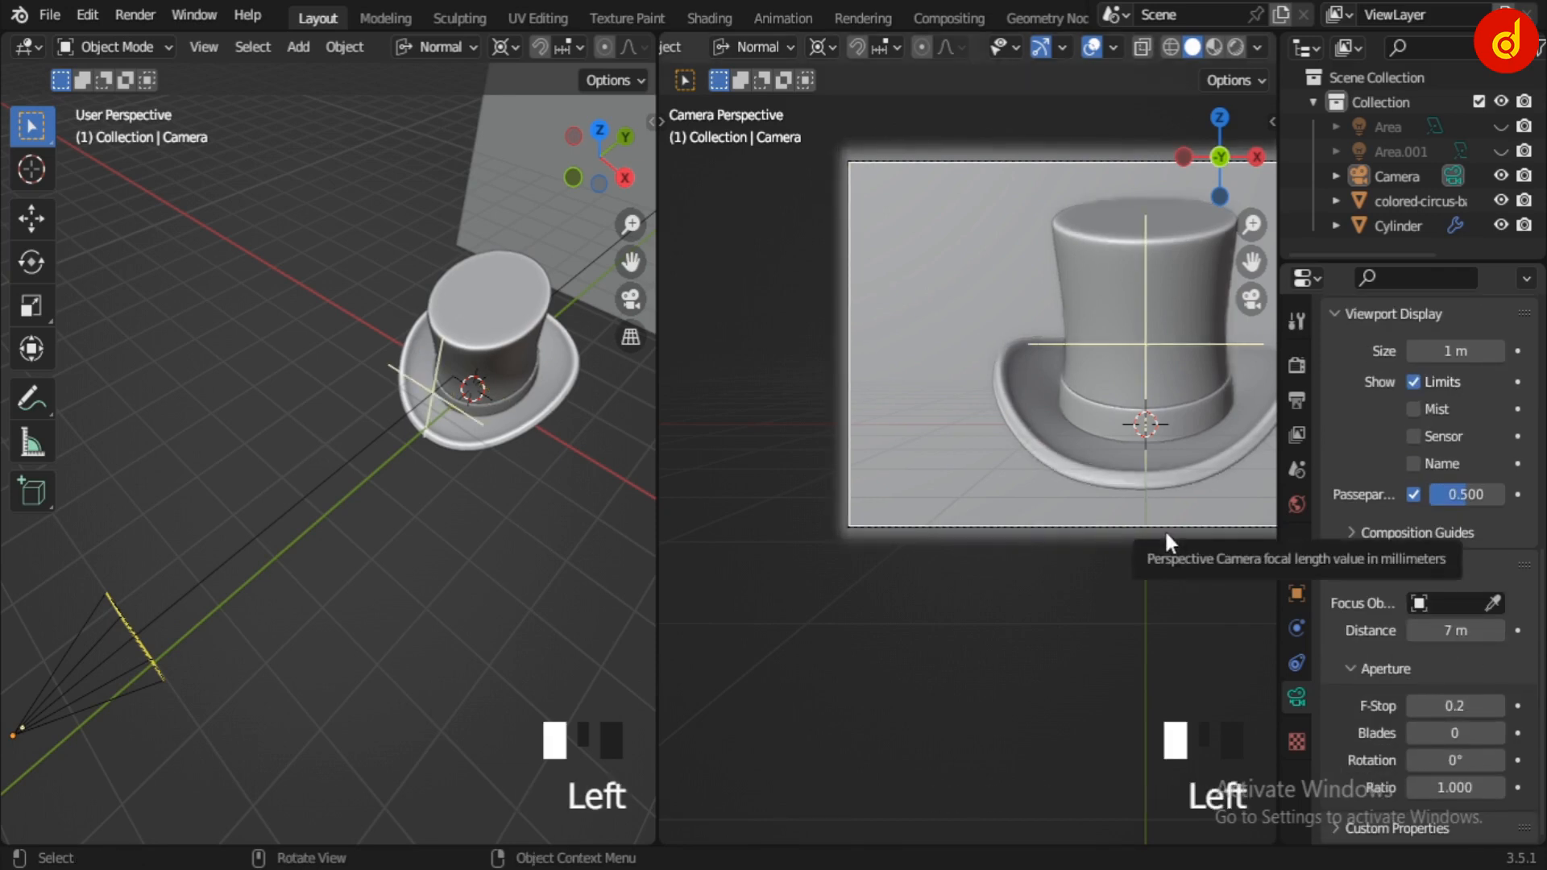
key("Home")
scroll(1175, 535, "down", 1)
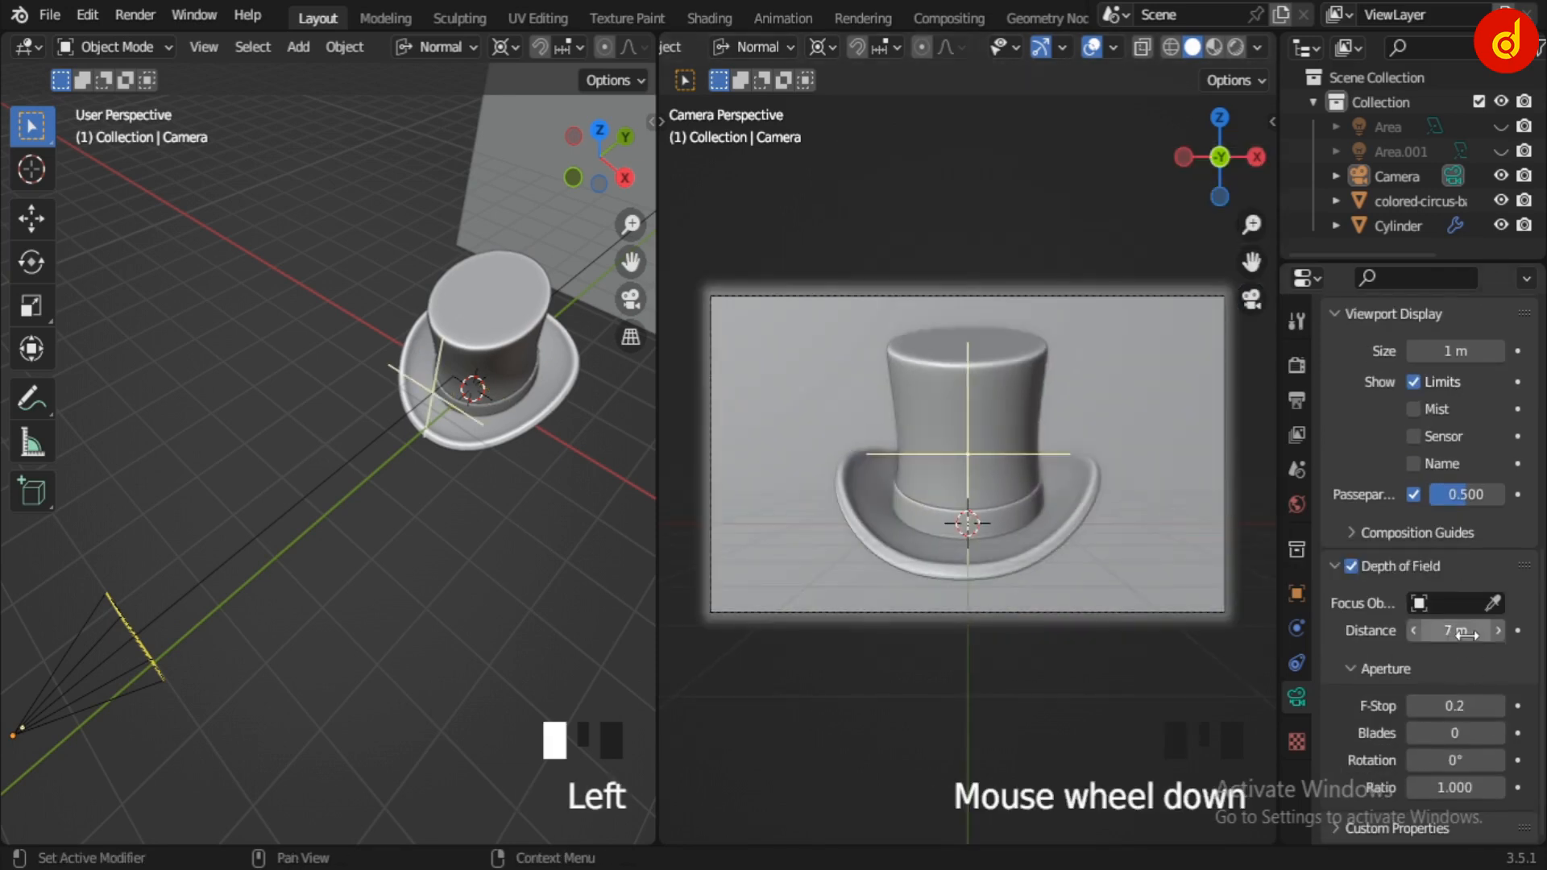
- Try a depth of field focus distance of 4.8 m and undo the last two changes
mouse_move(1466, 634)
left_mouse_down()
mouse_move(1499, 634)
mouse_move(1257, 634)
mouse_move(1514, 634)
mouse_move(1441, 634)
mouse_move(1476, 657)
left_mouse_up()
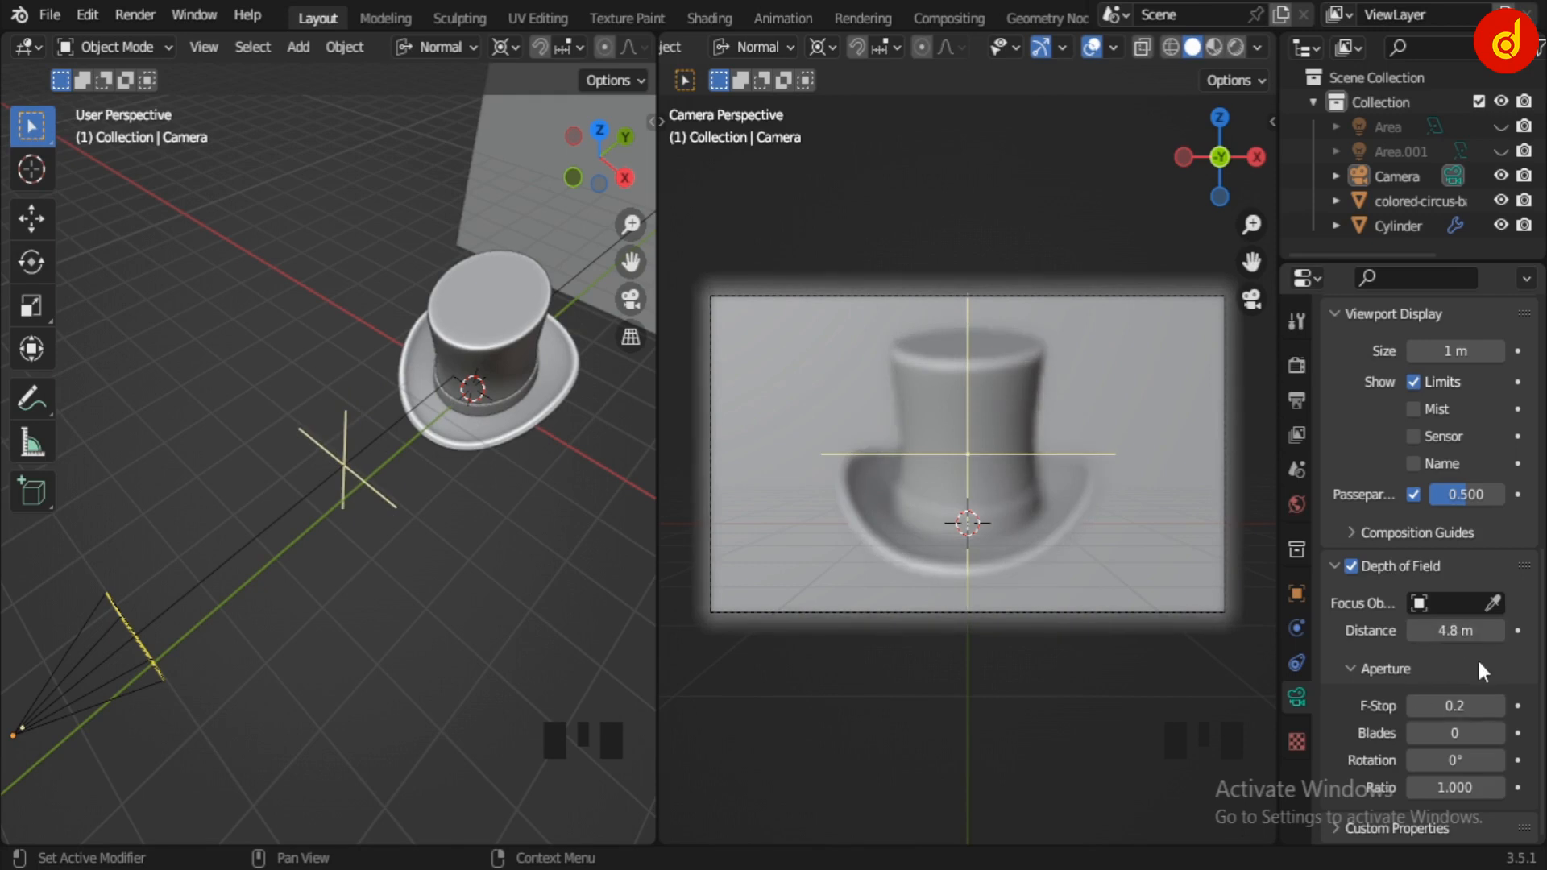
key("ctrl+z")
key("ctrl+z")
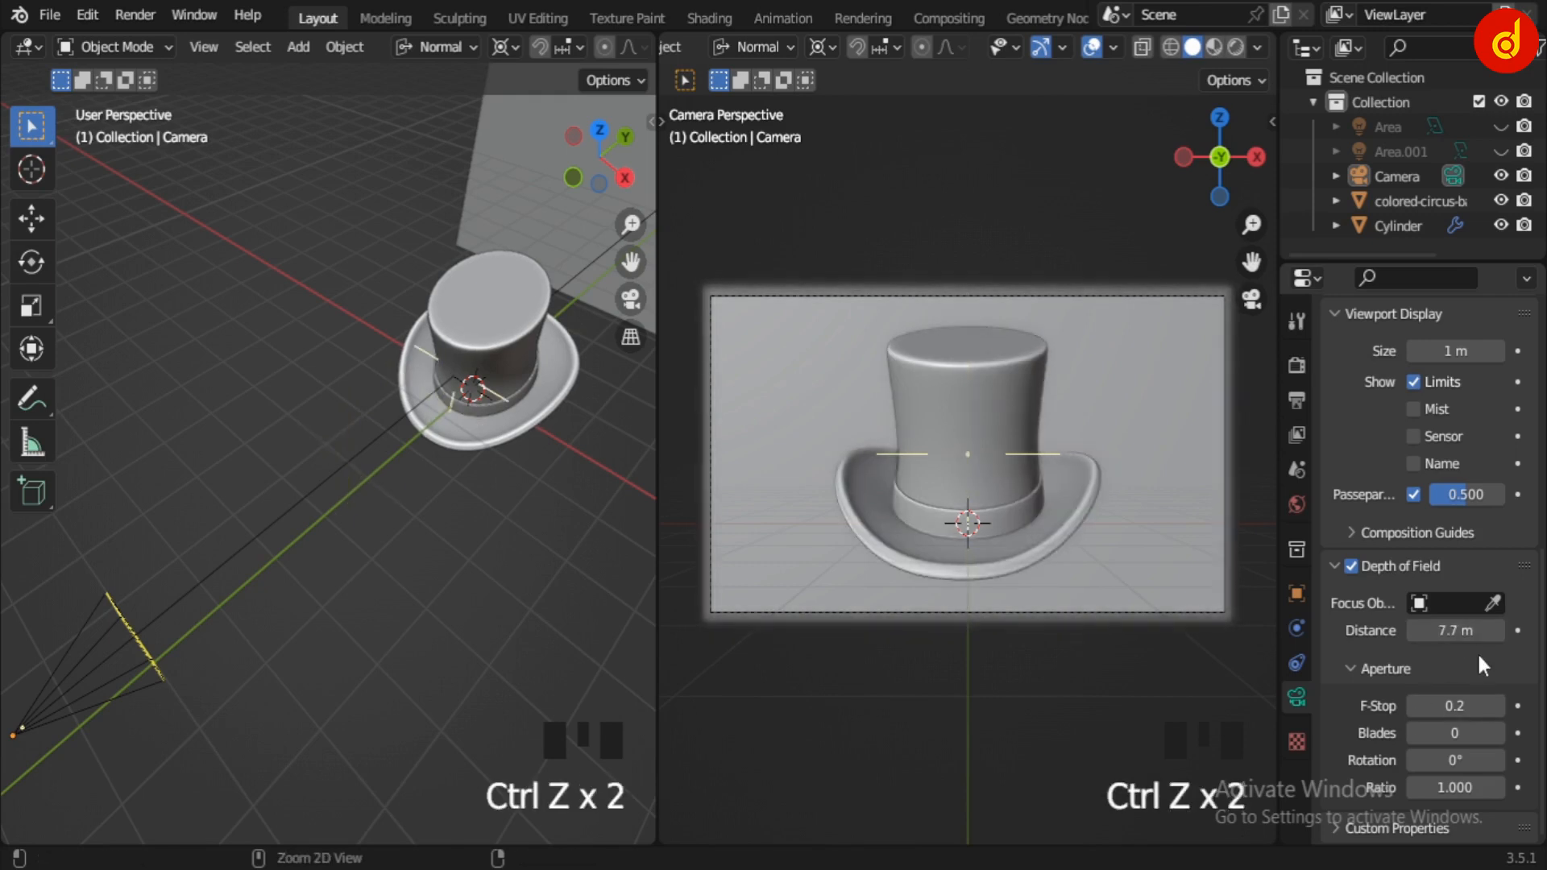
- Examine the camera's focus marker close up at the hat's band and the edge of the camera frame
scroll(458, 399, "up", 4)
middle_click_drag(458, 399, 407, 523, "shift")
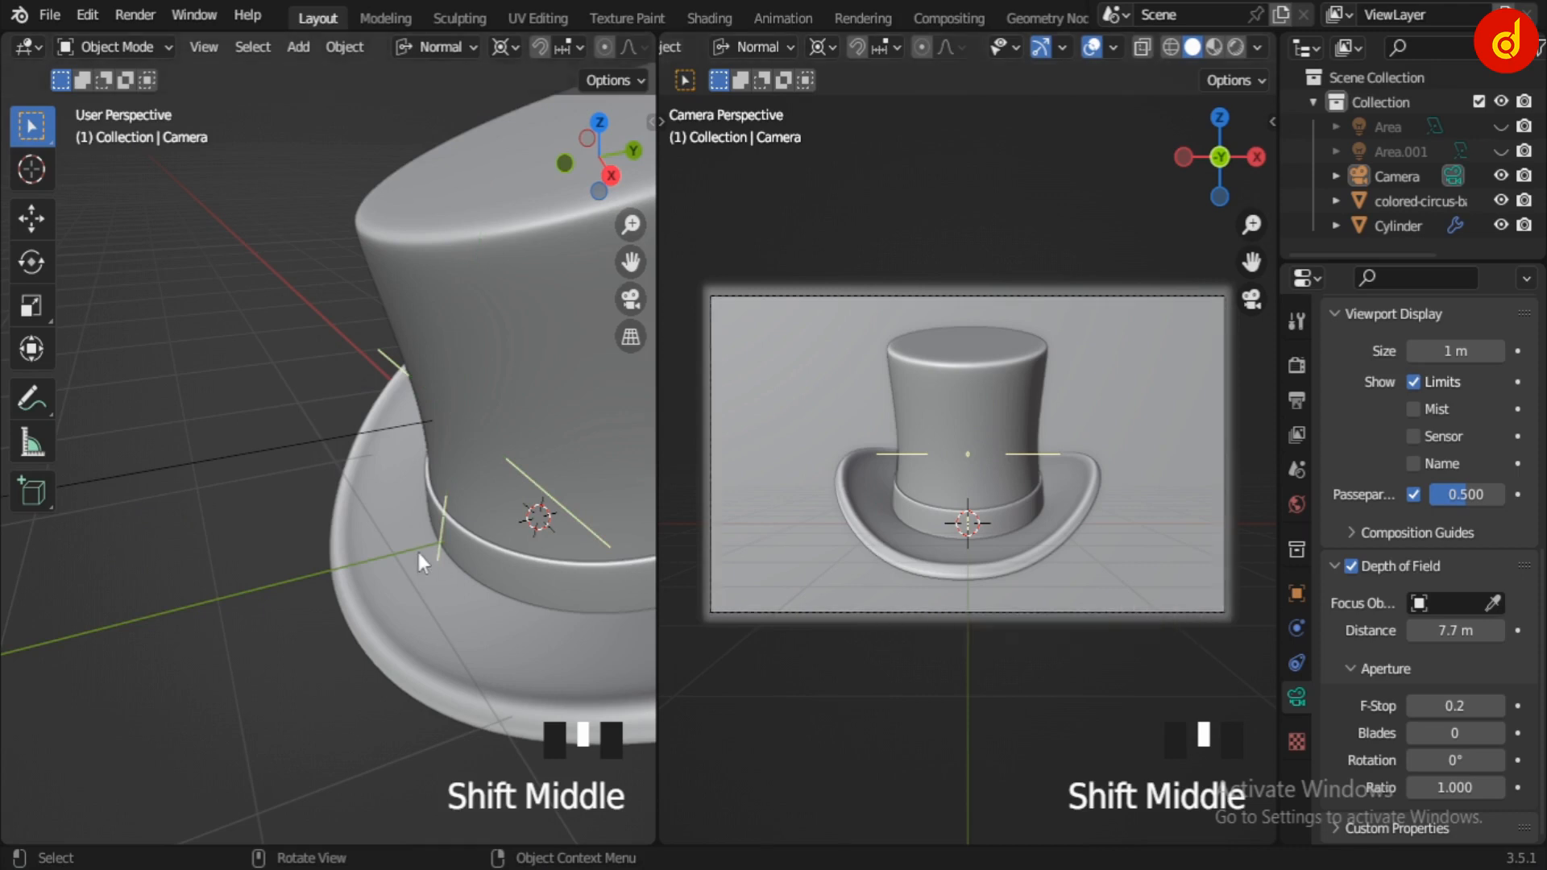
scroll(422, 516, "up", 2)
scroll(423, 518, "up", 1)
scroll(910, 580, "down", 3)
scroll(991, 540, "up", 8)
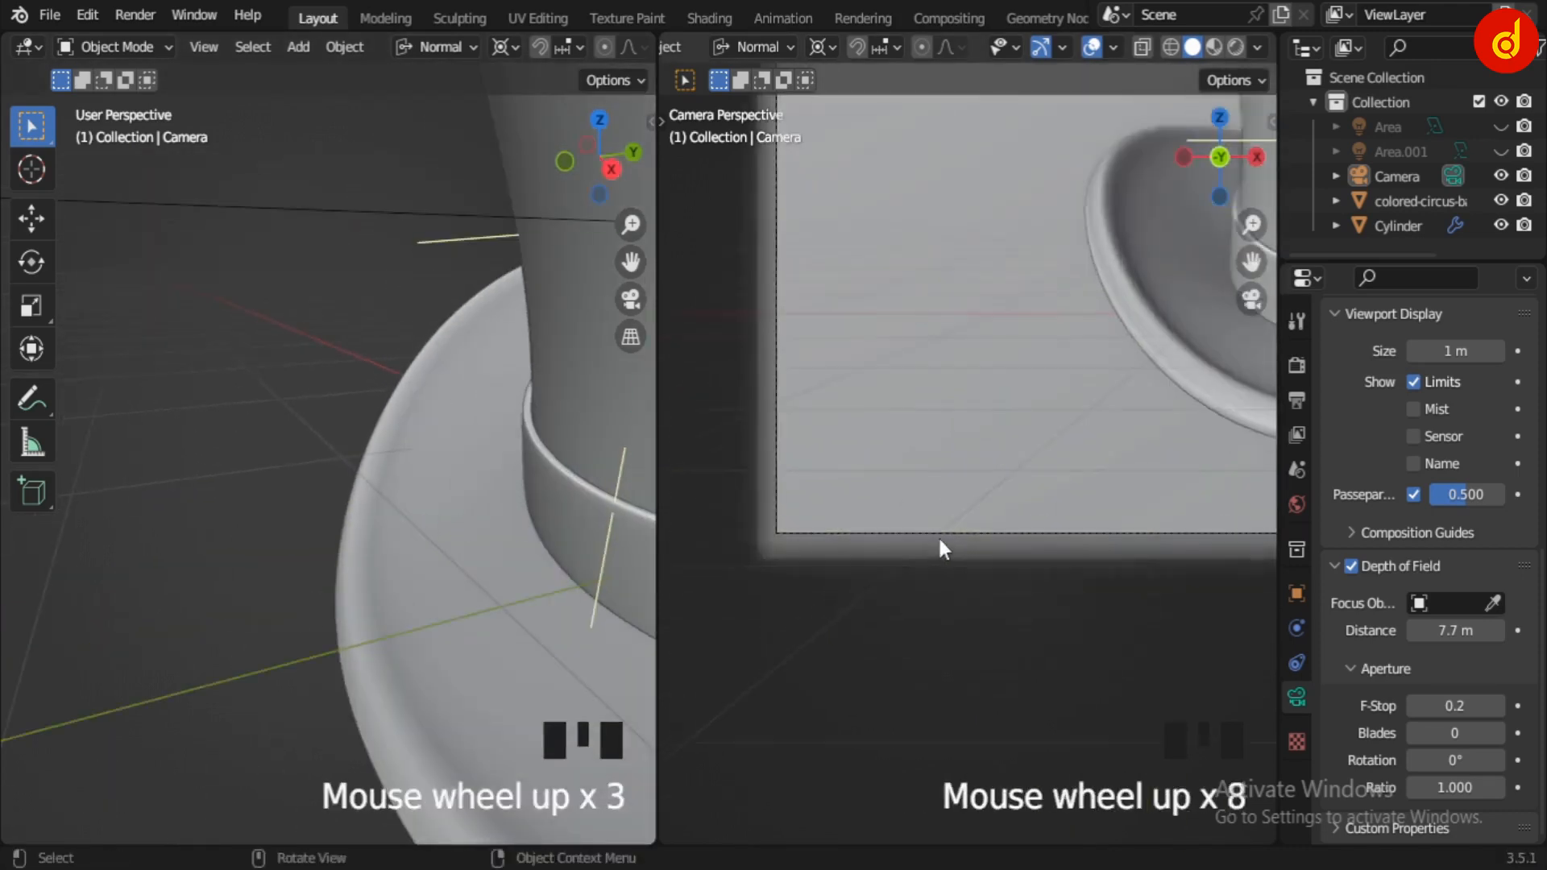
middle_click_drag(942, 547, 1047, 576, "shift")
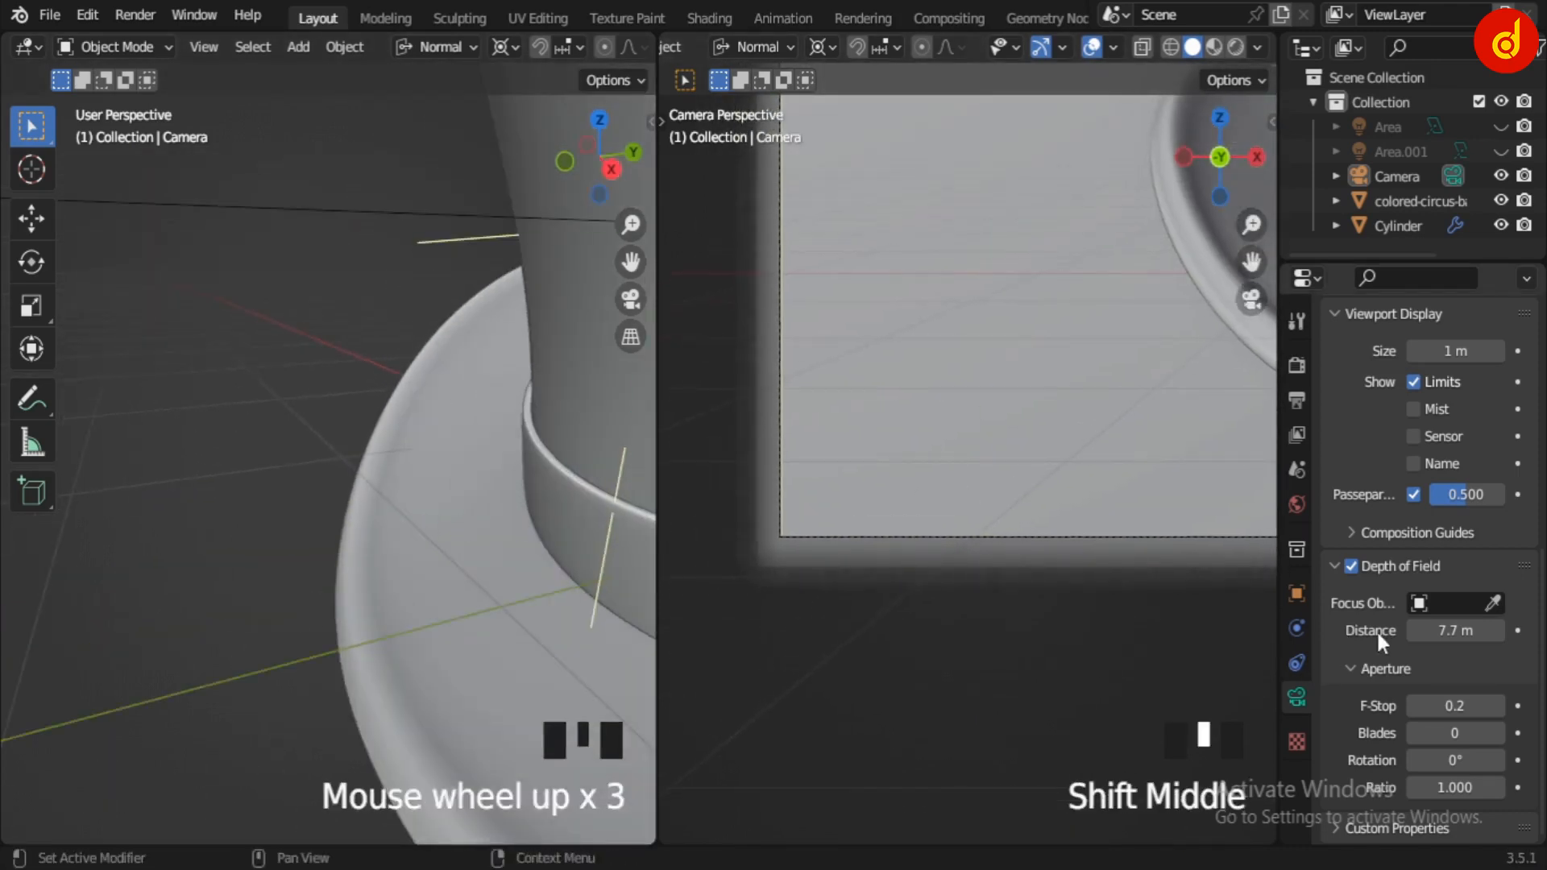
- Toggle the camera's depth of field off and on to compare its effect in the camera view, leaving it enabled
left_click(1351, 566)
left_click(1351, 566)
left_click(1351, 566)
left_click(1350, 567)
left_click(1351, 566)
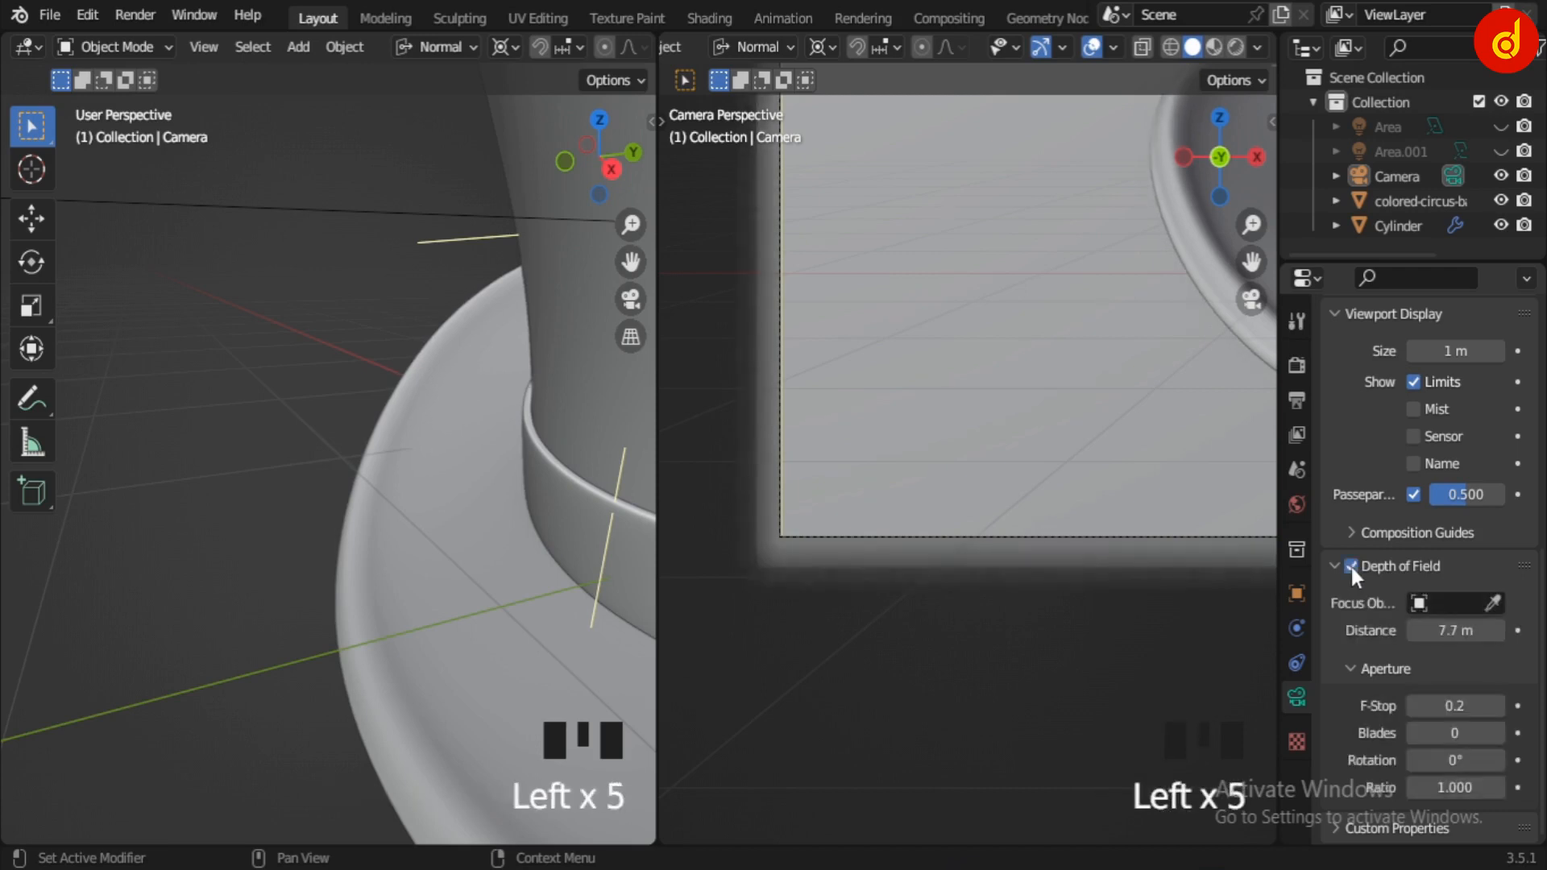
scroll(999, 451, "down", 4)
middle_click_drag(999, 451, 826, 573, "shift")
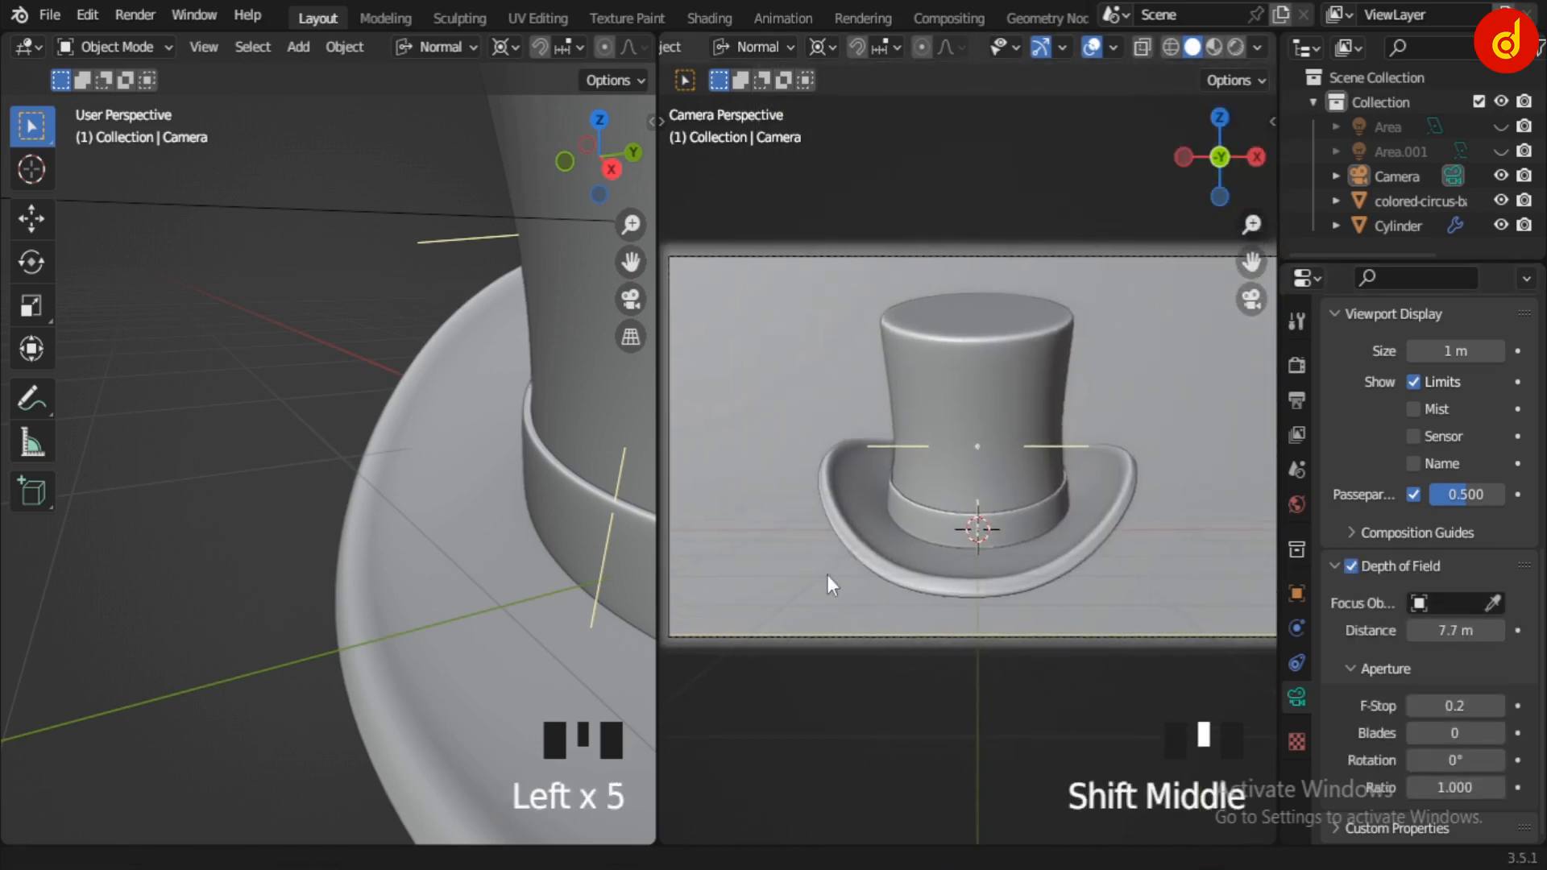
scroll(998, 533, "down", 1)
middle_click_drag(998, 533, 1041, 530, "shift")
- Examine the camera's placement relative to the hat and background plane, selecting and deselecting the camera
scroll(474, 463, "down", 8)
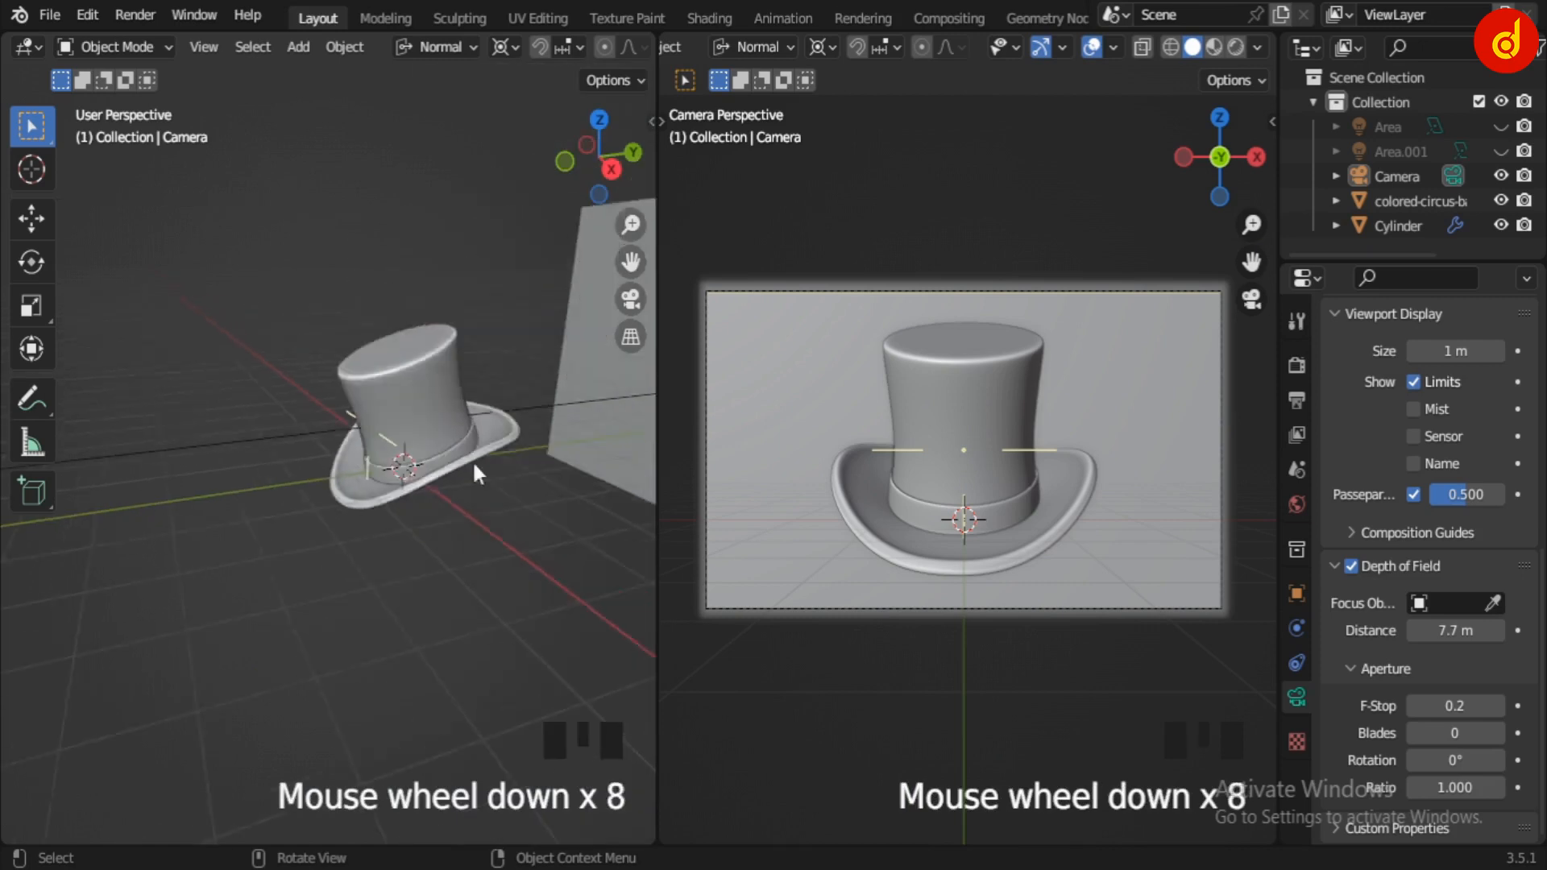
middle_click_drag(474, 463, 518, 621)
left_click(612, 554)
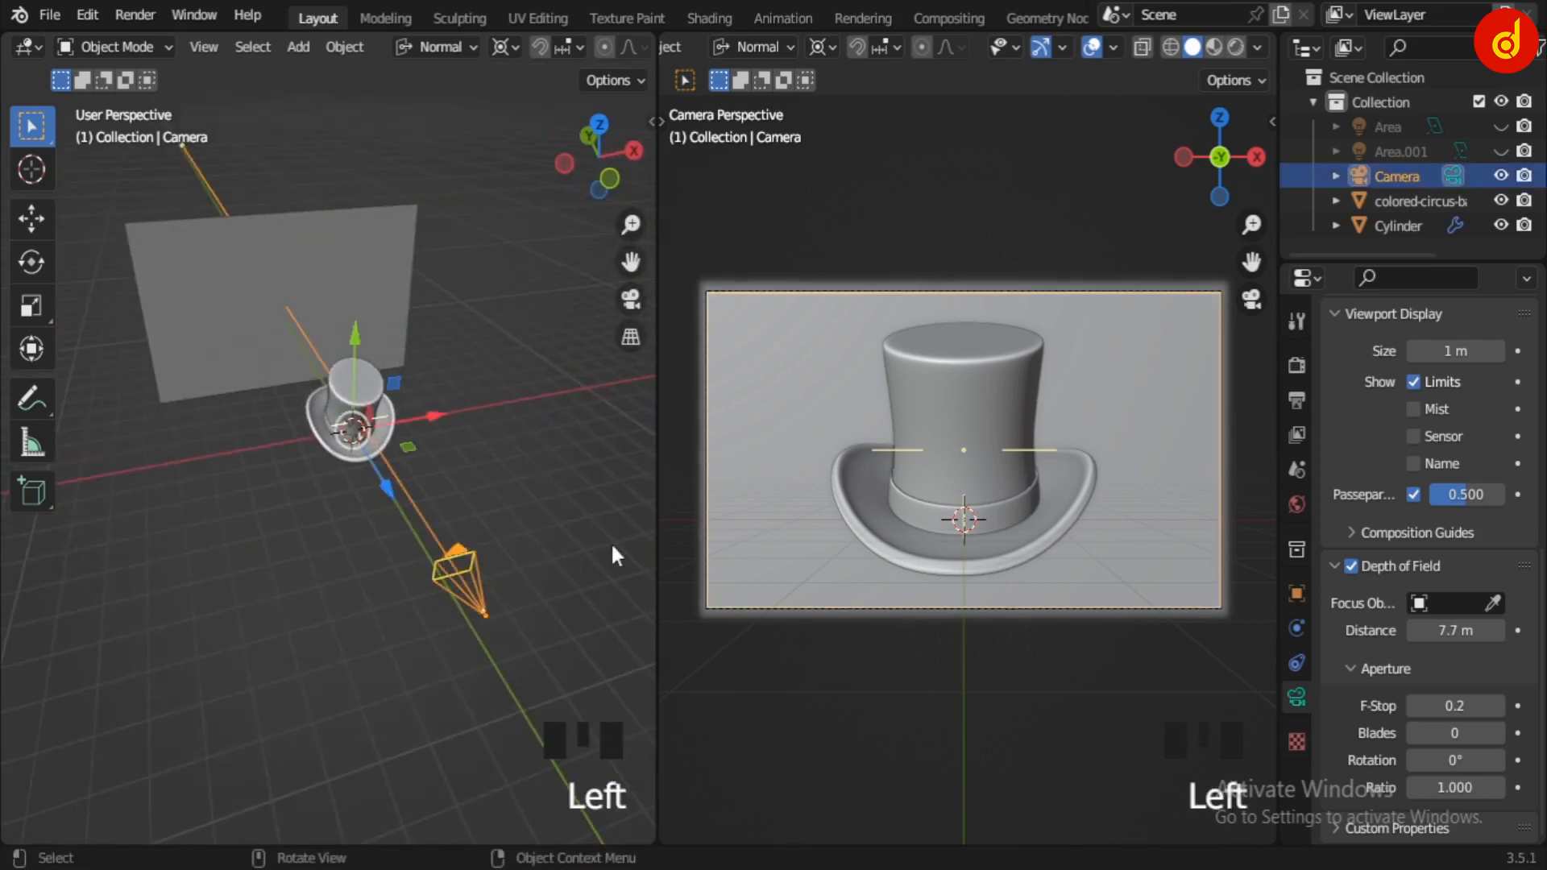
left_click(507, 453)
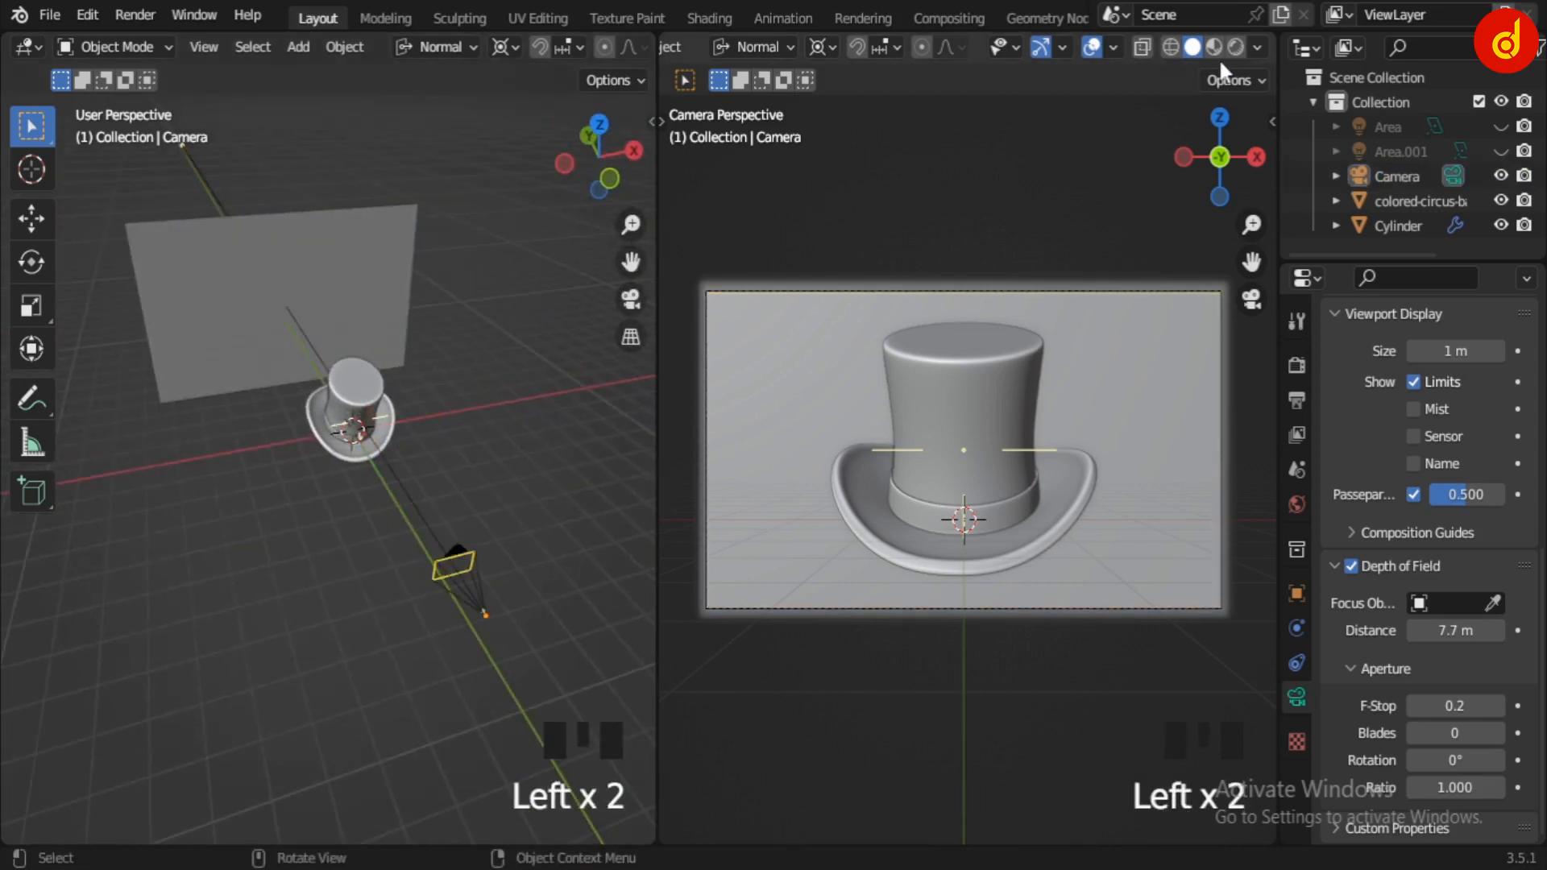
- Leave the camera view, switch that viewport to rendered shading and open the World properties
scroll(1080, 266, "down", 3)
middle_click_drag(1079, 266, 1118, 390)
scroll(1093, 457, "down", 4)
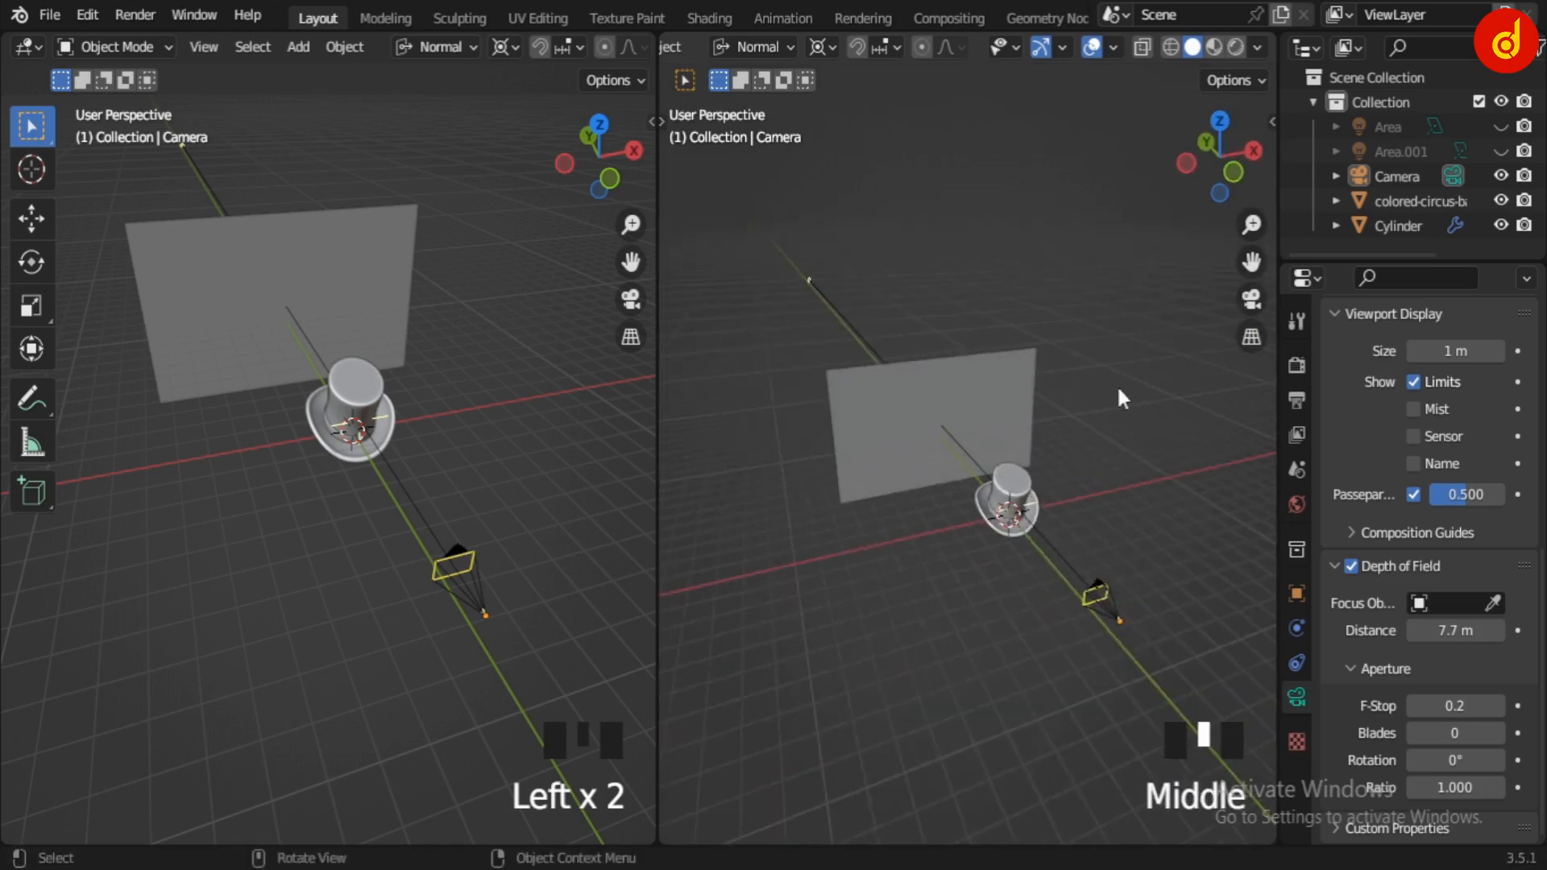
left_click(1236, 46)
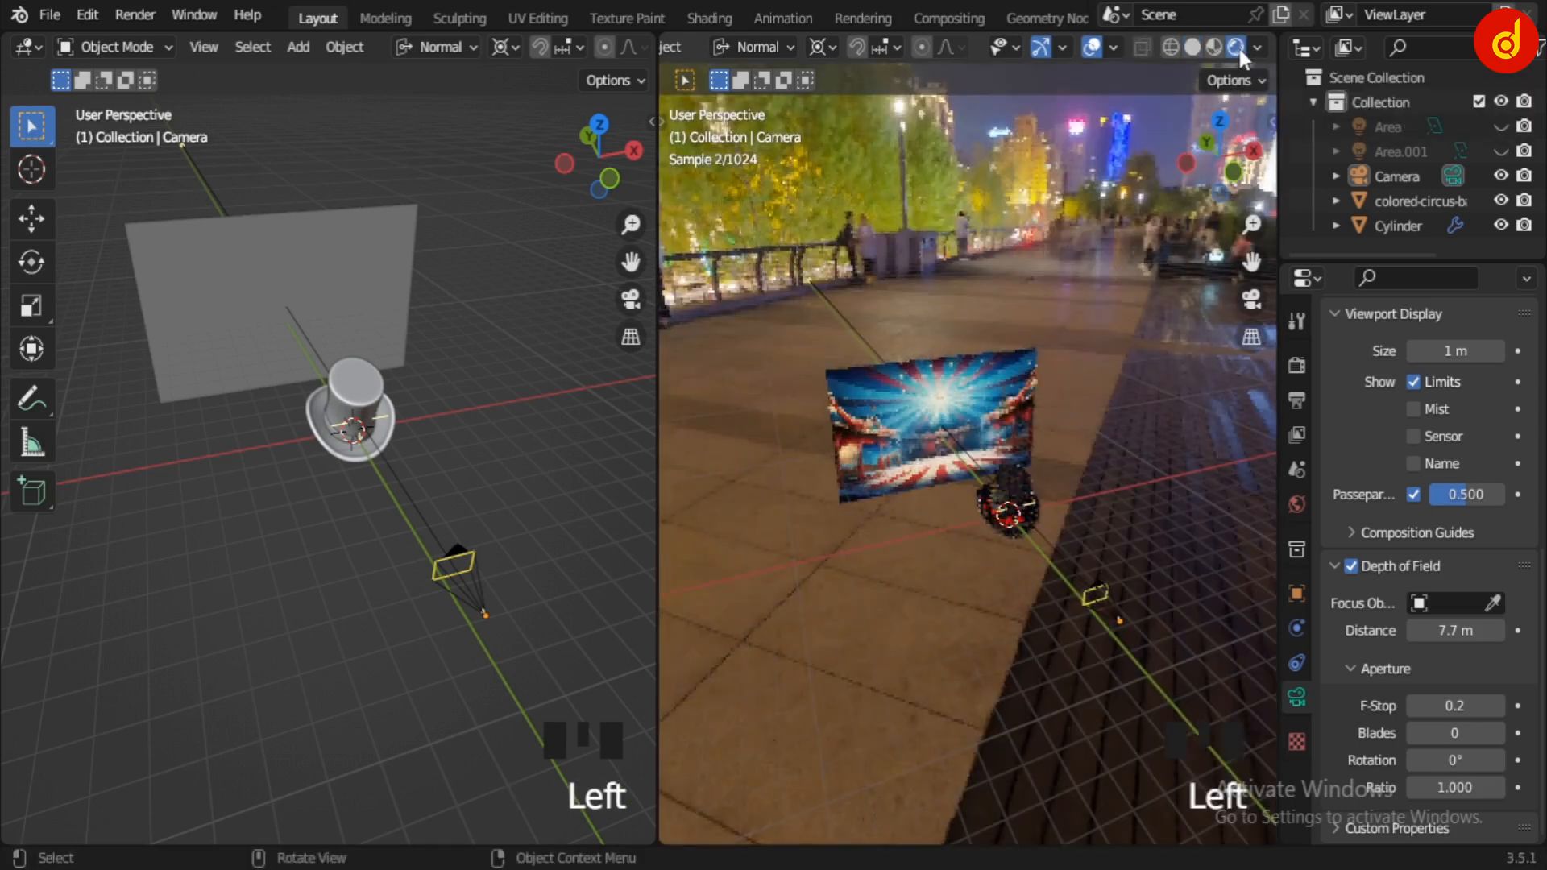
middle_click_drag(907, 322, 1289, 456)
left_click(1297, 503)
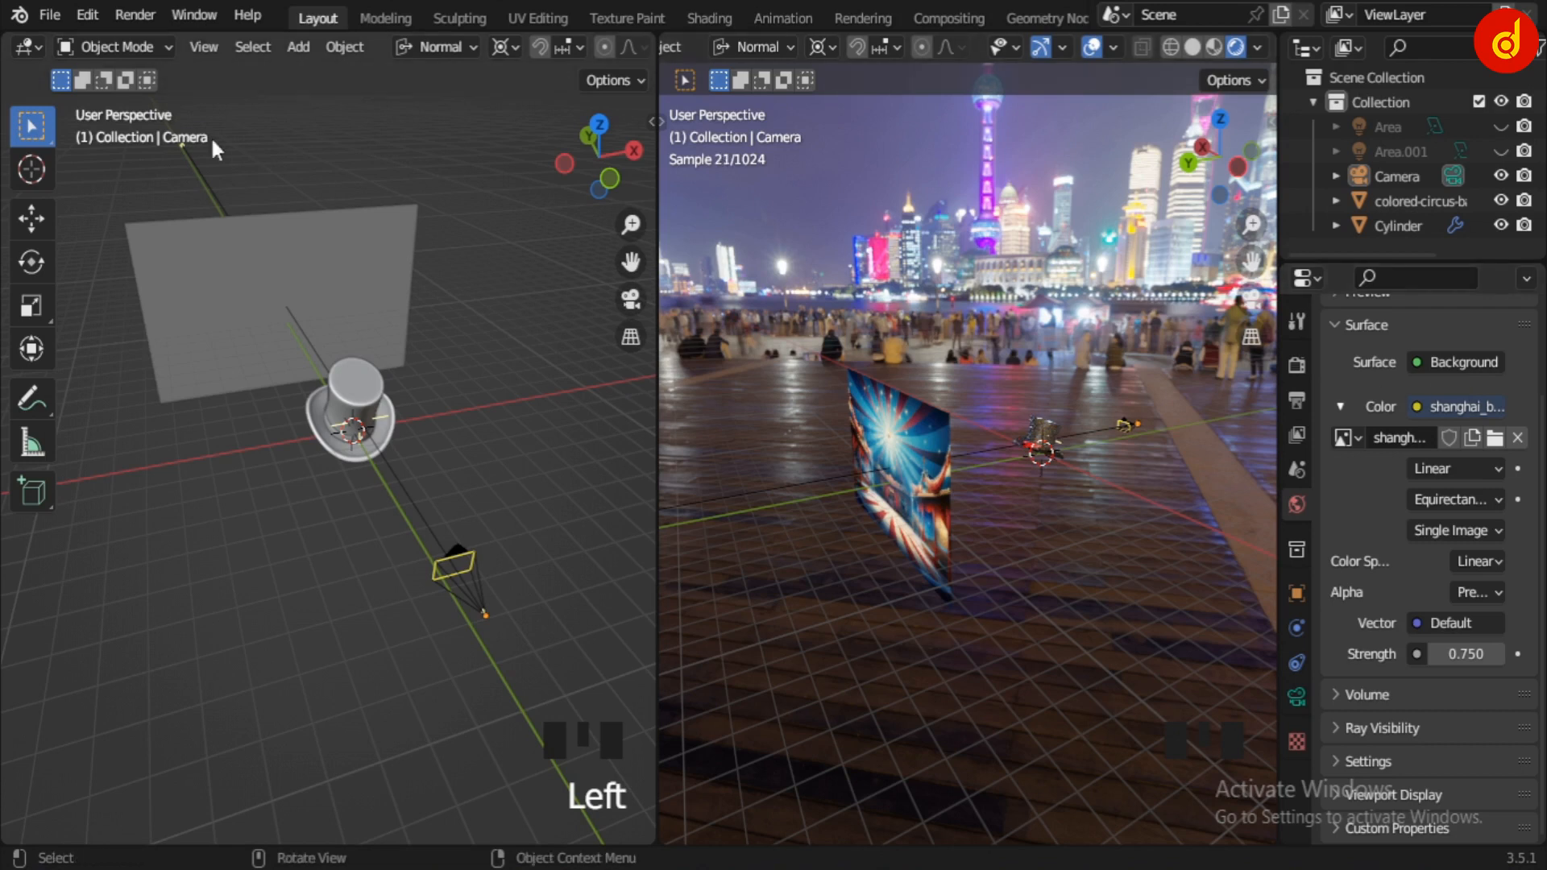
- Change the solid-shaded 3D Viewport into a Shader Editor showing the World nodes
left_click(25, 47)
left_click(84, 281)
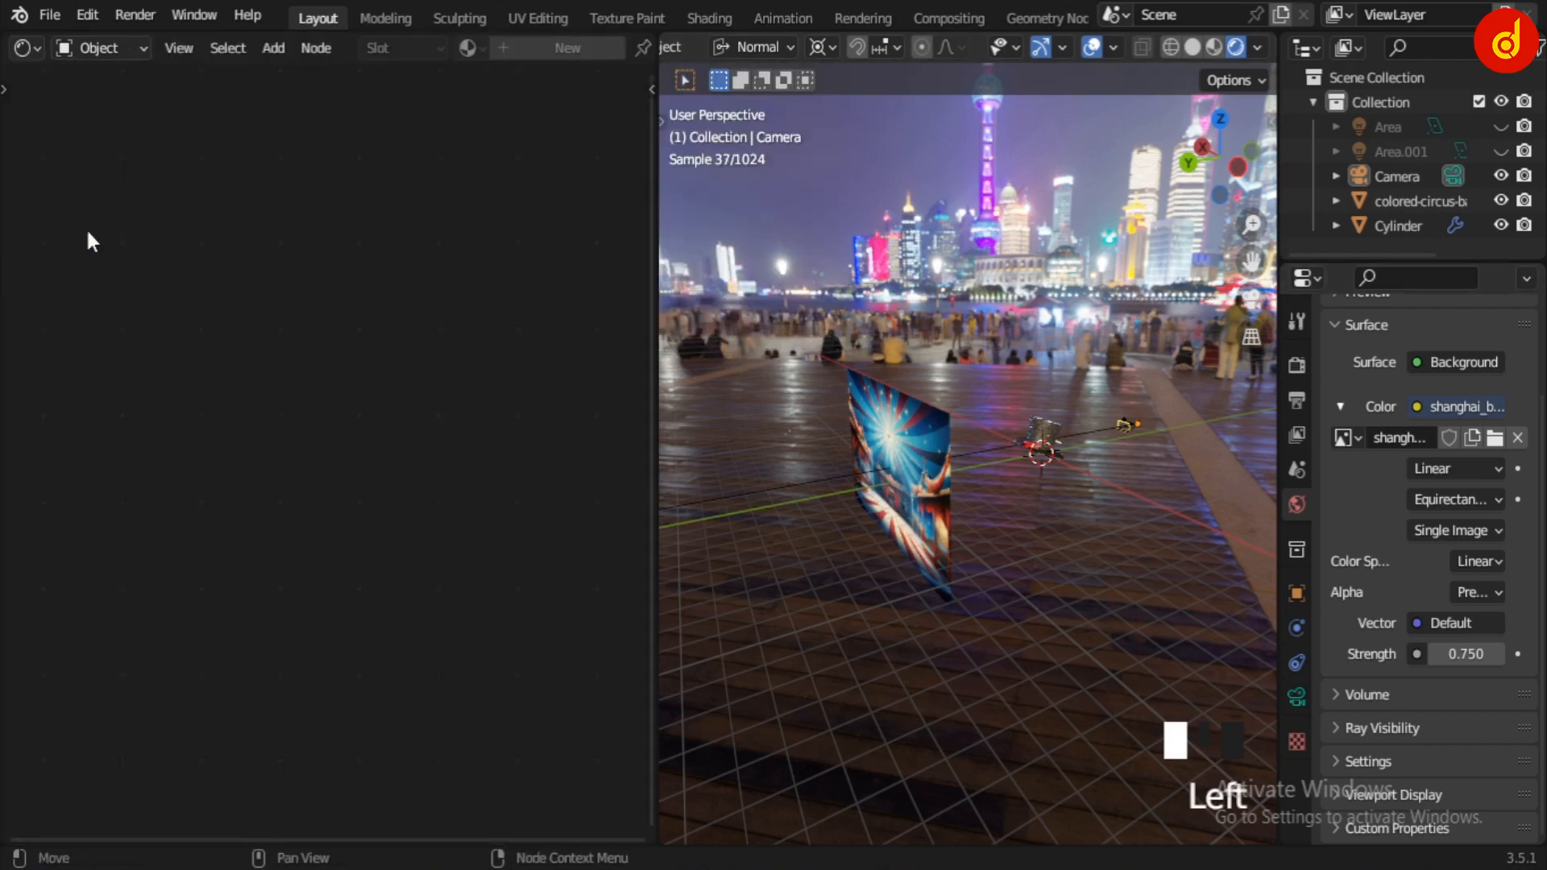
scroll(278, 211, "down", 5)
left_click(100, 49)
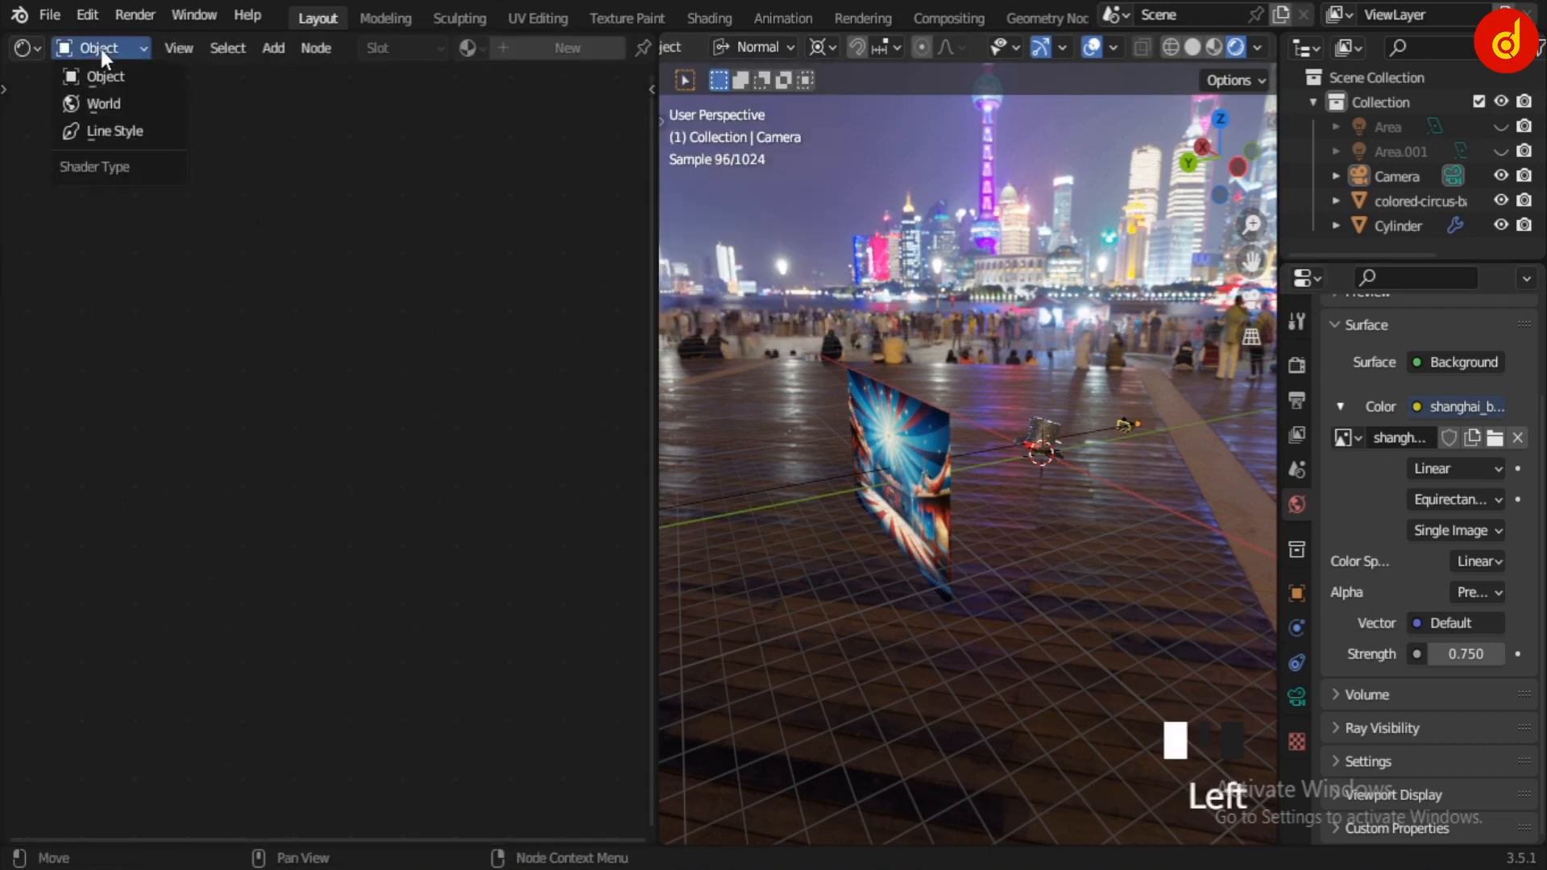
left_click(110, 104)
scroll(395, 602, "up", 6)
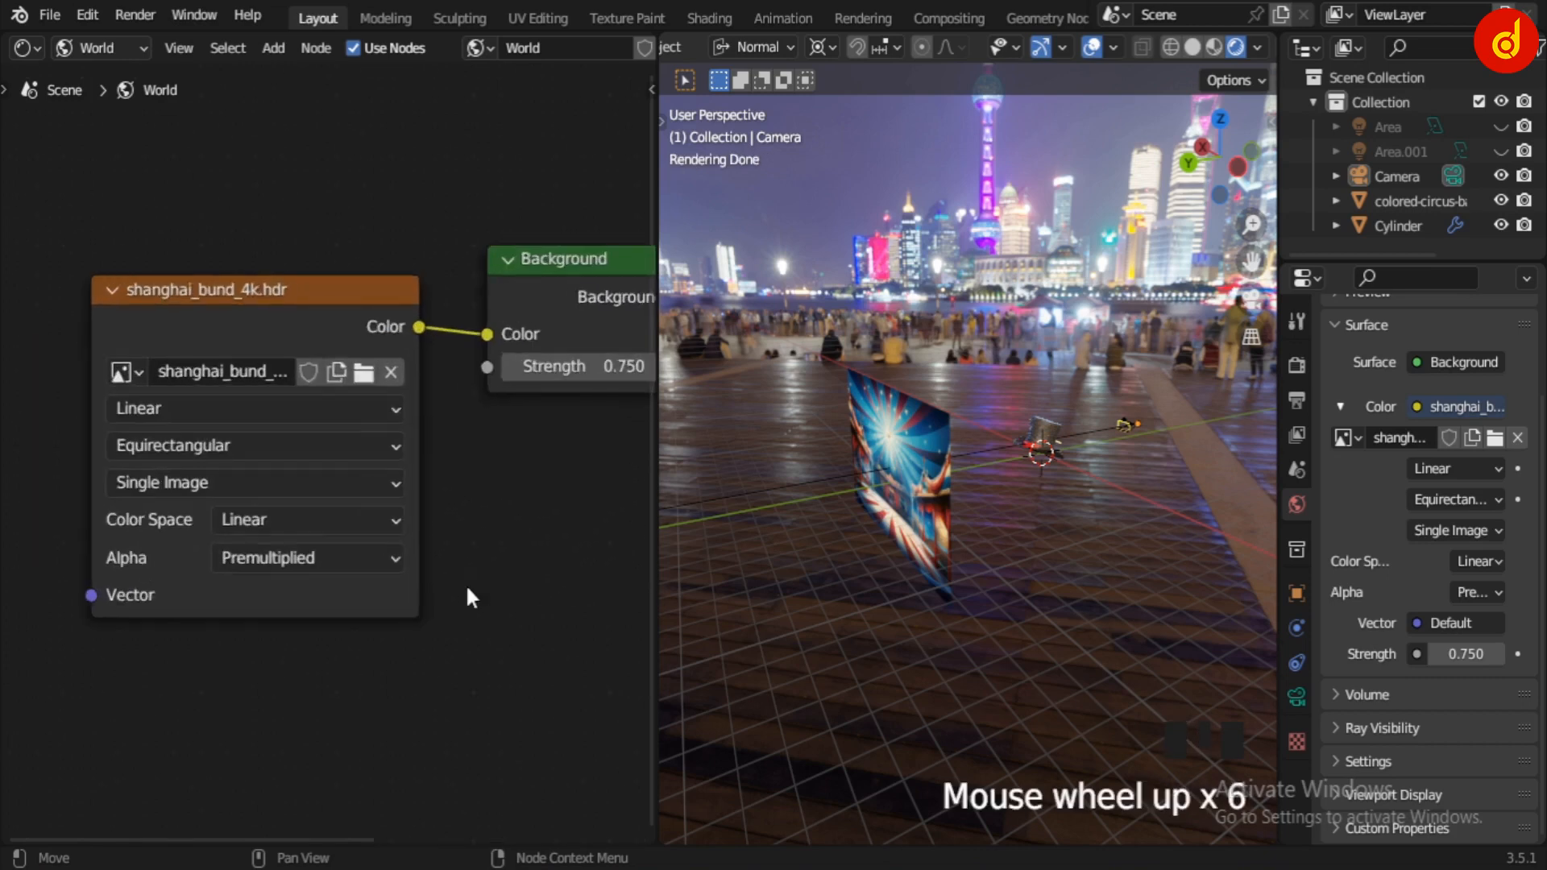
- Examine the HDR environment, Background and World Output nodes and their lighting in the rendered scene
scroll(560, 562, "down", 2)
middle_click_drag(559, 562, 166, 591)
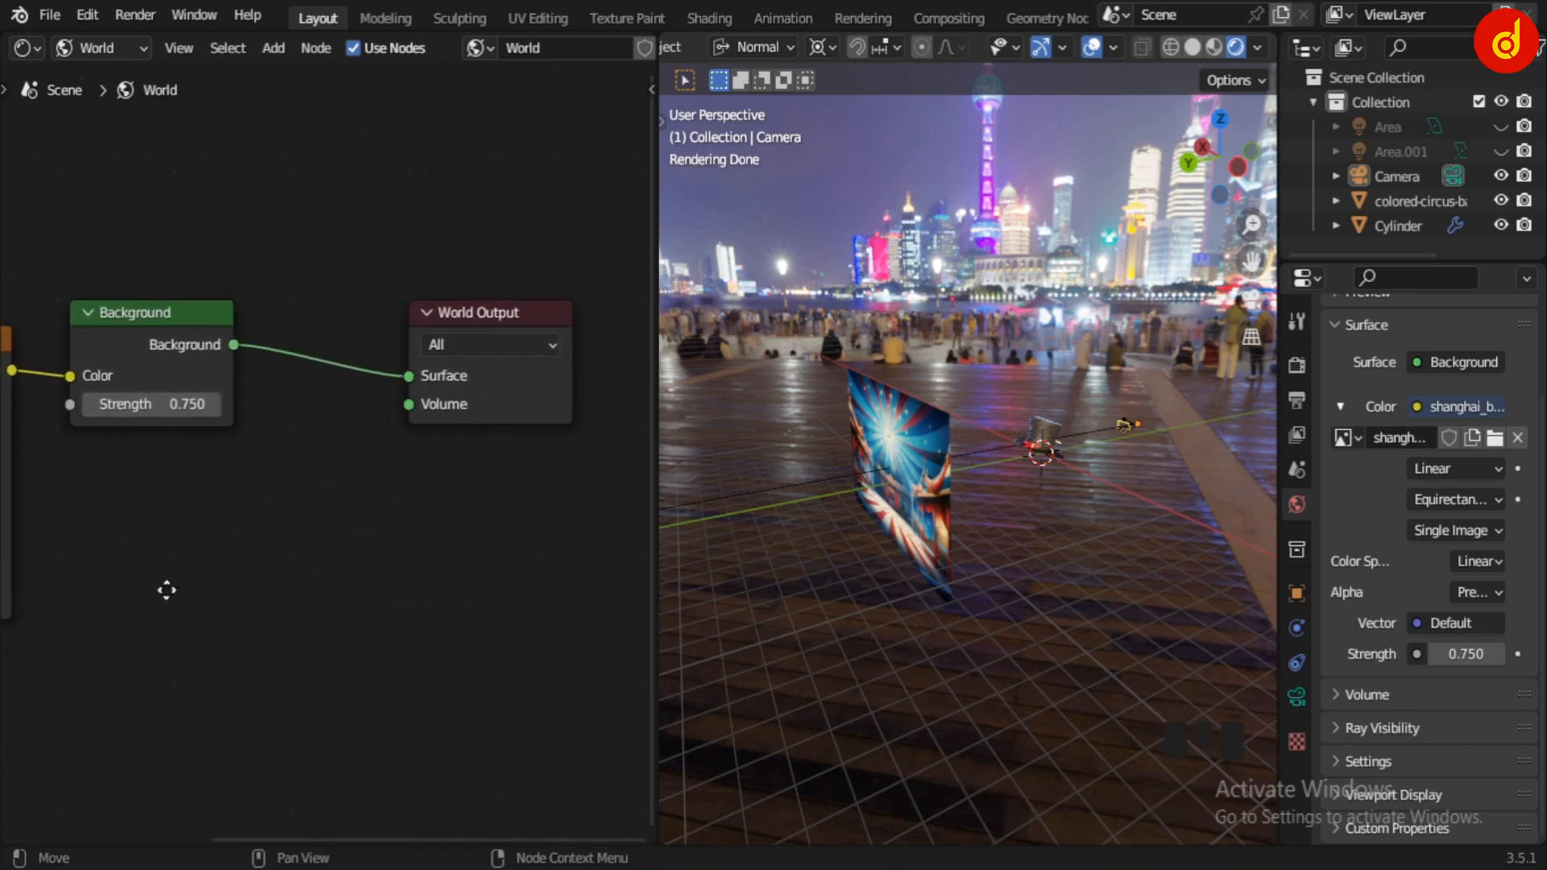
middle_click_drag(167, 590, 314, 524)
scroll(216, 575, "down", 7)
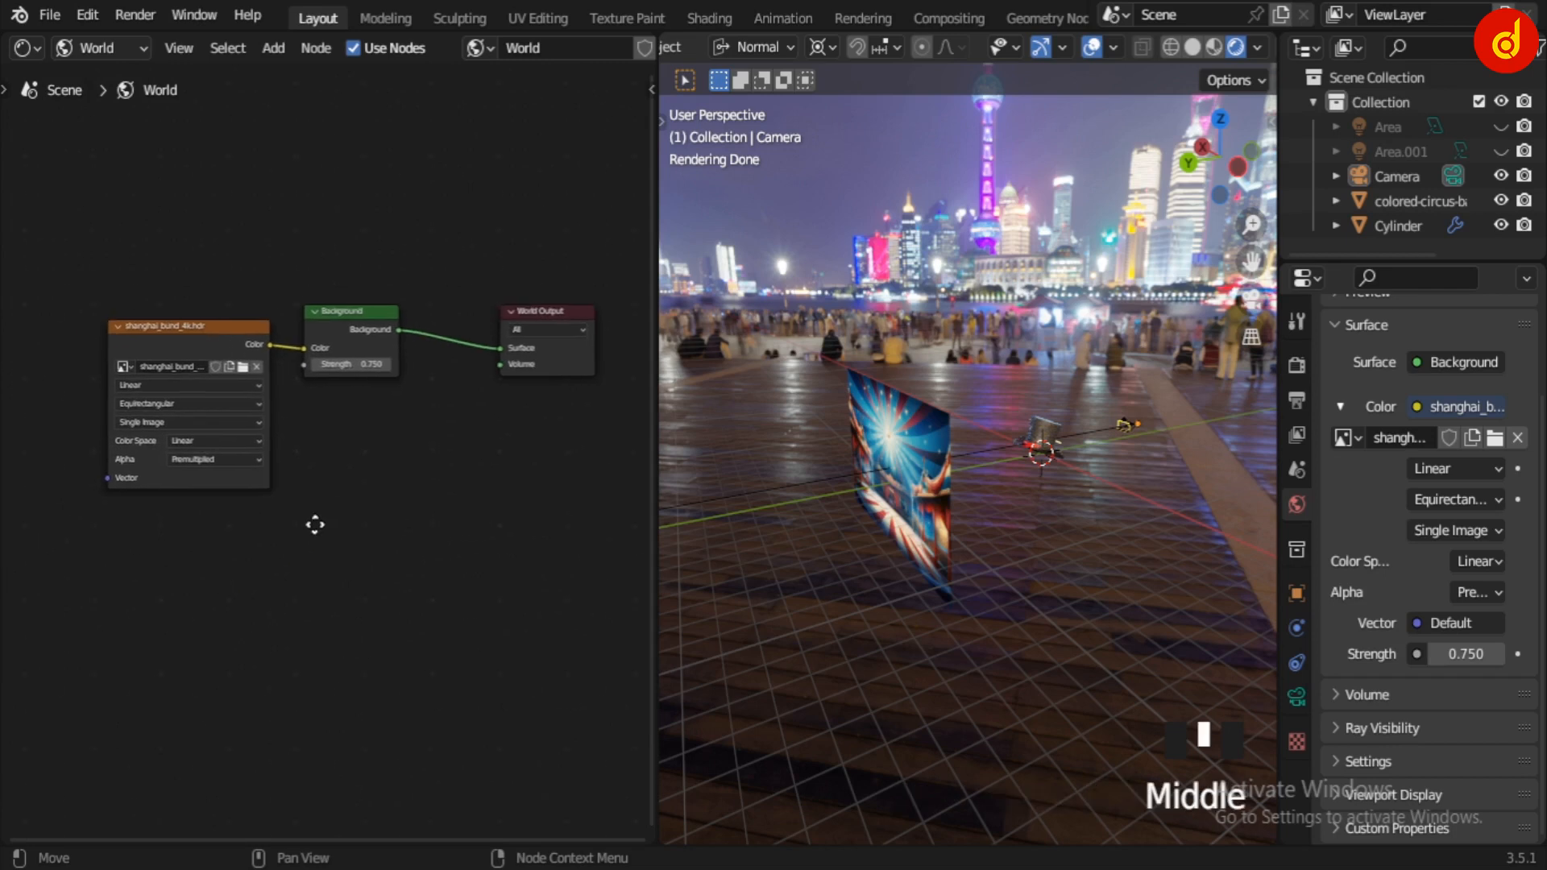
left_click(438, 518)
middle_click_drag(1089, 538, 920, 495)
scroll(406, 531, "up", 2)
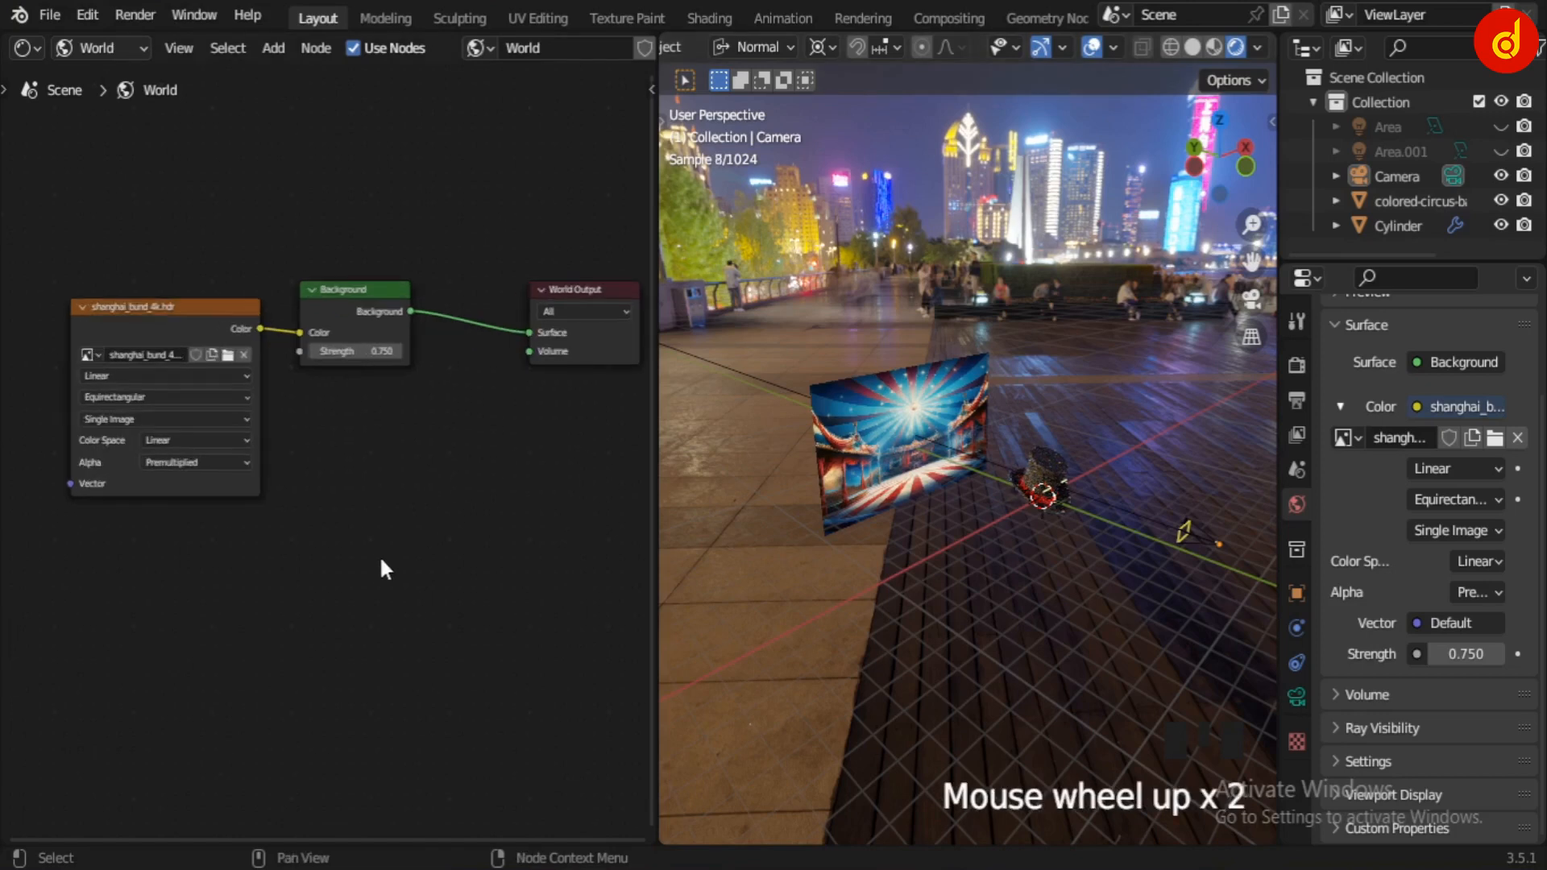
- Compare solid and rendered shading, return the viewport to solid shading and show the camera's view
left_click(1192, 49)
scroll(1027, 411, "down", 3)
scroll(912, 462, "up", 6)
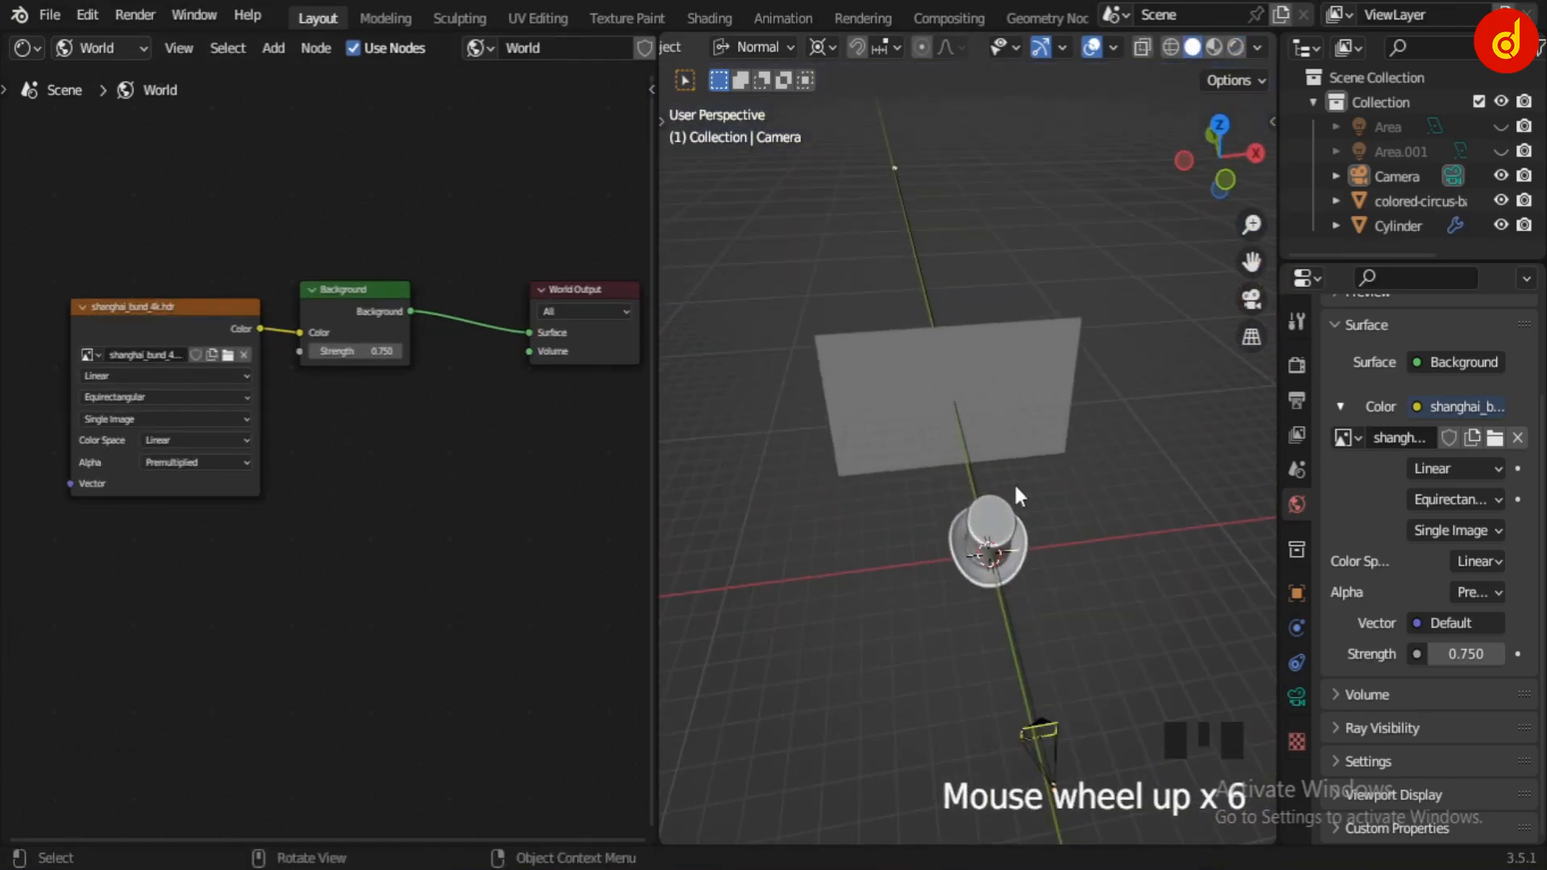
left_click(1234, 48)
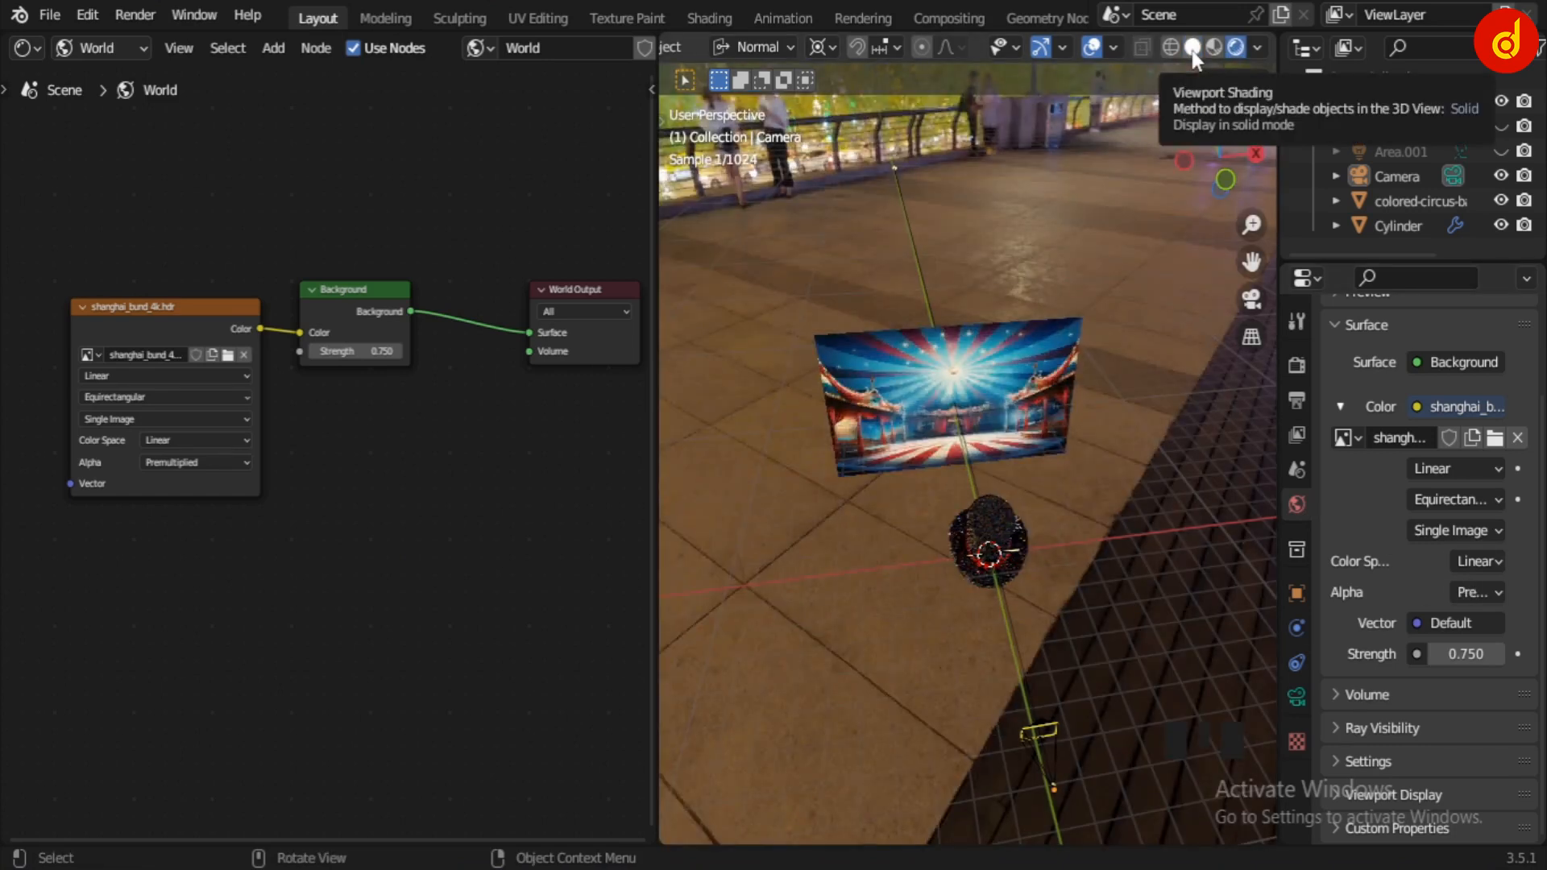
left_click(1192, 50)
key("KP_0")
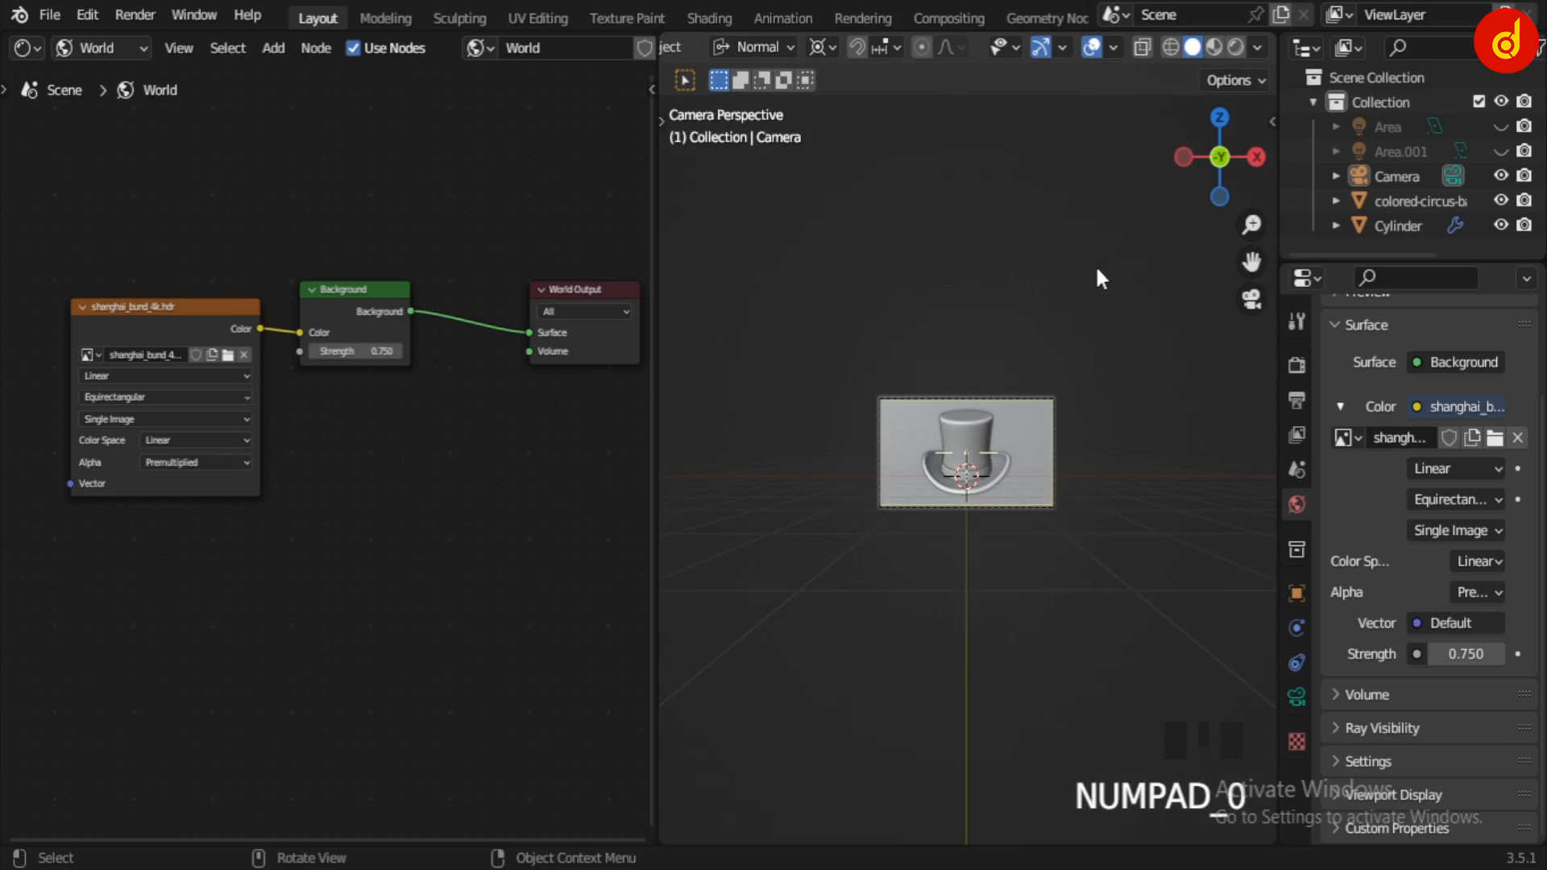
scroll(1096, 271, "up", 6)
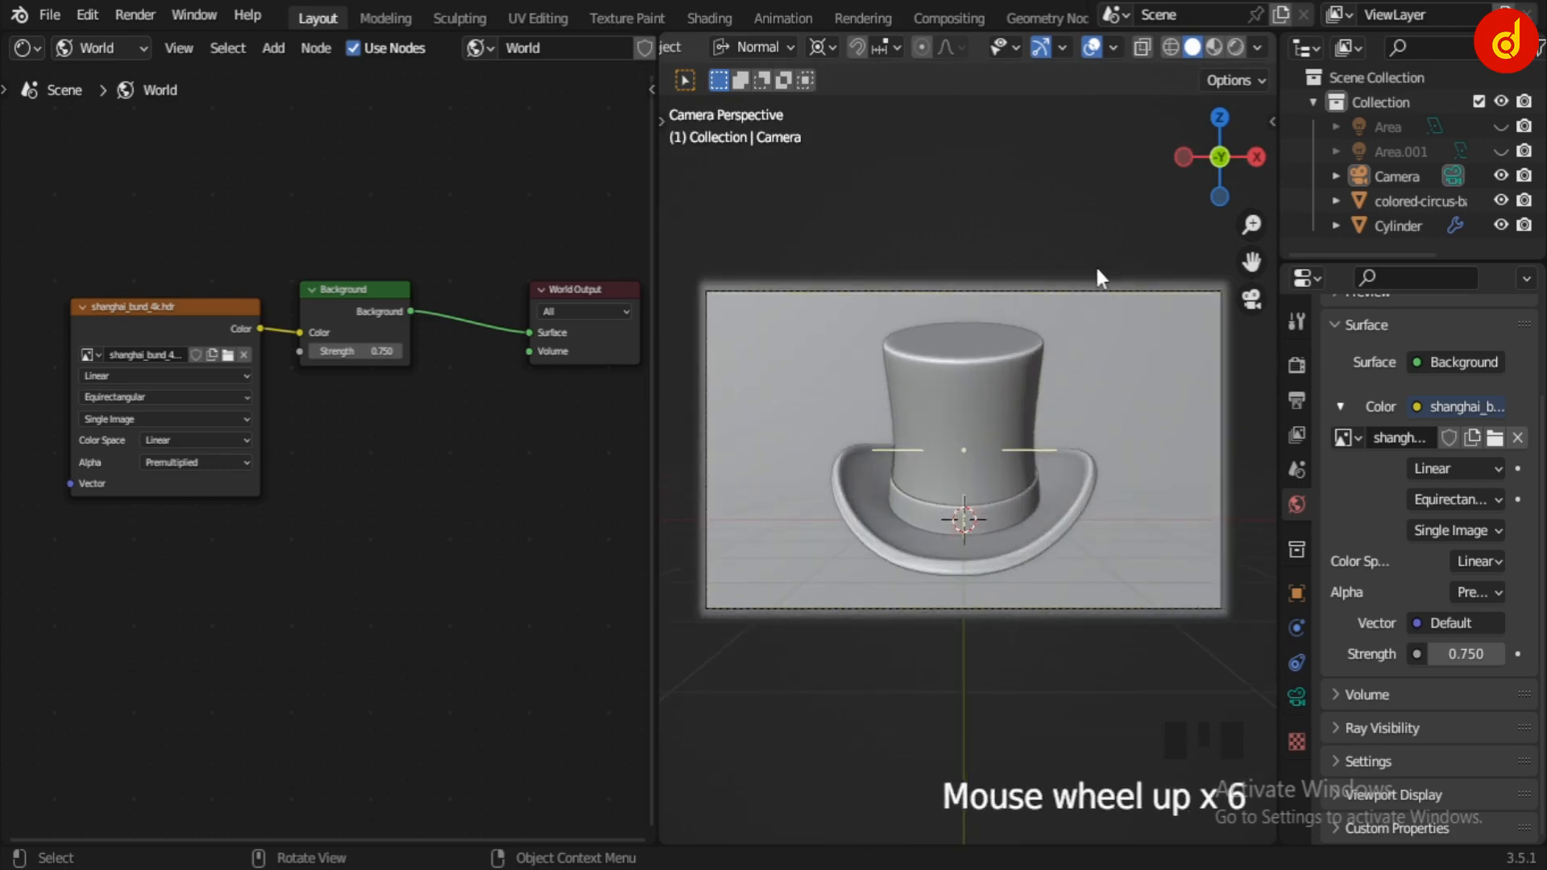
- Review the render settings down to Color Management and preview the camera view in rendered shading
left_click(1296, 365)
scroll(1492, 385, "up", 6)
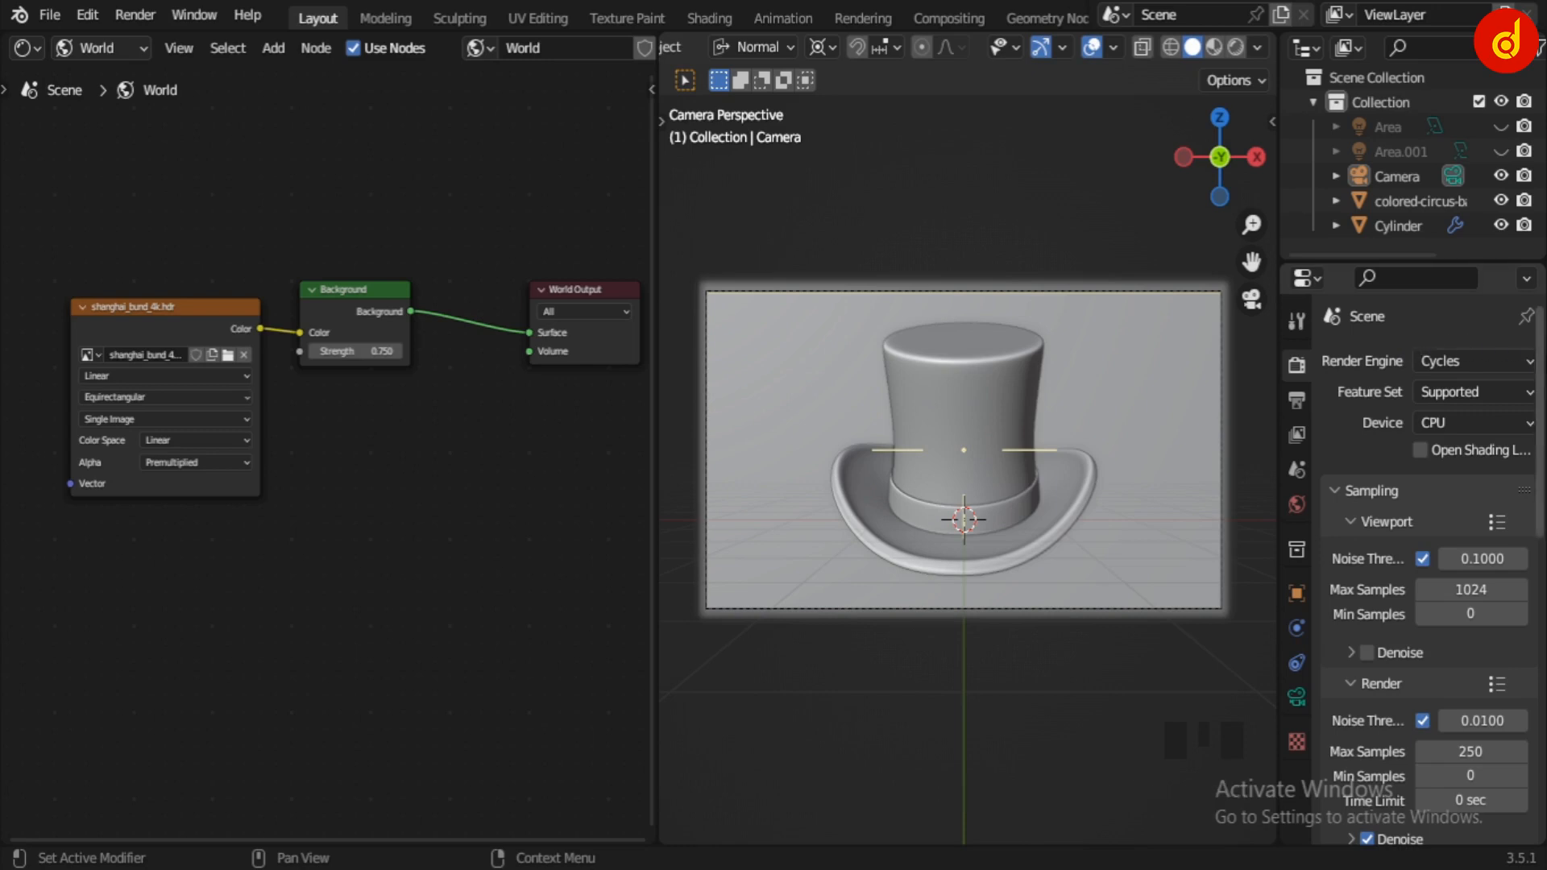
left_click_drag(1540, 383, 1540, 657)
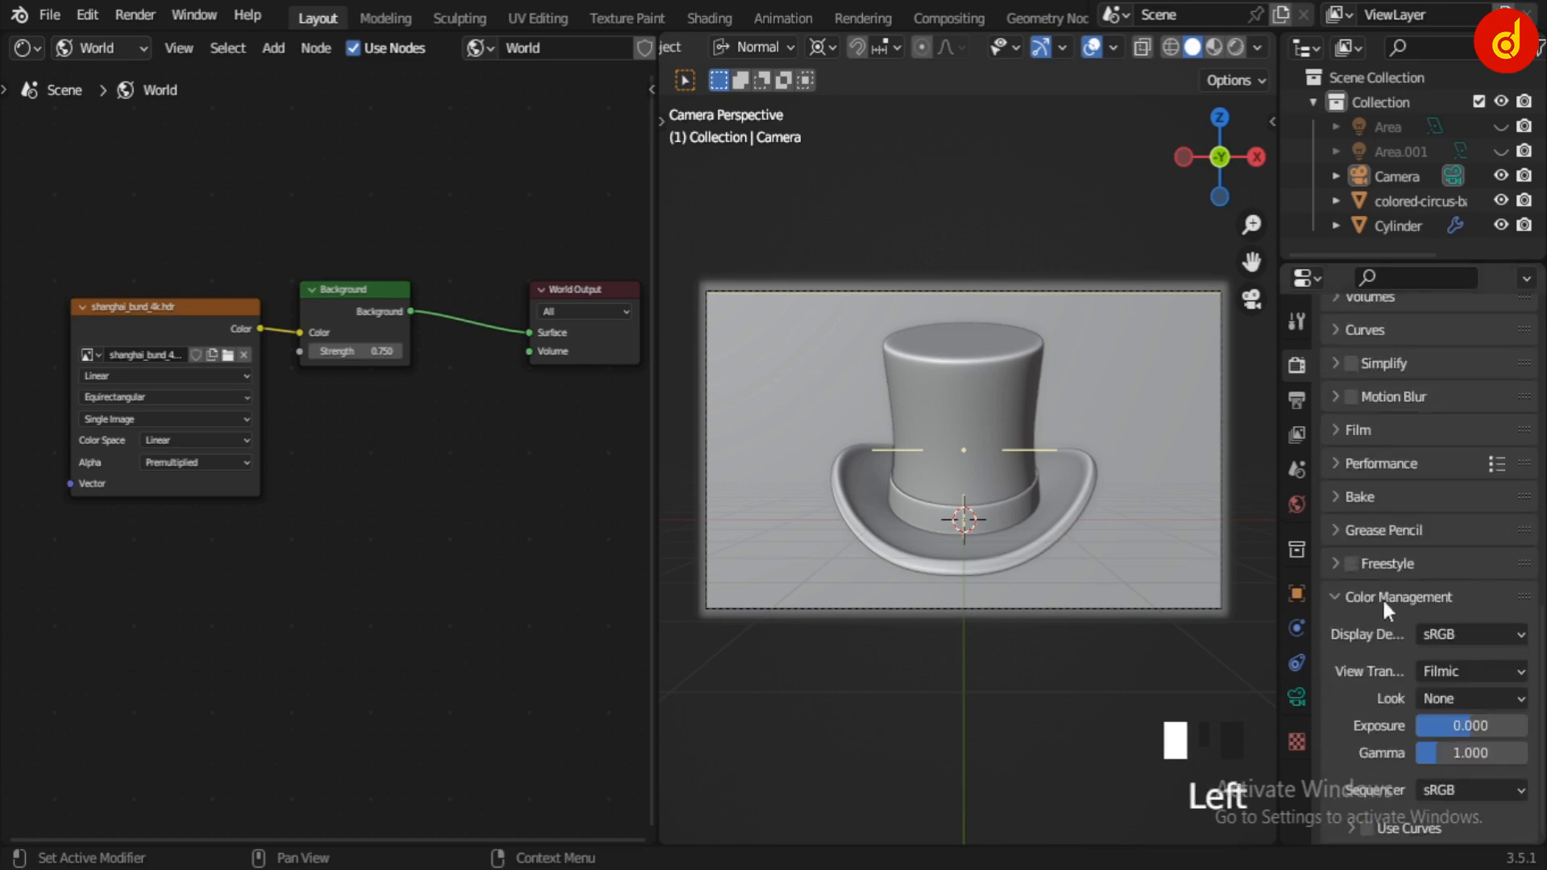
left_click(1234, 47)
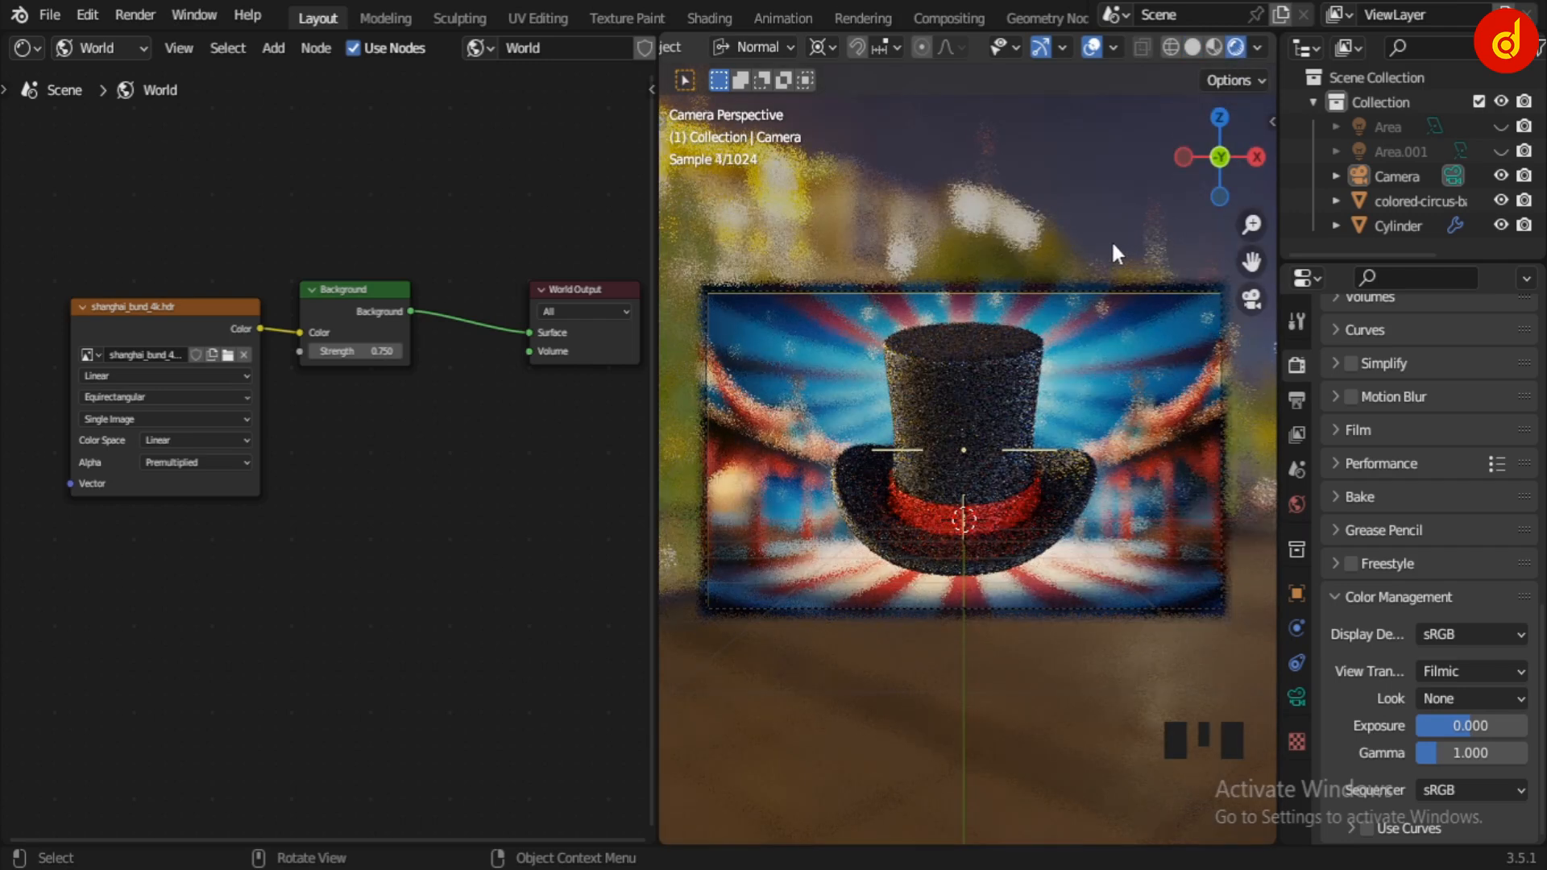
scroll(1112, 245, "down", 6)
scroll(1113, 246, "up", 6)
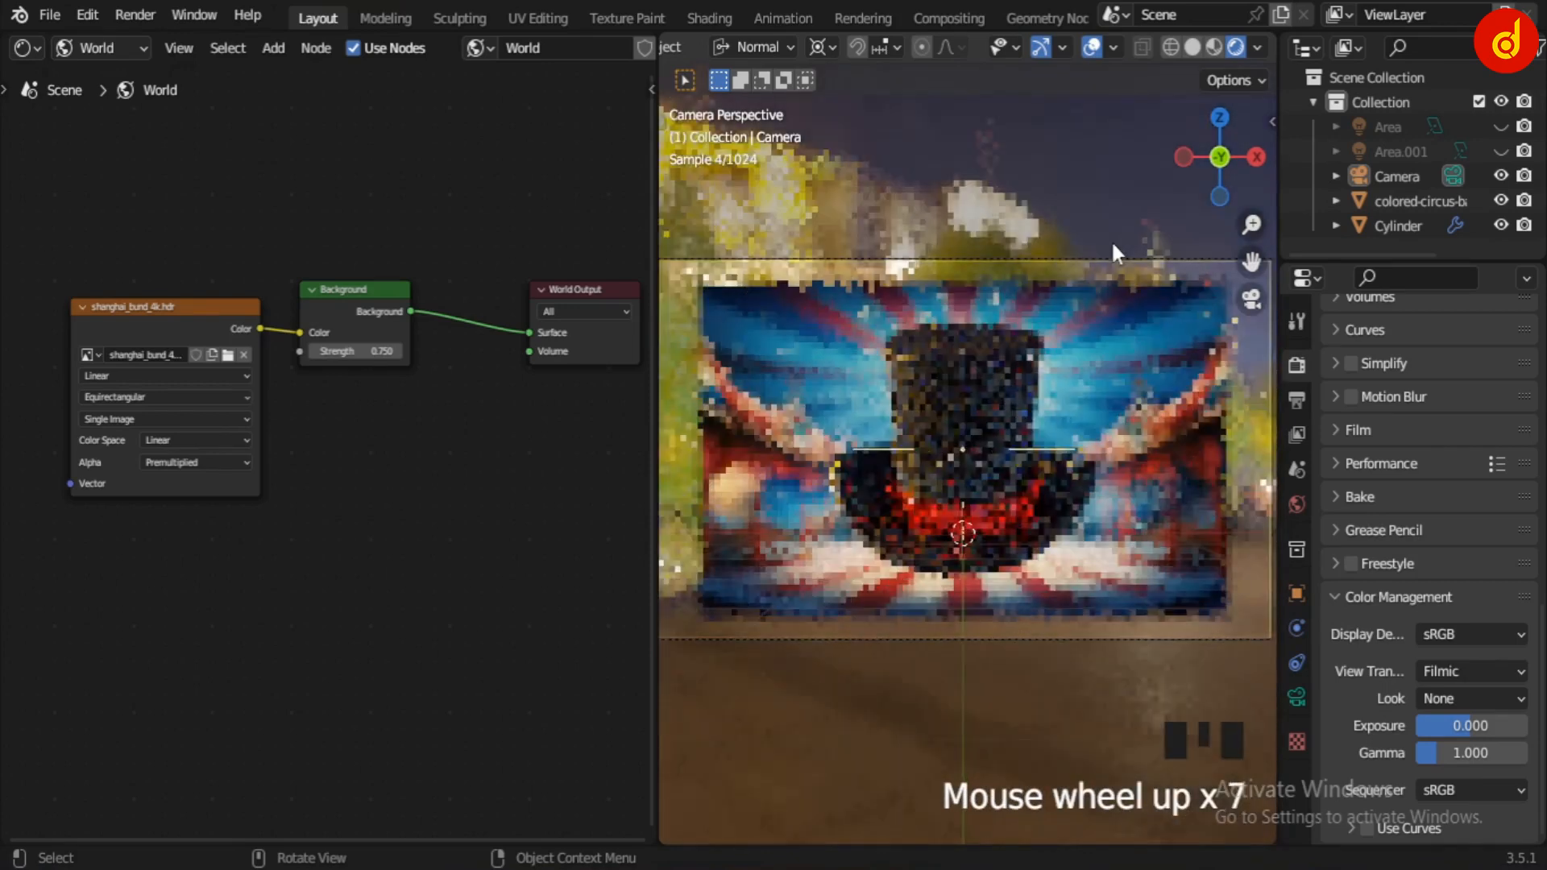
scroll(1119, 248, "down", 1)
- Review the camera's lens, viewport display and depth of field settings
left_click(1293, 697)
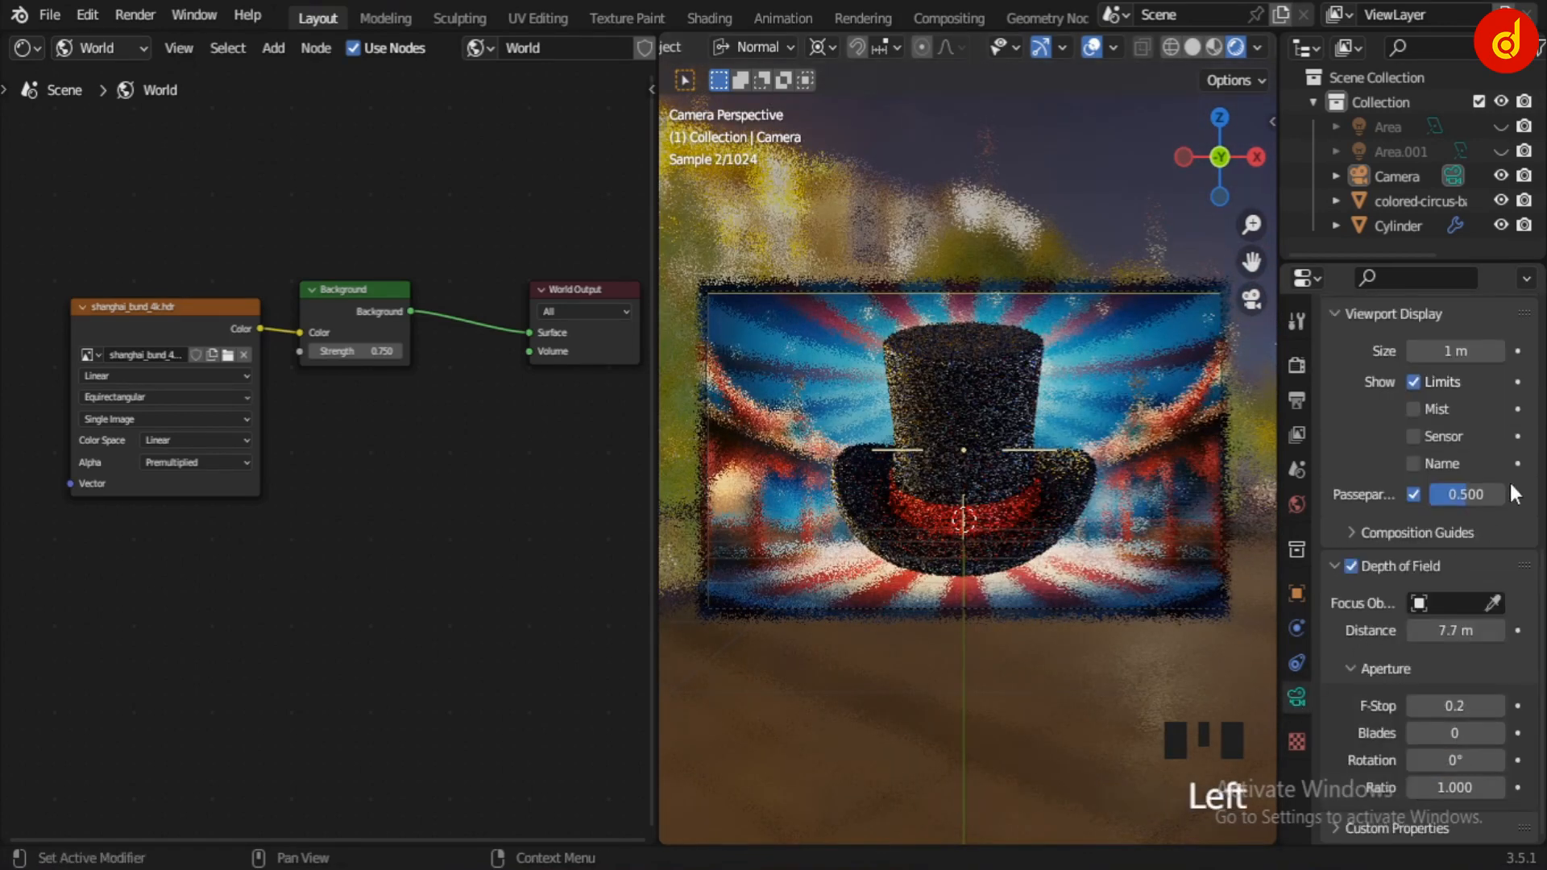
left_click(1294, 698)
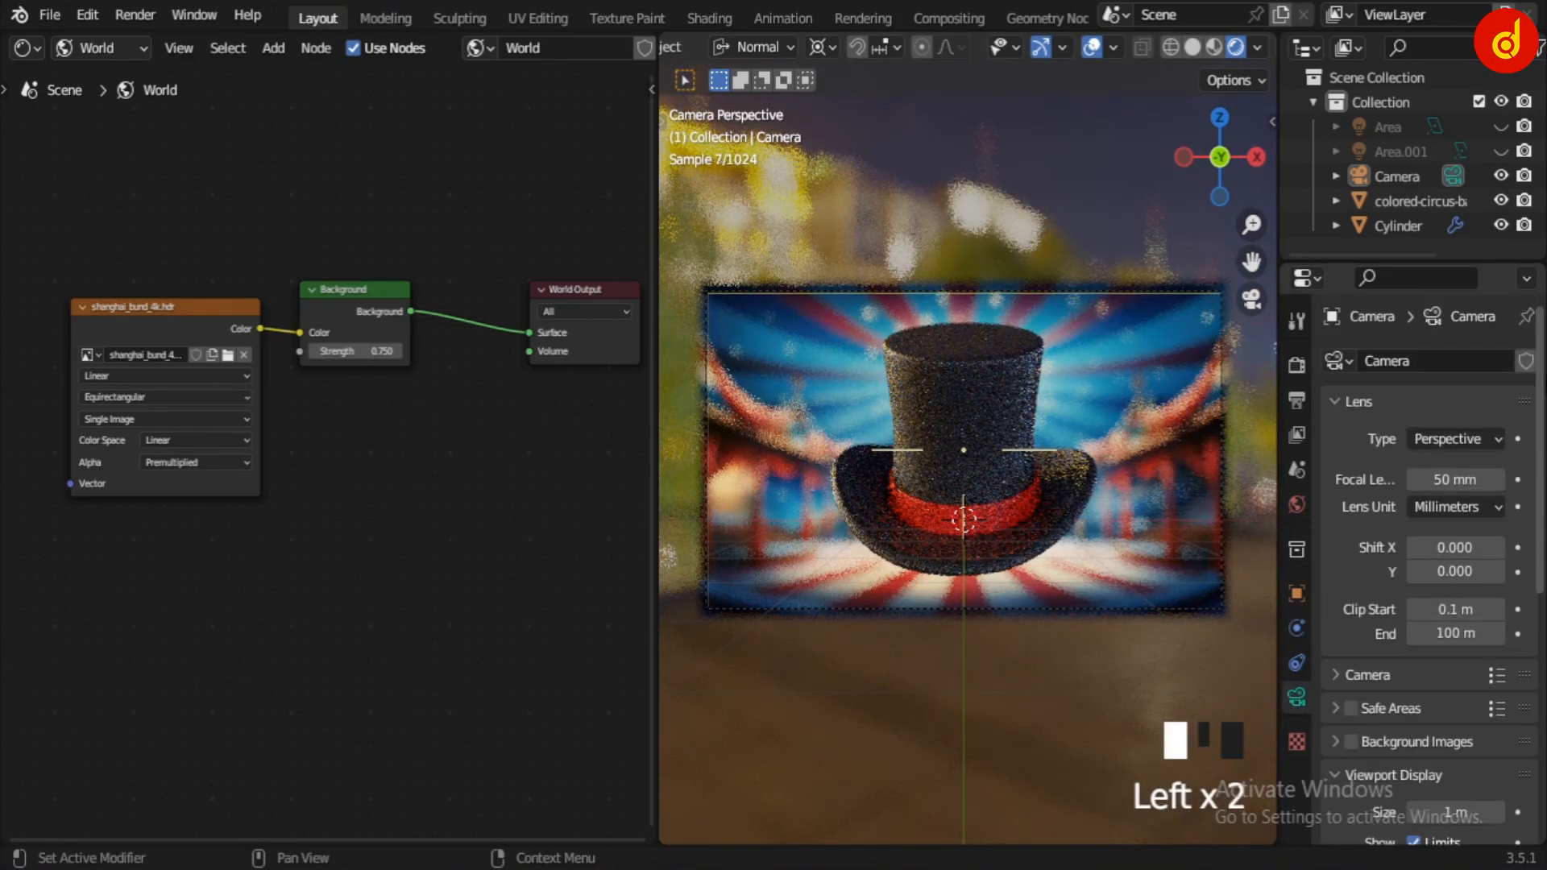
left_click_drag(1539, 387, 1541, 629)
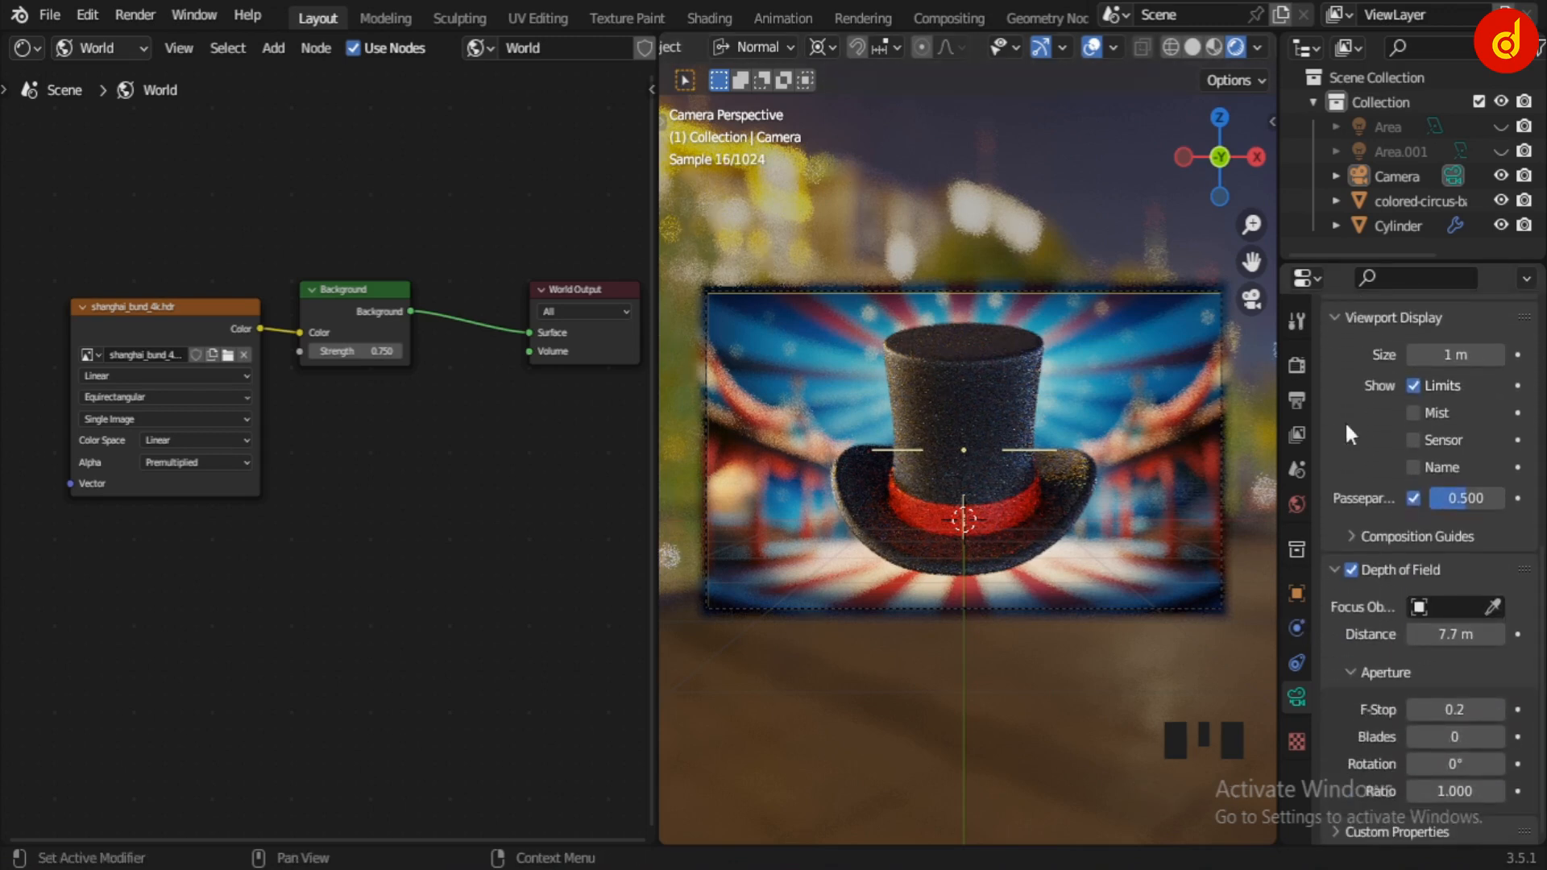
- Set the world Background node's strength to 0
left_click(1295, 506)
scroll(326, 328, "up", 3)
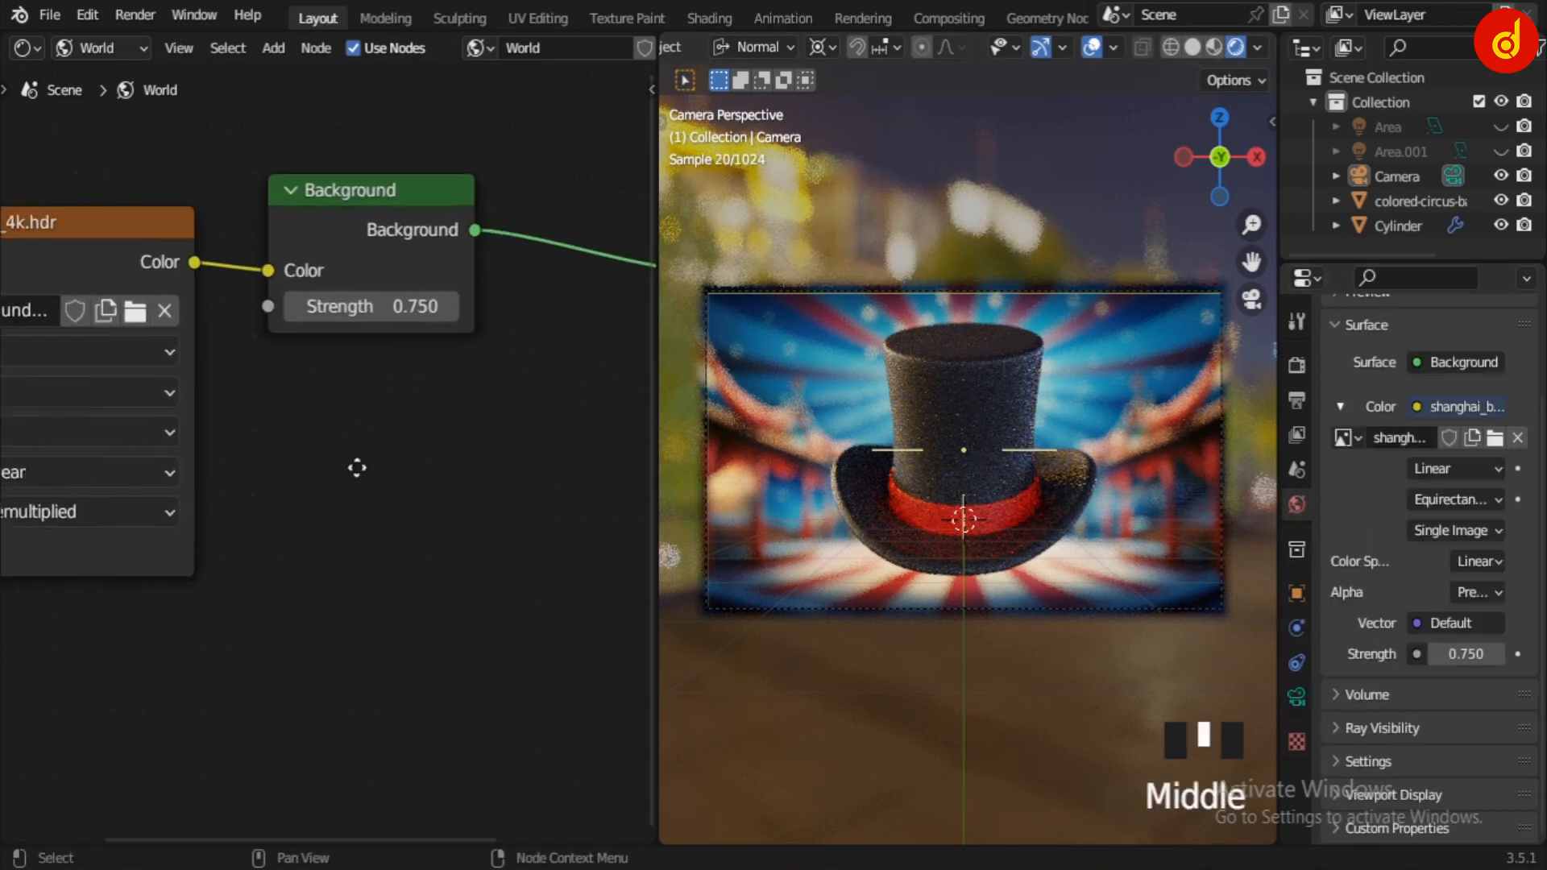
left_click(395, 448)
type("0")
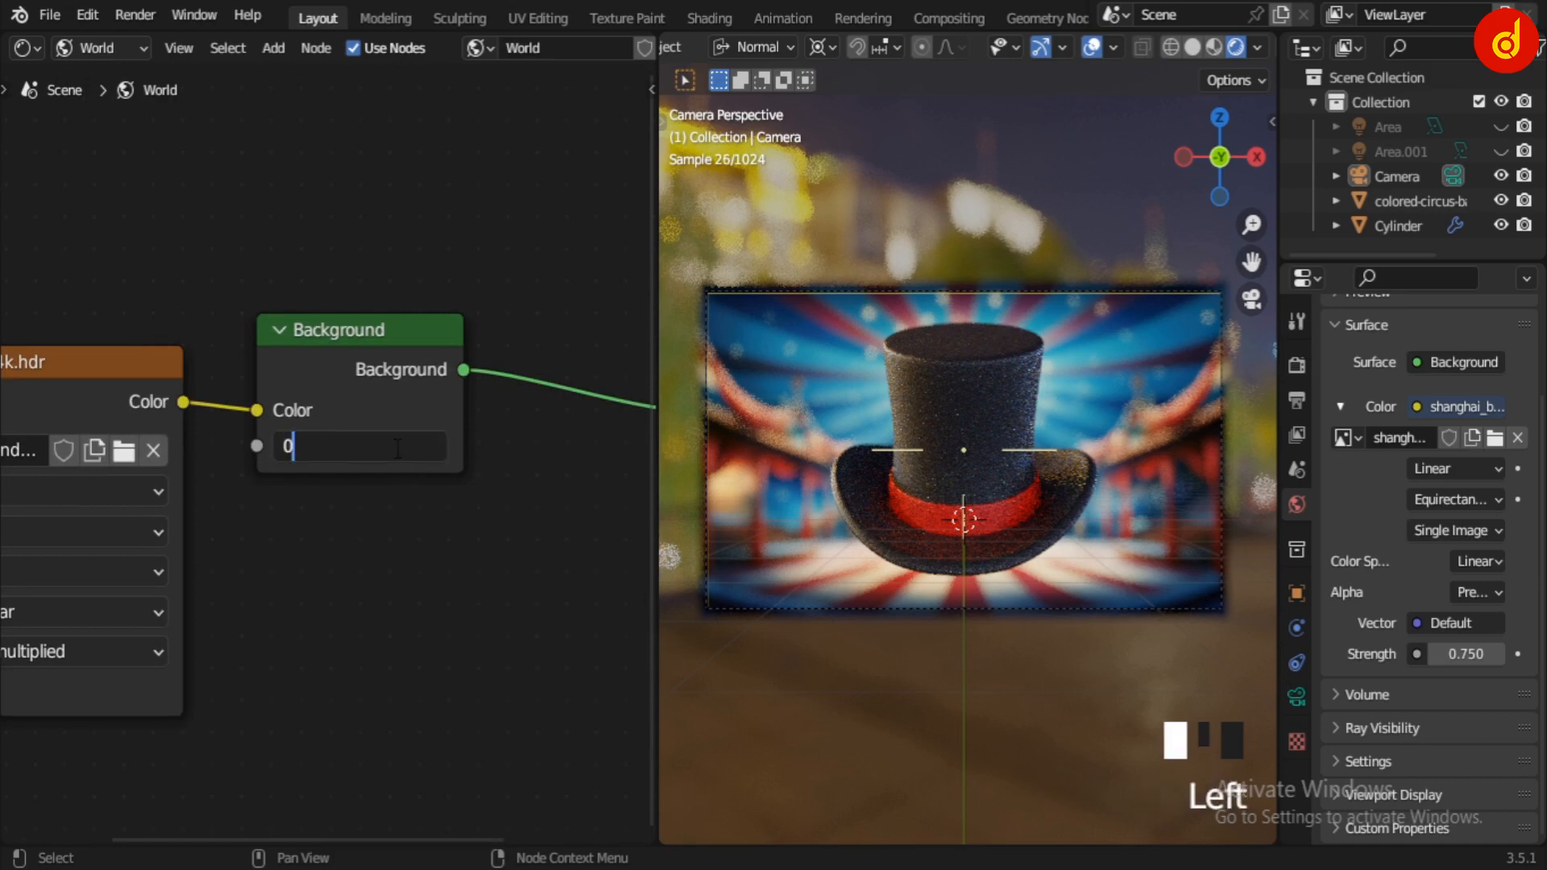
key("Return")
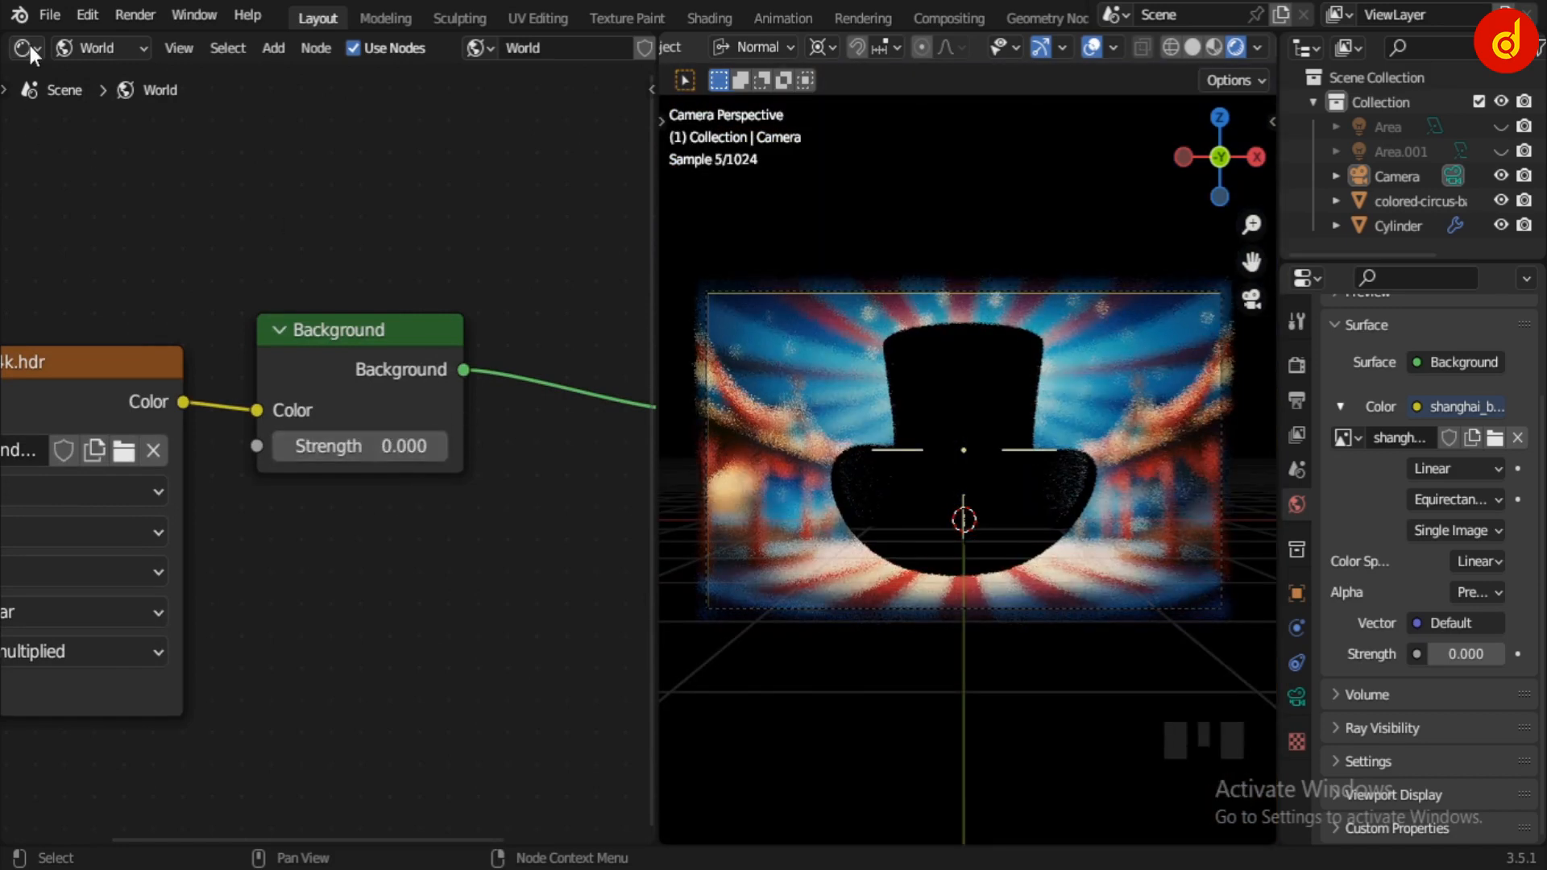
- Change the Shader Editor back into a 3D Viewport and unhide the Area light in the viewports
left_click(31, 50)
left_click(101, 121)
scroll(403, 387, "down", 4)
middle_click_drag(407, 403, 657, 331)
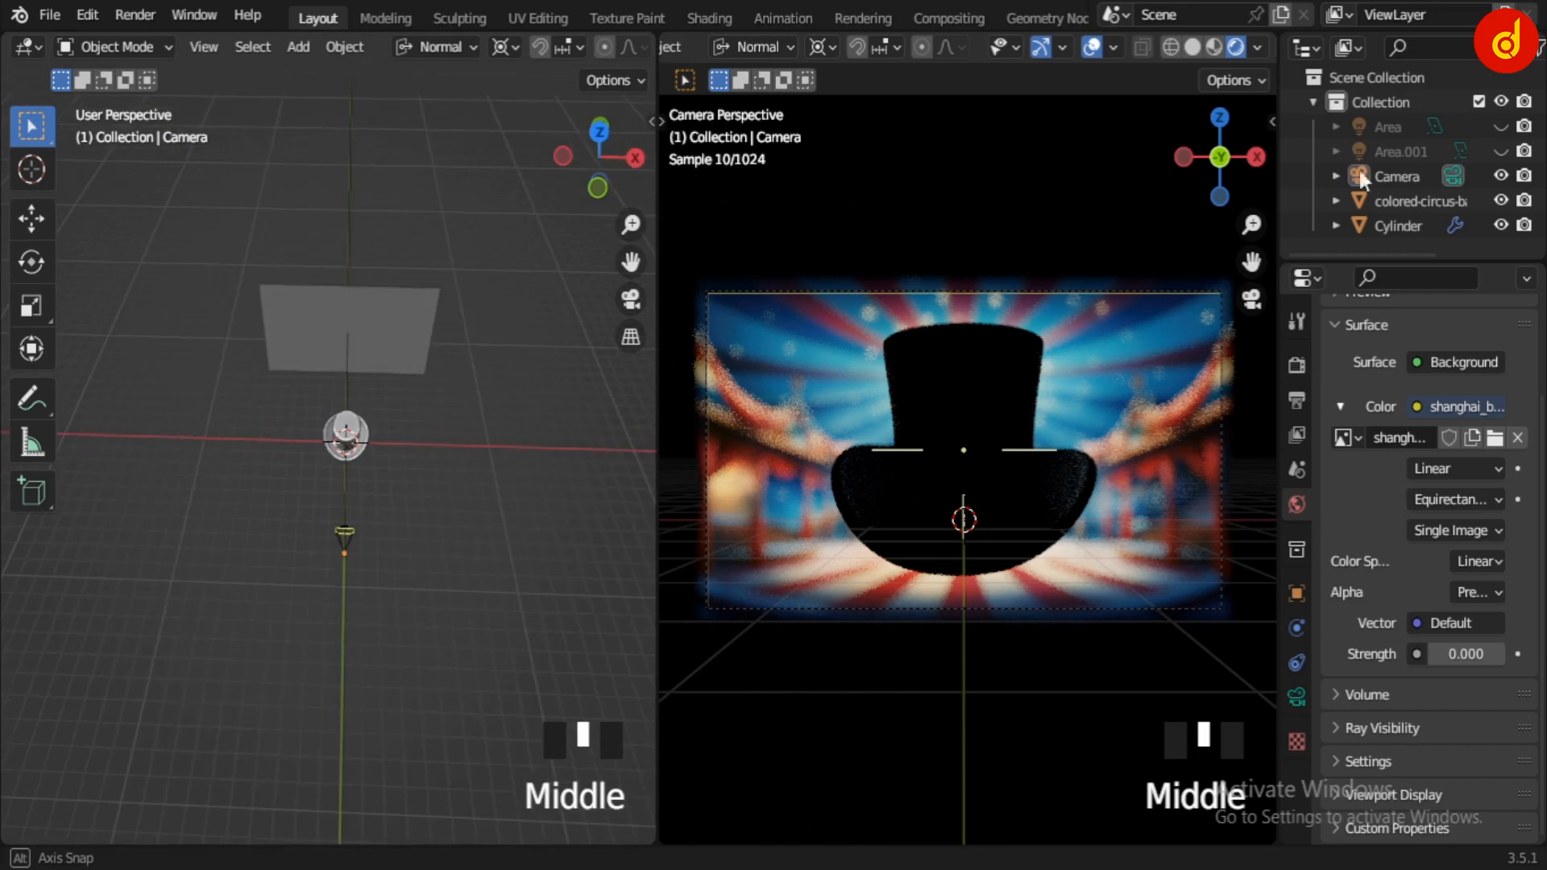
left_click(1500, 126)
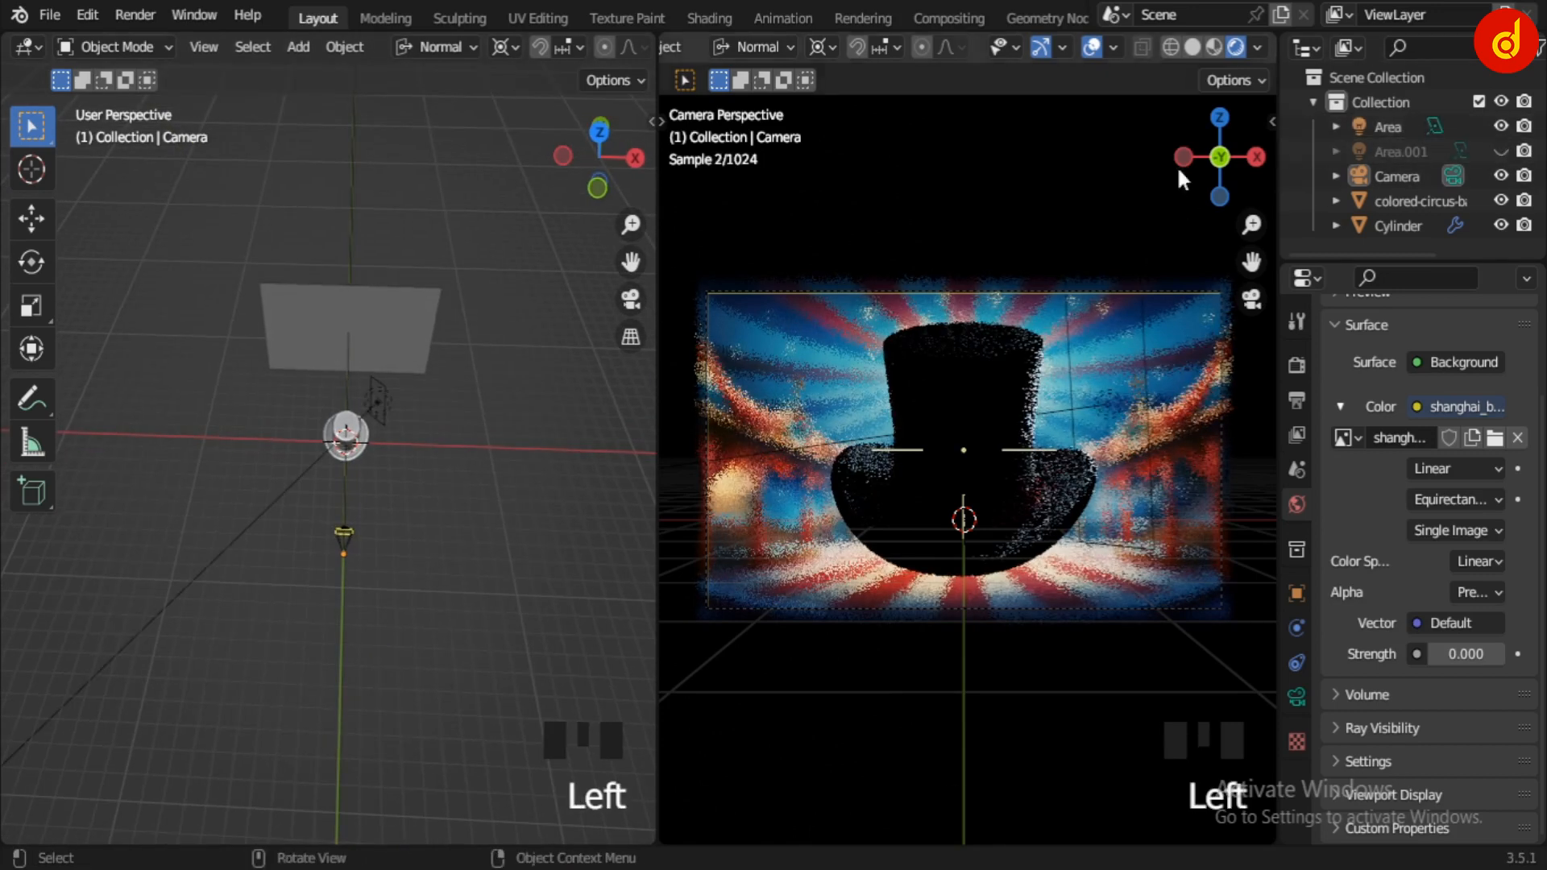
- Hide the overlays and gizmos in the rendered viewport, then select the Area light and review its light settings and placement
left_click(1091, 47)
left_click(1040, 47)
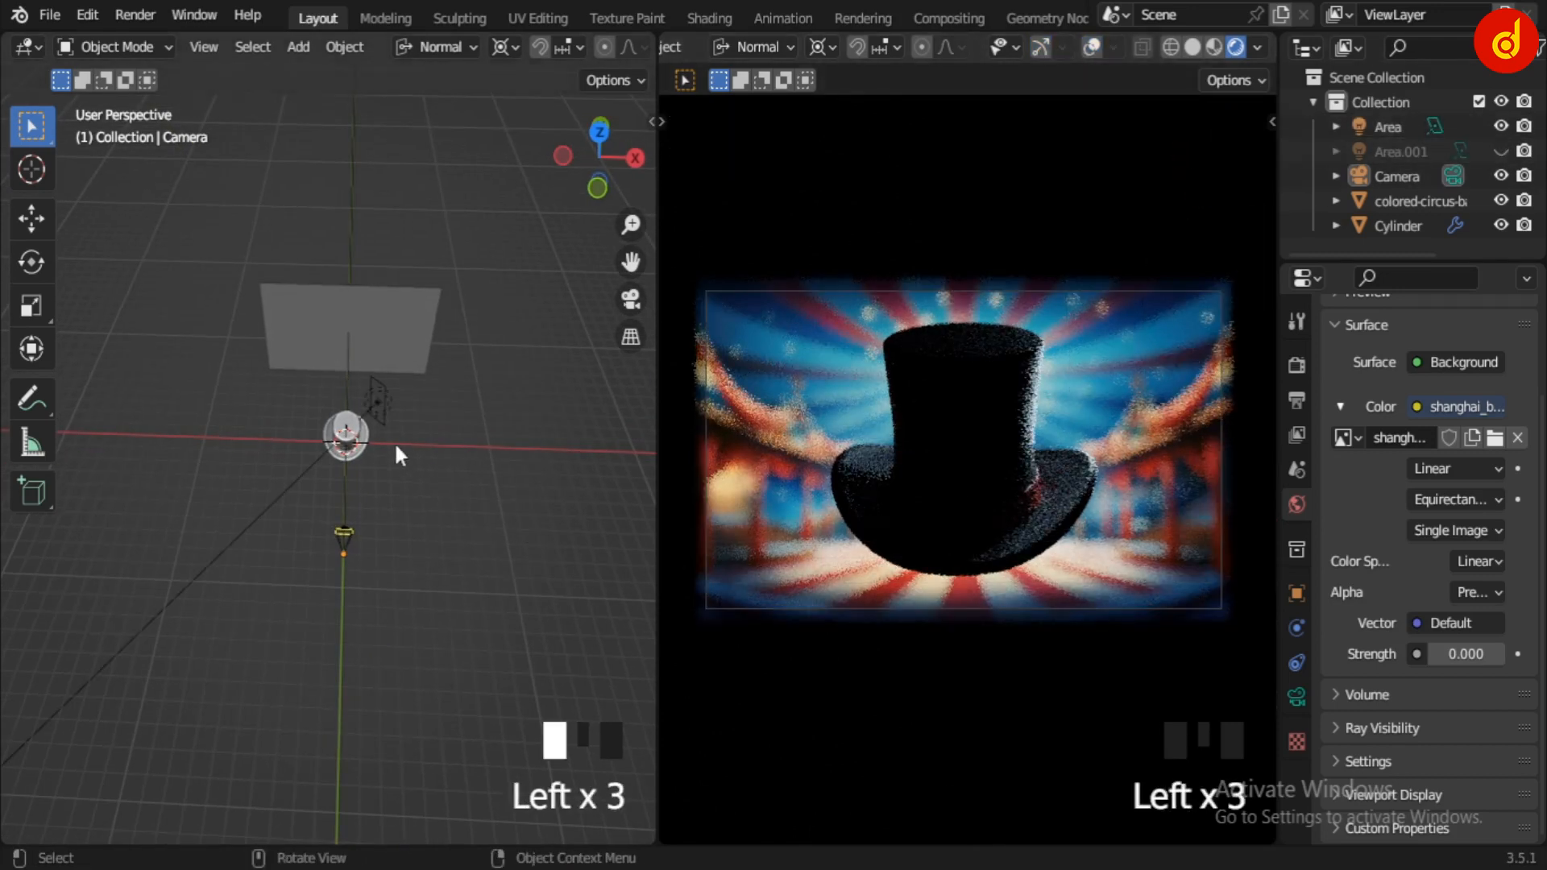
scroll(396, 446, "up", 5)
left_click(456, 329)
middle_click_drag(456, 329, 372, 461)
left_click(1296, 697)
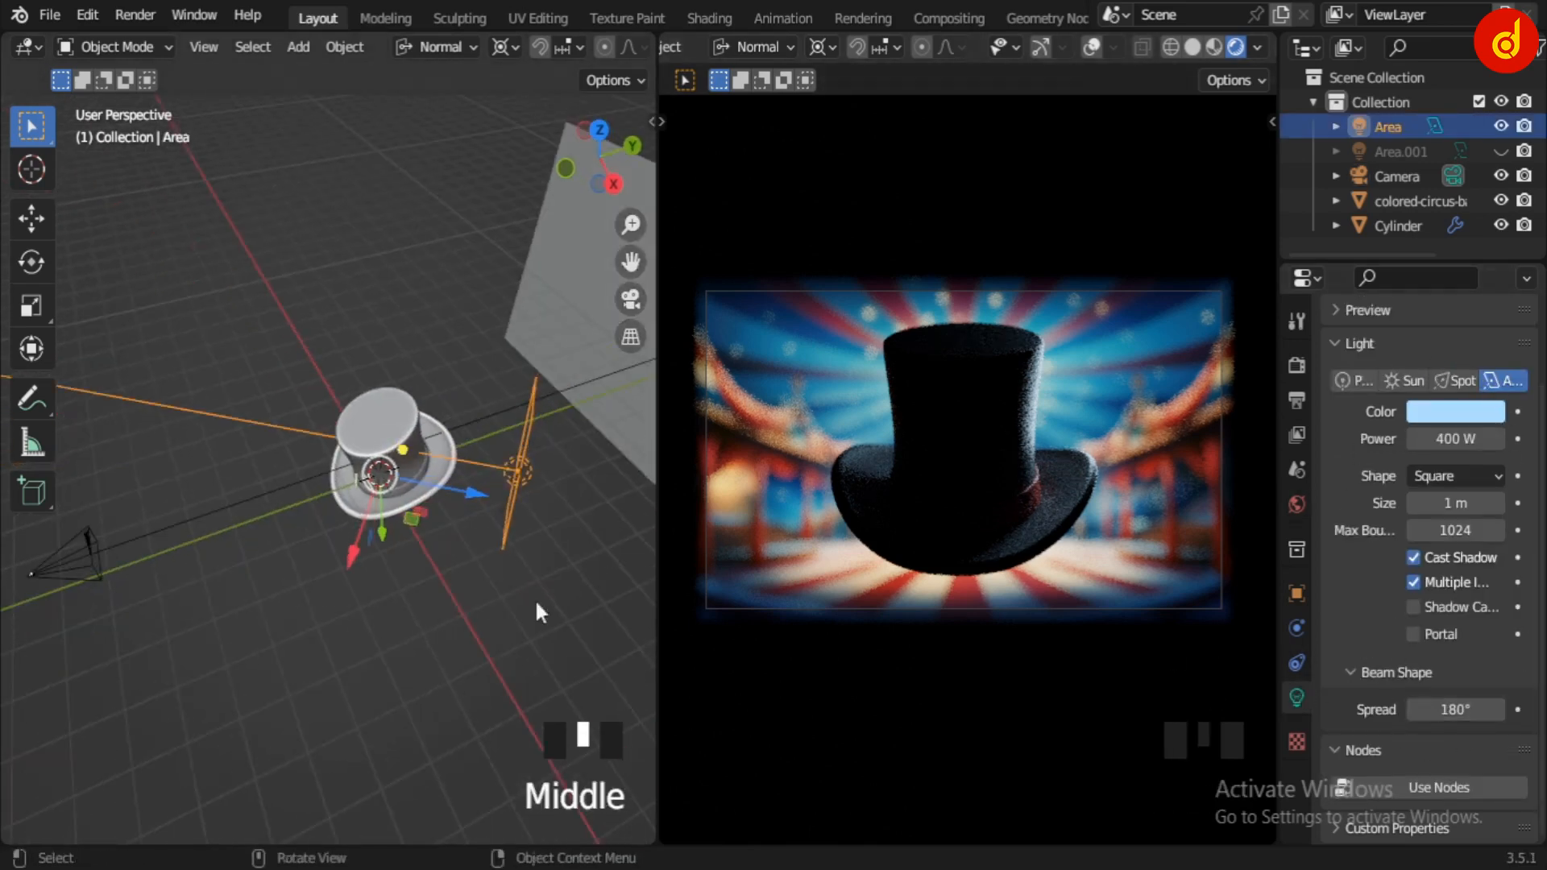
middle_click_drag(538, 613, 526, 542)
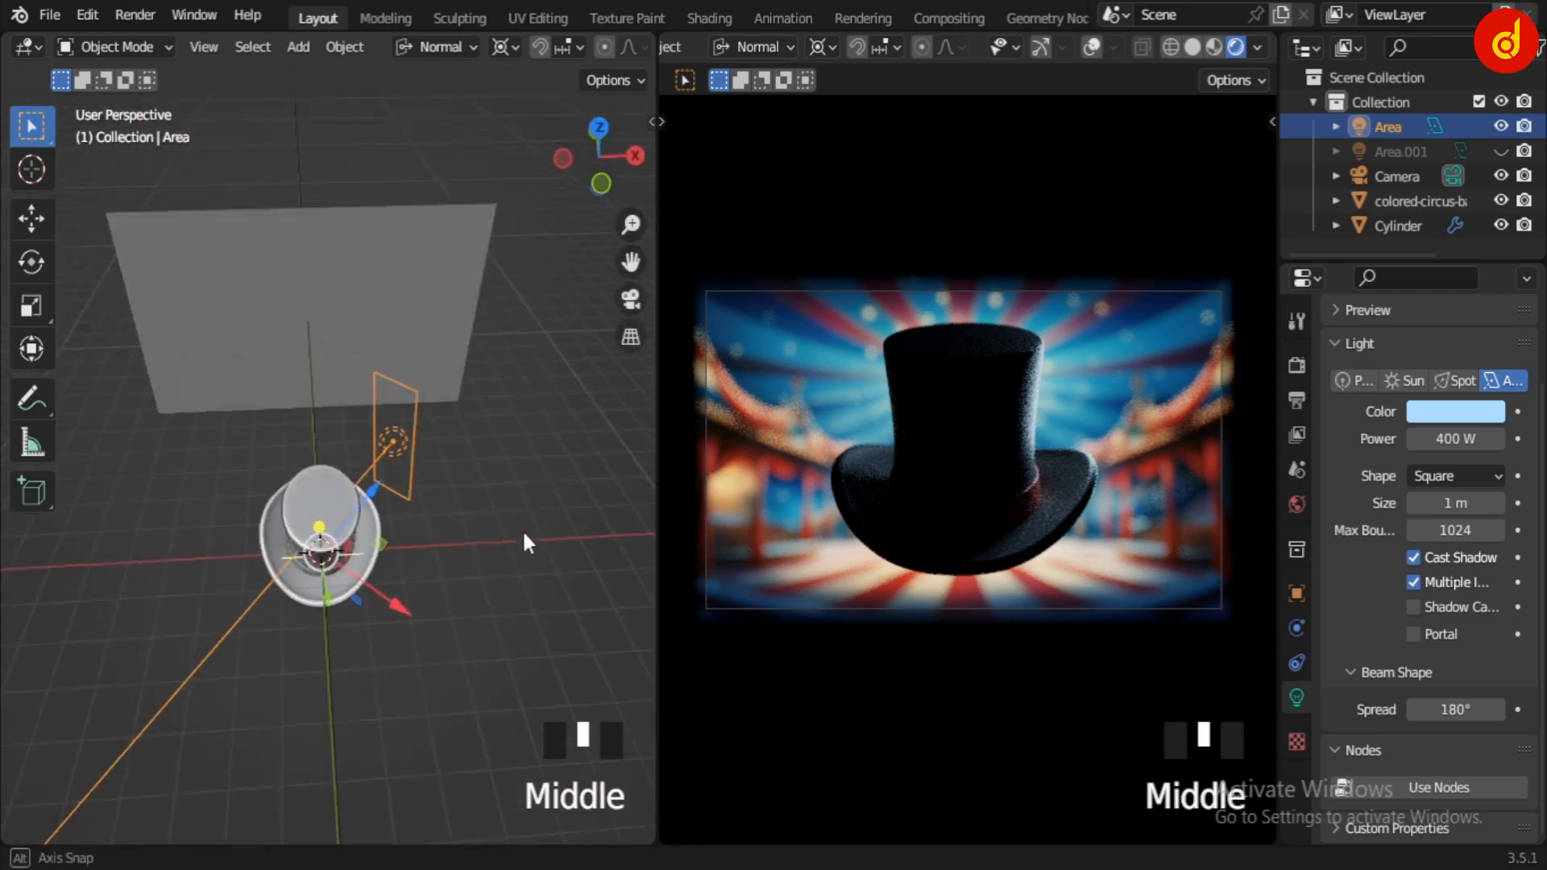
- Unhide the Area.001 light in the viewports, select it and view its placement behind the hat
left_click(504, 520)
left_click(1499, 151)
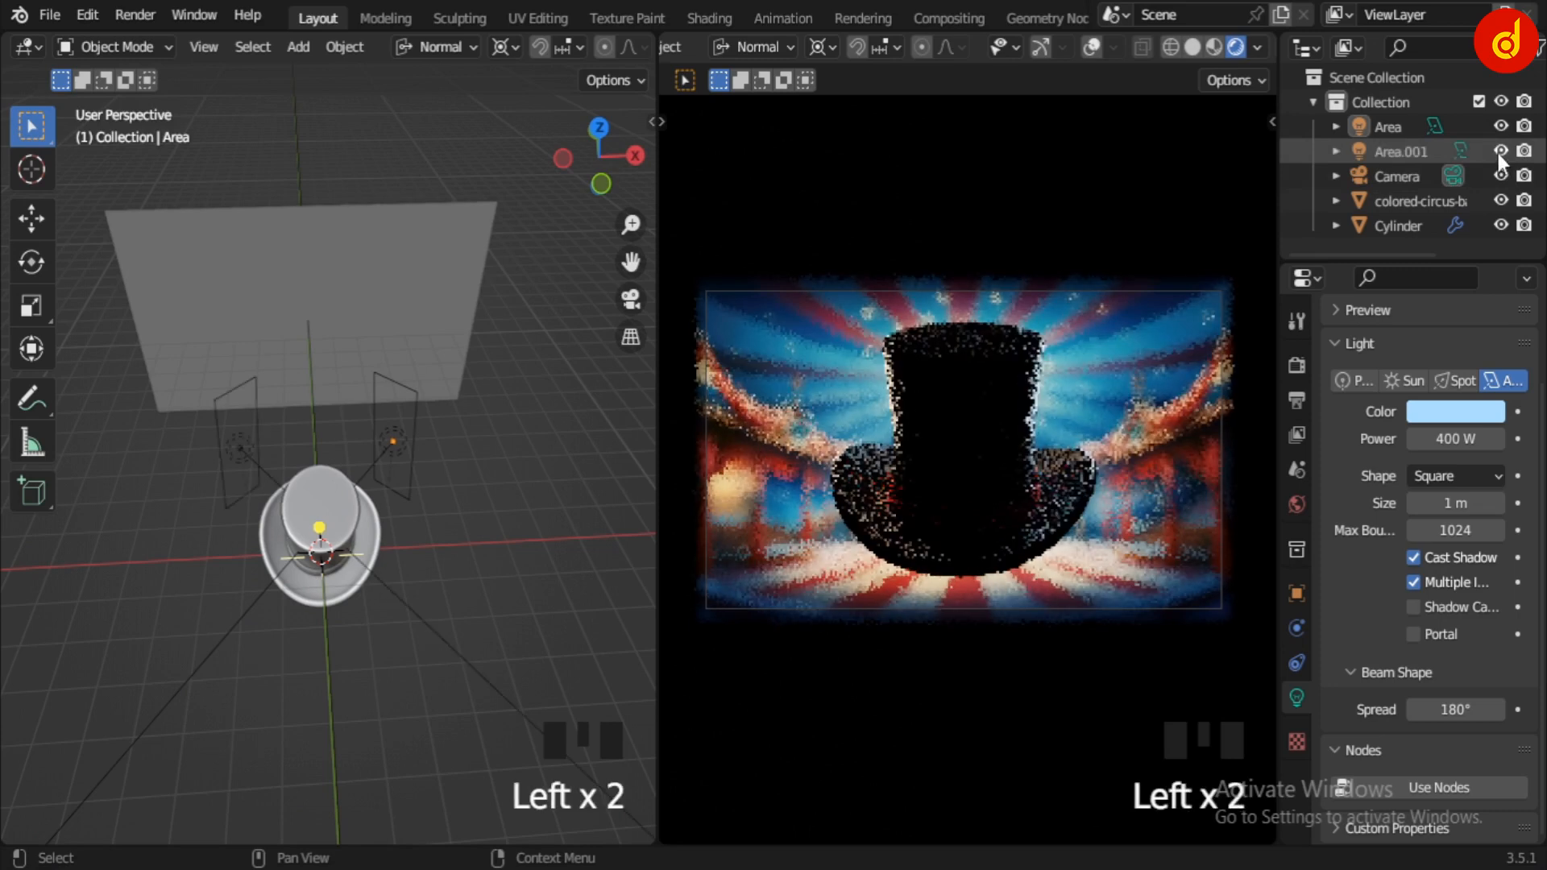
left_click(247, 451)
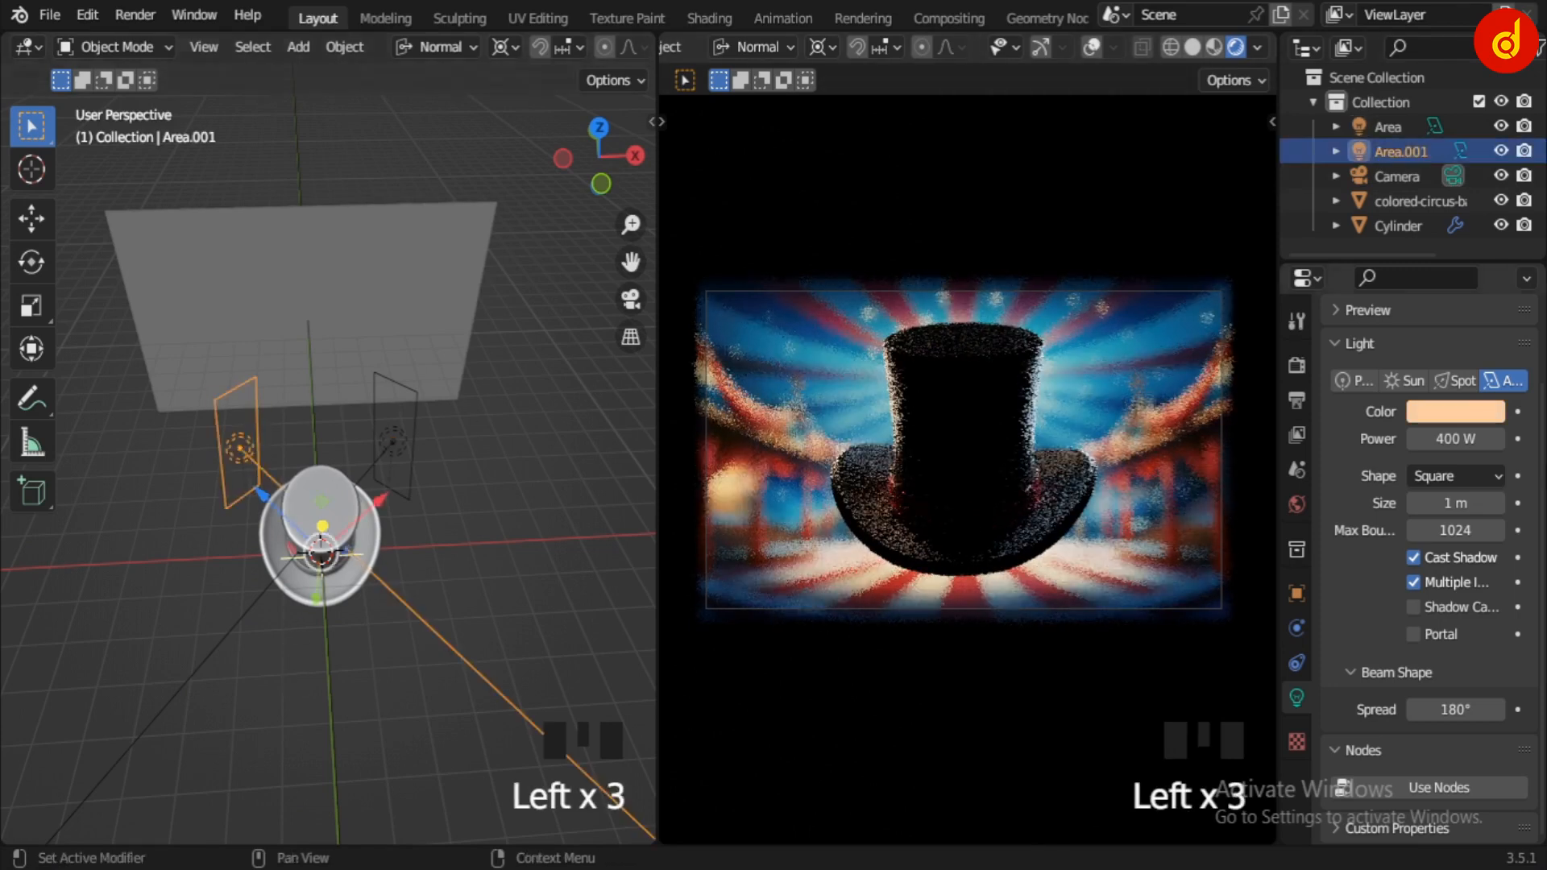
middle_click_drag(408, 602, 207, 654)
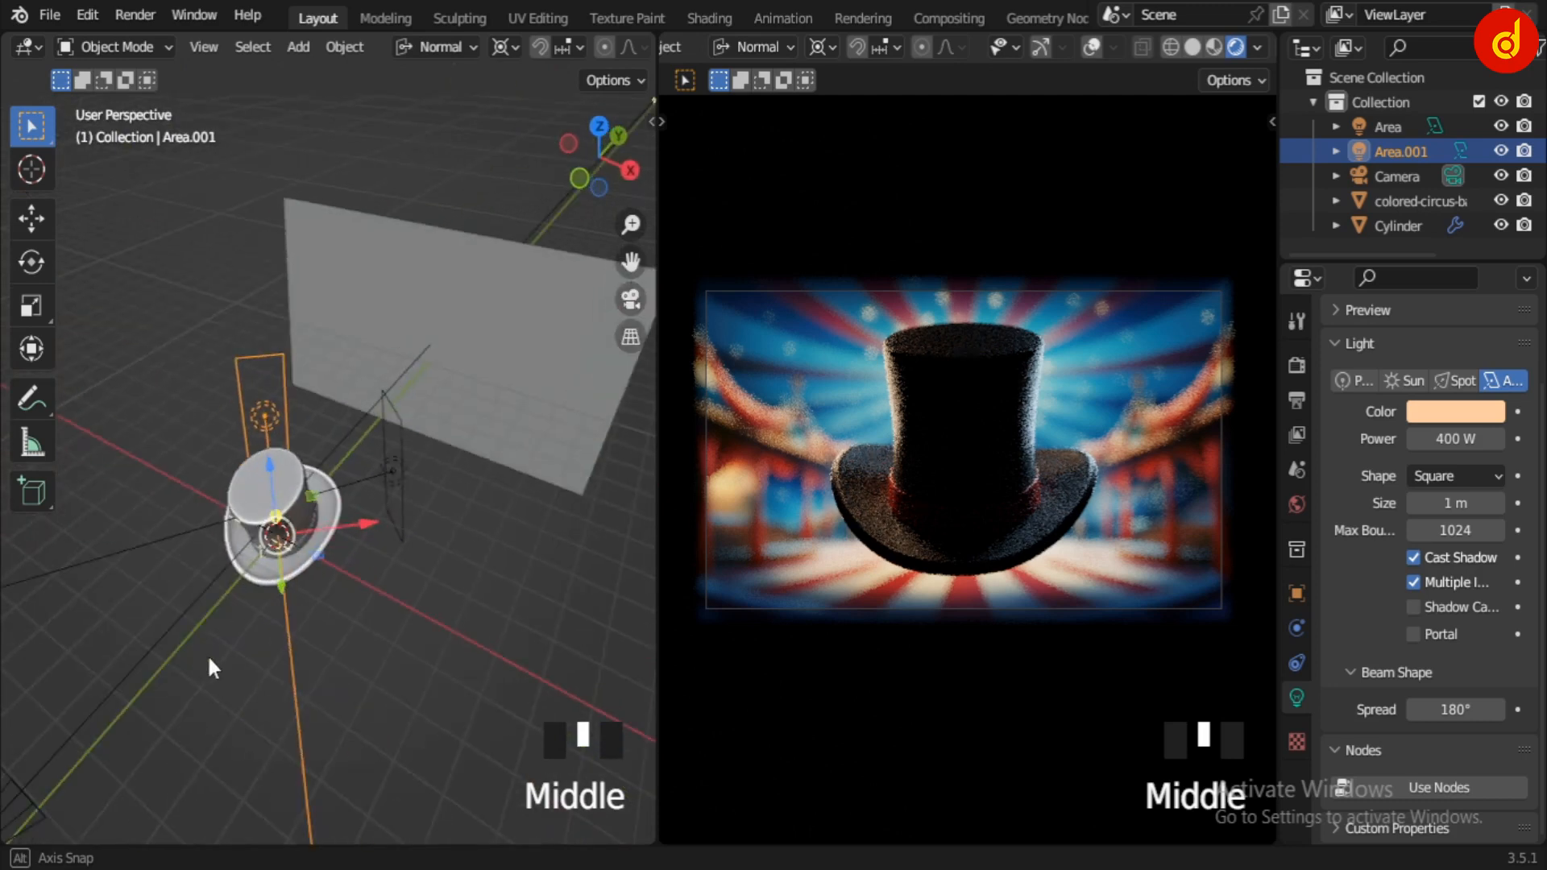
- Hide both area lights and show them again to compare their effect on the rendered hat
left_click(478, 600)
left_click(1500, 127)
left_click(1503, 151)
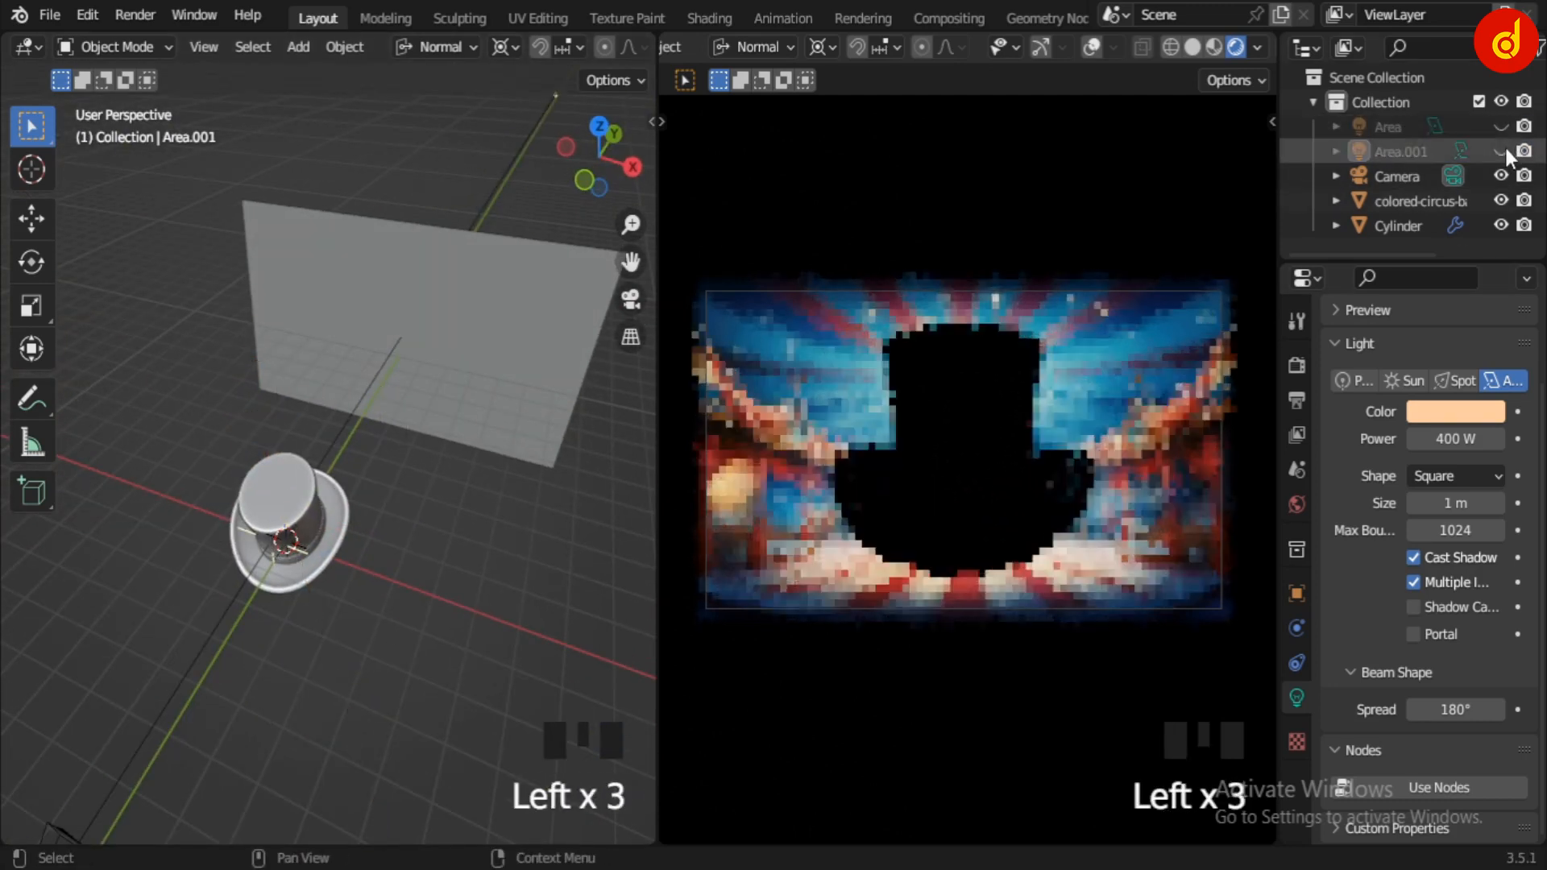
left_click(1504, 151)
left_click(1501, 127)
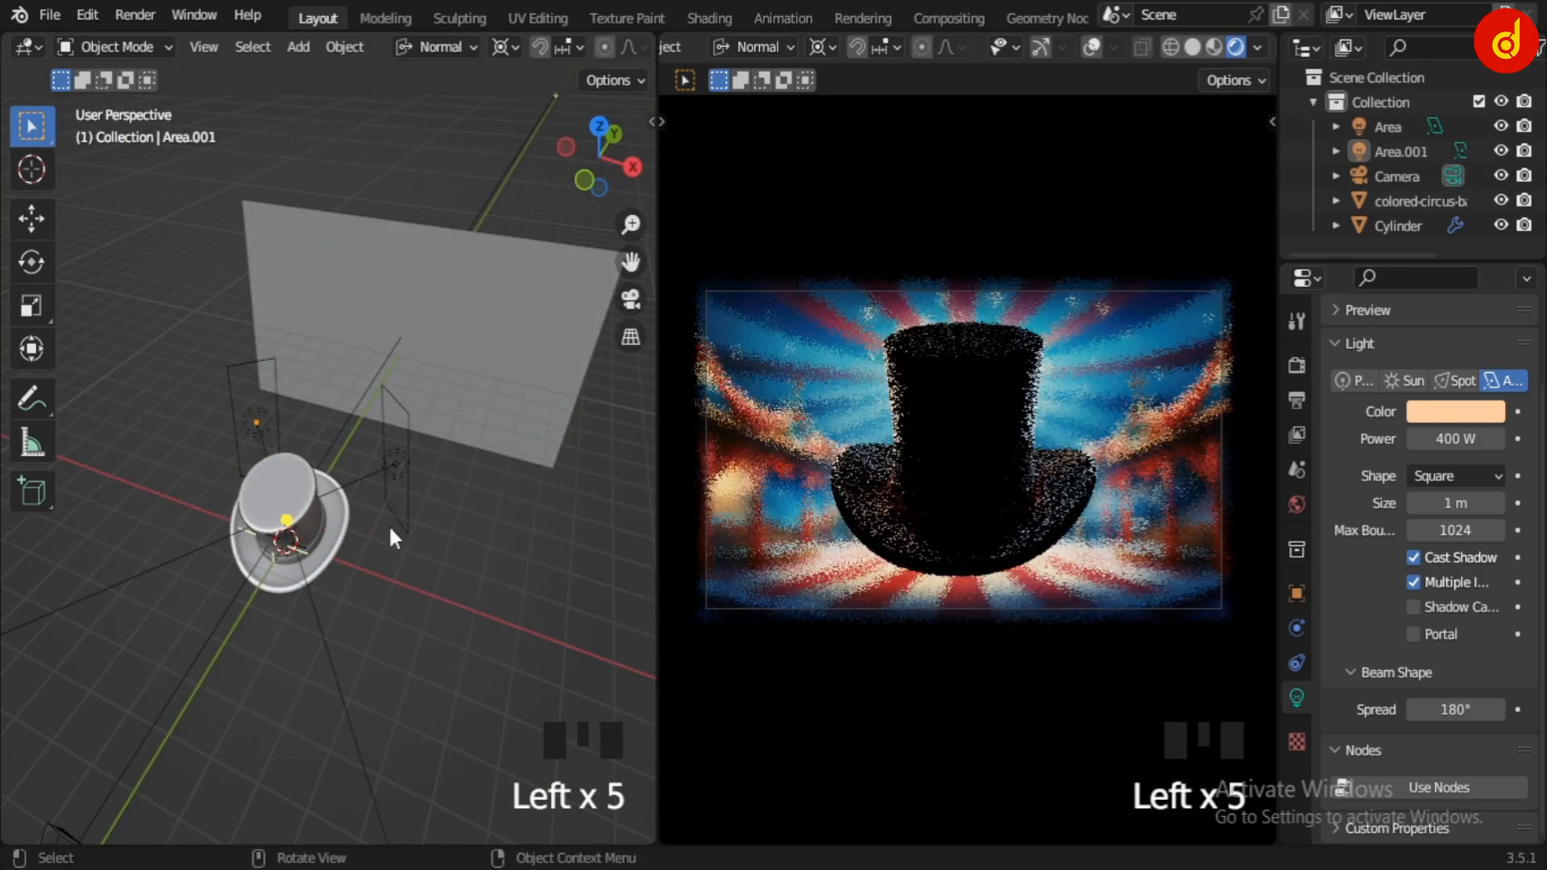
middle_click_drag(389, 534, 656, 532)
scroll(504, 530, "down", 3)
- Change the 3D Viewport beside the rendered view into a Shader Editor and set the world Background strength to 0.75
left_click(28, 47)
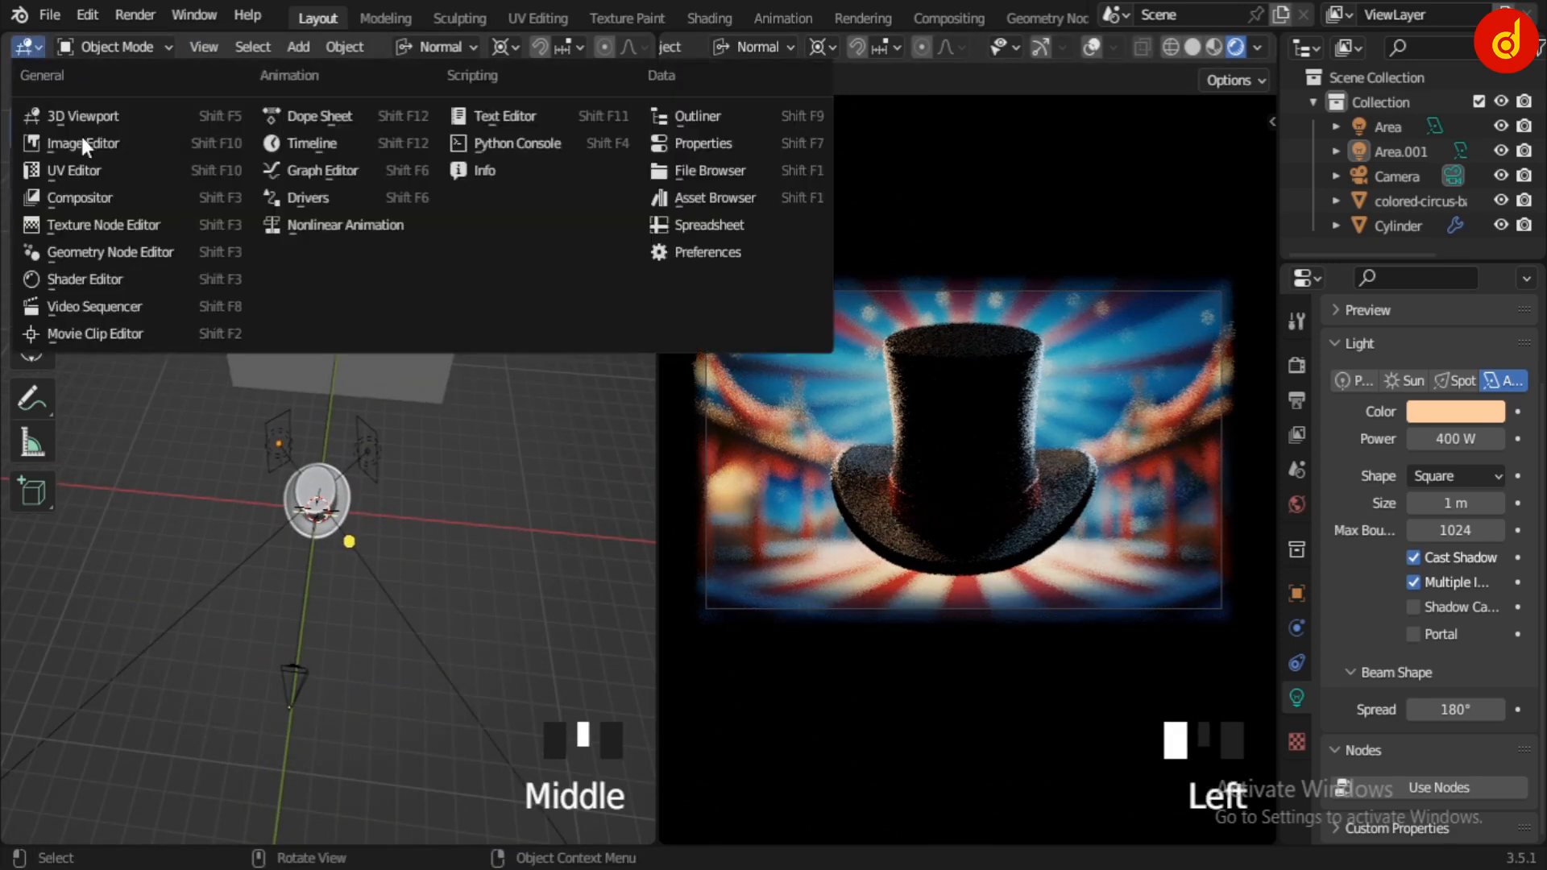
left_click(119, 281)
scroll(435, 490, "down", 3)
scroll(435, 491, "up", 6)
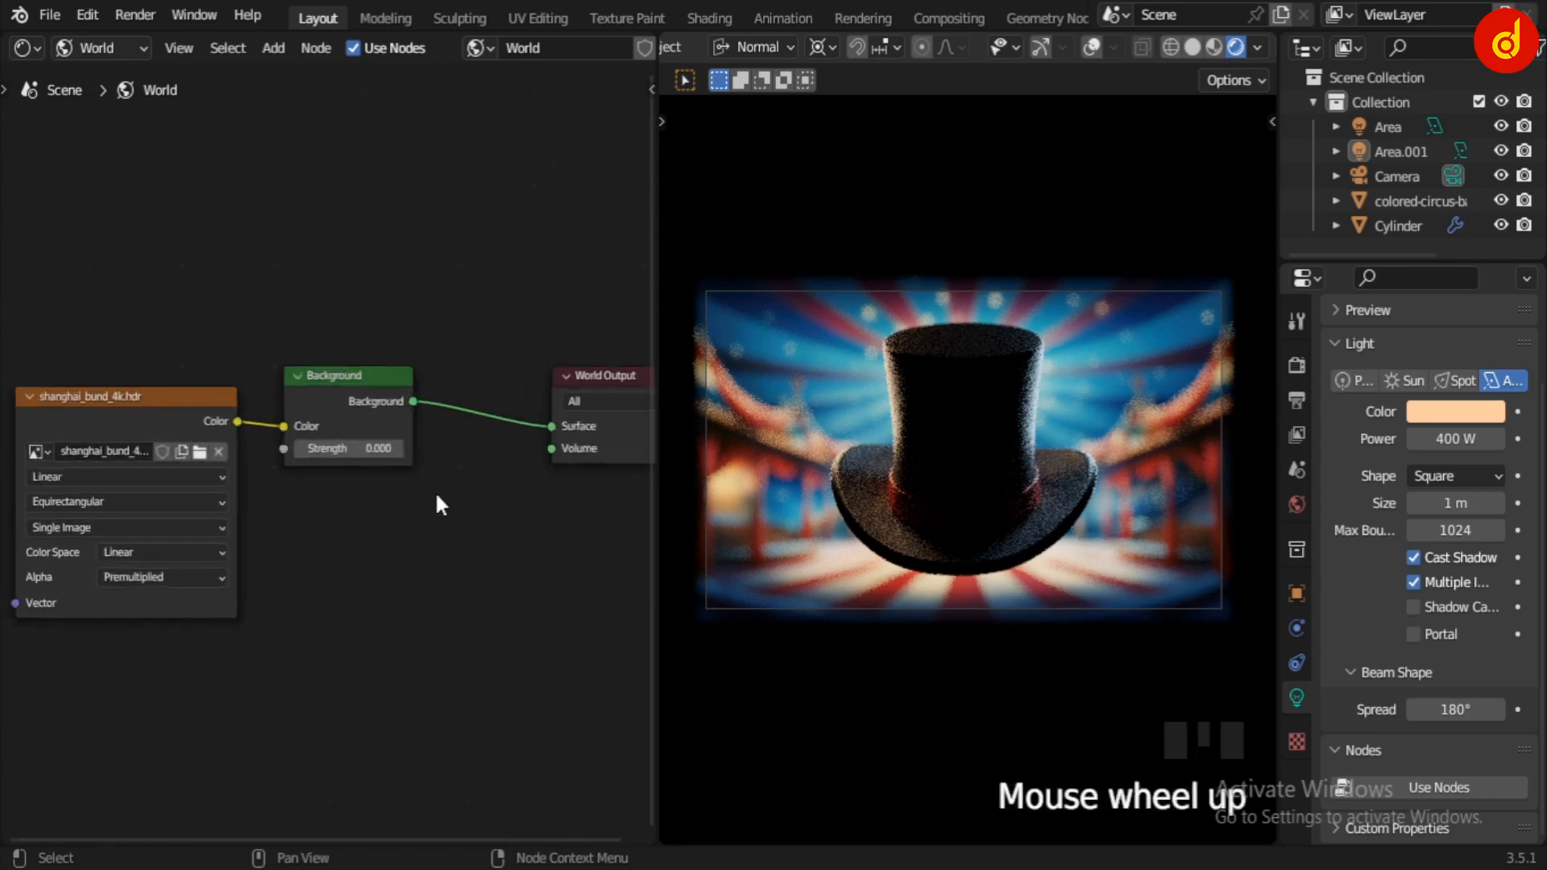
scroll(435, 489, "down", 7)
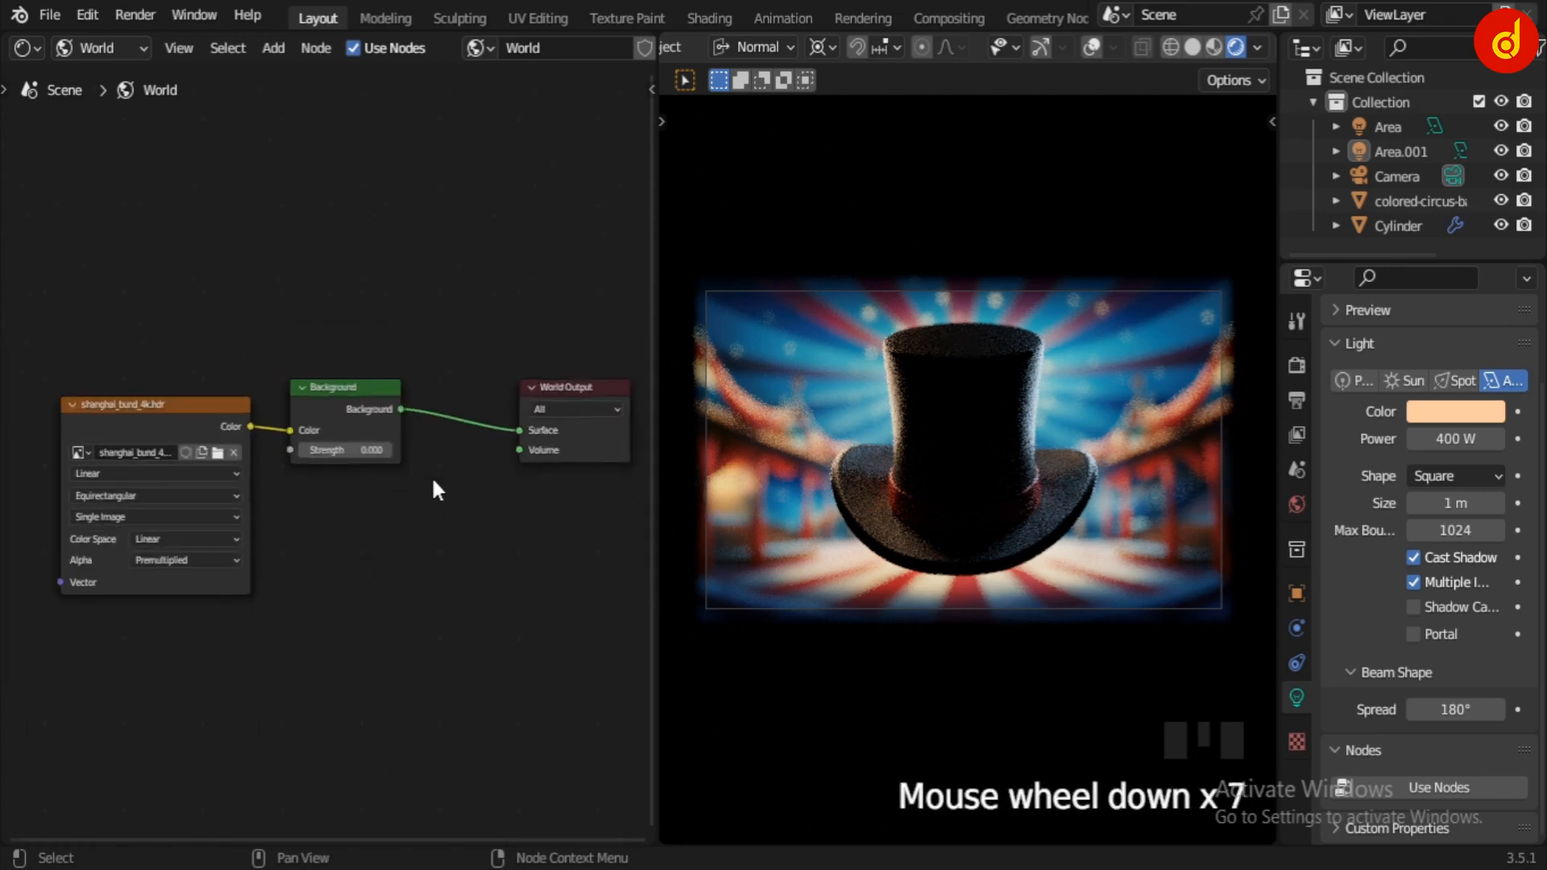
scroll(430, 476, "up", 8)
left_click(410, 443)
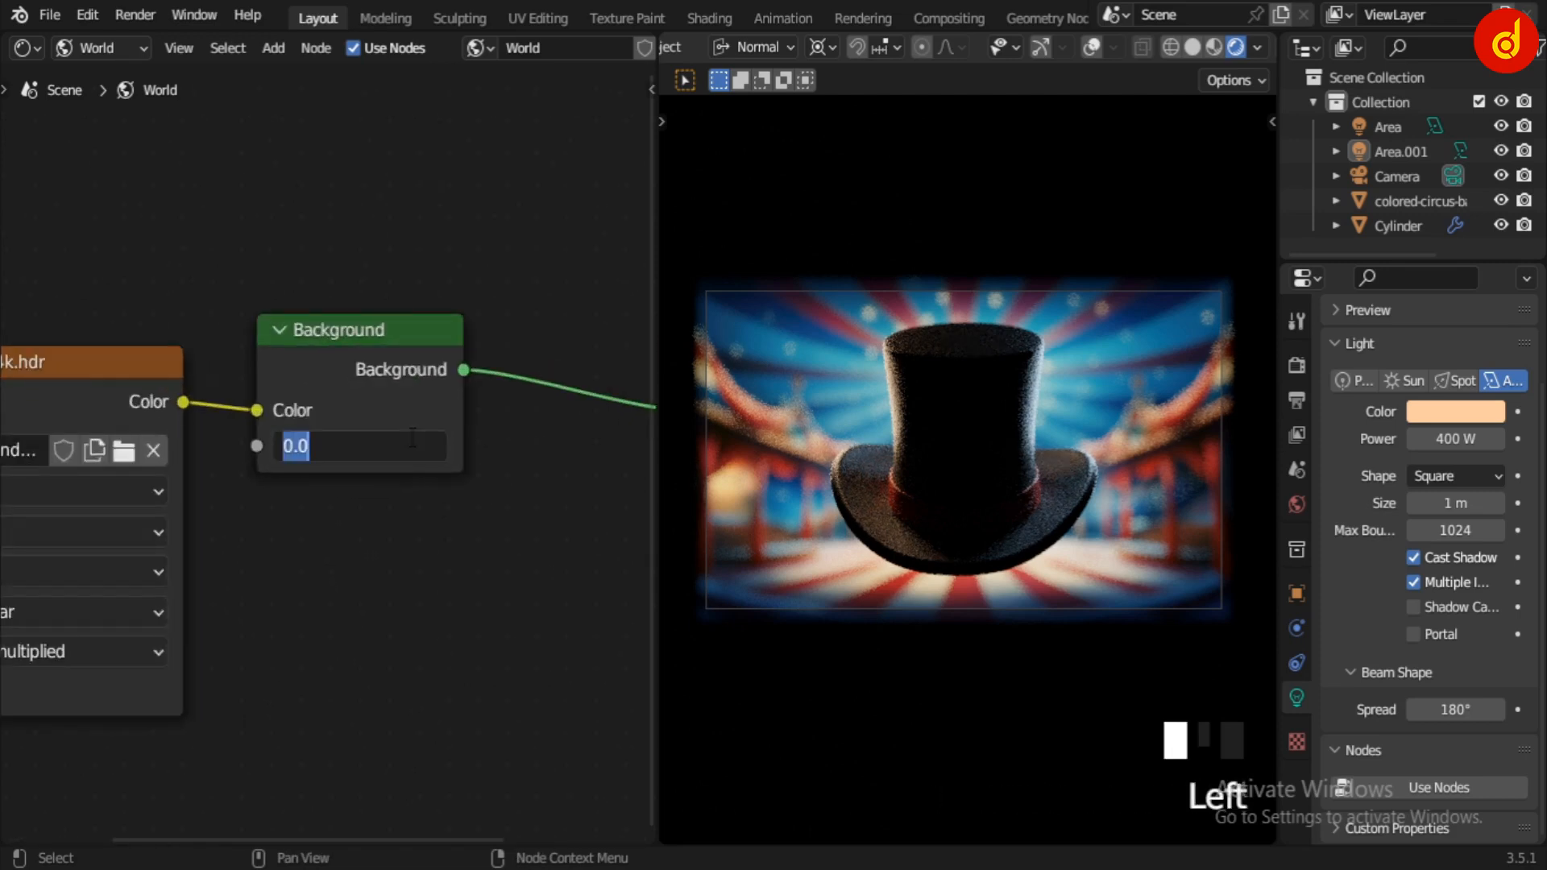
key("BackSpace")
key("Return")
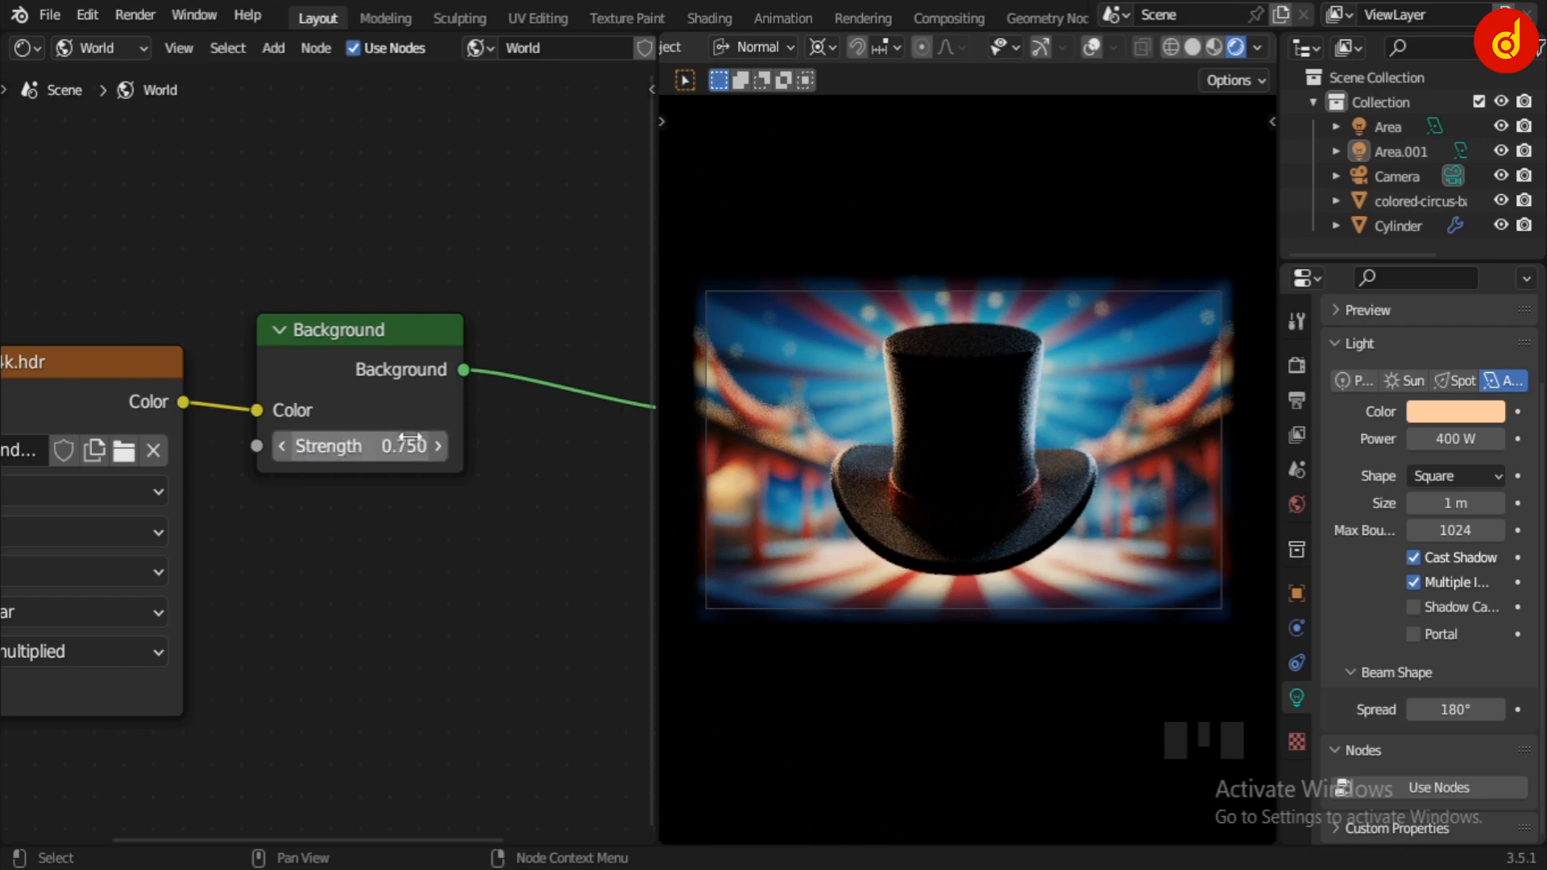
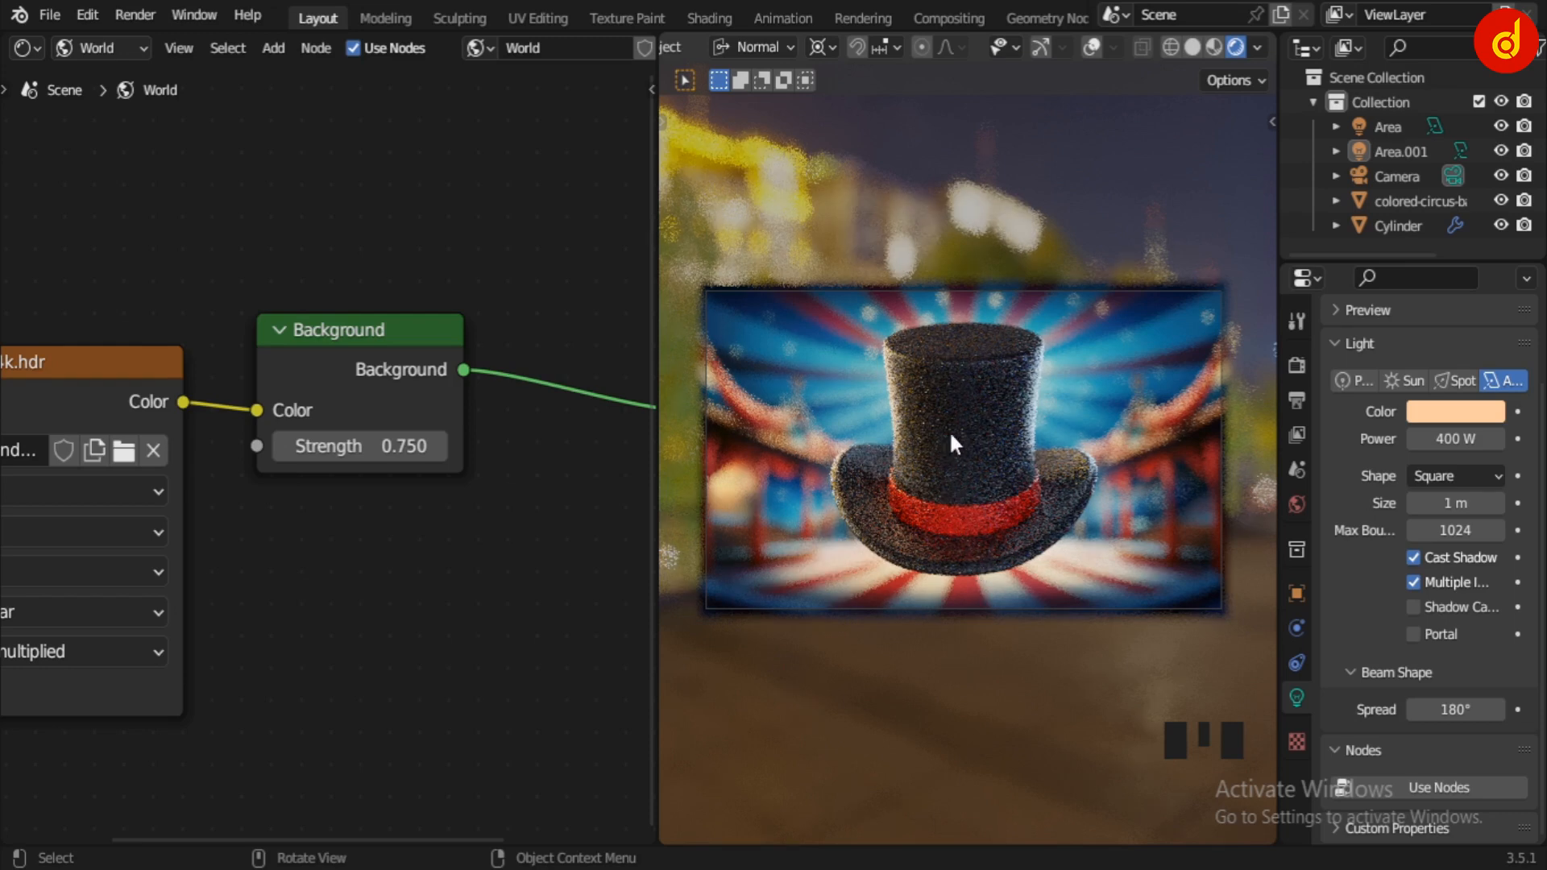
- Switch to the Modeling workspace and inspect the scene in material preview and rendered shading before returning to solid shading
left_click(385, 18)
scroll(825, 463, "down", 2)
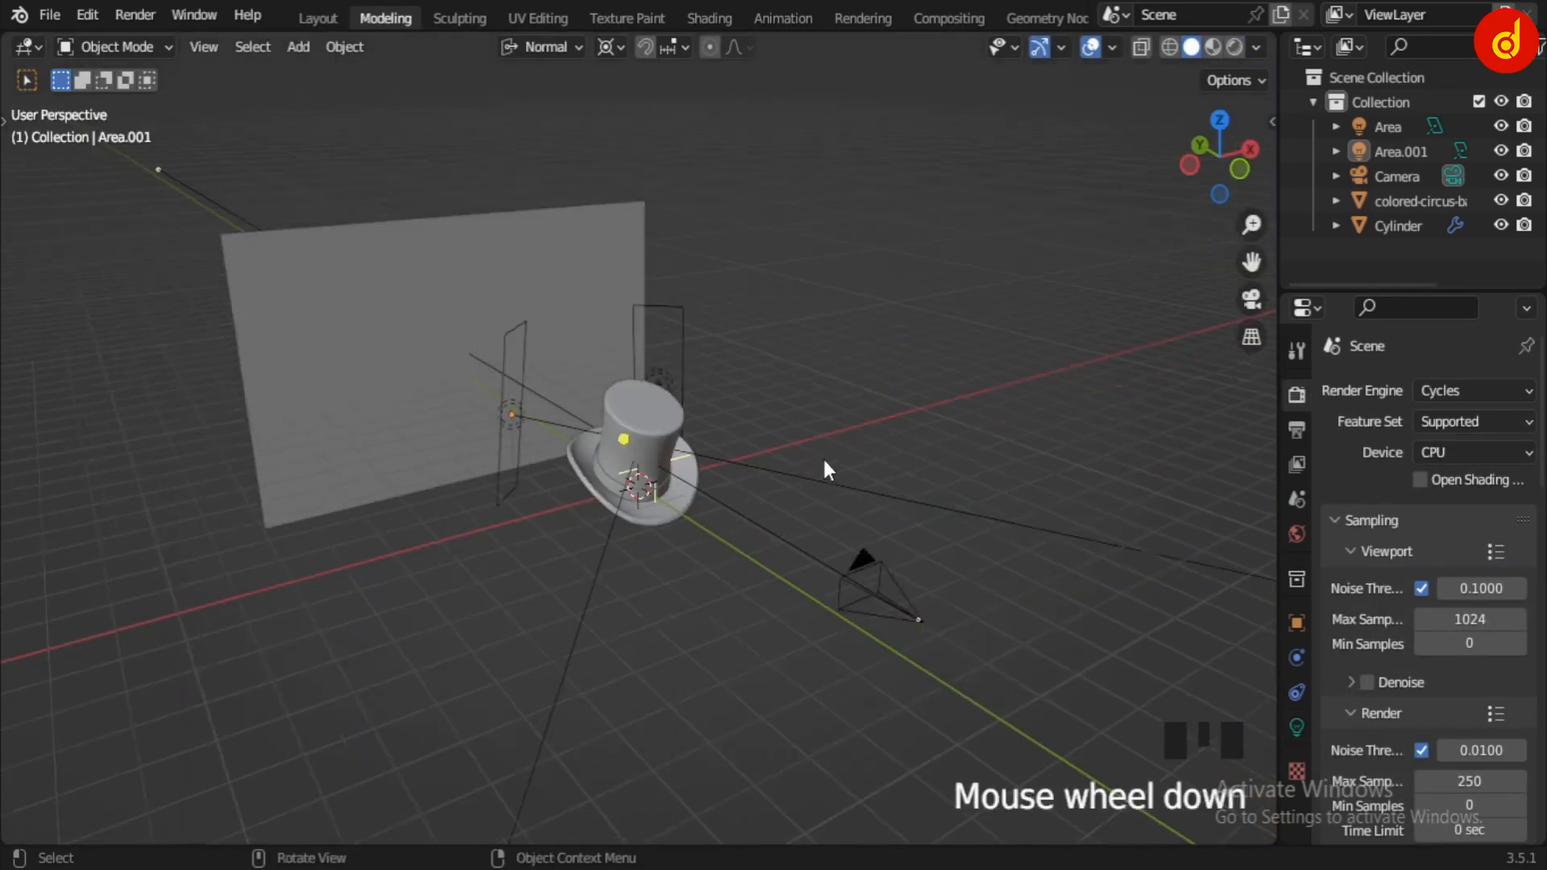
middle_click_drag(825, 462, 787, 528)
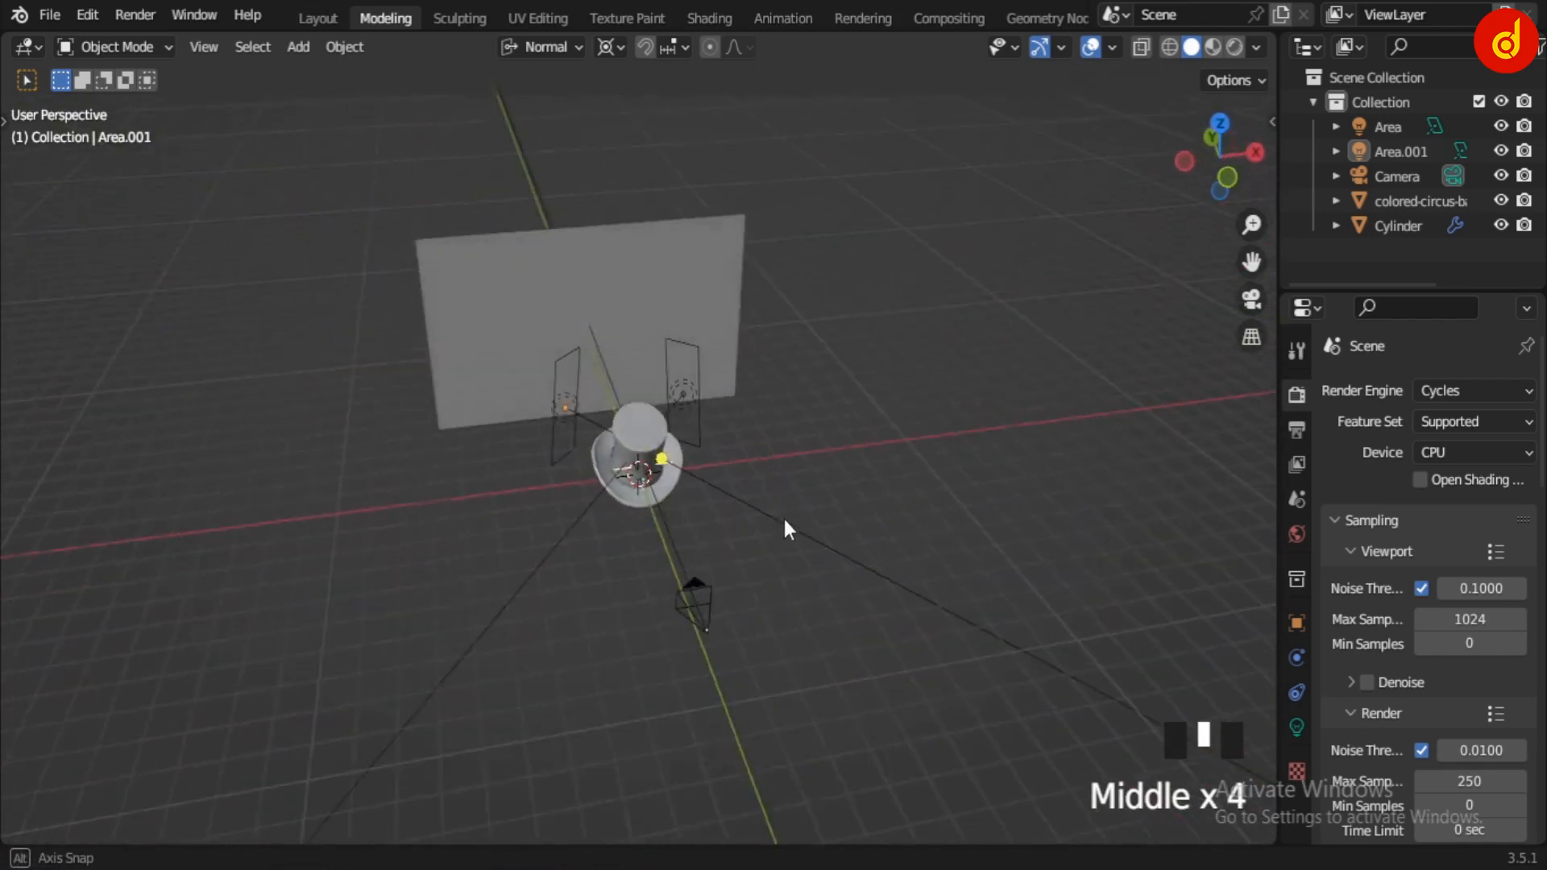
left_click(1215, 46)
mouse_move(745, 454)
middle_mouse_down()
mouse_move(763, 466)
mouse_move(1009, 434)
mouse_move(776, 462)
mouse_move(615, 559)
mouse_move(846, 451)
middle_mouse_up()
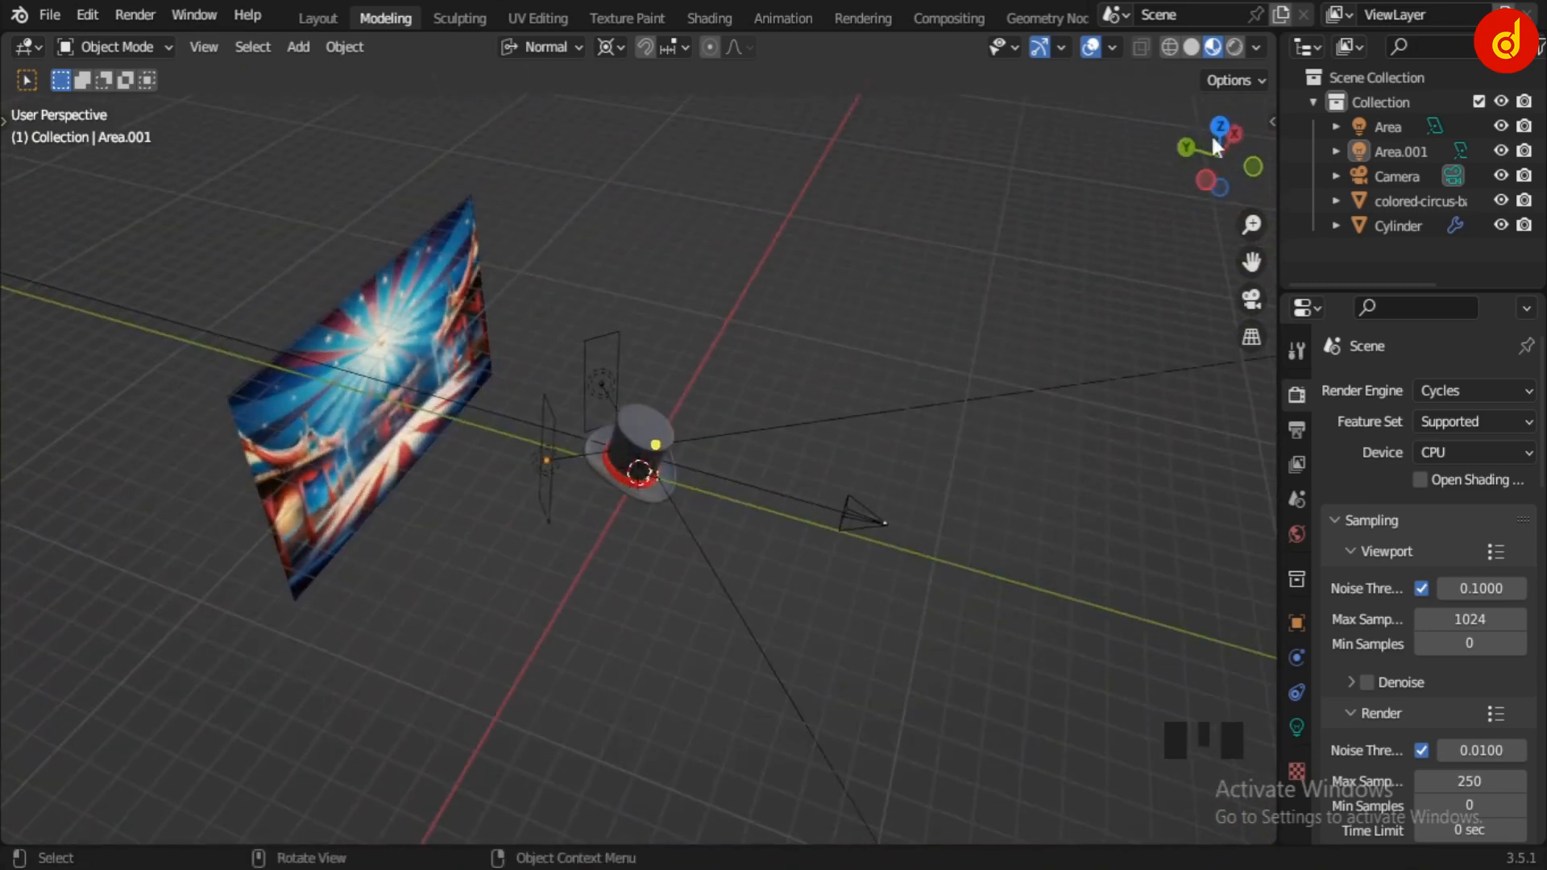
left_click(1234, 45)
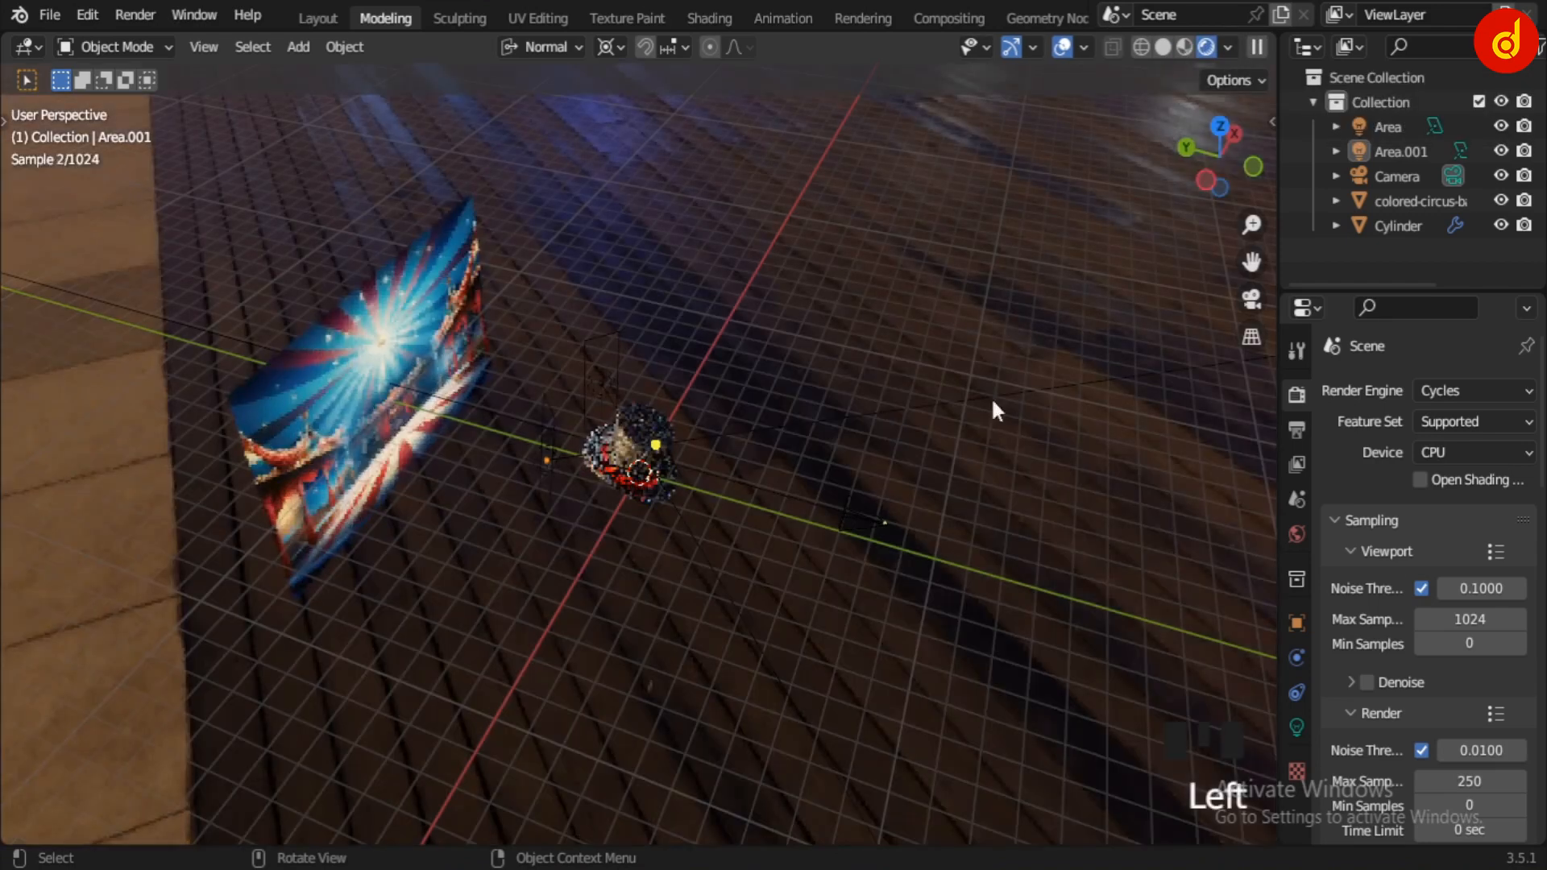
middle_click_drag(991, 398, 1086, 274)
left_click(1162, 46)
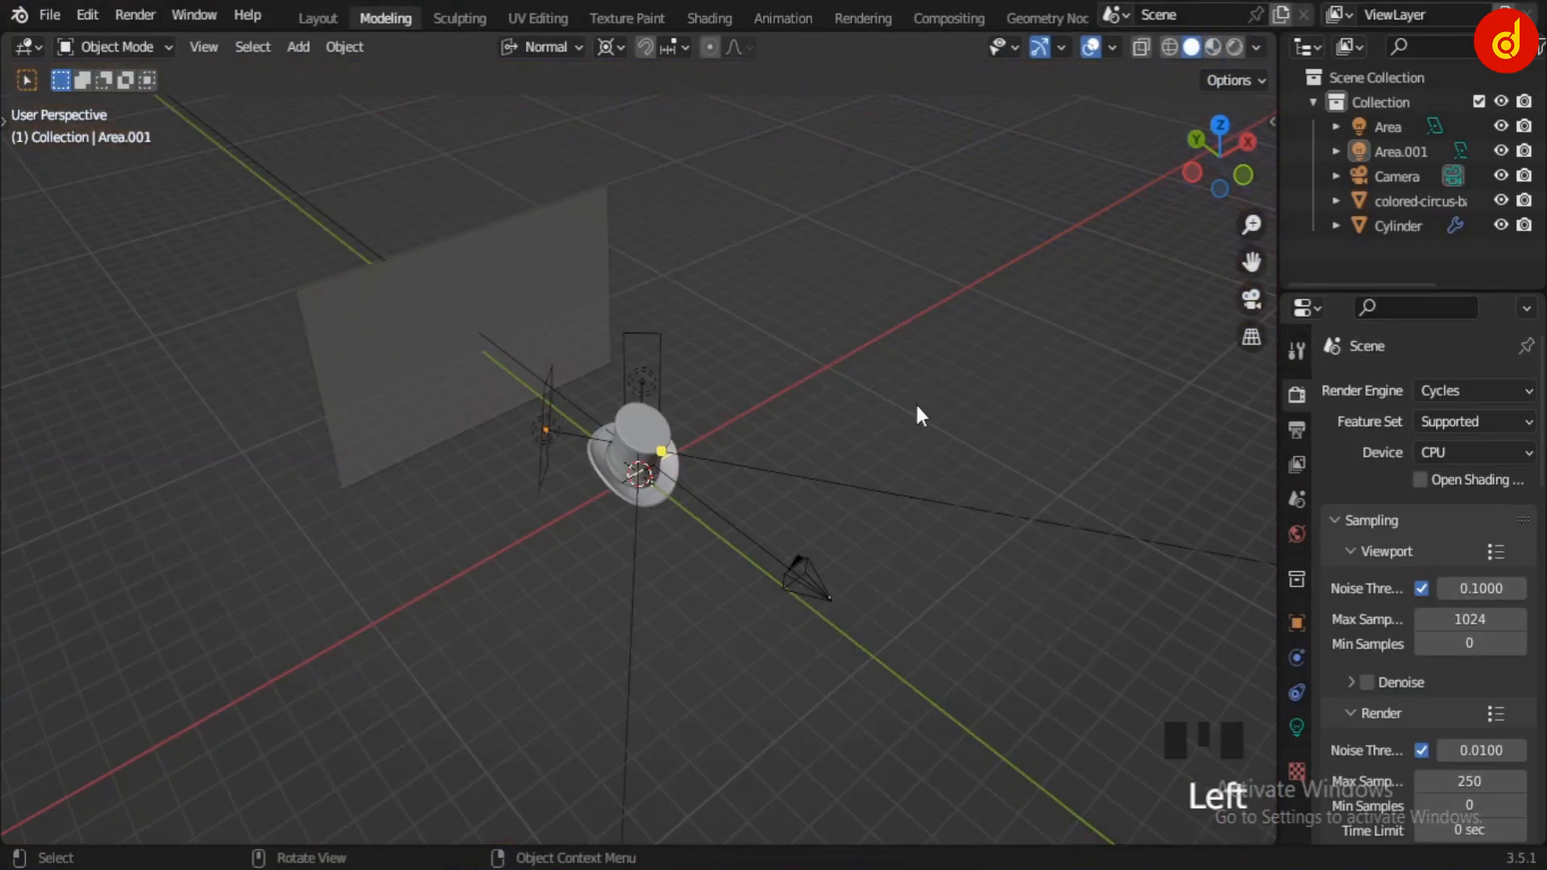
- View the scene through the camera, open the camera's settings and turn off its Depth of Field
key("KP_0")
scroll(917, 404, "down", 2)
scroll(917, 404, "up", 1)
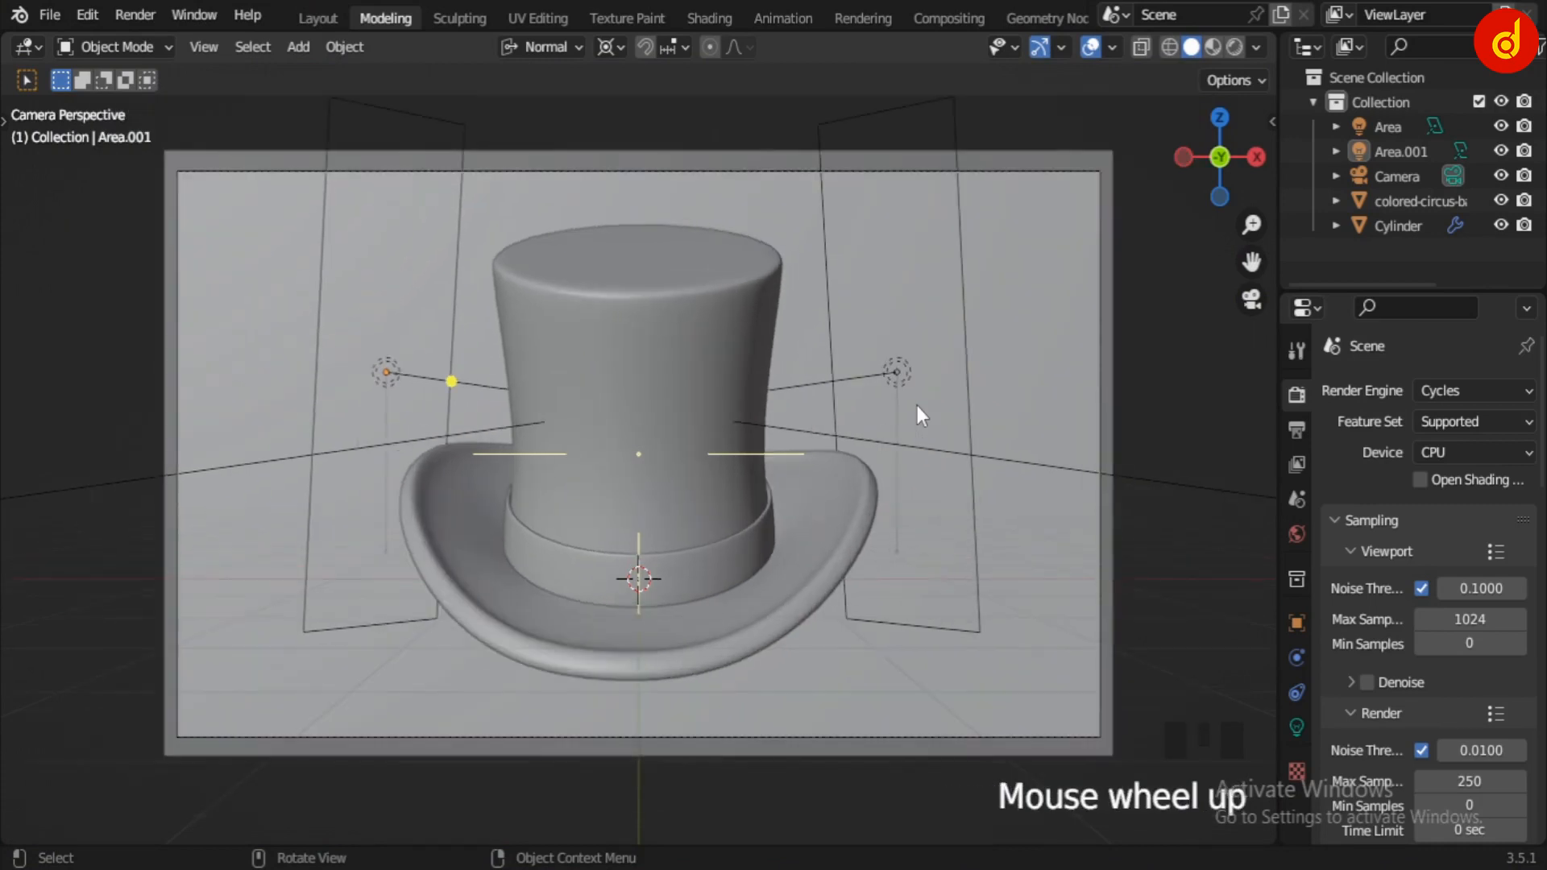
left_click(1406, 172)
left_click(1296, 727)
scroll(1414, 636, "down", 1)
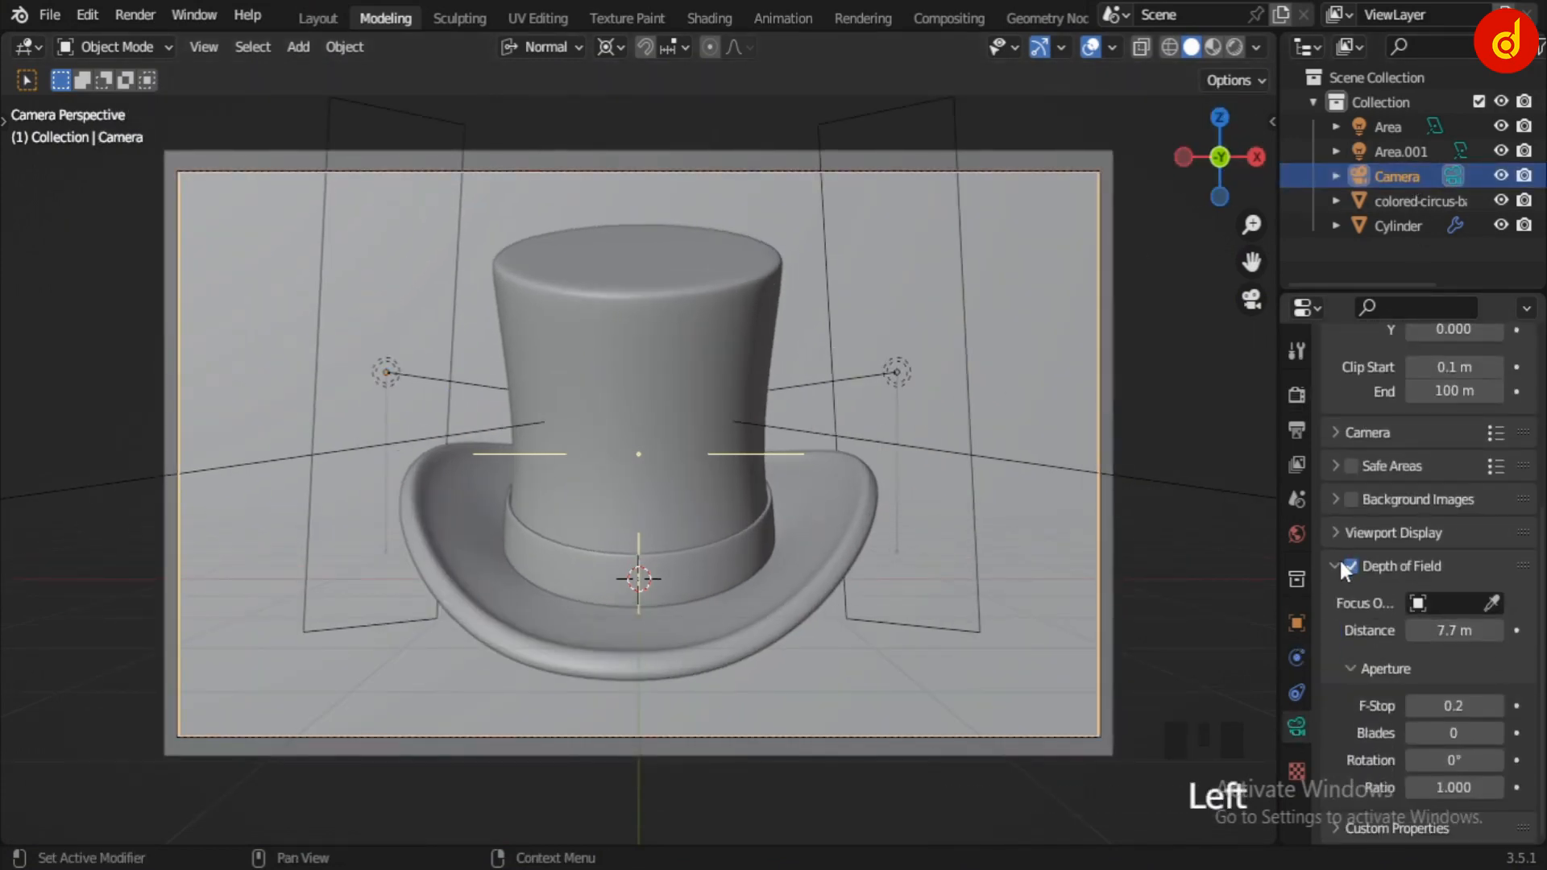
left_click(1351, 565)
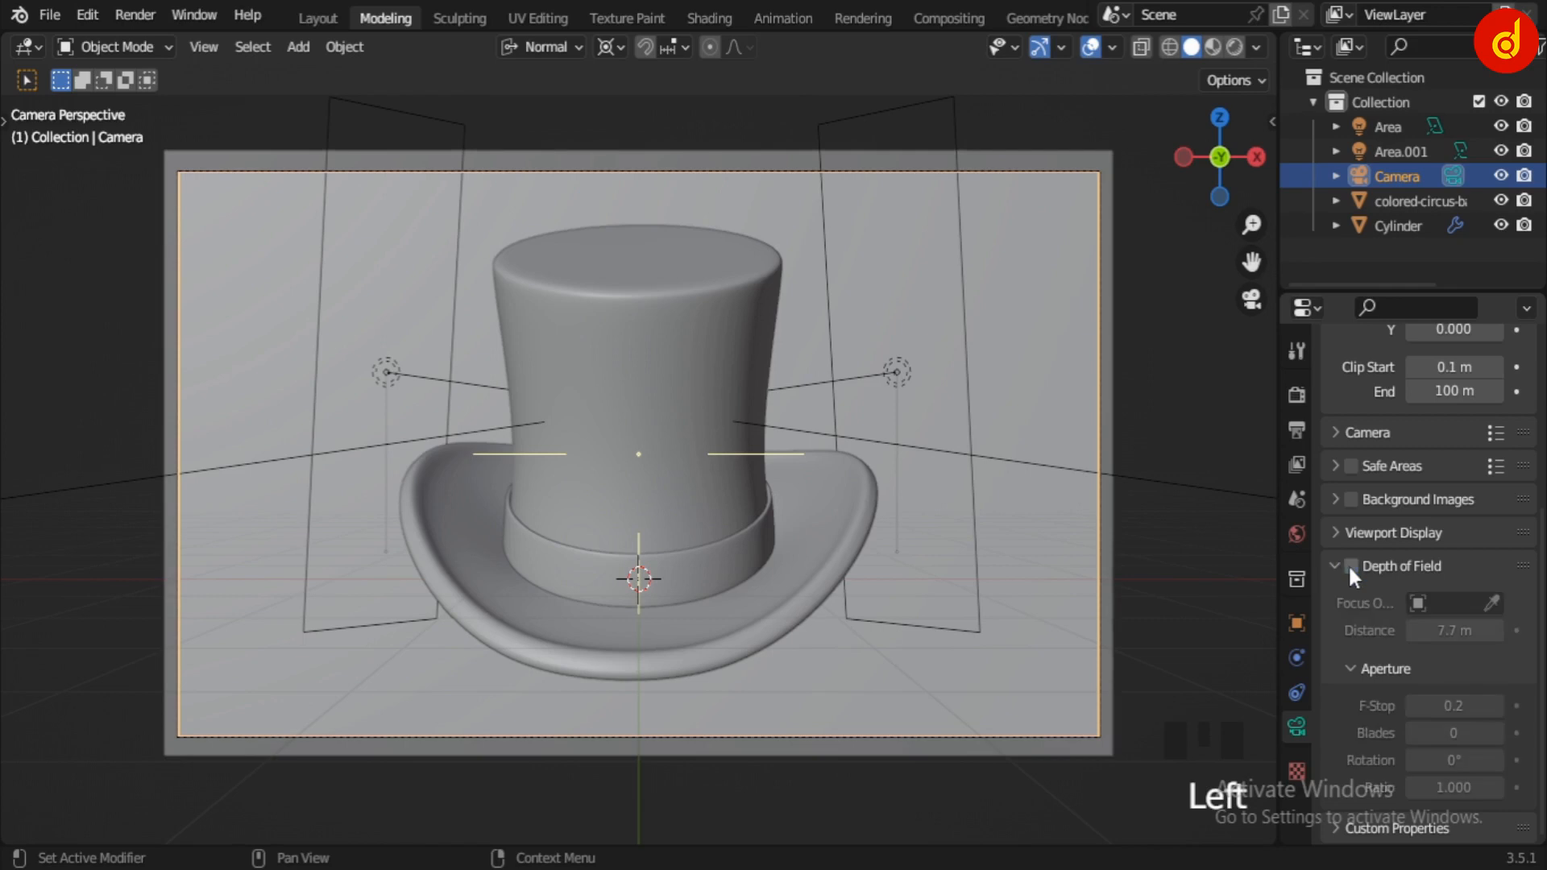
- Show the camera view in rendered shading and hide the viewport overlays and gizmos
left_click(1214, 47)
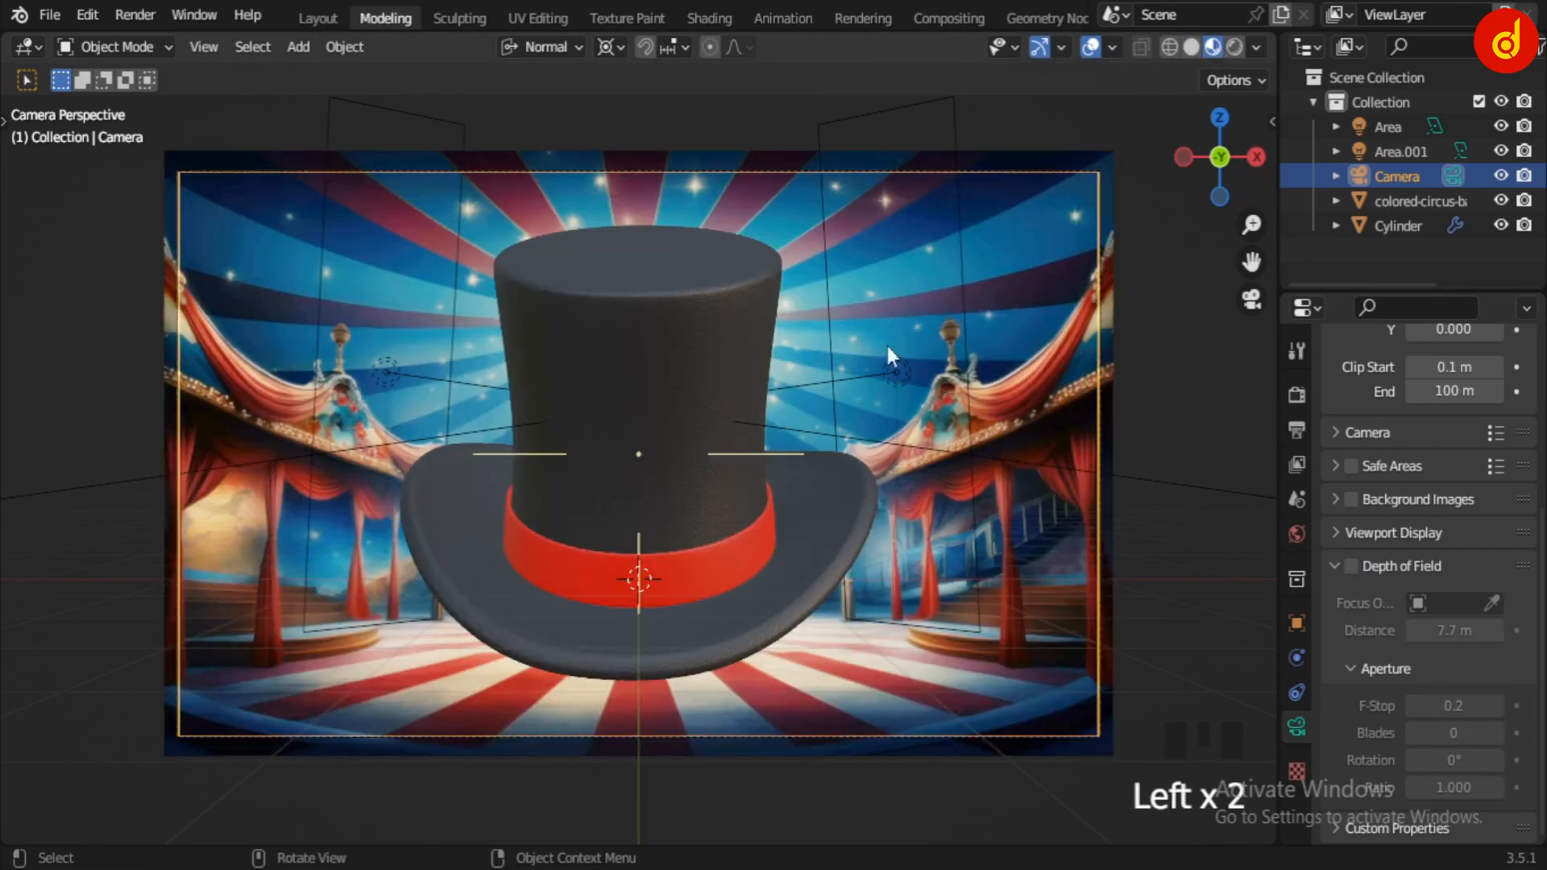
left_click(1233, 49)
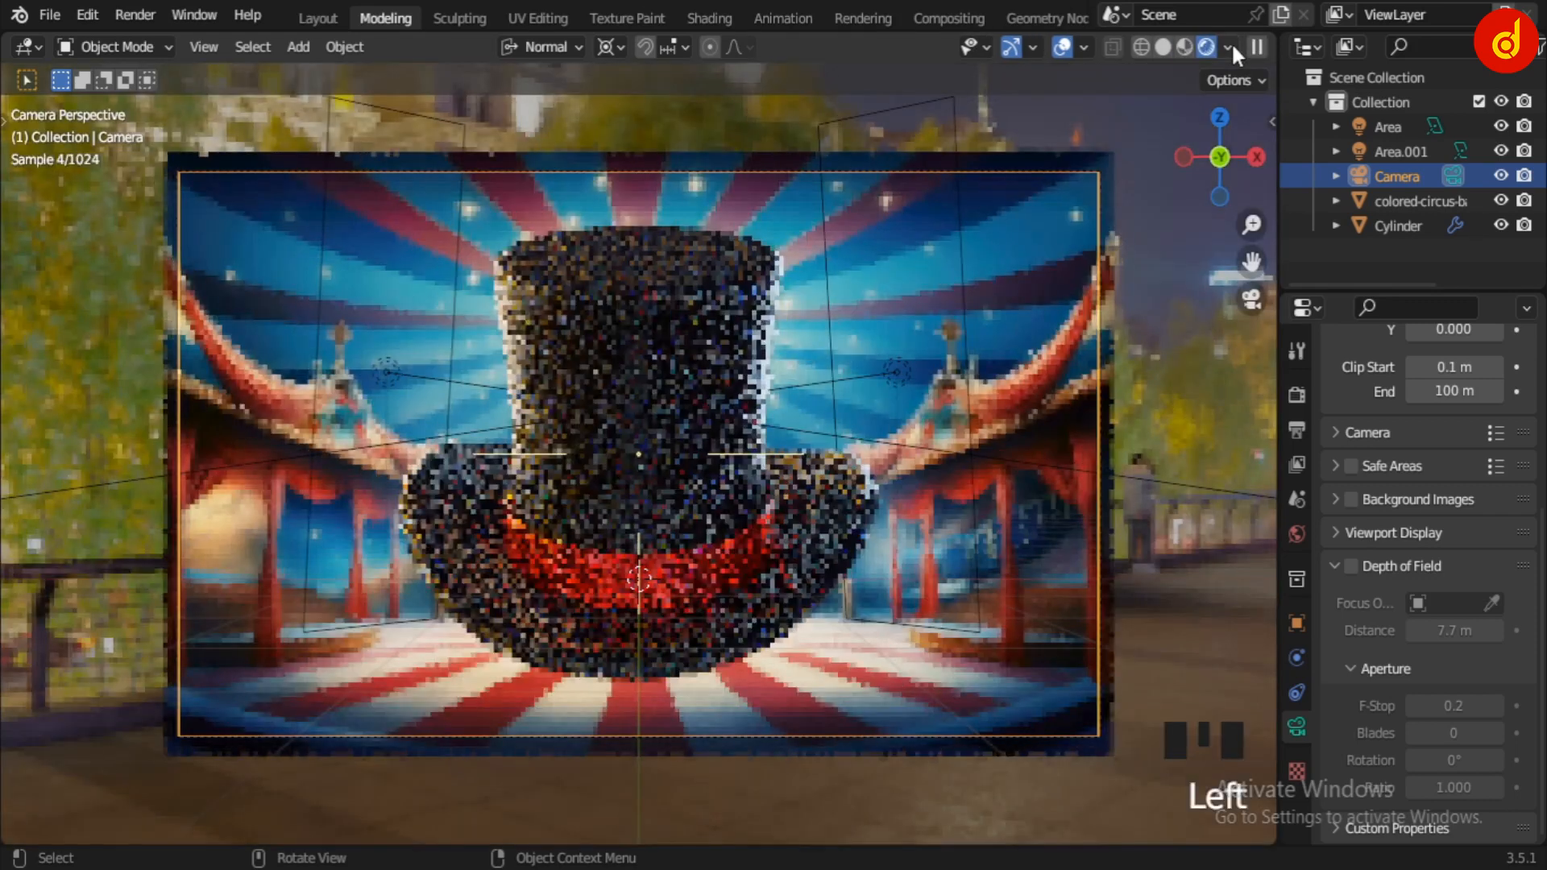
left_click(1062, 47)
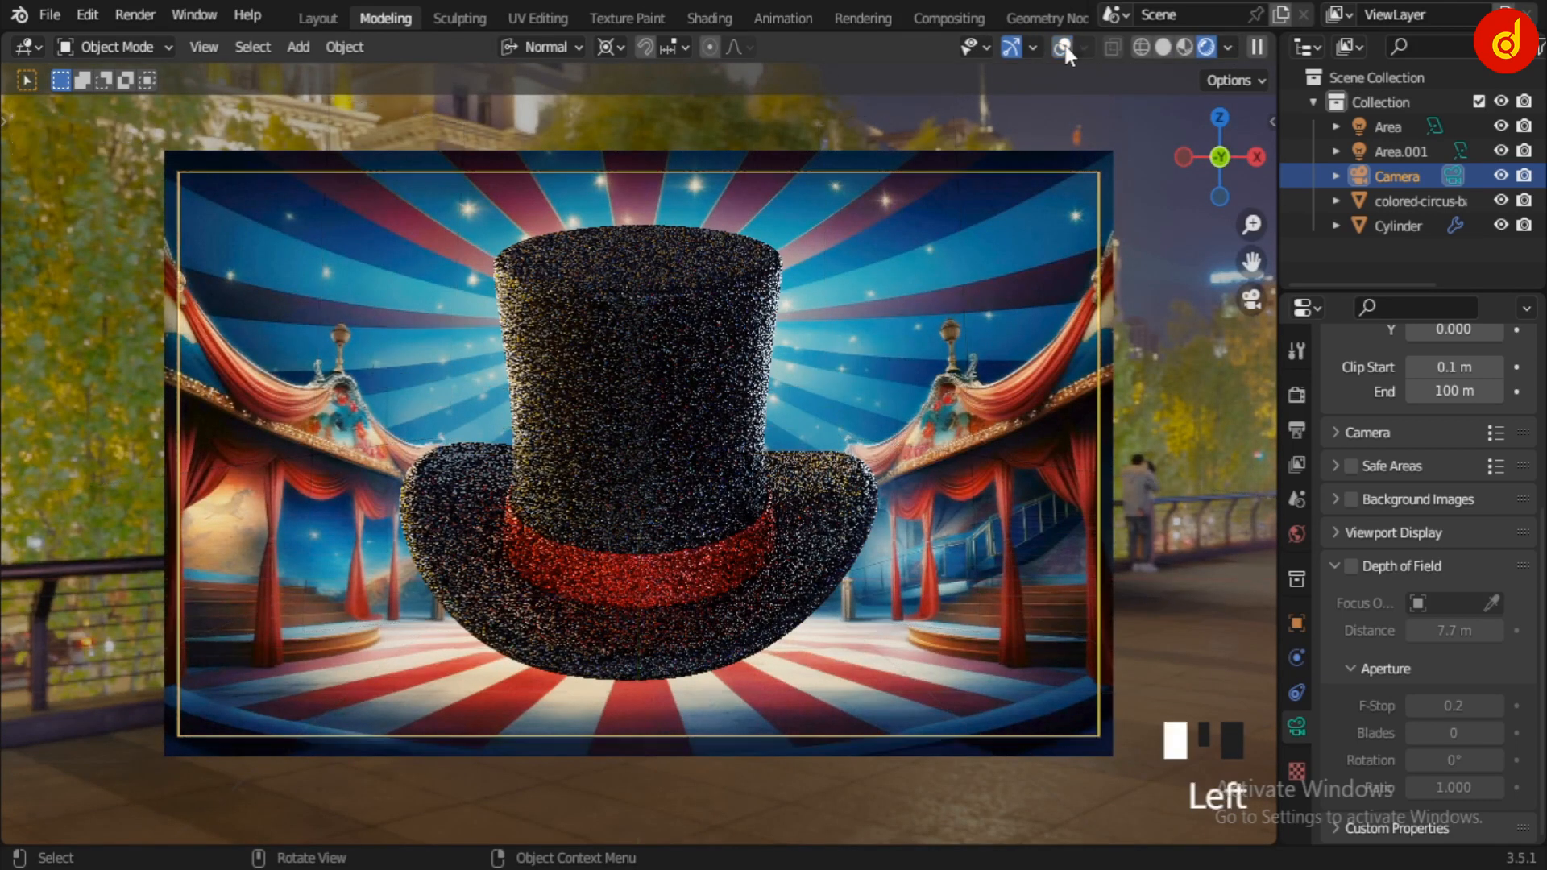
left_click(1010, 47)
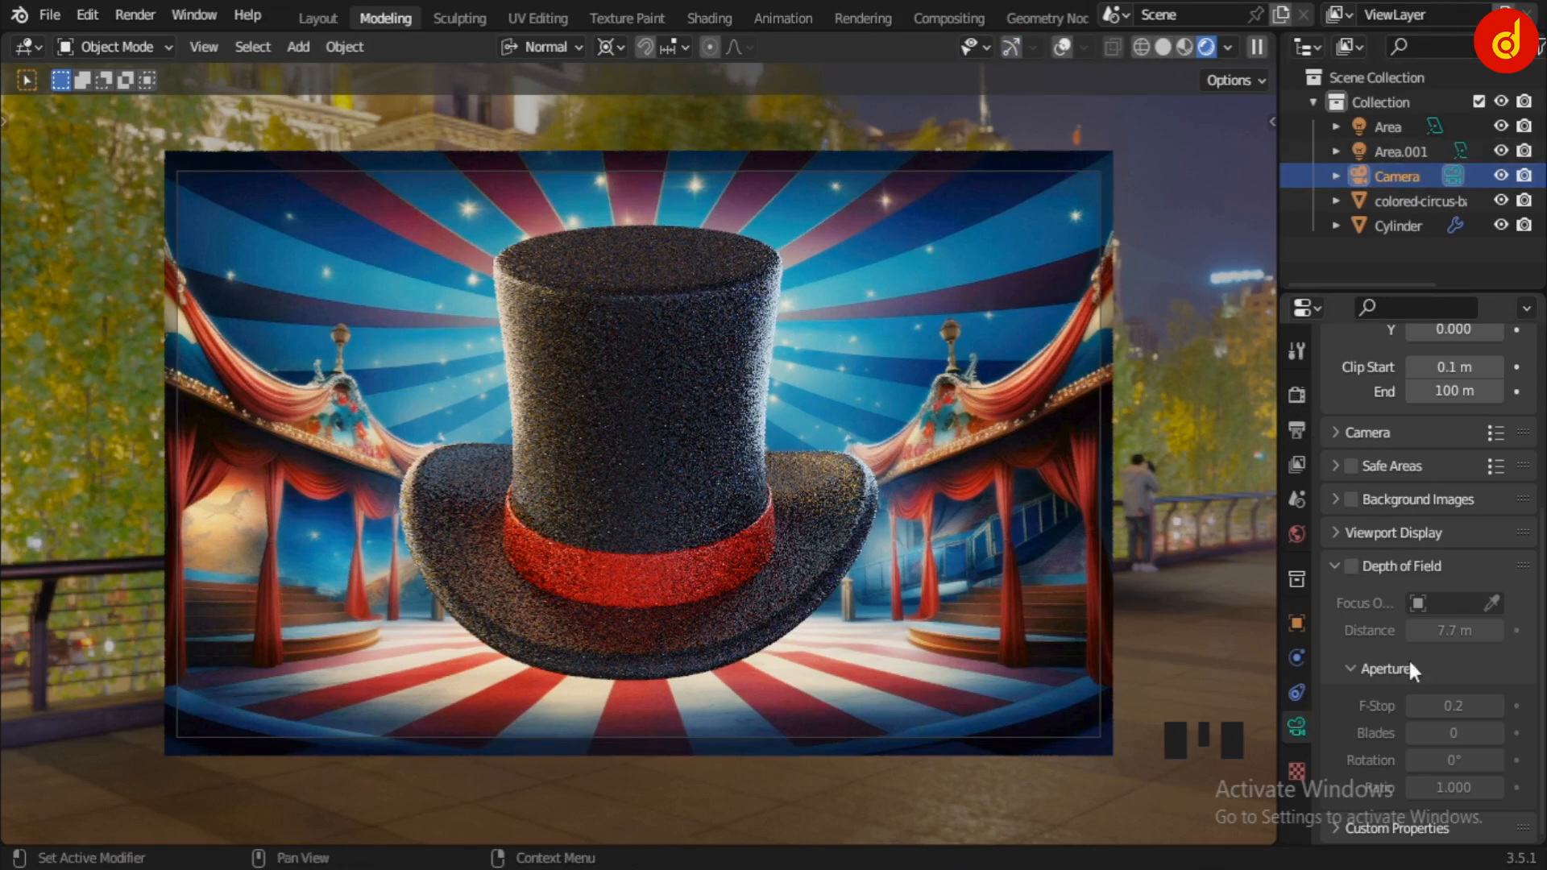
- Set the camera's Passepartout to 1.000 and turn its Depth of Field back on
left_click(1381, 532)
scroll(1380, 525, "down", 2)
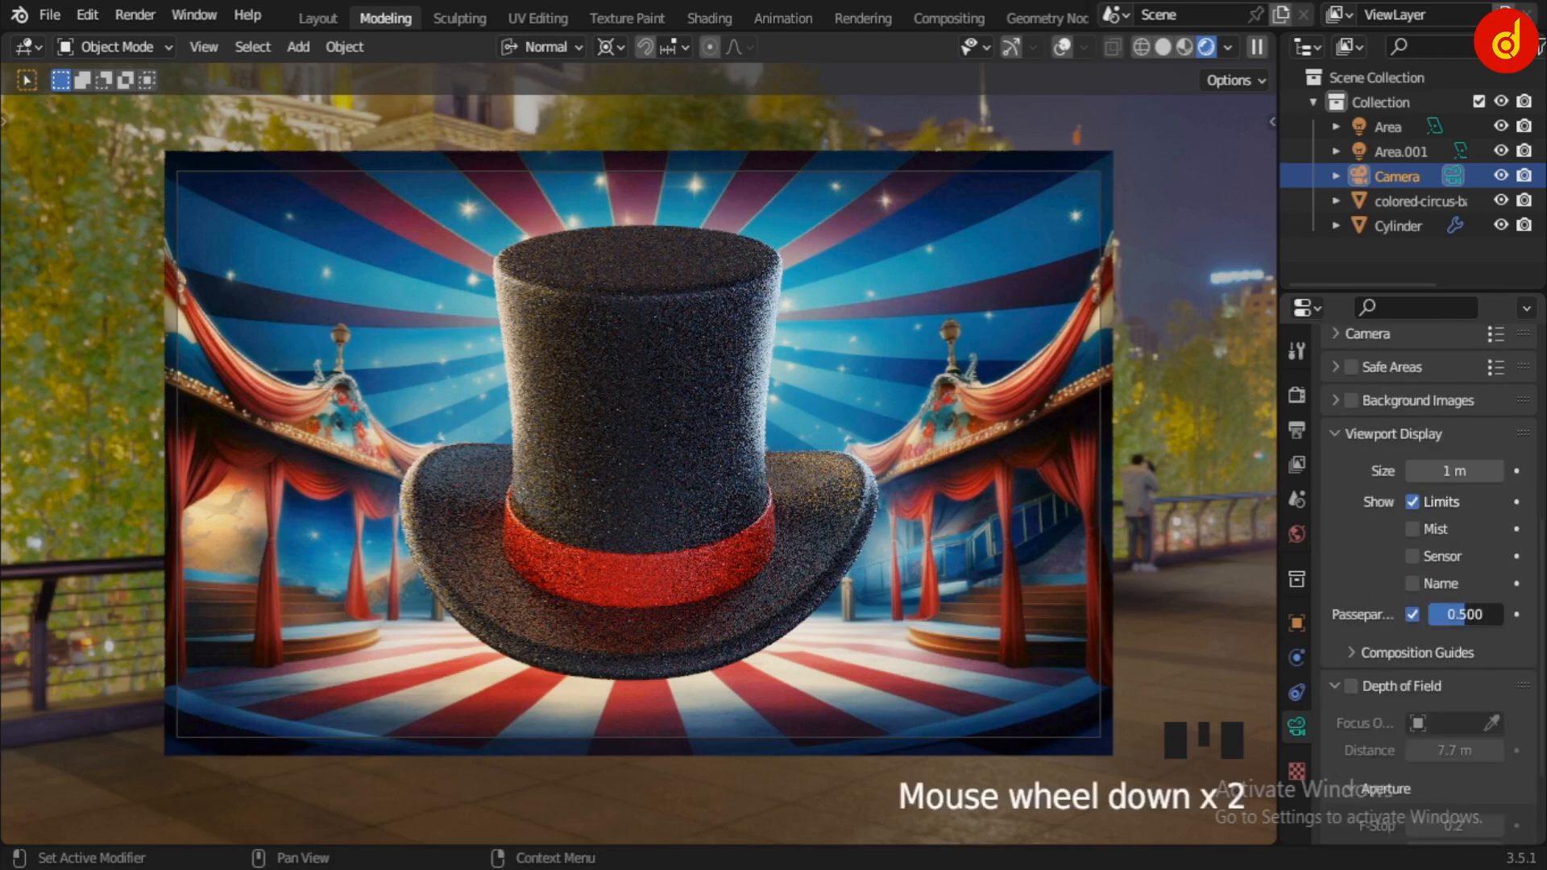
left_click_drag(1453, 614, 1503, 614)
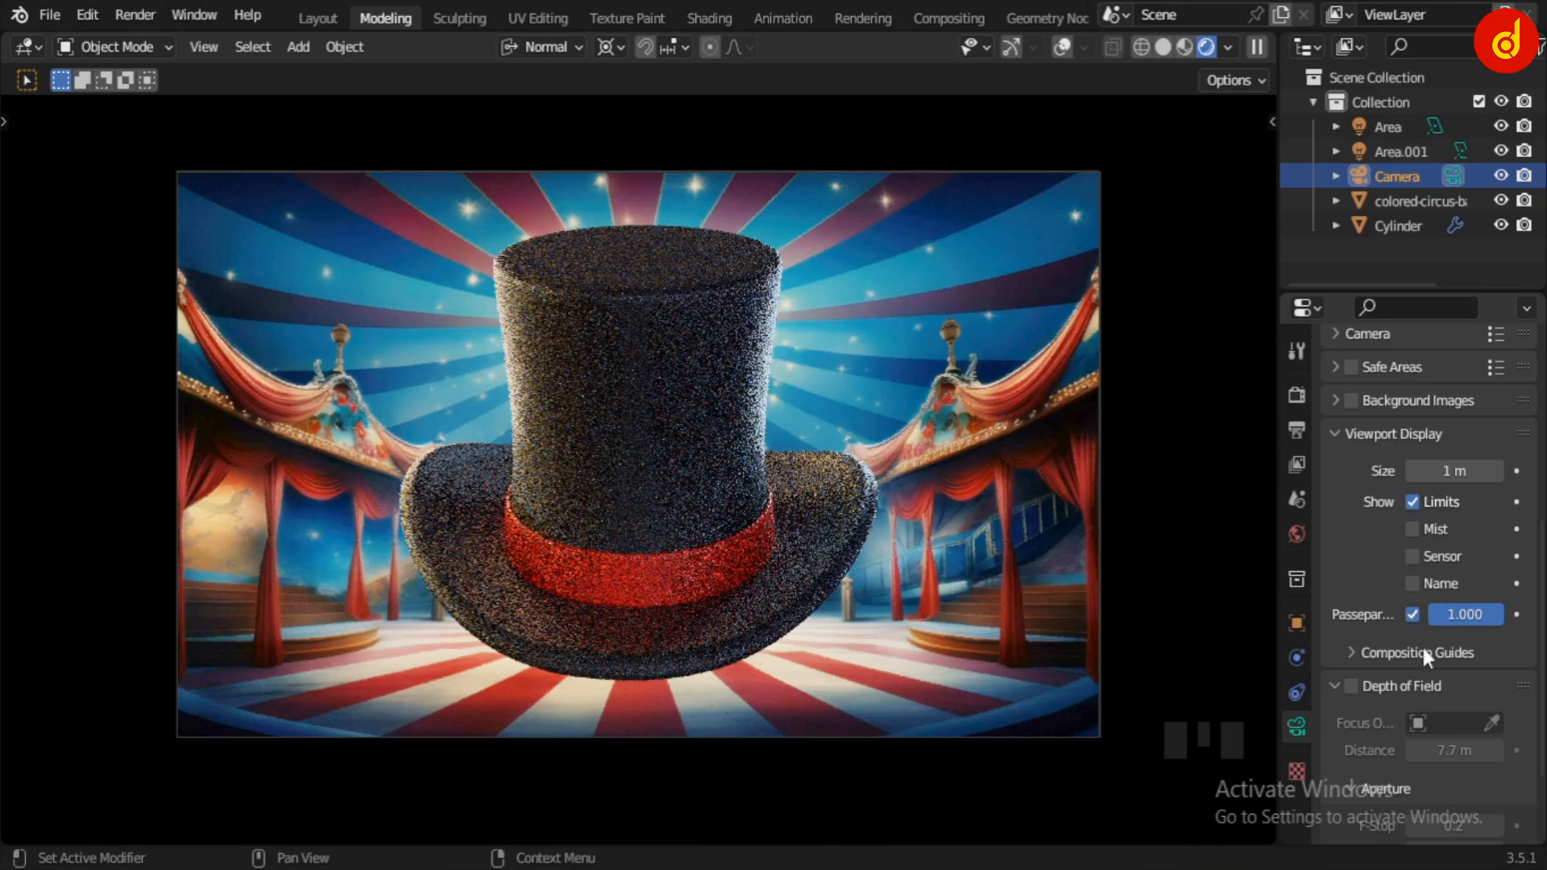
scroll(1360, 677, "down", 3)
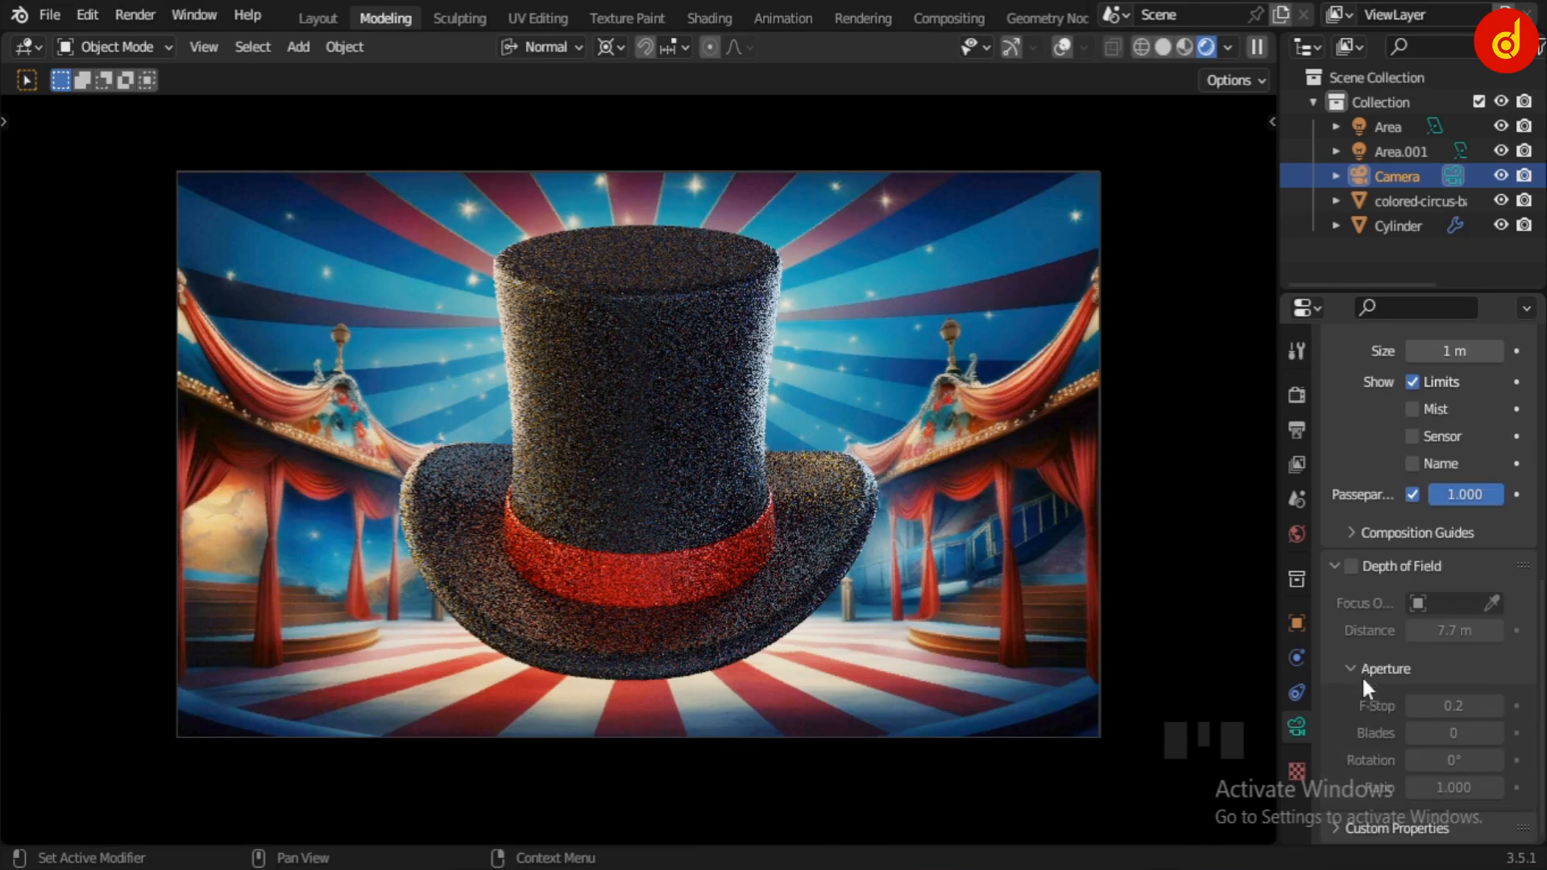
left_click(1352, 563)
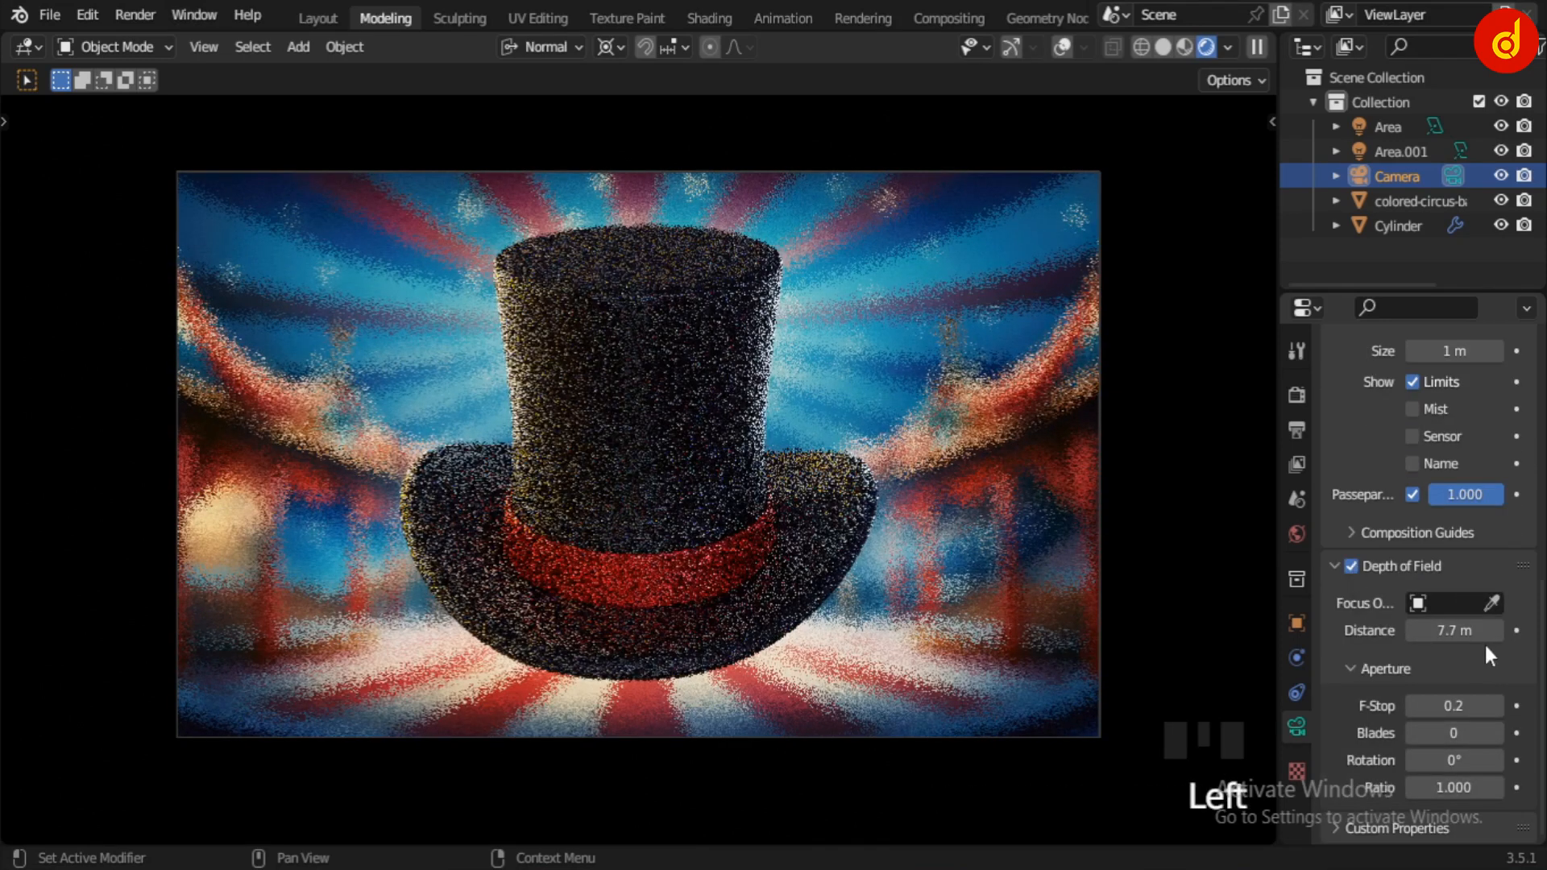
scroll(1501, 635, "down", 5)
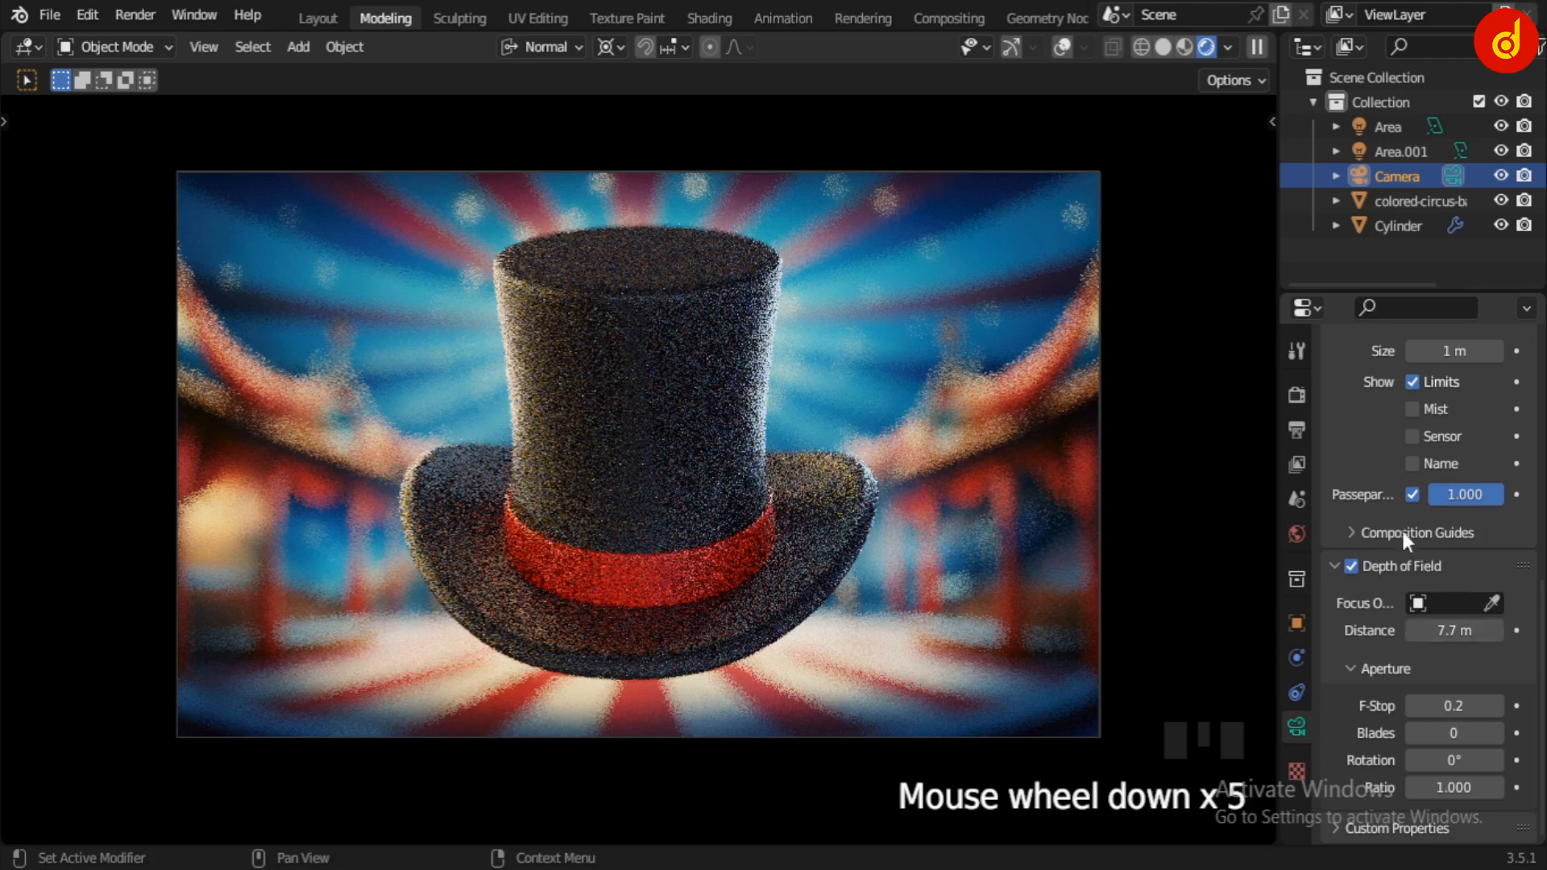
- Set the Color Management Look to High Contrast in the render settings and enlarge the Properties editor
left_click(1297, 397)
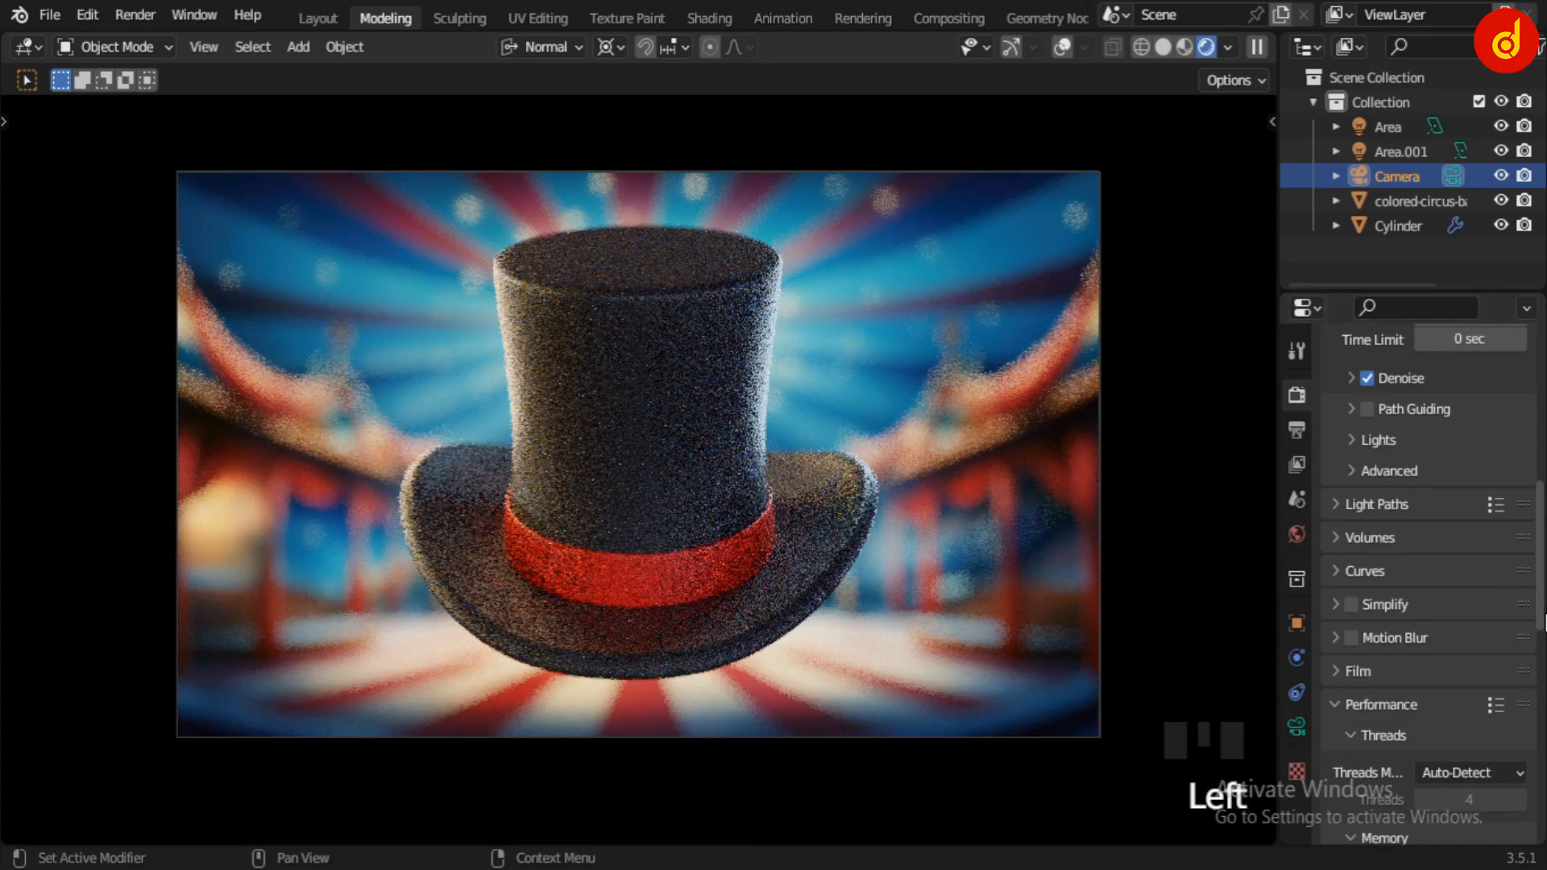
left_click_drag(1538, 555, 1538, 338)
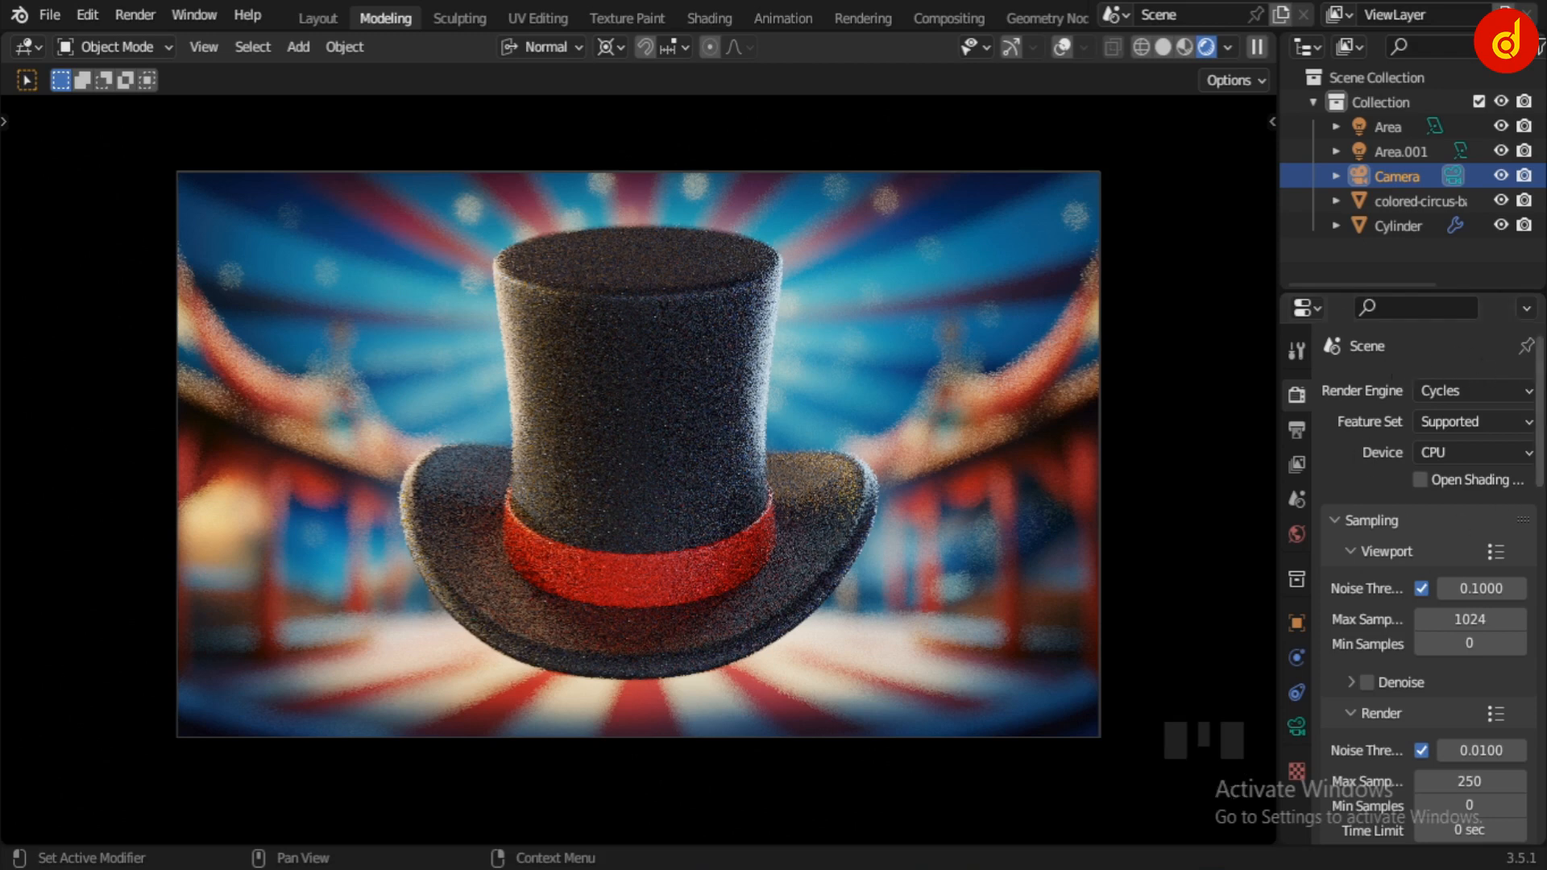
left_click_drag(1538, 362, 1538, 725)
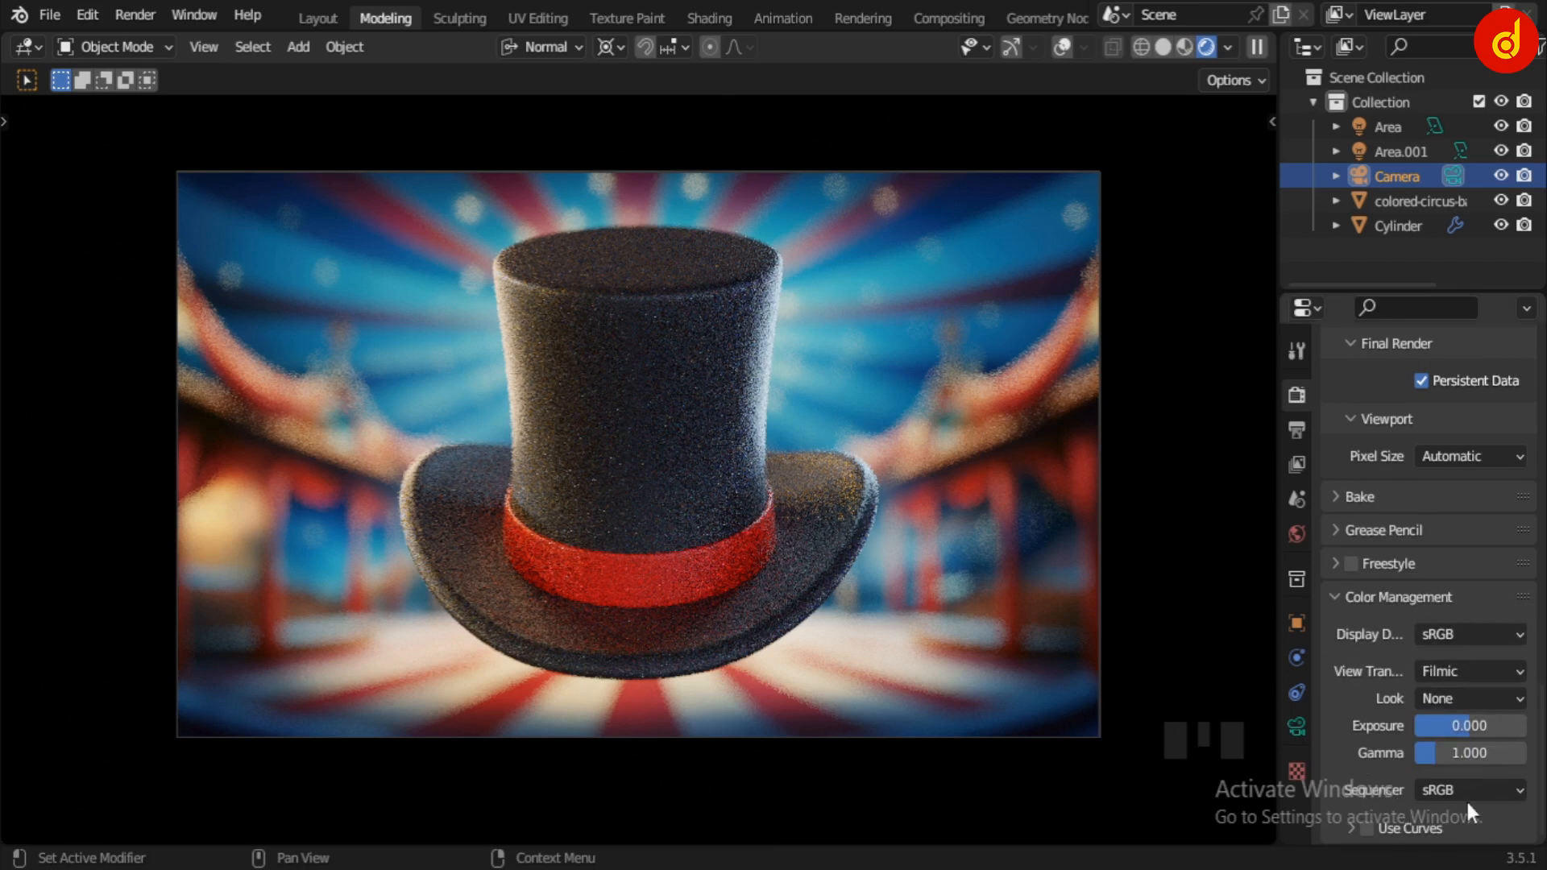
left_click(1471, 697)
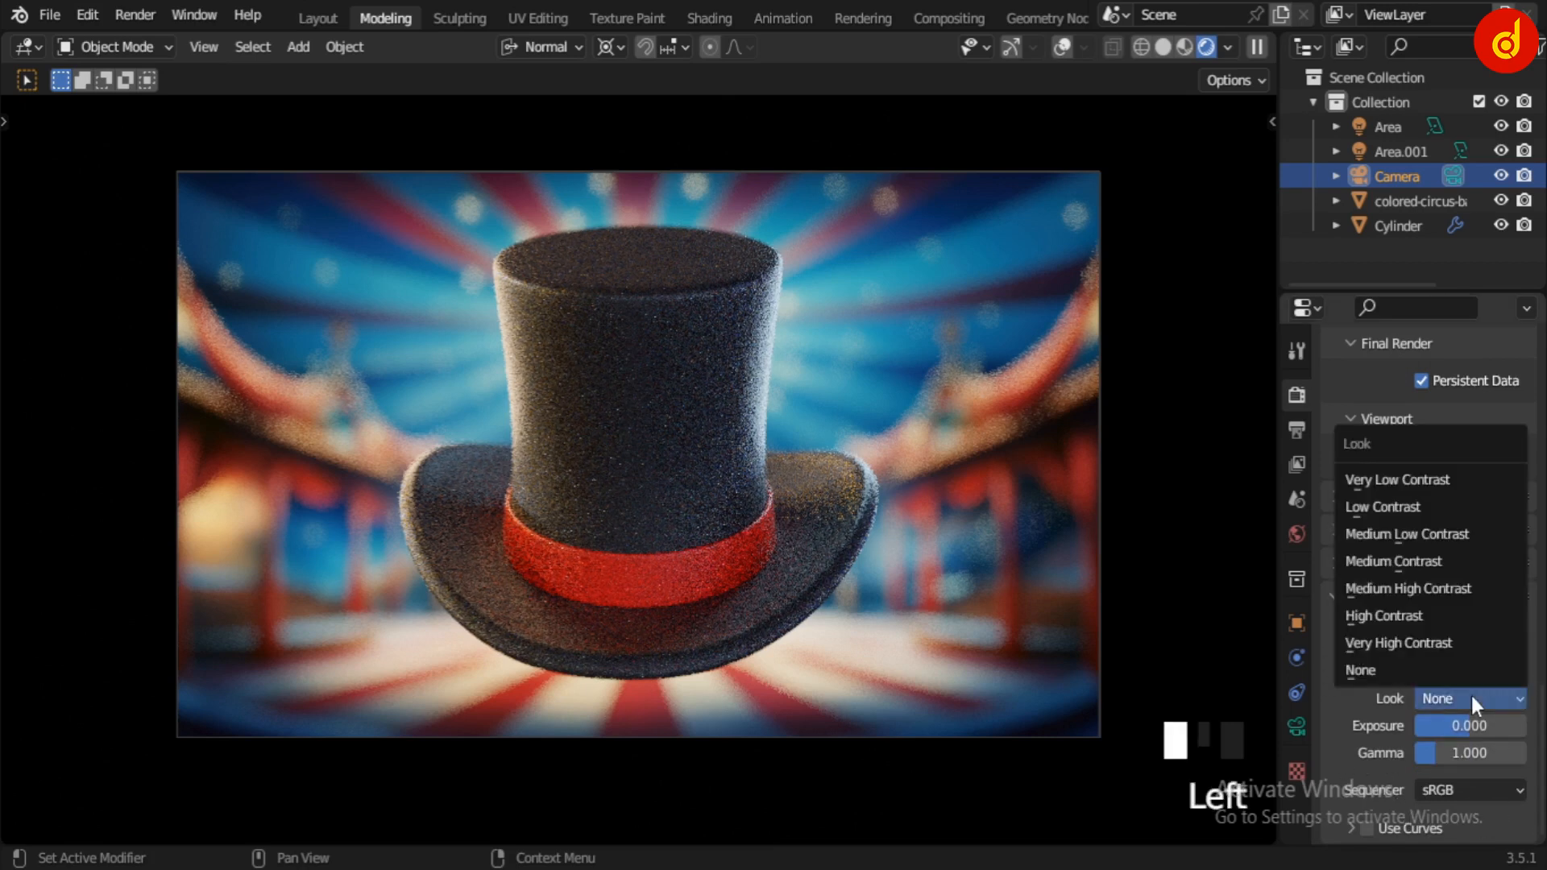
left_click(1439, 615)
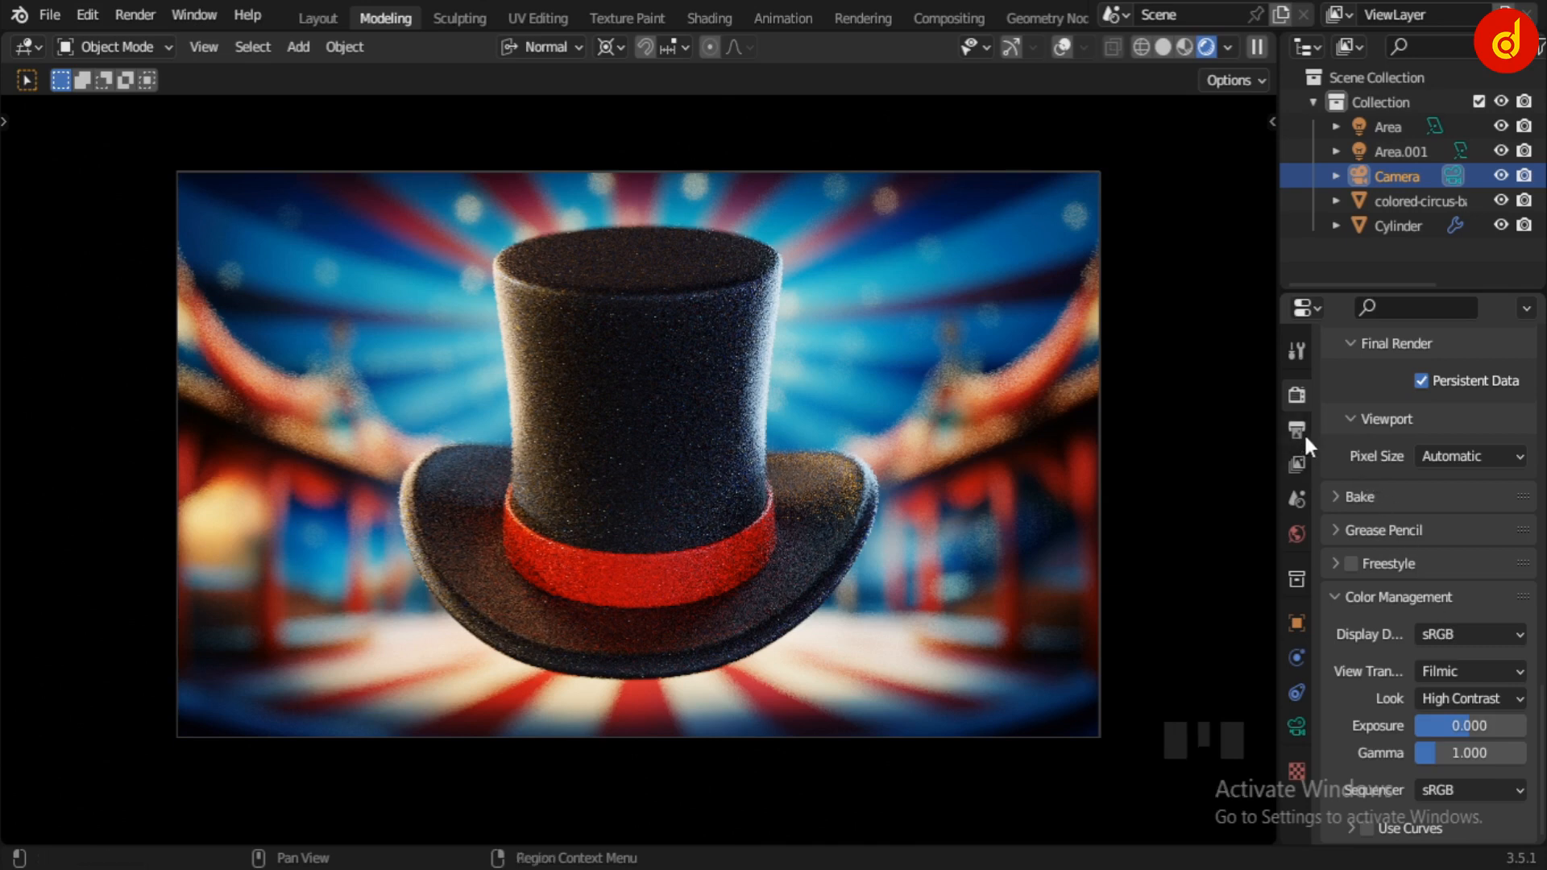
left_click_drag(1341, 293, 1350, 259)
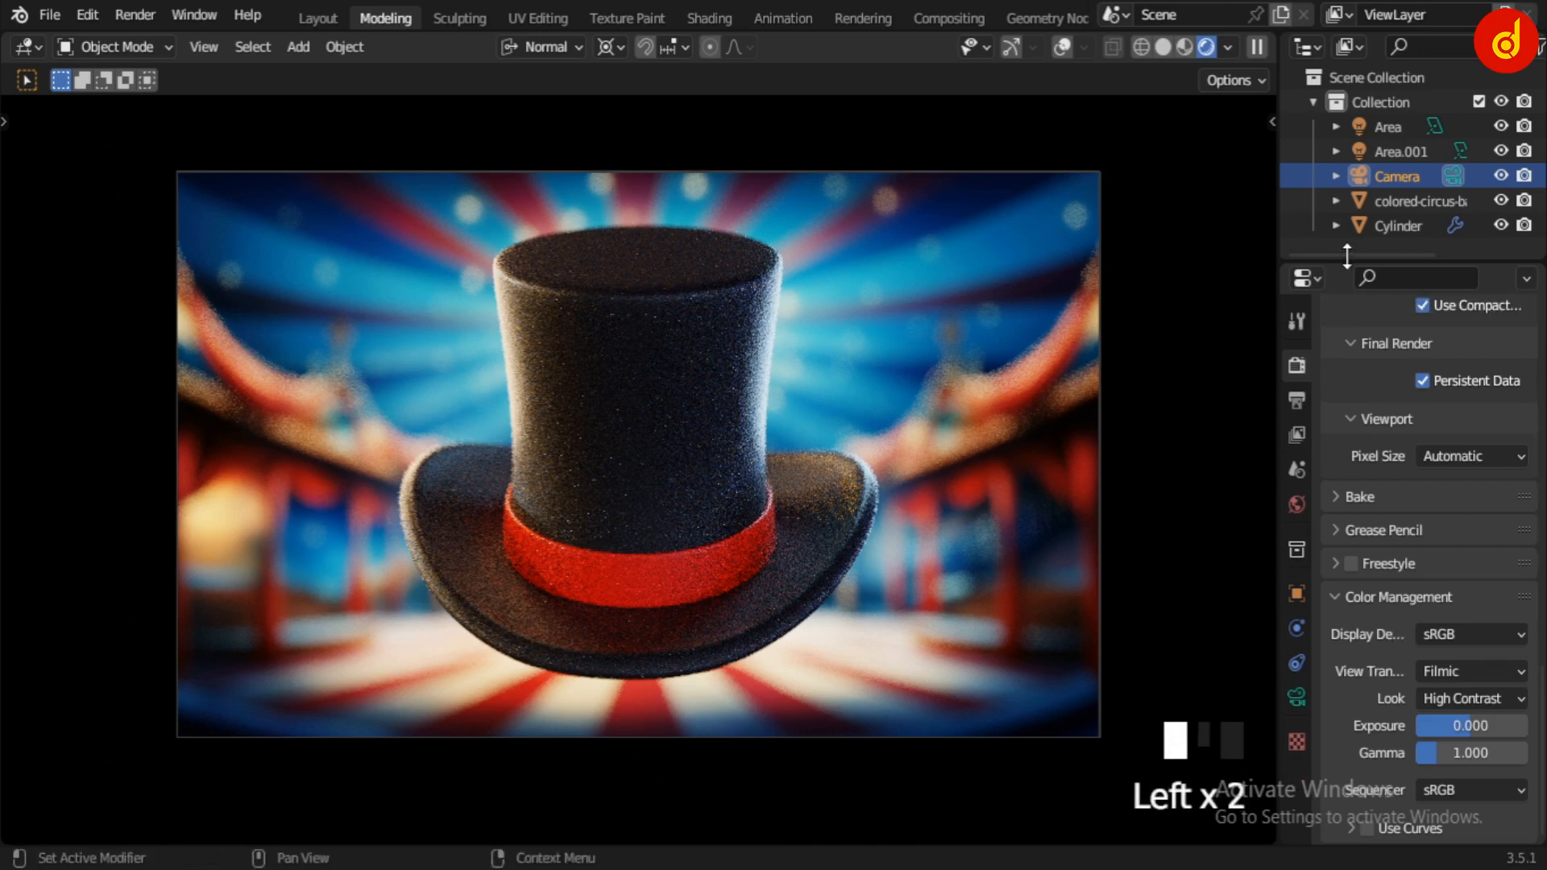